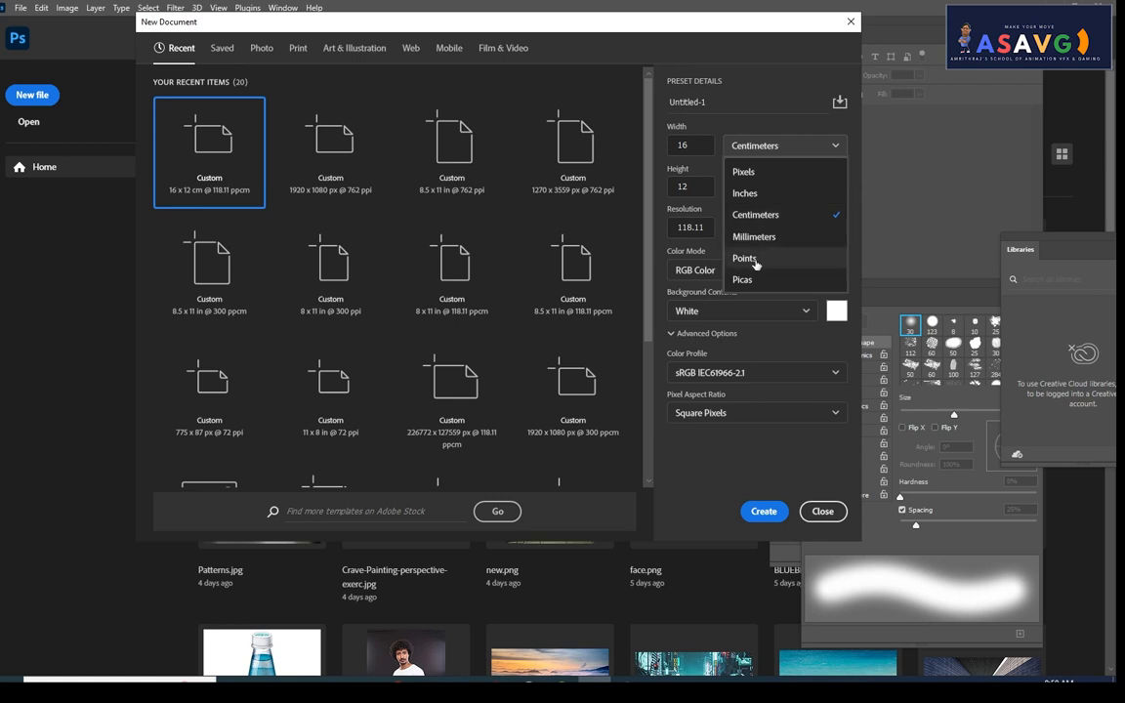
Create a new document measuring 1920 pixels wide by 1080 pixels high
click(744, 172)
double_click(701, 143)
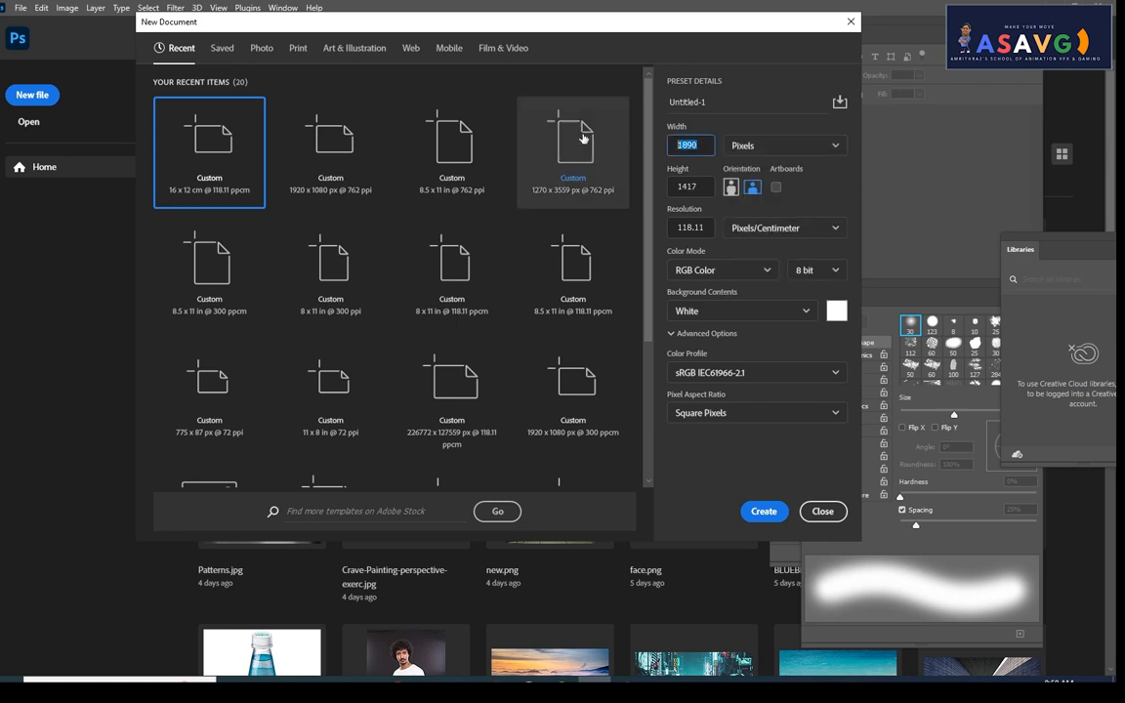
text(192)
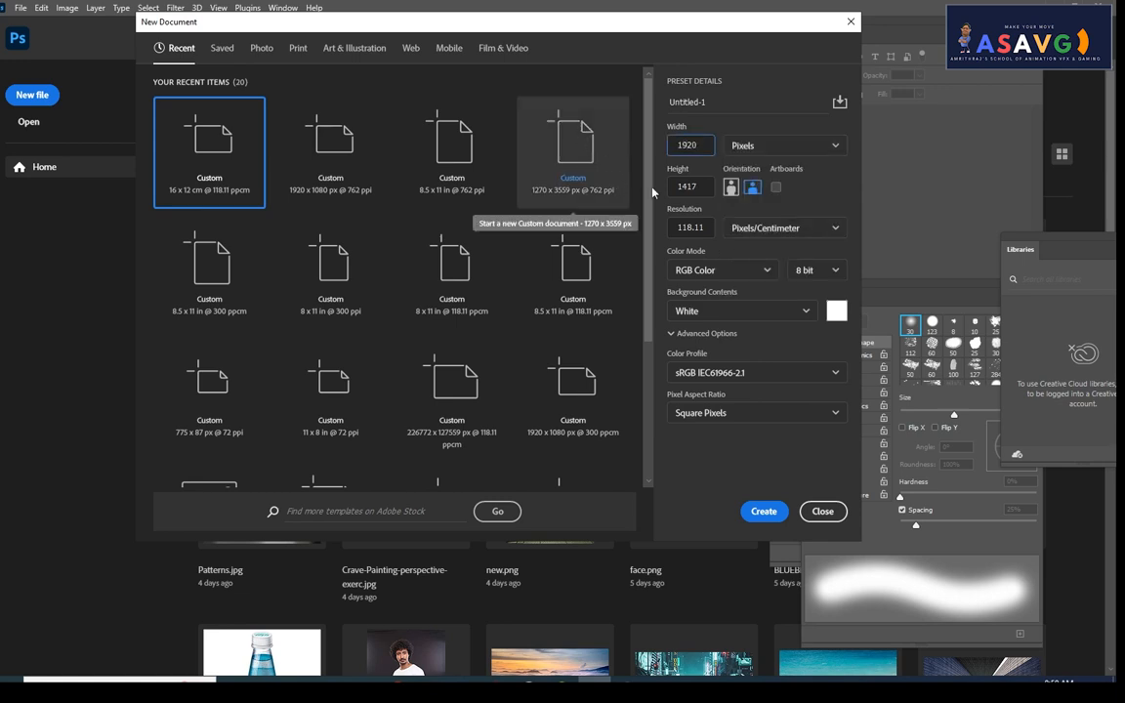
text(0)
key(Tab)
text(10)
click(709, 233)
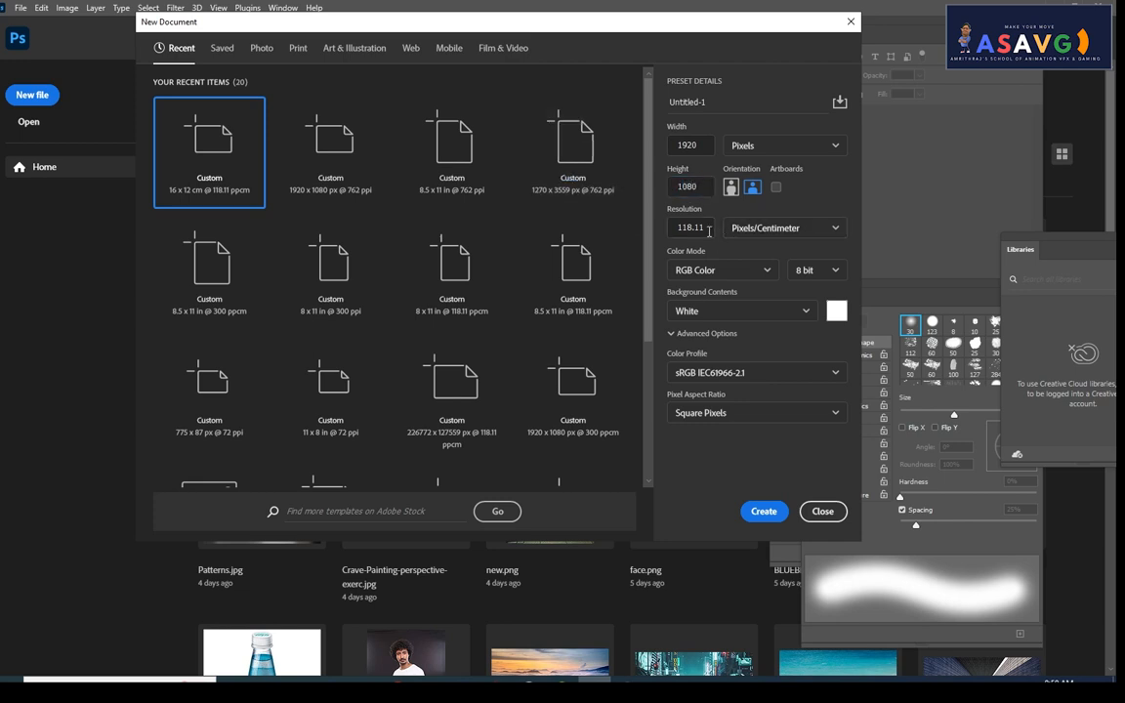
double_click(703, 227)
click(705, 227)
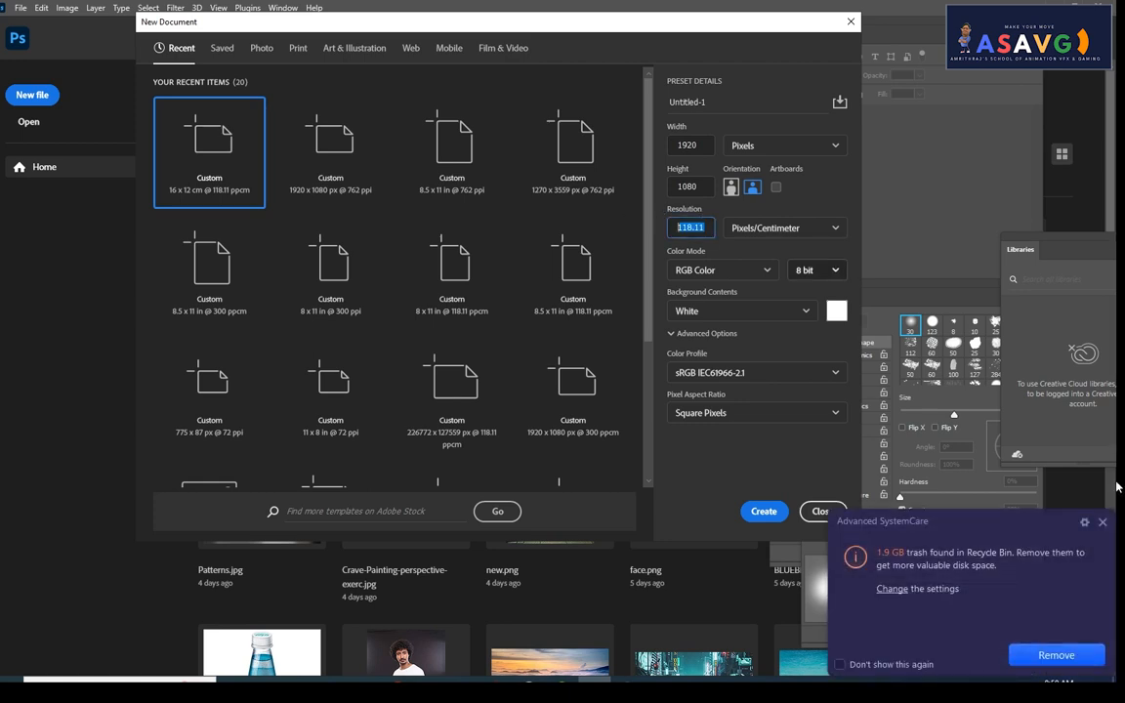
double_click(705, 227)
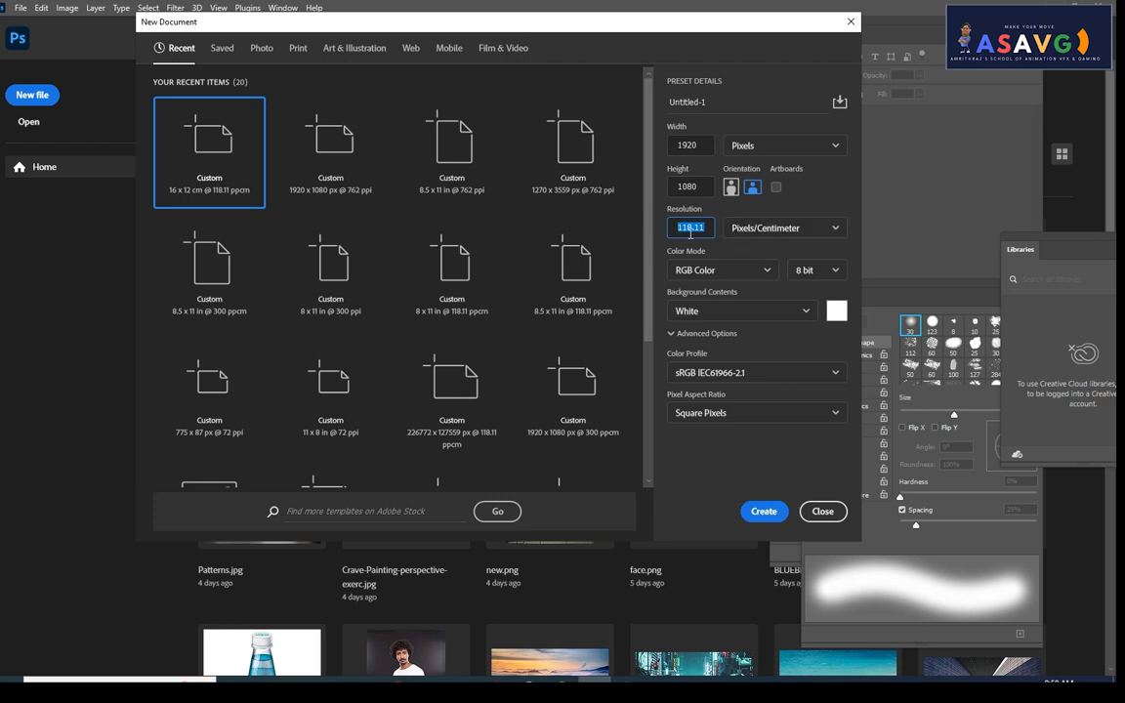
click(763, 510)
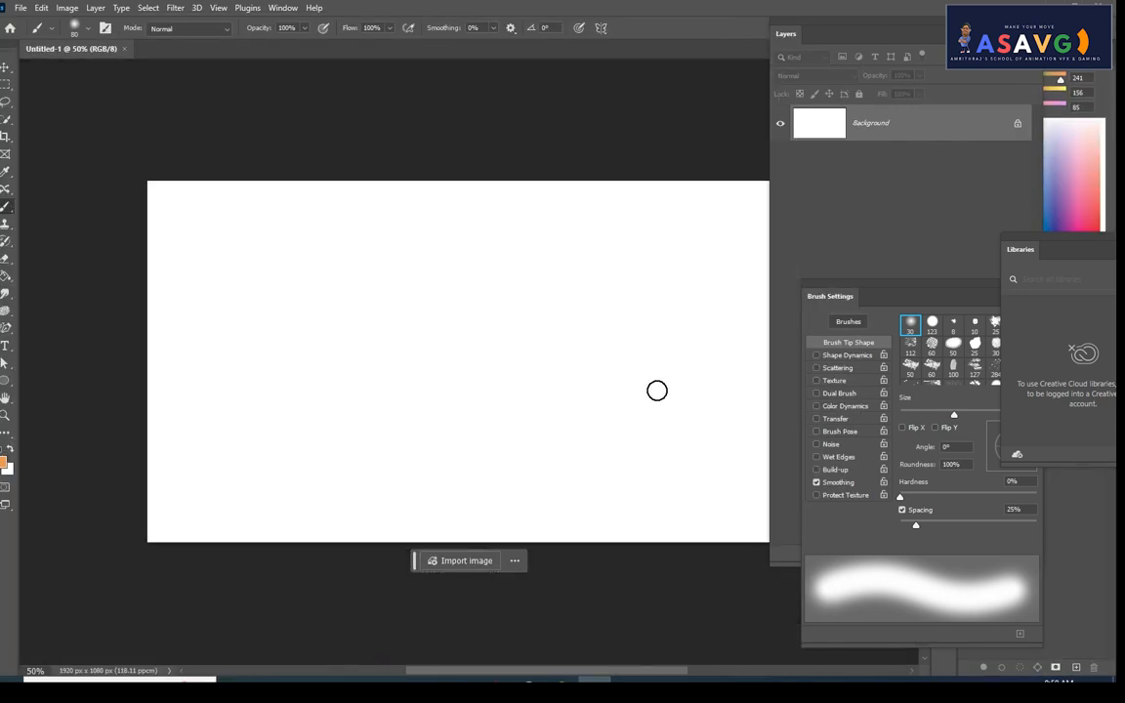
Place the 1 background image from the Photo Manipulation Second design folder as a linked layer
click(20, 8)
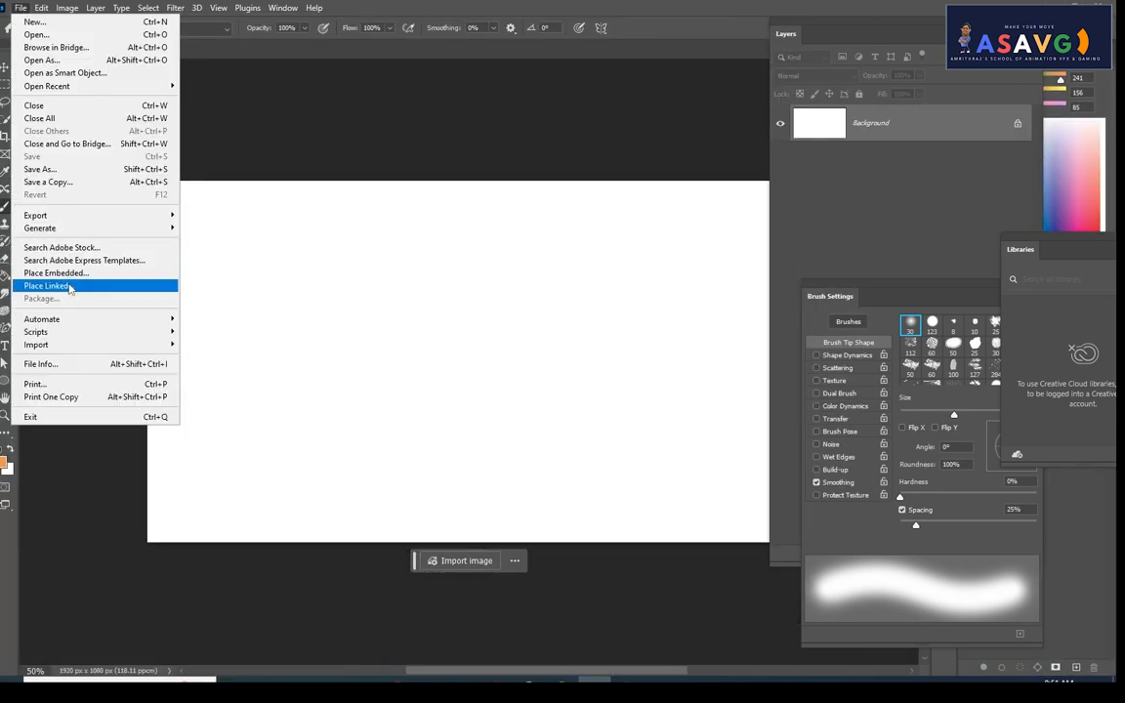
click(69, 286)
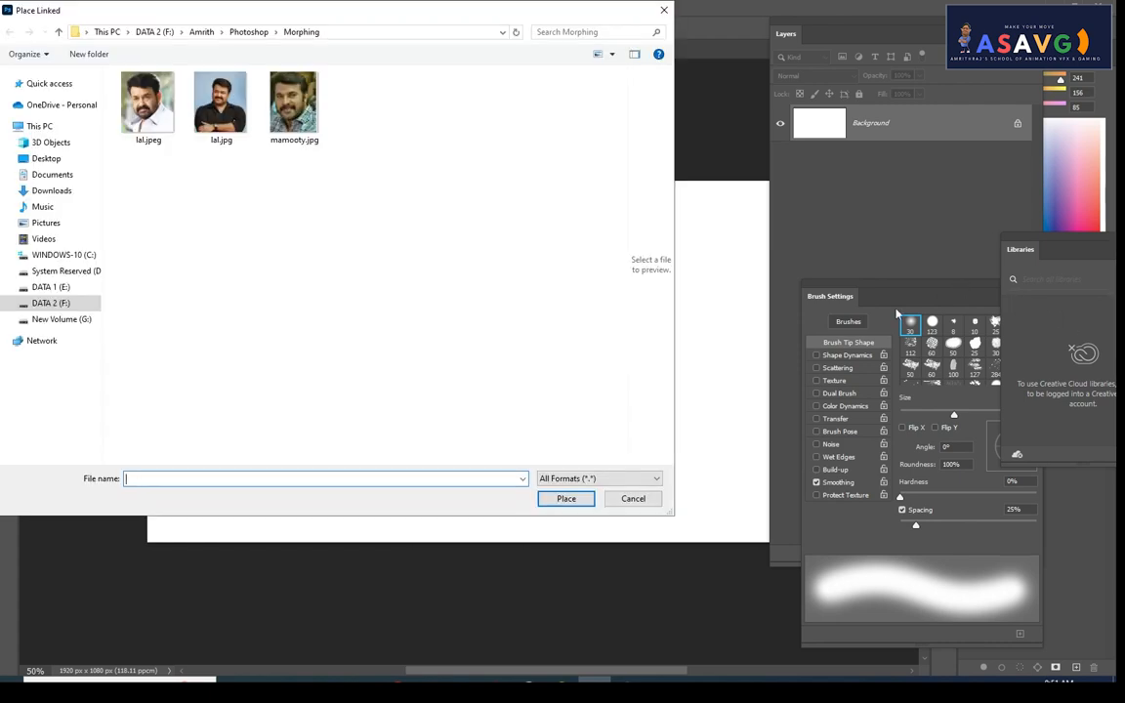
text(F:\Amrith\Photoshop\Photo Manipulation Second design)
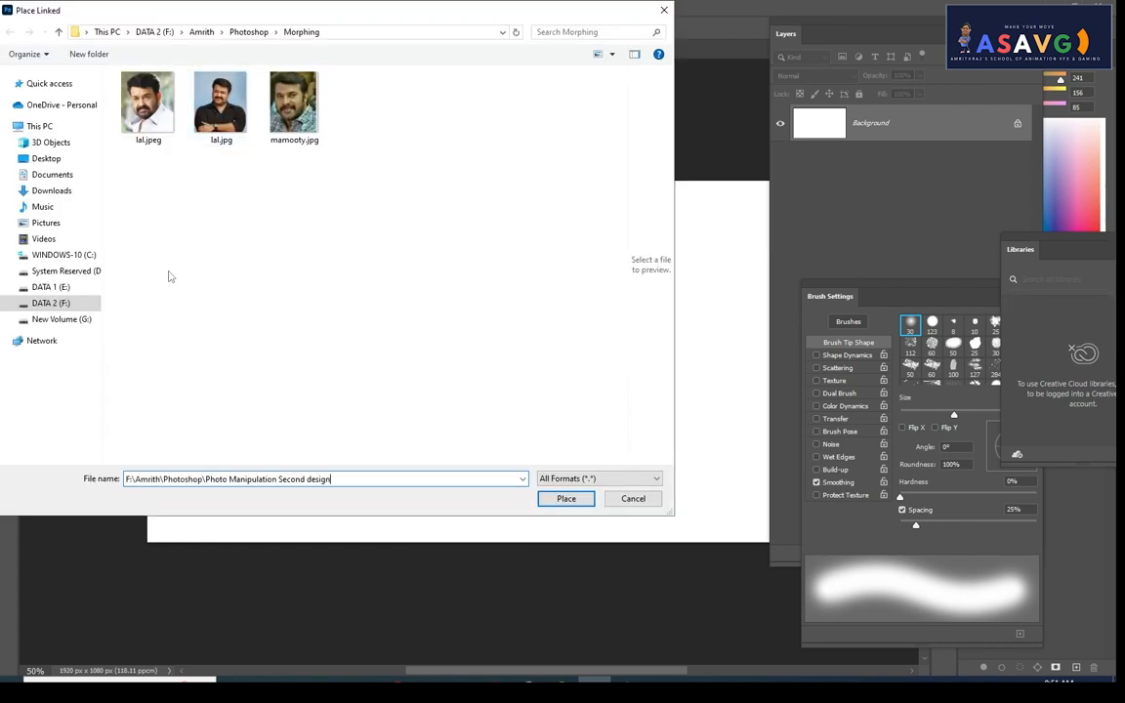
key(Return)
double_click(228, 145)
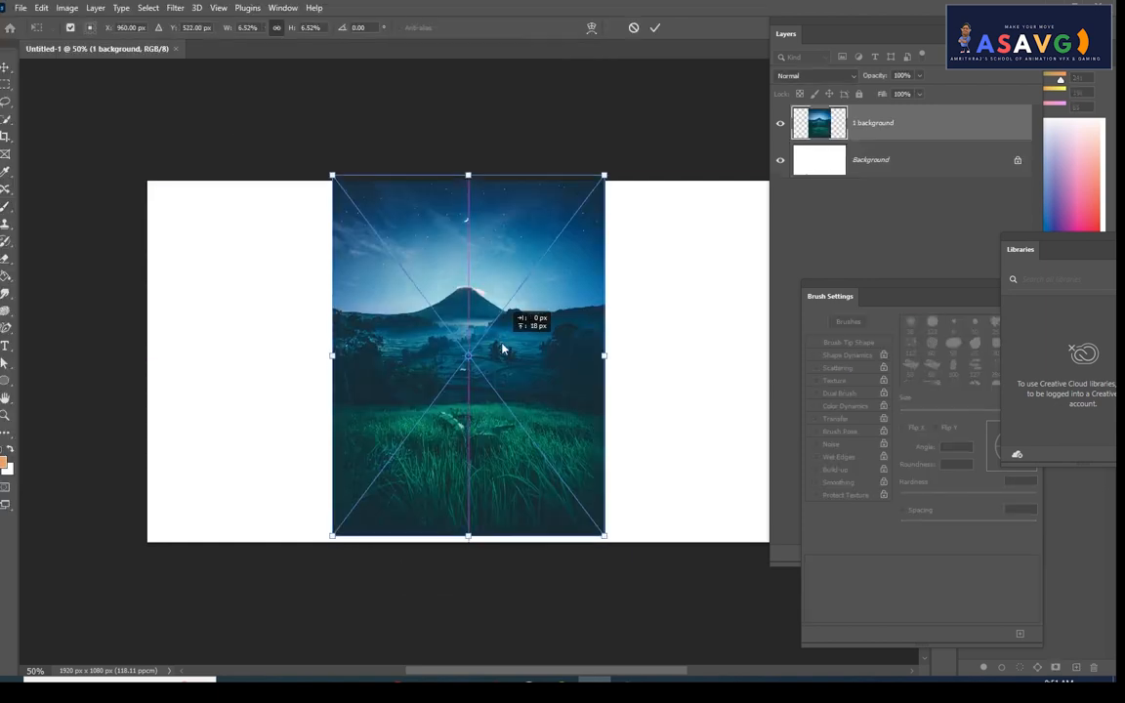
key(Return)
Close the Brush Settings panel and start a free transform of the 1 background layer
drag(895, 292, 744, 306)
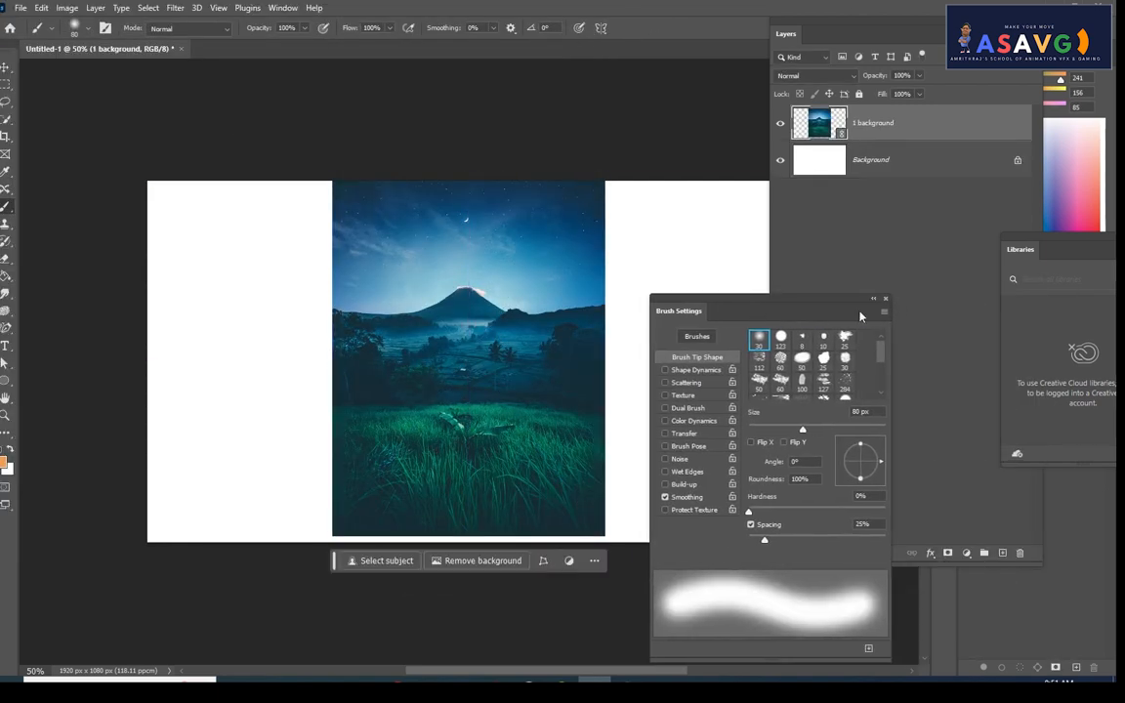
click(886, 300)
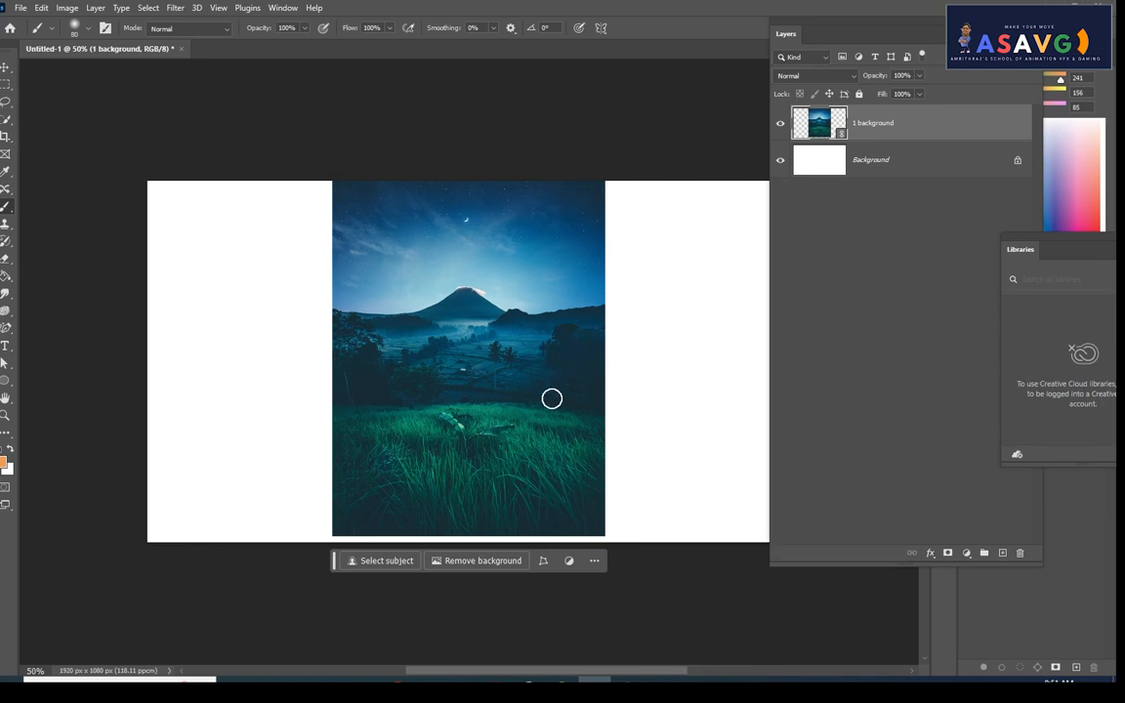
key(ctrl+t)
drag(605, 535, 830, 586)
drag(346, 385, 164, 392)
key(ctrl+z)
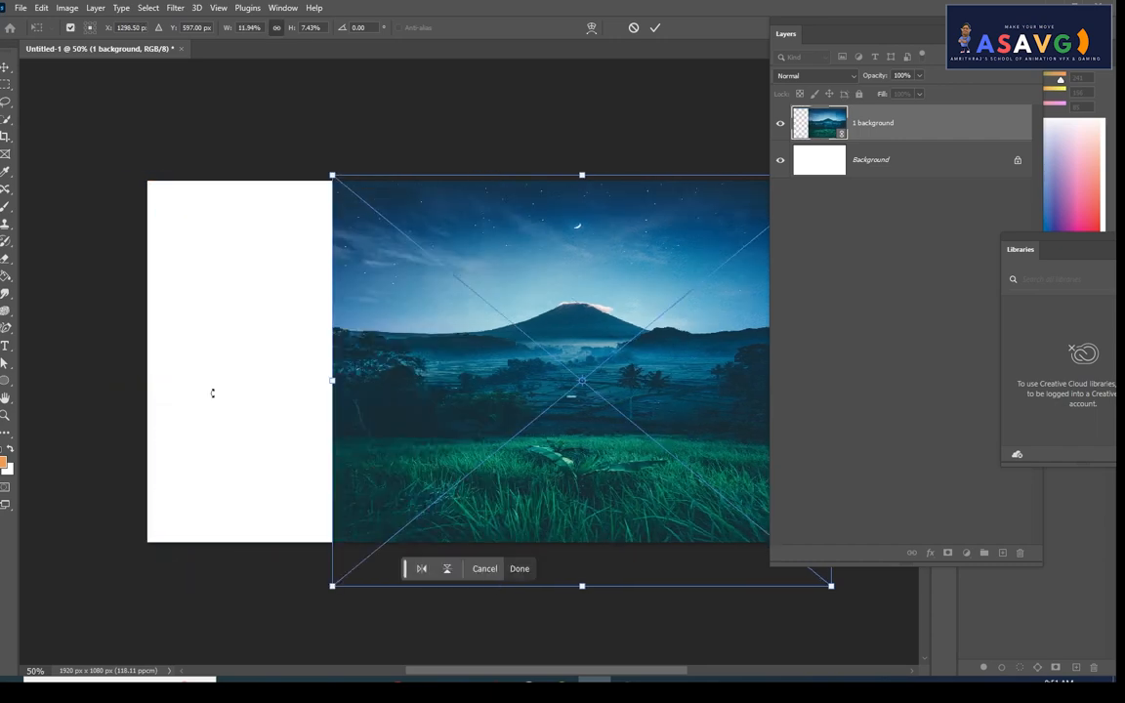
key(ctrl+z)
Scale the 1 background layer proportionally to about 15.89% and position it so it covers the whole canvas
drag(601, 536, 694, 580)
drag(499, 473, 323, 301)
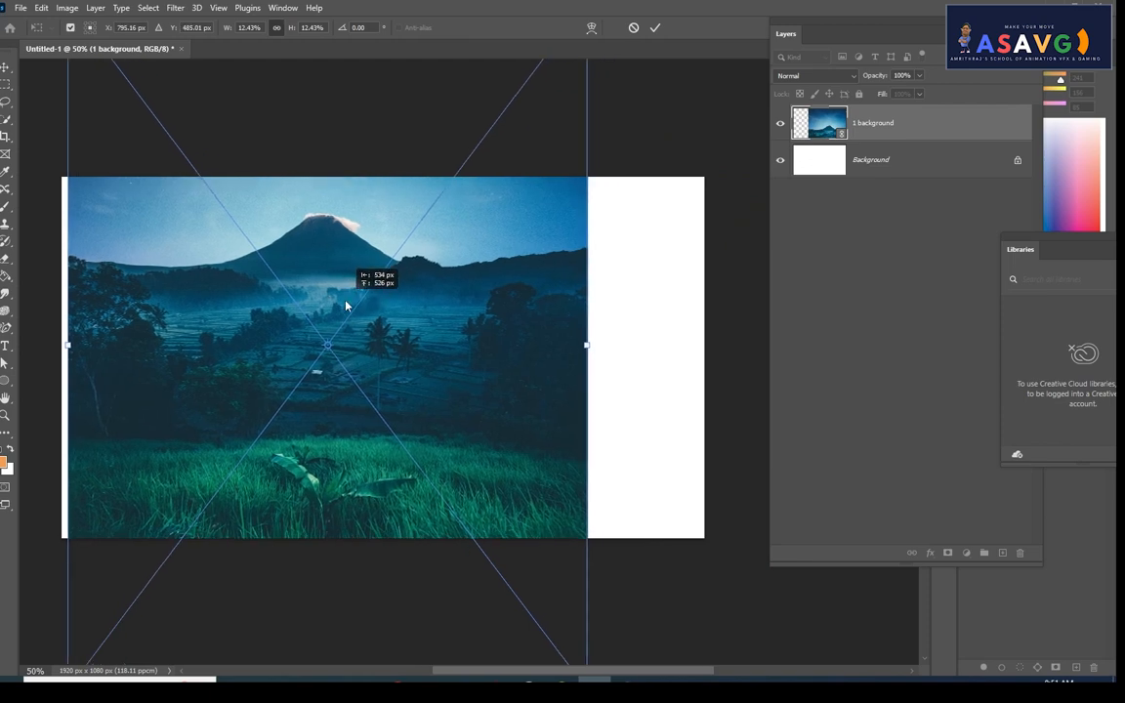
scroll(601, 452, down, 2)
scroll(602, 452, down, 1)
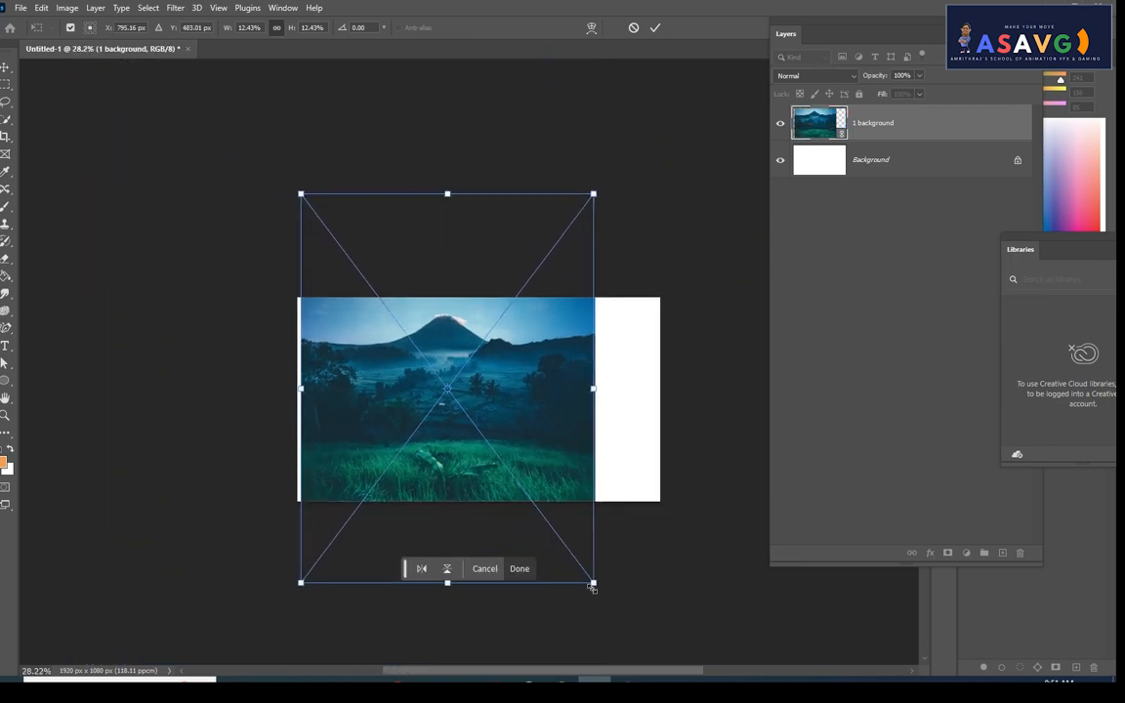
drag(592, 583, 723, 653)
drag(623, 467, 619, 403)
drag(673, 375, 698, 381)
mouse_move(618, 404)
mouse_down()
mouse_move(610, 371)
mouse_move(610, 419)
mouse_up()
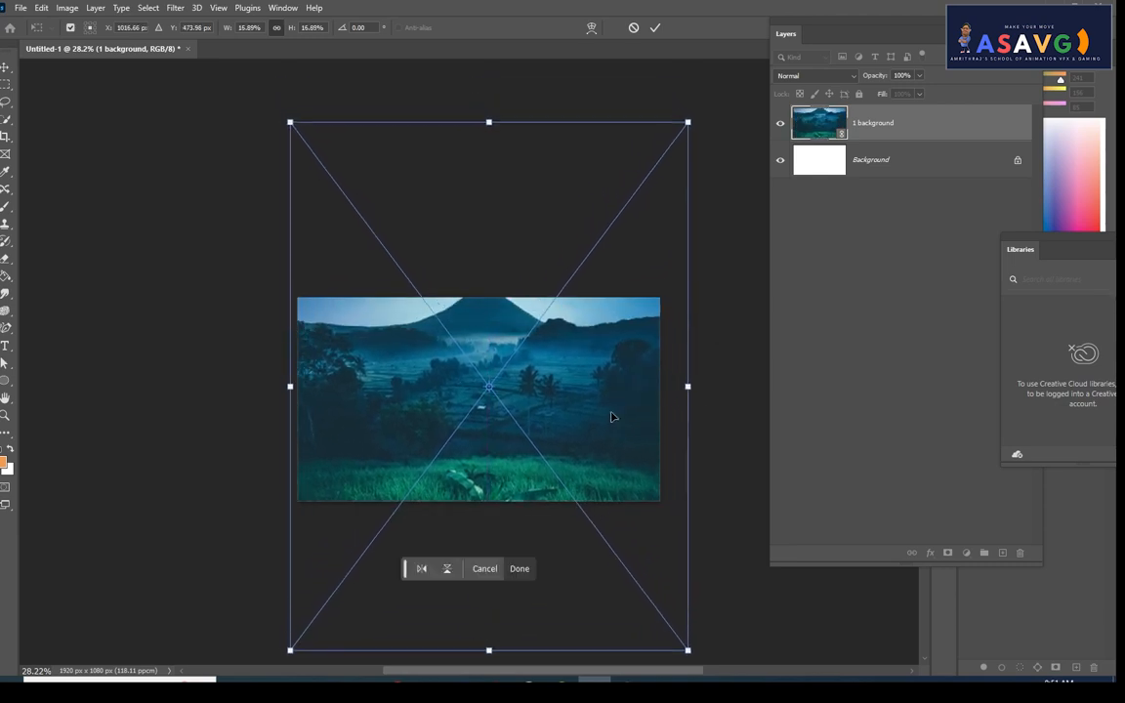
key(Return)
Place the 3 grass image as a linked layer, moved down so the grass covers the canvas's lower part
key(ctrl+plus)
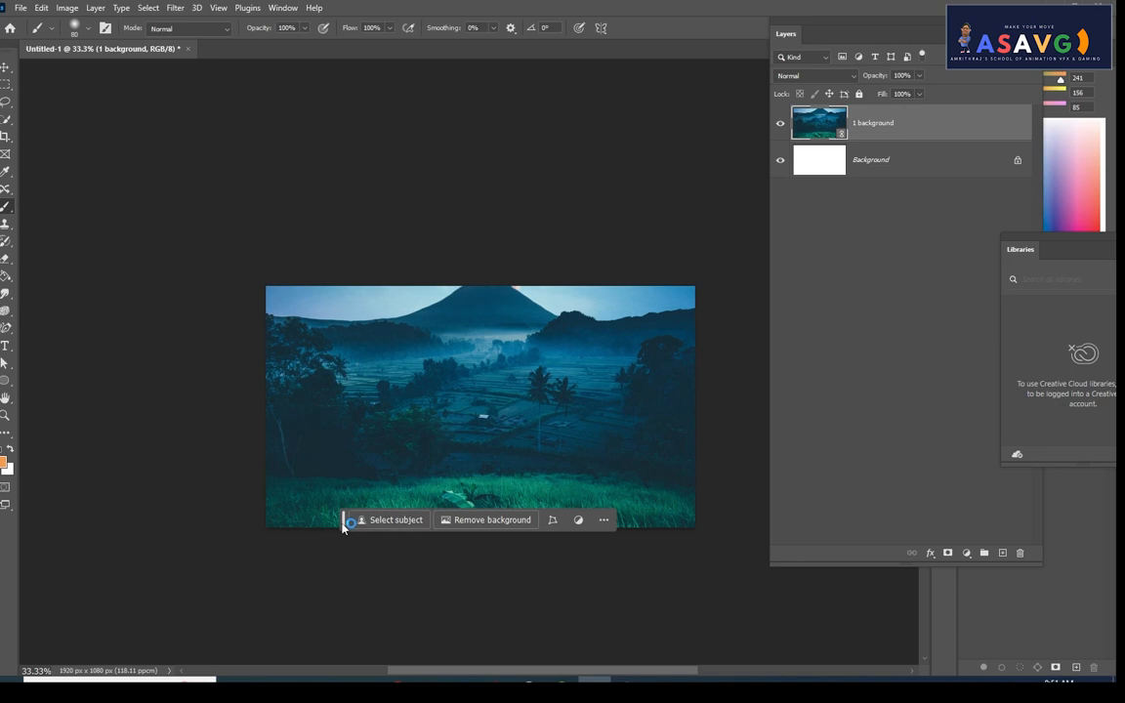
drag(344, 520, 291, 570)
drag(550, 470, 557, 427)
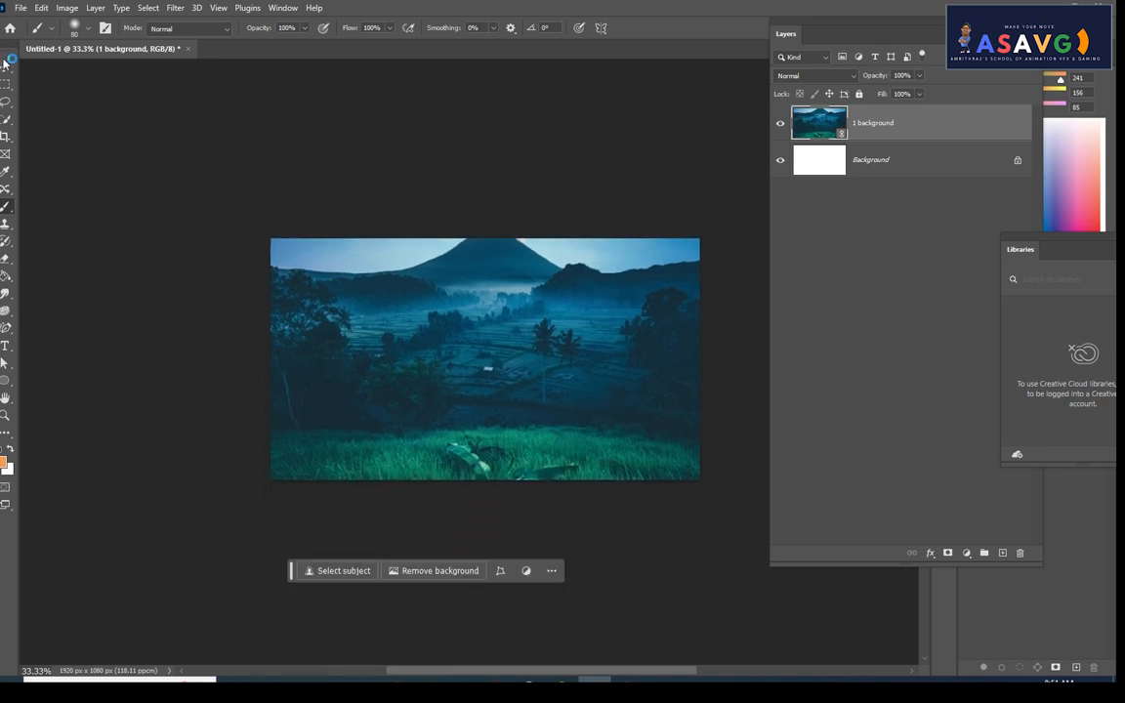
click(19, 6)
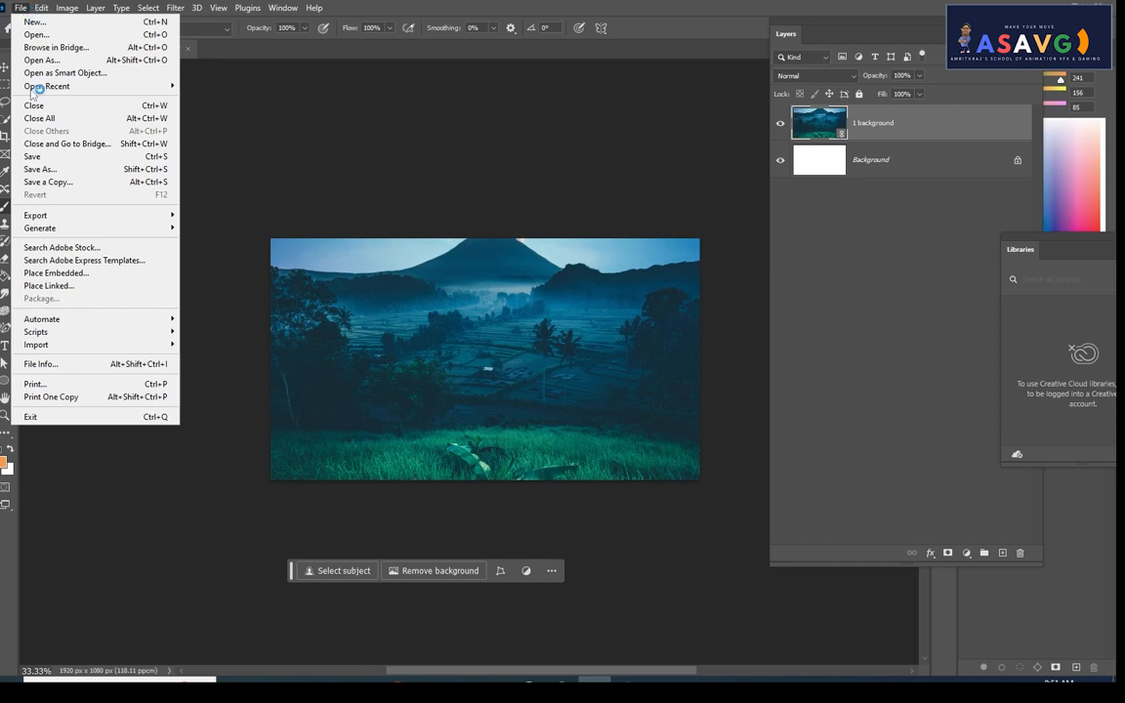
click(49, 285)
double_click(367, 117)
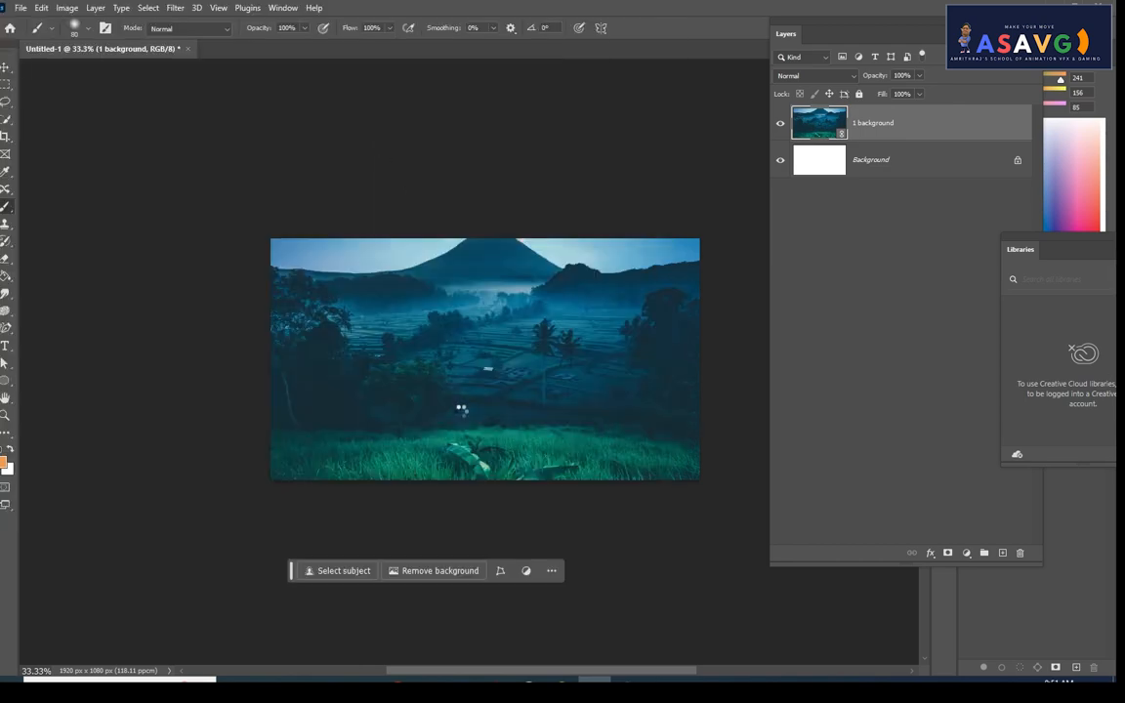
mouse_move(490, 411)
mouse_down()
mouse_move(495, 488)
mouse_move(496, 465)
mouse_up()
key(Return)
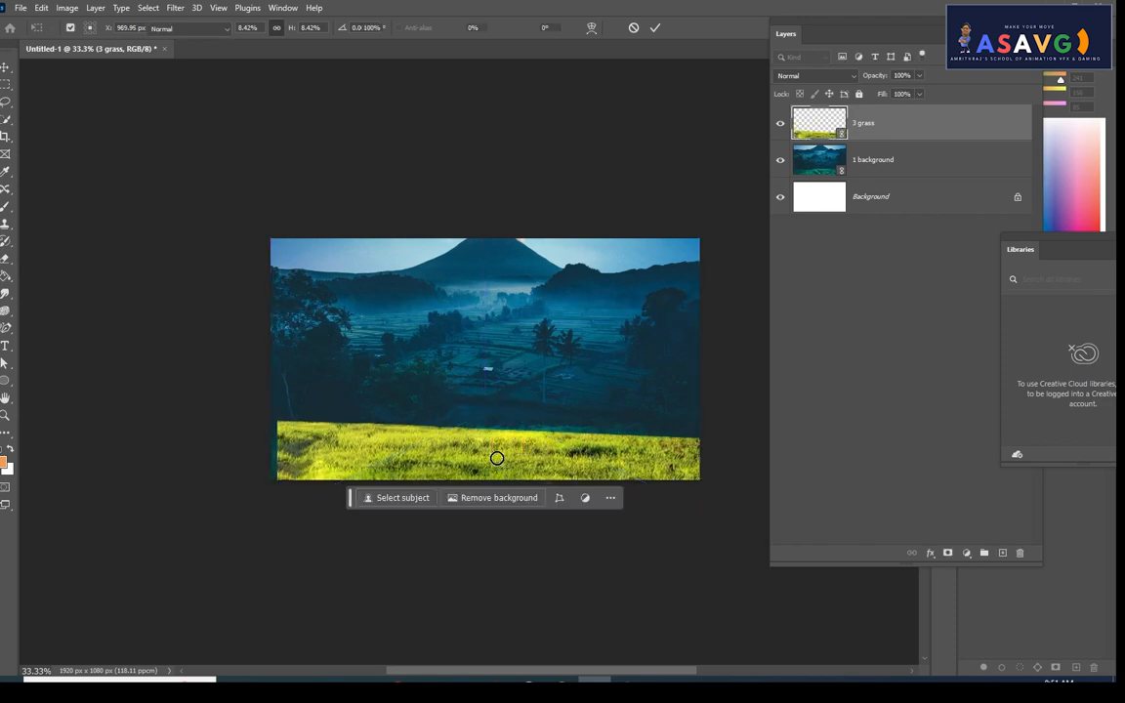
Scale the 3 grass layer proportionally to about 8.72% so it extends past the left edge of the canvas
key(b)
key(ctrl+plus)
key(ctrl+plus)
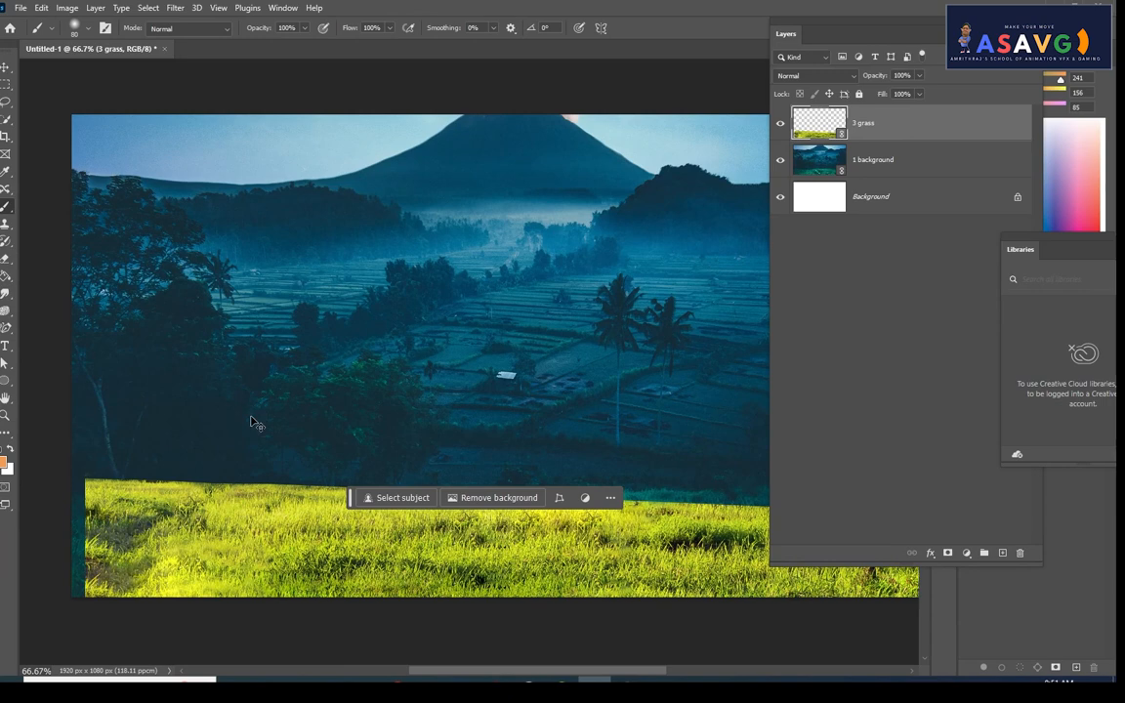
key(ctrl+t)
drag(85, 457, 57, 459)
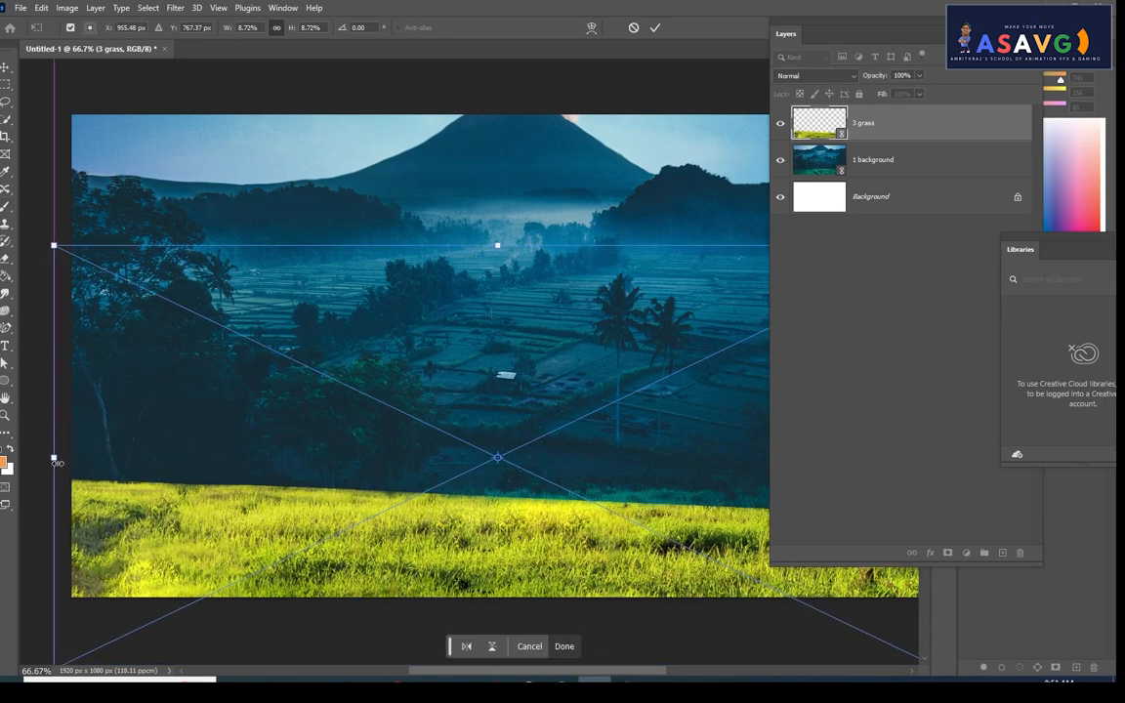
key(Return)
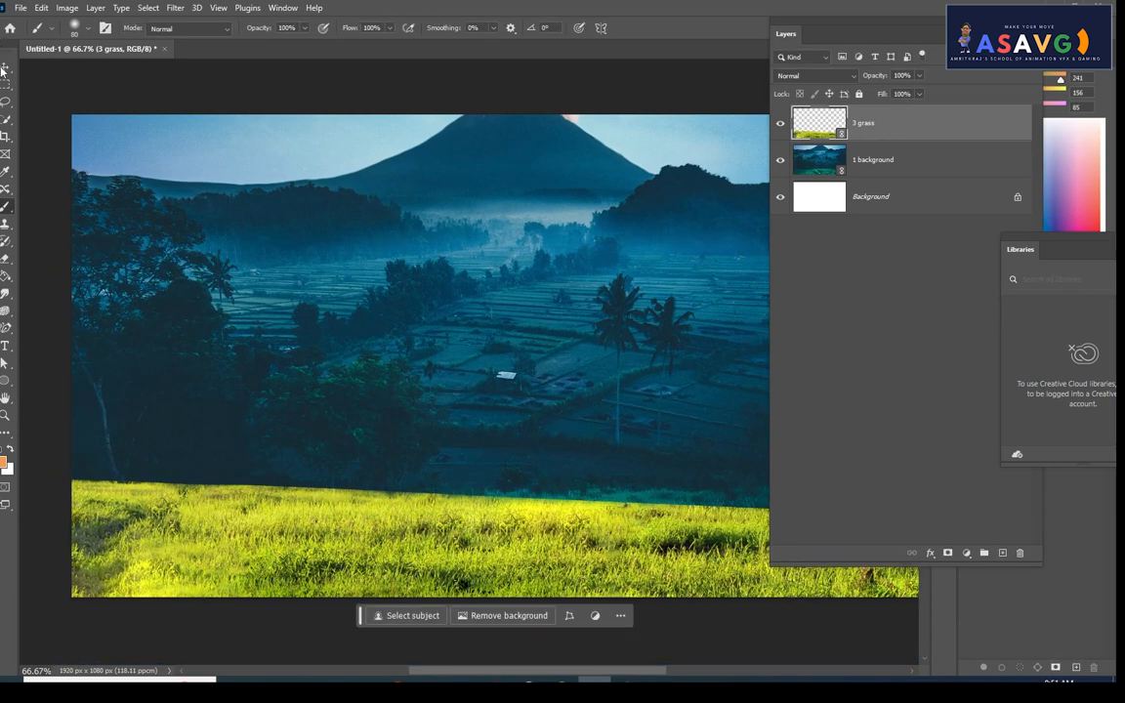
Rasterize the 1 background and 3 grass layers and dismiss the software update notification
click(5, 67)
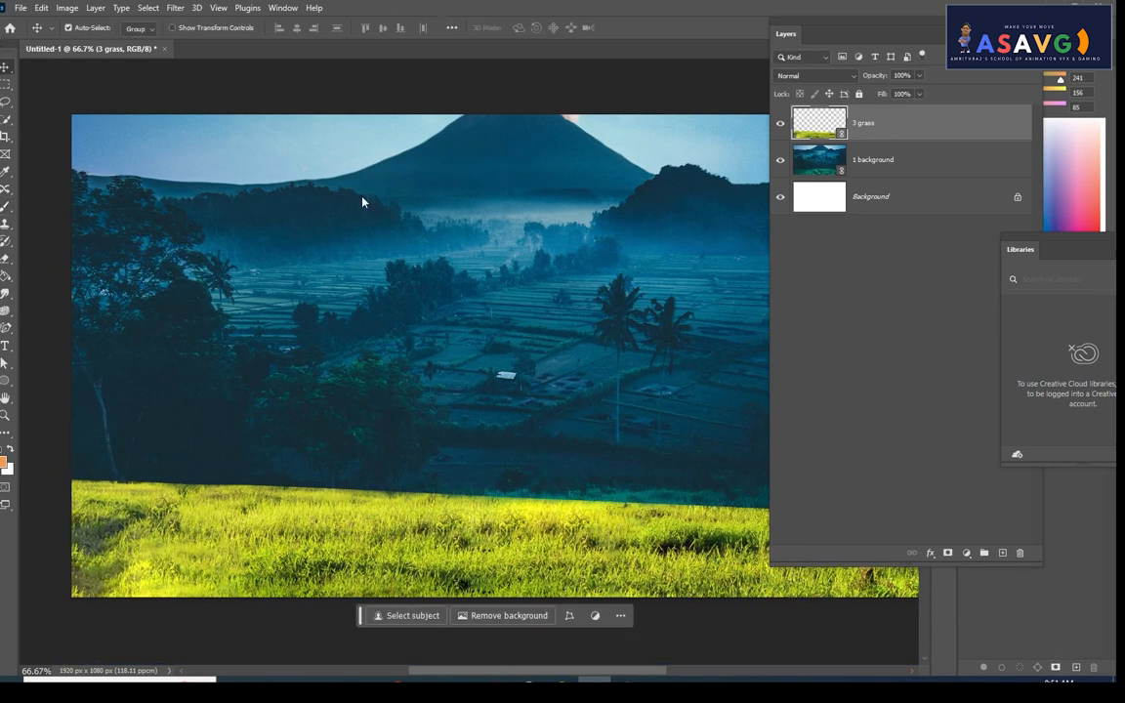
right_click(974, 164)
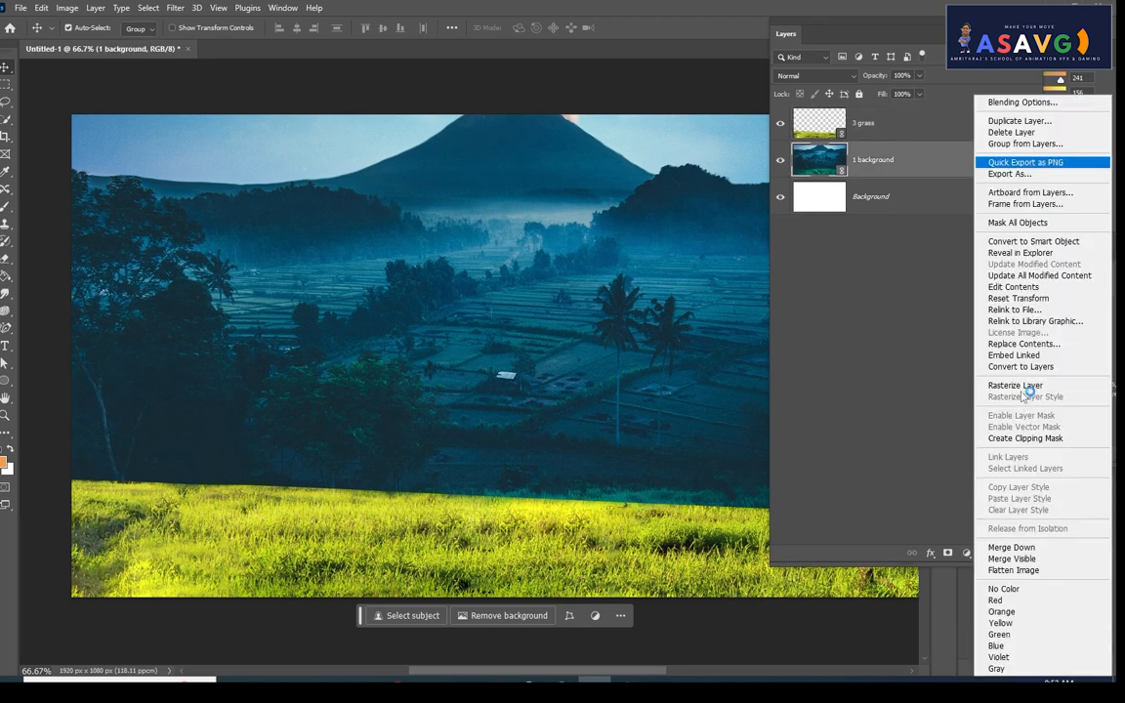
click(922, 347)
right_click(895, 127)
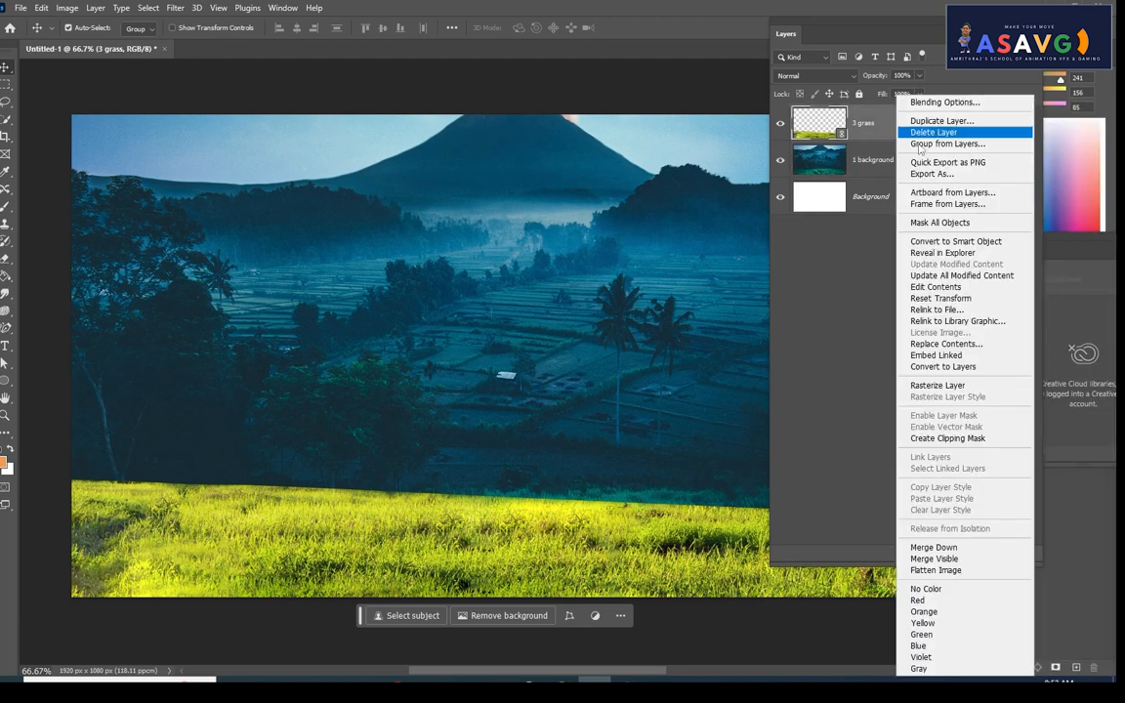
click(961, 387)
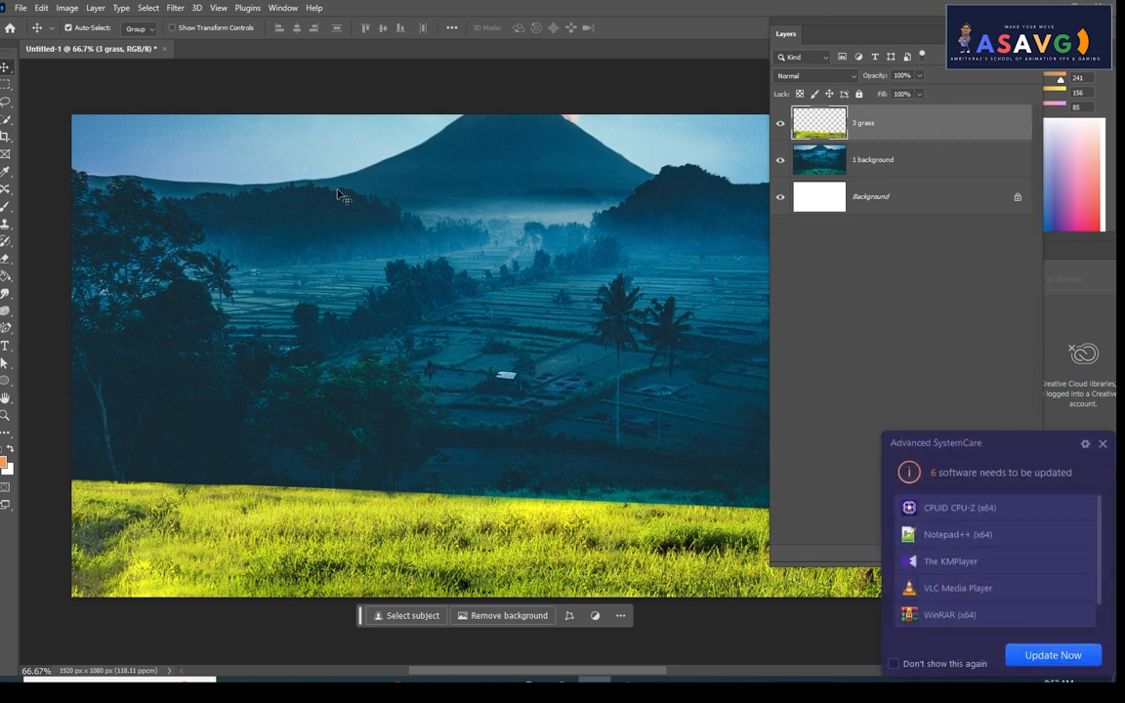
drag(517, 394, 473, 360)
click(1102, 443)
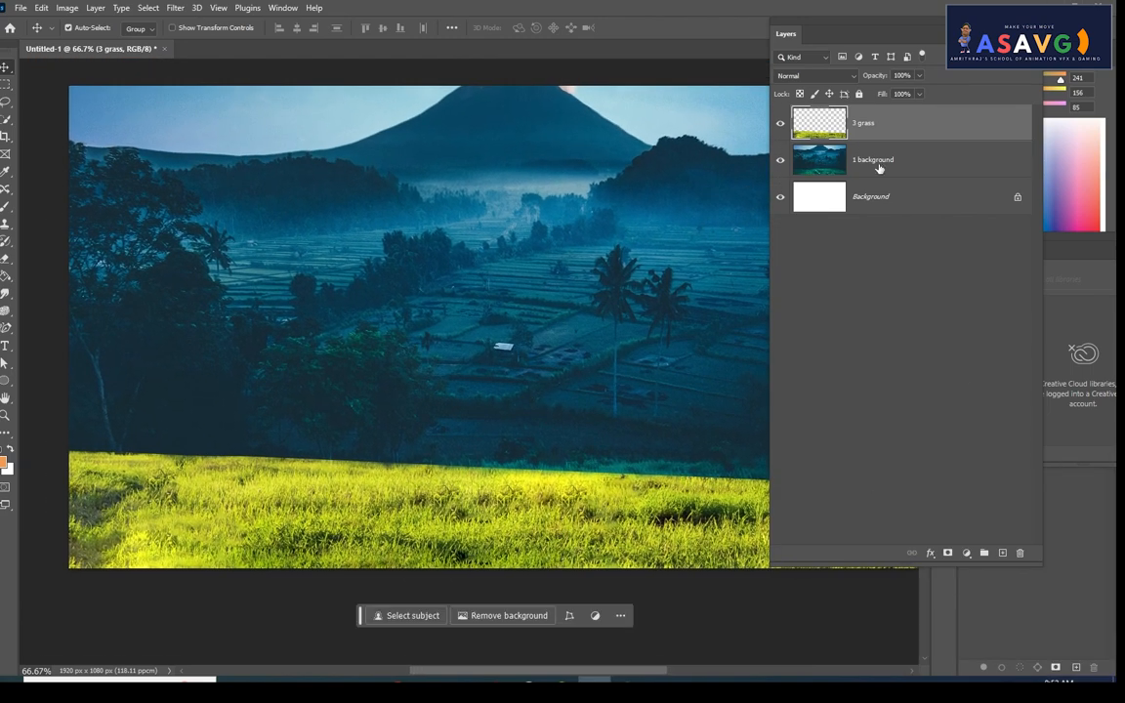
click(878, 166)
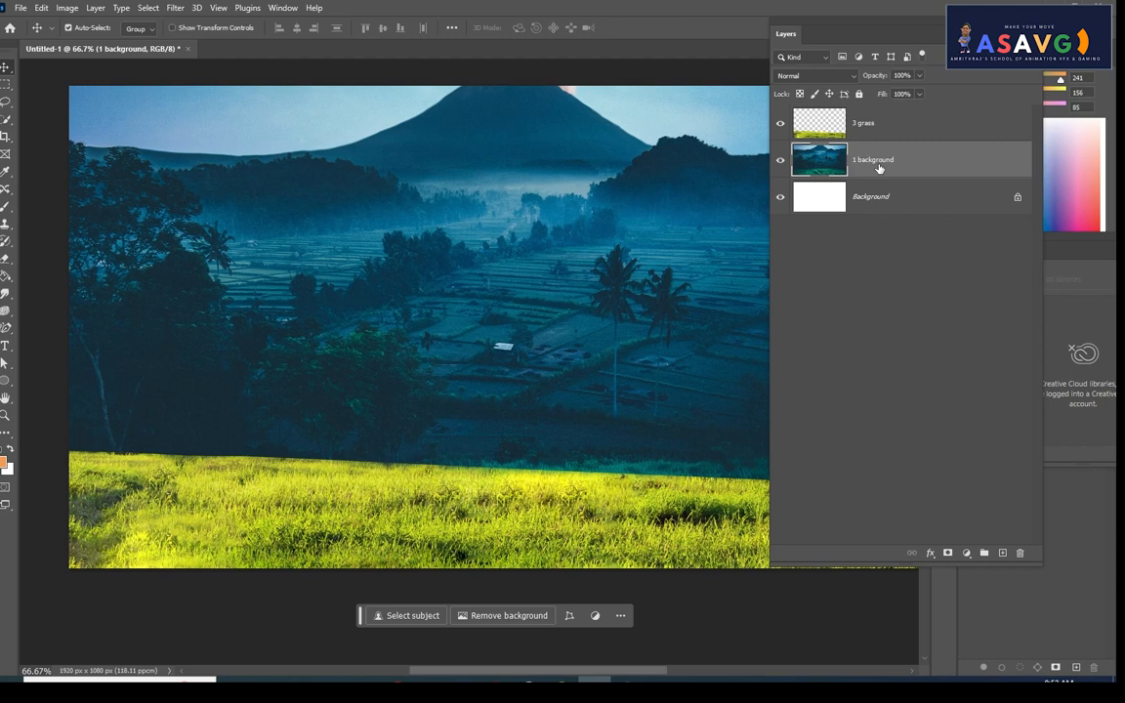
click(42, 8)
mouse_move(66, 10)
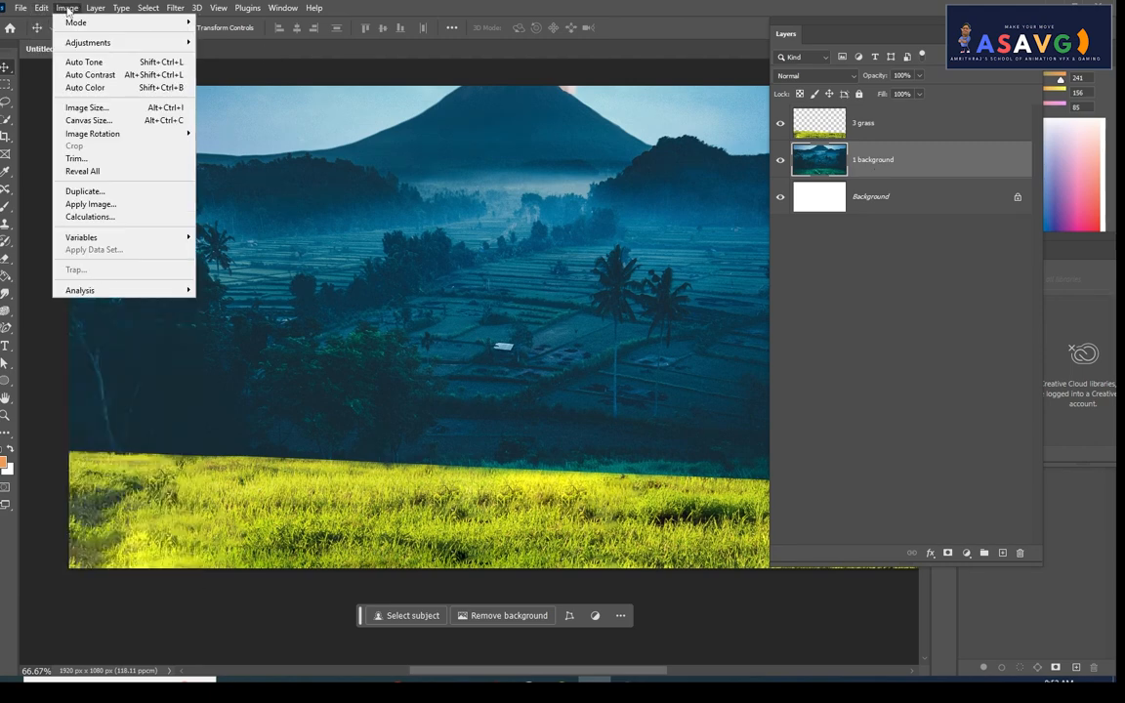
mouse_move(73, 32)
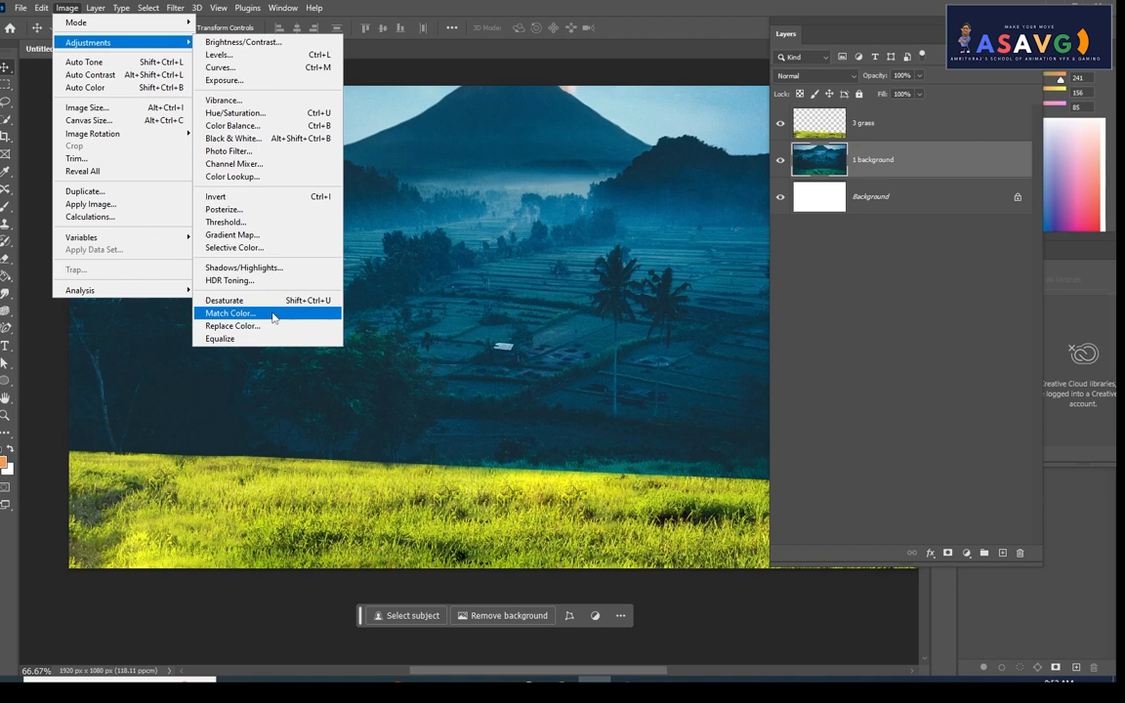
click(274, 318)
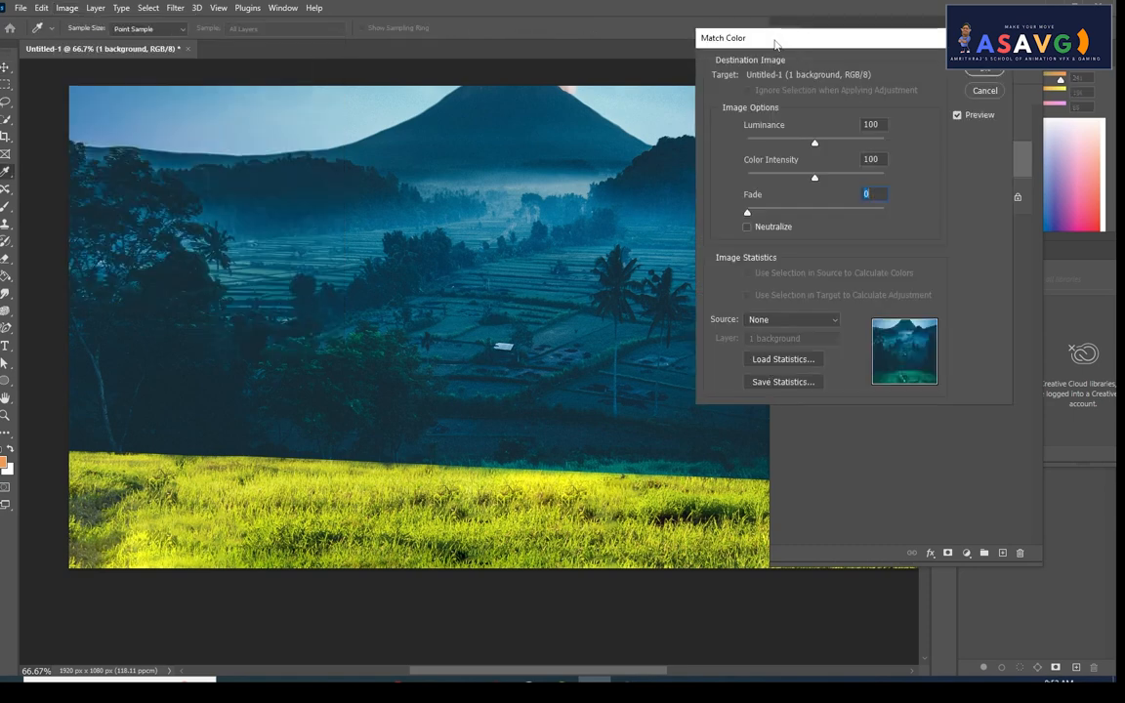
drag(746, 41, 433, 73)
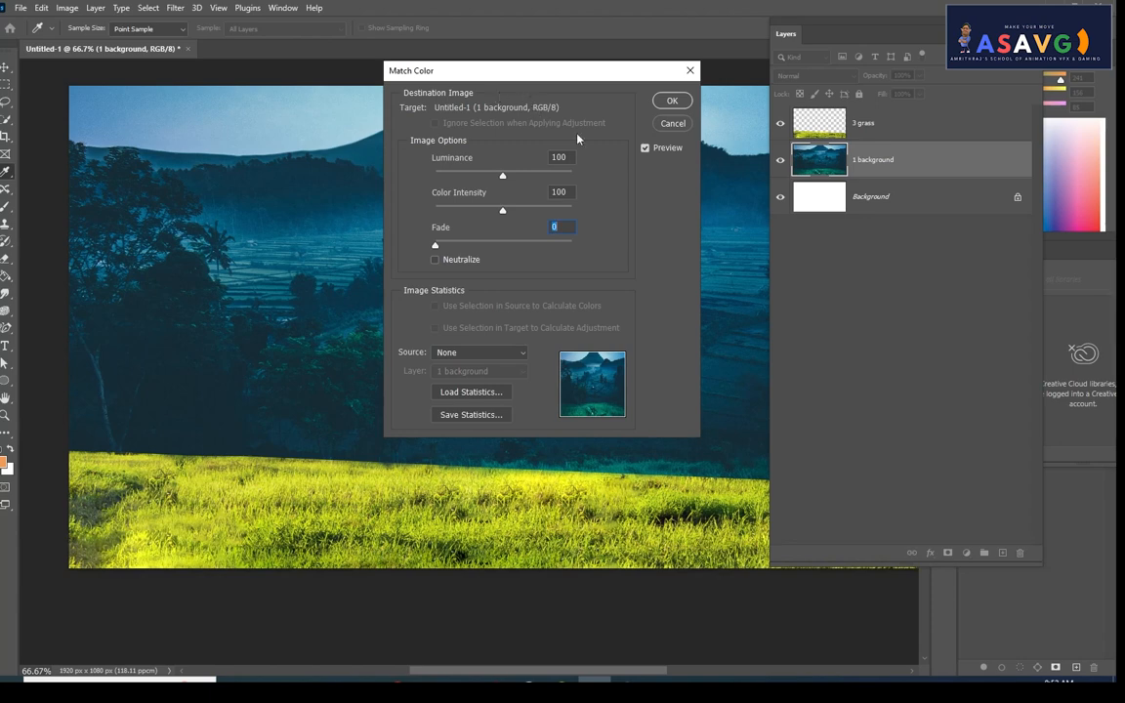
click(504, 176)
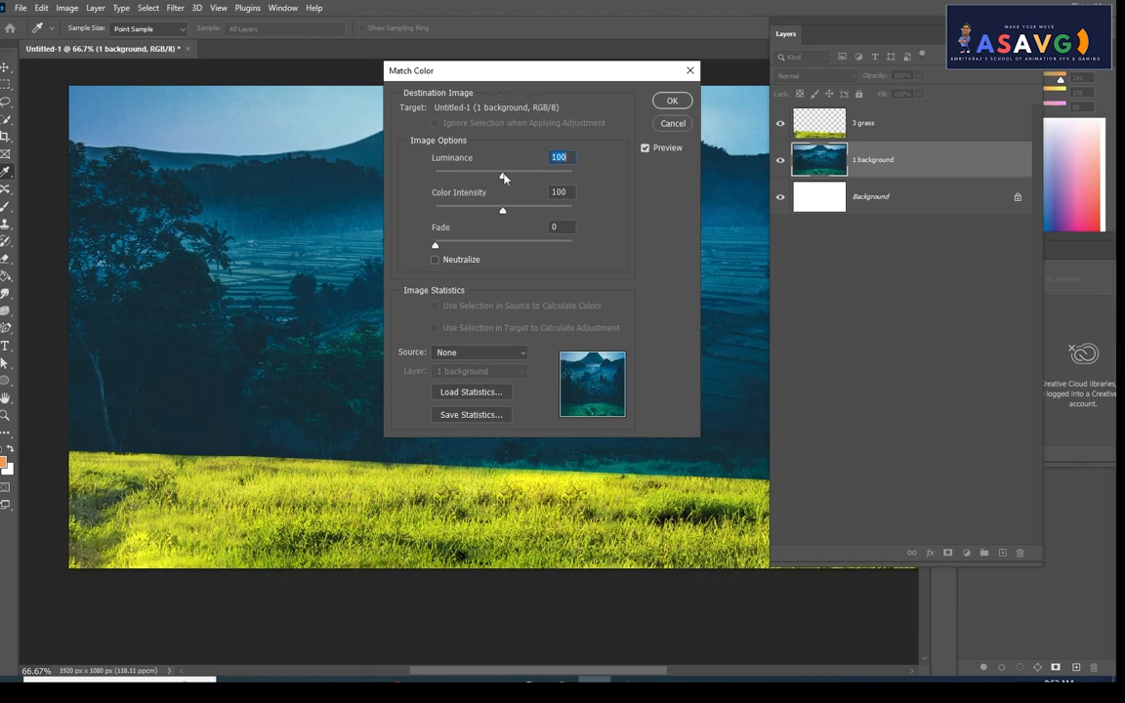
click(481, 354)
click(473, 379)
click(471, 379)
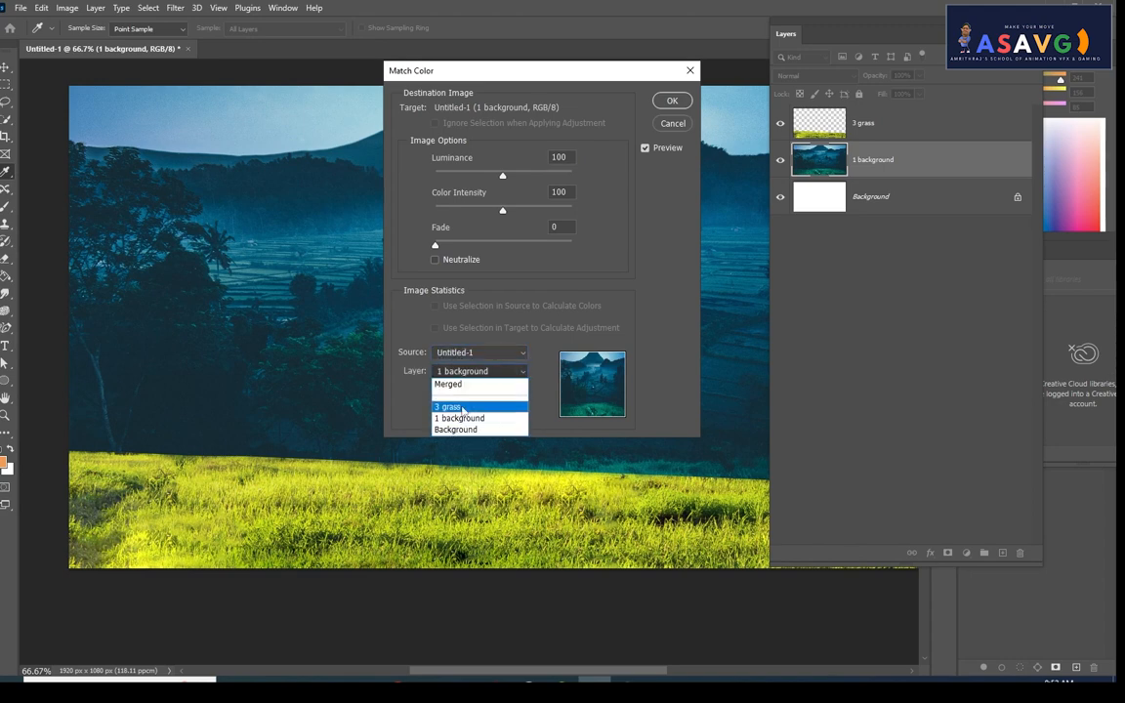
click(463, 407)
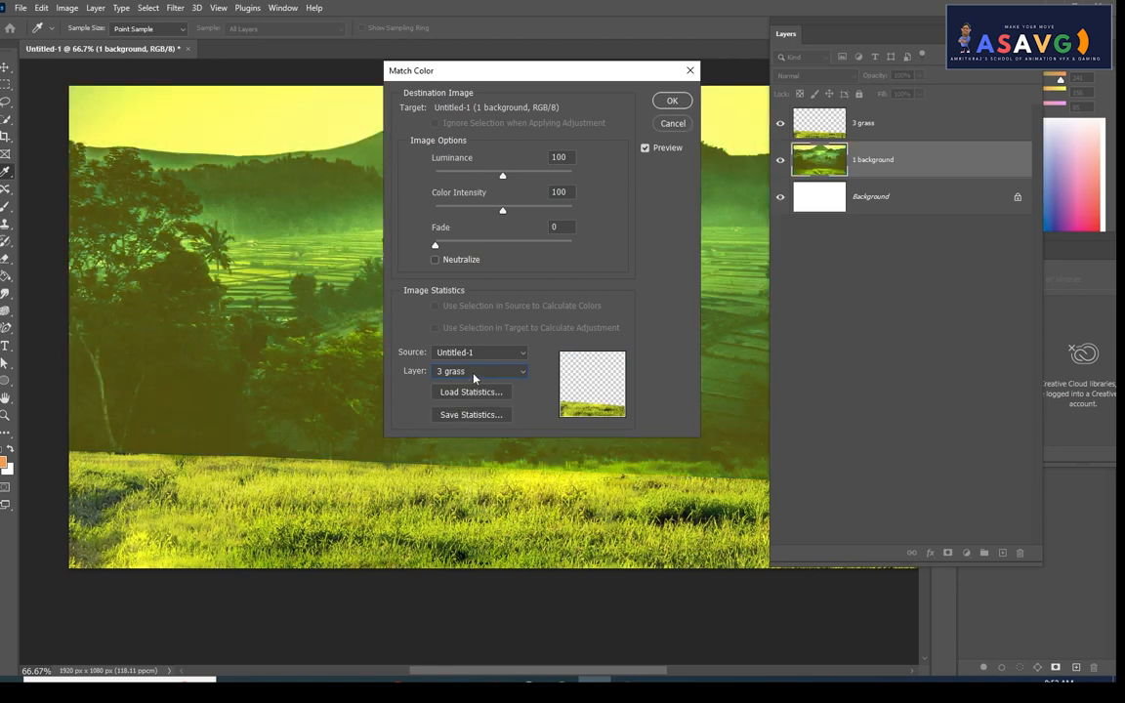
click(474, 379)
click(453, 434)
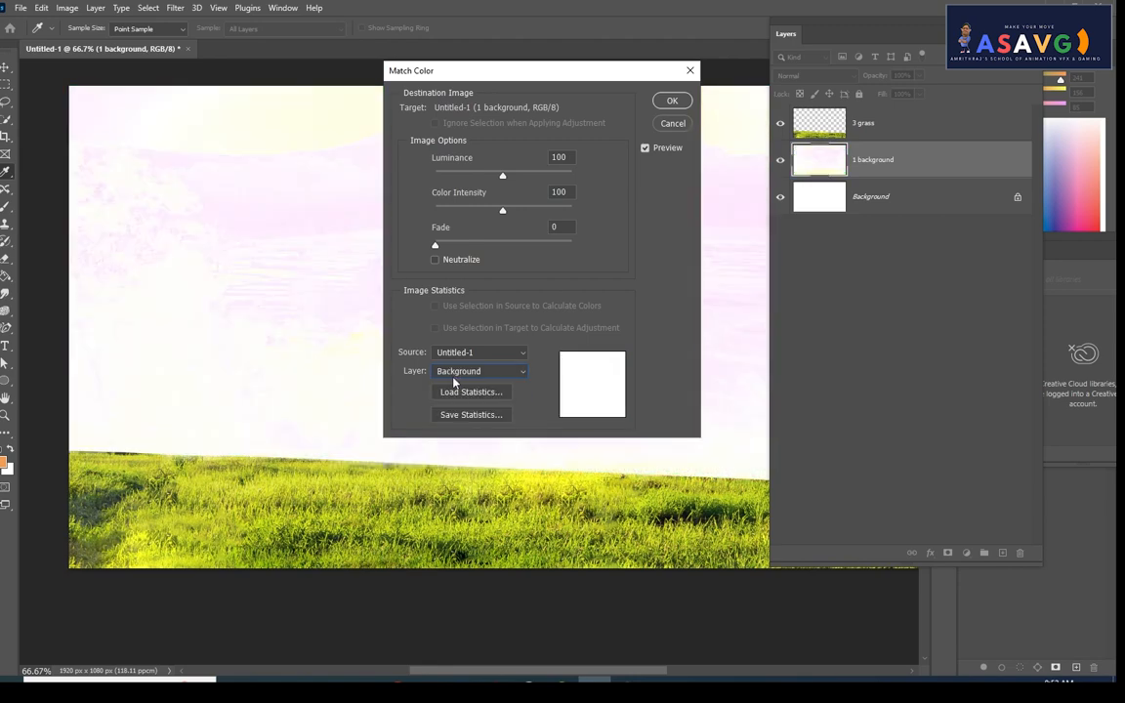
click(459, 372)
click(462, 408)
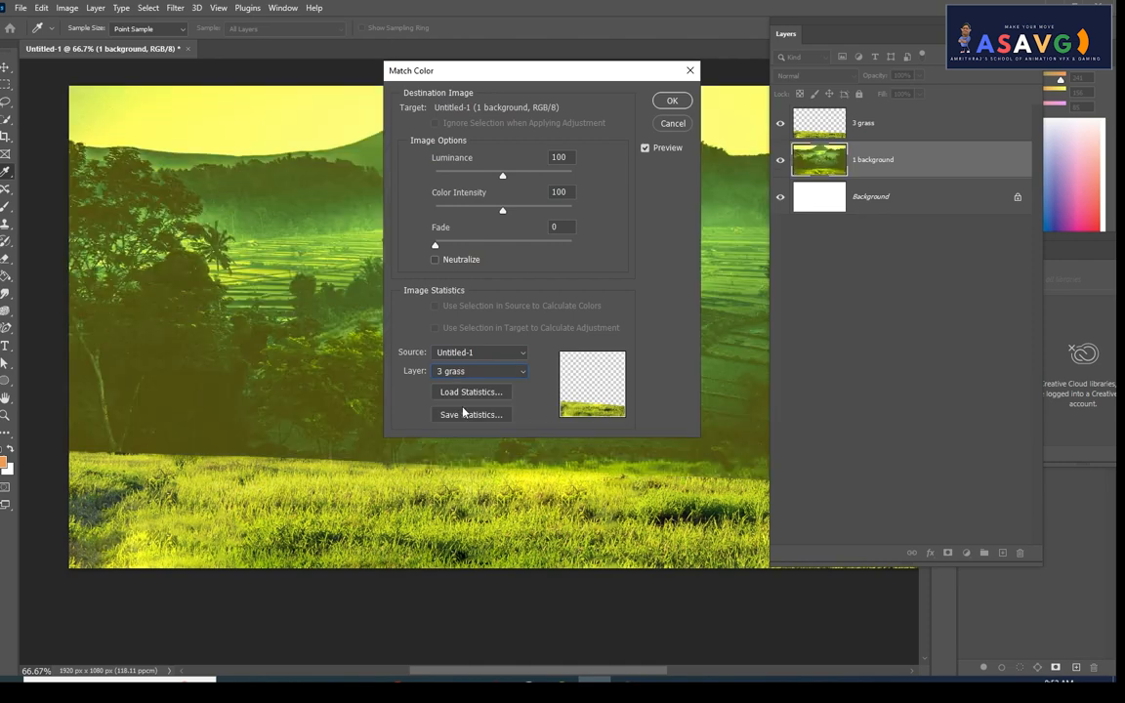
click(671, 123)
Start Match Color on the 3 grass layer with Untitled-1 as source and 1 background as reference layer
click(822, 127)
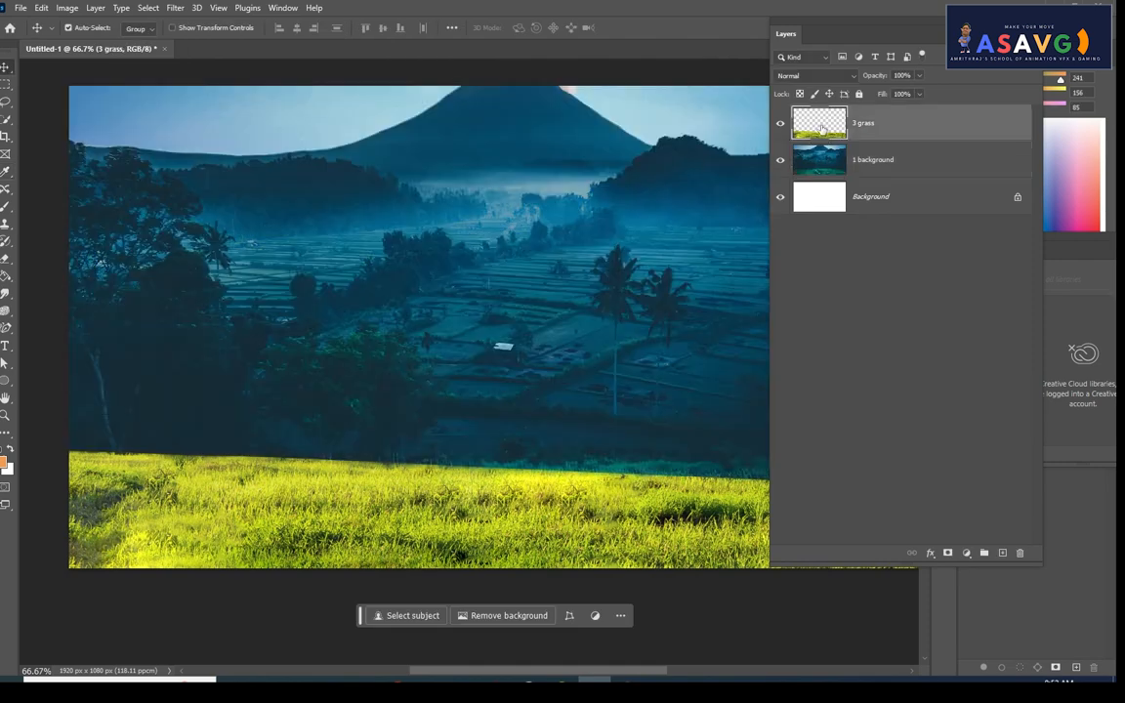
click(66, 9)
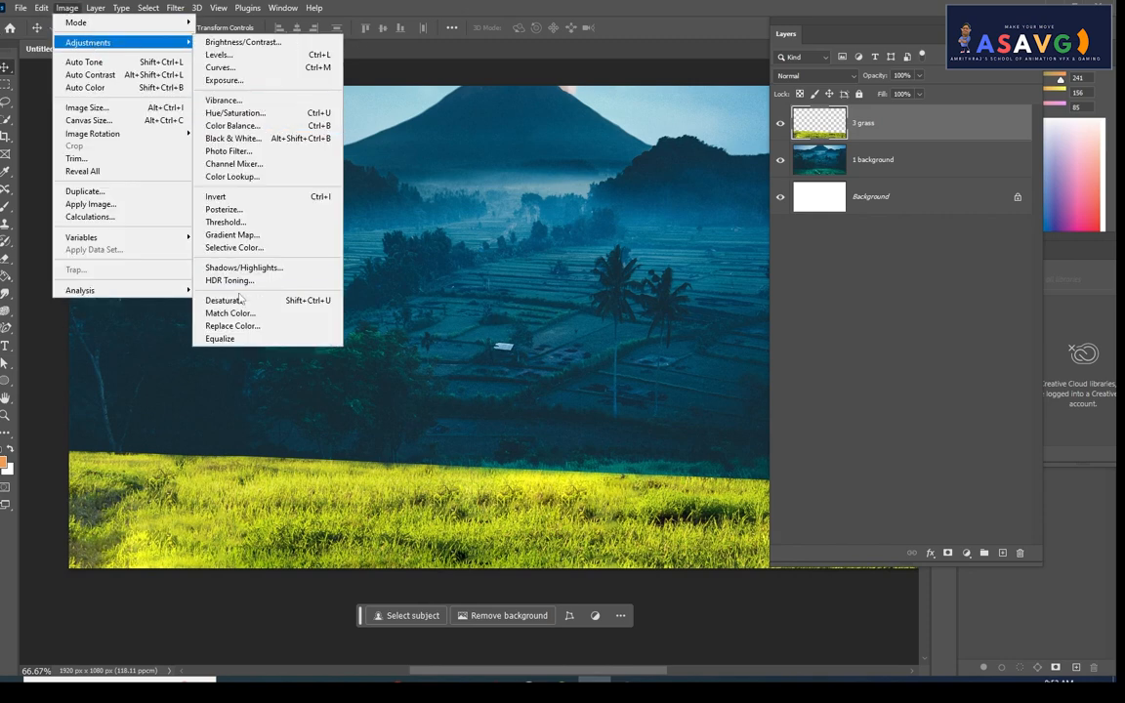
click(242, 314)
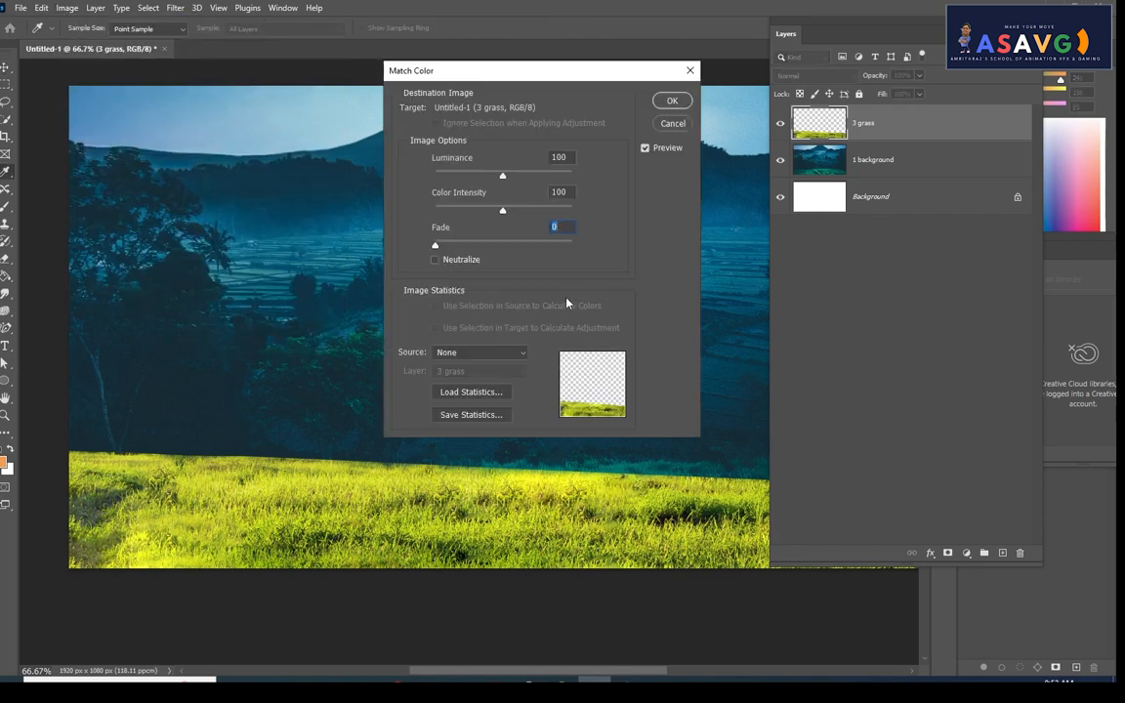
click(491, 354)
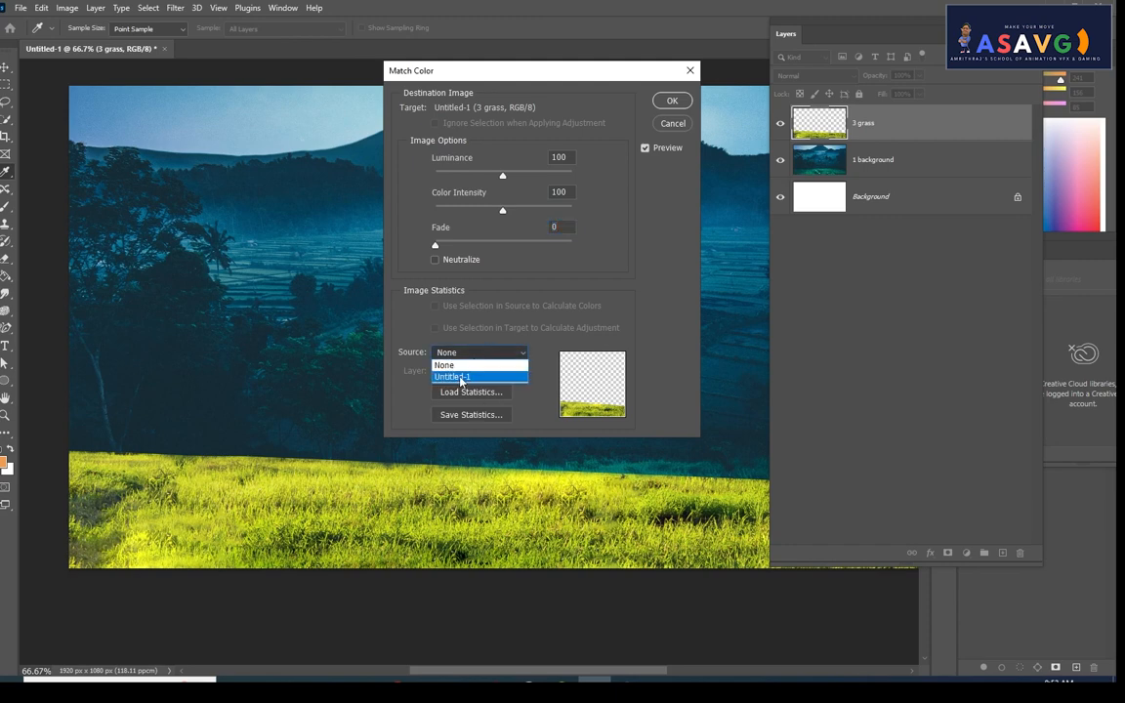
click(460, 377)
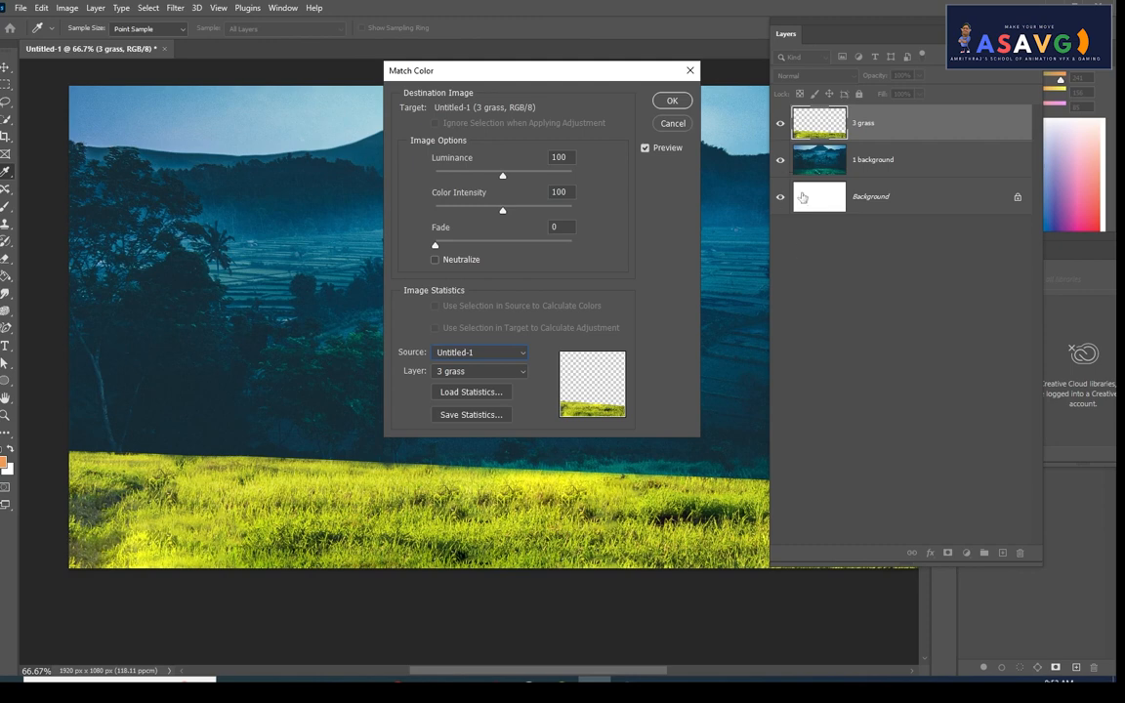
click(491, 371)
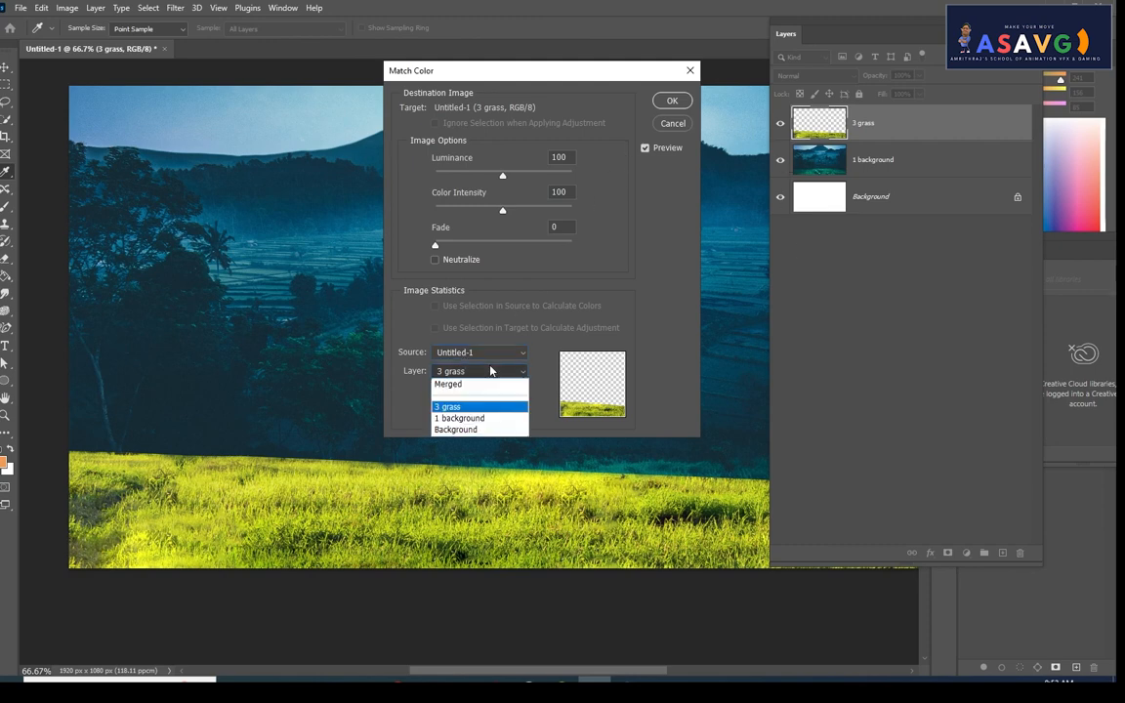
click(472, 418)
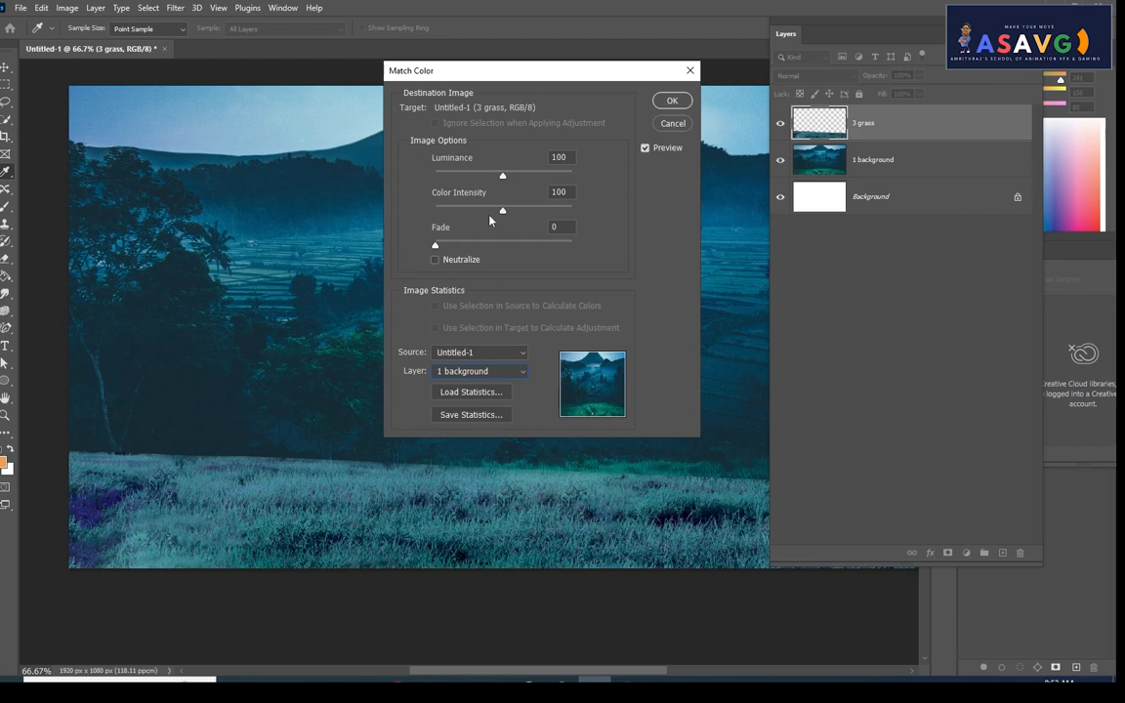
Try a Match Color fade of 60 with Neutralize on the 3 grass layer
drag(436, 246, 519, 243)
click(436, 260)
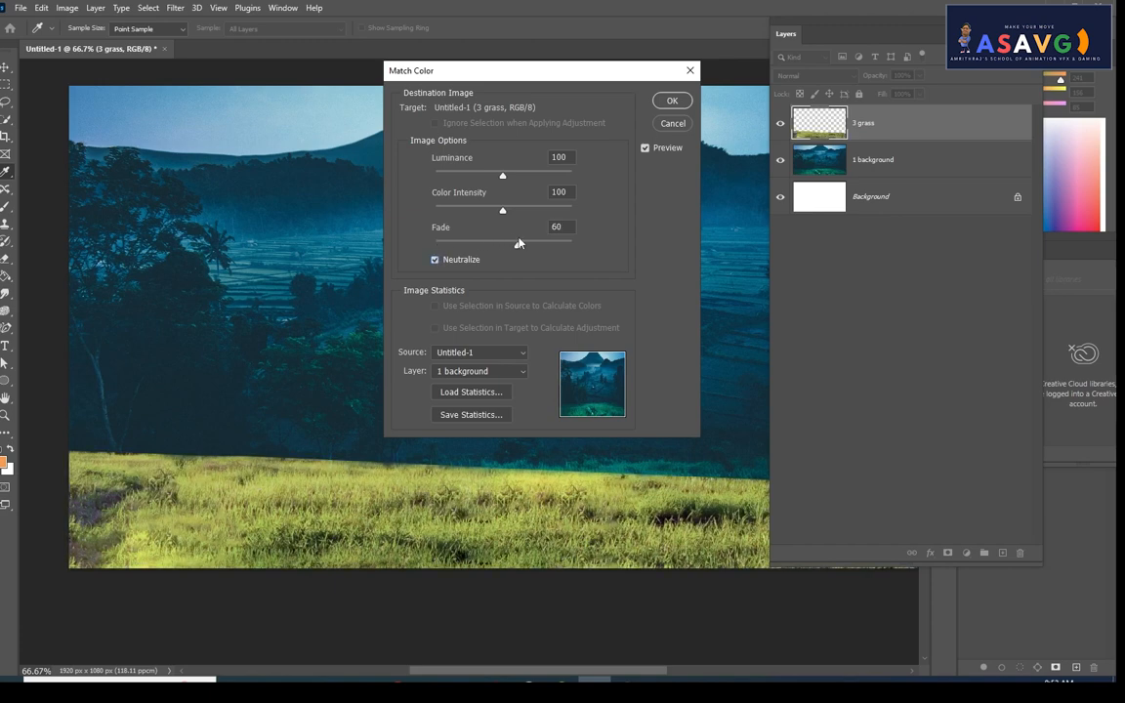
click(435, 260)
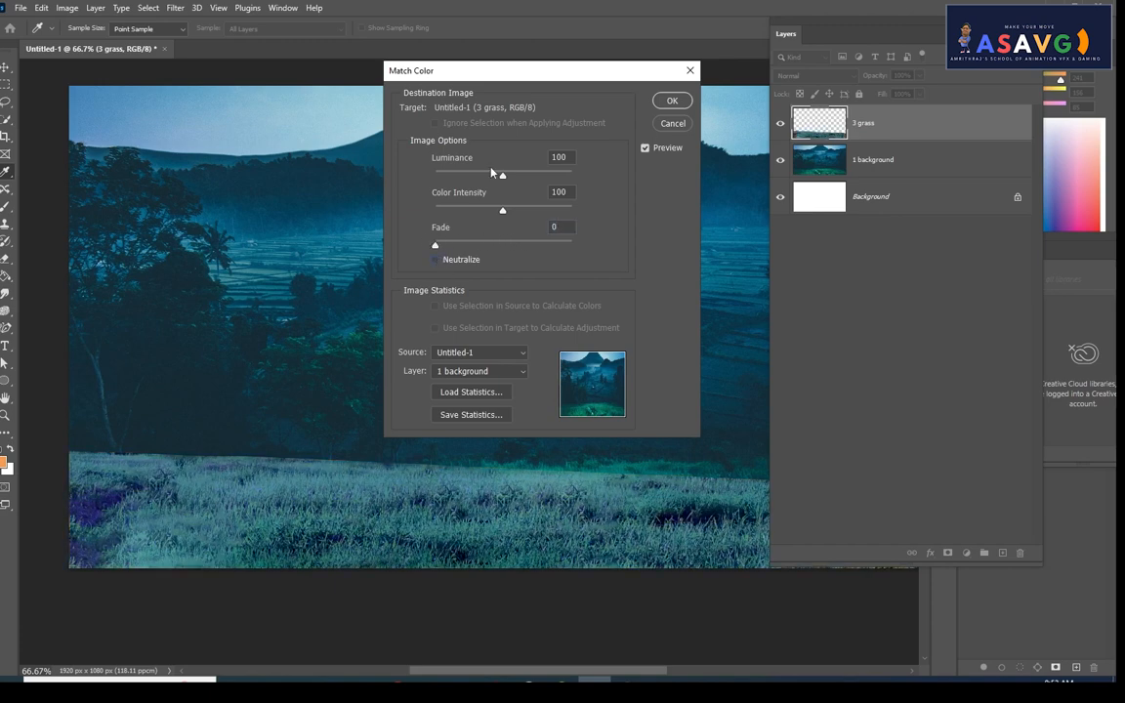
Adjust the luminance of the grass color match and apply it to the 3 grass layer
mouse_move(525, 177)
mouse_down()
mouse_move(461, 177)
mouse_move(545, 177)
mouse_move(500, 177)
mouse_move(527, 213)
mouse_move(513, 213)
mouse_move(523, 177)
mouse_move(510, 176)
mouse_up()
click(672, 100)
Move the 3 grass layer up slightly so the grass covers more of the background
drag(540, 402, 501, 313)
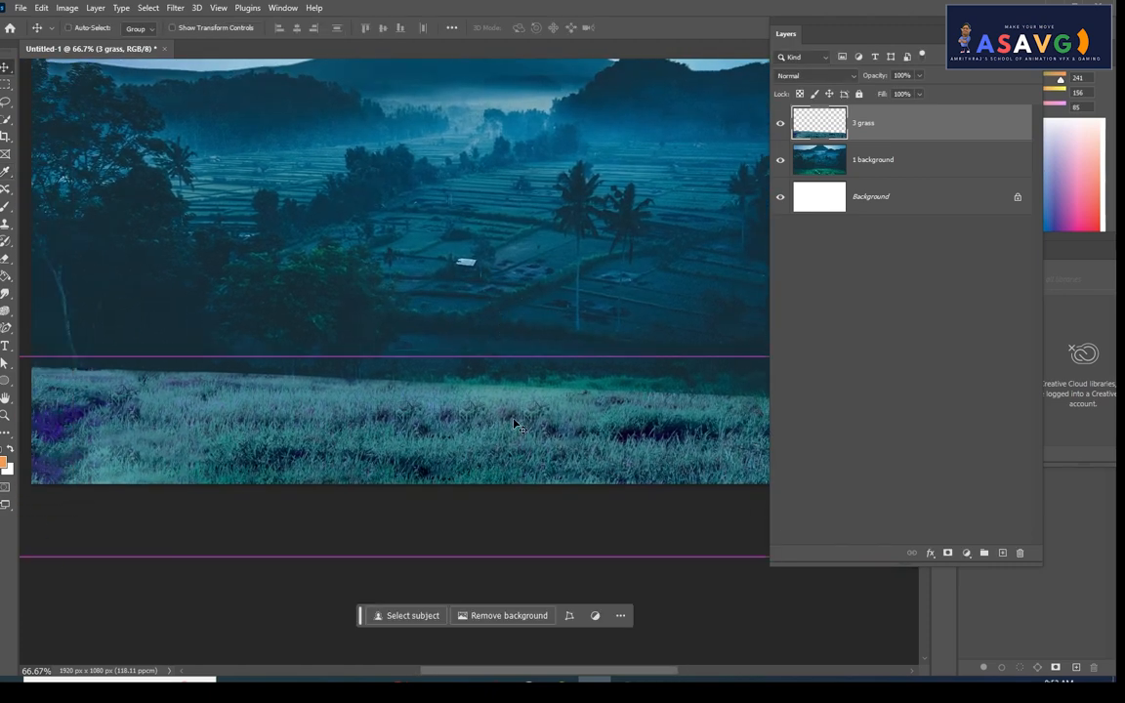
key(ctrl+t)
drag(458, 356, 467, 345)
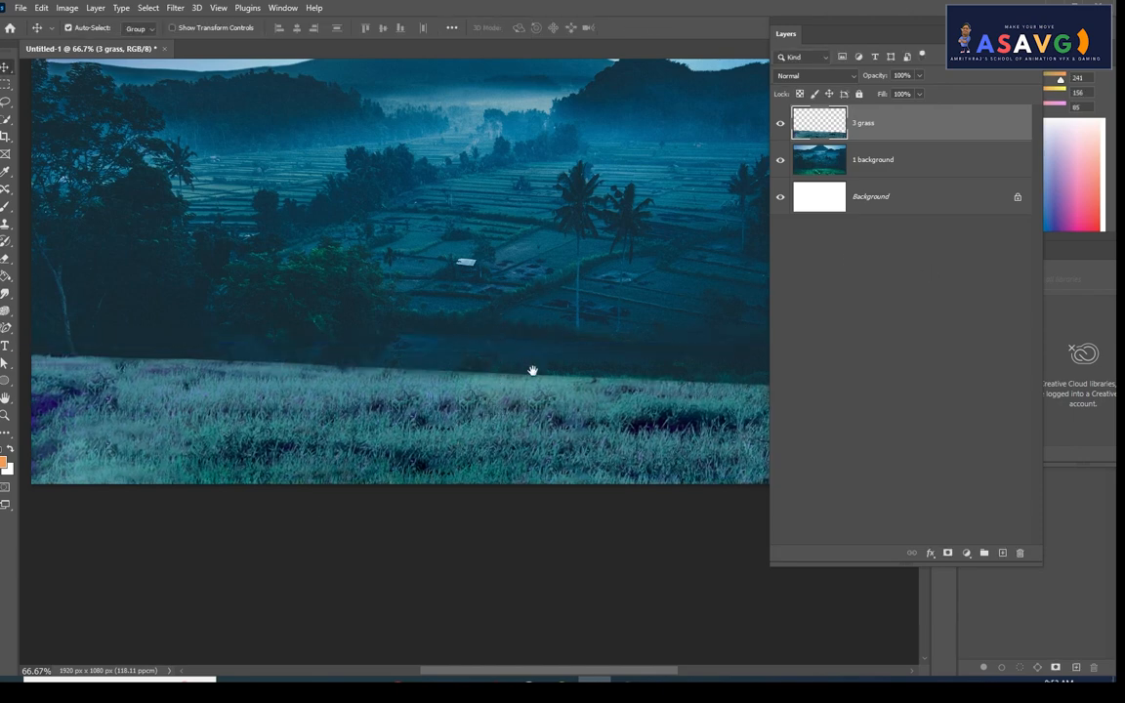
Select the dark grass patch in the right part of the meadow with a freehand Lasso outline
drag(532, 369, 400, 364)
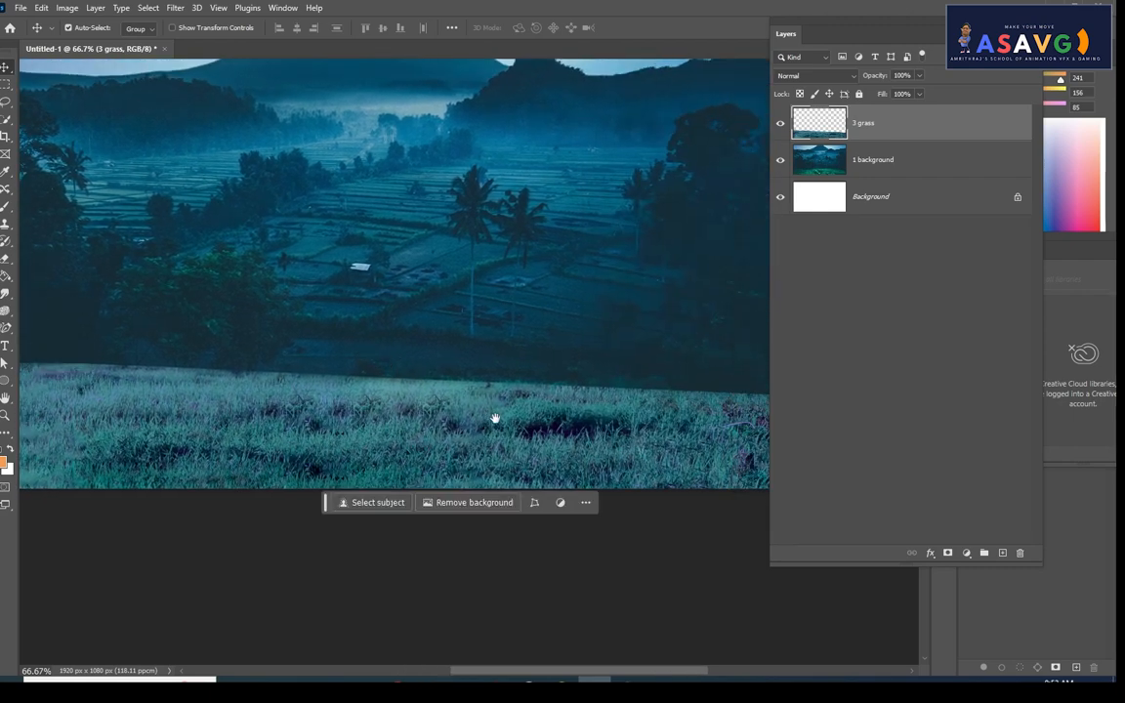
drag(486, 381, 470, 346)
drag(454, 394, 441, 379)
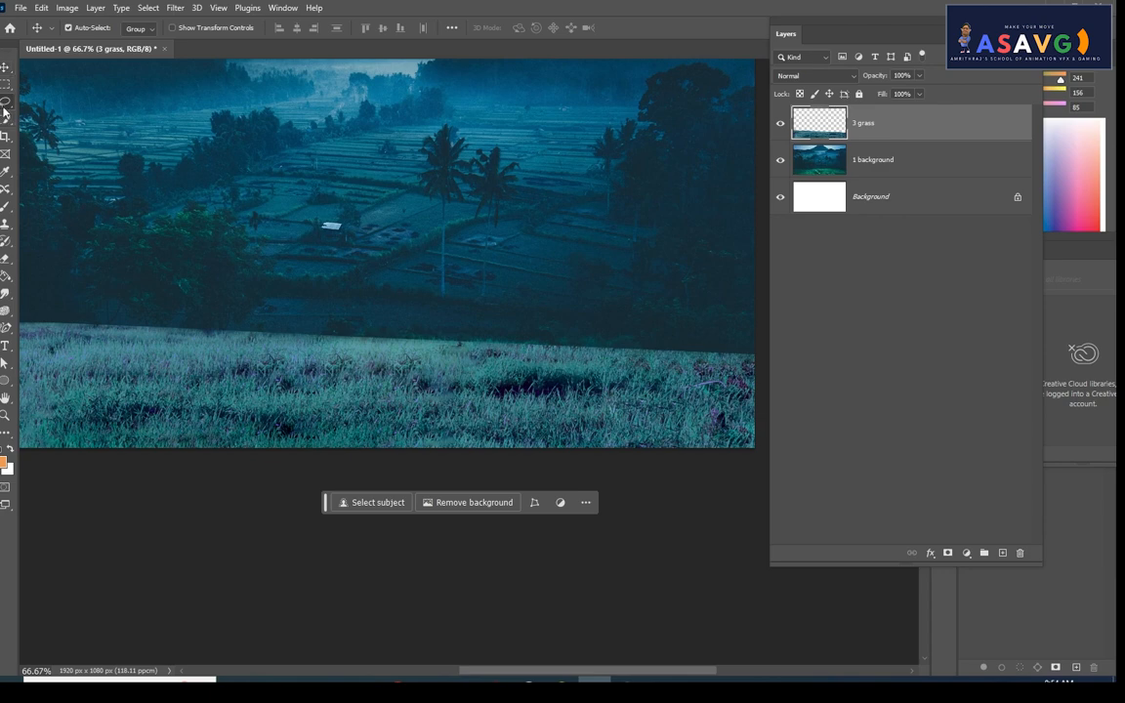
drag(5, 101, 48, 100)
mouse_move(470, 358)
mouse_down()
mouse_move(581, 358)
mouse_move(635, 387)
mouse_move(567, 420)
mouse_move(437, 386)
mouse_move(470, 355)
mouse_up()
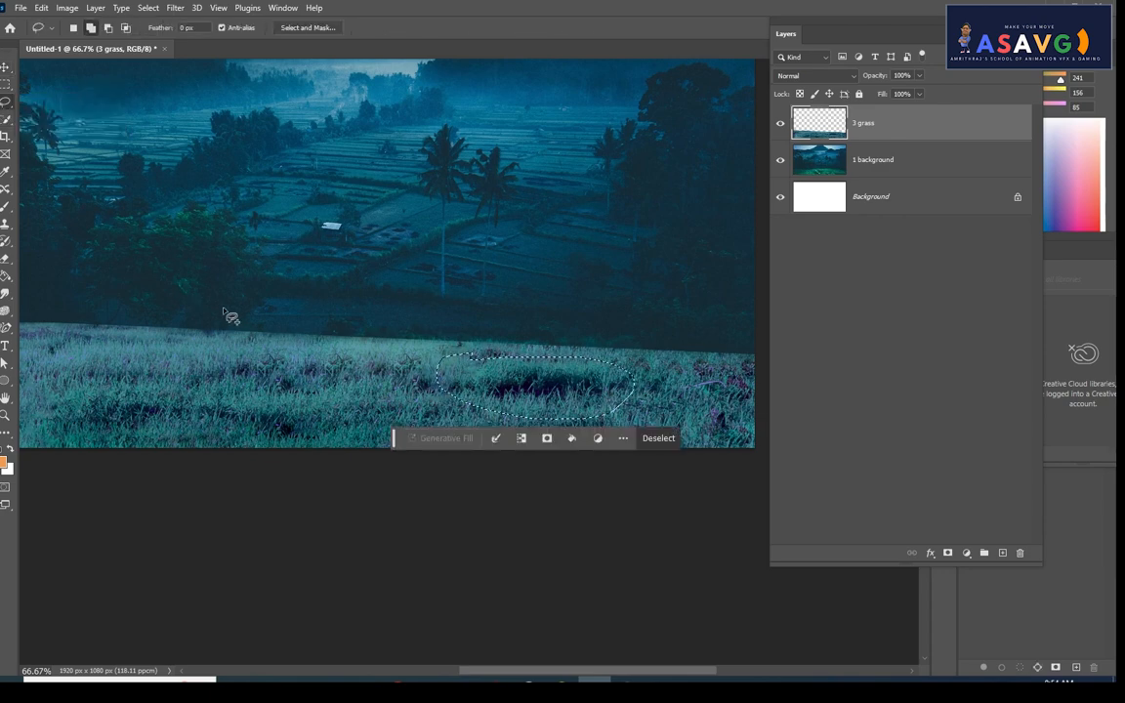
Copy the selected patch from the 3 grass layer, clear the selection and paste the patch as a new layer
click(795, 154)
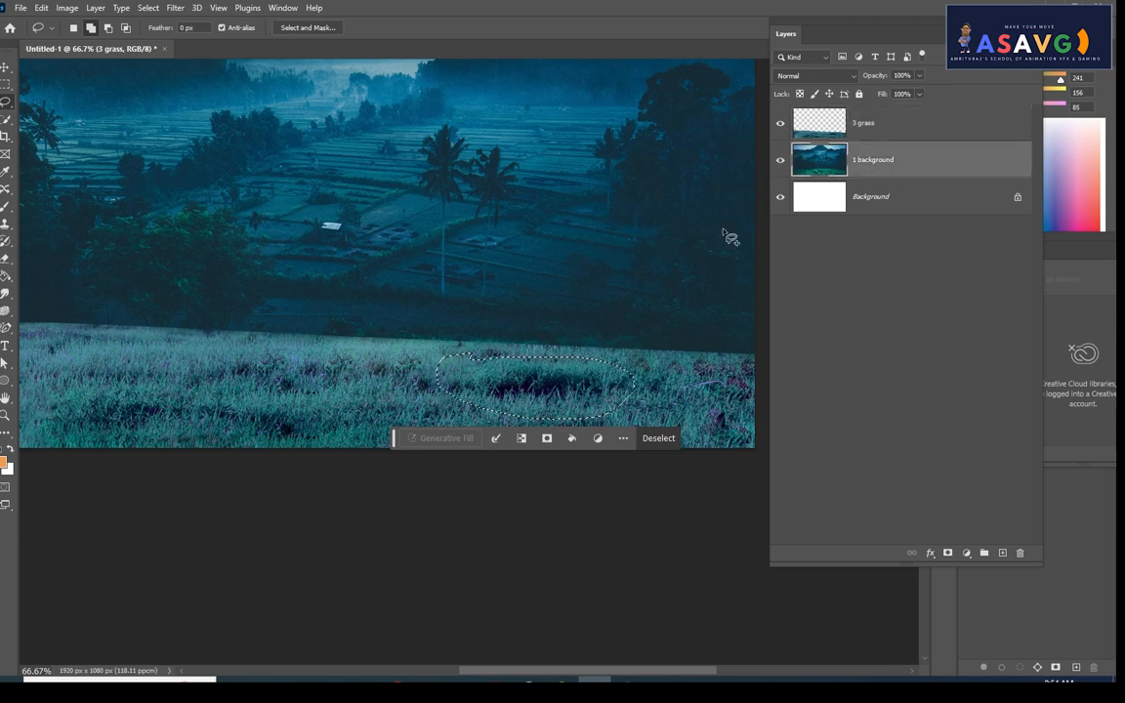
click(822, 133)
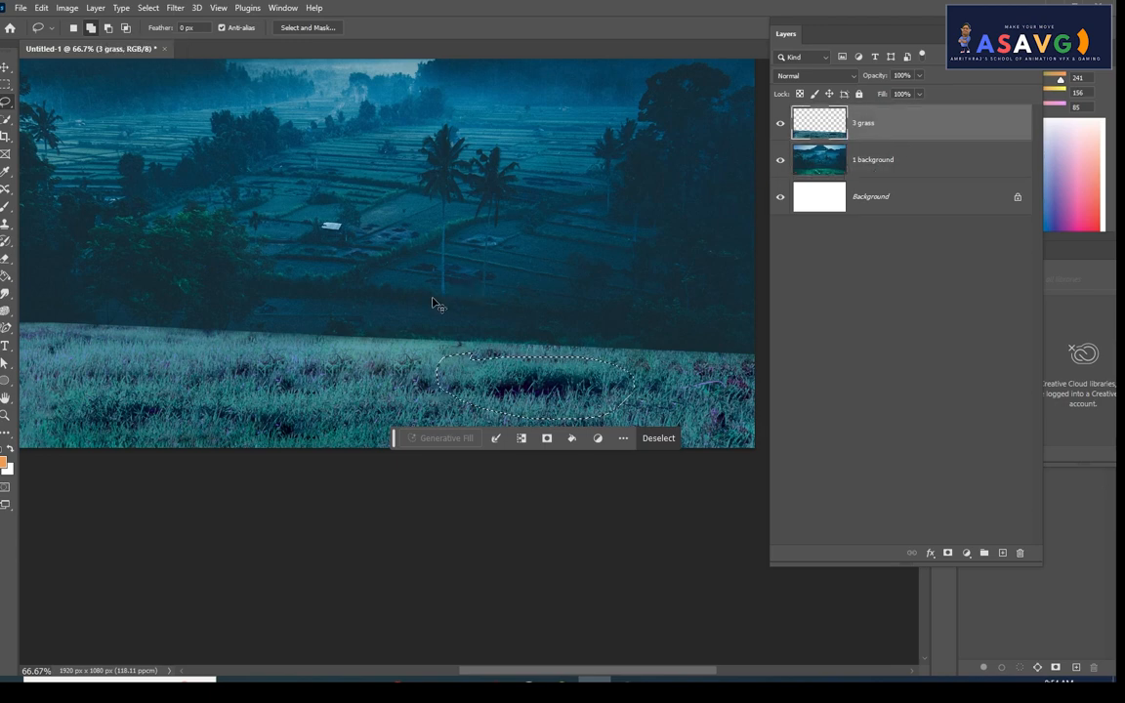
click(299, 379)
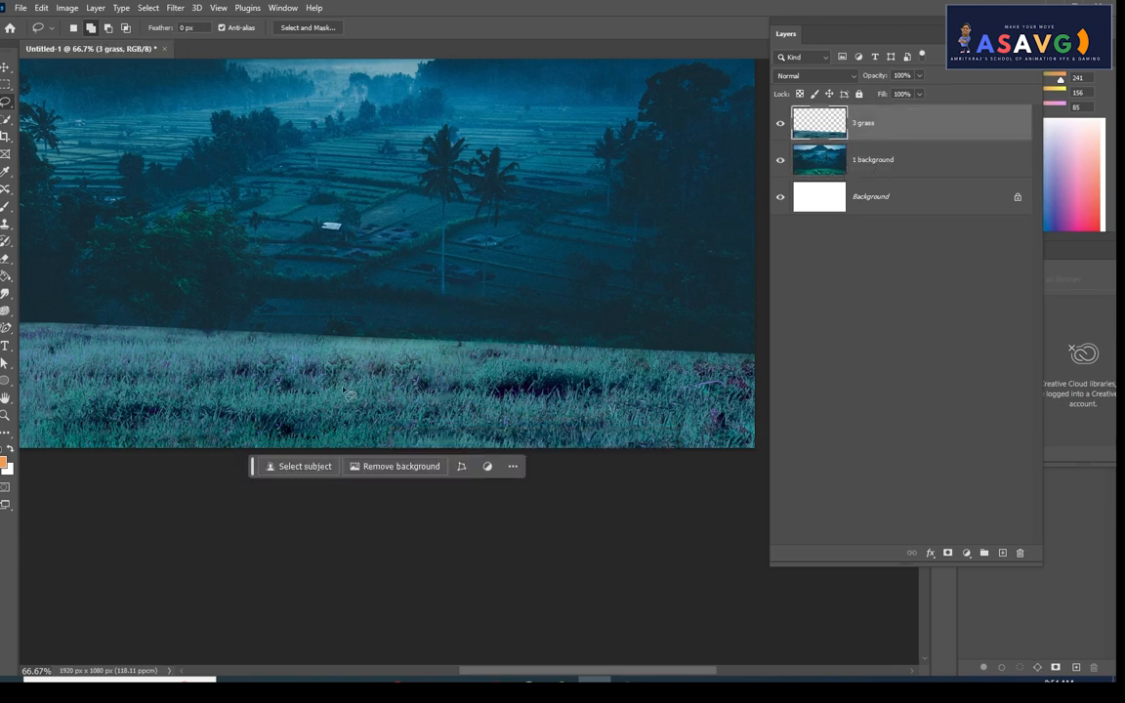
key(ctrl+v)
Move the pasted patch to the grass edge and place three duplicates, two along that edge and one in the canvas's lower-left corner
click(4, 66)
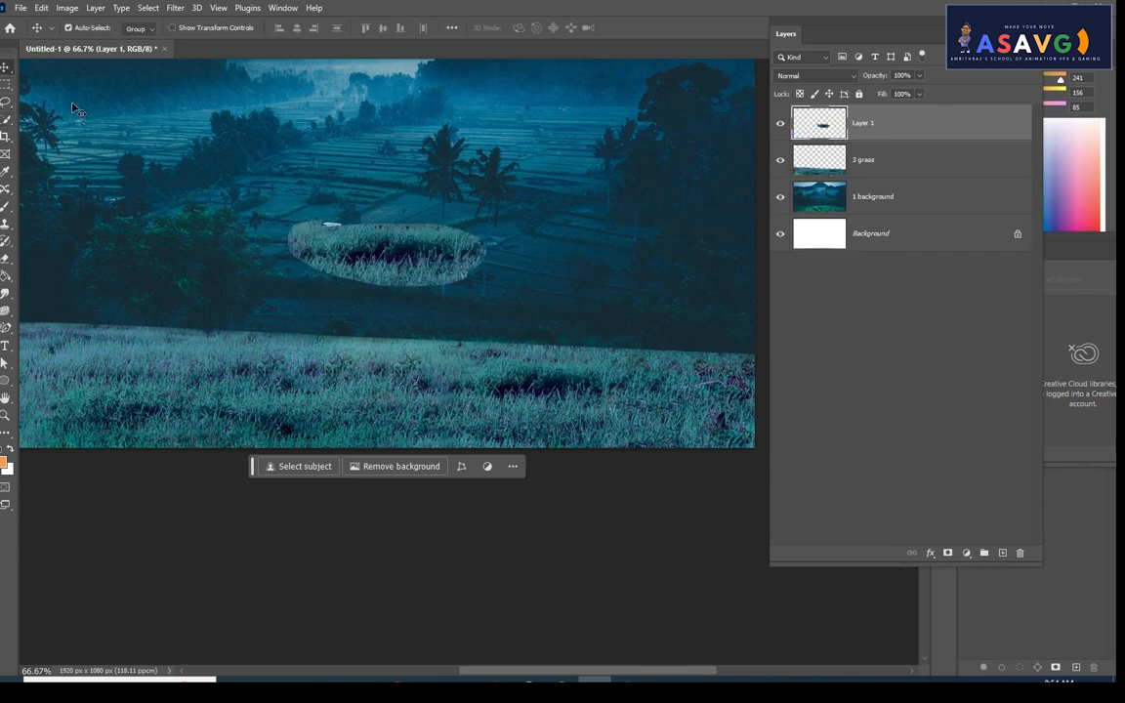
drag(407, 295, 48, 359)
drag(378, 385, 267, 427)
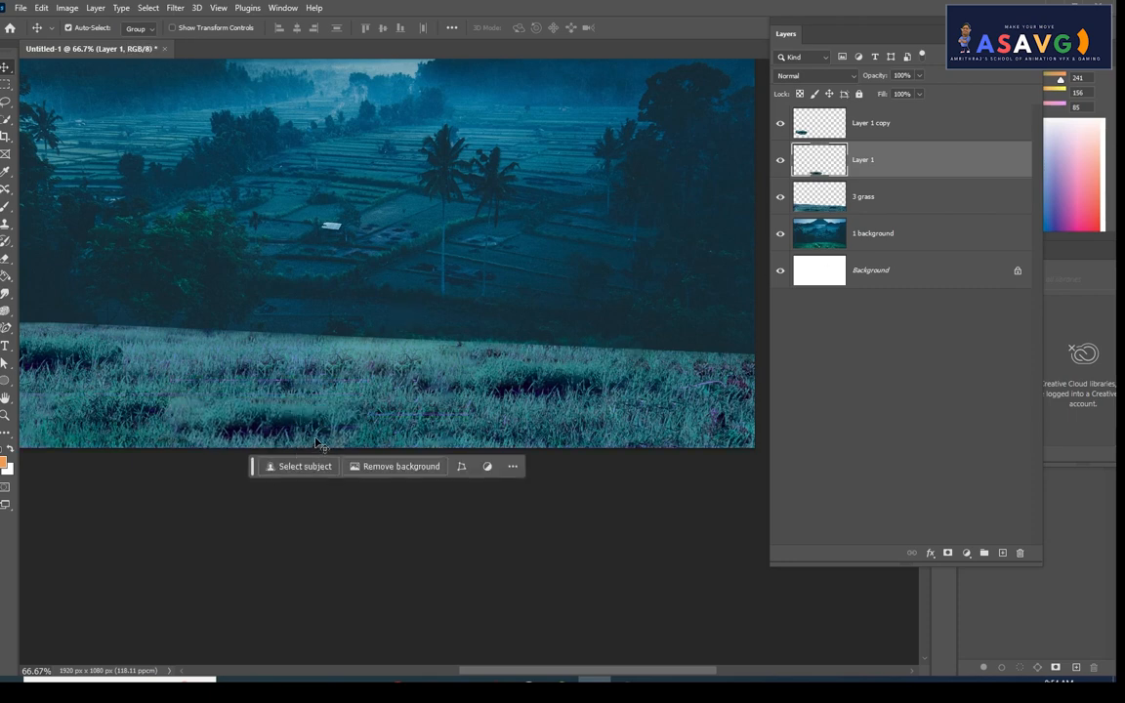
drag(305, 442, 723, 359)
alt+drag(393, 365, 202, 336)
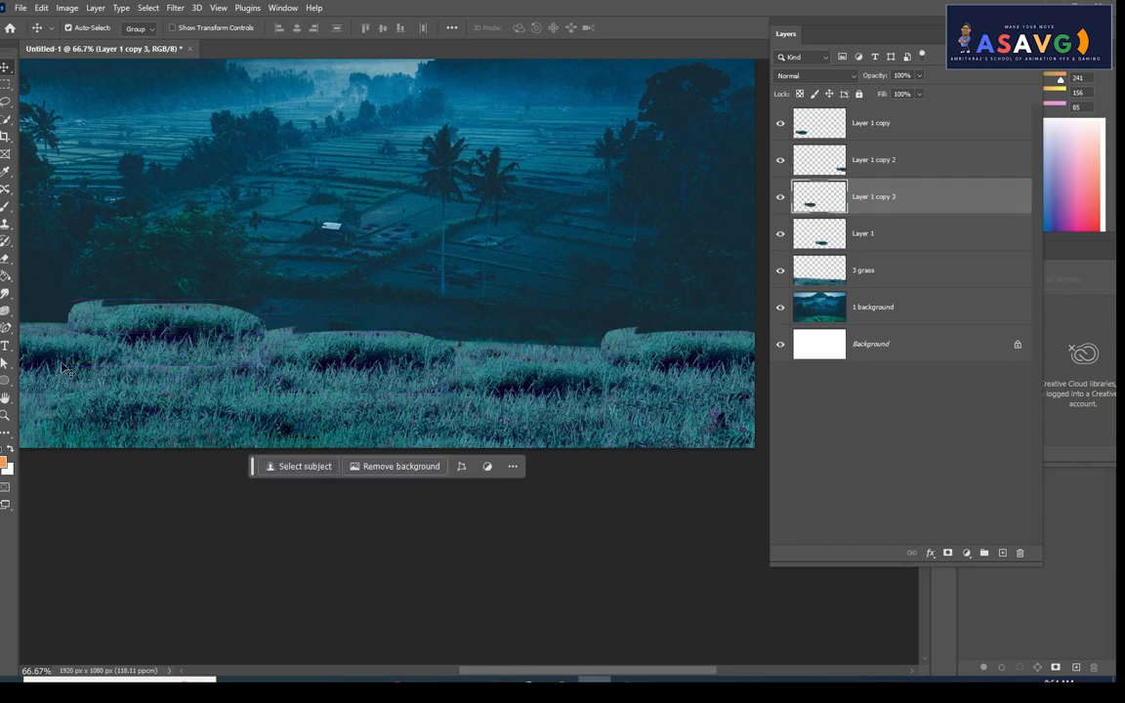
drag(64, 344, 60, 433)
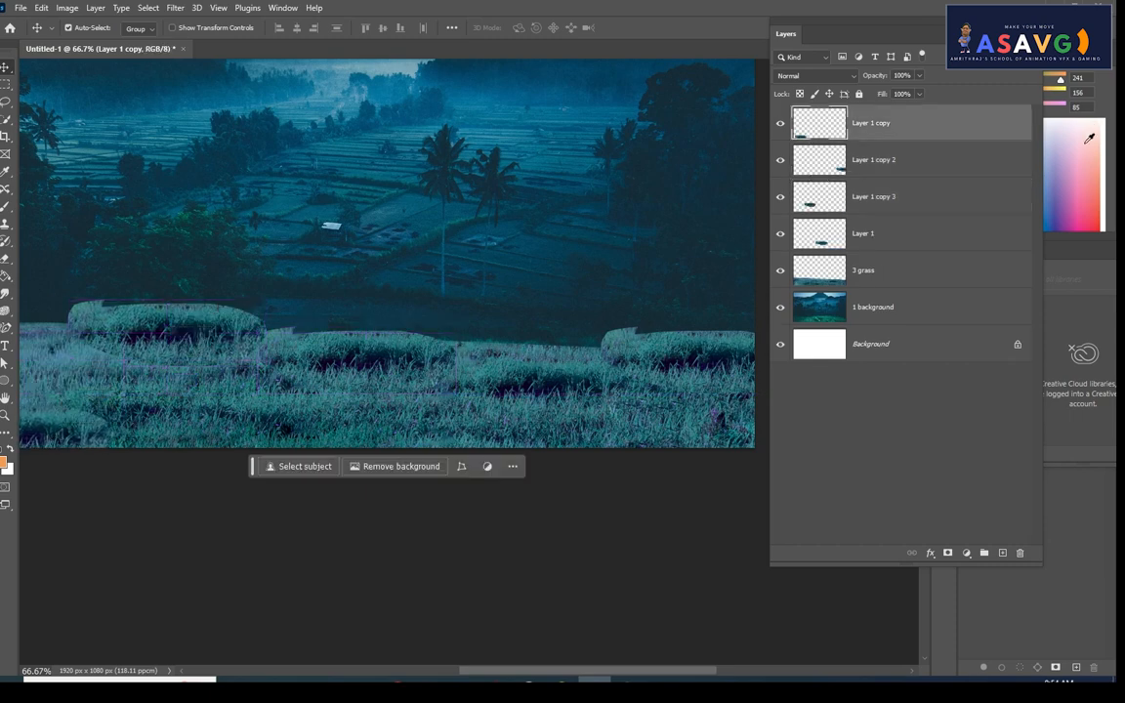
Add a layer mask to Layer 1 and paint it black with a size 80 brush to blend the patch's upper edge
click(929, 266)
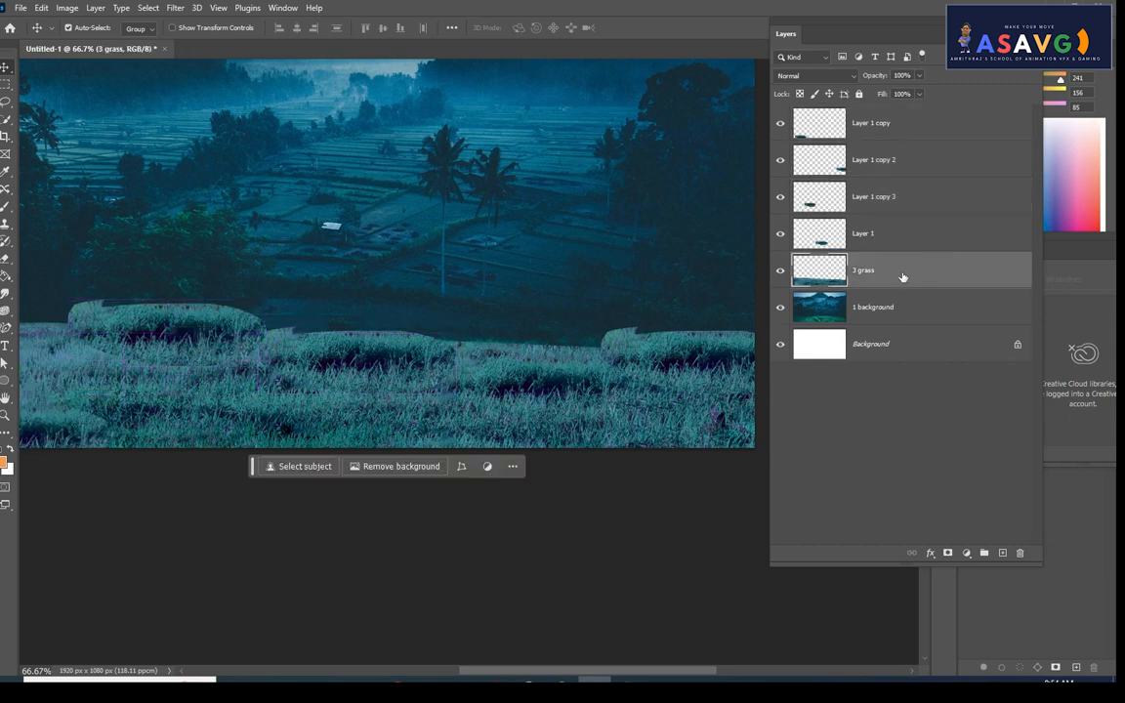
click(899, 240)
click(947, 553)
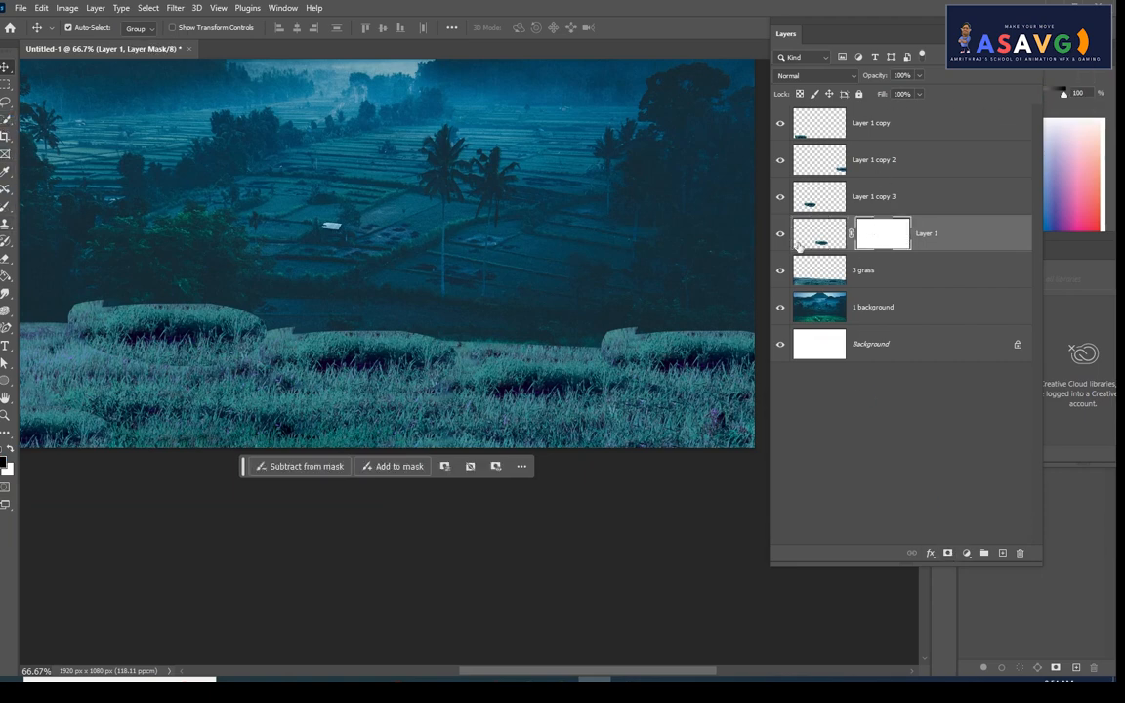
click(5, 207)
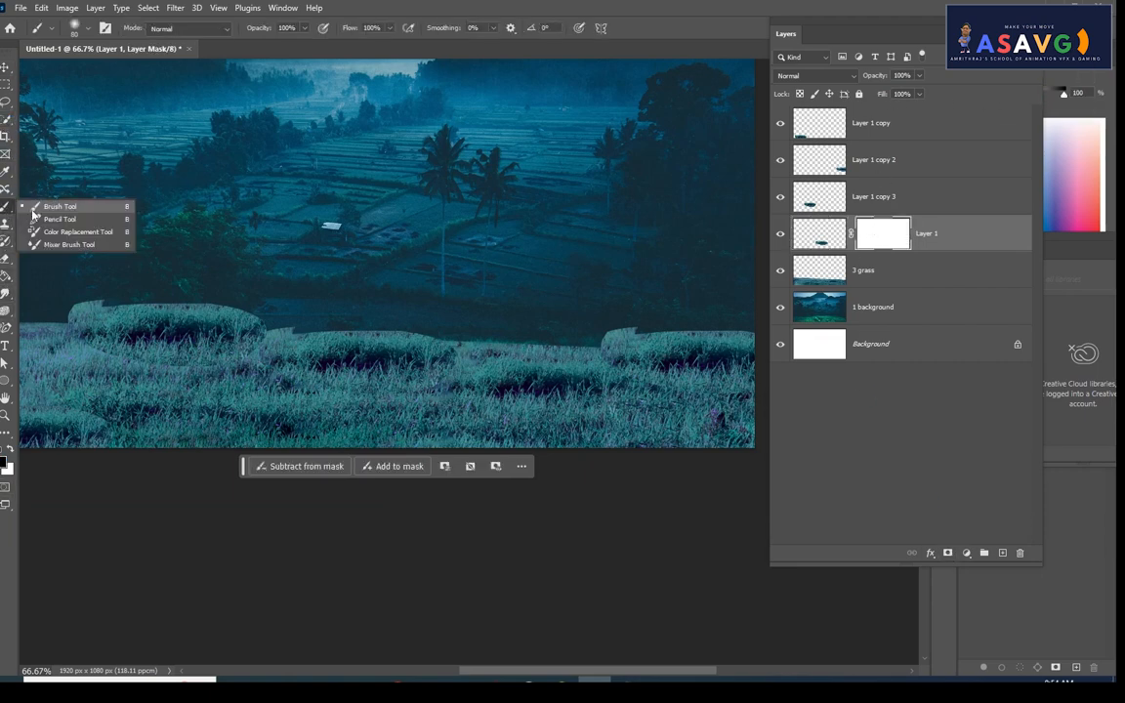
click(59, 206)
mouse_move(245, 338)
mouse_down()
mouse_move(394, 331)
mouse_move(500, 342)
mouse_move(365, 354)
mouse_move(333, 341)
mouse_move(419, 347)
mouse_move(517, 332)
mouse_move(429, 357)
mouse_move(436, 346)
mouse_move(170, 342)
mouse_move(241, 321)
mouse_up()
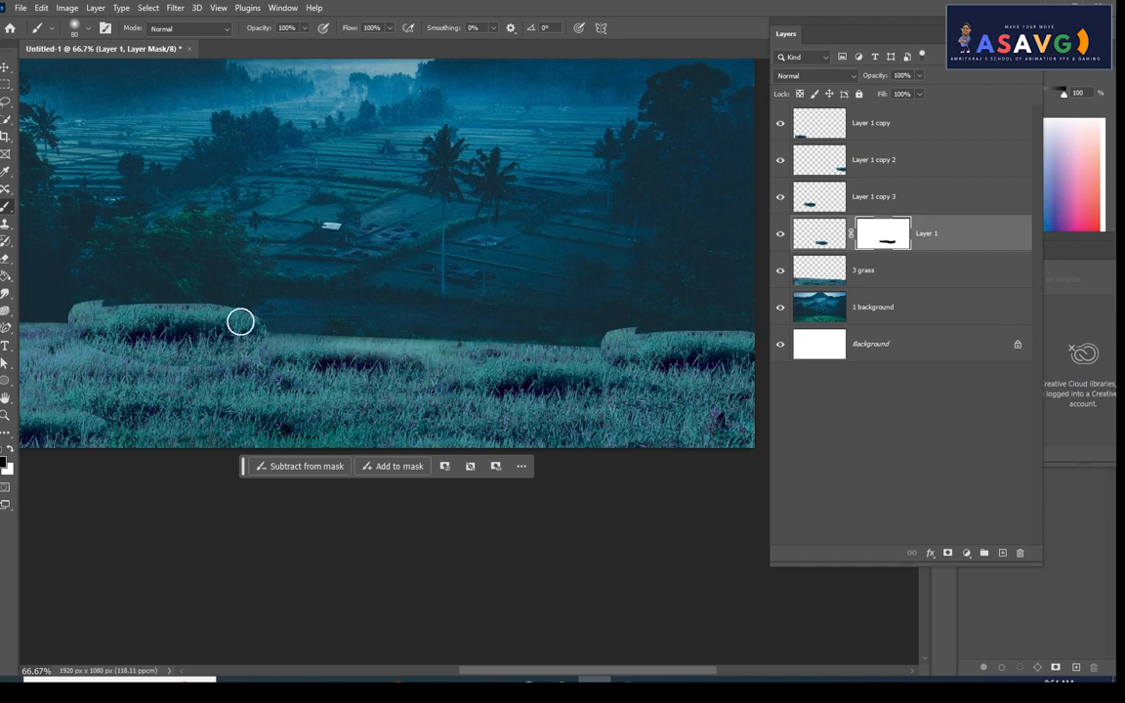
Add a layer mask to Layer 1 copy 3 and paint it black around the left patch to blend its outline into the grass edge
click(870, 194)
click(947, 553)
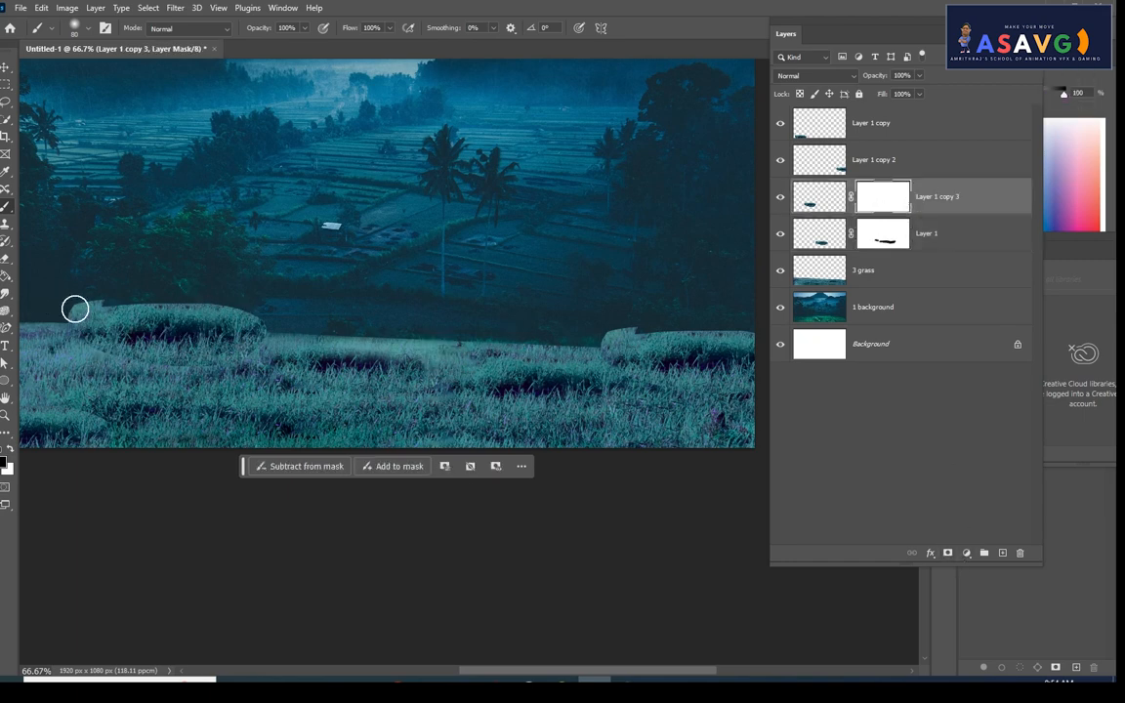
mouse_move(75, 310)
mouse_down()
mouse_move(221, 306)
mouse_move(188, 306)
mouse_move(239, 318)
mouse_move(240, 347)
mouse_move(106, 356)
mouse_move(69, 324)
mouse_move(58, 342)
mouse_move(78, 308)
mouse_move(208, 312)
mouse_up()
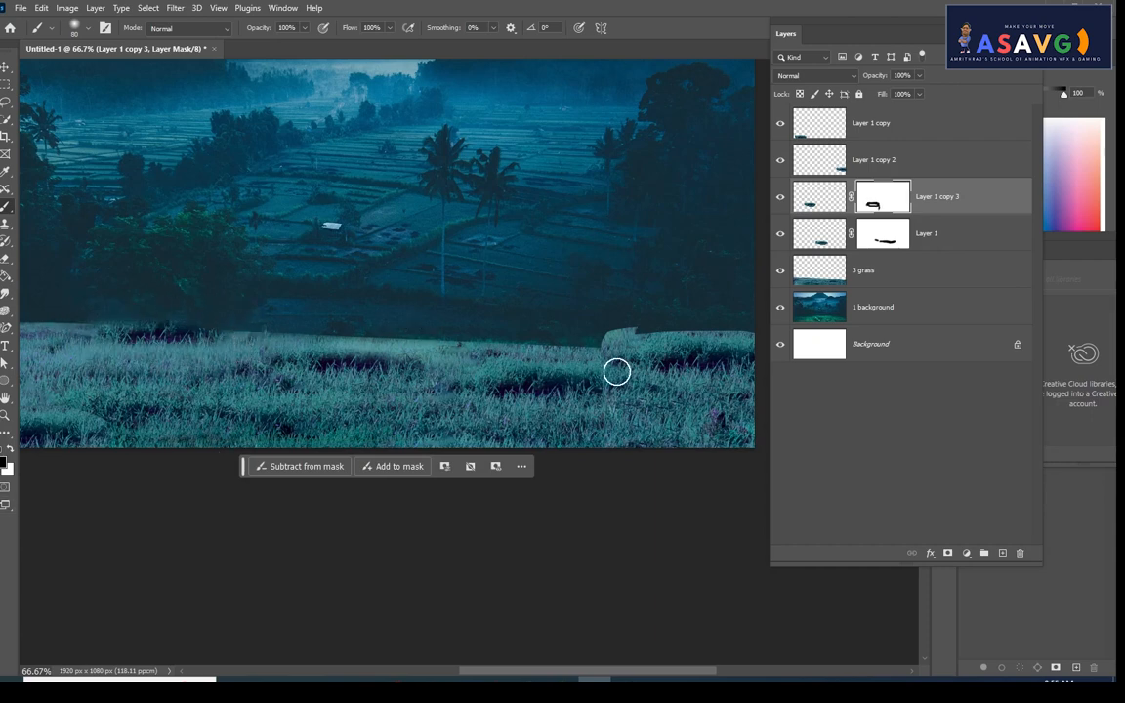
drag(603, 334, 748, 335)
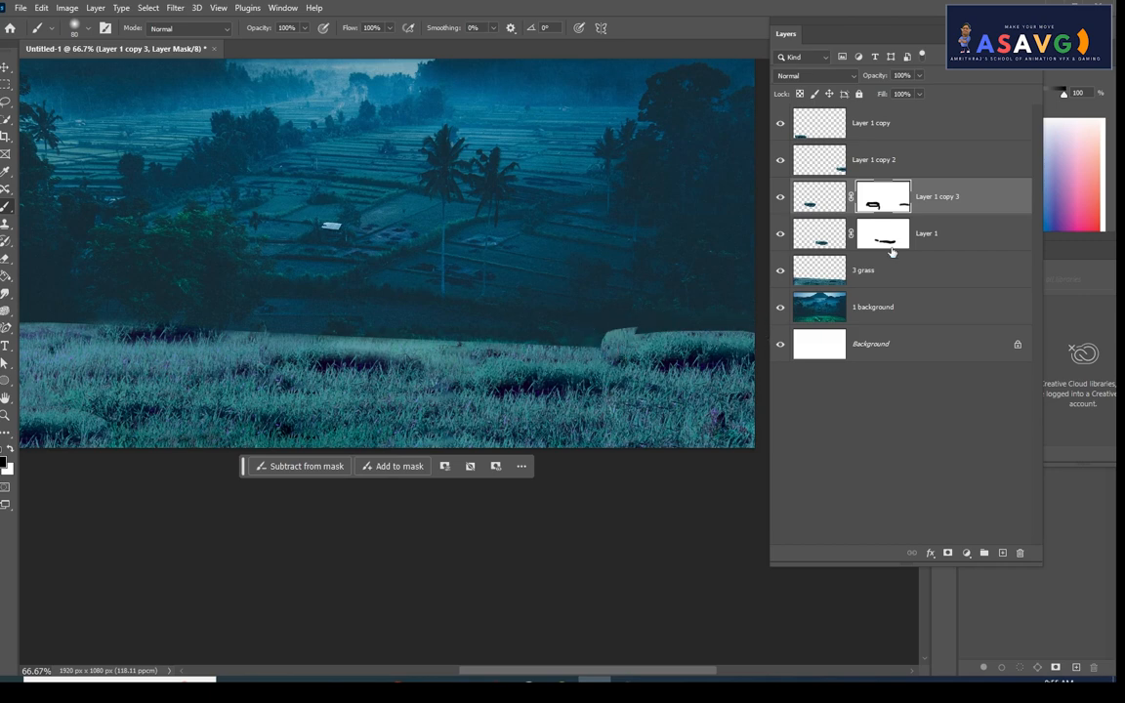
Add a layer mask to Layer 1 copy 2 and paint out the right patch's upper and left edges in black
click(895, 166)
click(946, 554)
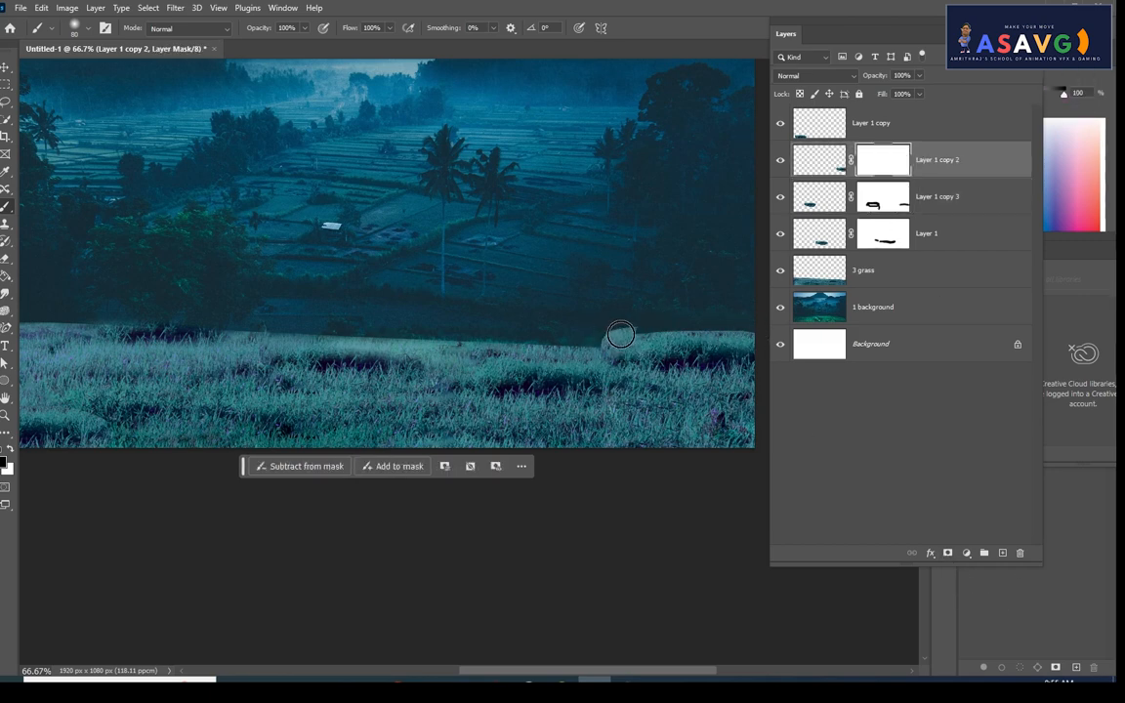
mouse_move(618, 329)
mouse_down()
mouse_move(734, 330)
mouse_move(643, 325)
mouse_move(615, 339)
mouse_move(615, 357)
mouse_up()
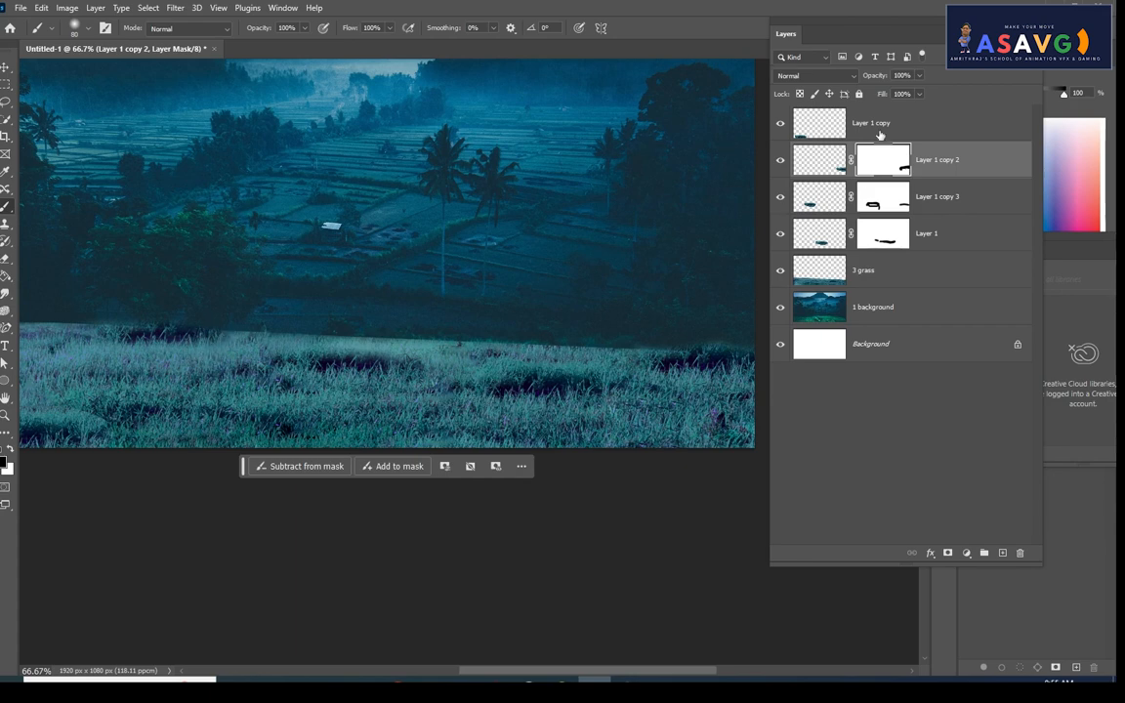
Add a layer mask to Layer 1 copy and brush black over the two middle dark patches and the lower-left patch's edge
click(880, 127)
click(947, 553)
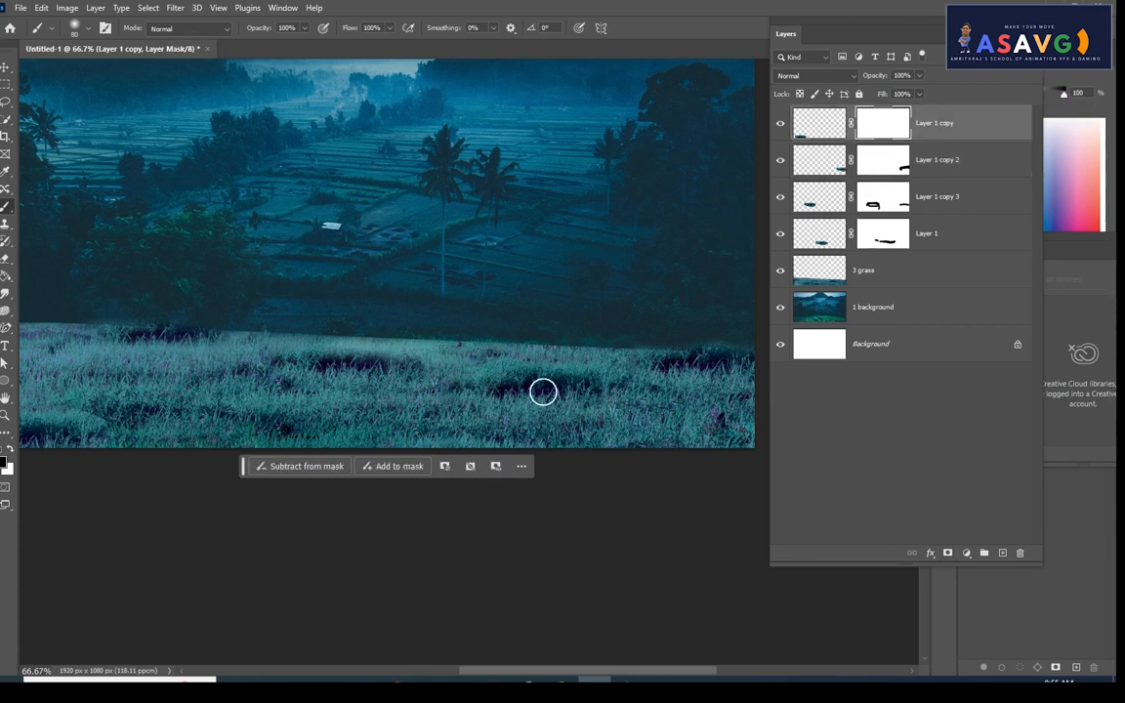
drag(543, 391, 613, 391)
drag(356, 371, 410, 373)
mouse_move(96, 429)
mouse_down()
mouse_move(75, 442)
mouse_move(103, 412)
mouse_up()
Duplicate the masked Layer 1 copy 3 patch farther right along the grass edge and shift the original patch slightly left
click(4, 69)
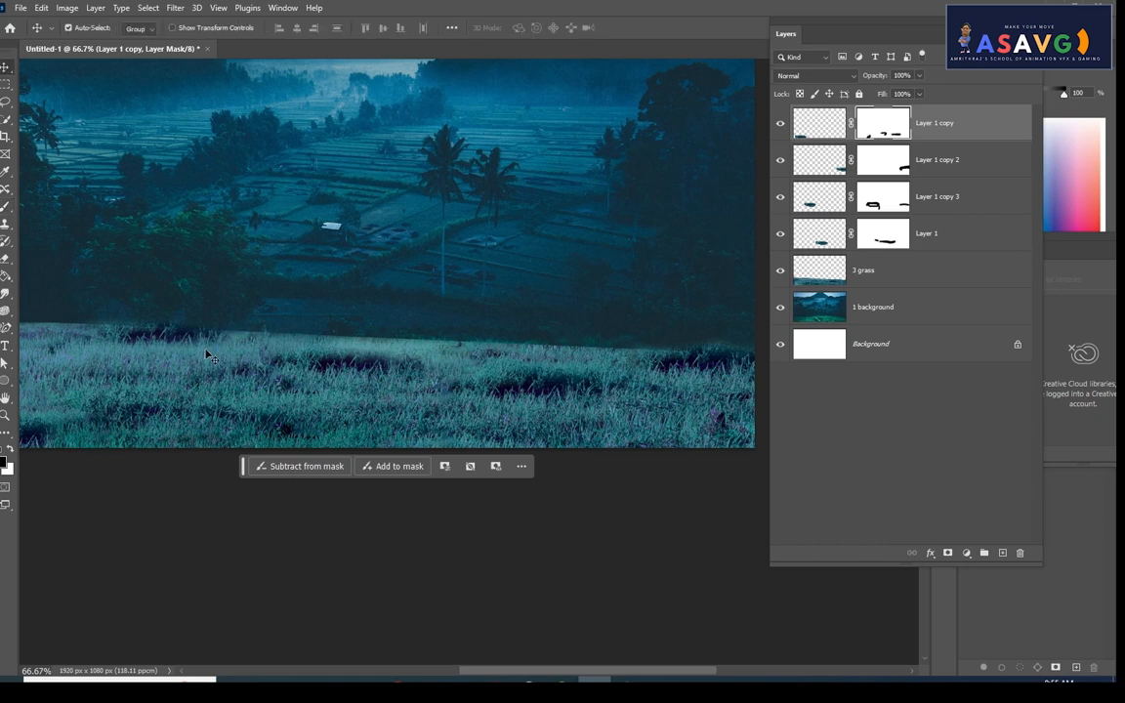
drag(224, 327, 500, 346)
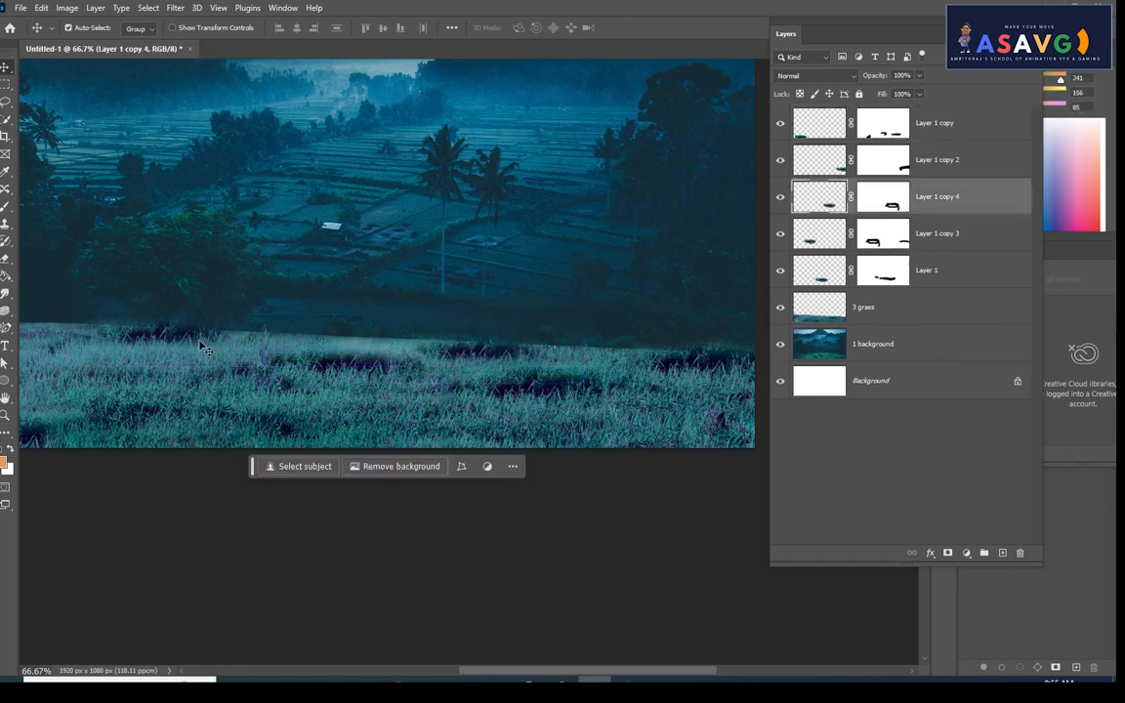
drag(202, 347, 156, 342)
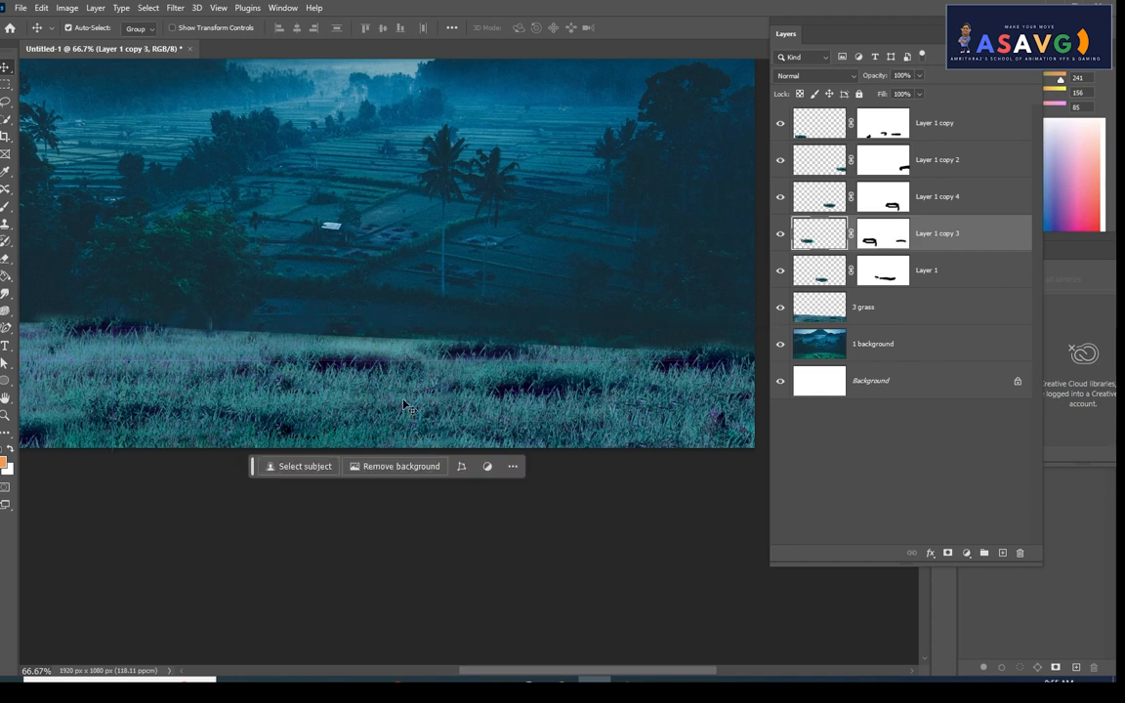
Try to merge Layer 1 and its four copies into a single layer
click(820, 275)
shift+click(821, 237)
shift+click(820, 200)
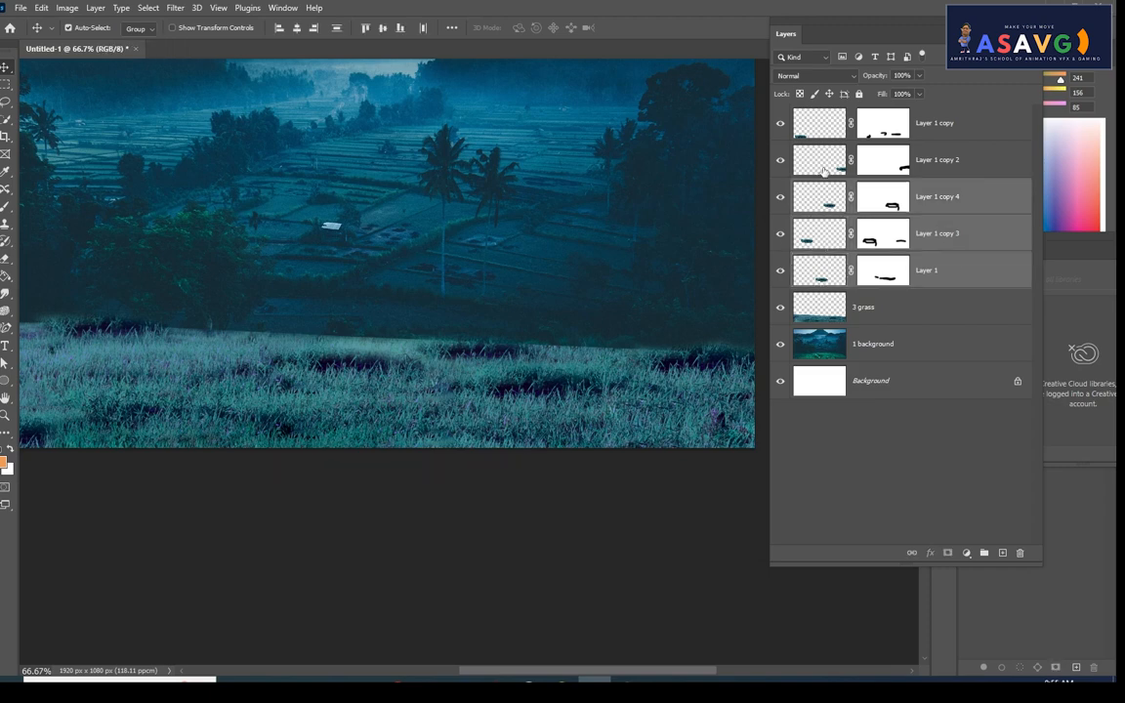
shift+click(823, 162)
shift+click(825, 125)
key(ctrl+e)
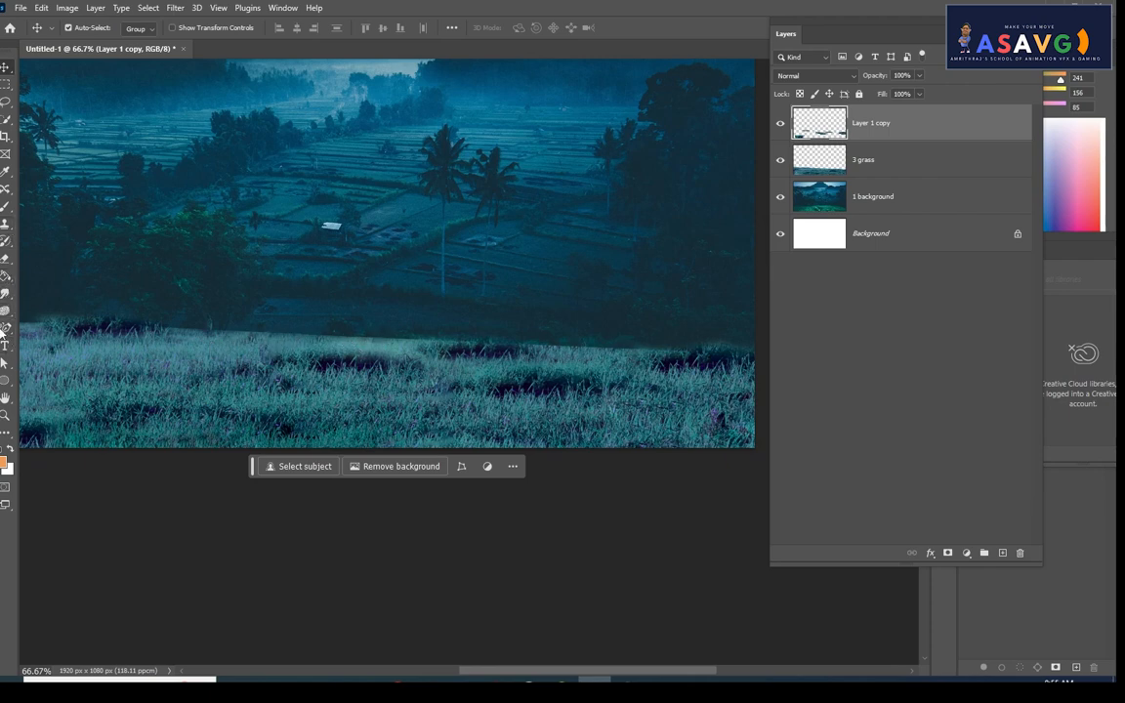
Smudge the grass edge below the tree on Layer 1 copy 3 with the Smudge tool at size 35 and 100% strength
click(5, 294)
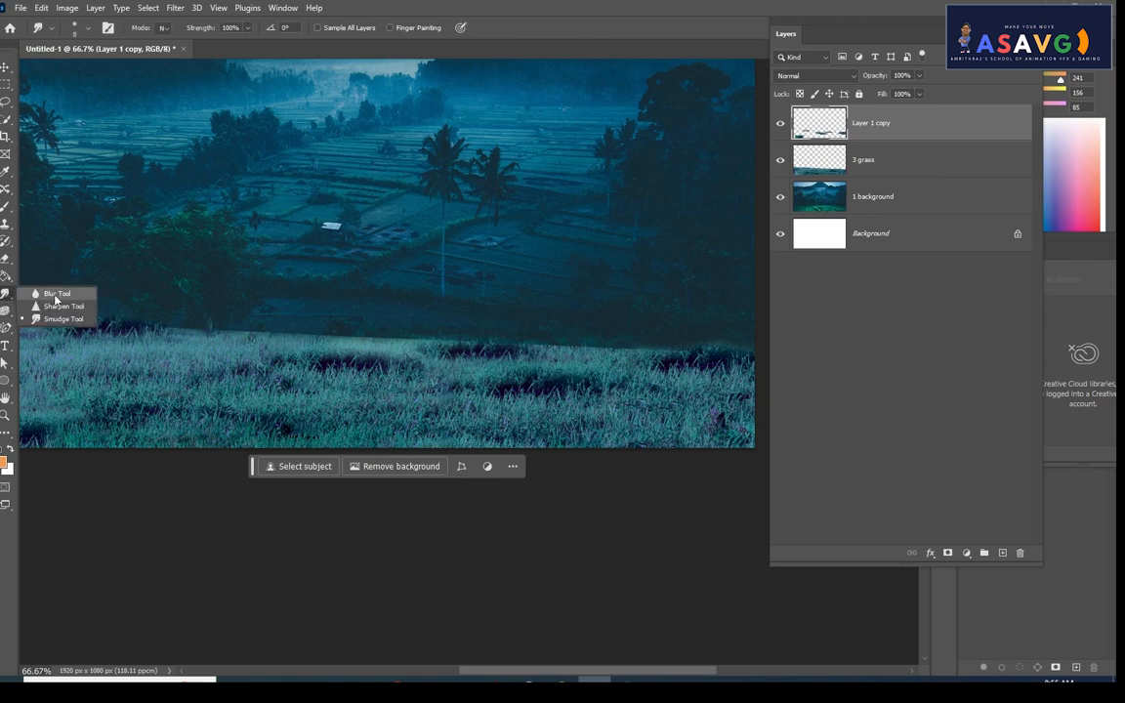
click(62, 320)
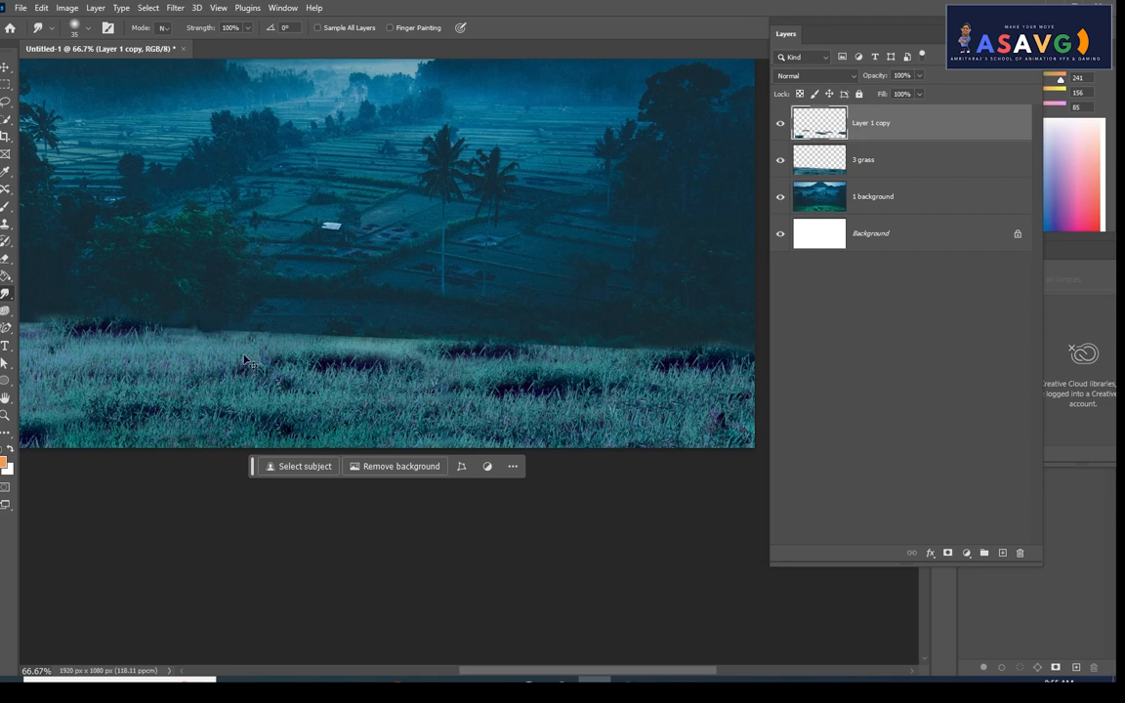
scroll(206, 341, up, 4)
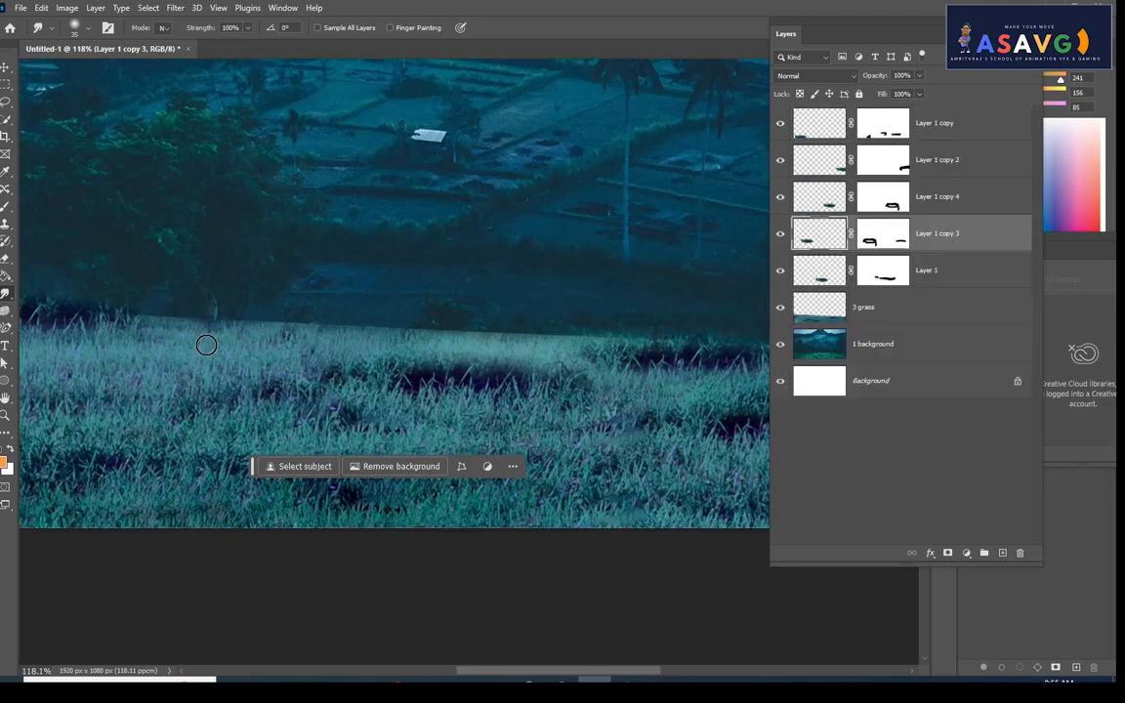
scroll(207, 345, up, 2)
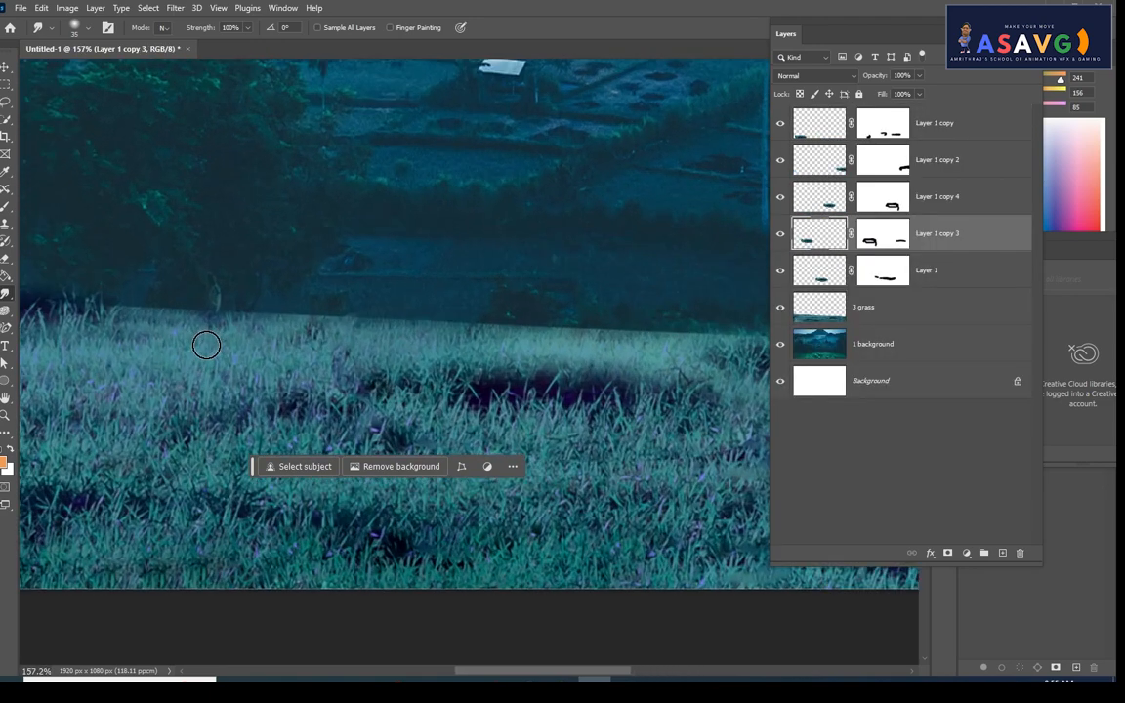
mouse_move(226, 324)
mouse_down()
mouse_move(171, 333)
mouse_move(223, 344)
mouse_up()
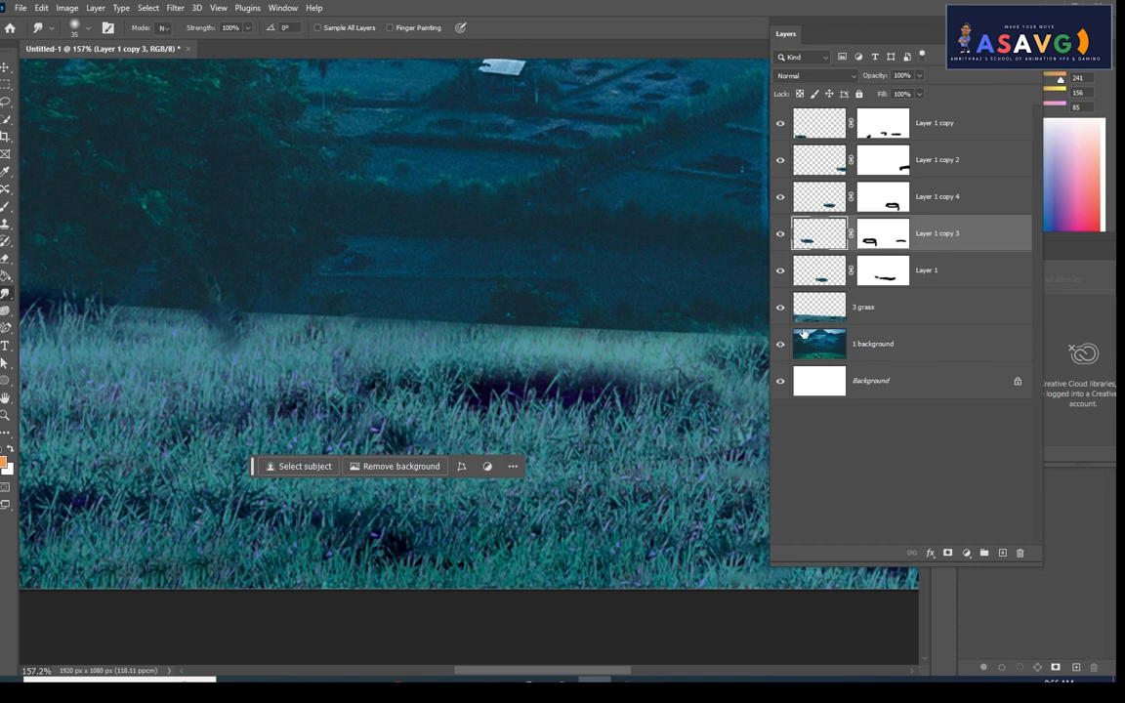
Merge the five grass patch layers, from Layer 1 up to Layer 1 copy, into one layer
click(964, 283)
shift+click(954, 116)
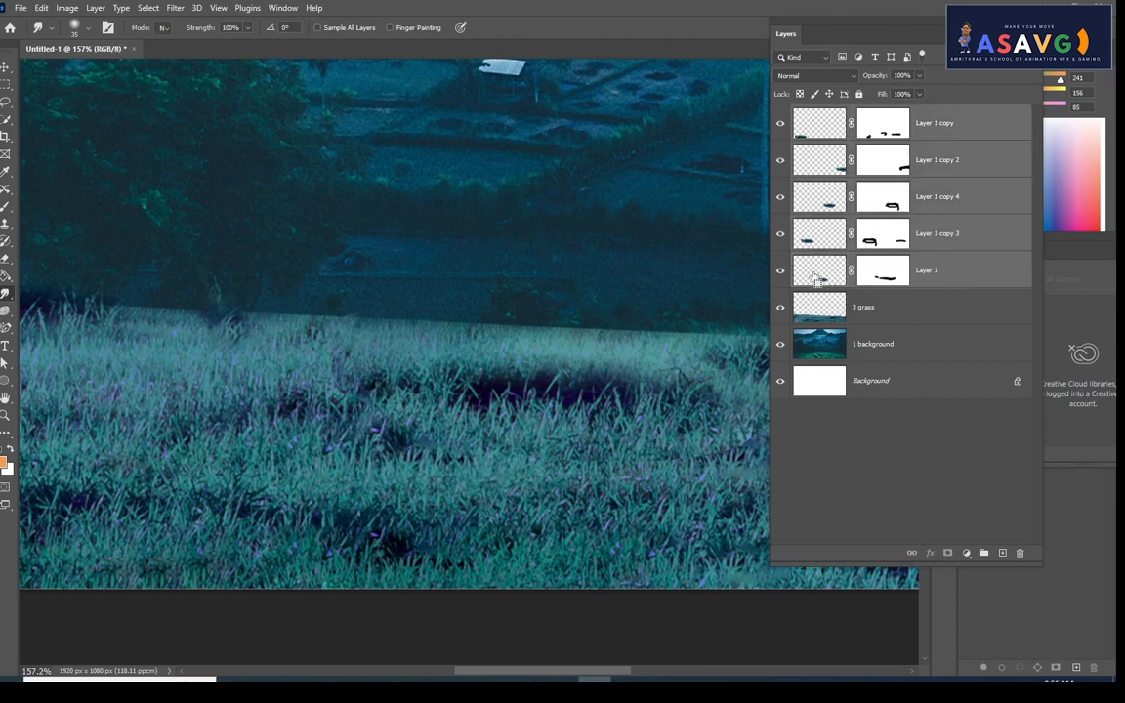
key(ctrl+e)
Test a smudge stroke along the grass edge, undo it, and smudge the grass upward below the tree on Layer 1 copy
mouse_move(238, 321)
mouse_down()
mouse_move(291, 343)
mouse_move(348, 333)
mouse_up()
key(ctrl+z)
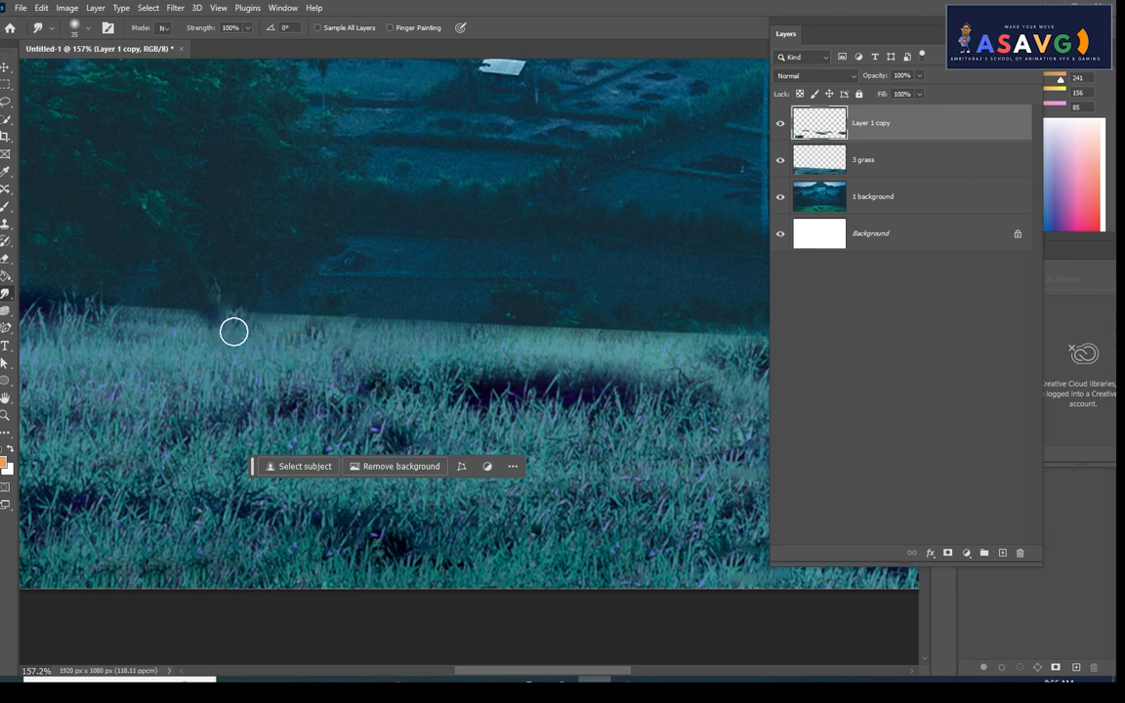
drag(233, 331, 233, 301)
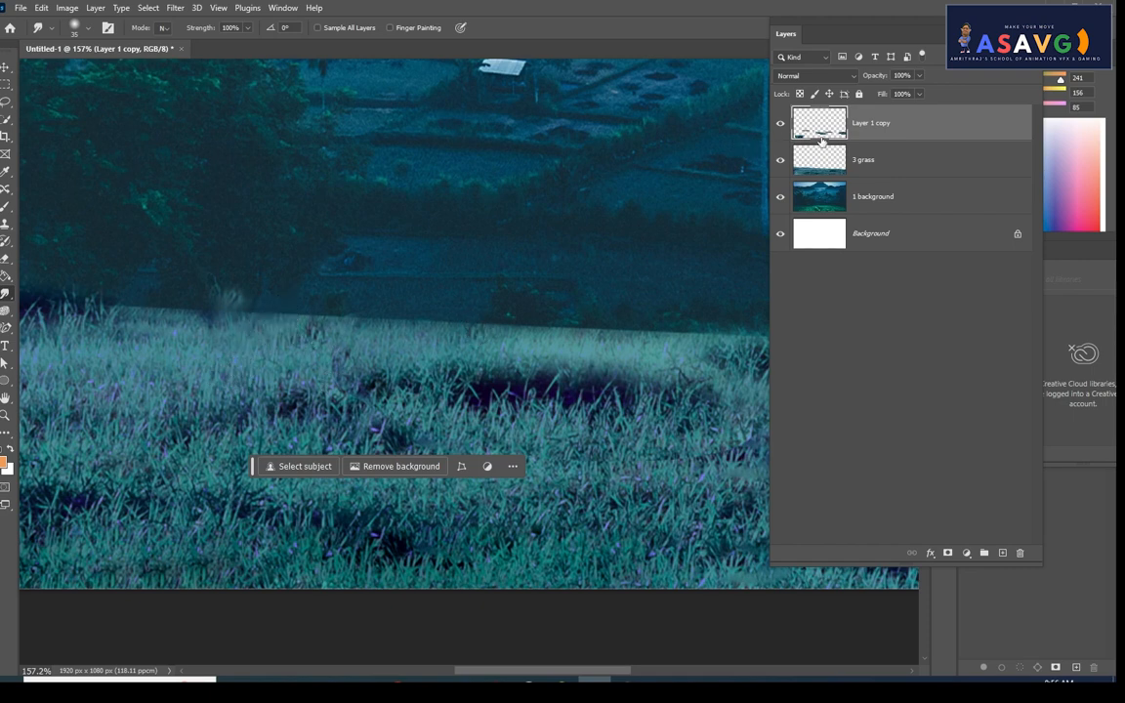
click(879, 159)
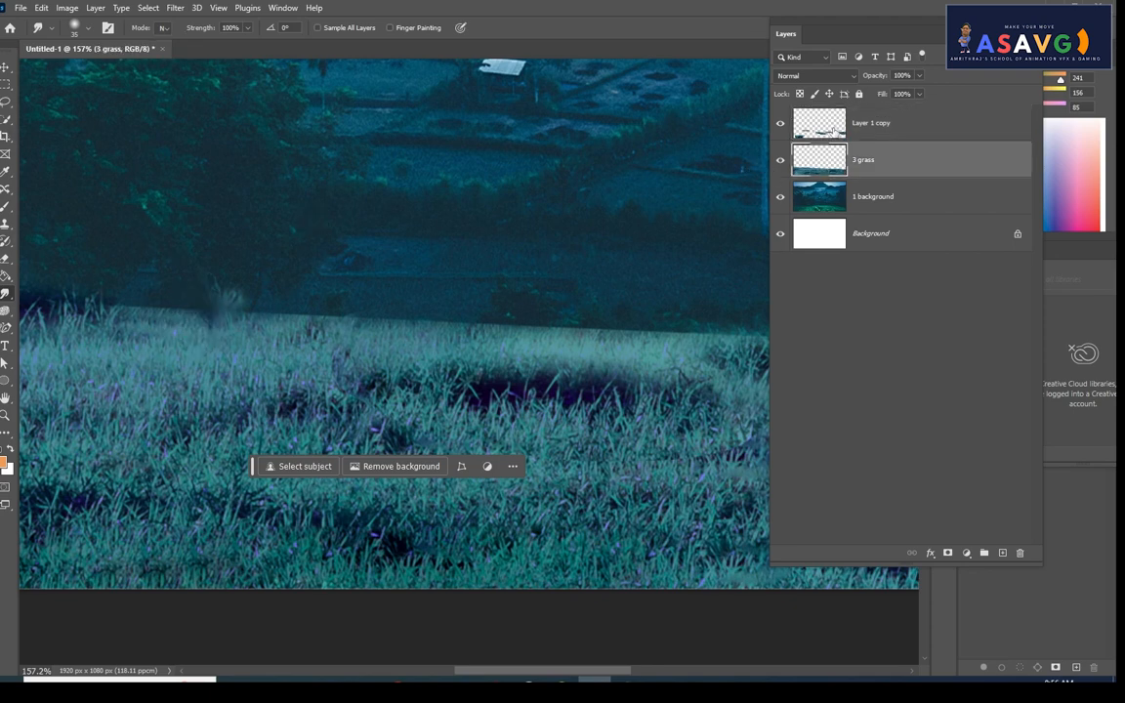
click(878, 123)
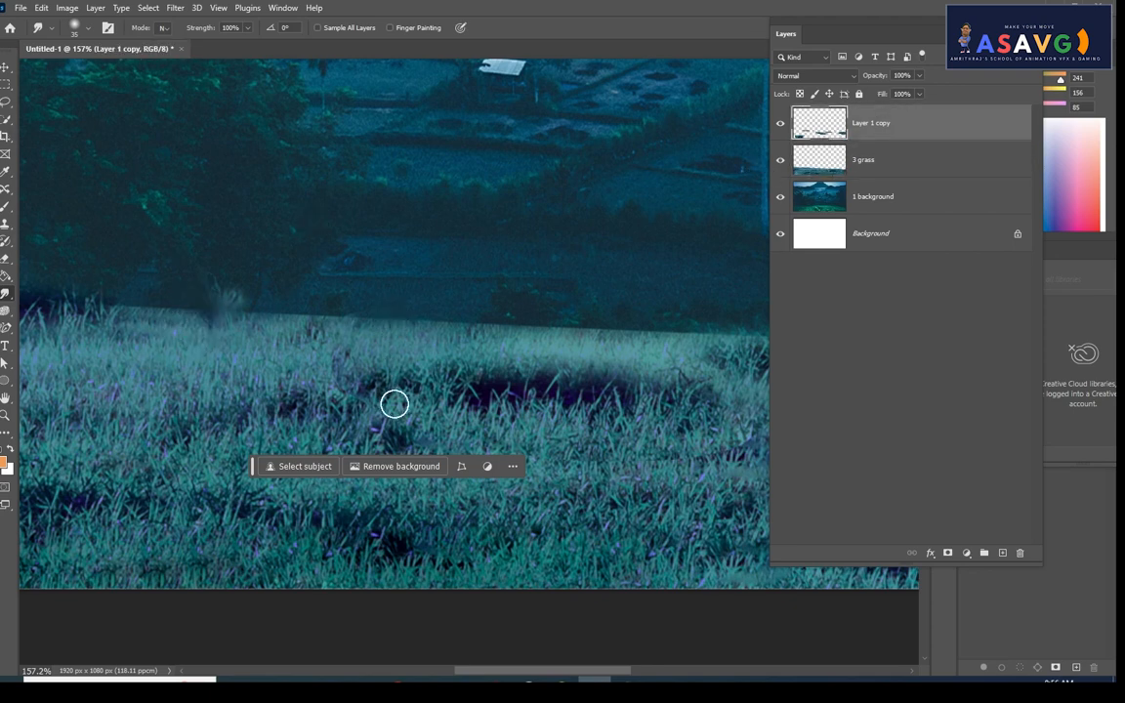
Smudge the 3 grass layer's edge left of the tree base into soft blades, reducing the brush size to 10
click(838, 159)
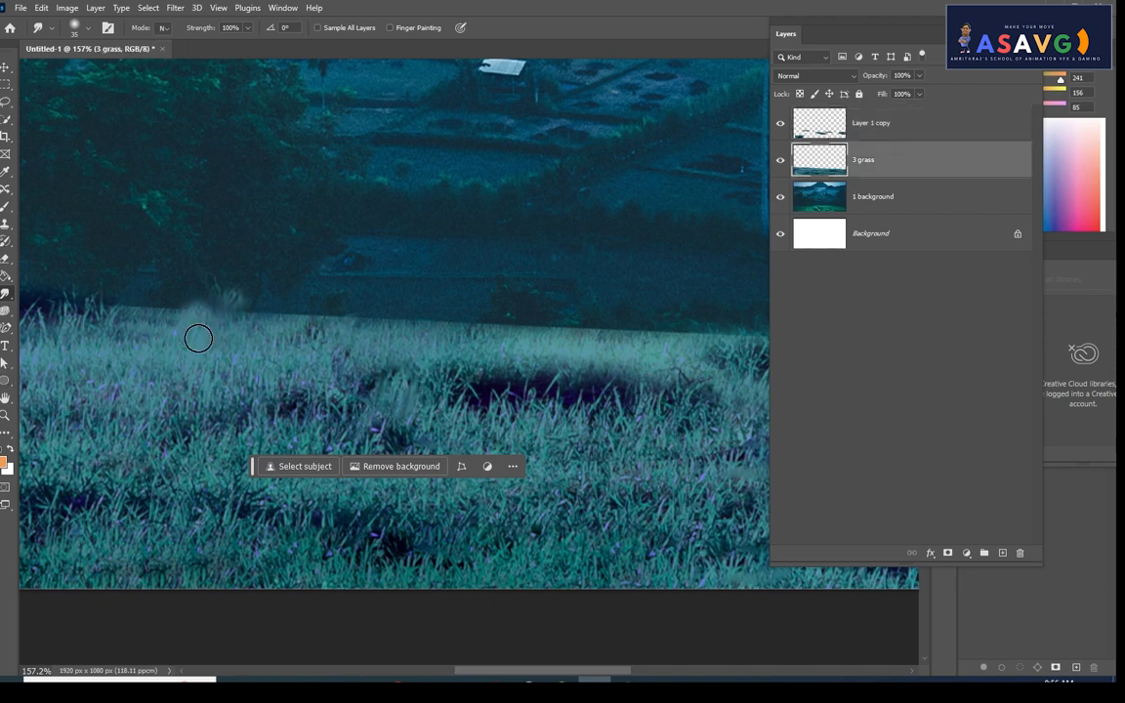
drag(170, 324, 177, 328)
key(bracketleft)
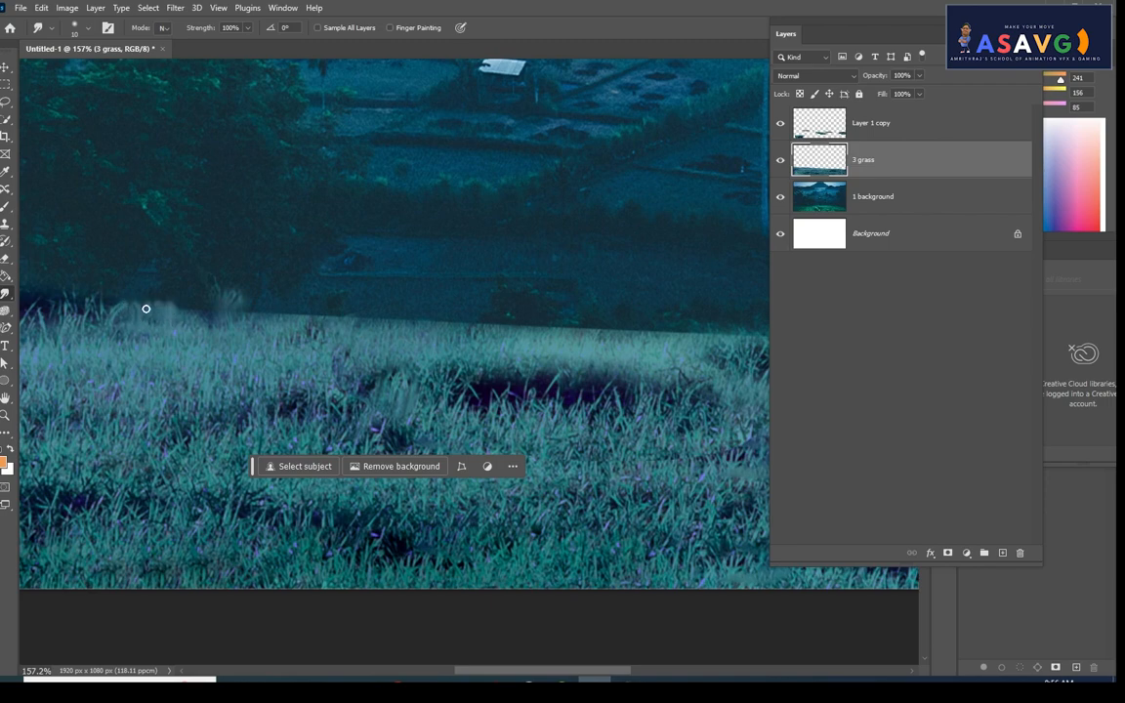
scroll(286, 365, down, 5)
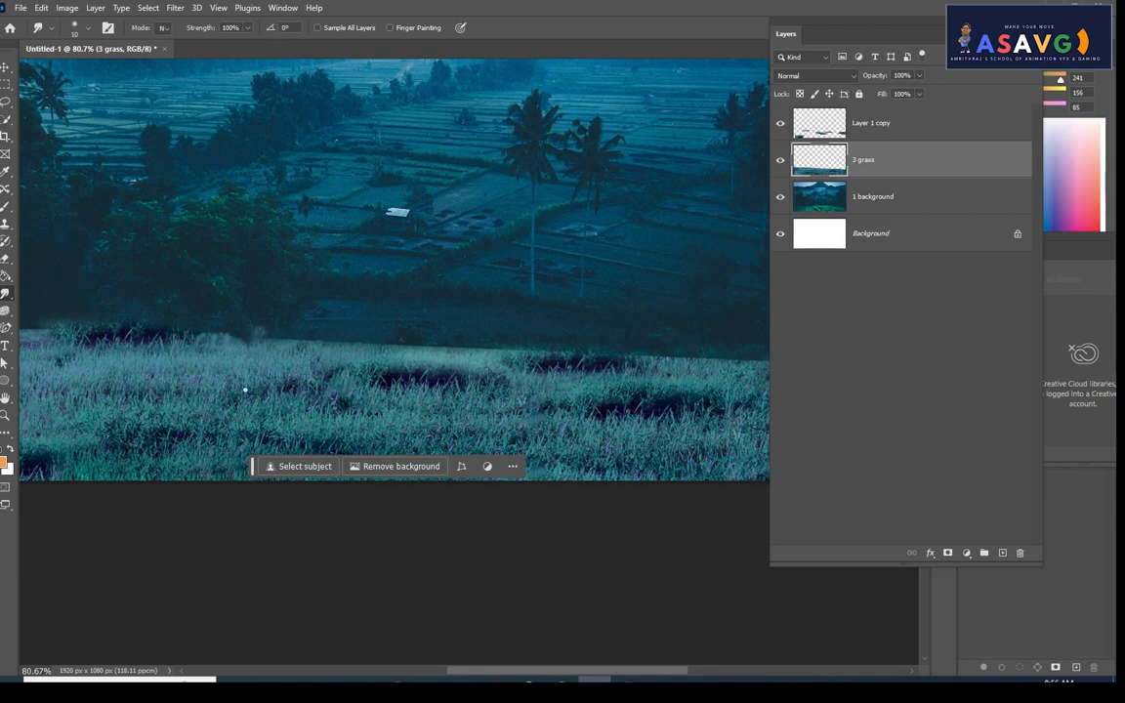
Copy a small Lasso-selected grass patch to a new layer above Layer 1 copy and move it onto the smudged grass edge
scroll(244, 390, up, 4)
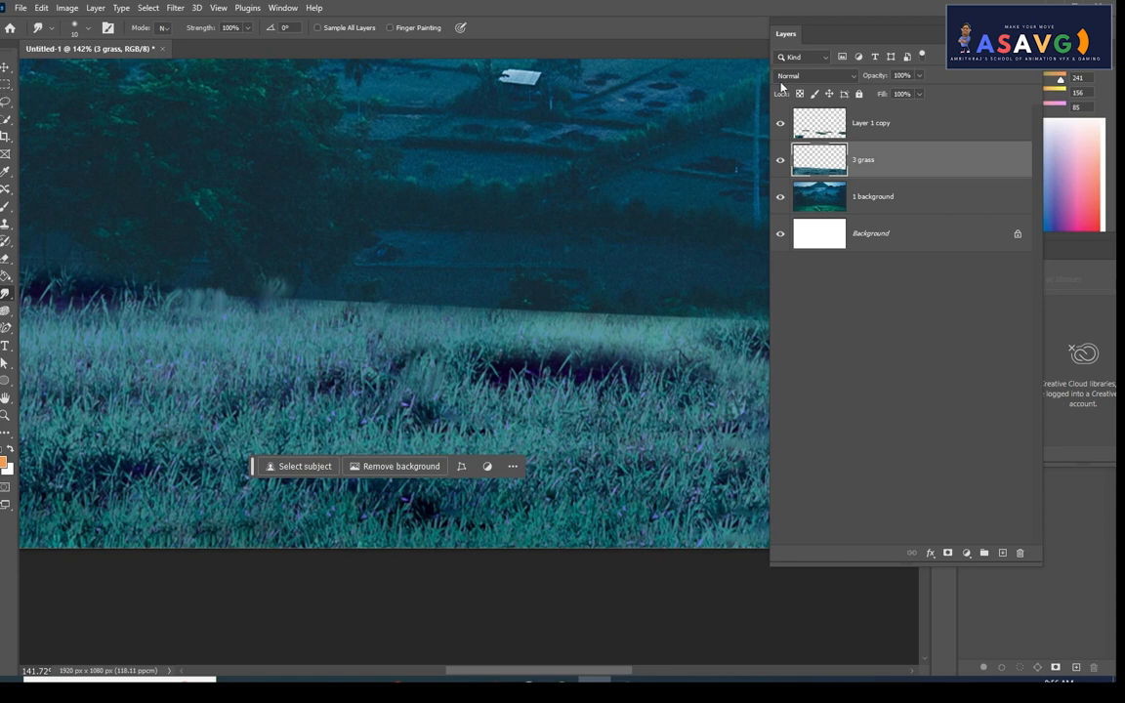
click(5, 102)
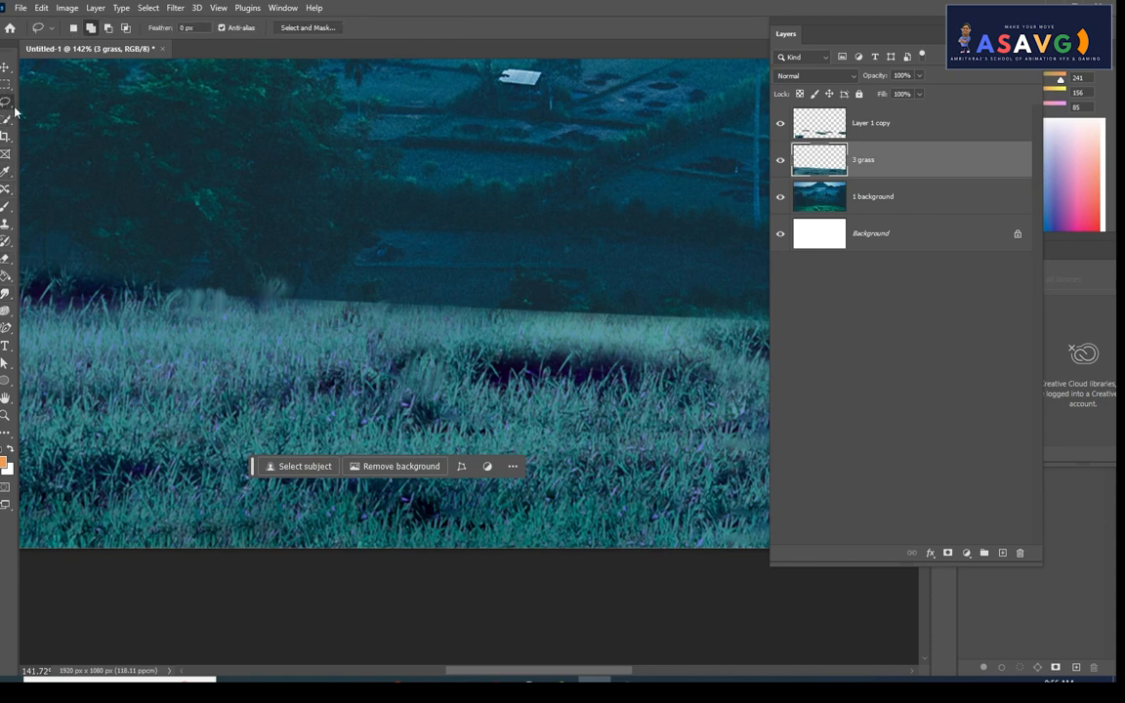
mouse_move(244, 364)
mouse_down()
mouse_move(346, 345)
mouse_move(370, 376)
mouse_move(449, 338)
mouse_move(465, 367)
mouse_move(430, 409)
mouse_move(384, 396)
mouse_move(396, 354)
mouse_up()
key(ctrl+d)
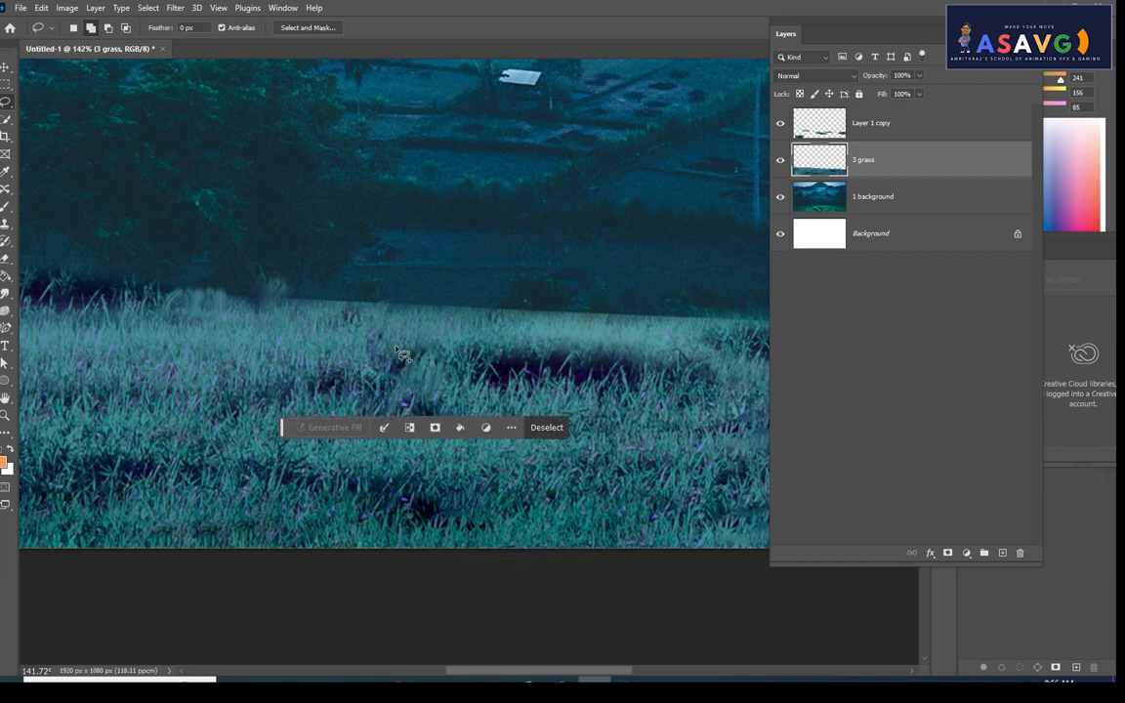
click(904, 125)
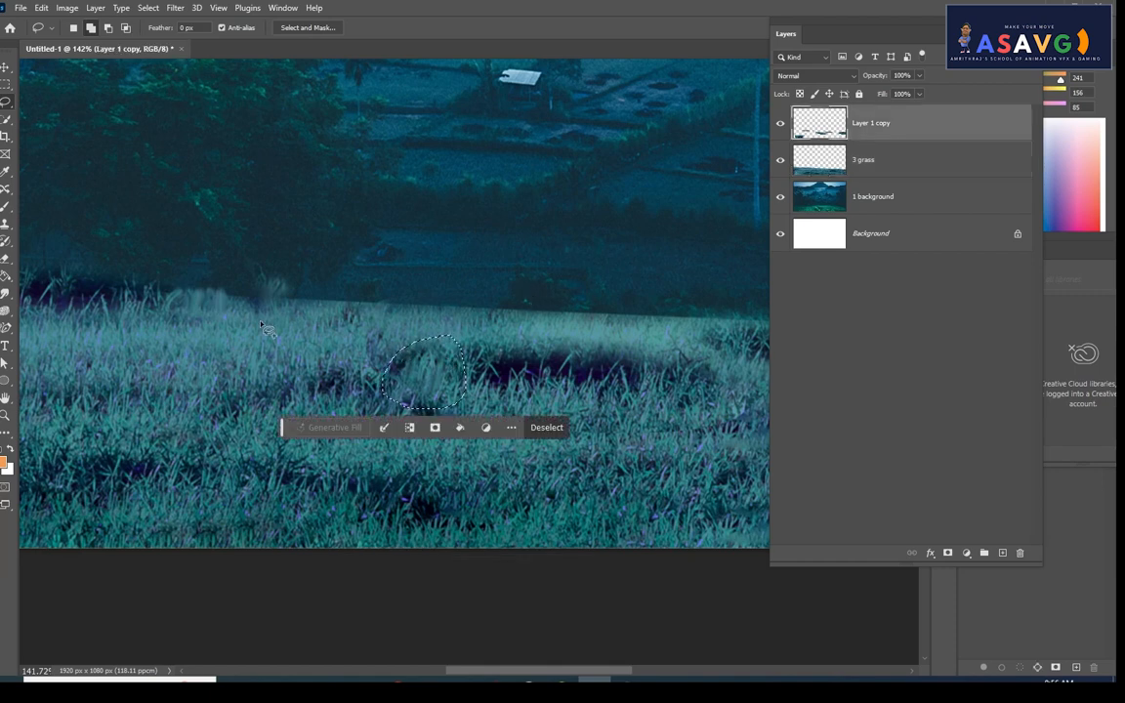
key(ctrl+j)
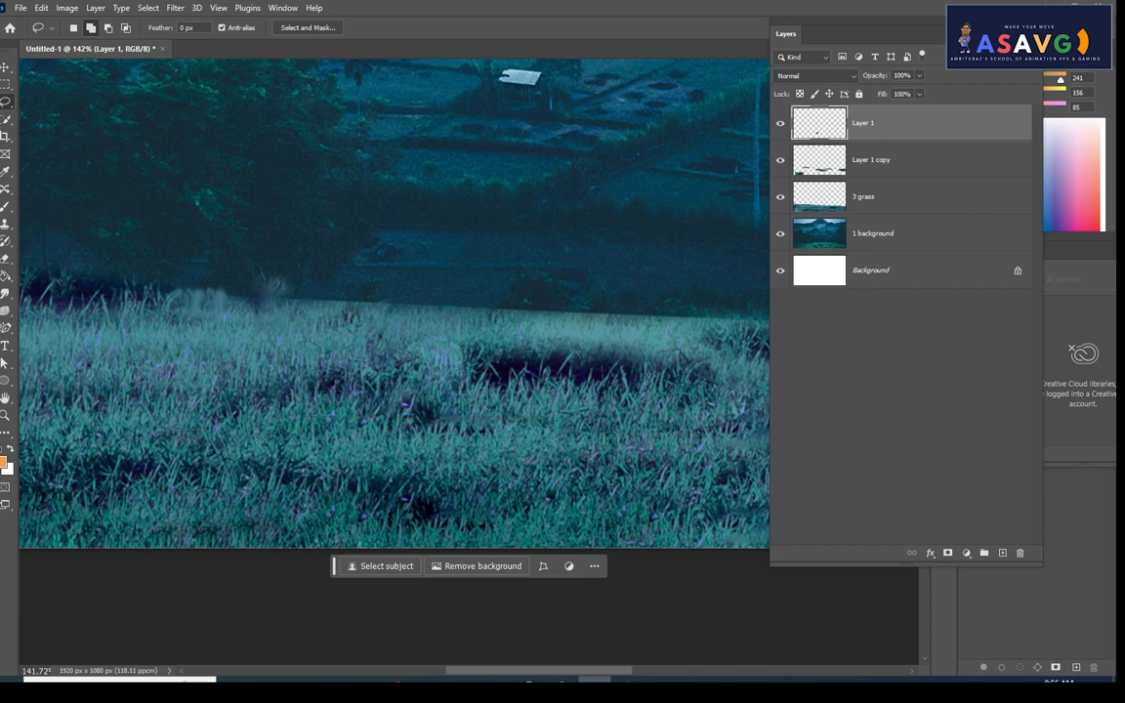
key(v)
drag(435, 401, 276, 329)
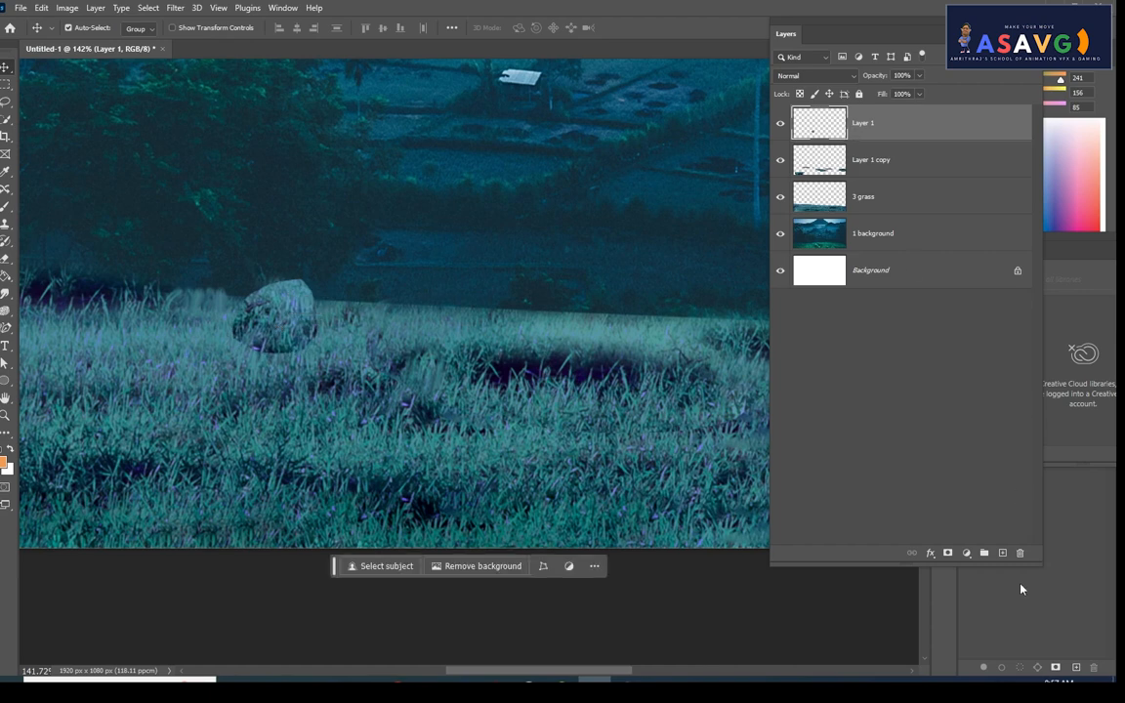
Add a layer mask to Layer 1, paint out the patch's upper part with a size 80 black brush, and shift the patch left
click(947, 553)
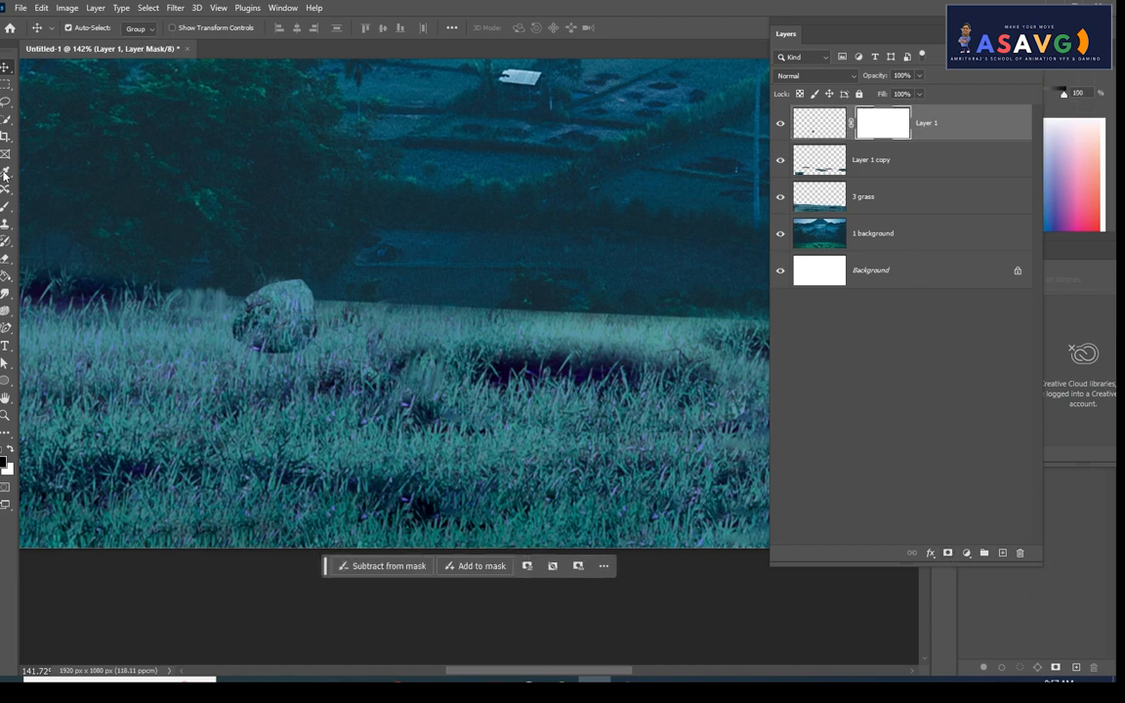
click(7, 121)
click(7, 206)
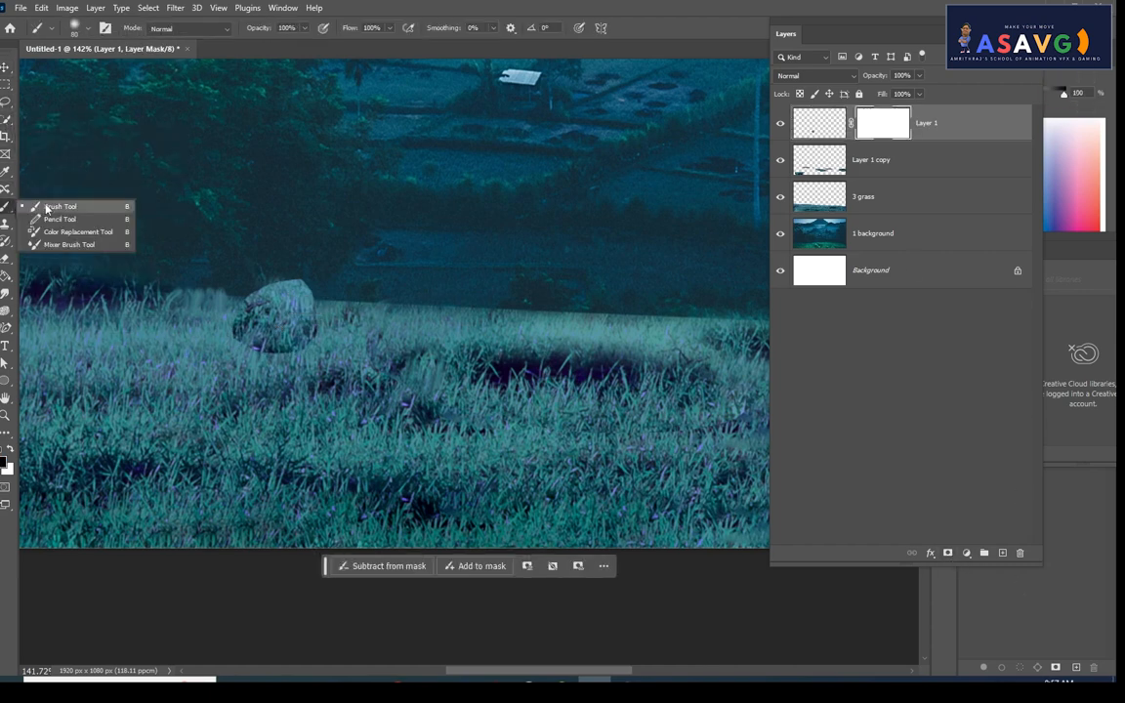
click(58, 205)
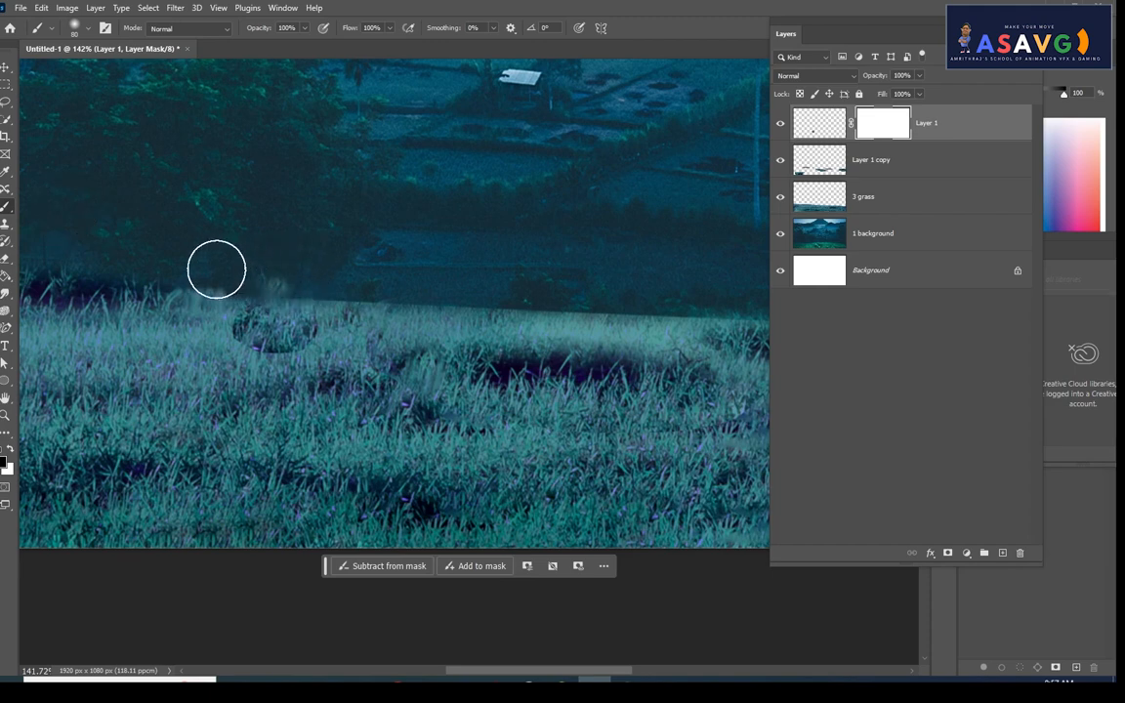
drag(293, 268, 261, 258)
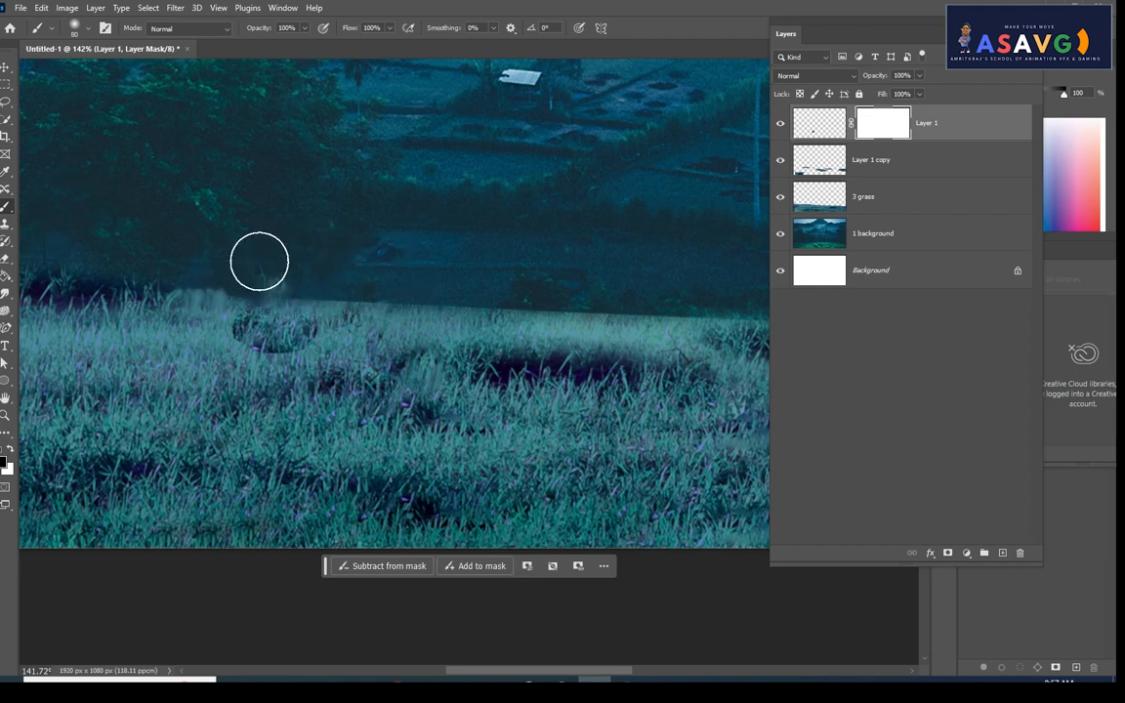
click(5, 66)
drag(278, 340, 210, 318)
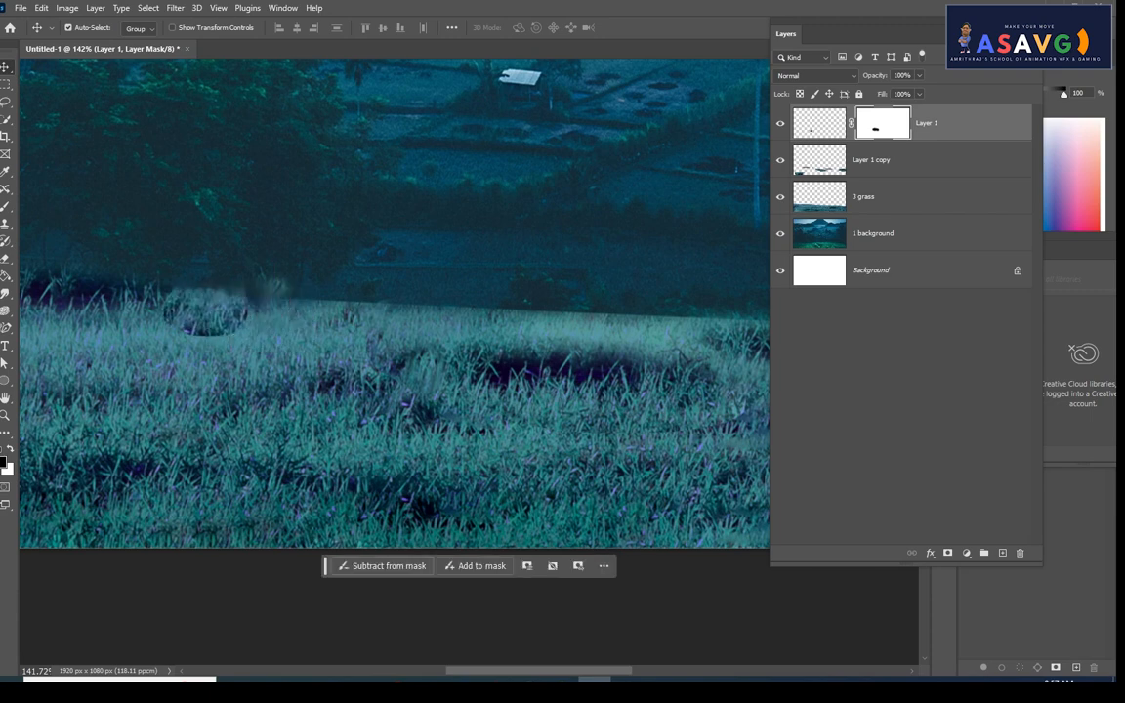
Paint out the lower part of the grass patch on Layer 1's mask with the soft black brush
click(5, 206)
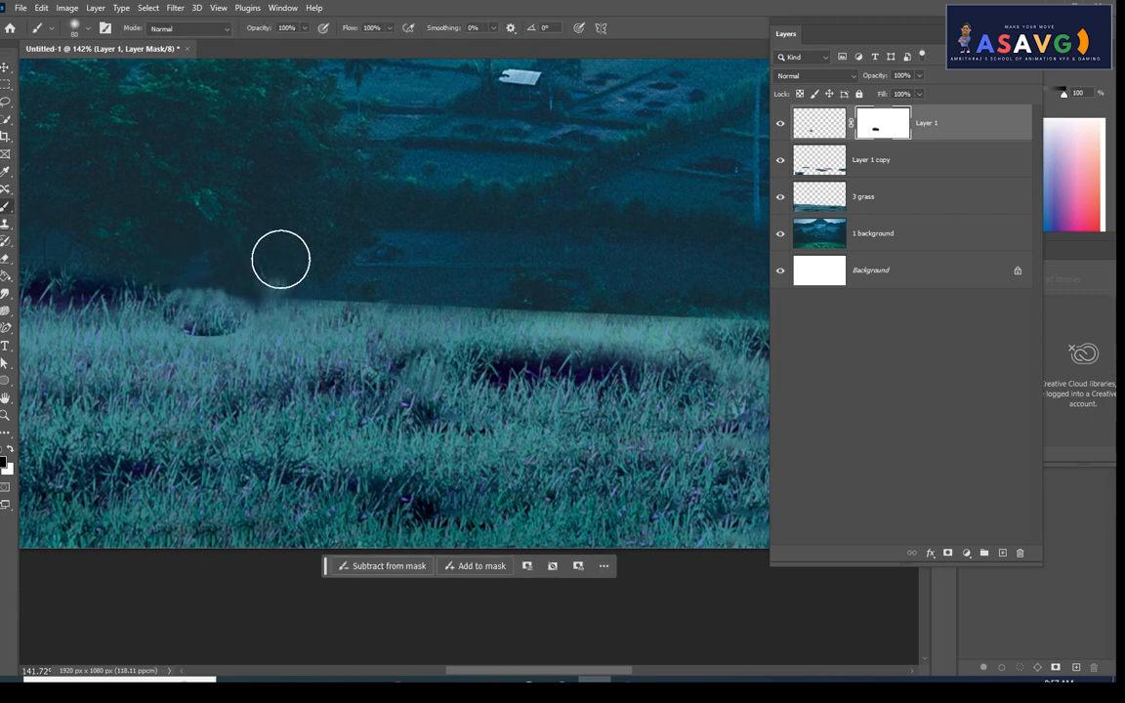
mouse_move(281, 259)
mouse_down()
mouse_move(276, 294)
mouse_move(181, 282)
mouse_move(127, 290)
mouse_move(164, 281)
mouse_move(208, 320)
mouse_up()
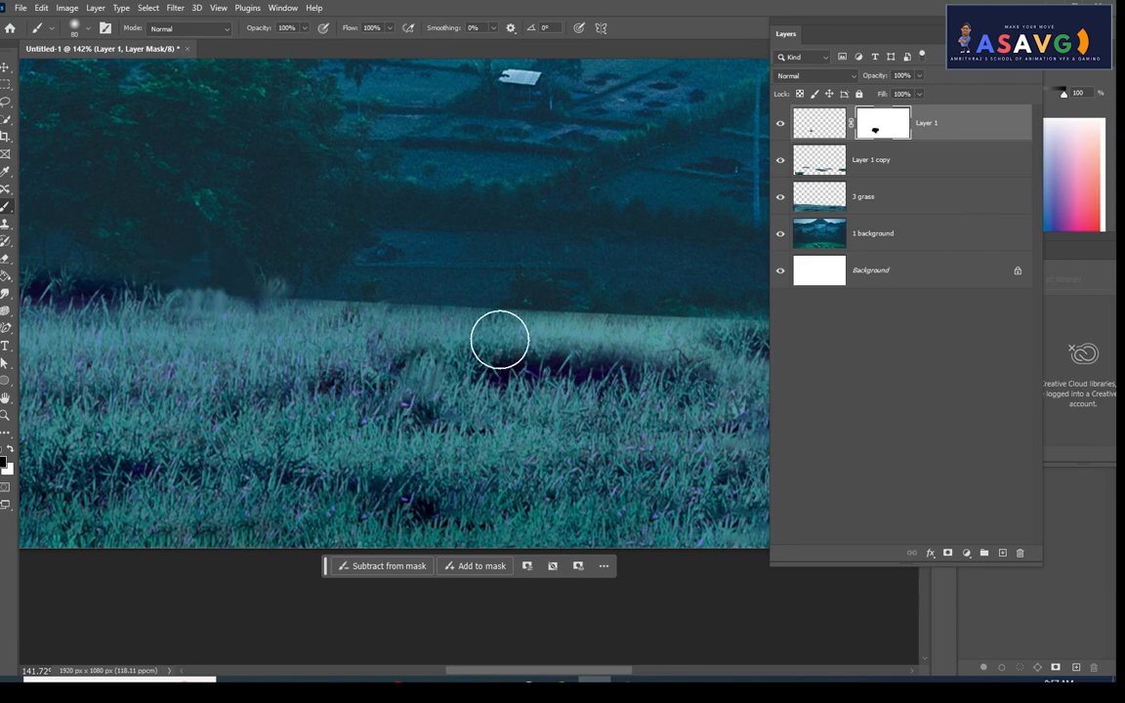
scroll(304, 377, down, 3)
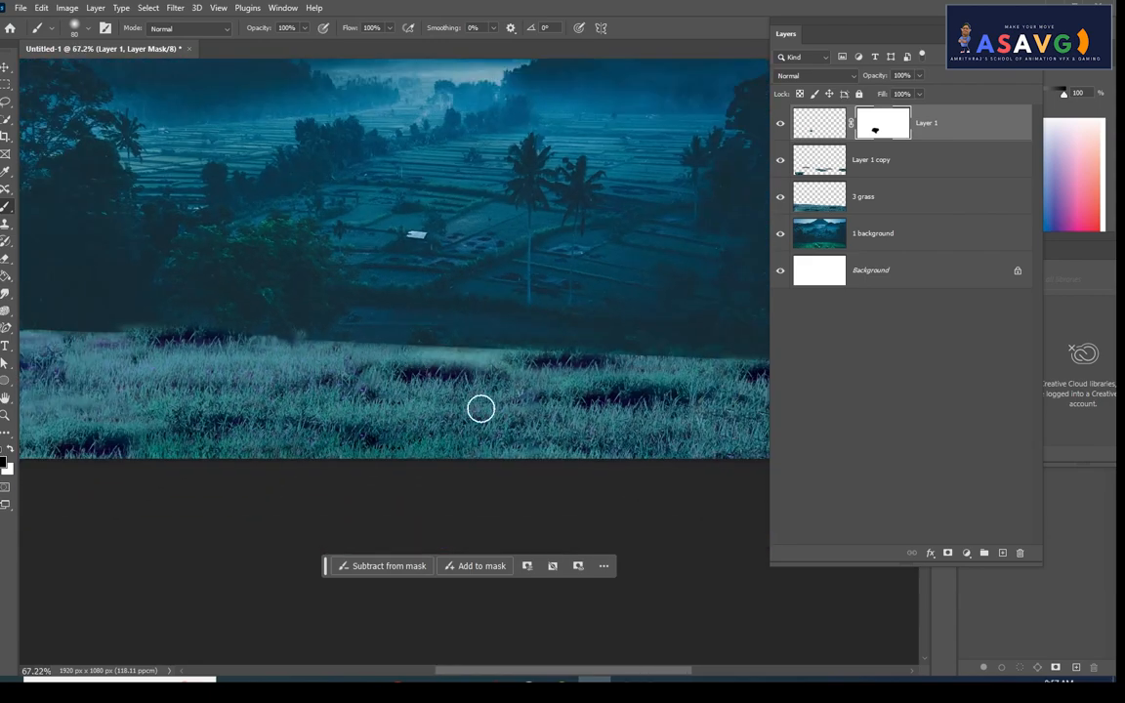
Shift the Layer 1 copy grass patches slightly left and down along the grass edge
key(v)
click(183, 351)
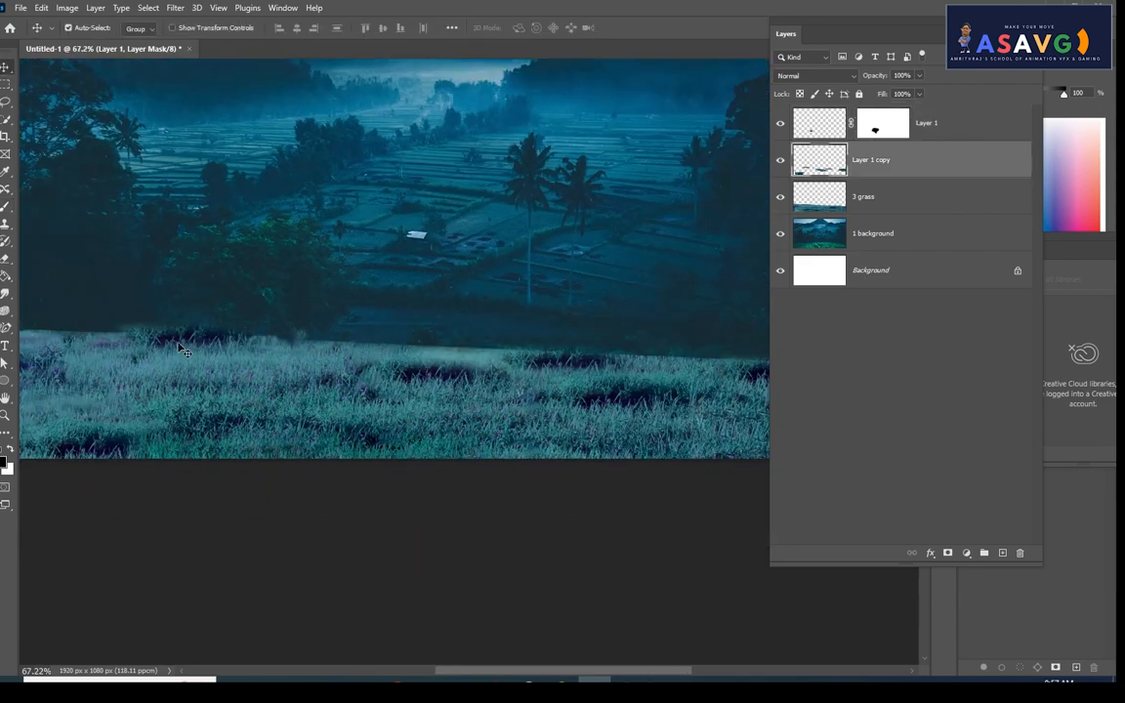
drag(184, 351, 157, 355)
scroll(396, 392, down, 3)
scroll(408, 392, up, 4)
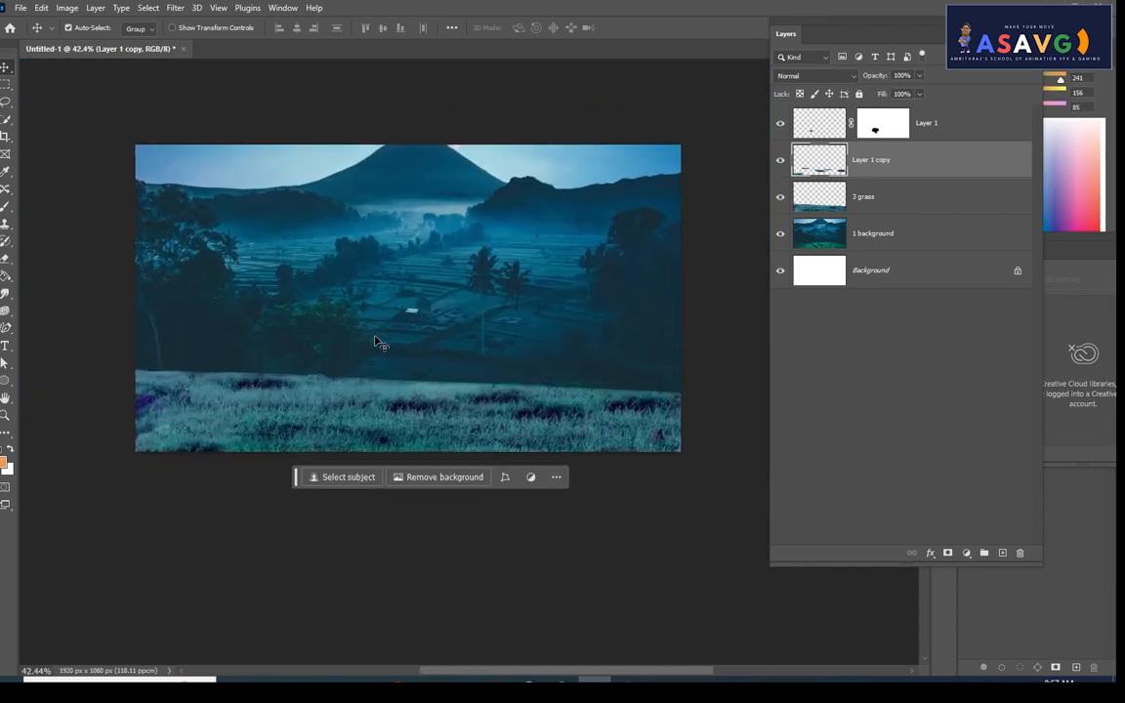
scroll(368, 355, down, 1)
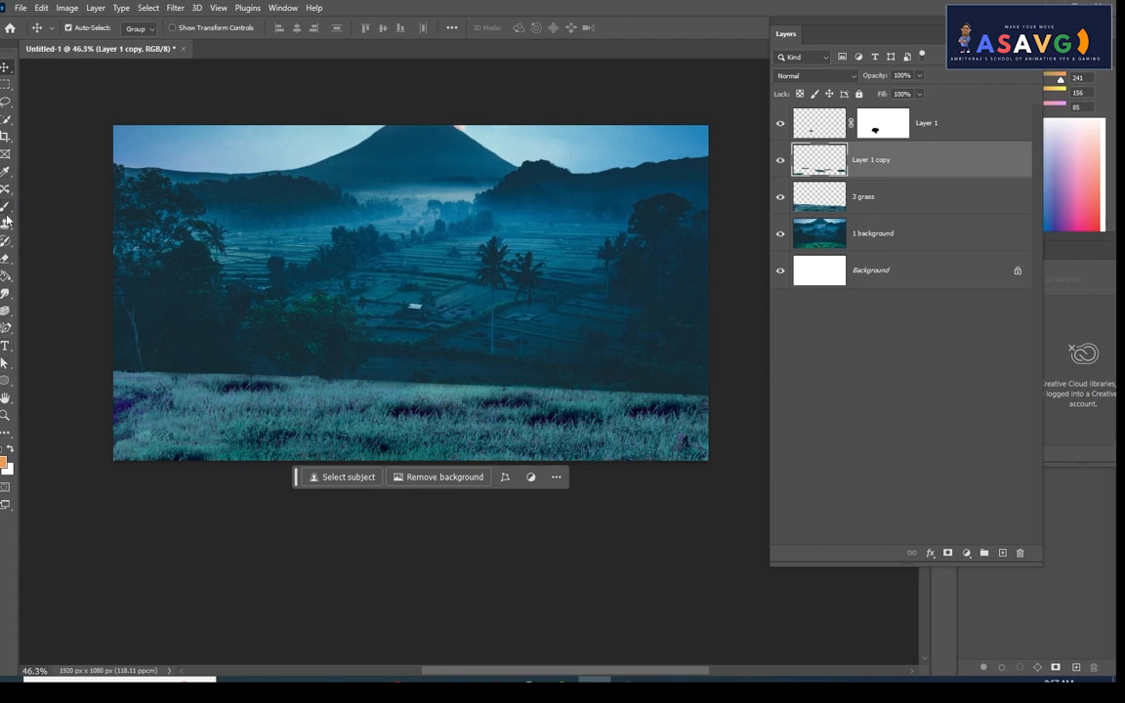
Choose the Brush tool, browse the brush presets and pick Soft Round
drag(5, 206, 43, 212)
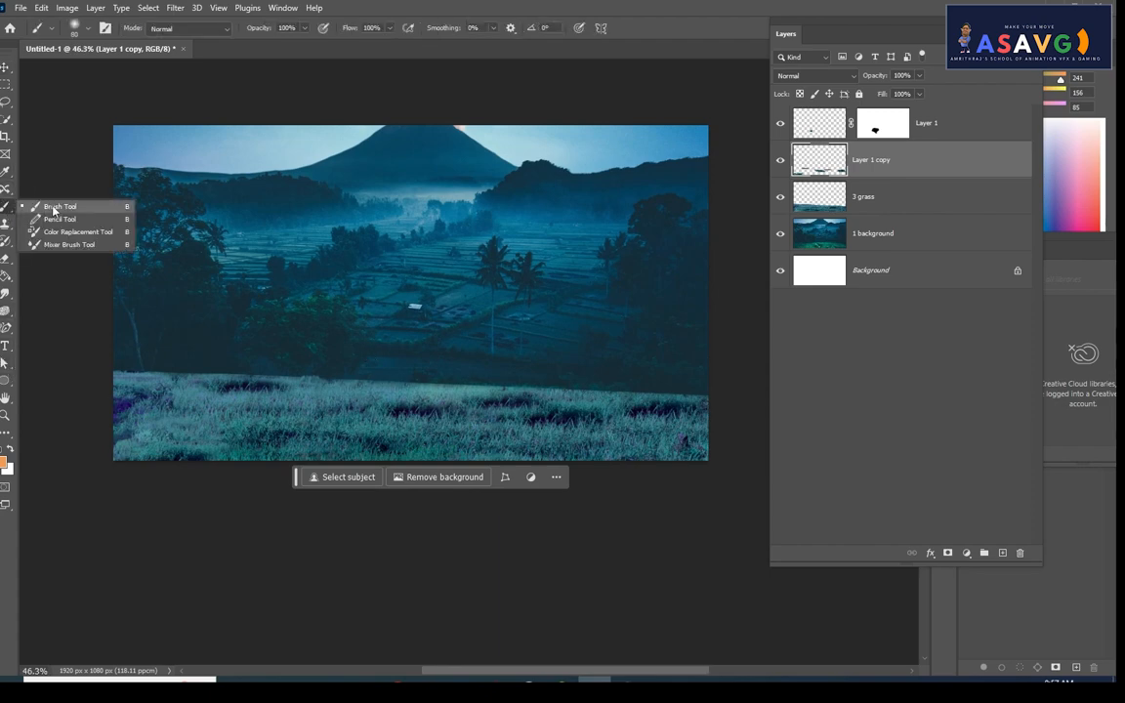
click(54, 209)
click(78, 32)
scroll(168, 319, down, 6)
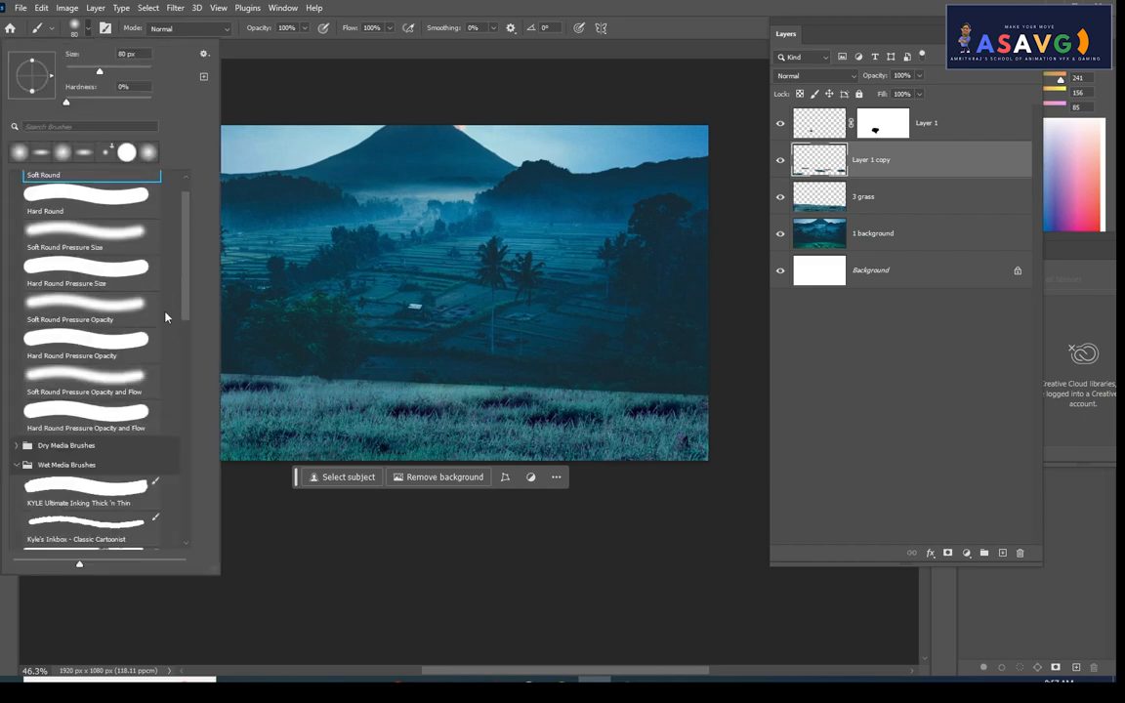
drag(185, 330, 188, 566)
scroll(168, 219, up, 15)
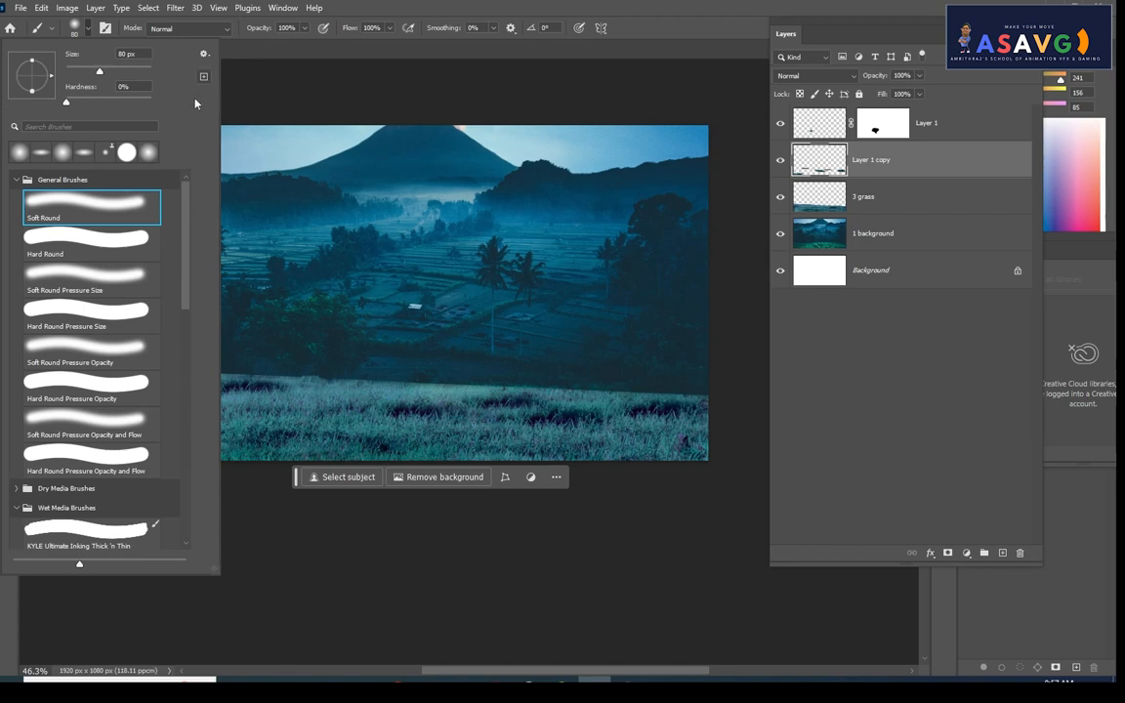
scroll(30, 470, down, 5)
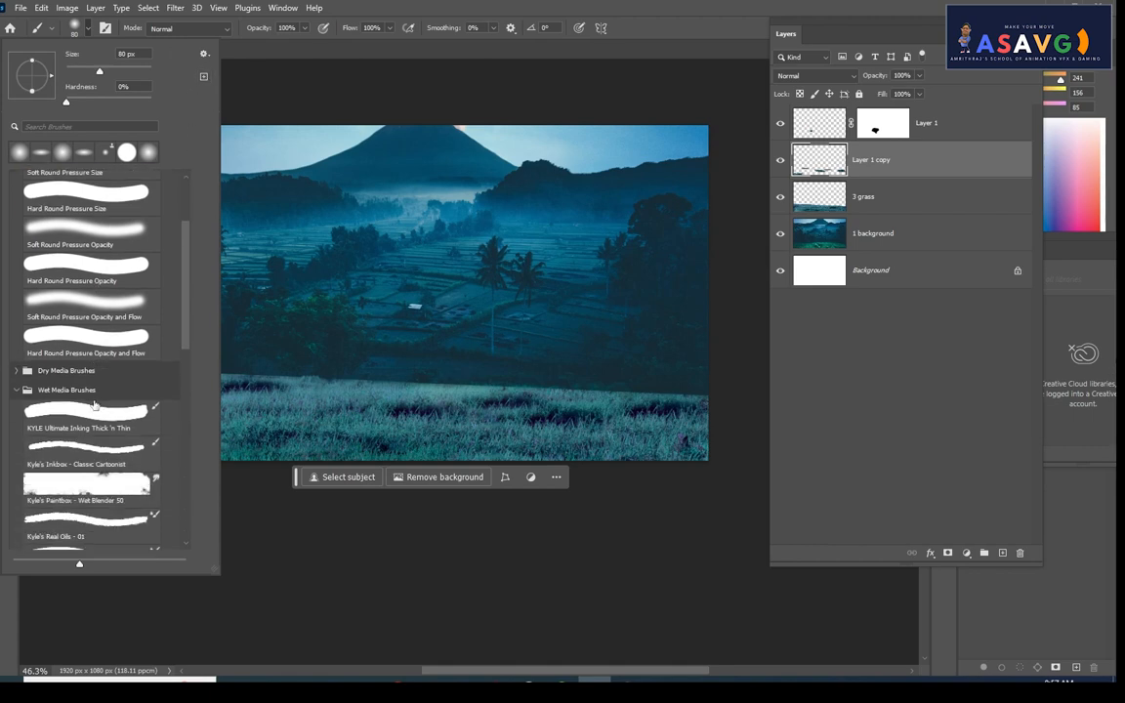
scroll(94, 403, up, 5)
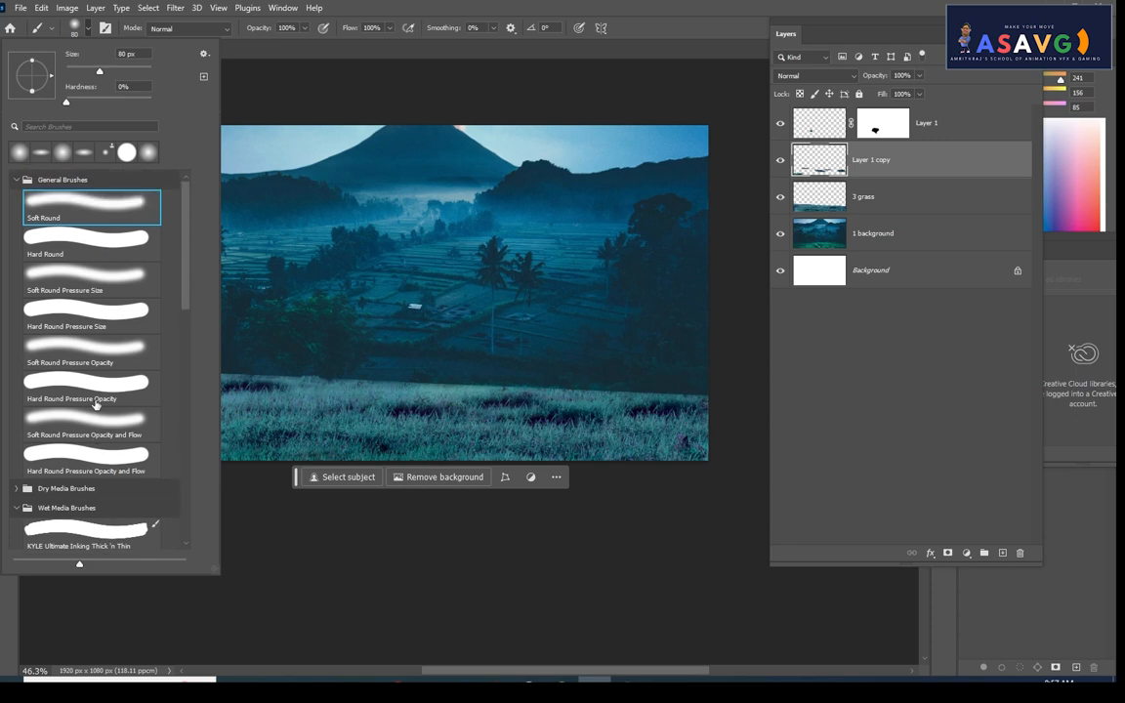
double_click(77, 220)
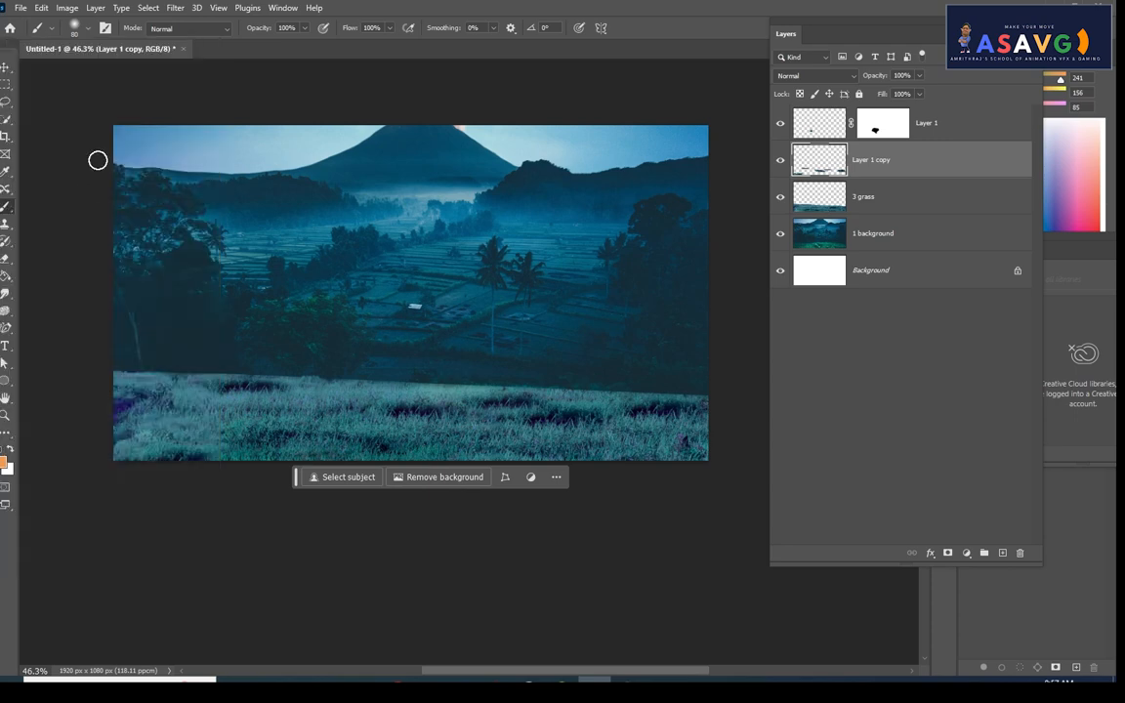
Try the size 49 curved brush tip with its spacing widened to 59%
click(106, 28)
mouse_move(744, 311)
mouse_down()
mouse_move(586, 225)
mouse_move(476, 110)
mouse_up()
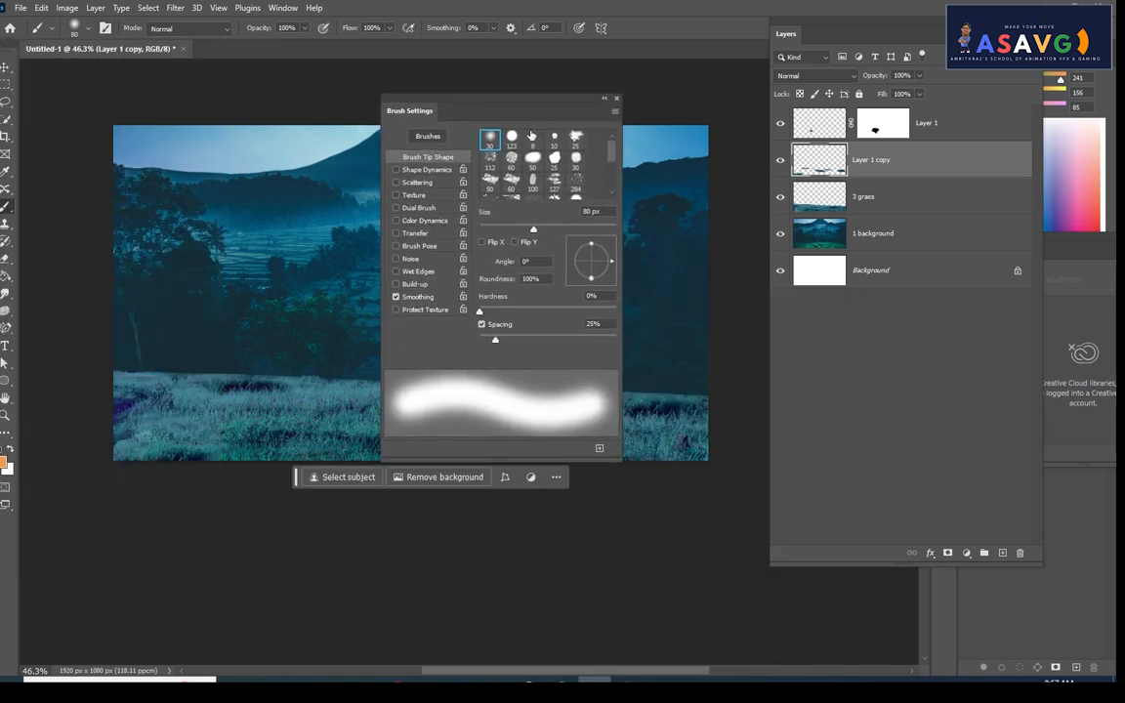
scroll(566, 191, down, 2)
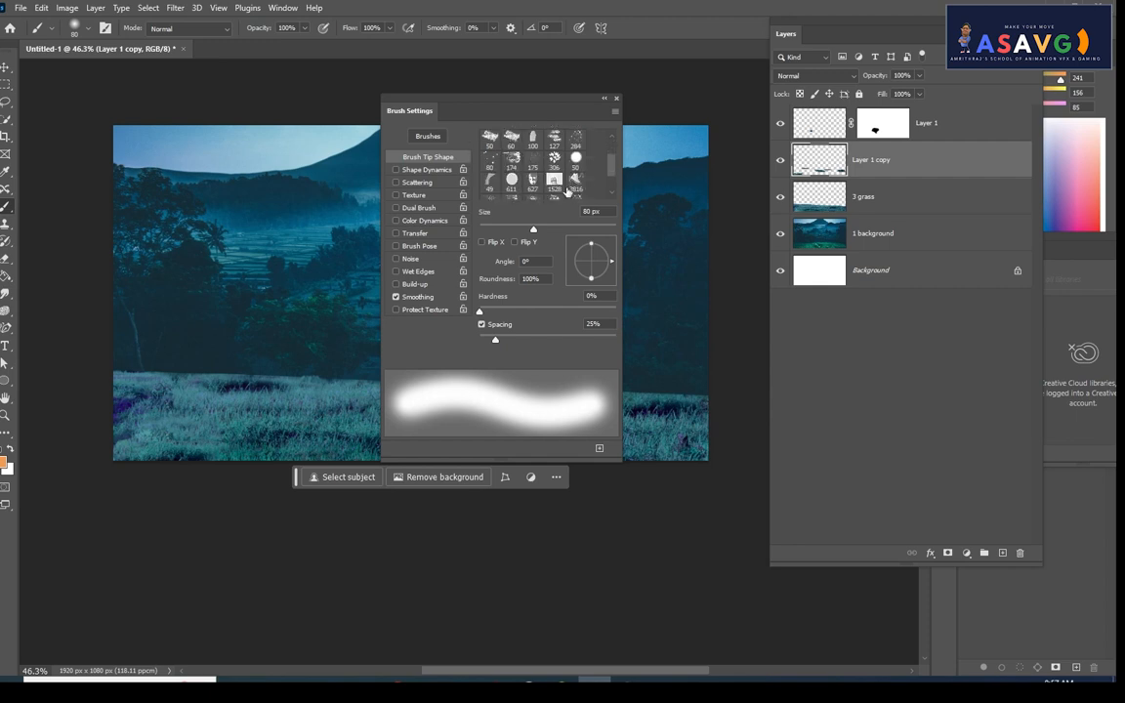
click(489, 184)
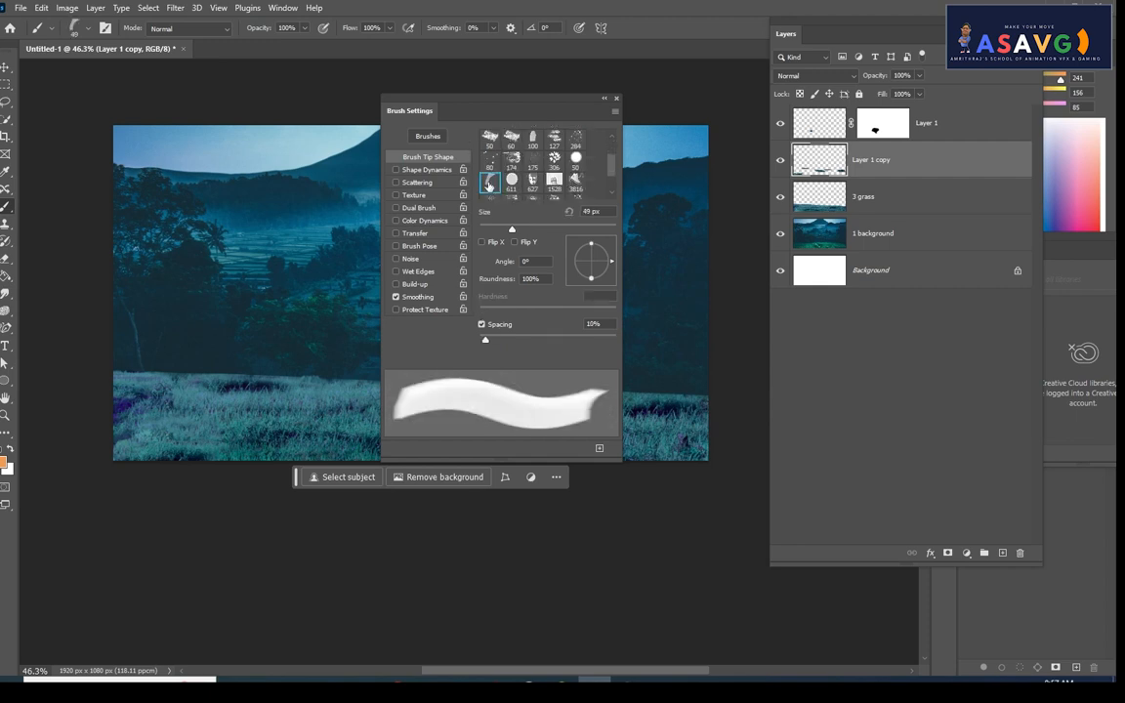
mouse_move(486, 340)
mouse_down()
mouse_move(539, 337)
mouse_move(518, 338)
mouse_up()
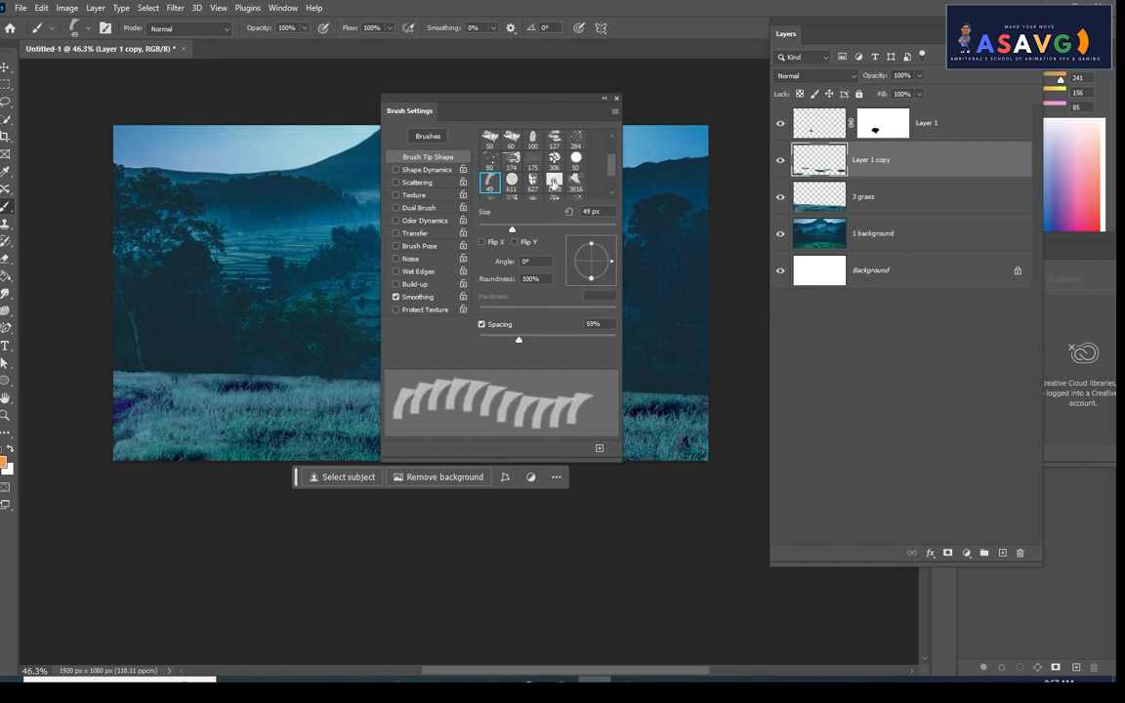
Try the size 120 textured brush tip at 53% spacing with a test dab on the grass edge, and undo the dab
scroll(553, 182, down, 1)
click(555, 186)
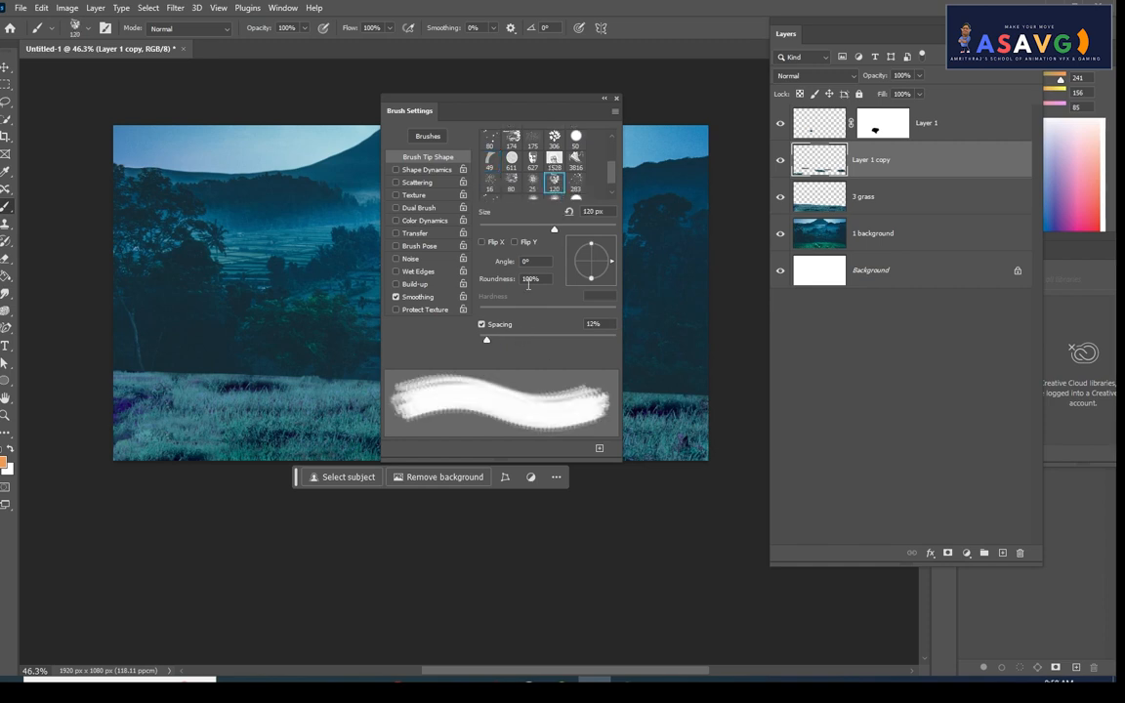
mouse_move(486, 339)
mouse_down()
mouse_move(528, 337)
mouse_move(515, 338)
mouse_up()
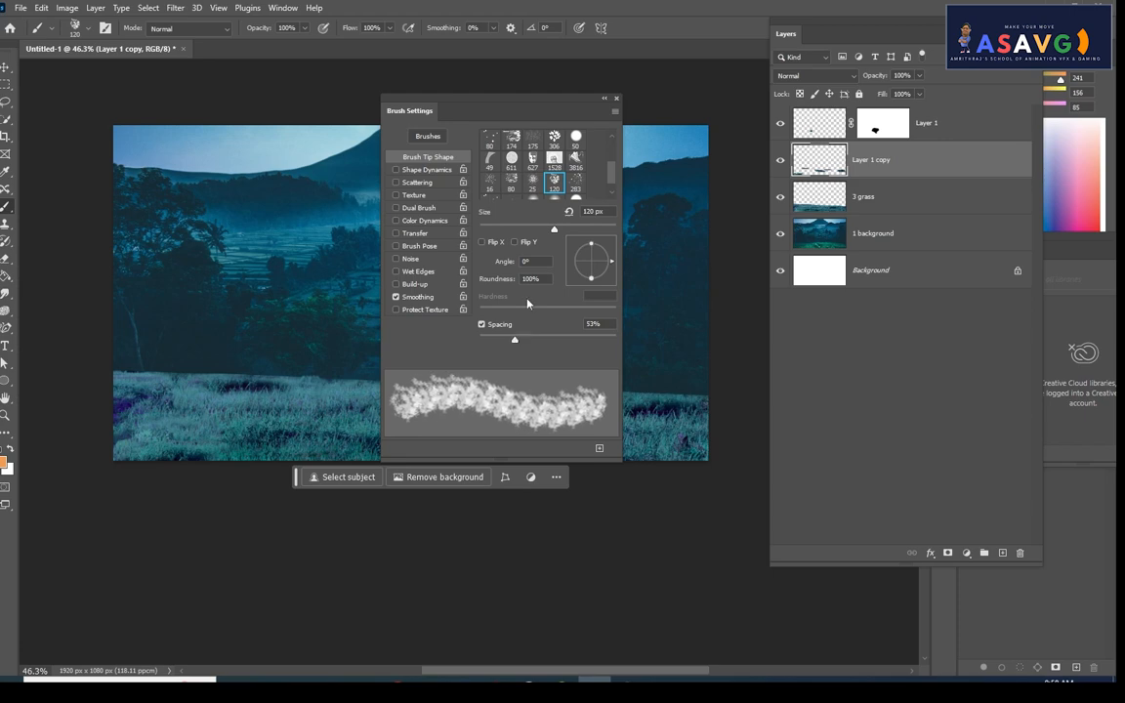
click(605, 101)
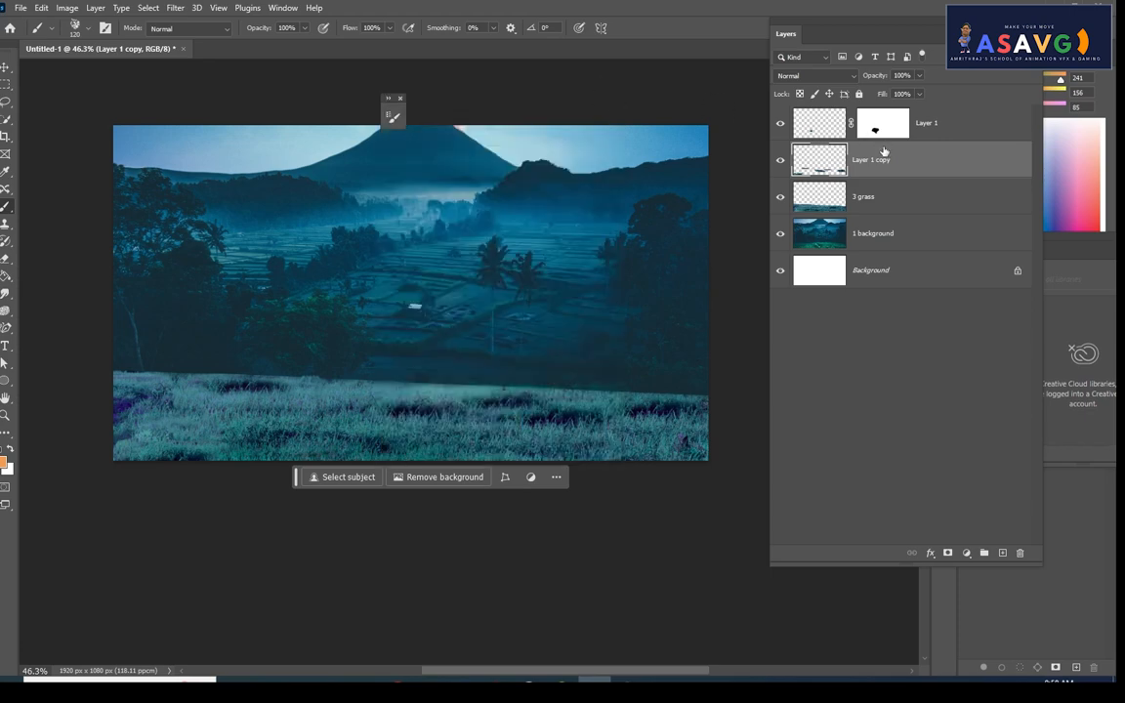
click(412, 386)
key(ctrl+z)
Enable Scattering, choose the size 100 elongated brush tip with 98% spacing, and reduce the brush size to 40
click(76, 29)
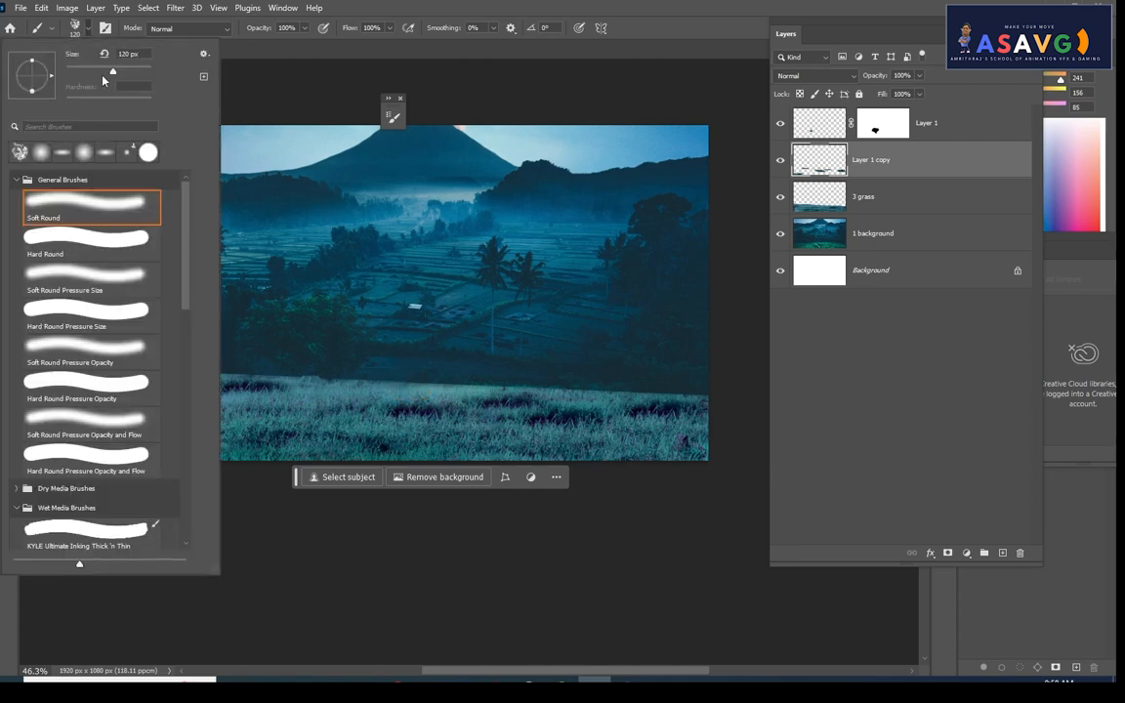
click(105, 27)
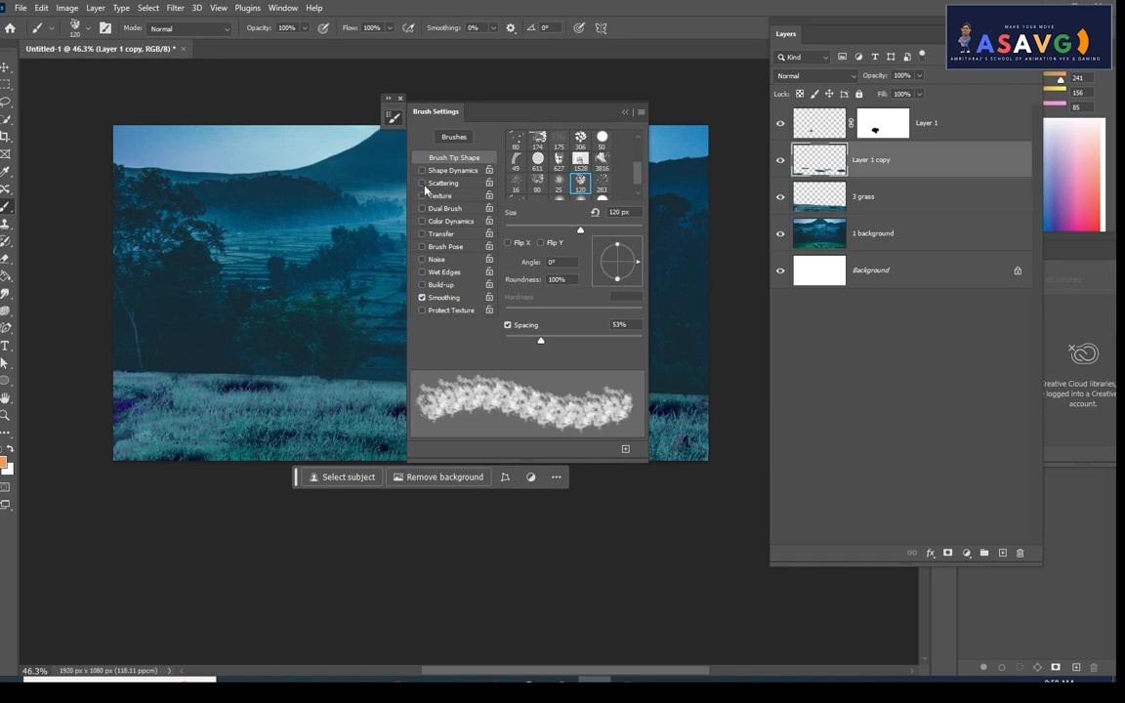
scroll(528, 176, up, 5)
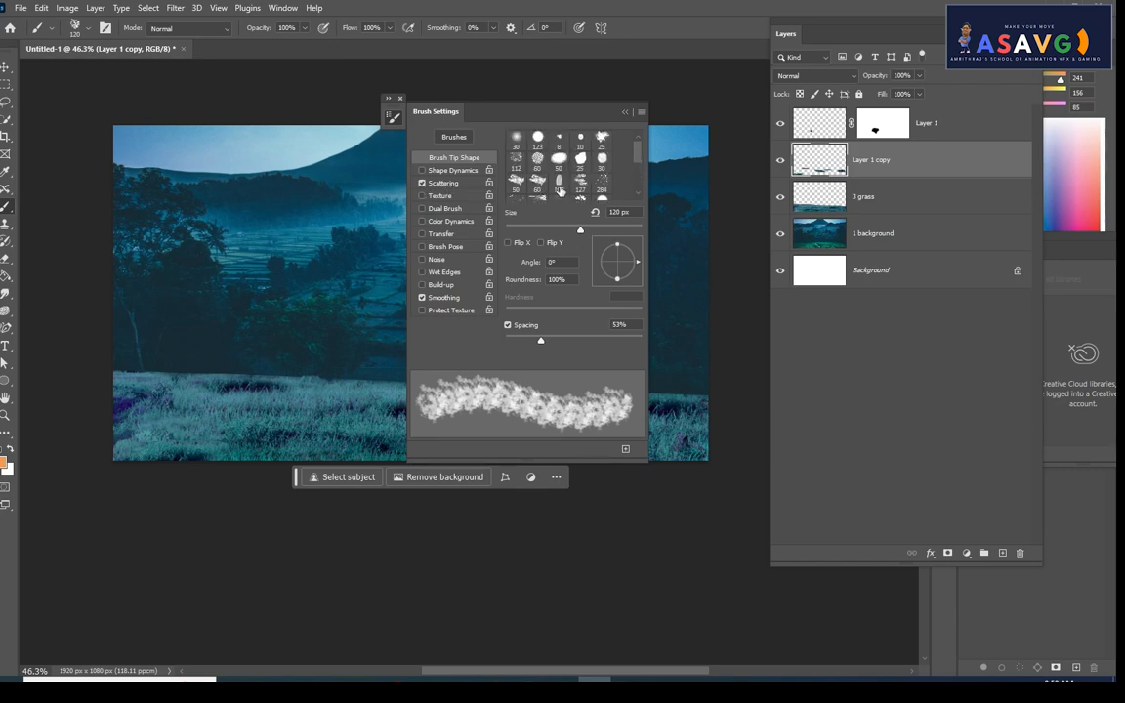
click(559, 187)
drag(516, 344, 572, 343)
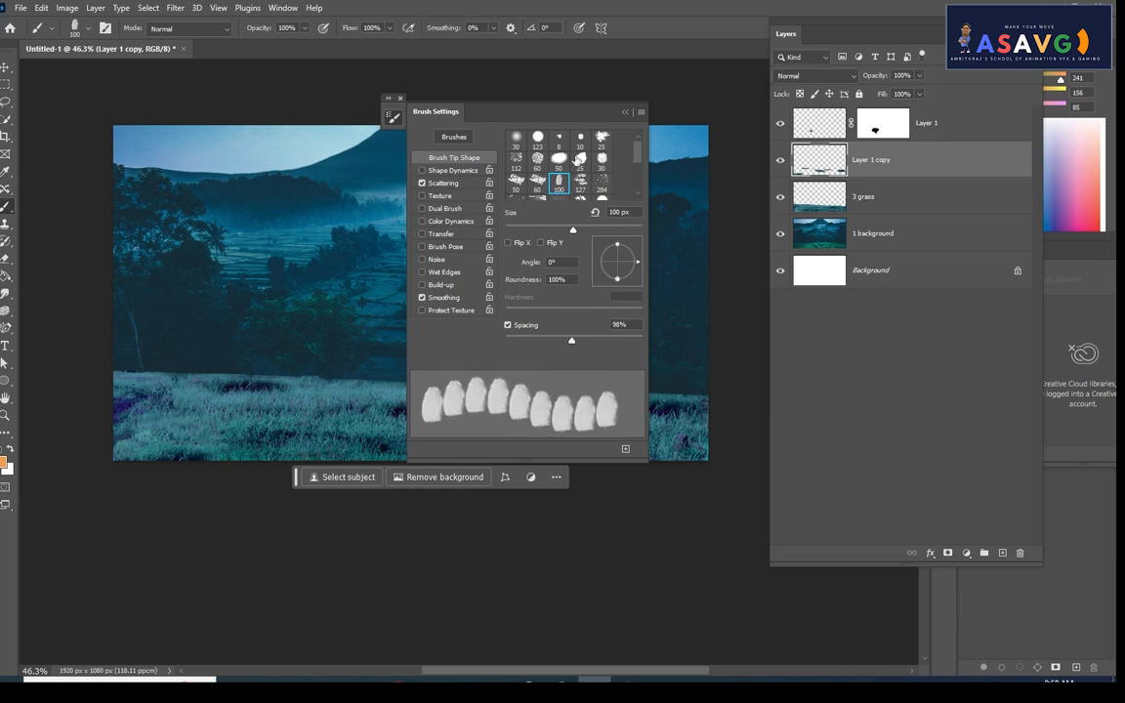
click(627, 115)
key(bracketleft)
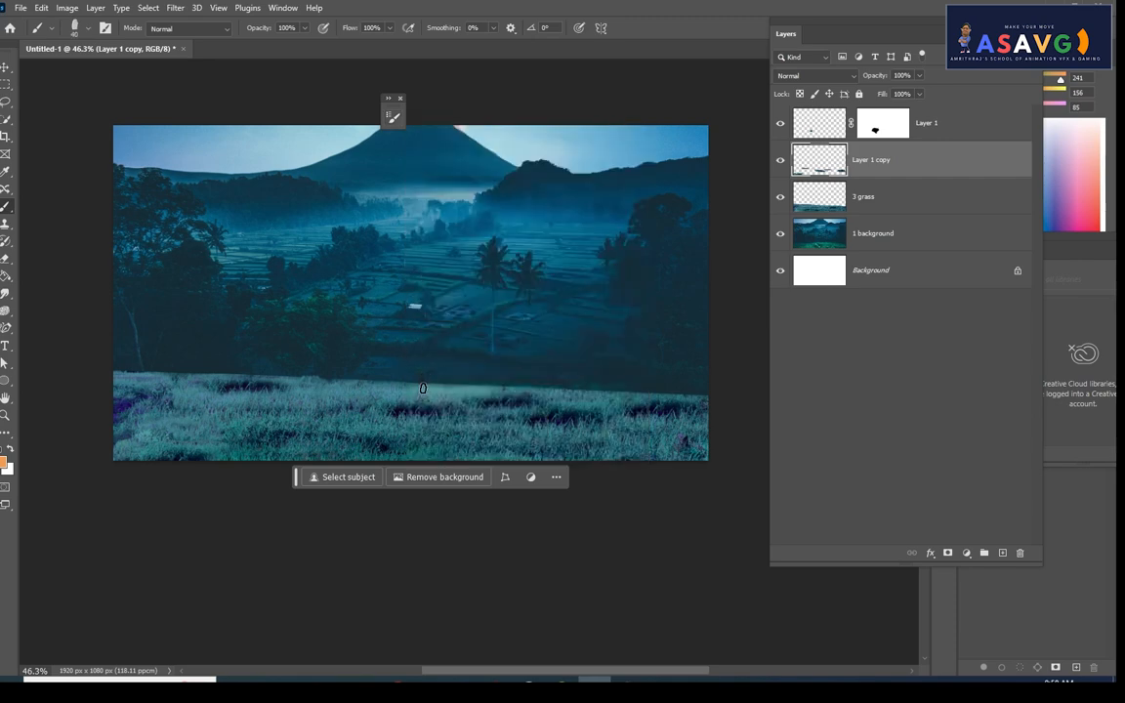
Set the foreground color to dark blue 2b4b59 sampled from the grass edge
click(4, 461)
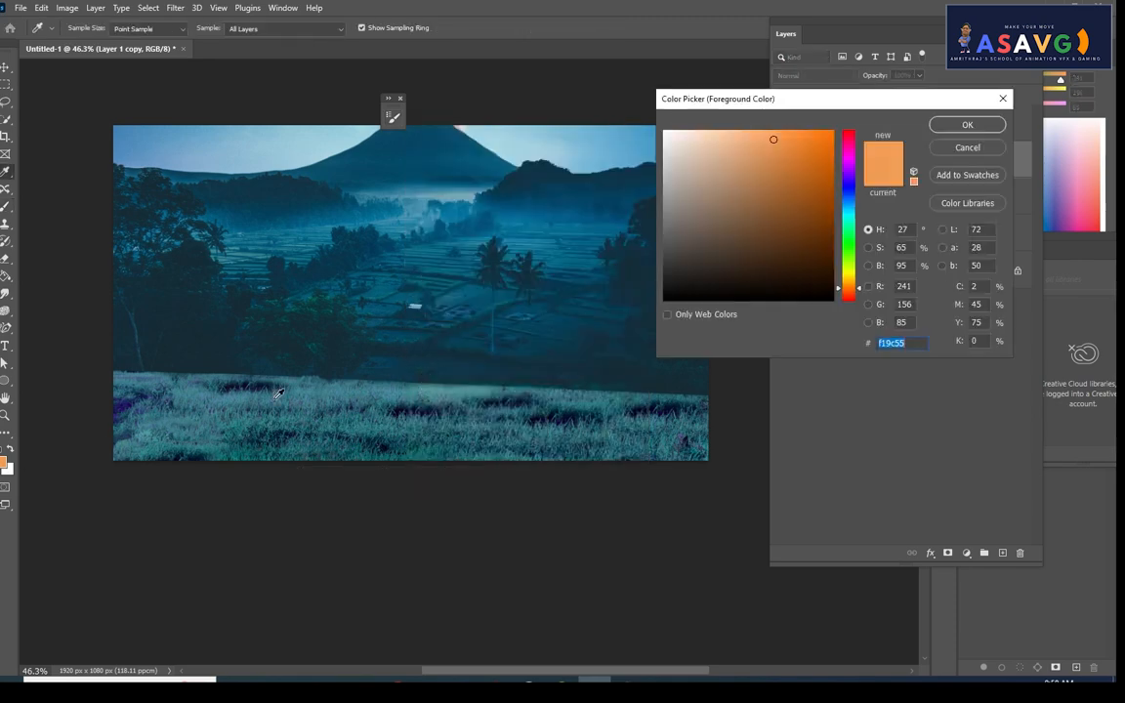
click(411, 368)
click(411, 384)
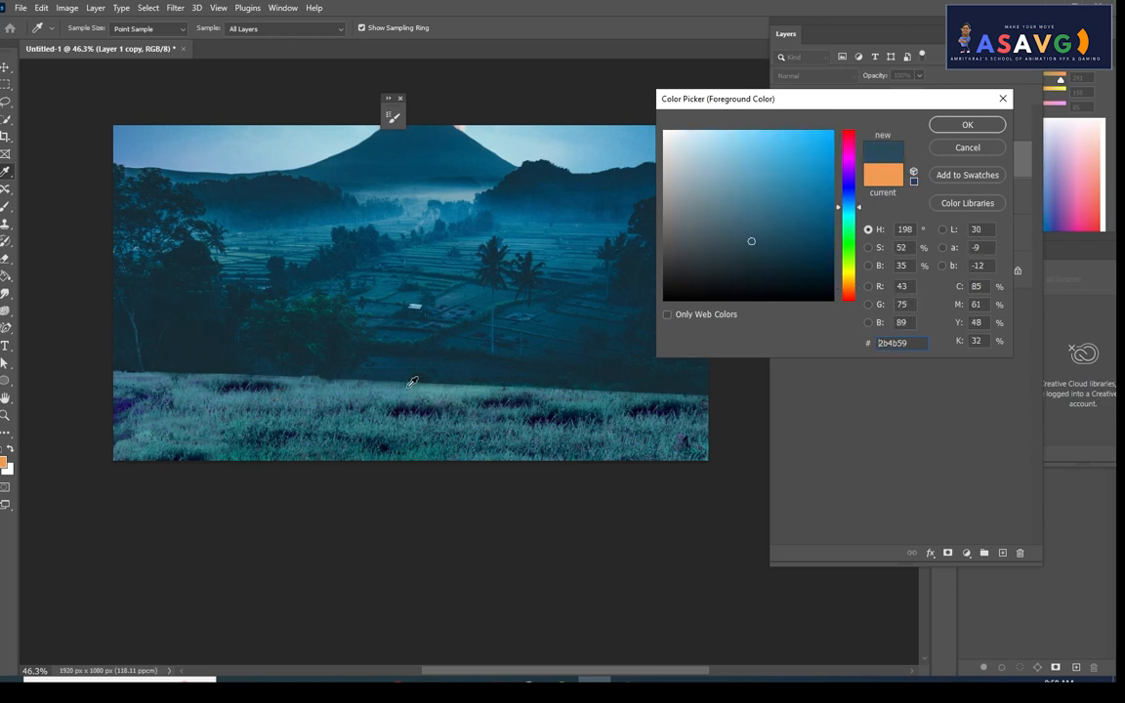
click(968, 125)
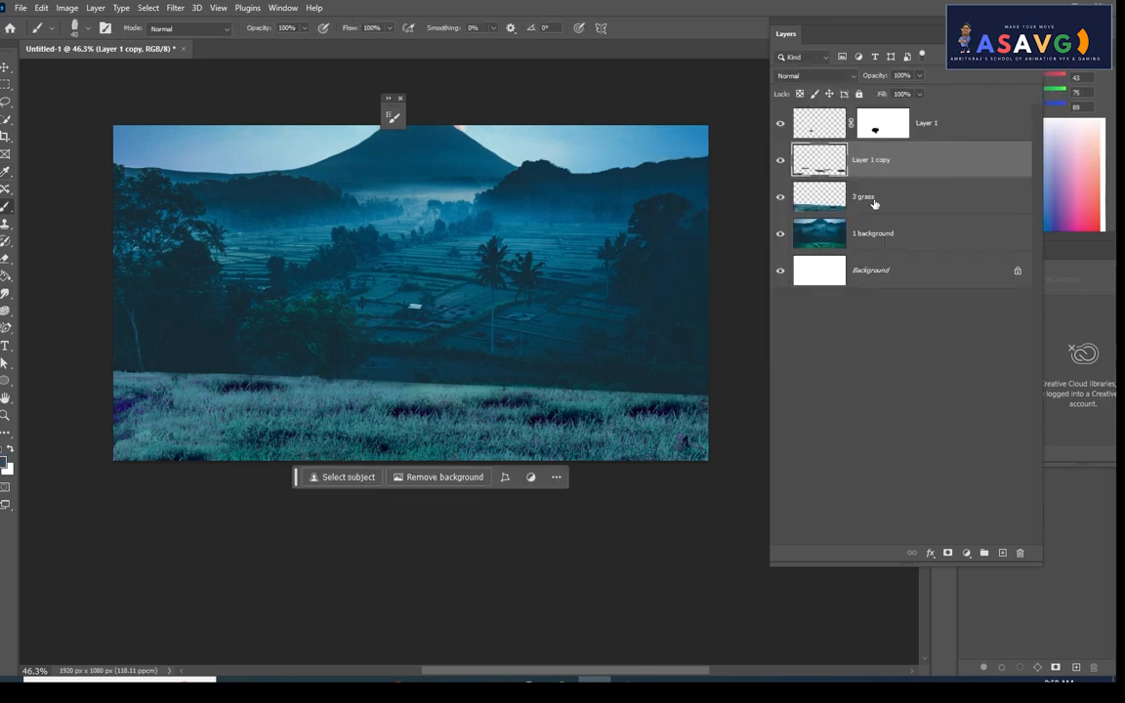
Select the 3 grass layer and try a brush stroke along its upper edge
click(875, 201)
drag(432, 384, 635, 397)
click(5, 461)
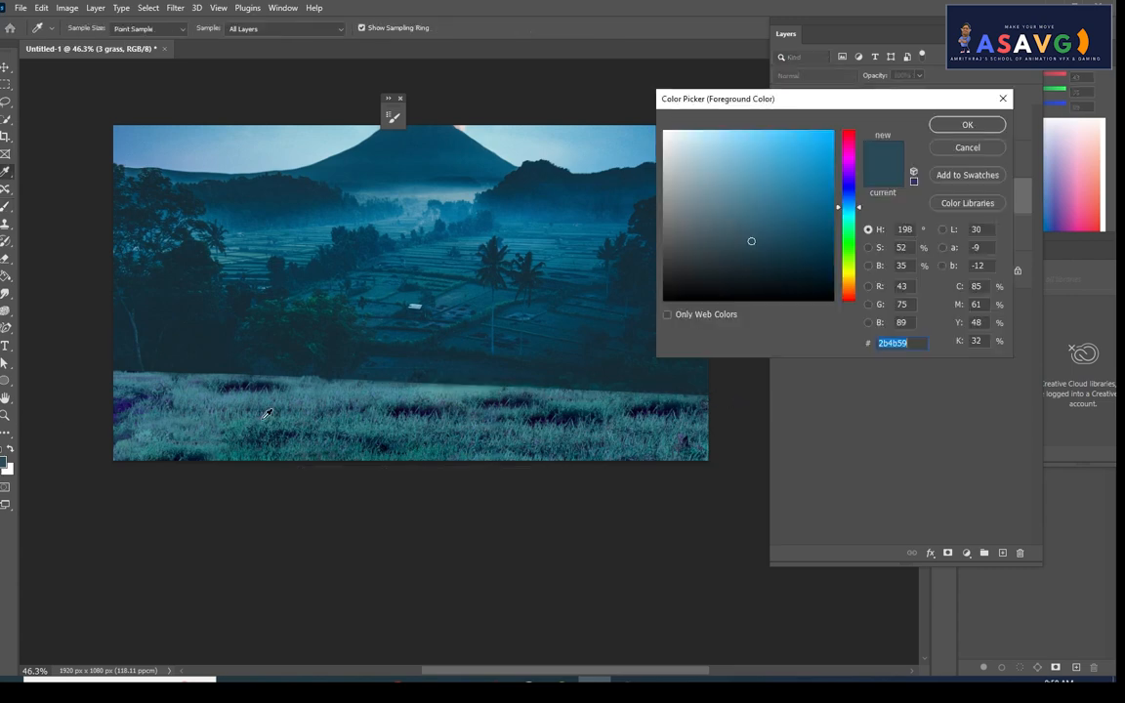
click(977, 152)
Set the foreground color to teal 3a787e sampled from the grass edge and undo the latest edits
scroll(460, 409, up, 5)
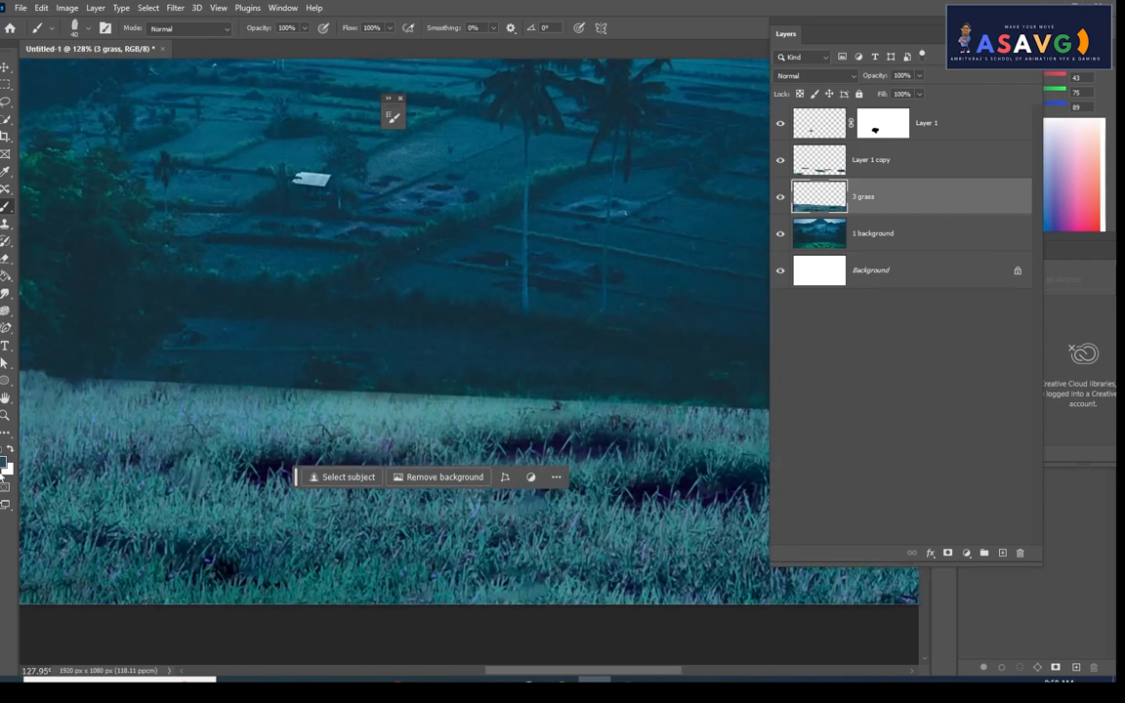
click(5, 462)
click(363, 392)
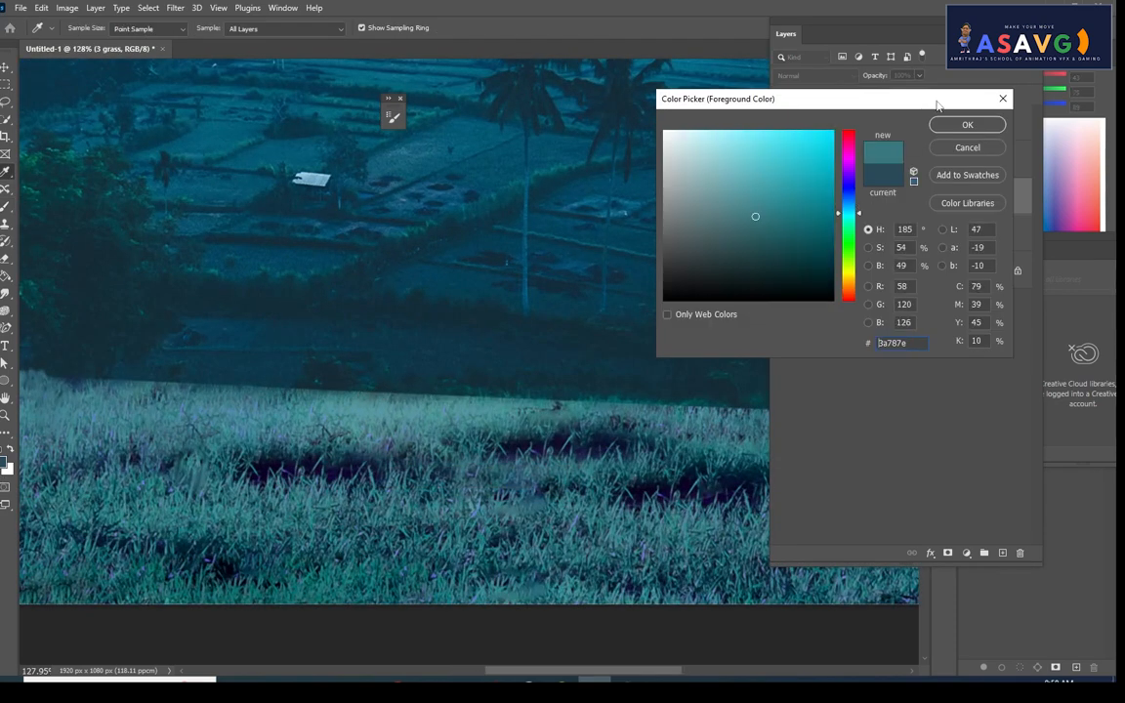
click(982, 131)
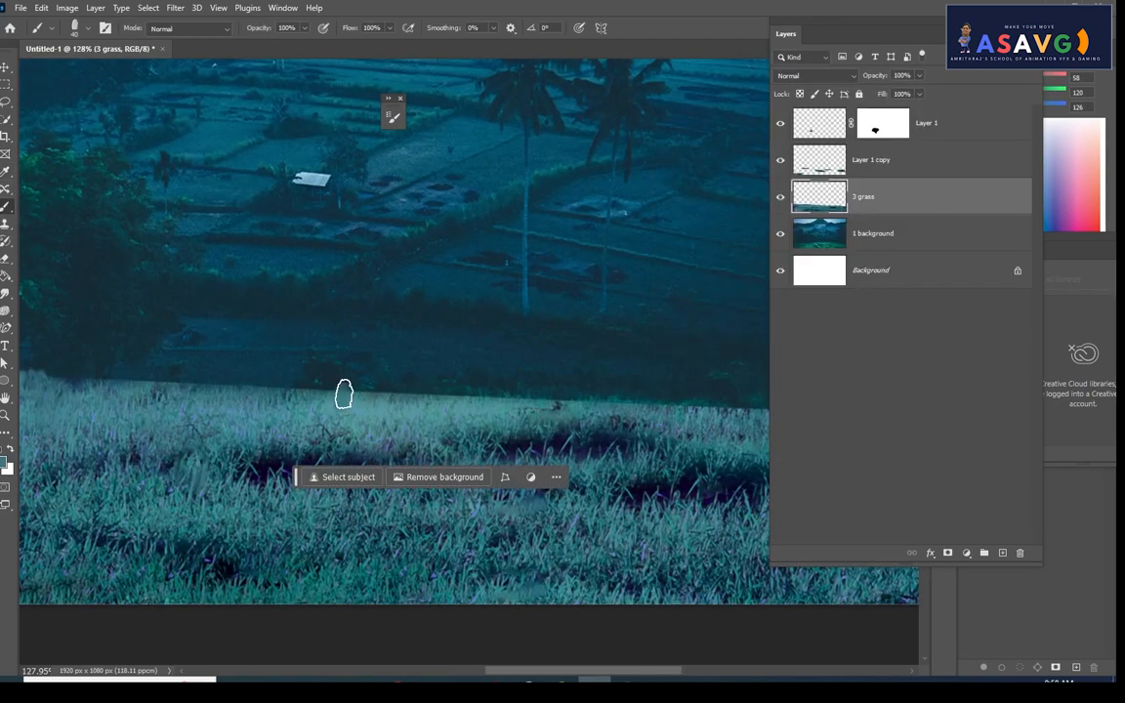
key(ctrl+z)
key(ctrl+z)
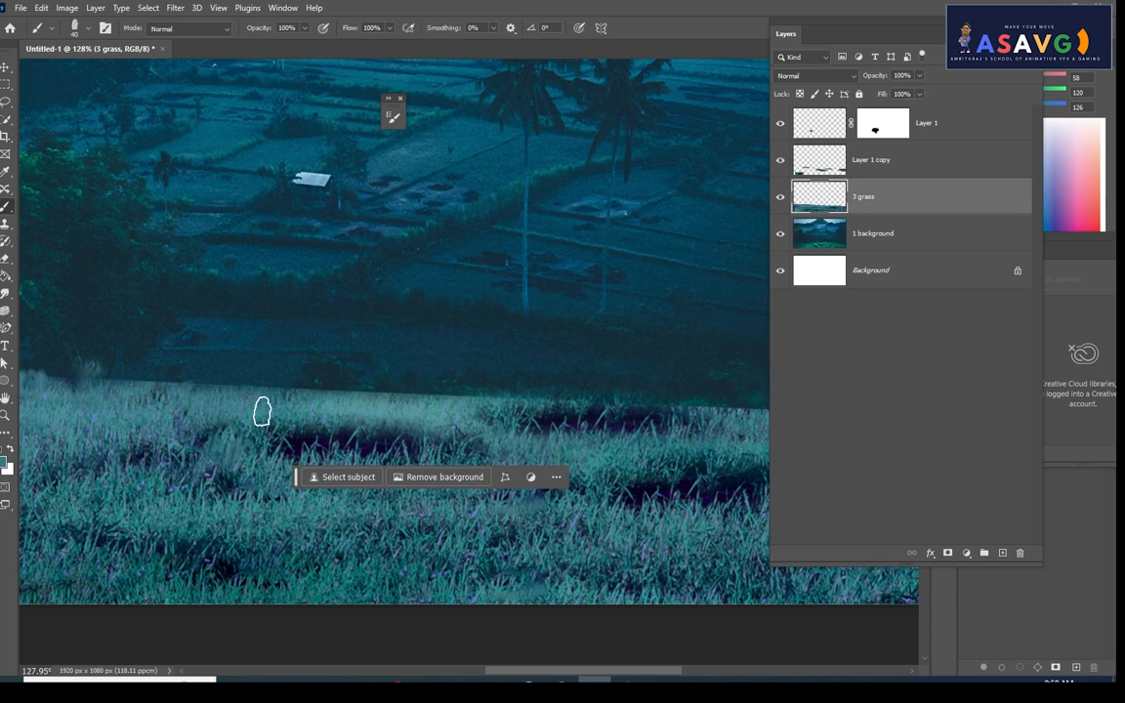
Try painting a row of teal dabs along the upper grass edge on the 3 grass layer
drag(278, 400, 489, 407)
mouse_move(333, 406)
mouse_down()
mouse_move(388, 403)
mouse_move(194, 390)
mouse_move(365, 398)
mouse_move(261, 410)
mouse_move(685, 406)
mouse_move(238, 396)
mouse_move(45, 377)
mouse_move(540, 392)
mouse_move(567, 405)
mouse_up()
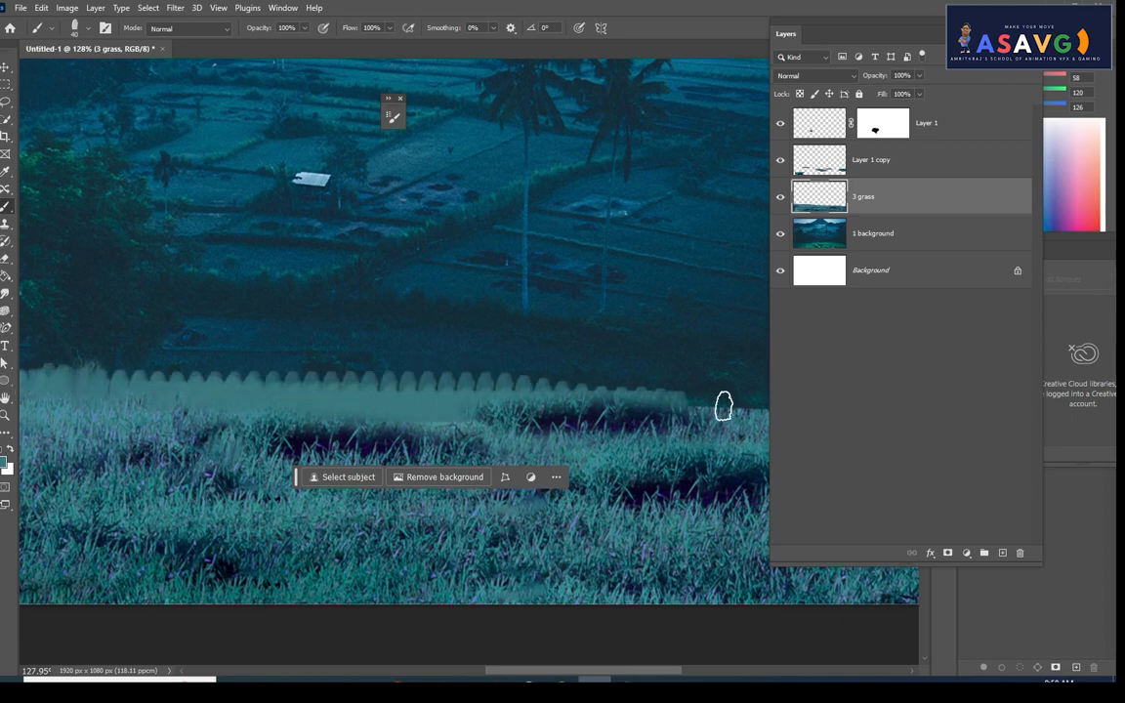
drag(697, 404, 566, 396)
key(ctrl+minus)
key(ctrl+minus)
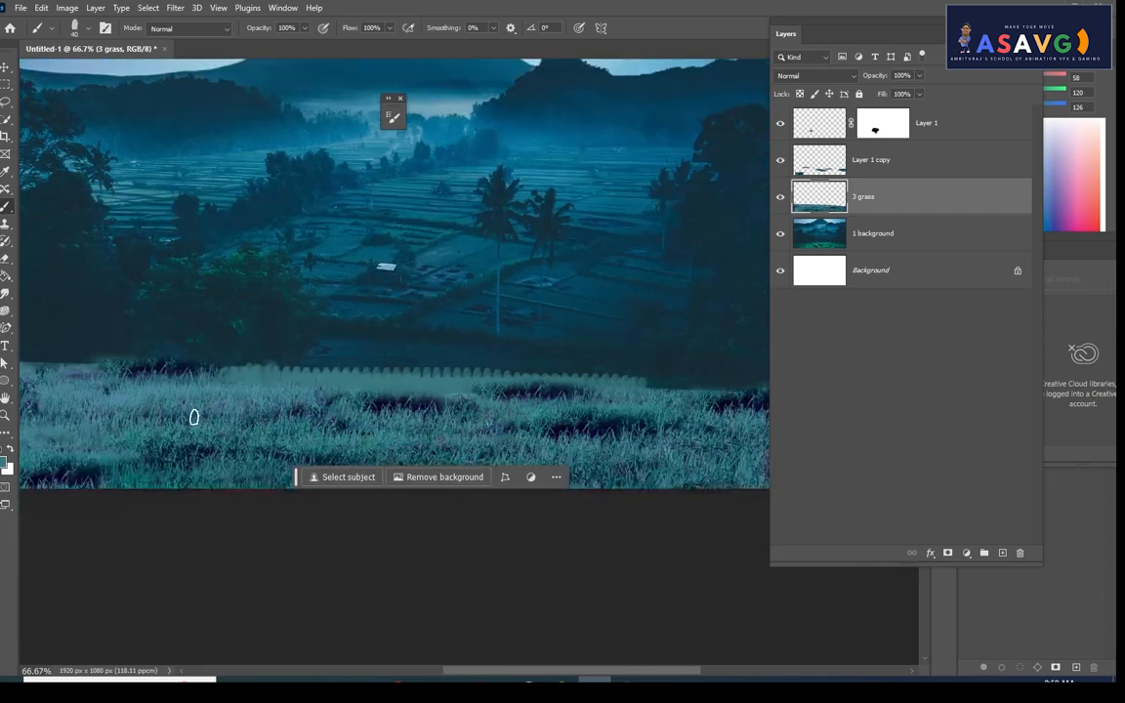
mouse_move(251, 391)
mouse_down()
mouse_move(382, 372)
mouse_move(601, 374)
mouse_move(722, 390)
mouse_move(684, 393)
mouse_up()
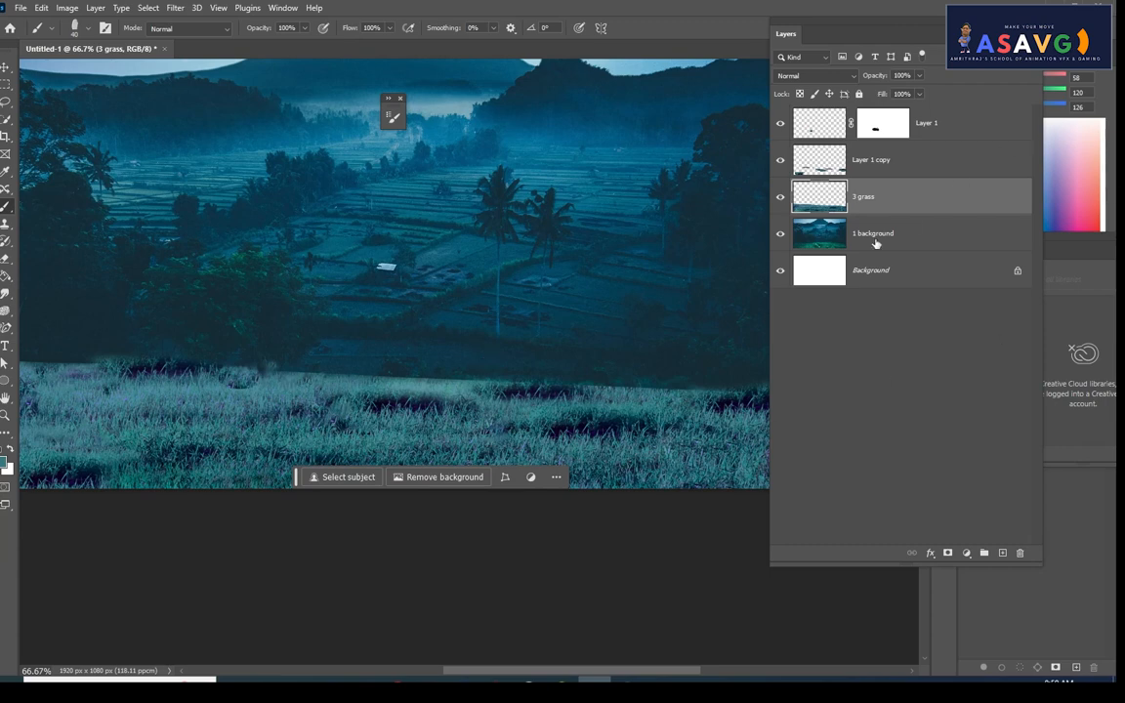
Add a layer mask to the 3 grass layer and try a brush stroke along the upper grass edge
click(826, 242)
click(826, 212)
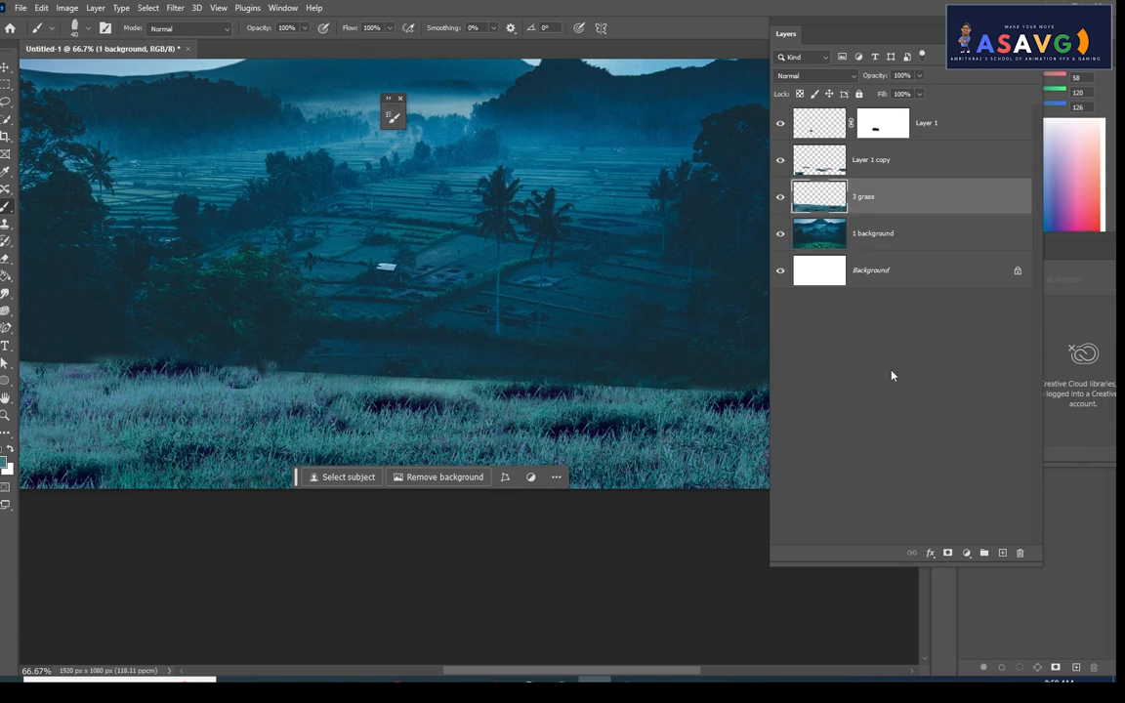
click(947, 554)
click(5, 207)
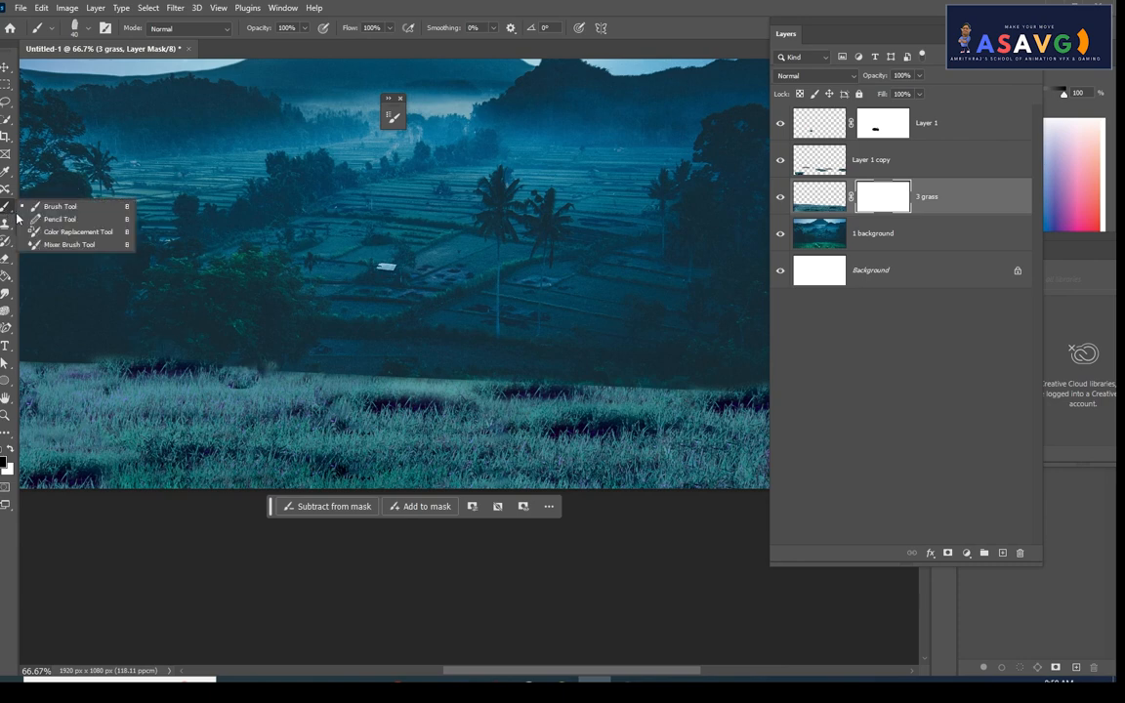
click(49, 207)
mouse_move(334, 386)
mouse_down()
mouse_move(404, 384)
mouse_move(271, 378)
mouse_move(789, 402)
mouse_move(252, 384)
mouse_move(422, 386)
mouse_move(454, 395)
mouse_move(25, 390)
mouse_up()
key(ctrl+z)
key(ctrl+z)
key(ctrl+z)
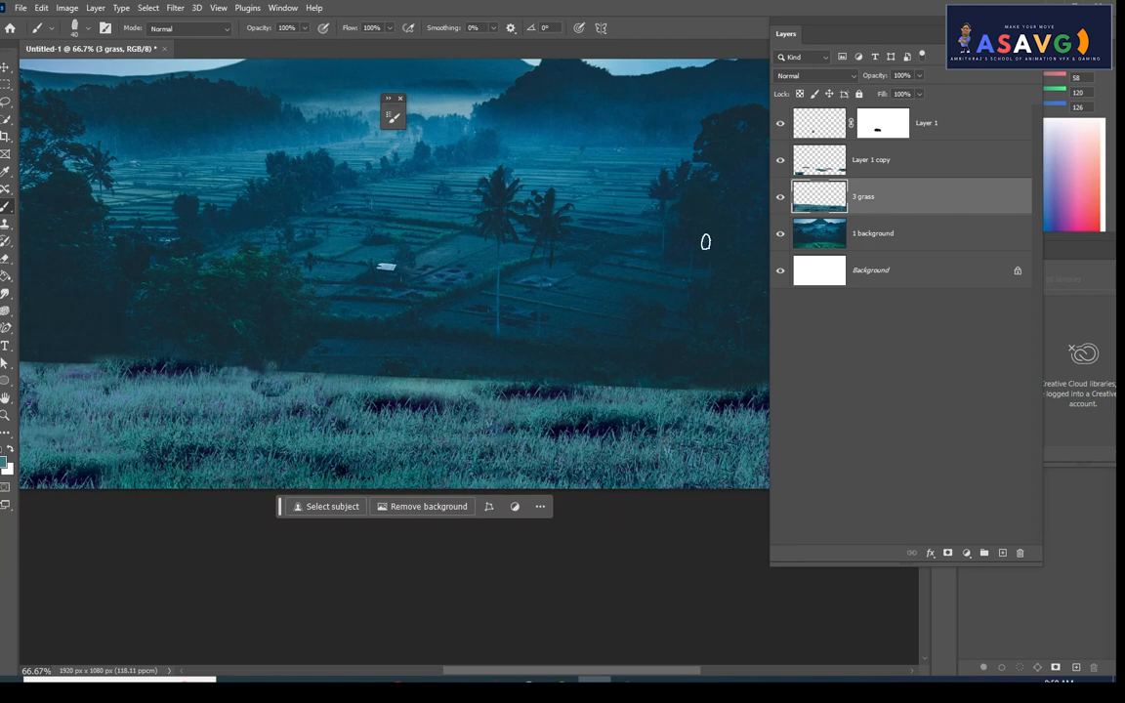
Undo the earlier edits back to before the layer mask was added to Layer 1
key(ctrl+z)
key(ctrl+z)
key(ctrl+z)
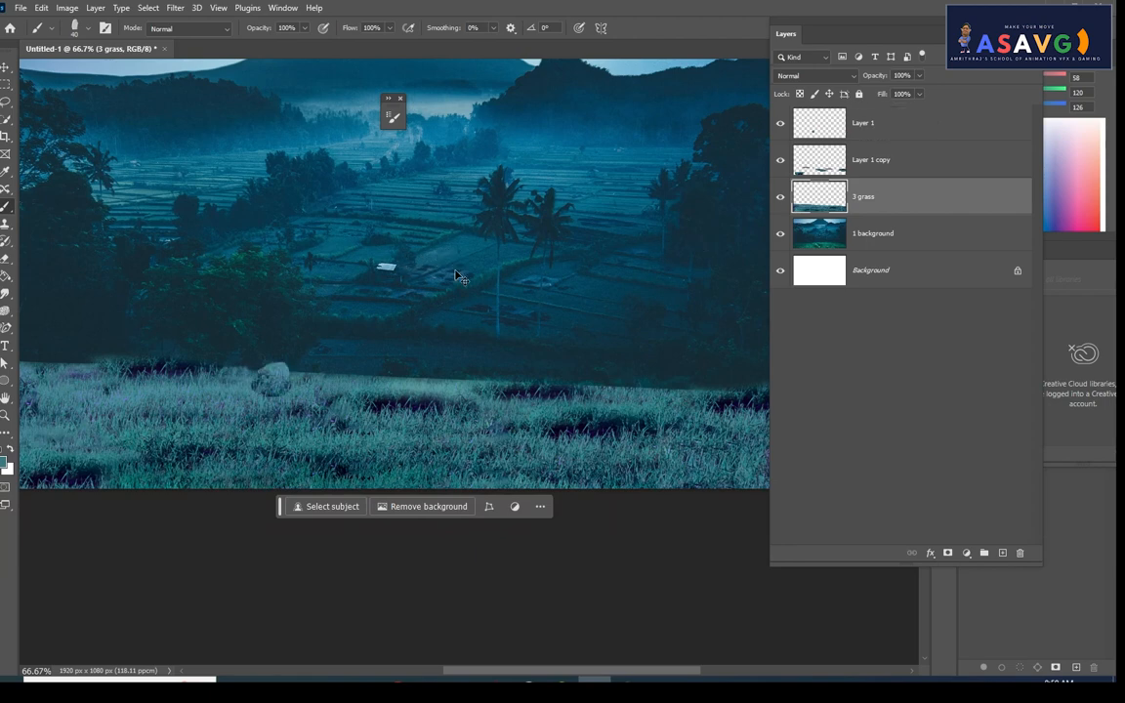
scroll(555, 334, down, 3)
scroll(554, 333, up, 2)
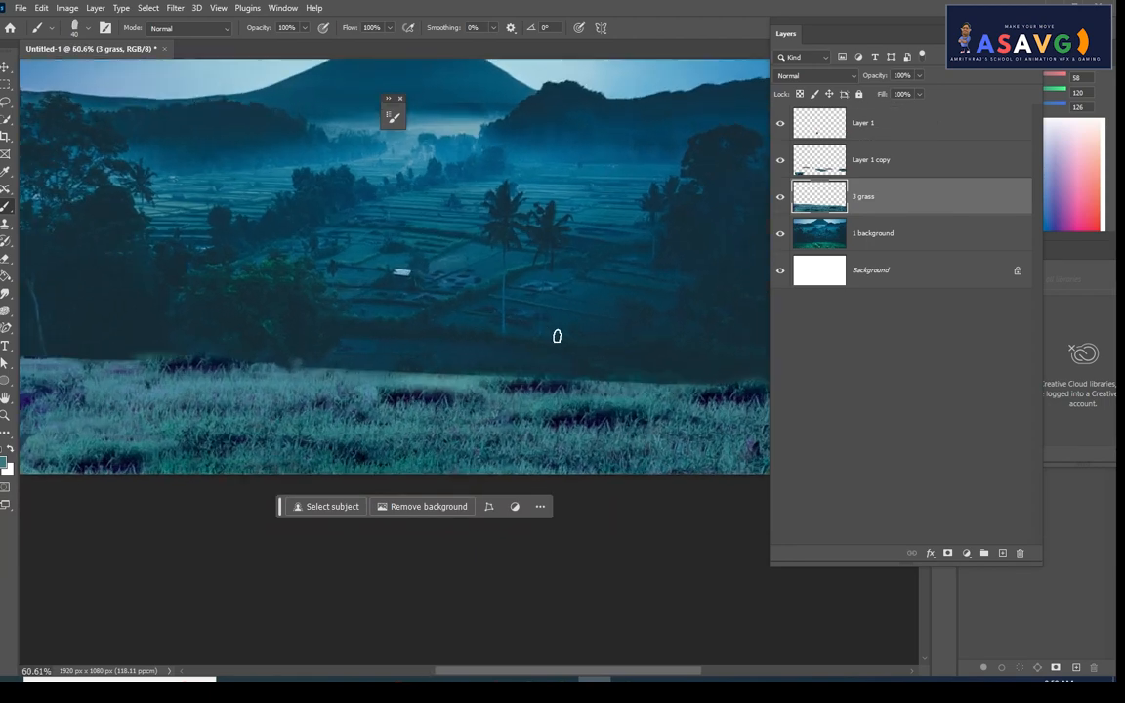
Try moving the grass patch near the upper grass edge with the Move tool
key(v)
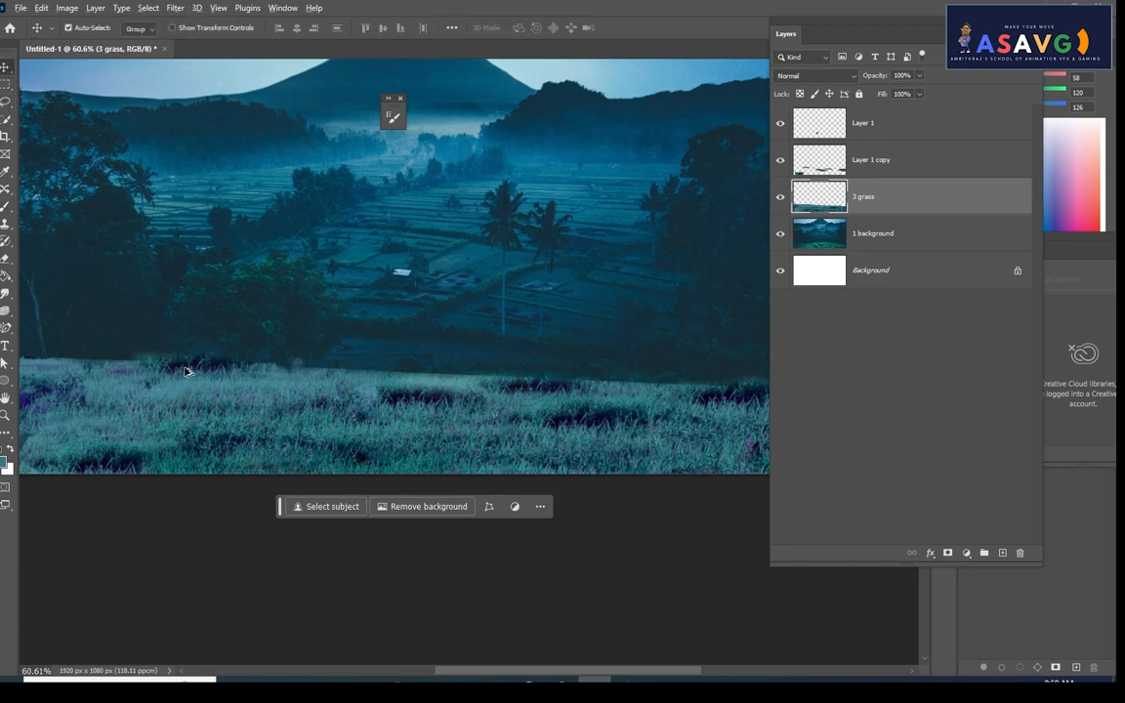
drag(185, 368, 286, 377)
key(ctrl+z)
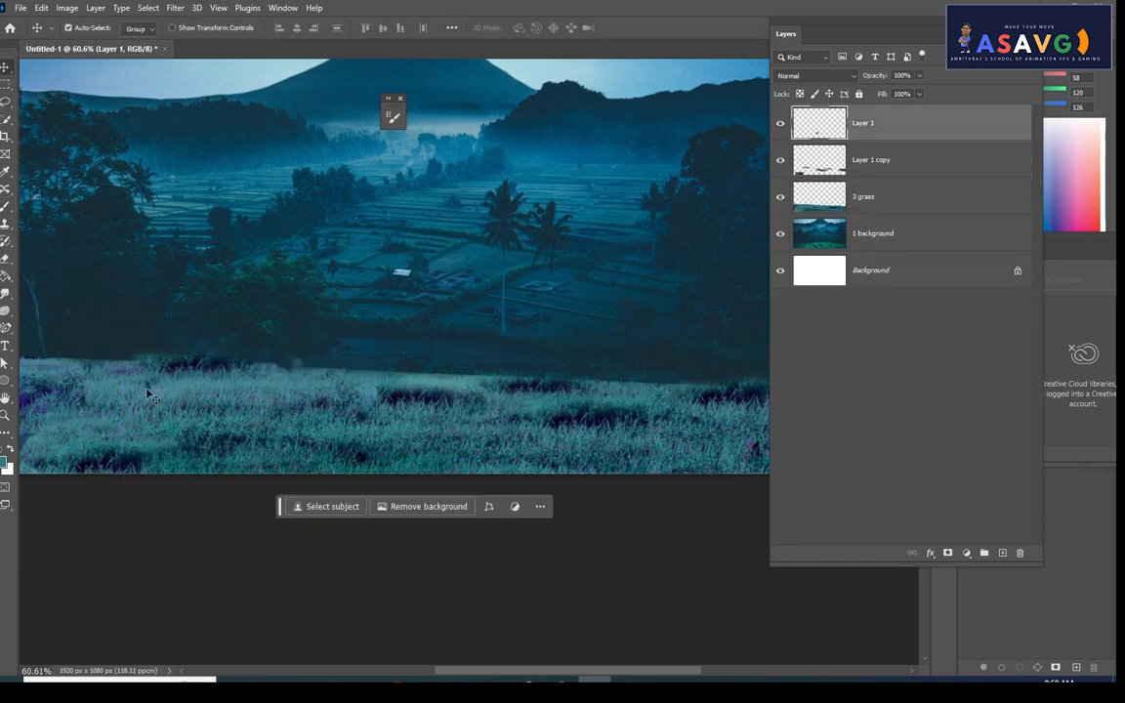
Lasso a small oval patch at the upper edge of the 3 grass layer and copy it to a new layer over the valley
click(7, 113)
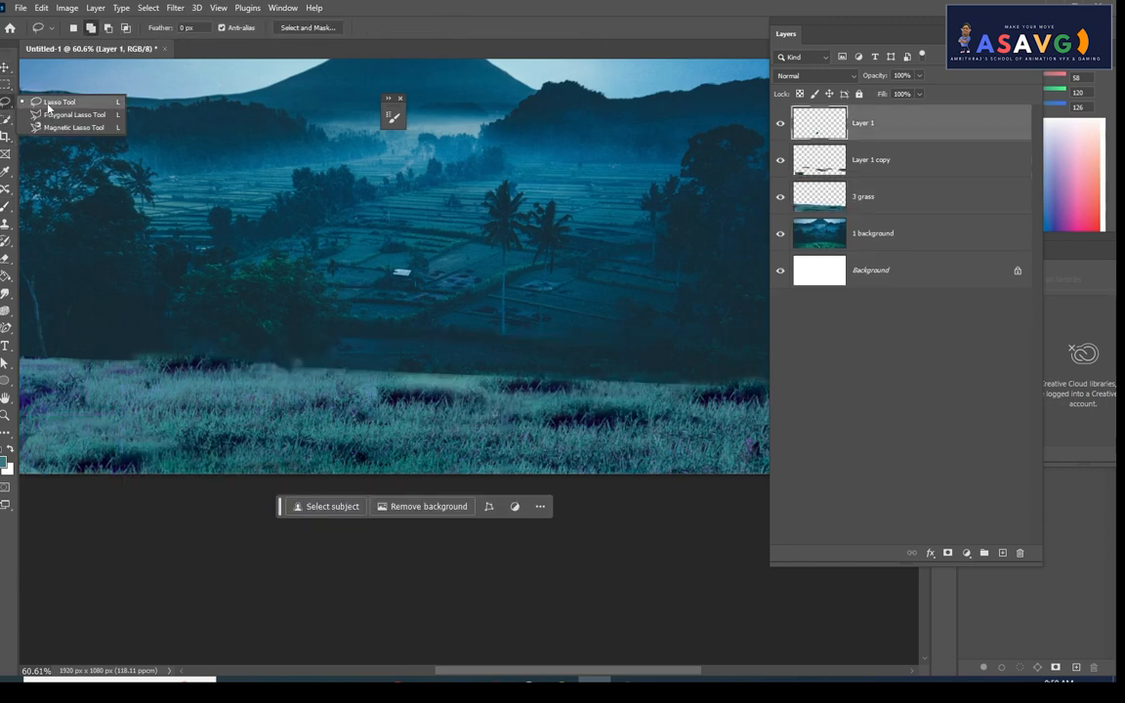
click(44, 94)
click(820, 239)
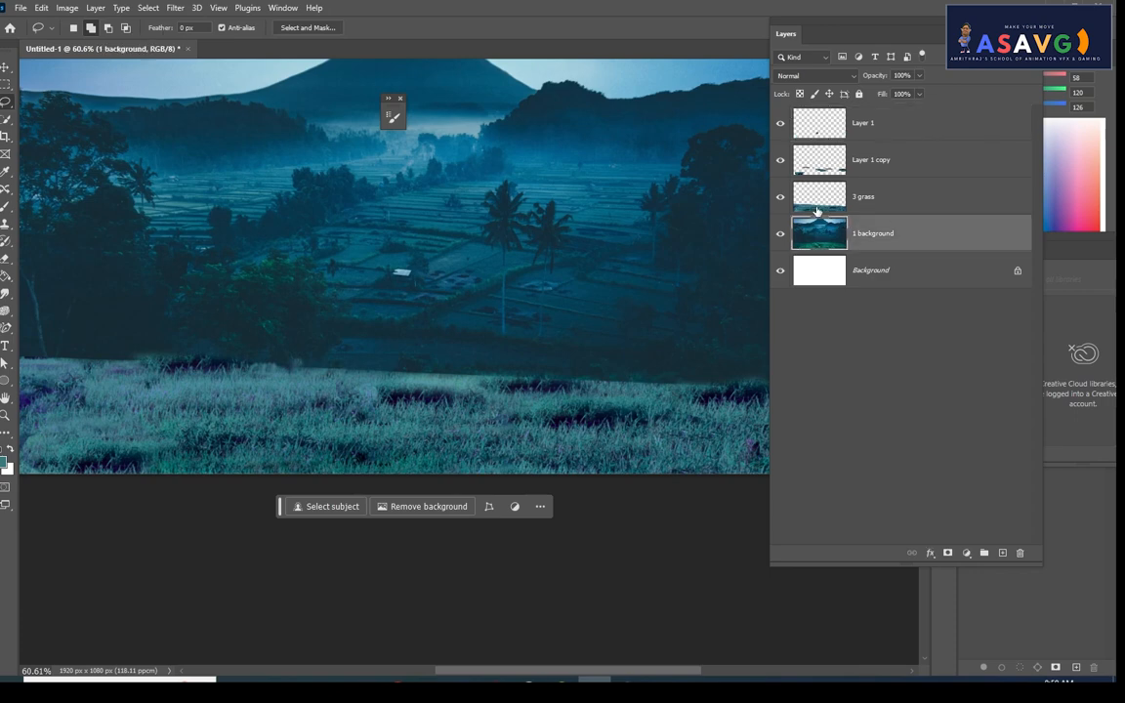
click(816, 207)
mouse_move(269, 372)
mouse_down()
mouse_move(311, 387)
mouse_move(273, 386)
mouse_move(287, 385)
mouse_up()
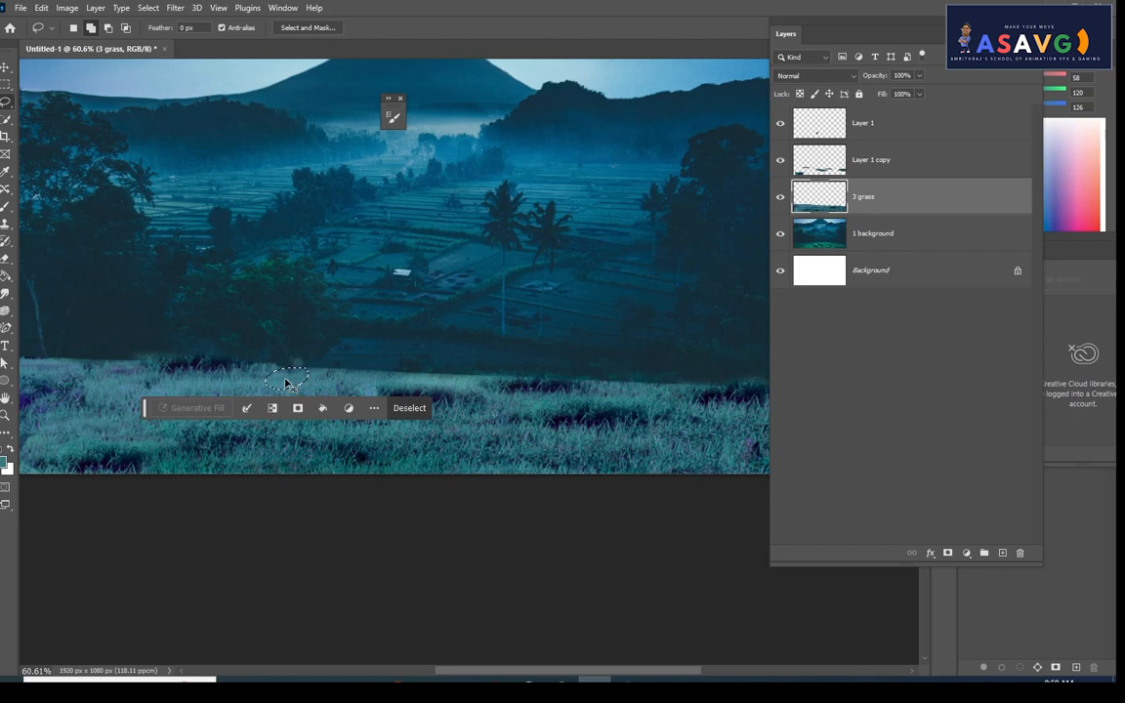
key(v)
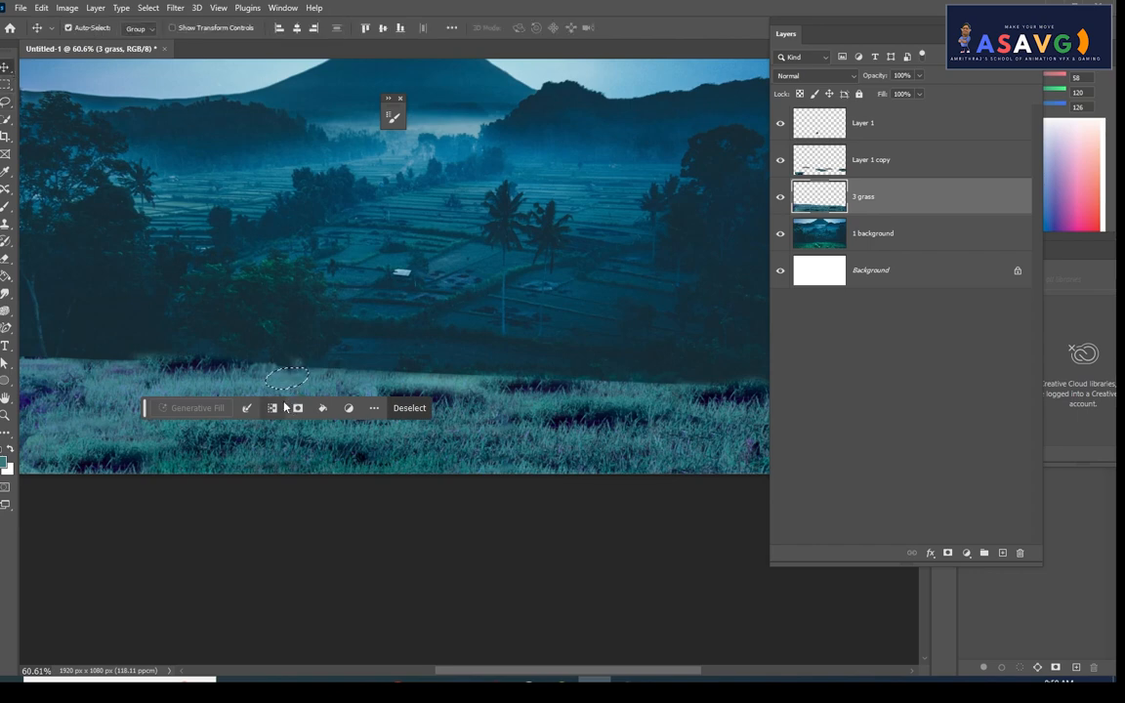
key(ctrl+j)
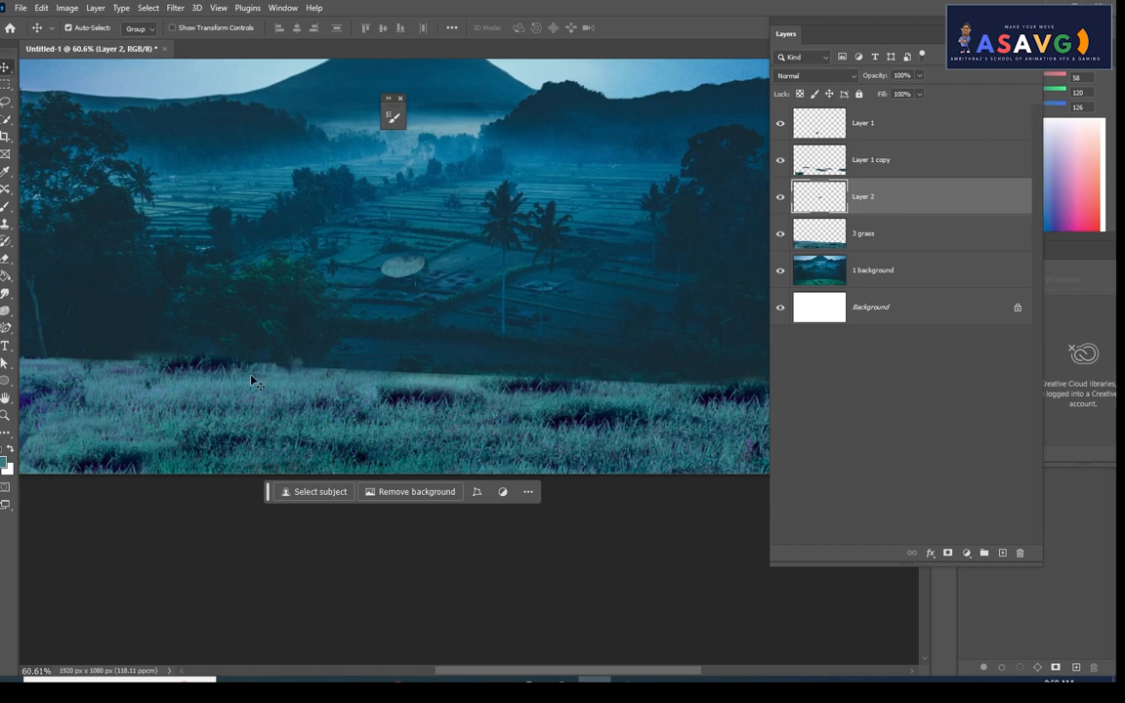
Try moving the 3 grass layer downward
mouse_move(287, 376)
mouse_down()
mouse_move(312, 378)
mouse_move(296, 369)
mouse_move(282, 395)
mouse_up()
key(ctrl+z)
click(865, 125)
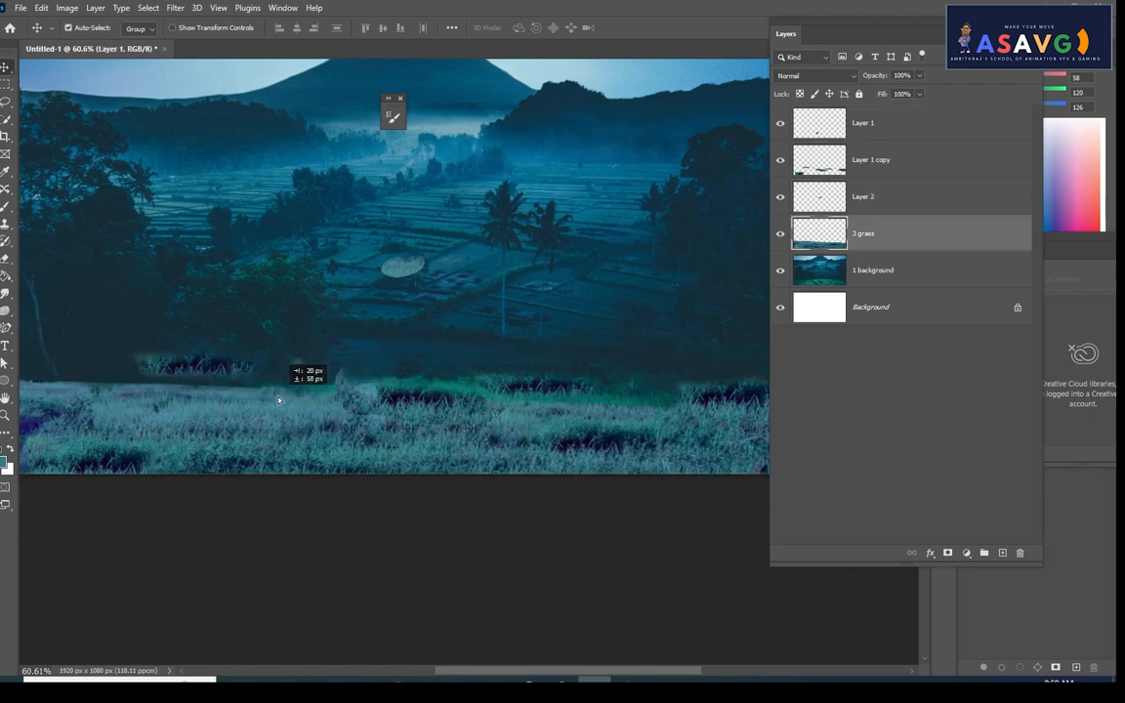
key(ctrl+z)
Shift the Layer 1 copy patches slightly downward with Free Transform and apply it
click(298, 367)
key(ctrl+t)
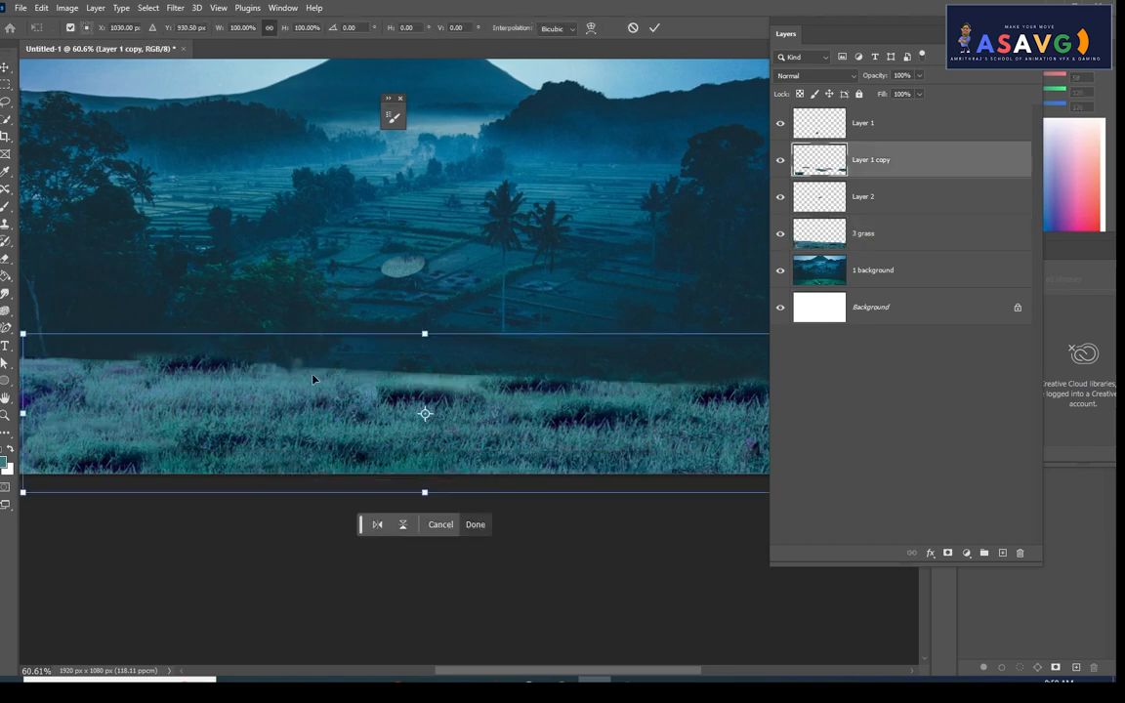
drag(304, 377, 307, 374)
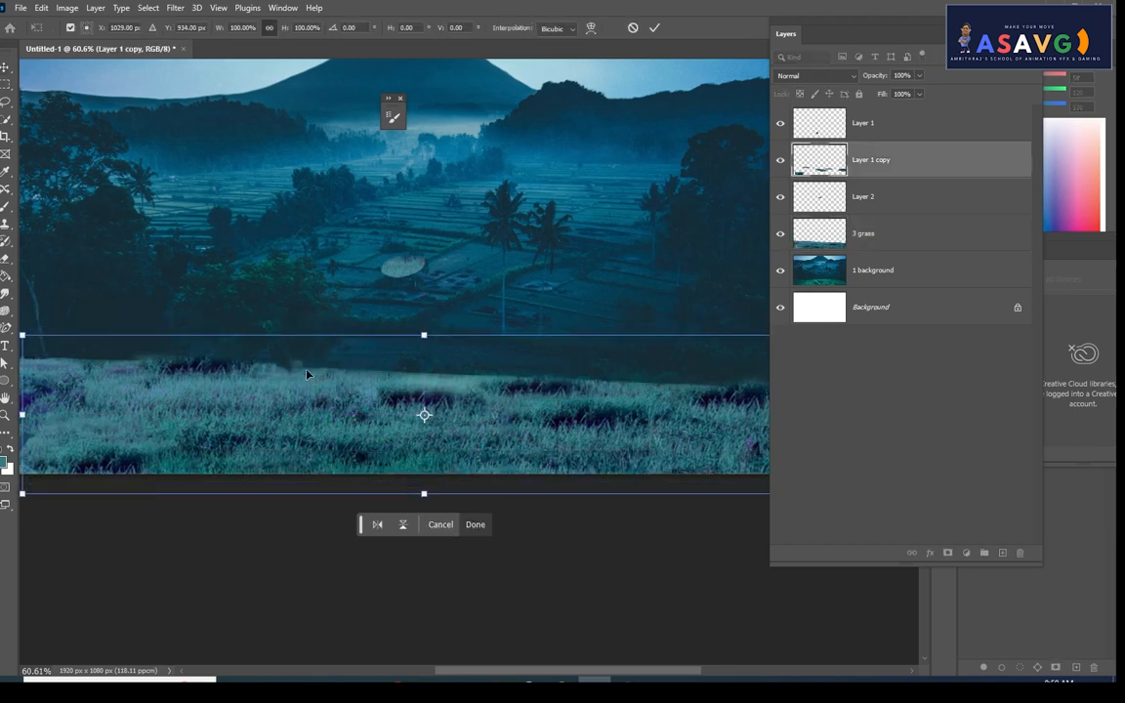
key(Return)
scroll(420, 357, down, 3)
scroll(429, 391, up, 3)
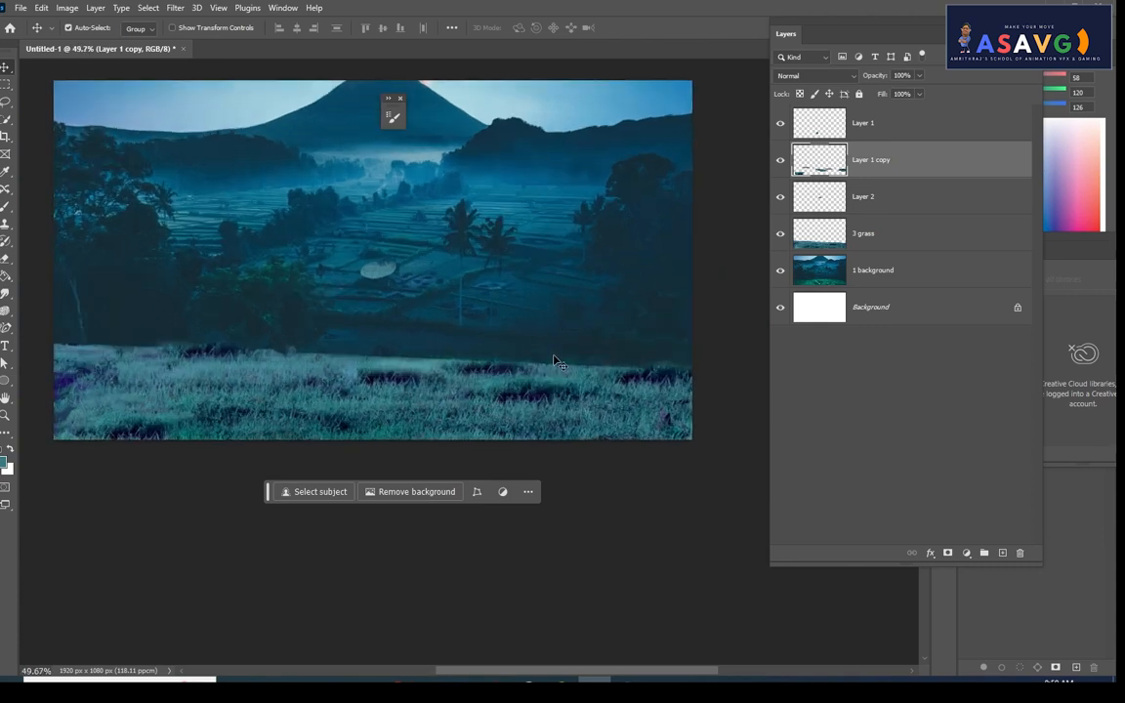
scroll(499, 321, down, 1)
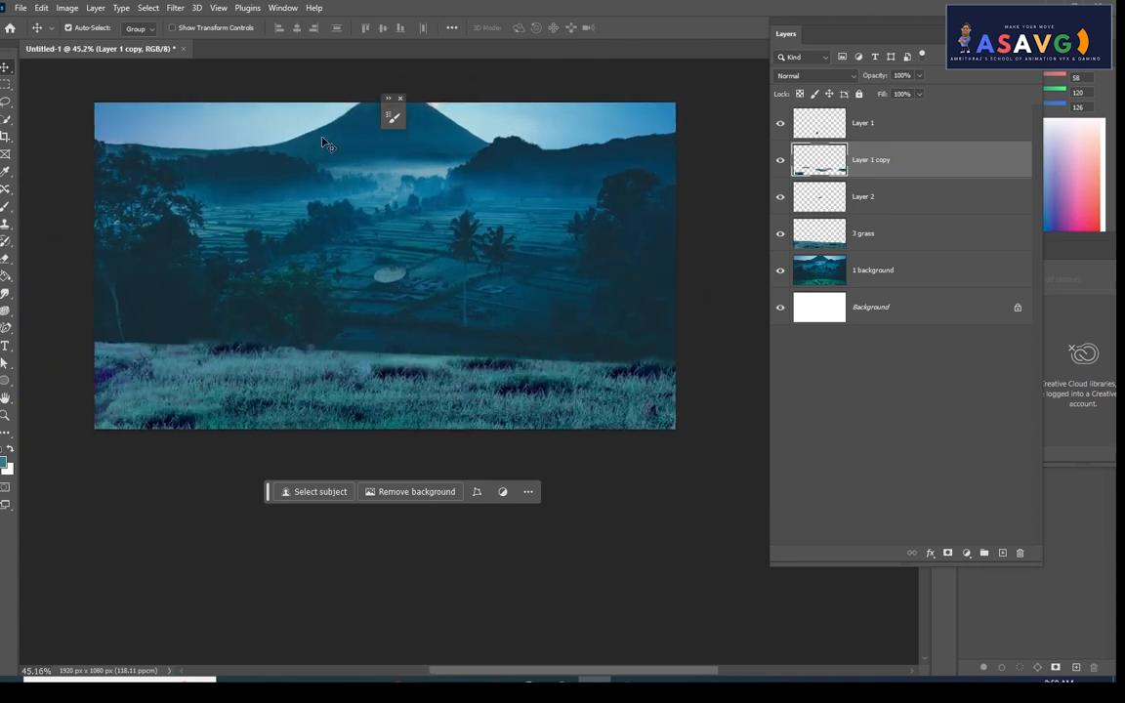
scroll(410, 249, up, 1)
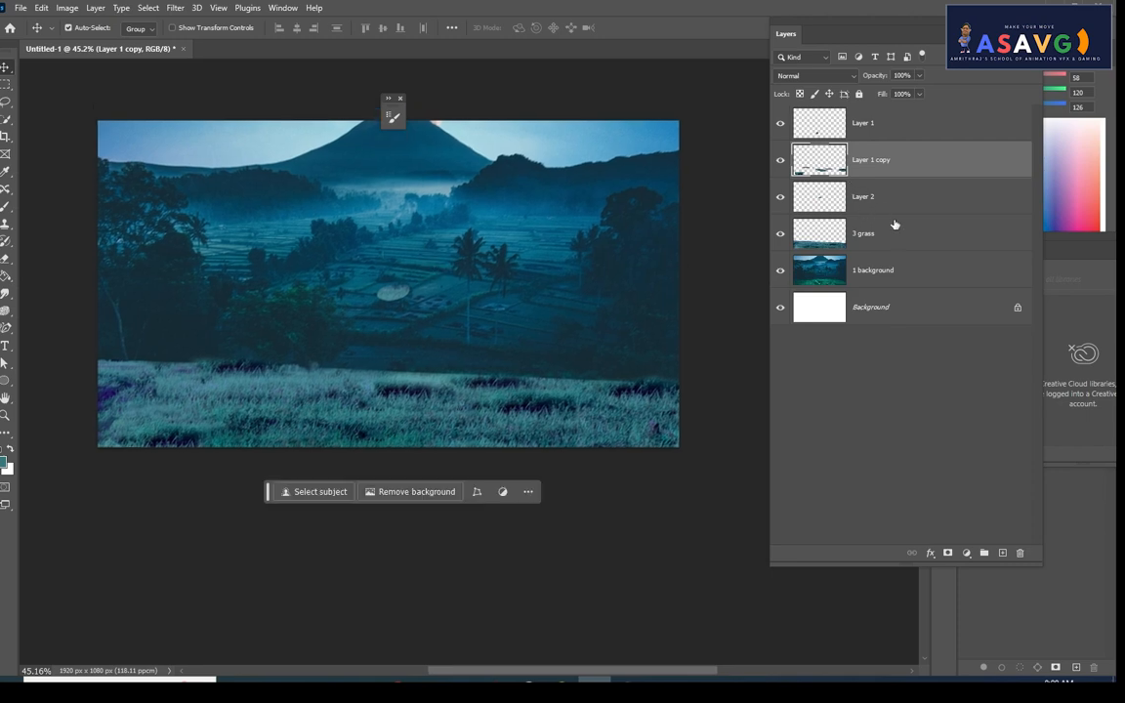
Merge the 3 grass, Layer 2, Layer 1 copy and Layer 1 layers and rename the result GRASS
click(895, 233)
shift+click(888, 160)
shift+click(886, 124)
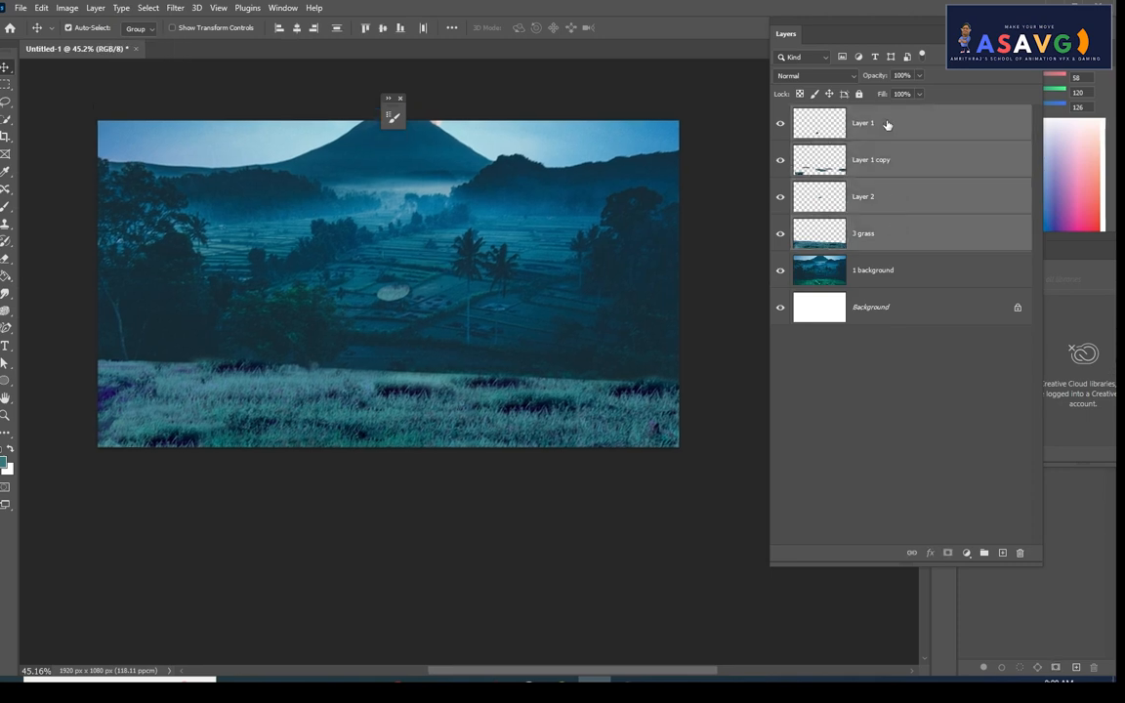
key(ctrl+e)
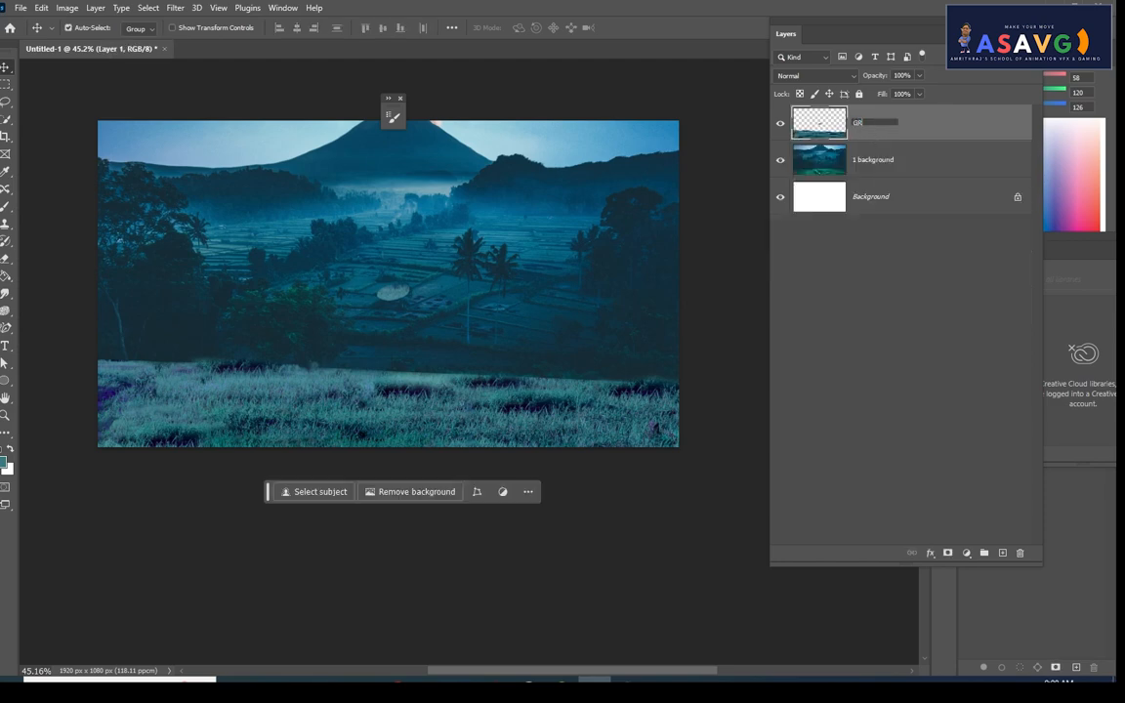
key(Return)
key(space)
drag(496, 360, 556, 351)
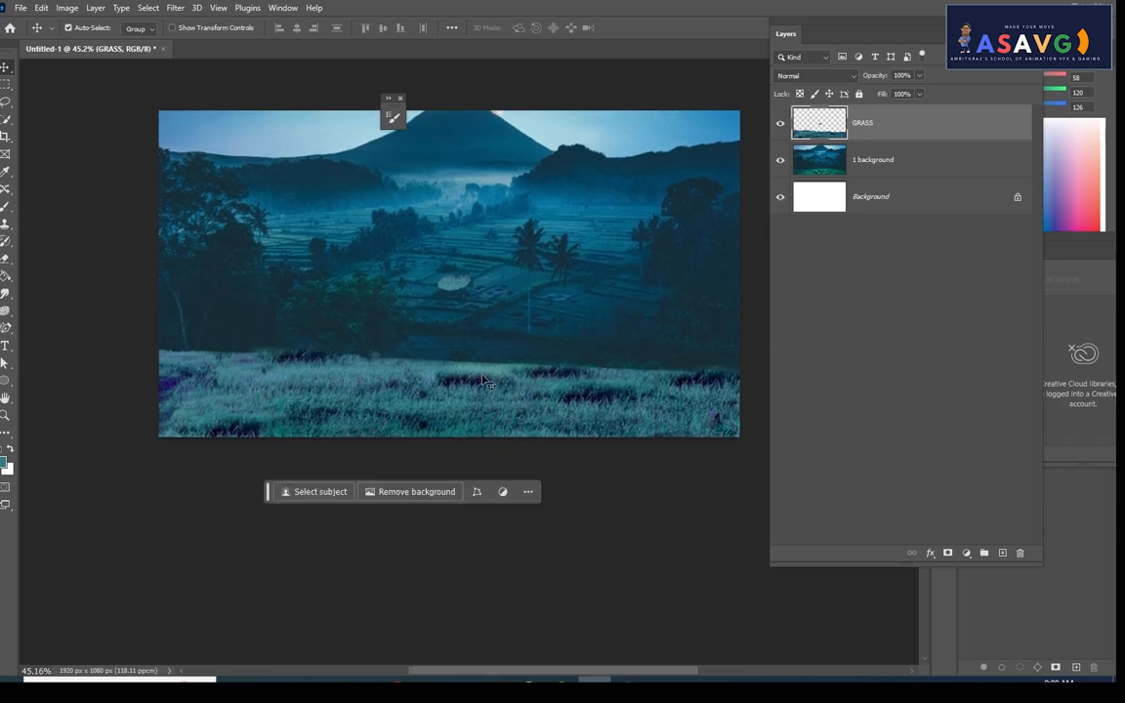
Extend the GRASS layer upward with Free Transform, then stretch its height again to about 107.5%
key(ctrl+t)
drag(450, 265, 479, 228)
key(Return)
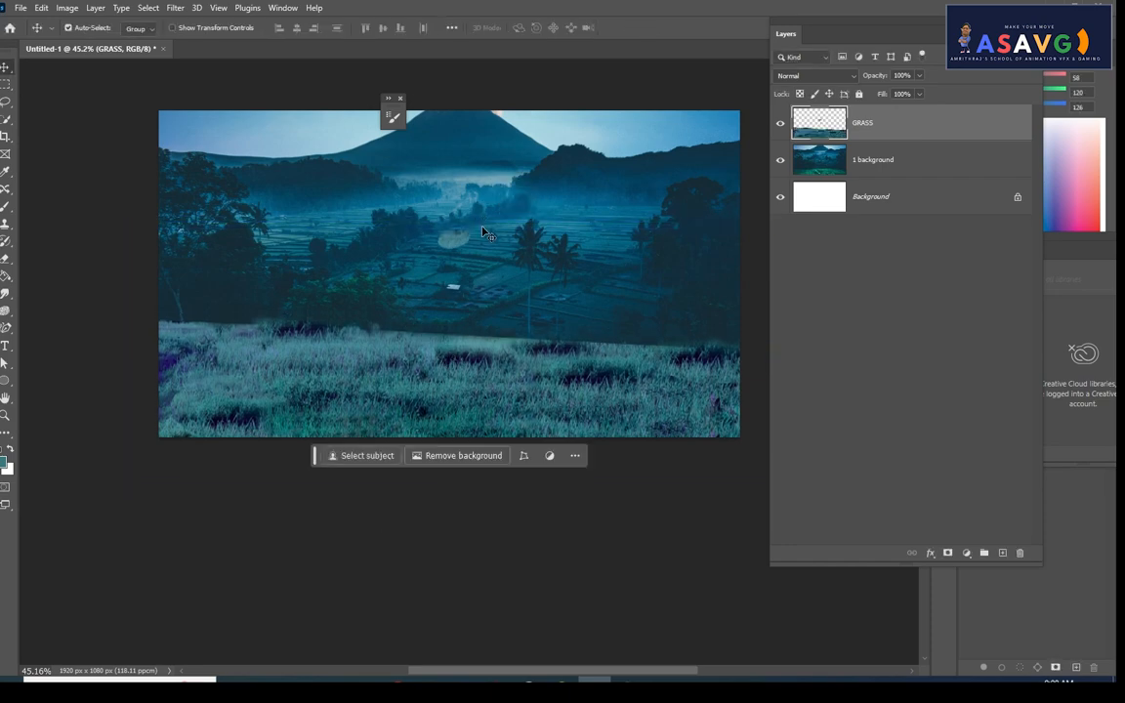
key(ctrl+t)
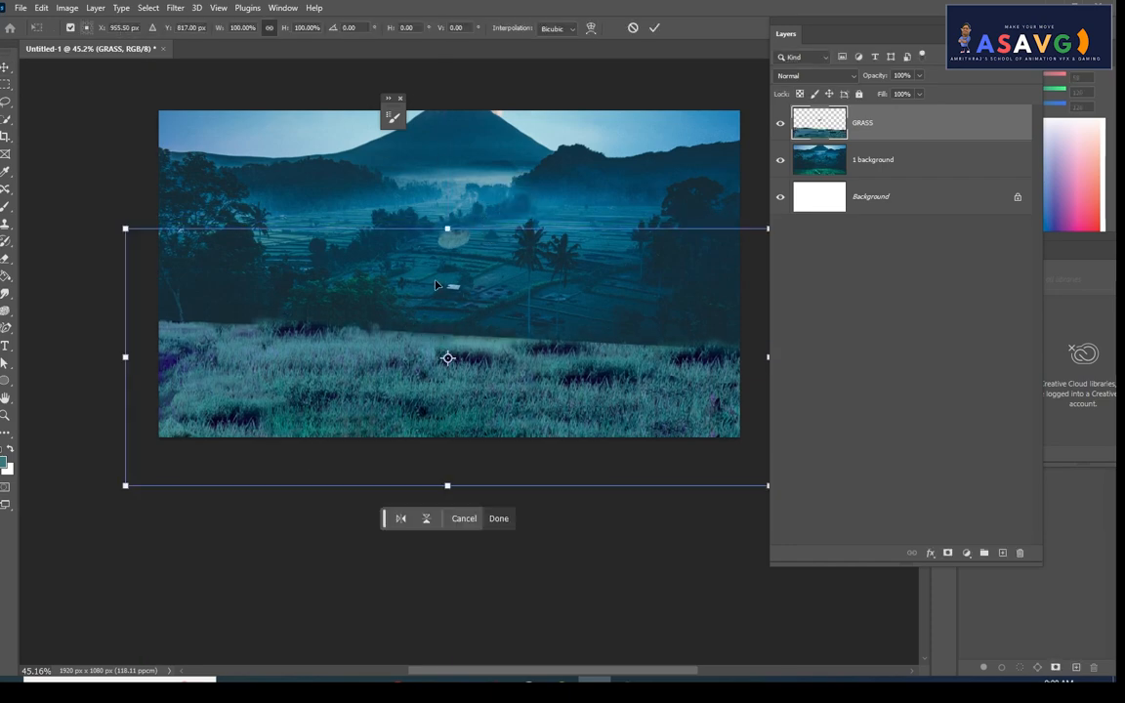
drag(447, 226, 457, 208)
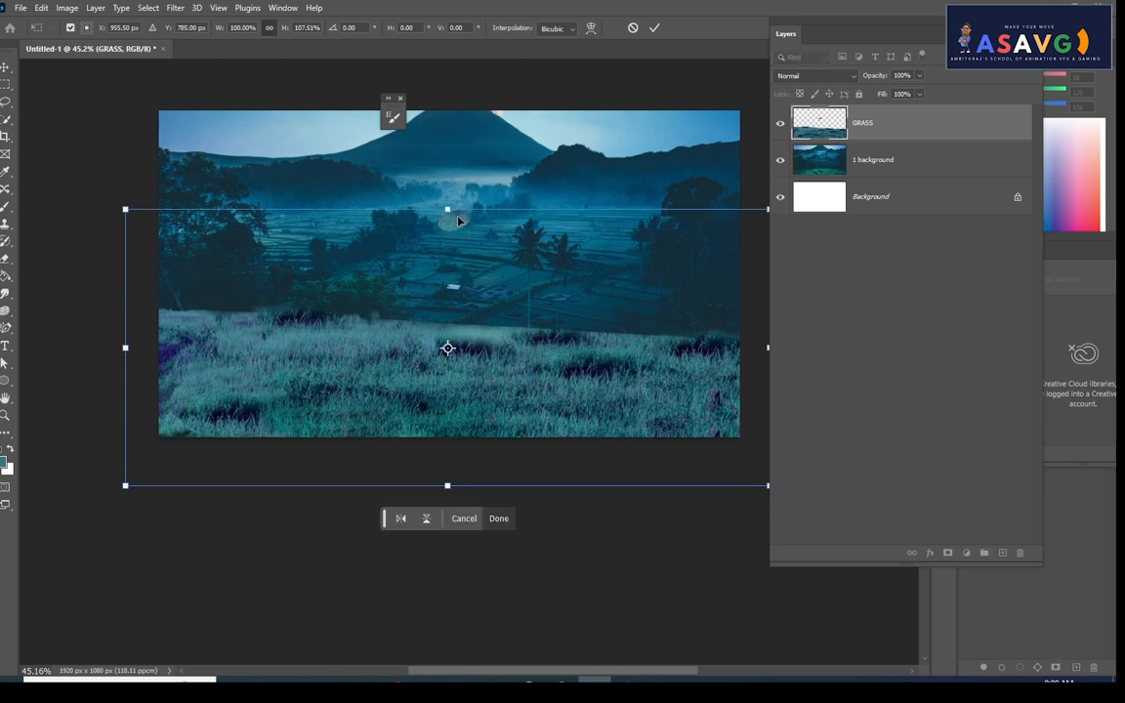
key(Return)
drag(544, 342, 551, 354)
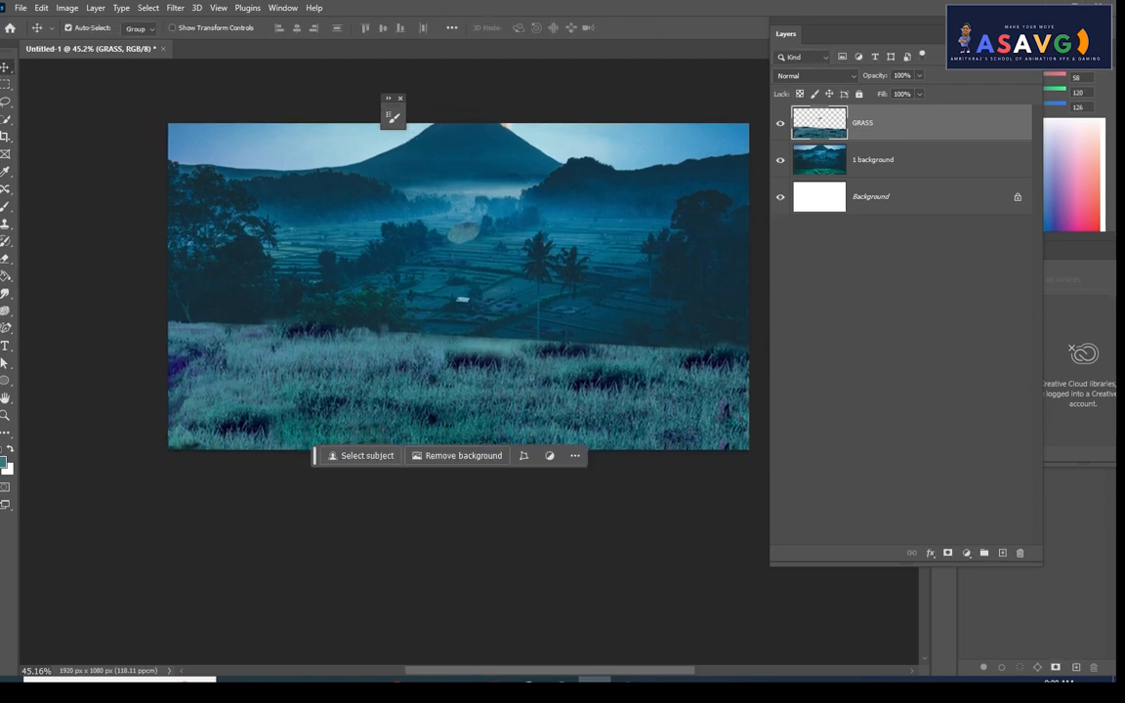
Place 10 car.png as a linked image above the GRASS layer
click(22, 7)
click(48, 284)
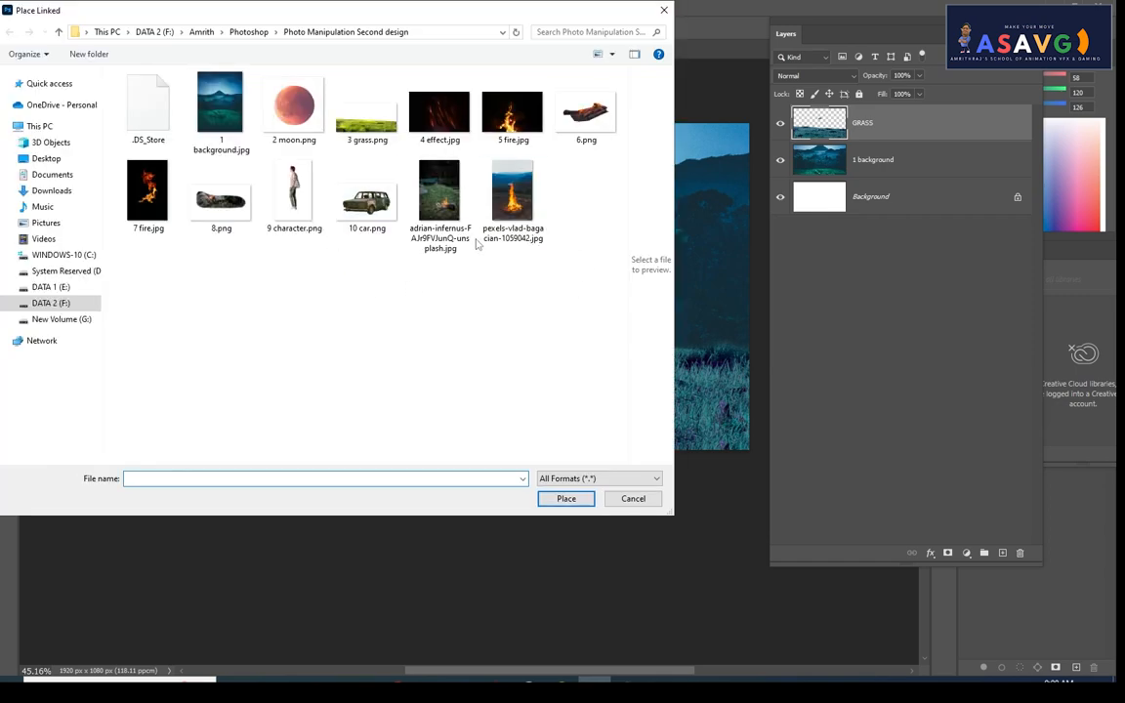
double_click(366, 200)
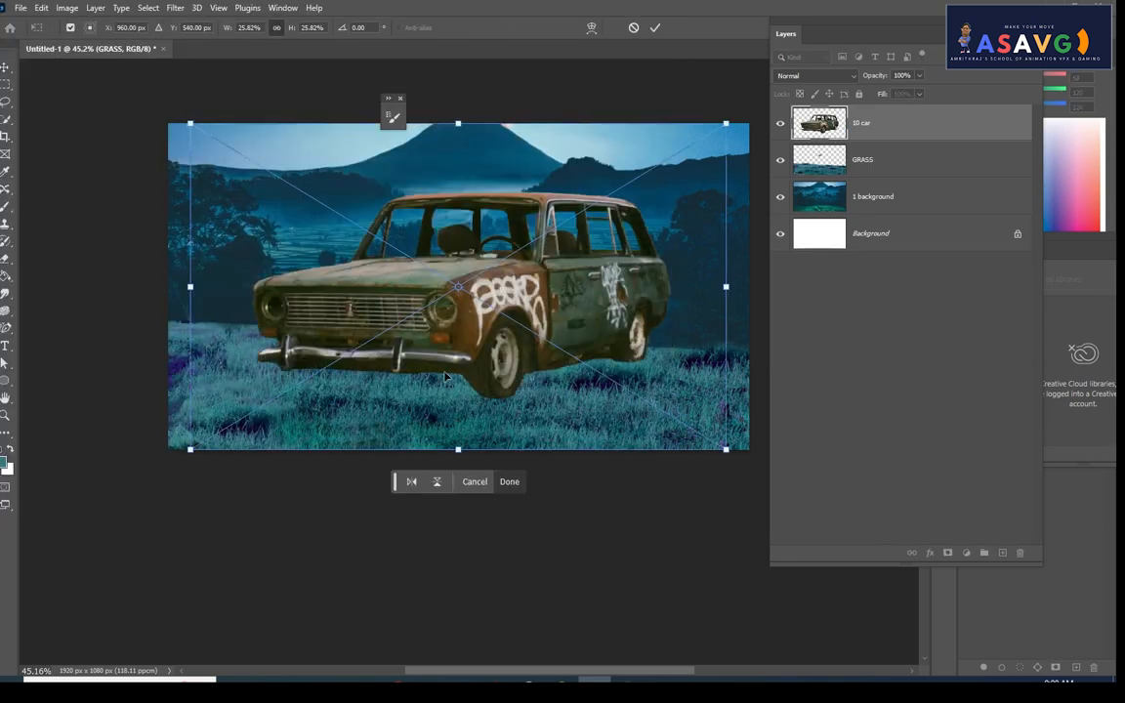
Scale the car to about 18.3% width and 20.8% height and position it on the left foreground grass
drag(444, 286, 360, 342)
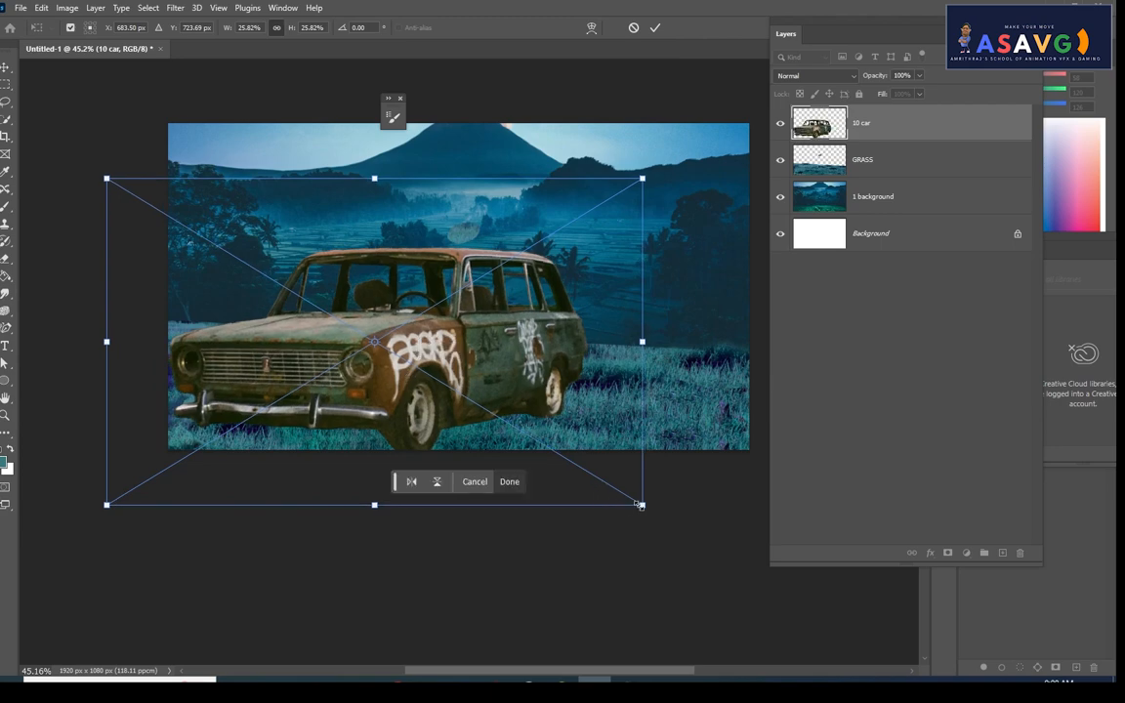
drag(641, 505, 557, 459)
drag(436, 379, 353, 377)
drag(478, 462, 489, 477)
drag(340, 405, 414, 418)
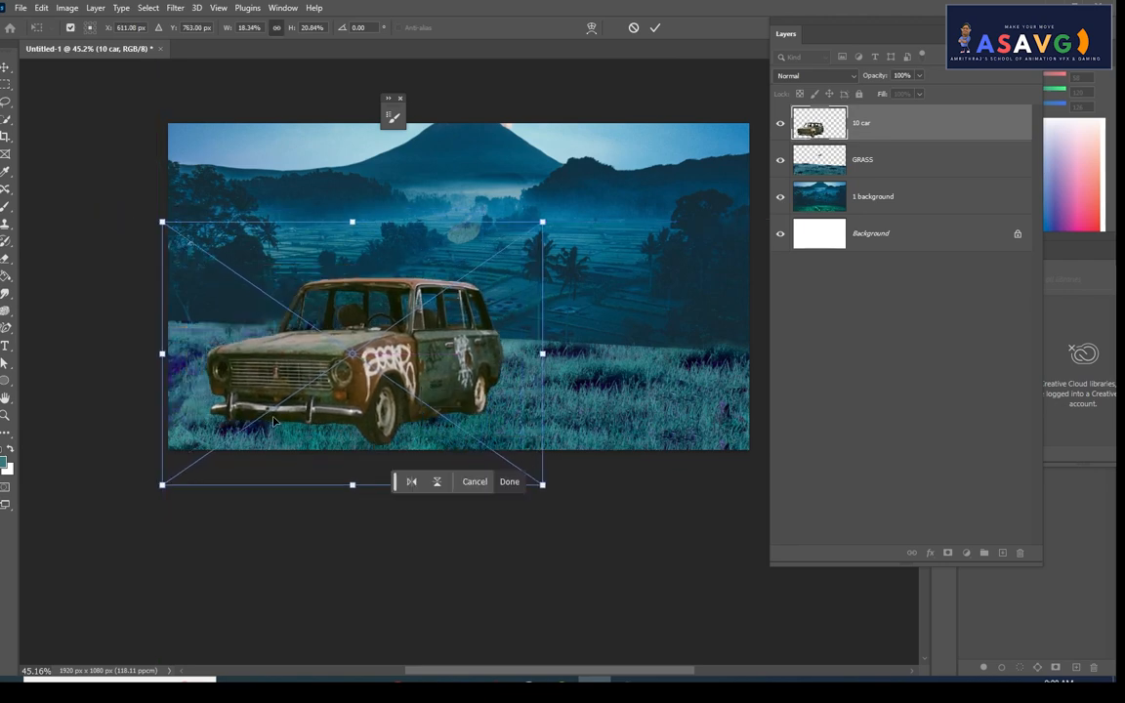
key(Return)
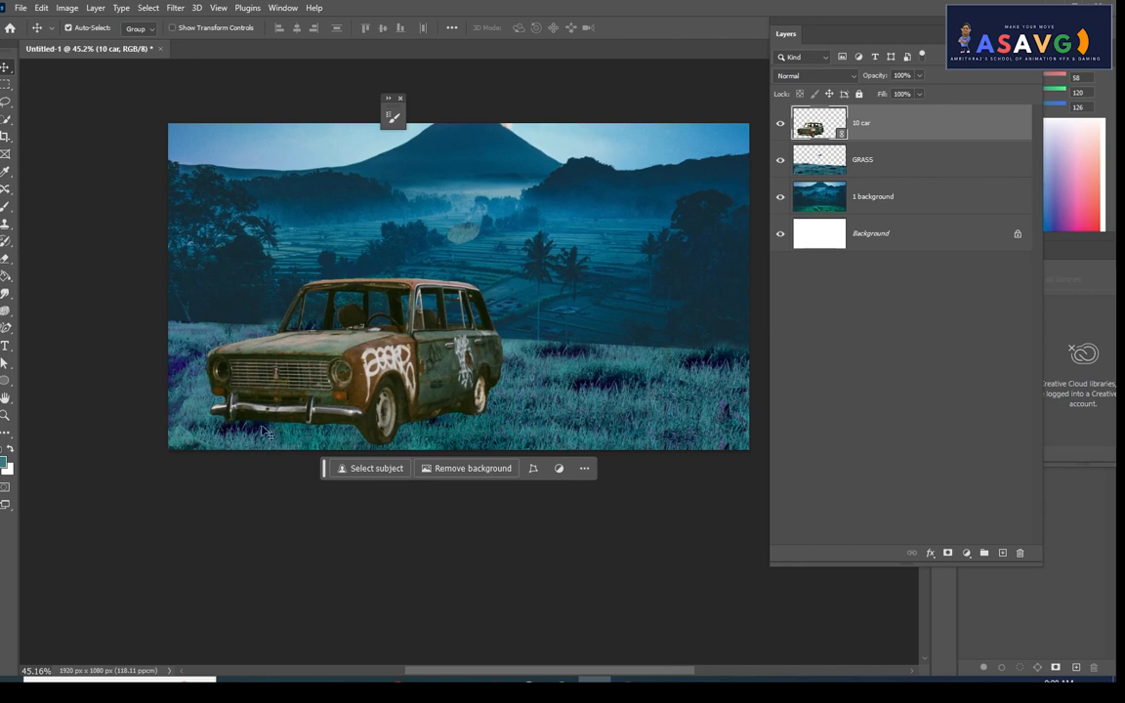
Nudge the car slightly on the grass and rasterize the 10 car layer
scroll(263, 431, up, 1)
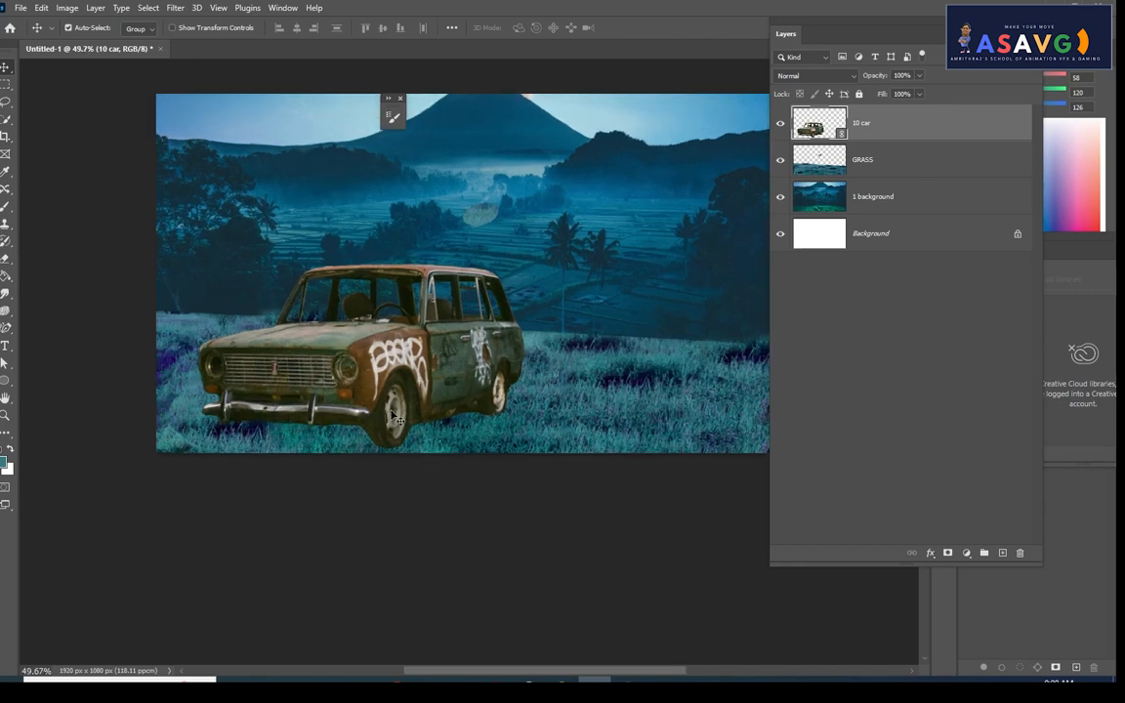
drag(462, 412, 467, 390)
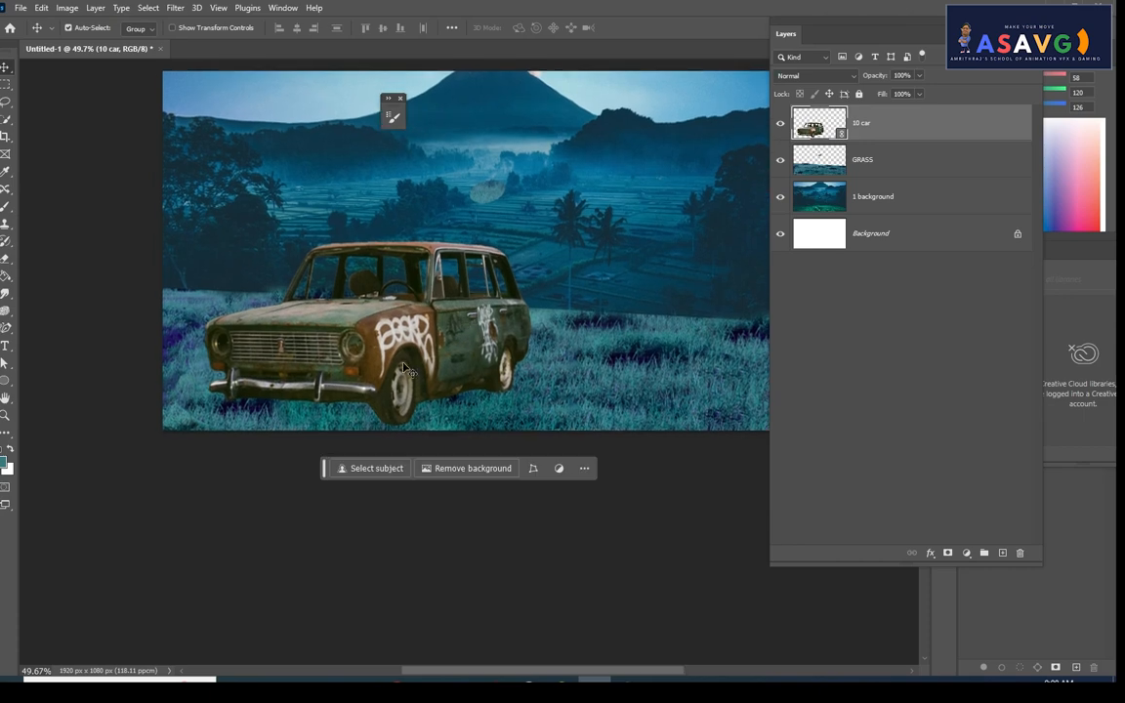
drag(404, 362, 402, 358)
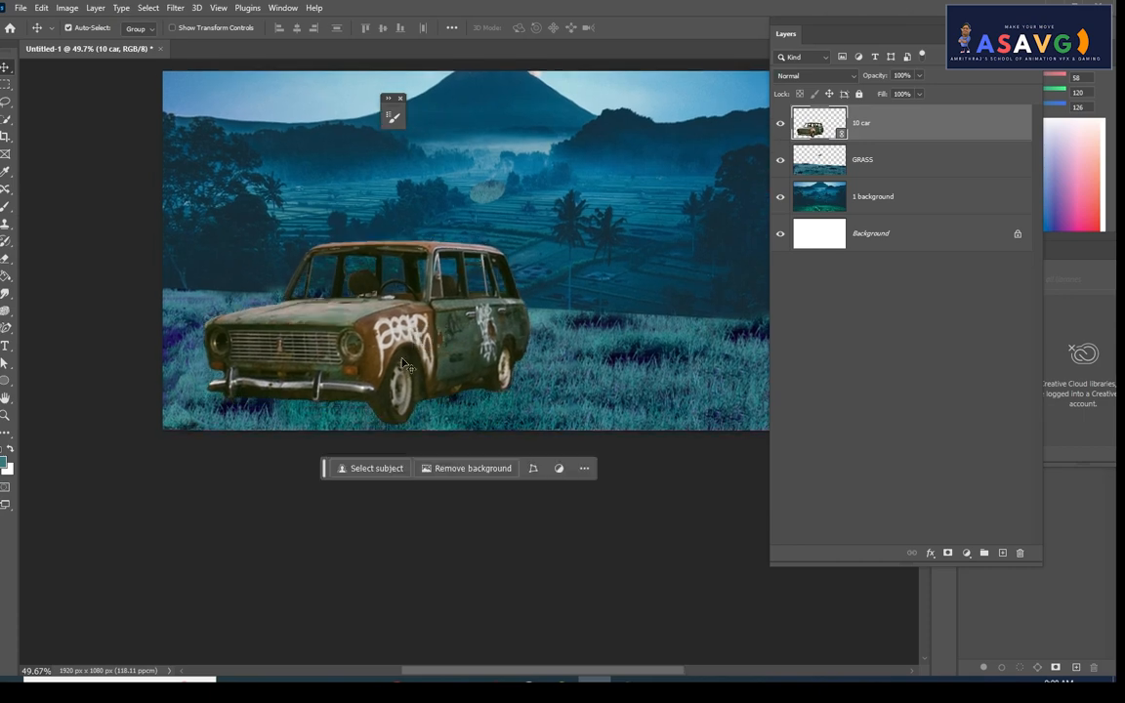
right_click(896, 130)
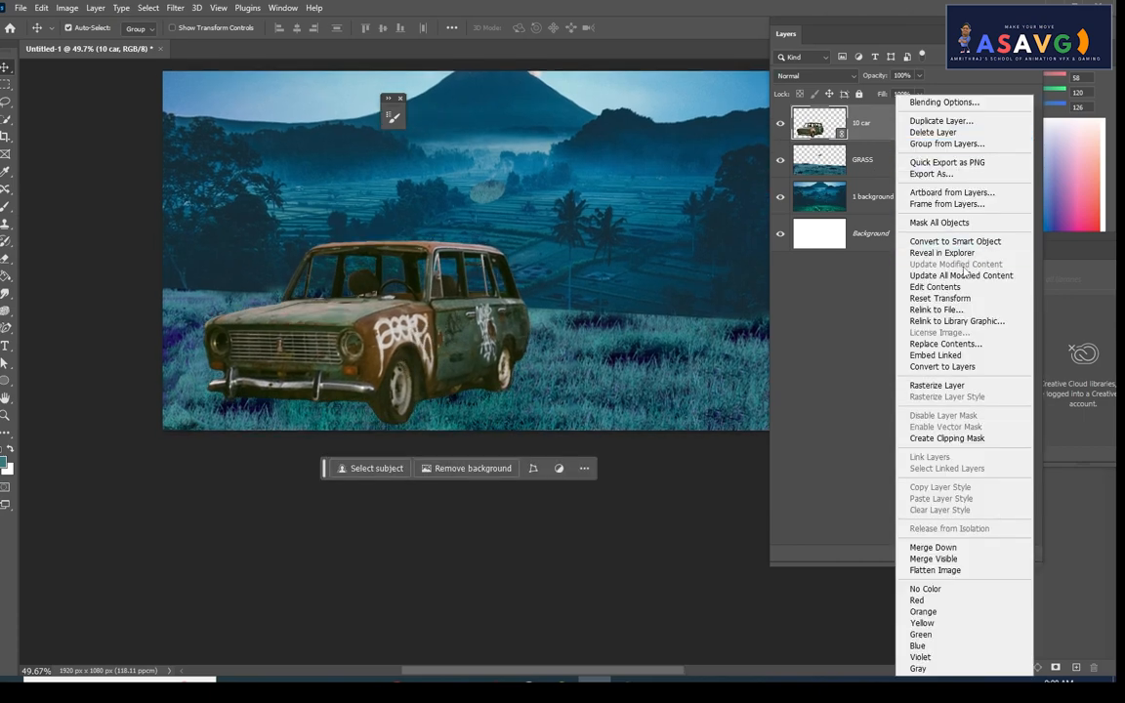
click(931, 386)
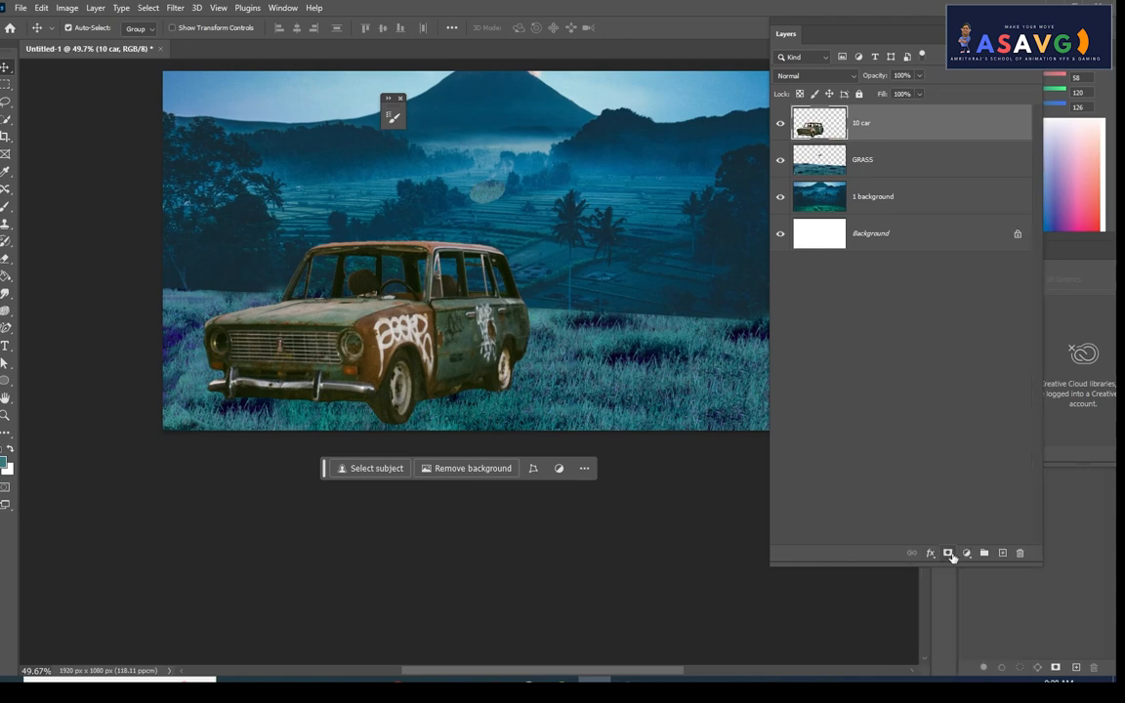
Add a layer mask to the 10 car layer and set up a Soft Round brush at 250 px
click(949, 554)
right_click(7, 208)
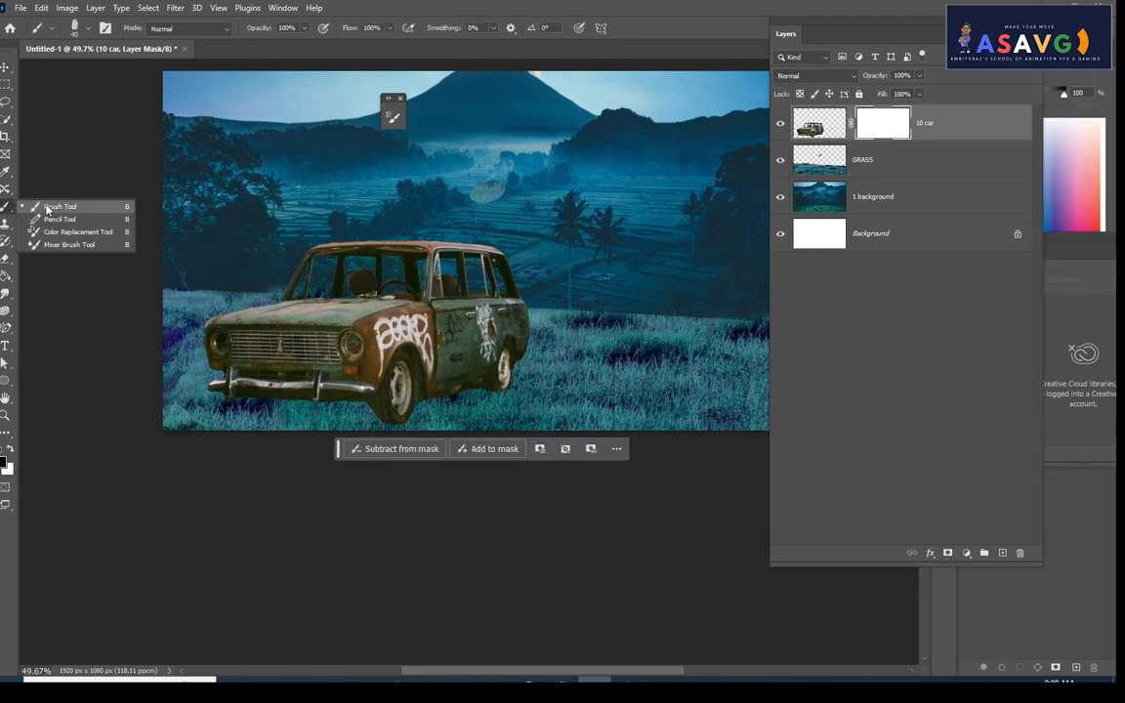
click(44, 206)
click(75, 30)
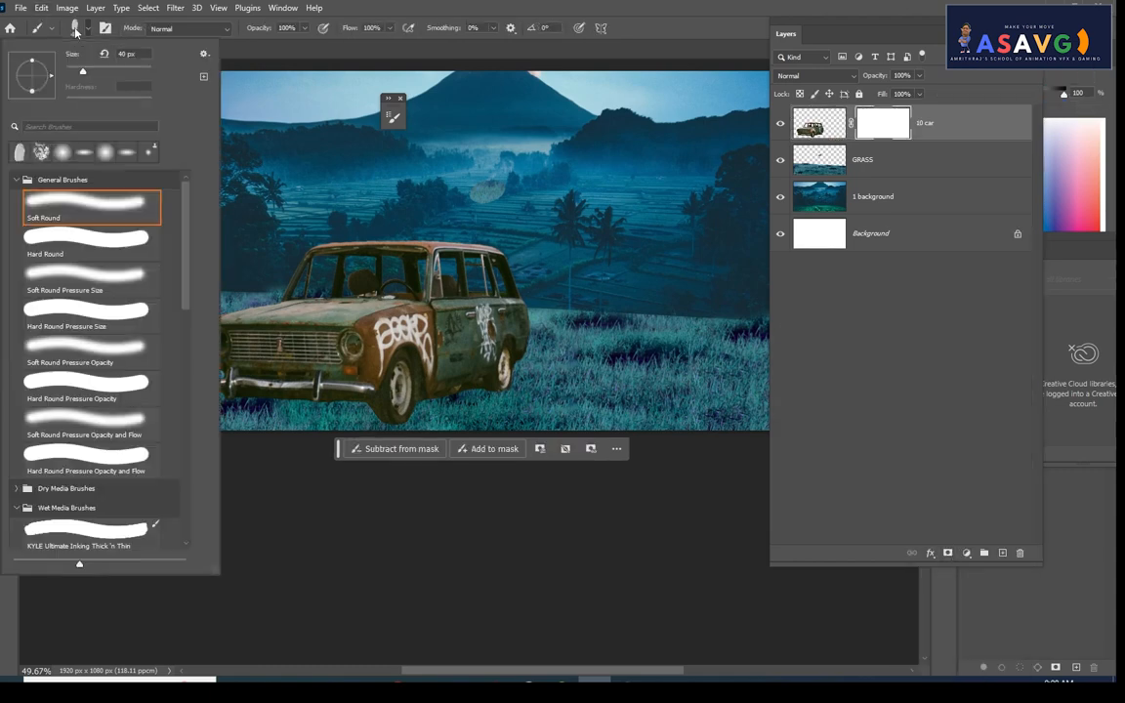
double_click(103, 213)
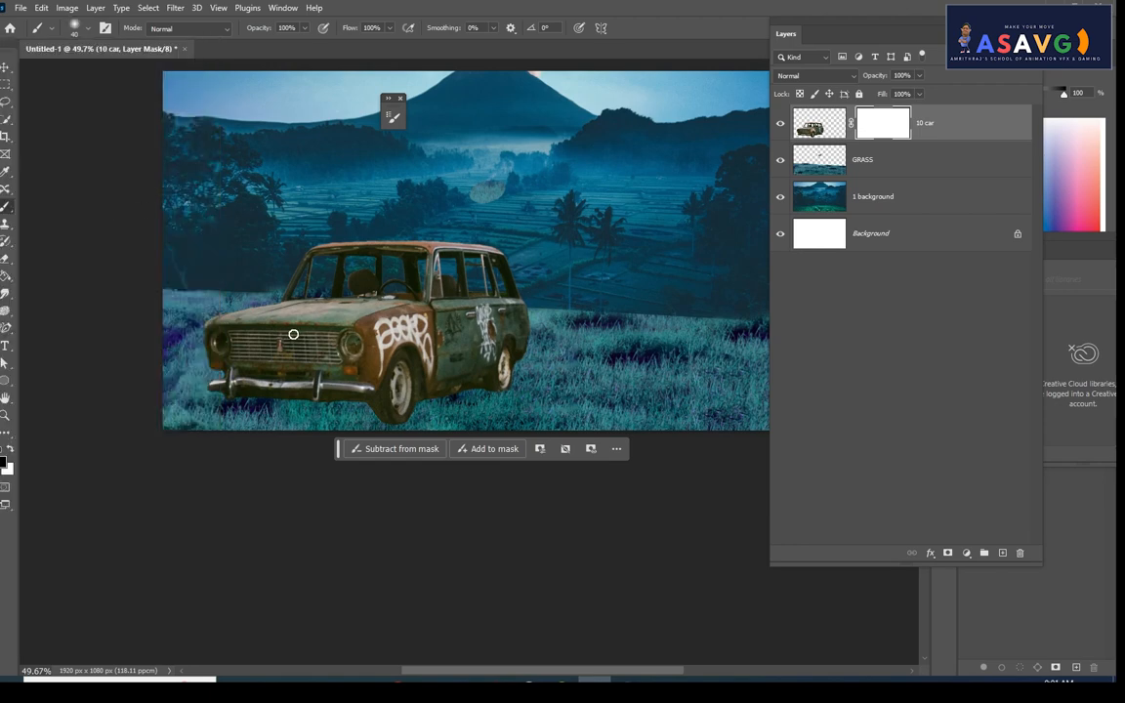
key(bracketright)
key(bracketright)
key(bracketright)
key(bracketright)
Paint the car's mask along the wheels, bumper and underside to blend them into the grass, refining with a 150 px brush
drag(533, 306, 546, 261)
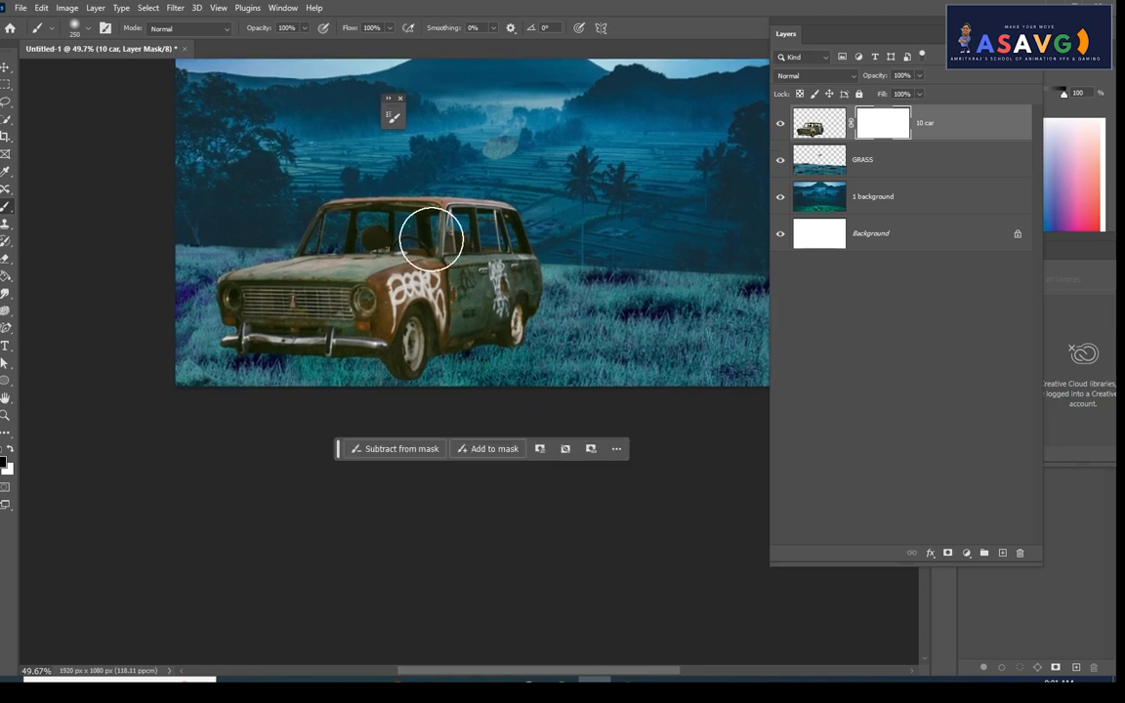
mouse_move(417, 388)
mouse_down()
mouse_move(469, 397)
mouse_move(527, 365)
mouse_up()
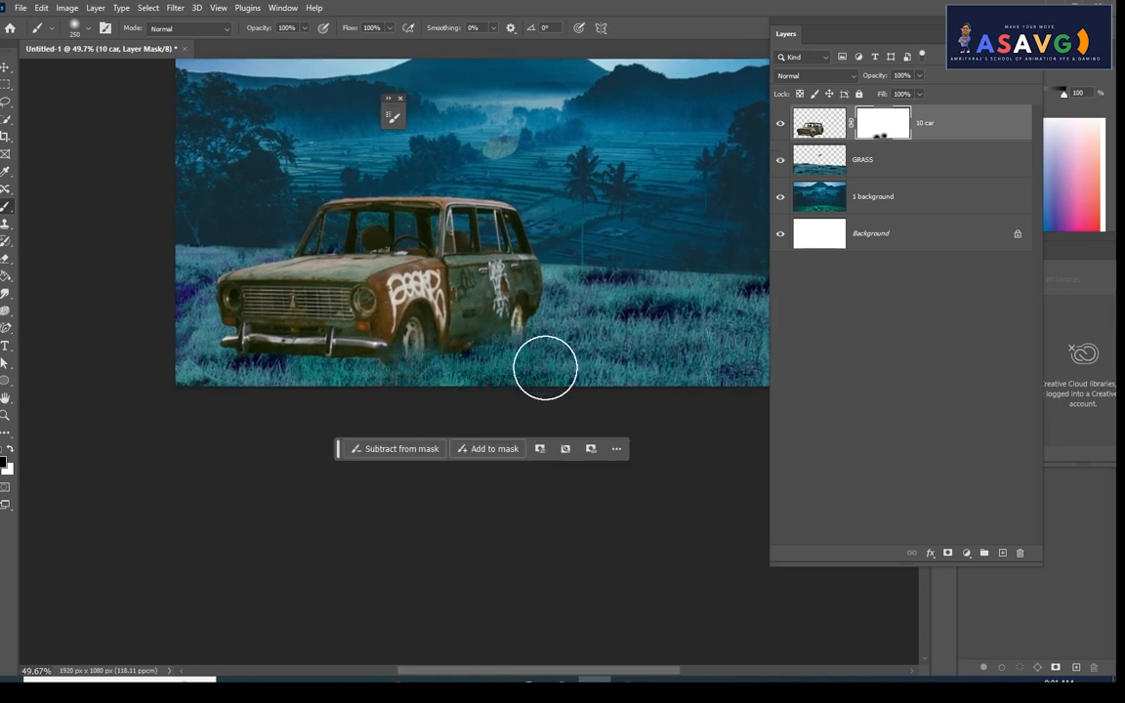
mouse_move(246, 375)
mouse_down()
mouse_move(264, 387)
mouse_move(216, 366)
mouse_move(273, 394)
mouse_move(354, 372)
mouse_move(419, 392)
mouse_up()
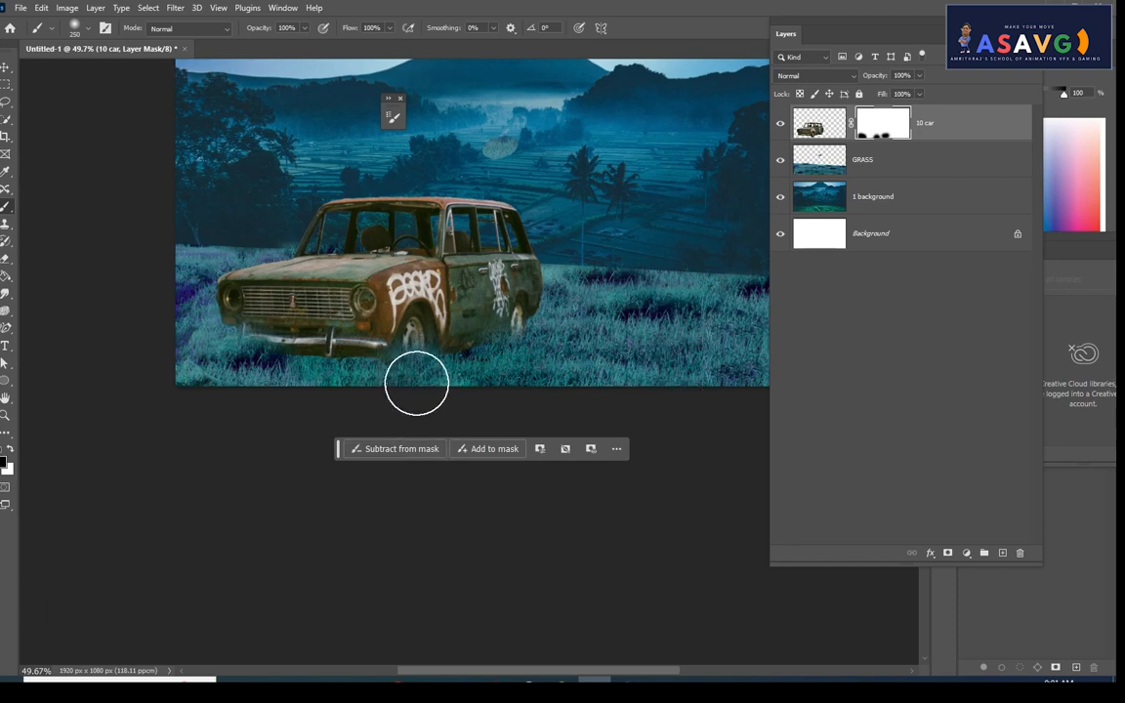
key(bracketleft)
key(bracketleft)
key(bracketleft)
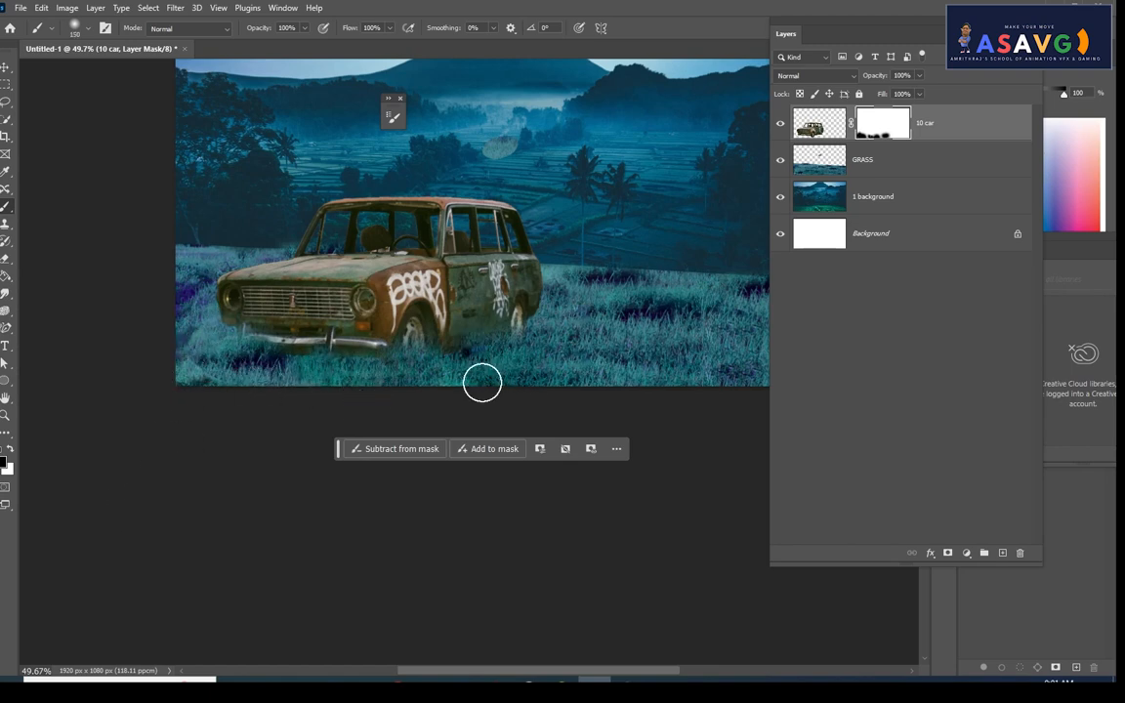
mouse_move(445, 359)
mouse_down()
mouse_move(439, 372)
mouse_move(447, 348)
mouse_move(510, 361)
mouse_up()
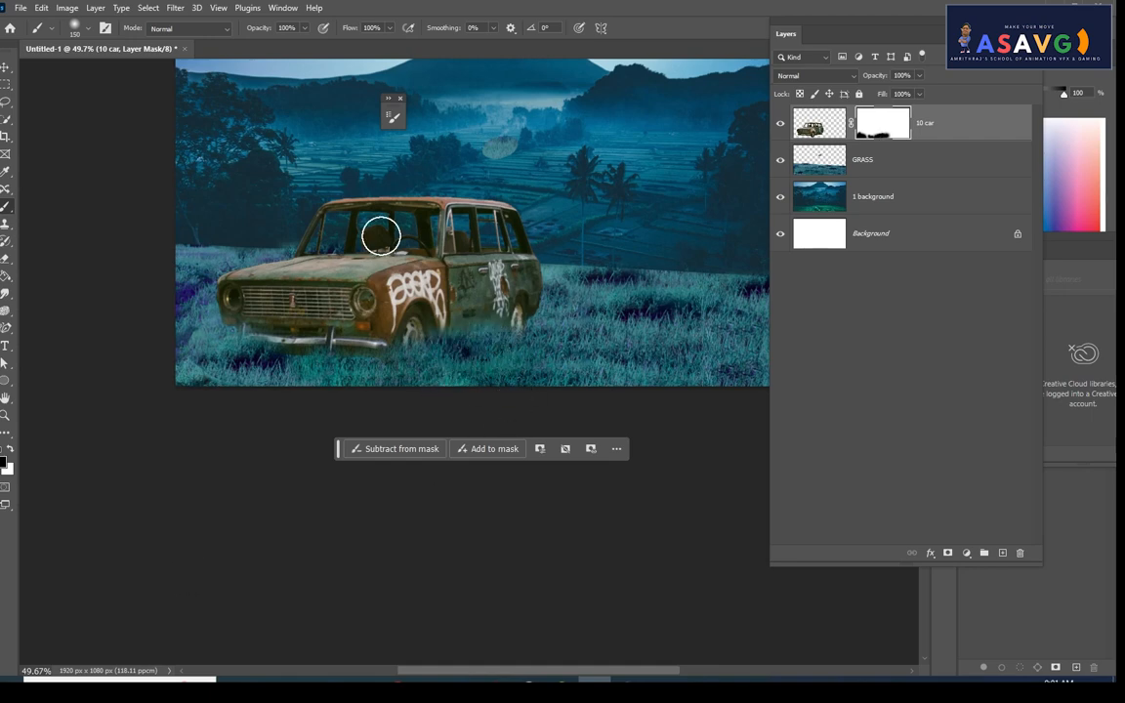
drag(395, 293, 375, 308)
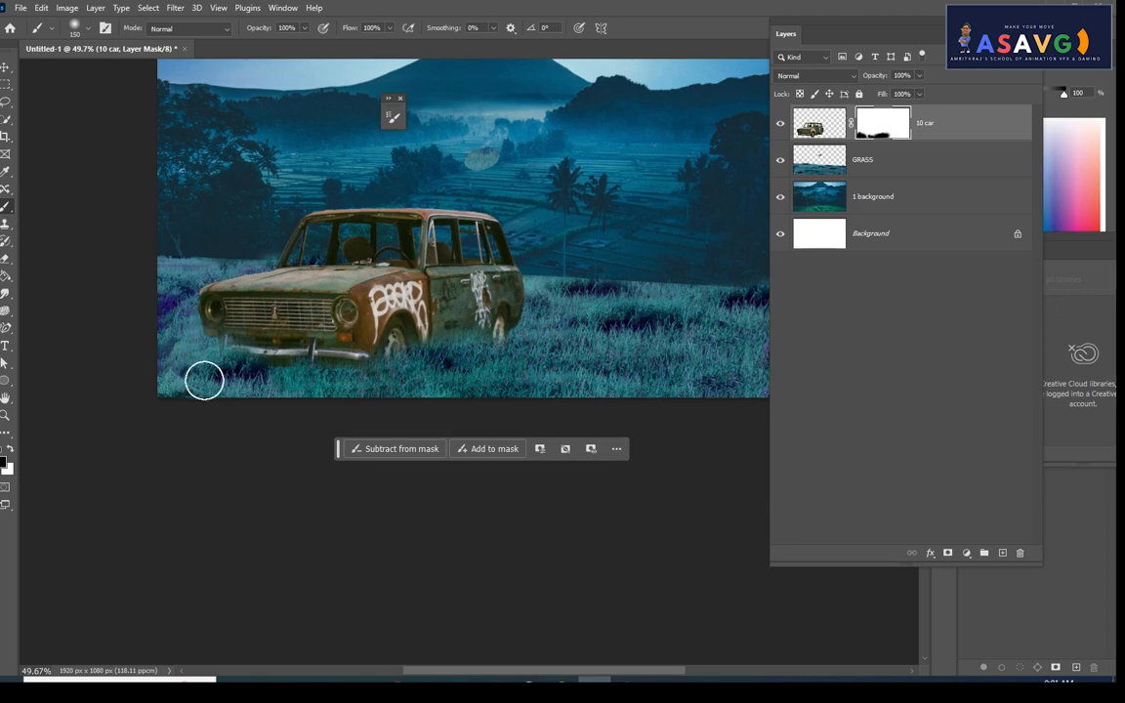
right_click(931, 134)
key(Escape)
Place 6.png as a linked image above the 10 car layer
click(822, 129)
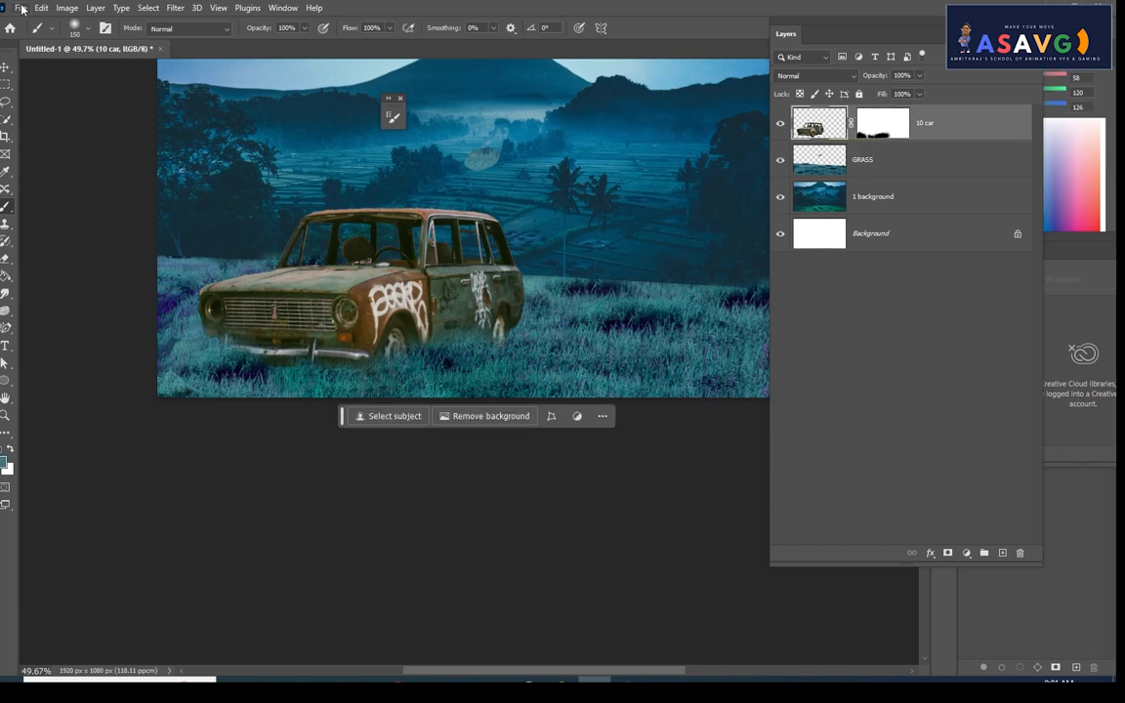
click(21, 8)
click(49, 283)
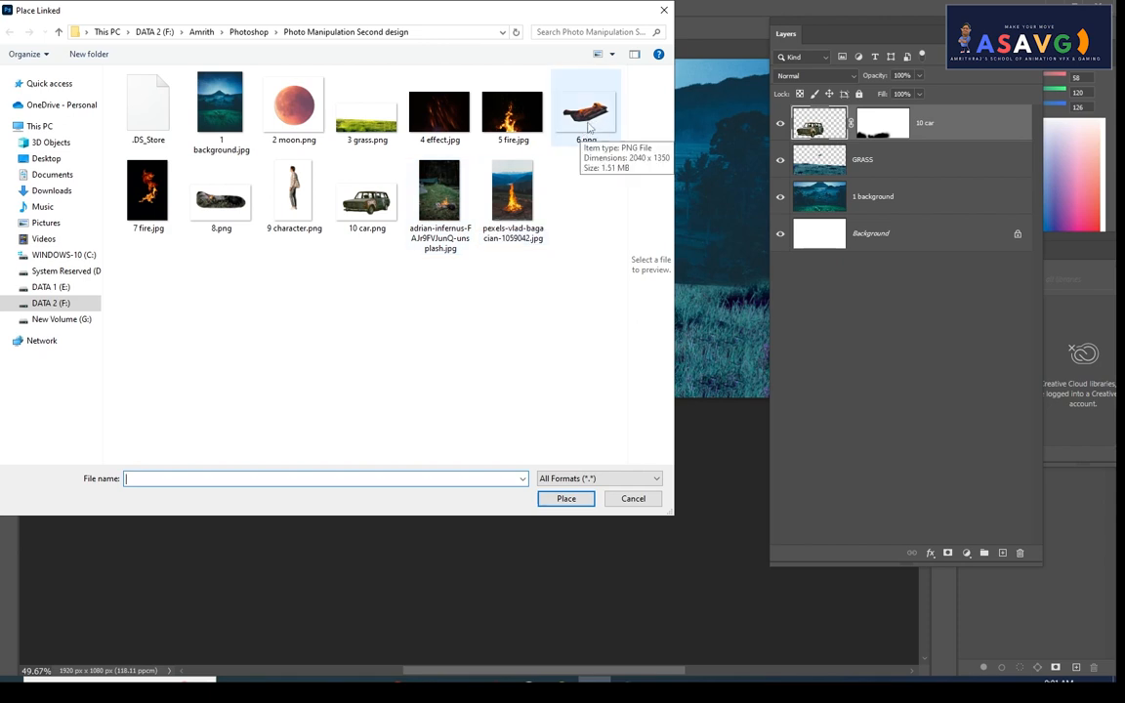
click(590, 116)
click(566, 498)
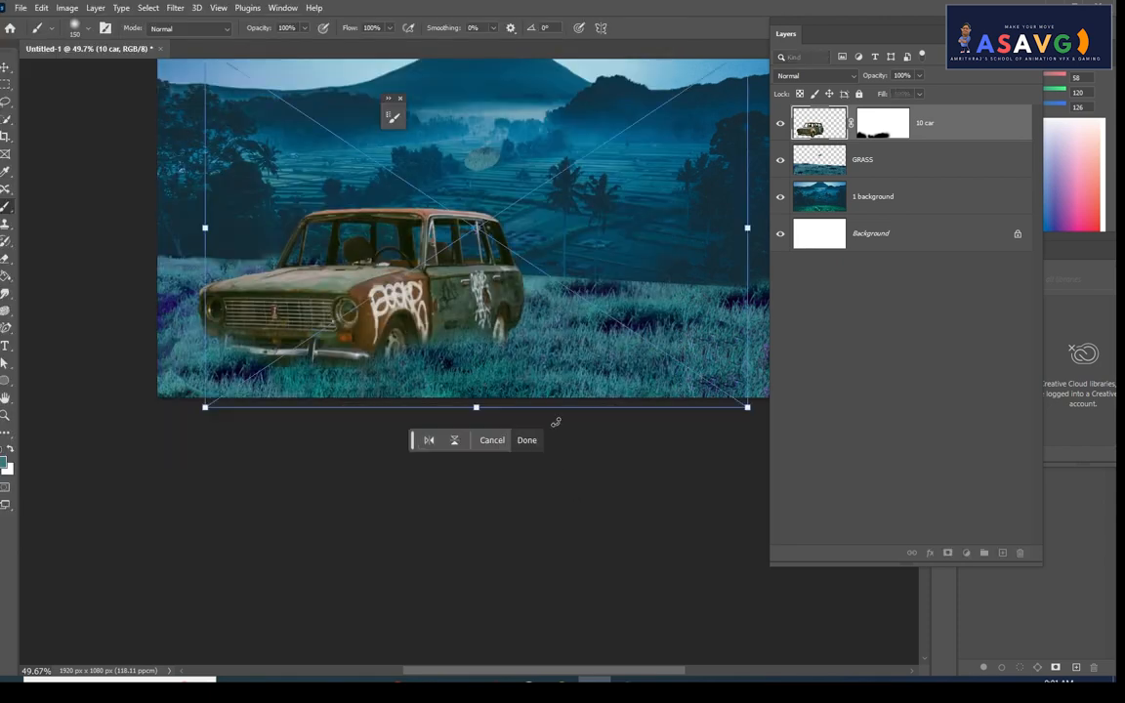
Scale the burning logs to about 8.27% width and 8.84% height and position them on the grass beyond the car's rear
drag(552, 261, 675, 359)
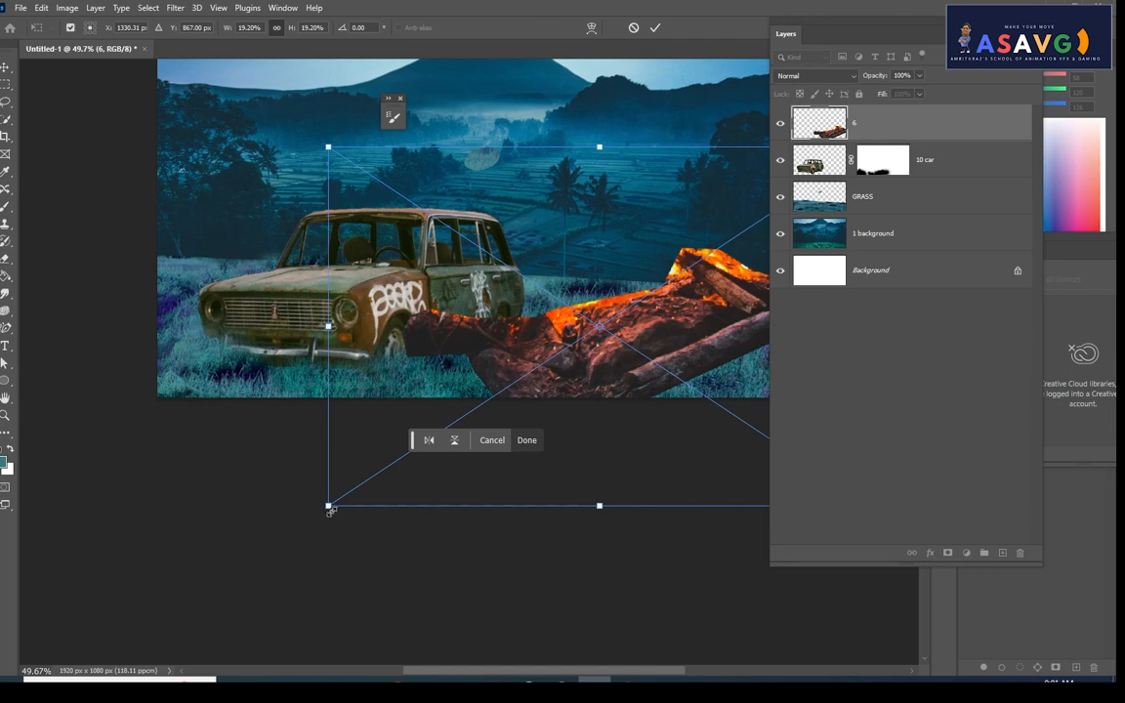
drag(330, 509, 467, 428)
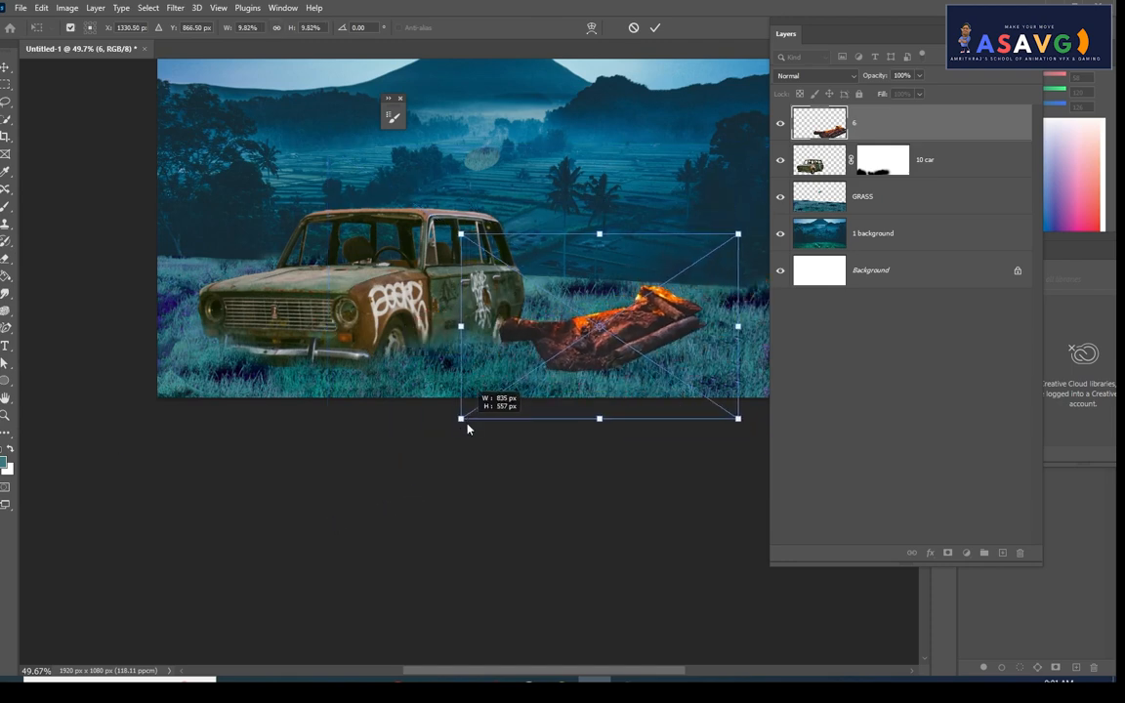
drag(637, 323, 664, 333)
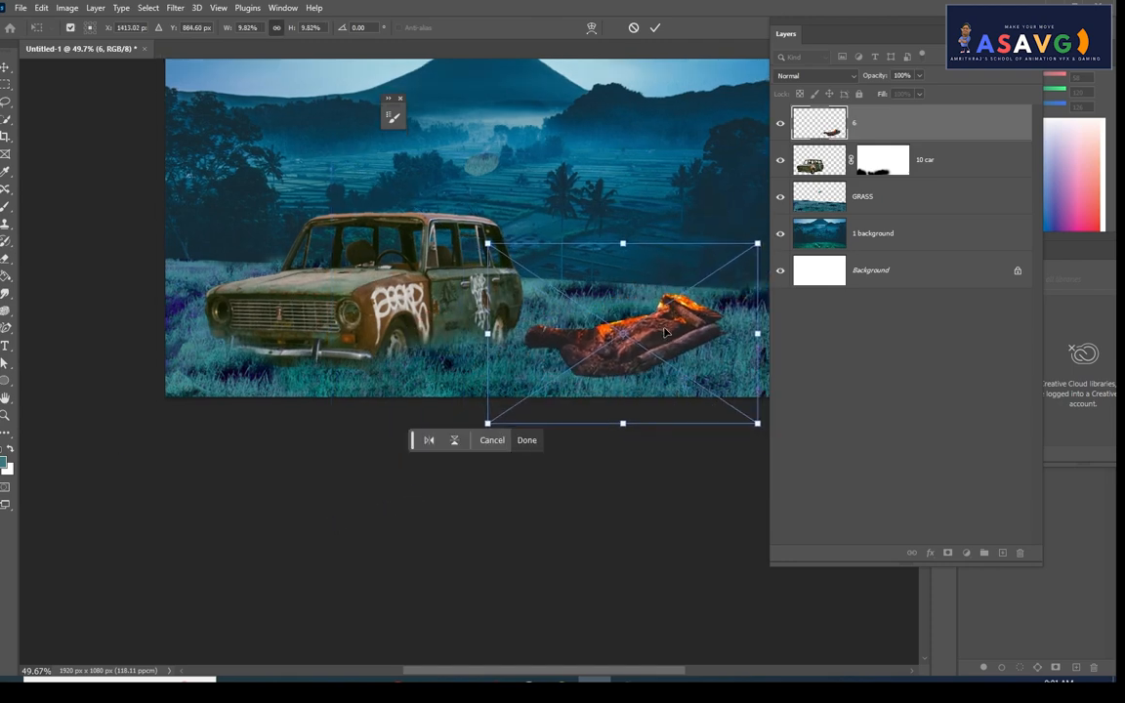
key(ctrl+minus)
drag(602, 353, 601, 337)
drag(668, 389, 649, 372)
drag(564, 282, 564, 262)
drag(598, 327, 610, 353)
key(Return)
Rasterize layer 6 and add a layer mask to it
key(b)
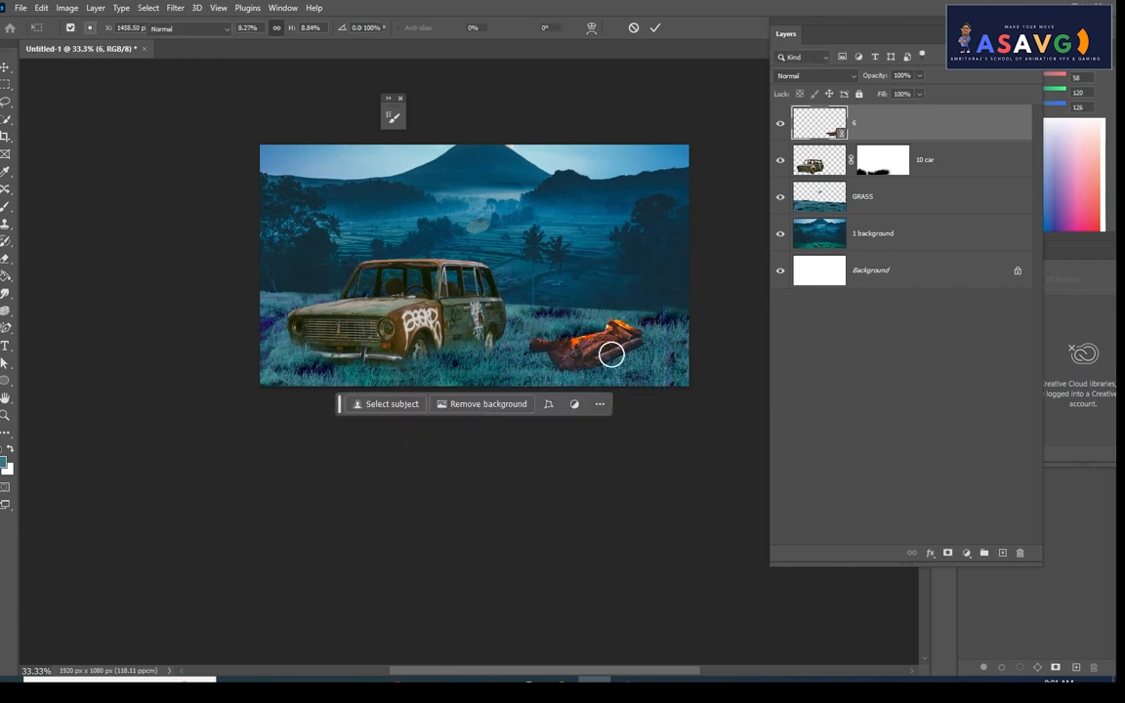
key(ctrl+plus)
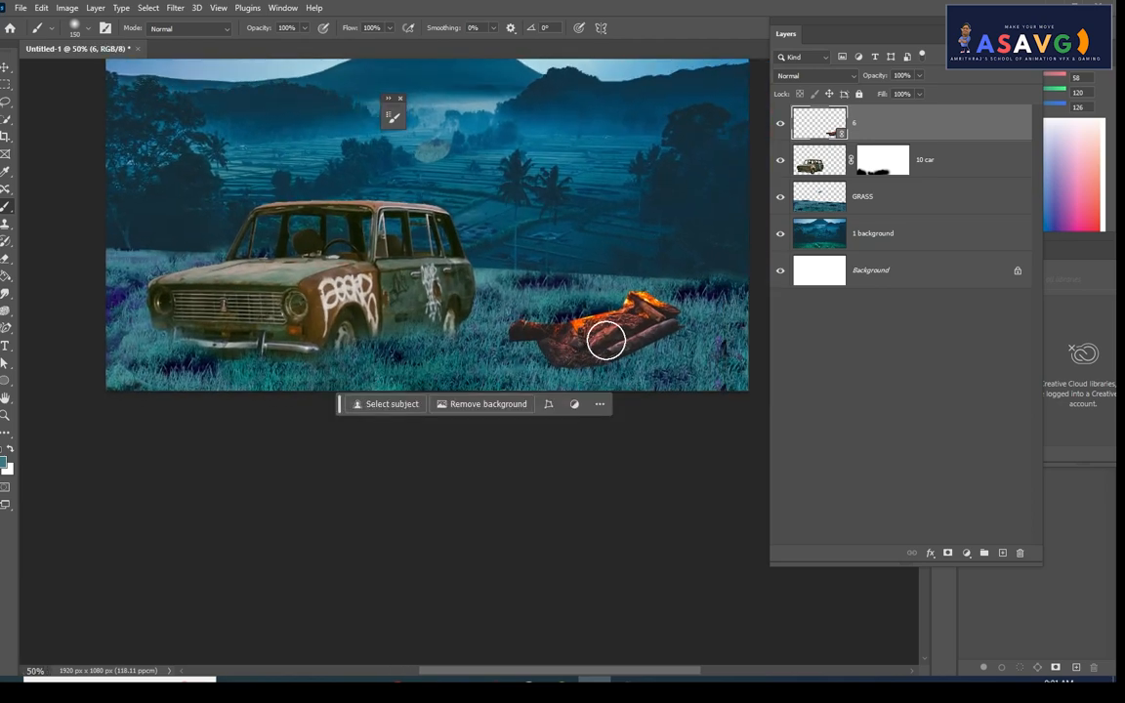
right_click(902, 122)
click(950, 385)
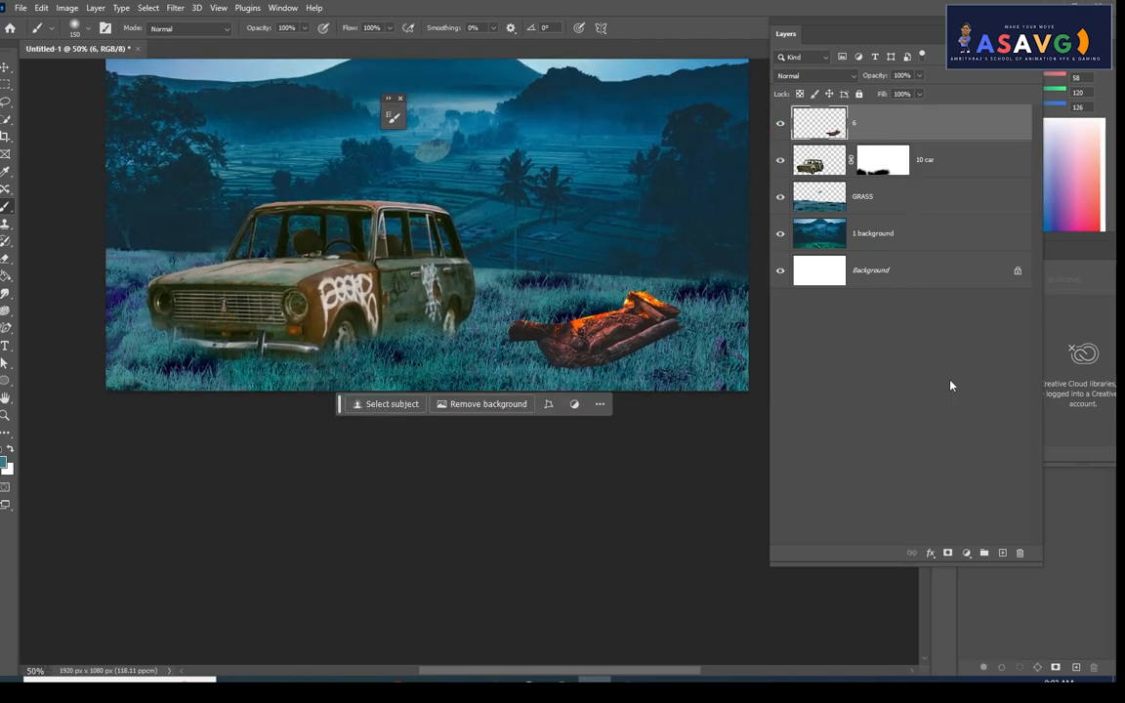
click(947, 554)
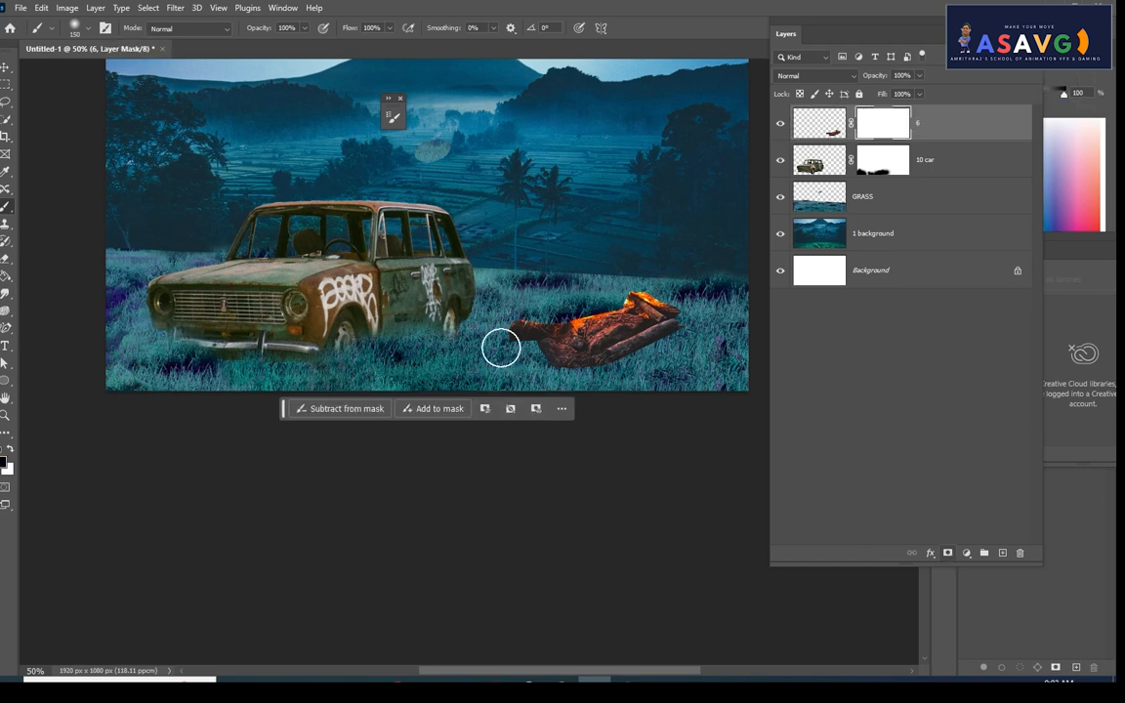
Paint layer 6's mask around the logs with a 150 px brush, reduced to 100 px, to blend their edges into the grass
right_click(5, 211)
click(48, 208)
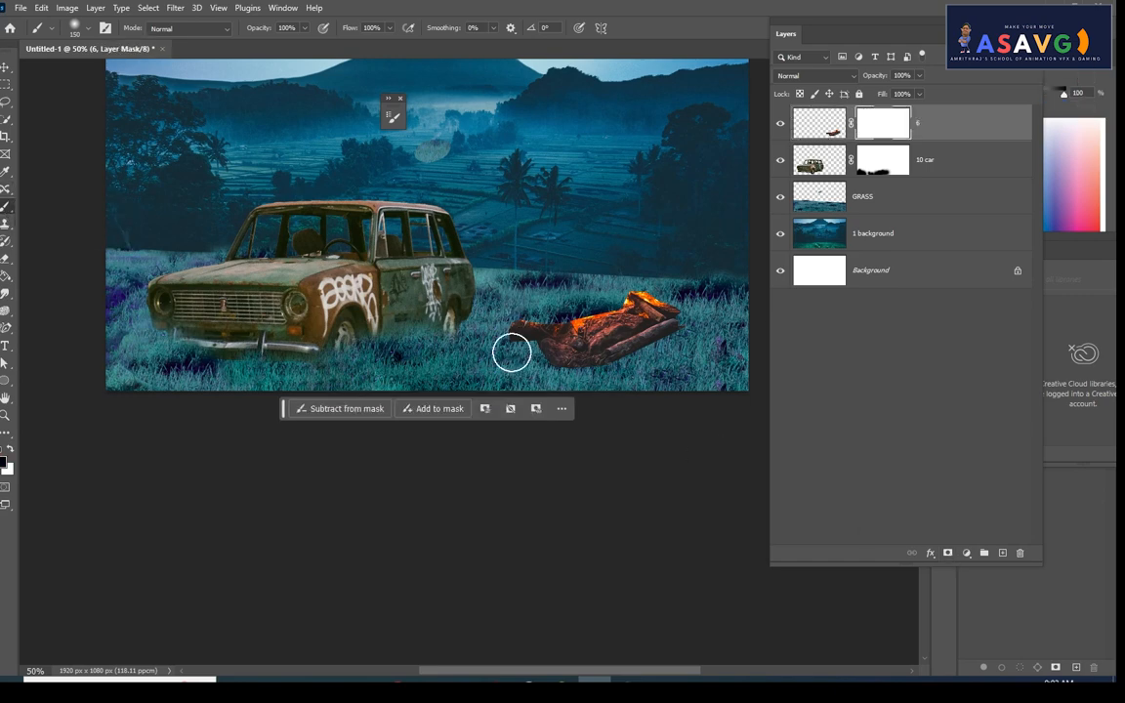
mouse_move(518, 357)
mouse_down()
mouse_move(601, 373)
mouse_move(532, 374)
mouse_move(582, 380)
mouse_move(654, 368)
mouse_move(635, 356)
mouse_move(702, 333)
mouse_move(677, 274)
mouse_move(517, 305)
mouse_move(523, 337)
mouse_move(466, 388)
mouse_move(493, 392)
mouse_move(541, 361)
mouse_move(578, 367)
mouse_move(689, 341)
mouse_move(728, 373)
mouse_move(564, 266)
mouse_move(587, 302)
mouse_move(583, 281)
mouse_move(599, 299)
mouse_move(595, 283)
mouse_move(610, 279)
mouse_move(633, 301)
mouse_move(645, 264)
mouse_up()
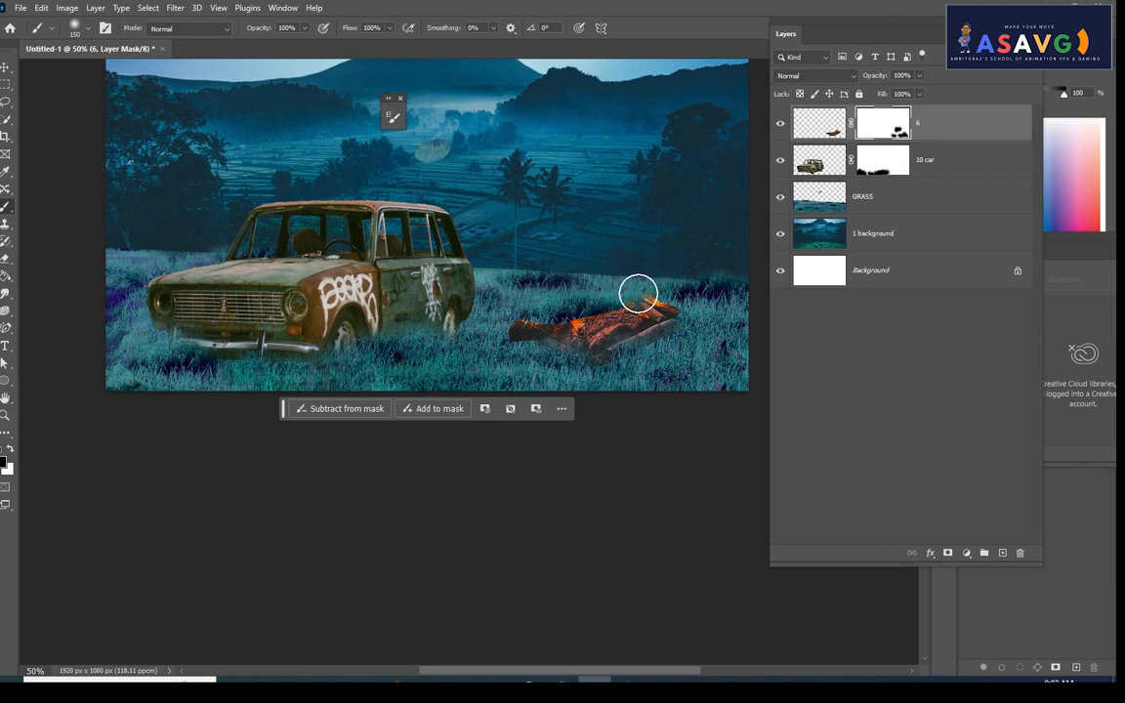
key(bracketleft)
Place 7 fire.jpg as a linked image and position its flames over the logs
click(20, 7)
click(65, 261)
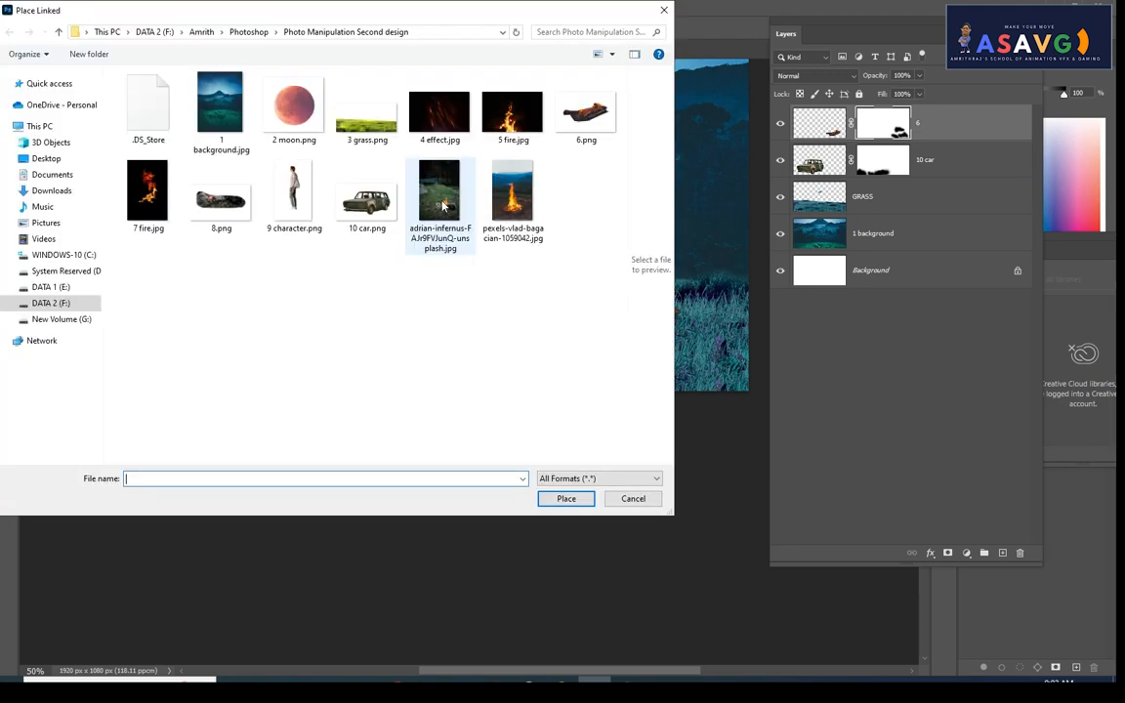
double_click(163, 200)
drag(487, 316, 650, 348)
key(Return)
key(b)
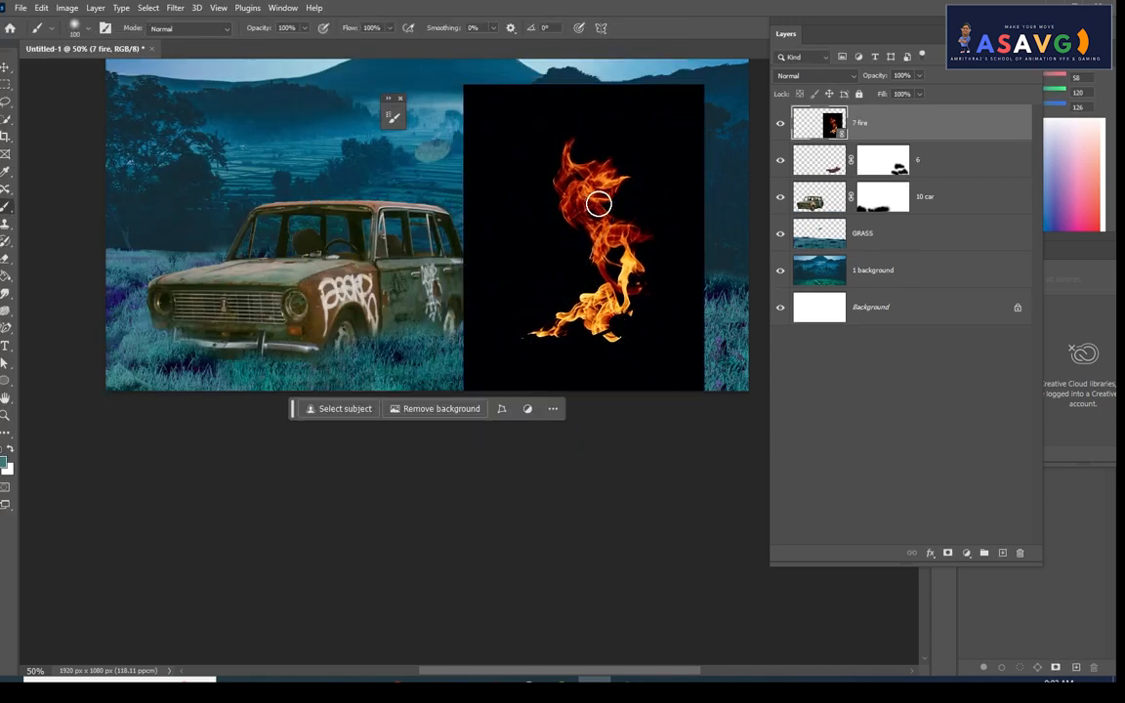
Rasterize the 7 fire layer and set its blend mode to Screen
right_click(937, 136)
click(1013, 387)
click(815, 75)
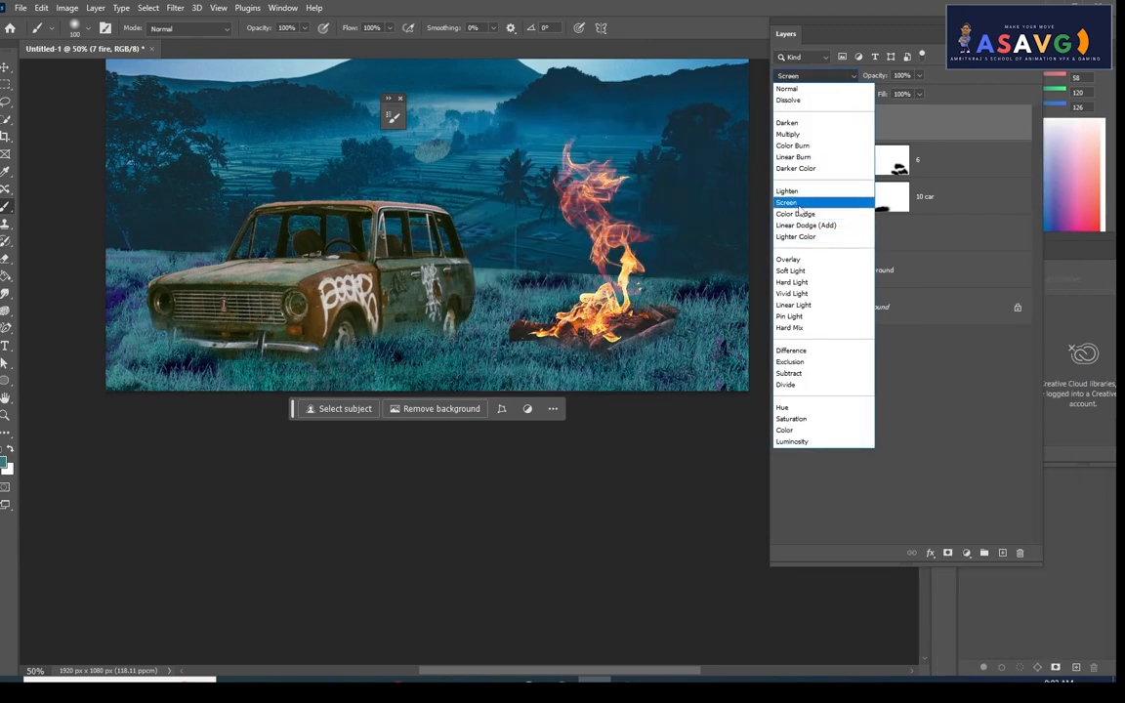
click(798, 204)
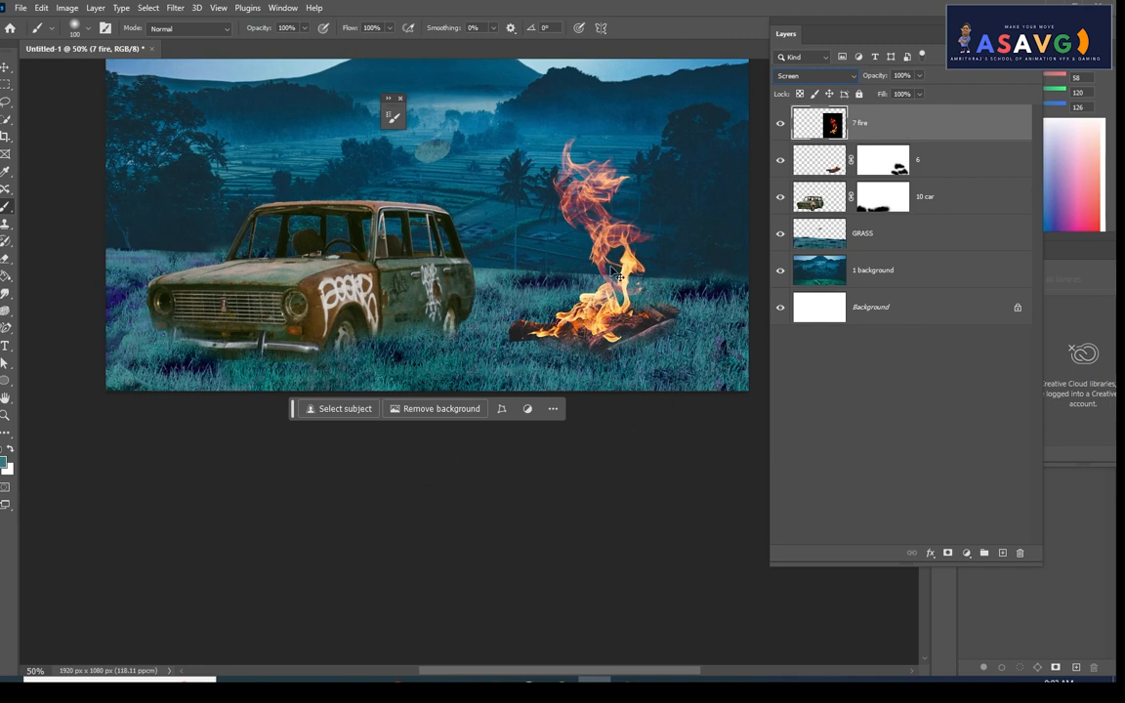
Add a layer mask to the 7 fire layer and paint out the lower edges of the flames over the logs
key(ctrl+plus)
drag(629, 359, 549, 318)
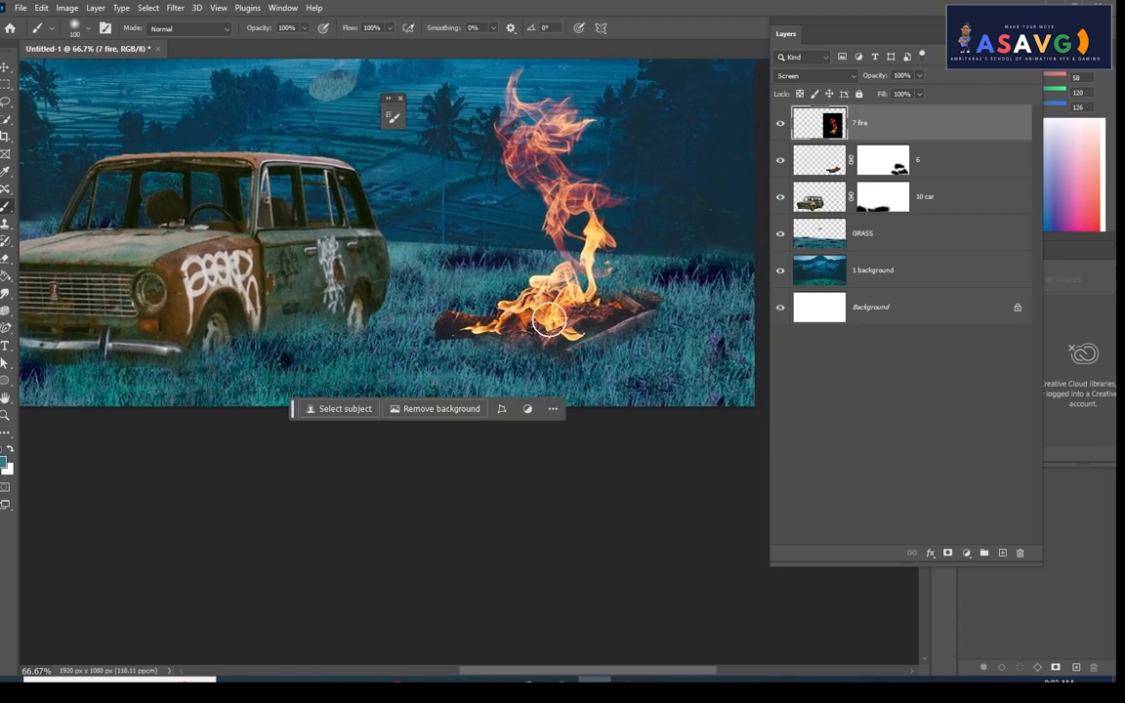
click(946, 553)
mouse_move(485, 338)
mouse_down()
mouse_move(461, 343)
mouse_move(570, 360)
mouse_move(607, 324)
mouse_move(587, 332)
mouse_up()
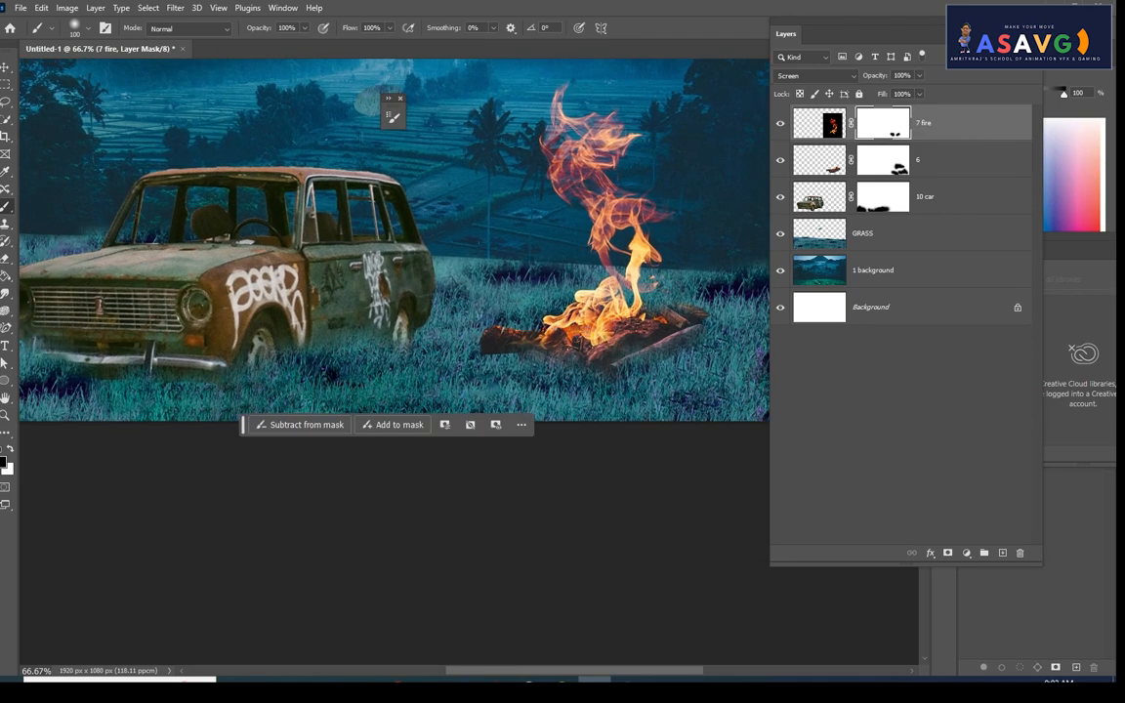
Place 5 fire.jpg as a linked image and move it over the campfire
click(19, 10)
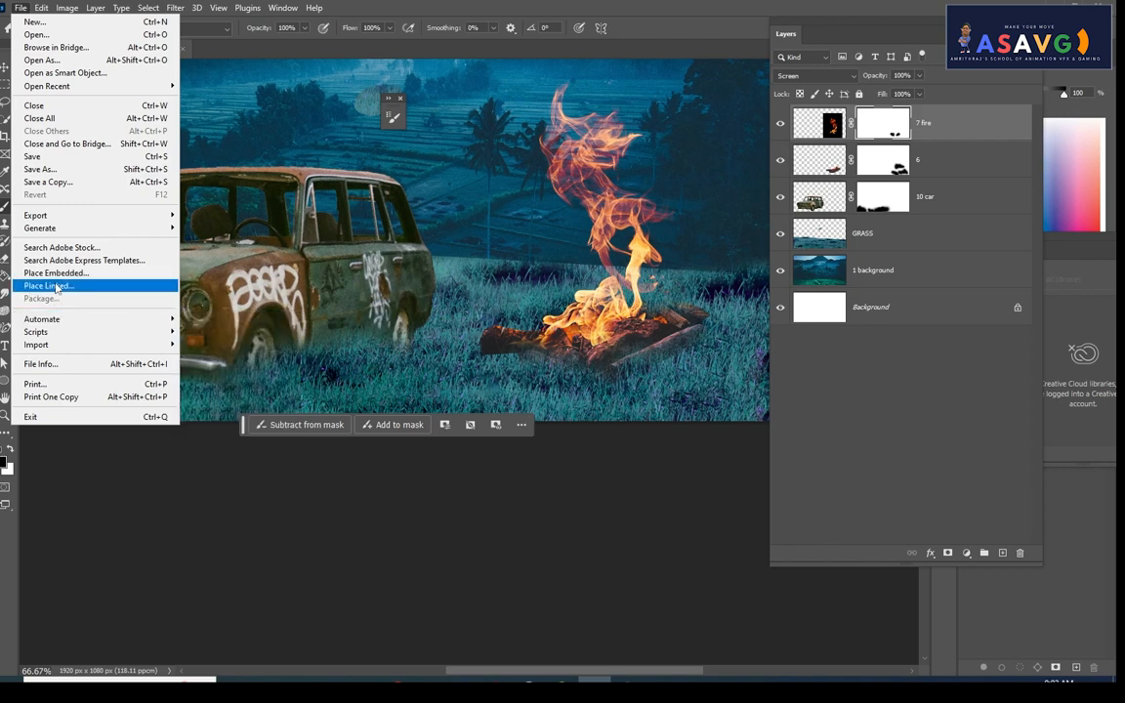
click(54, 283)
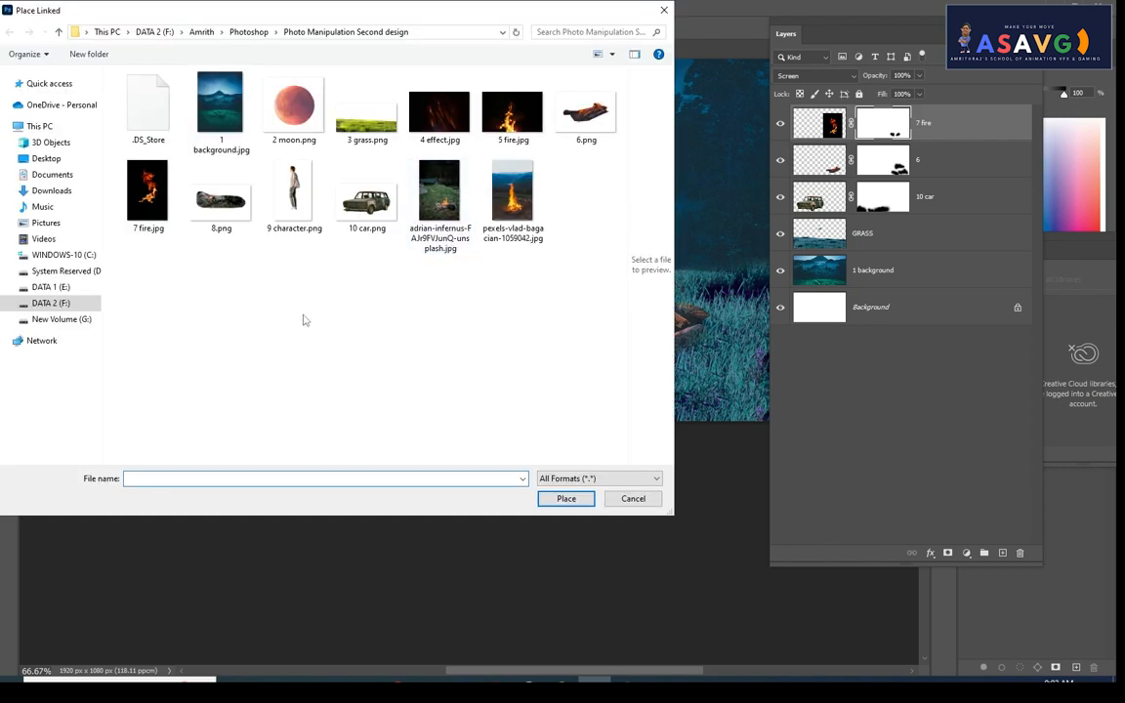
double_click(512, 116)
drag(514, 359, 672, 293)
key(ctrl+minus)
key(ctrl+minus)
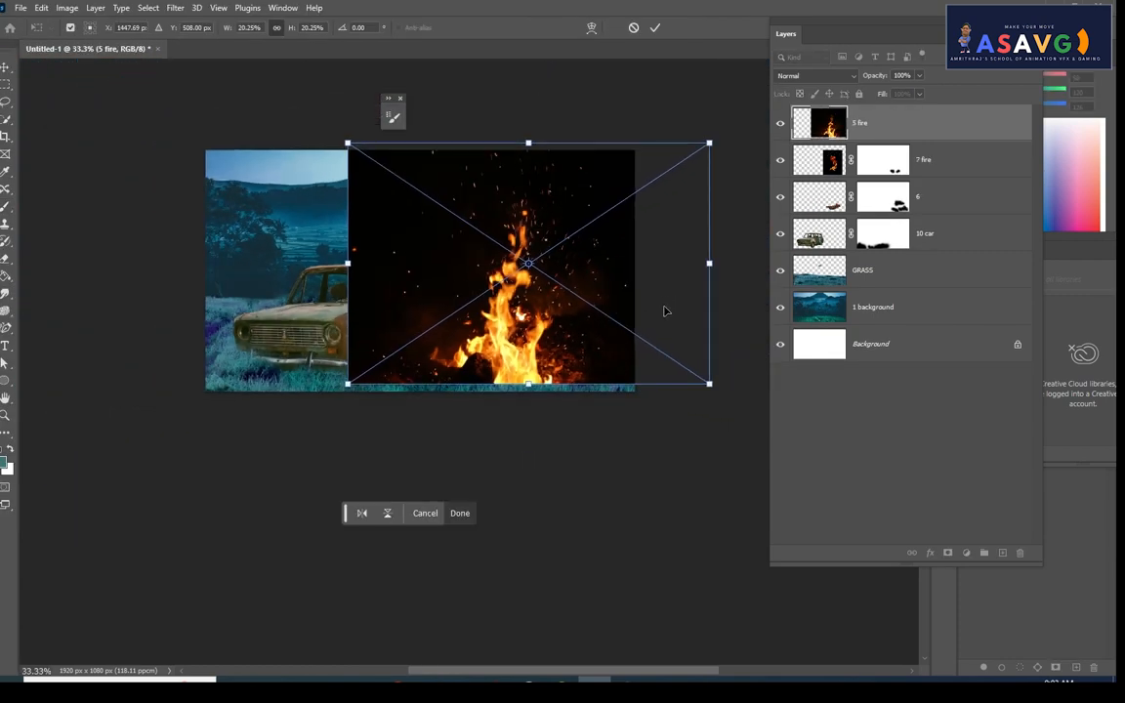
Scale the 5 fire image to about 10.74% width and 14.57% height and align its flames with the logs
drag(713, 397, 624, 349)
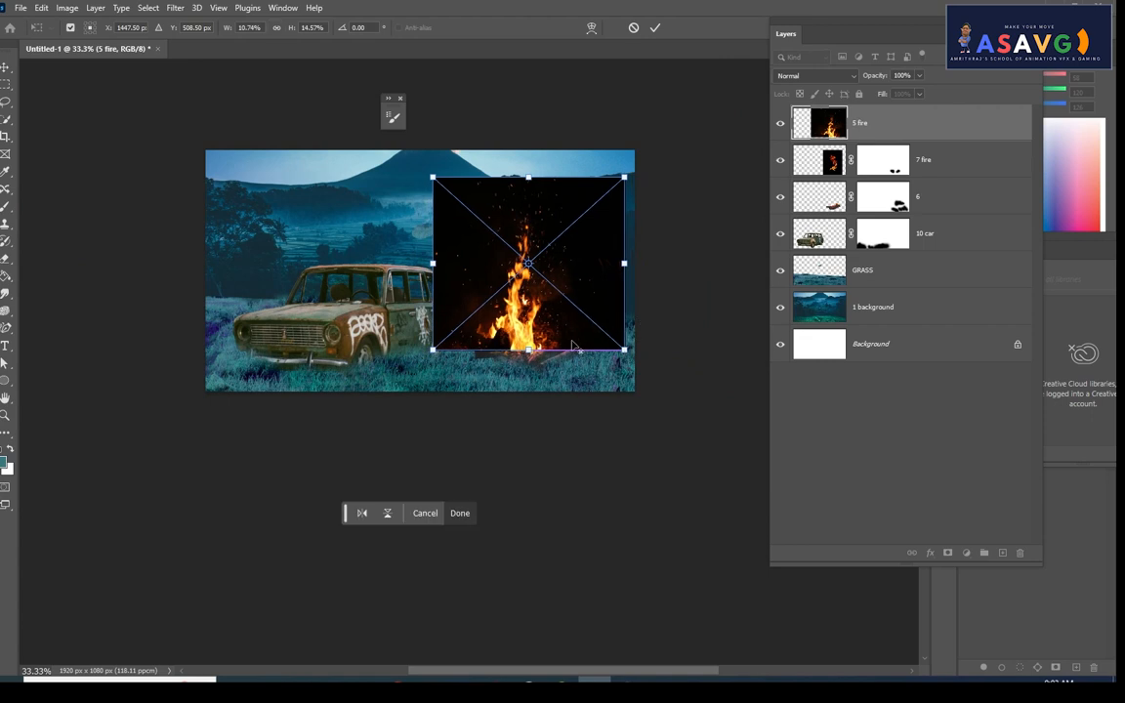
drag(552, 333, 563, 333)
key(Return)
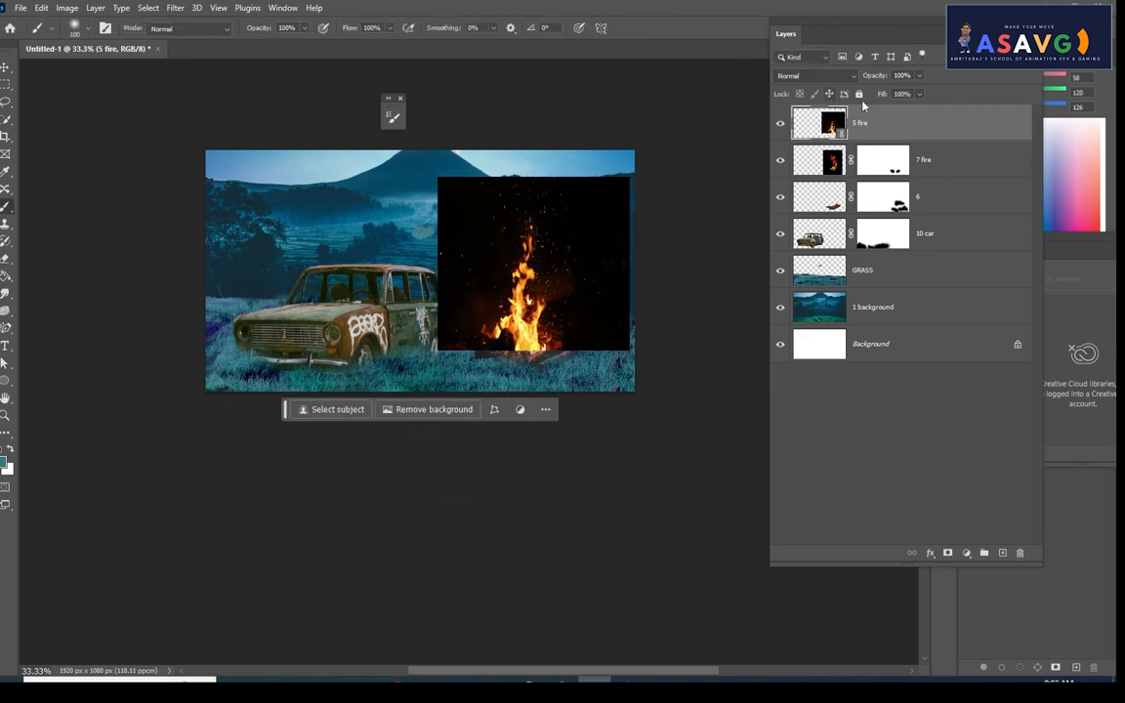
Rasterize the 5 fire layer and set its blend mode to Screen
right_click(907, 118)
click(949, 385)
click(800, 75)
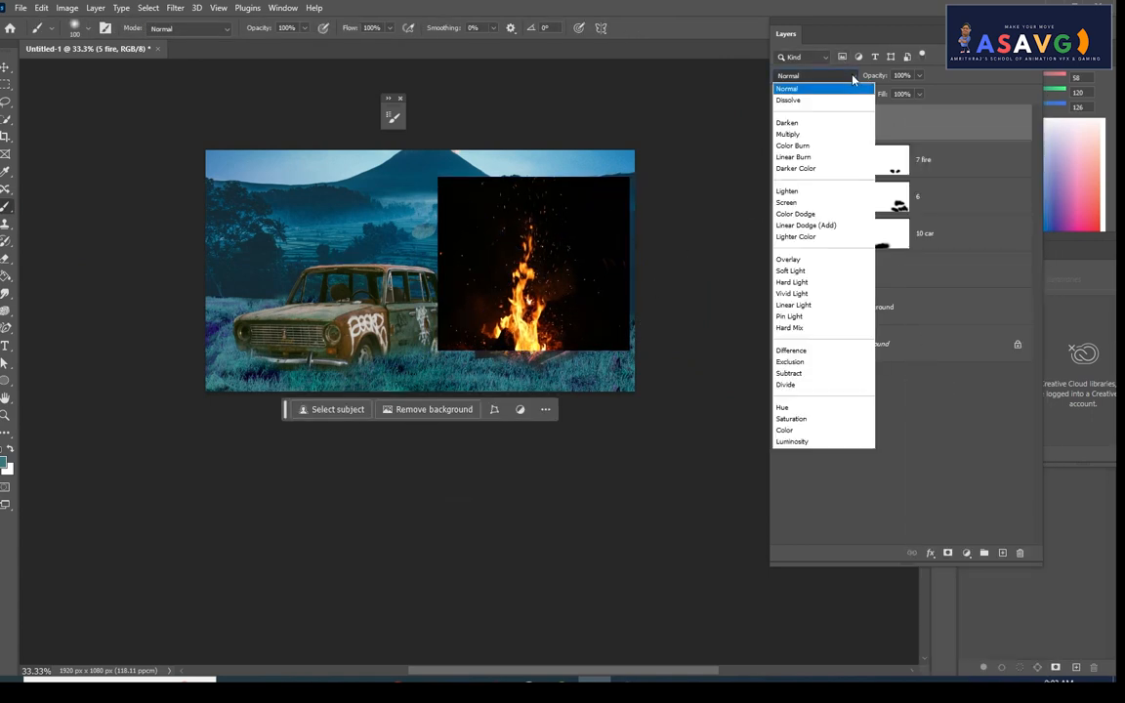
click(803, 203)
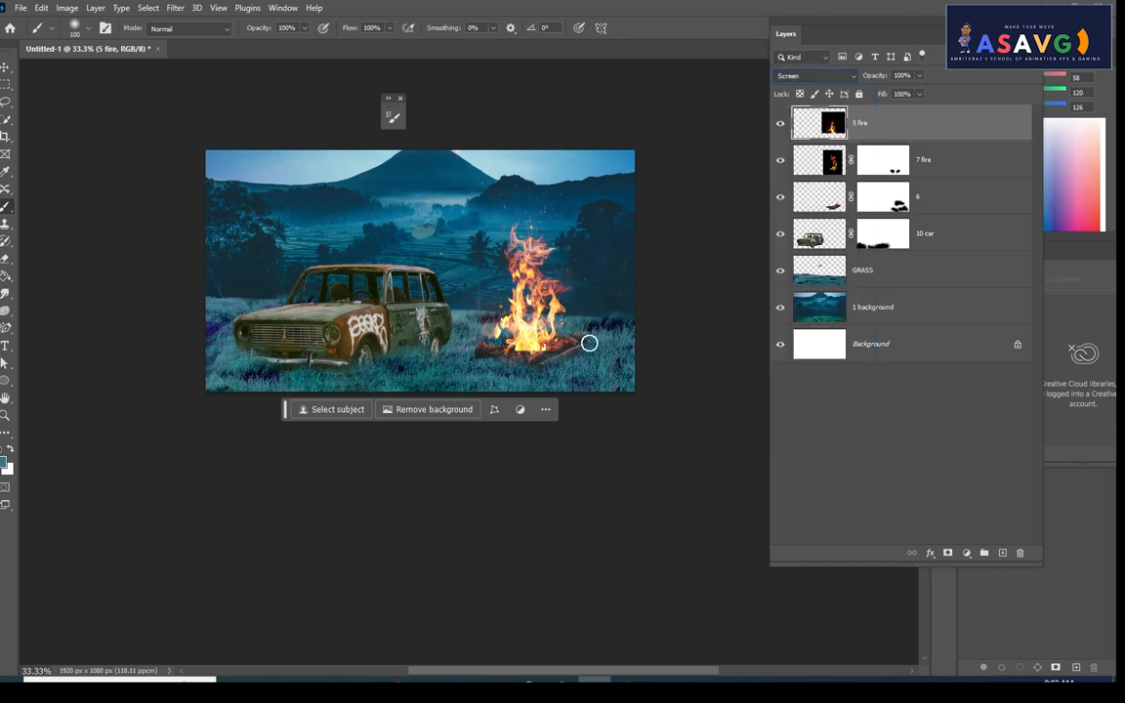
key(ctrl+plus)
key(ctrl+plus)
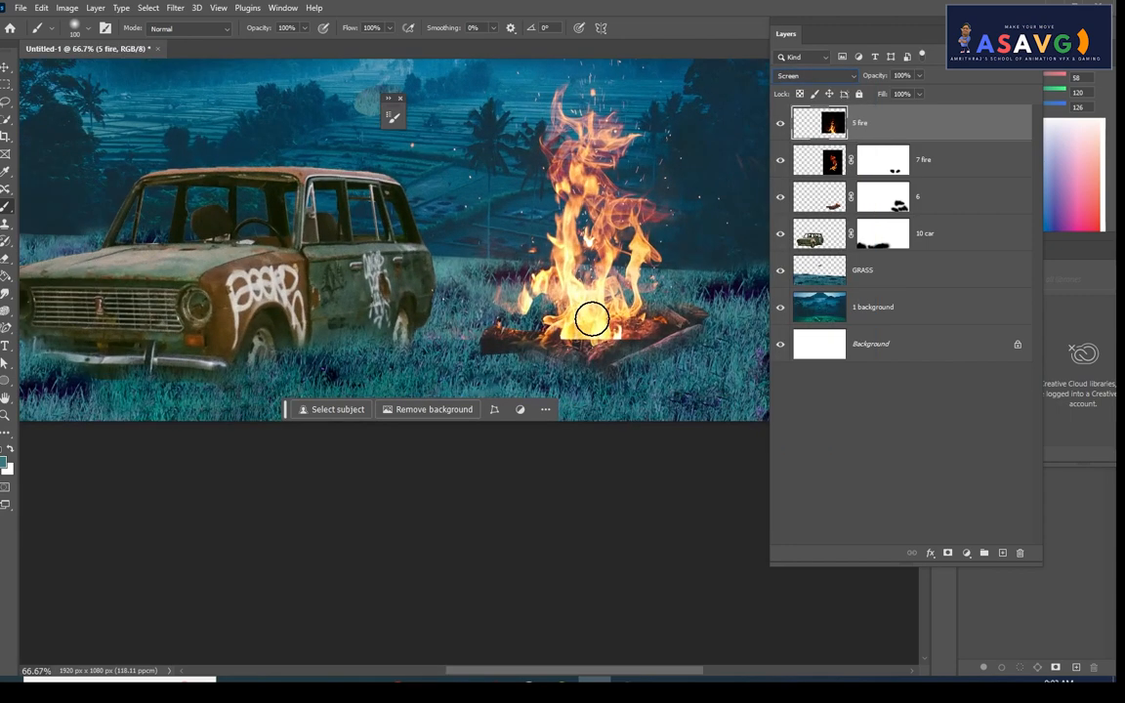
Move the 5 fire flames down about 12 px, add a layer mask, and paint out their lower edge over the logs
click(5, 66)
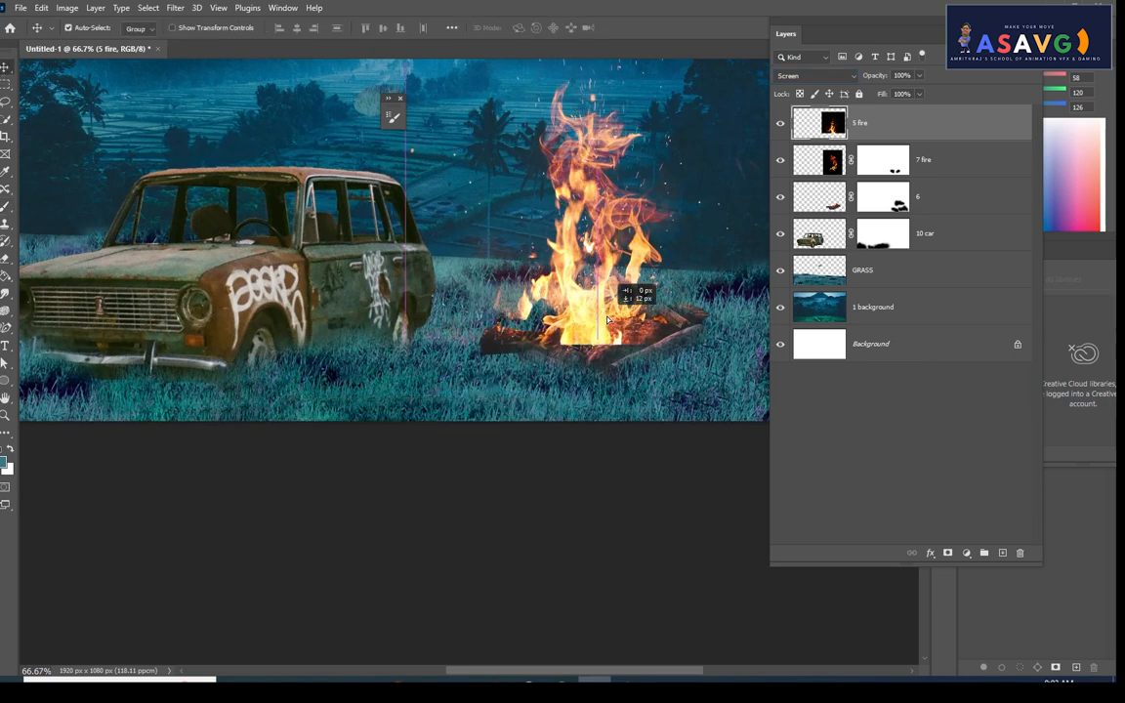
click(946, 554)
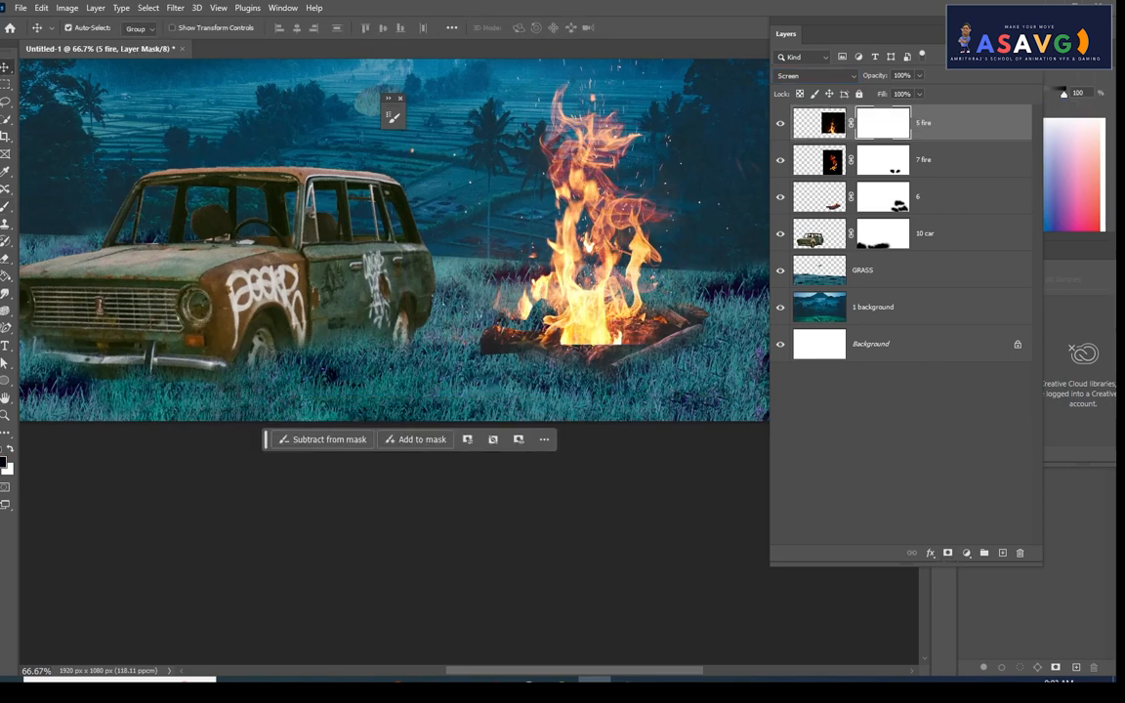
click(5, 207)
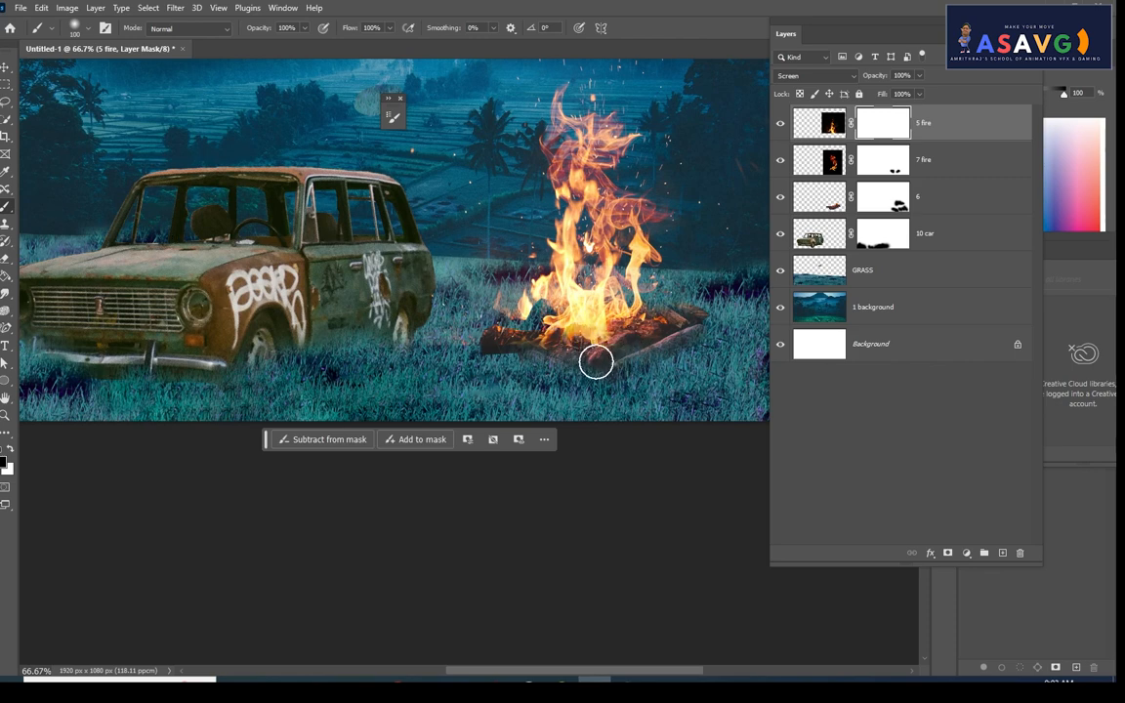
drag(529, 355, 658, 379)
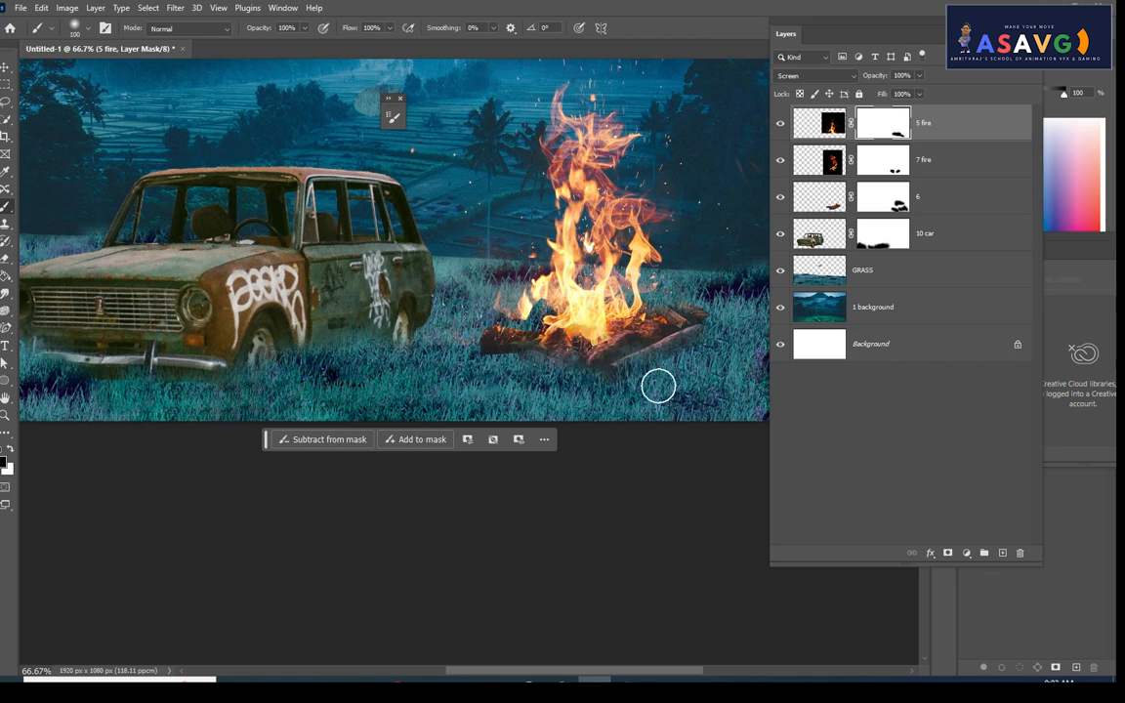
scroll(490, 377, down, 4)
scroll(490, 376, up, 3)
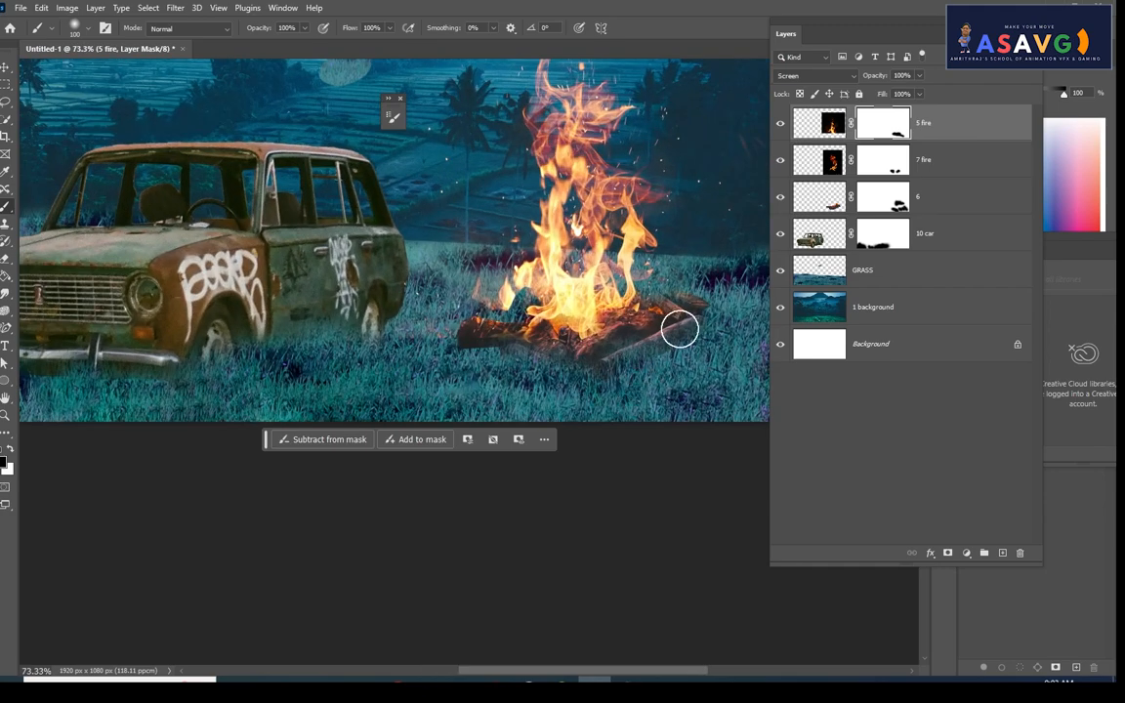
scroll(582, 340, down, 1)
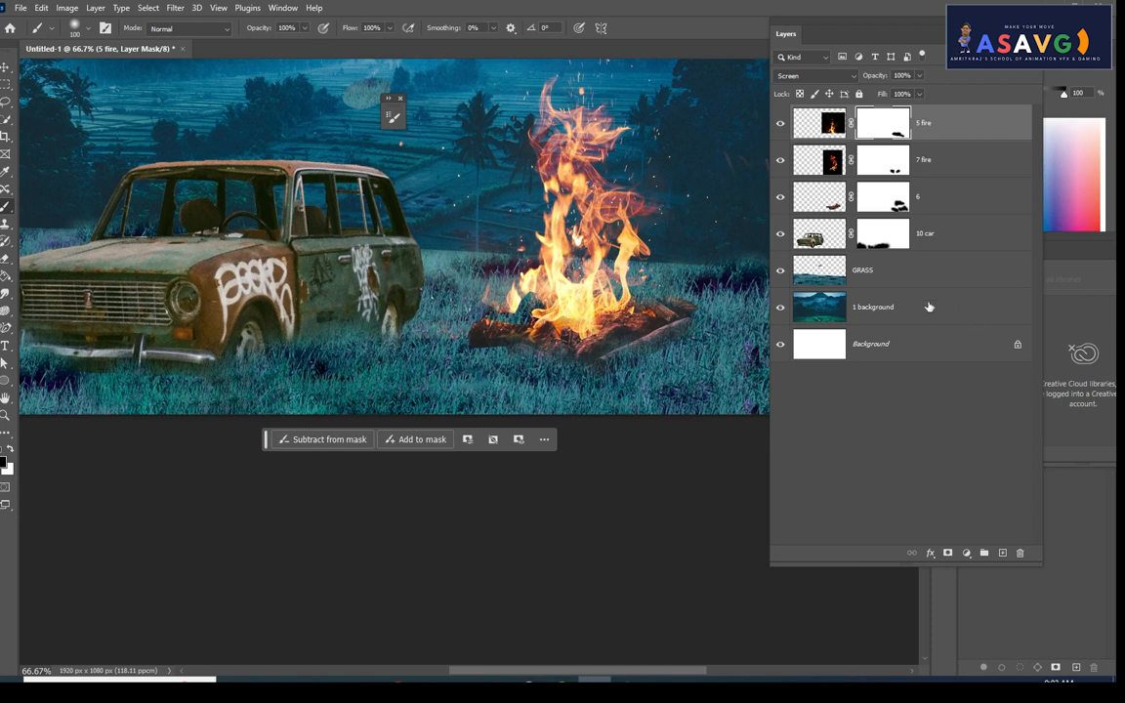
Sample a yellow-orange foreground colour from the base of the campfire flames and select the GRASS layer
click(881, 284)
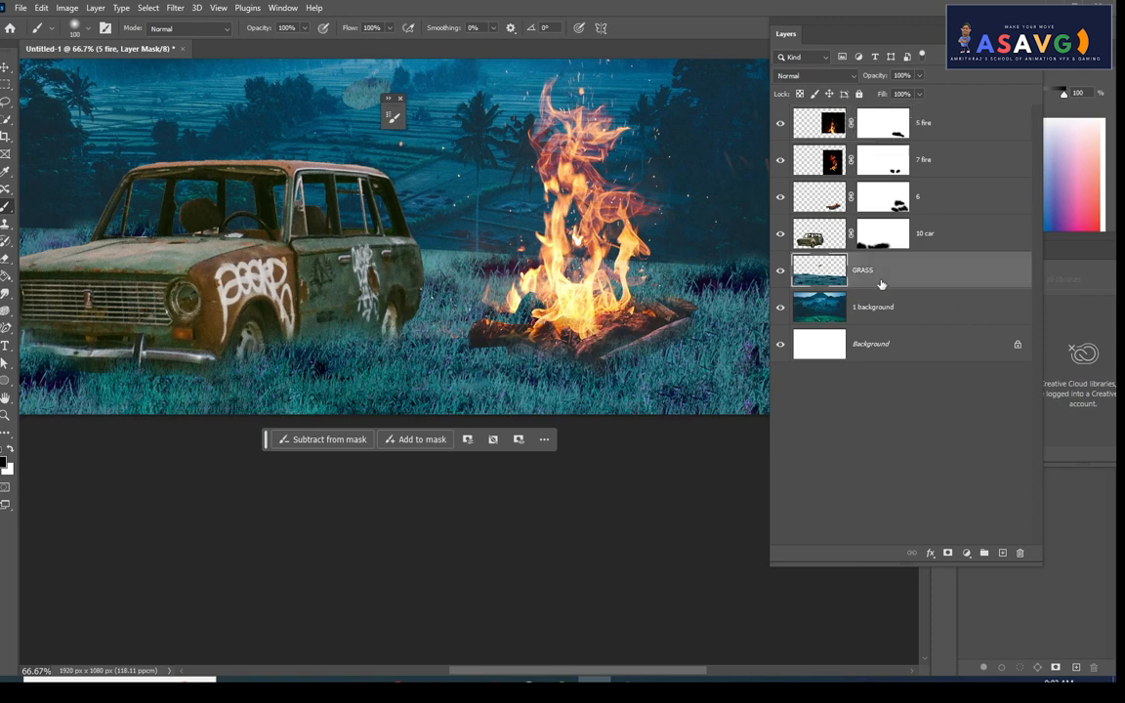
click(879, 309)
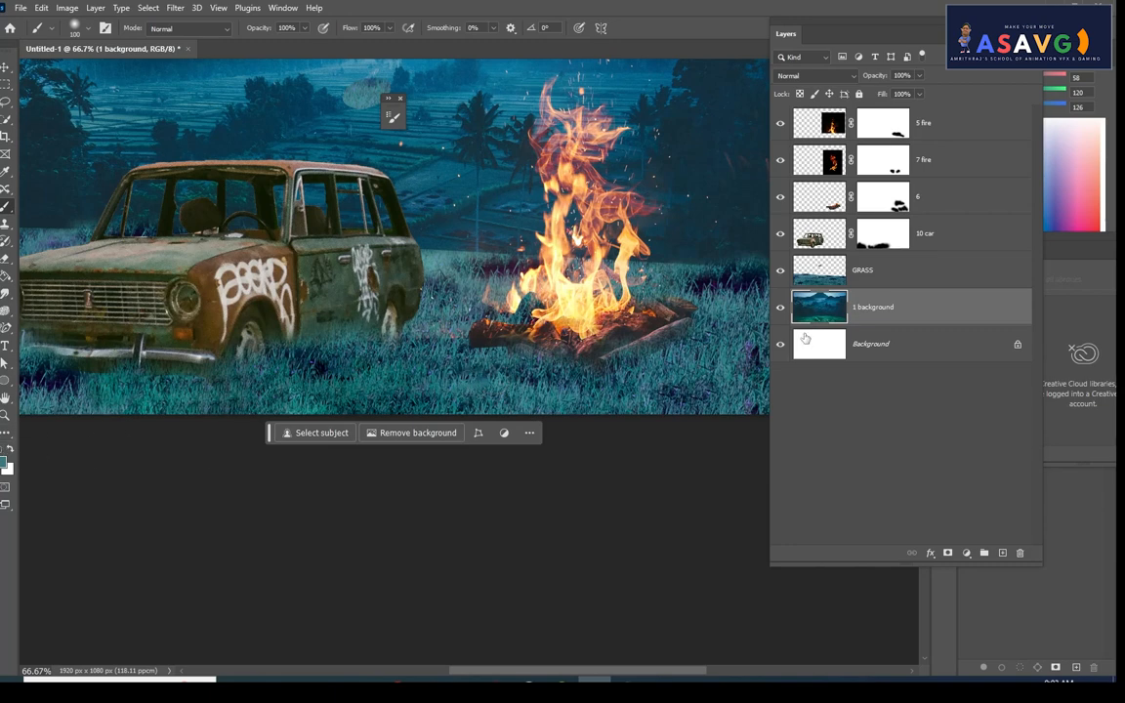
click(5, 464)
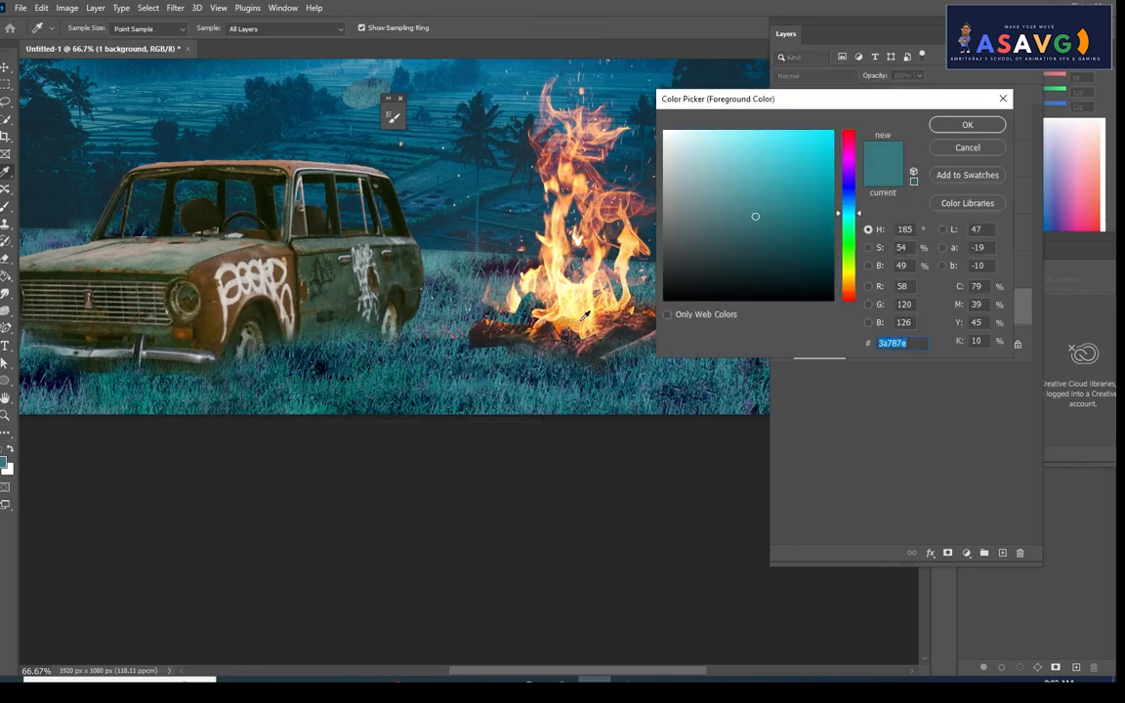
click(582, 318)
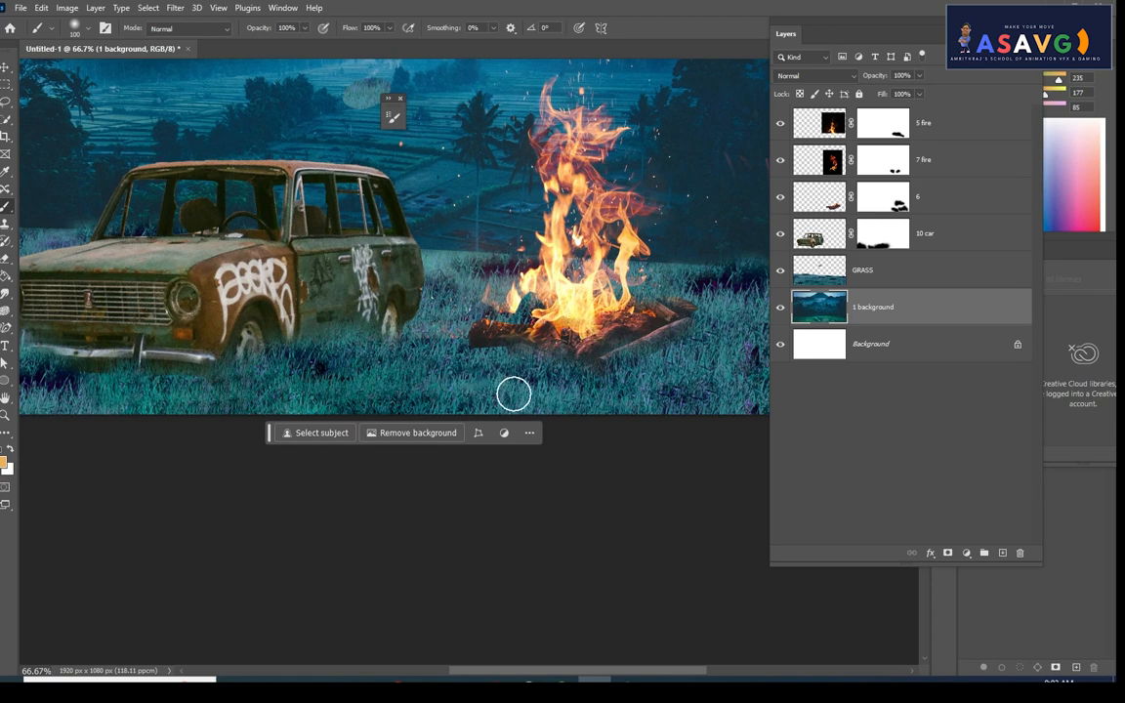
click(849, 281)
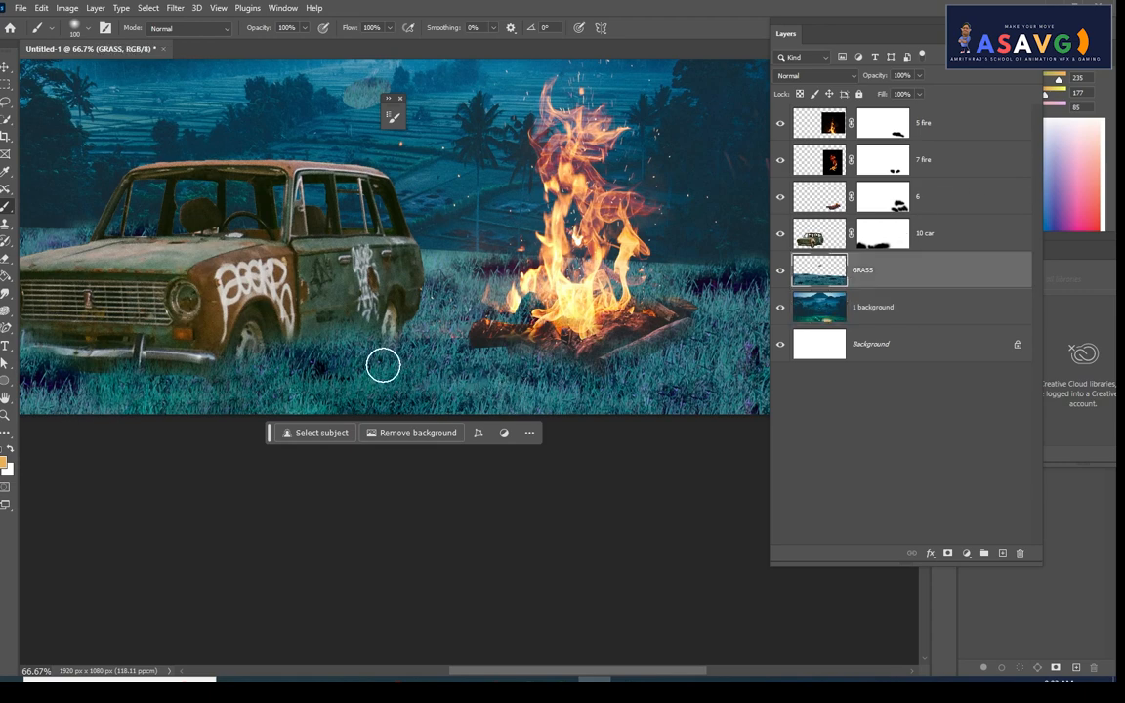
drag(381, 366, 514, 377)
key(ctrl+z)
mouse_move(298, 373)
mouse_down()
mouse_move(483, 359)
mouse_move(417, 378)
mouse_move(308, 384)
mouse_move(482, 382)
mouse_up()
key(ctrl+z)
Add a new empty layer directly above the GRASS layer for the fire's glow
click(1003, 552)
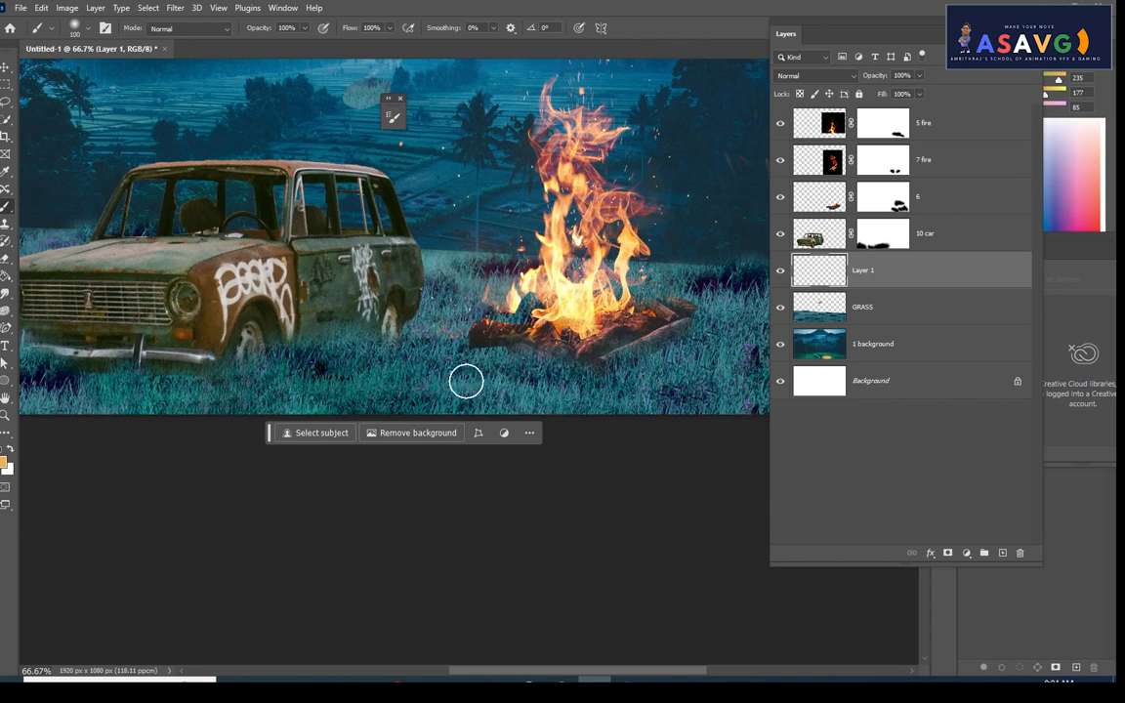
mouse_move(327, 371)
mouse_down()
mouse_move(428, 370)
mouse_move(328, 376)
mouse_move(391, 369)
mouse_up()
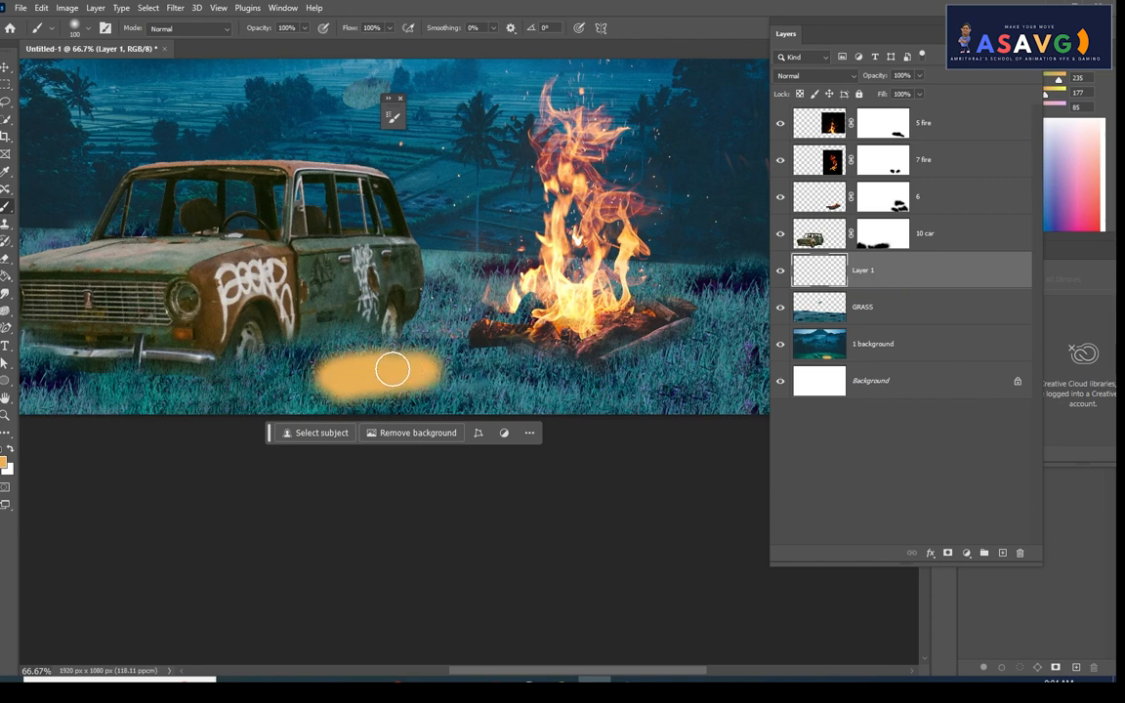
key(ctrl+z)
Flatten the 100 px Soft Round brush tip into a horizontal ellipse and paint yellow-orange over the grass below the car and campfire
click(75, 27)
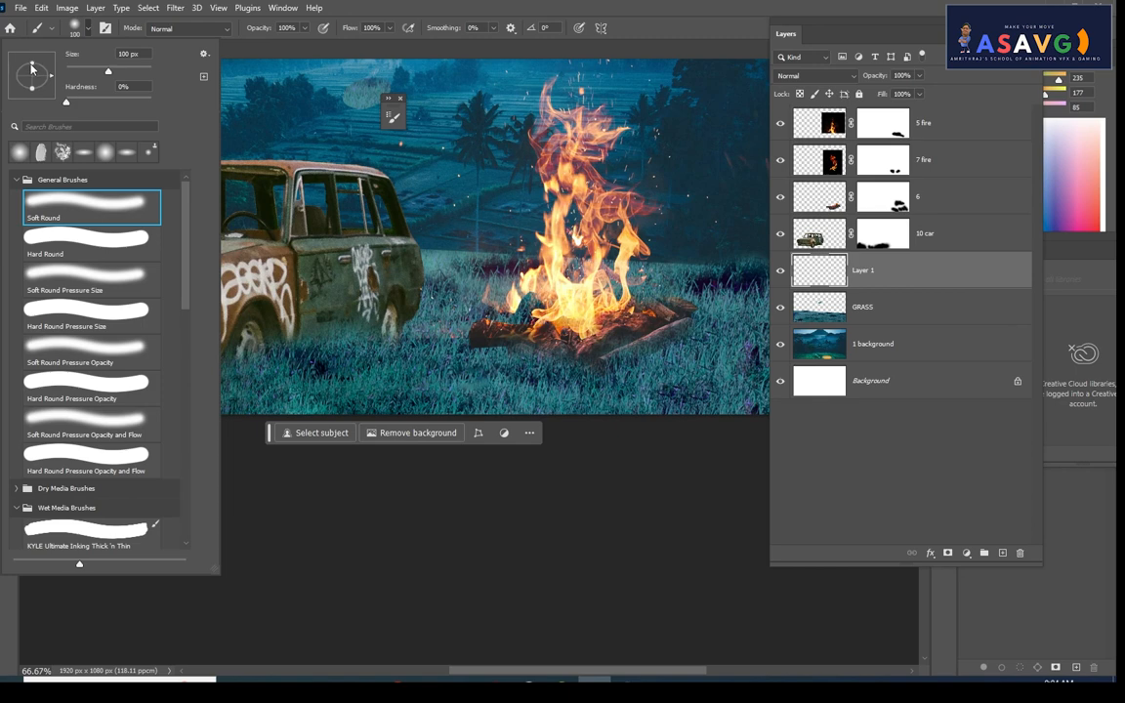
drag(31, 76, 34, 56)
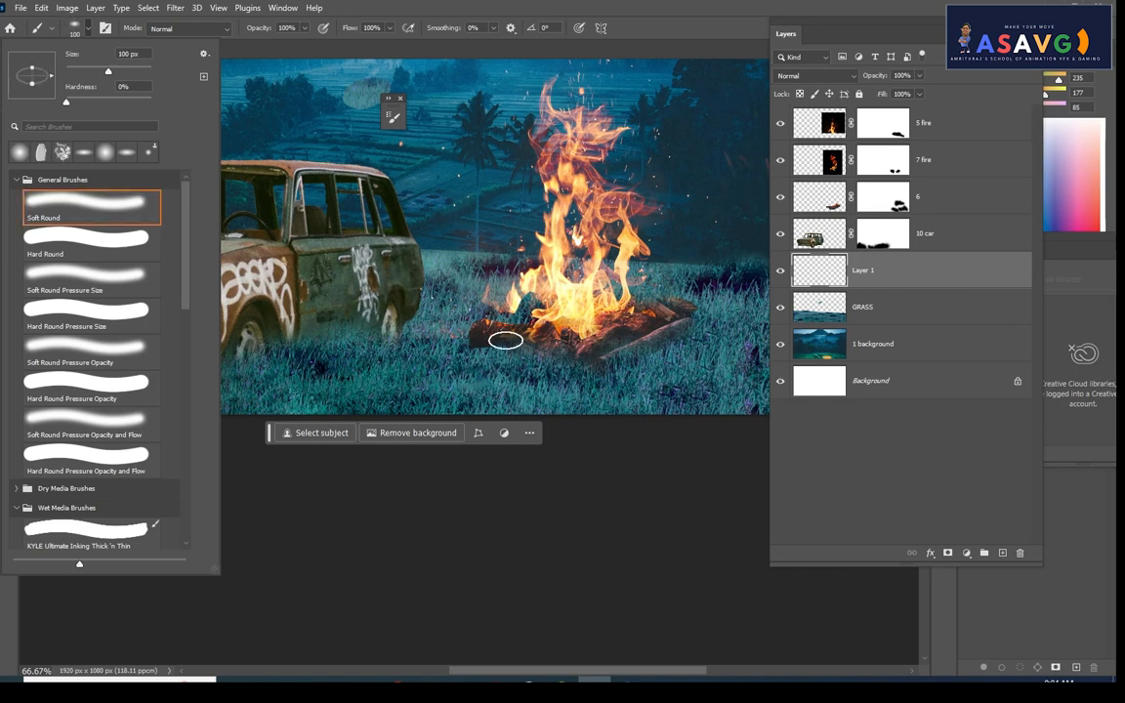
click(477, 379)
mouse_move(477, 379)
mouse_down()
mouse_move(338, 386)
mouse_move(474, 378)
mouse_move(264, 403)
mouse_move(395, 386)
mouse_move(252, 394)
mouse_move(408, 386)
mouse_move(326, 350)
mouse_move(377, 349)
mouse_move(244, 379)
mouse_move(460, 350)
mouse_move(479, 372)
mouse_move(527, 375)
mouse_move(560, 405)
mouse_move(215, 406)
mouse_move(291, 393)
mouse_move(237, 375)
mouse_move(530, 376)
mouse_move(480, 397)
mouse_move(523, 391)
mouse_move(440, 351)
mouse_move(504, 347)
mouse_move(594, 376)
mouse_move(569, 398)
mouse_move(368, 386)
mouse_up()
mouse_move(557, 375)
mouse_down()
mouse_move(665, 348)
mouse_move(653, 378)
mouse_move(497, 406)
mouse_move(669, 362)
mouse_move(753, 394)
mouse_move(201, 389)
mouse_up()
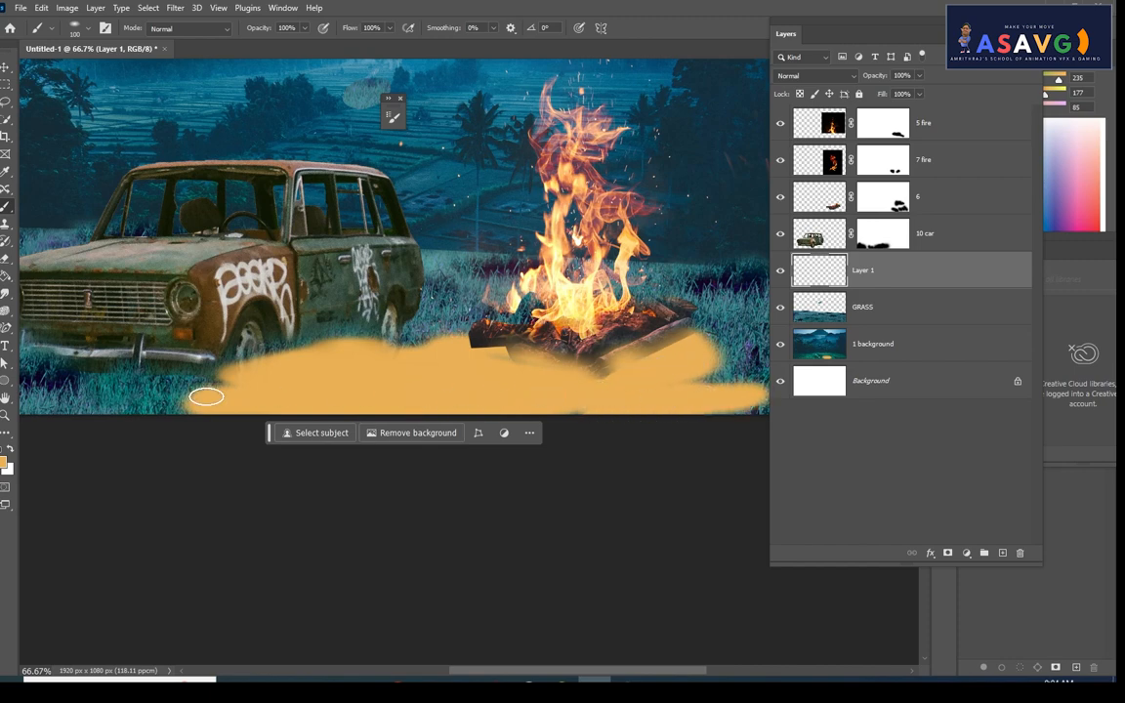
Clip Layer 1 to the GRASS layer and lower its opacity to 28%
right_click(952, 286)
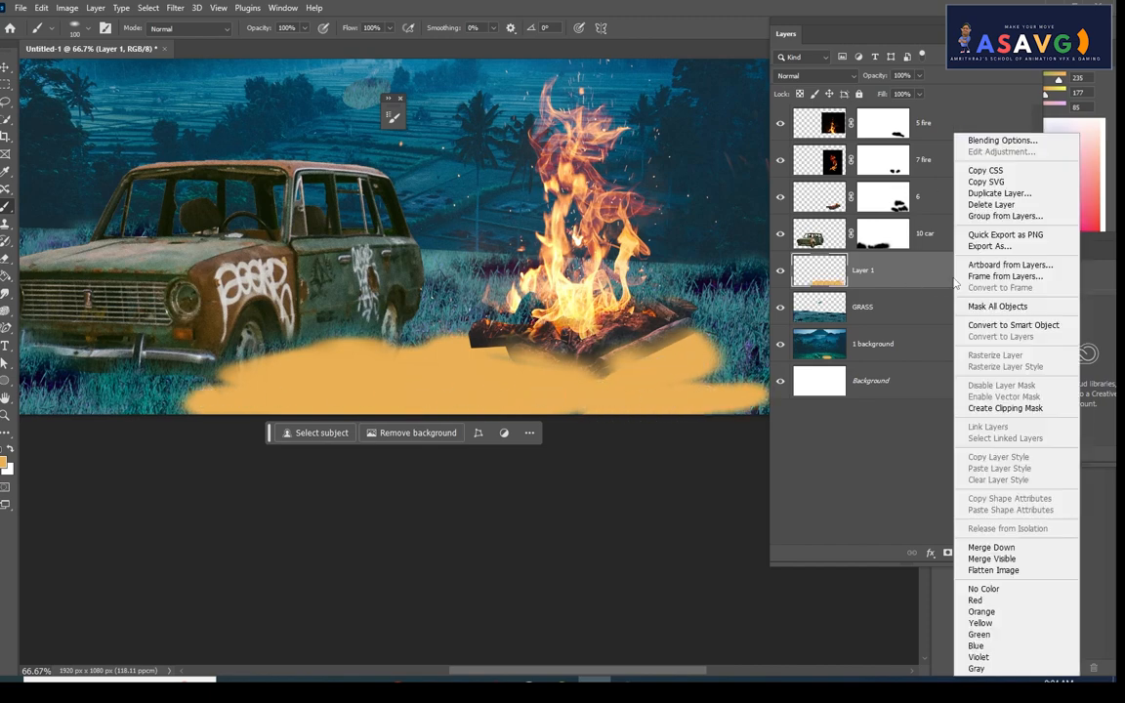
click(1005, 408)
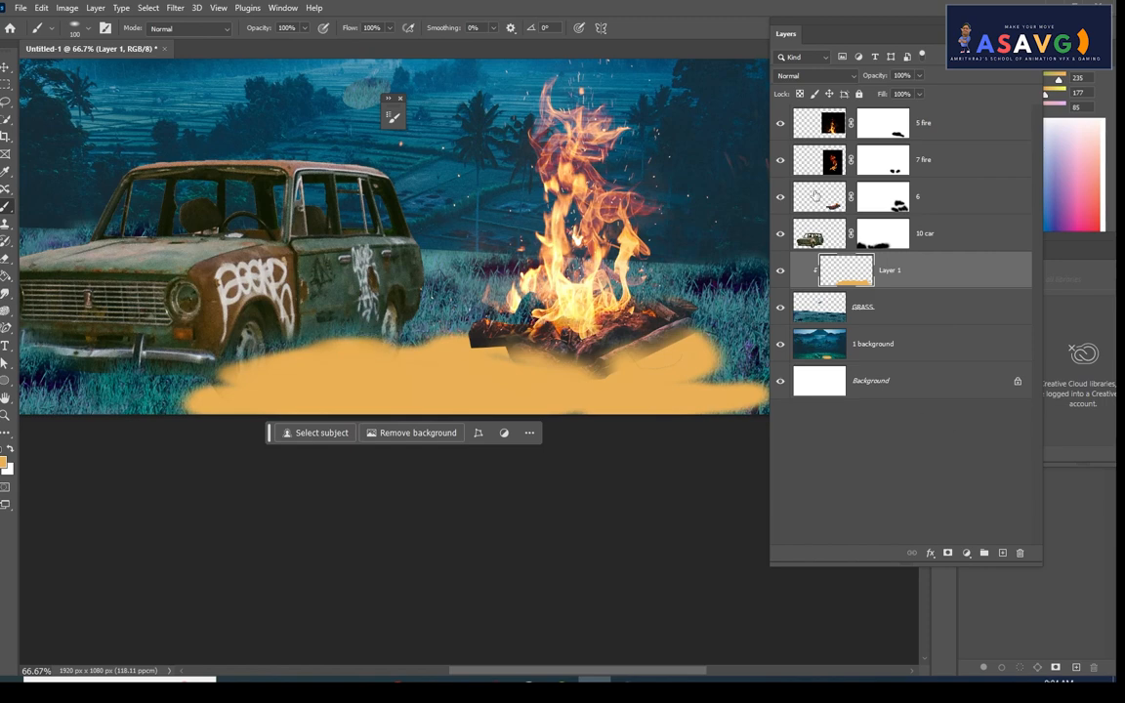
click(919, 78)
drag(899, 94, 864, 94)
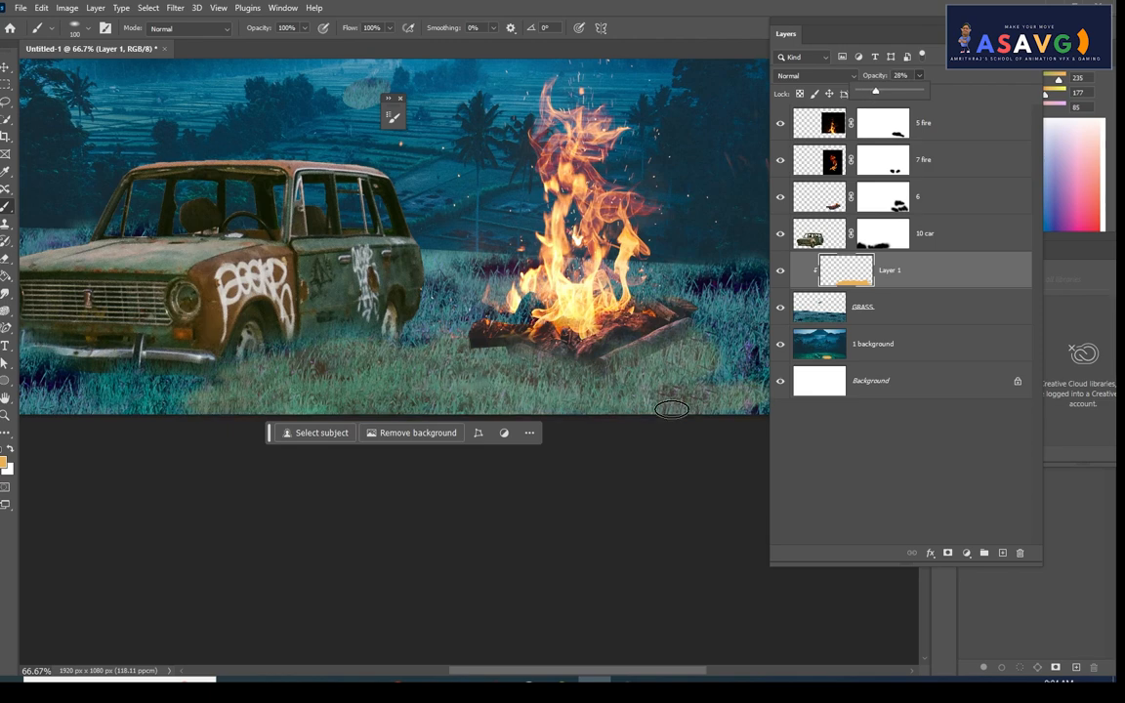
click(832, 277)
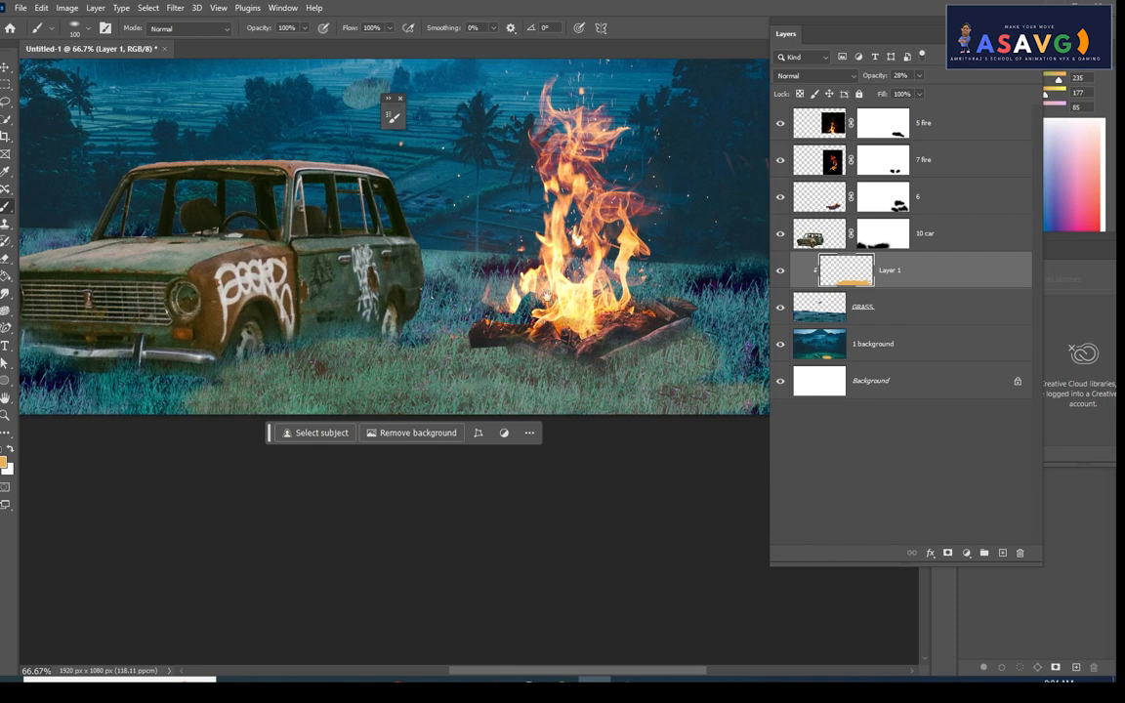
Sample flame orange feac6e as the foreground colour and extend the glow on Layer 1 over the grass beside the campfire
drag(580, 290, 520, 288)
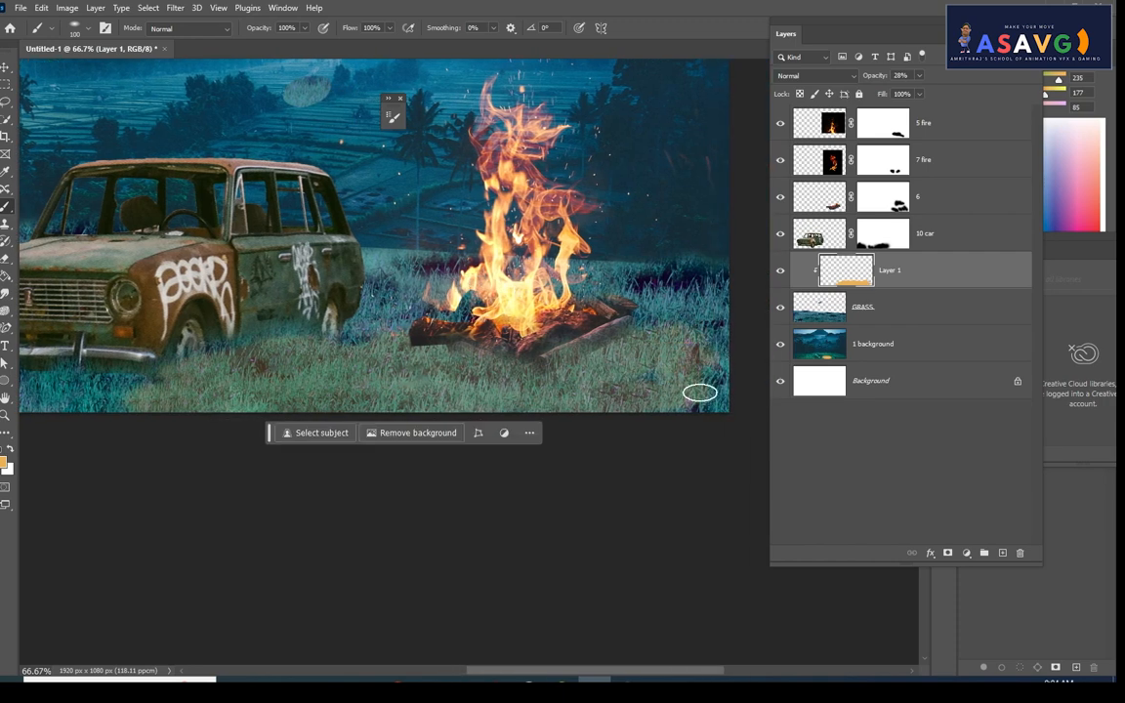
click(8, 459)
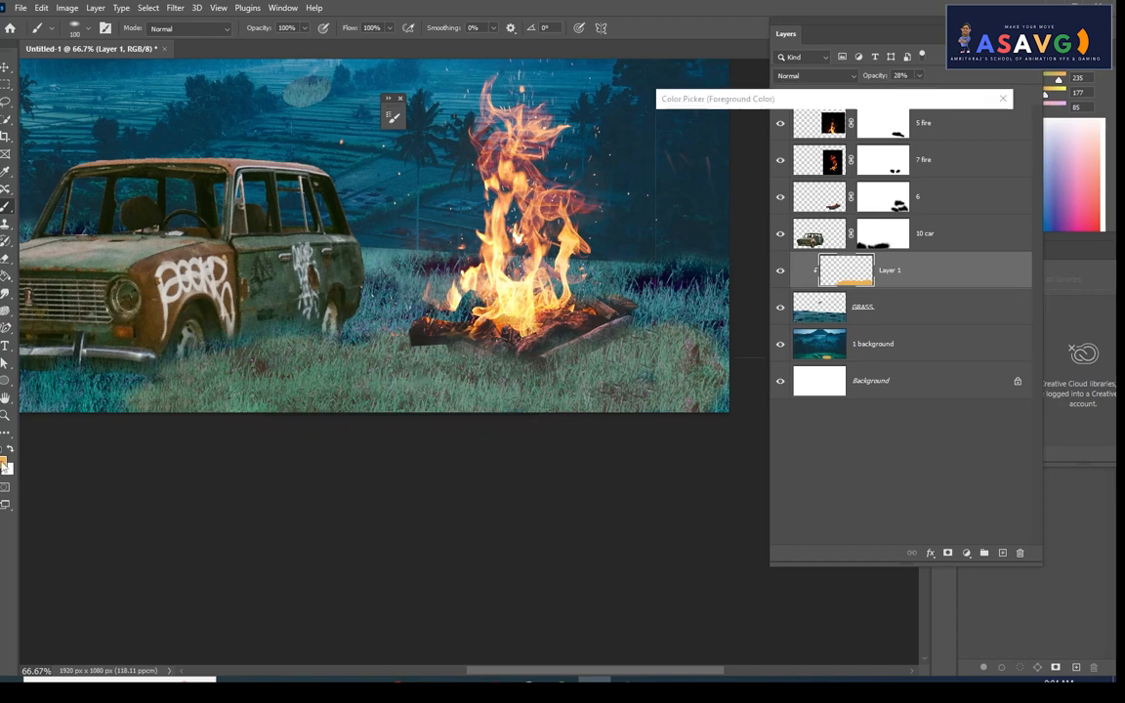
click(501, 208)
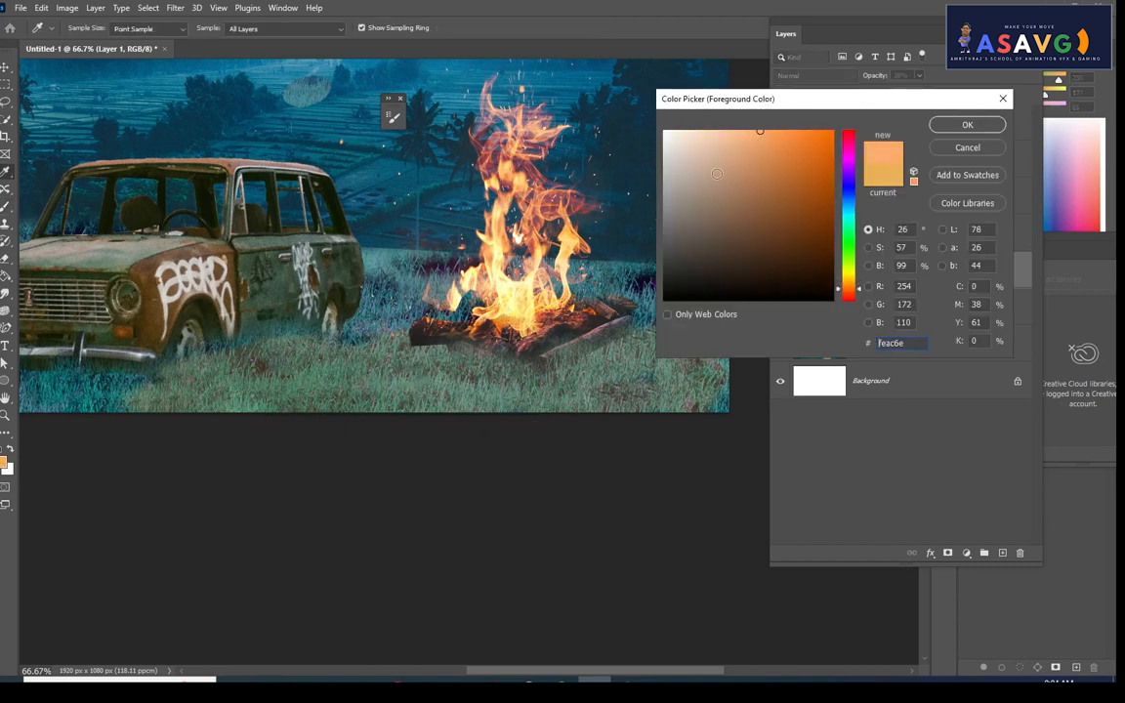
click(967, 124)
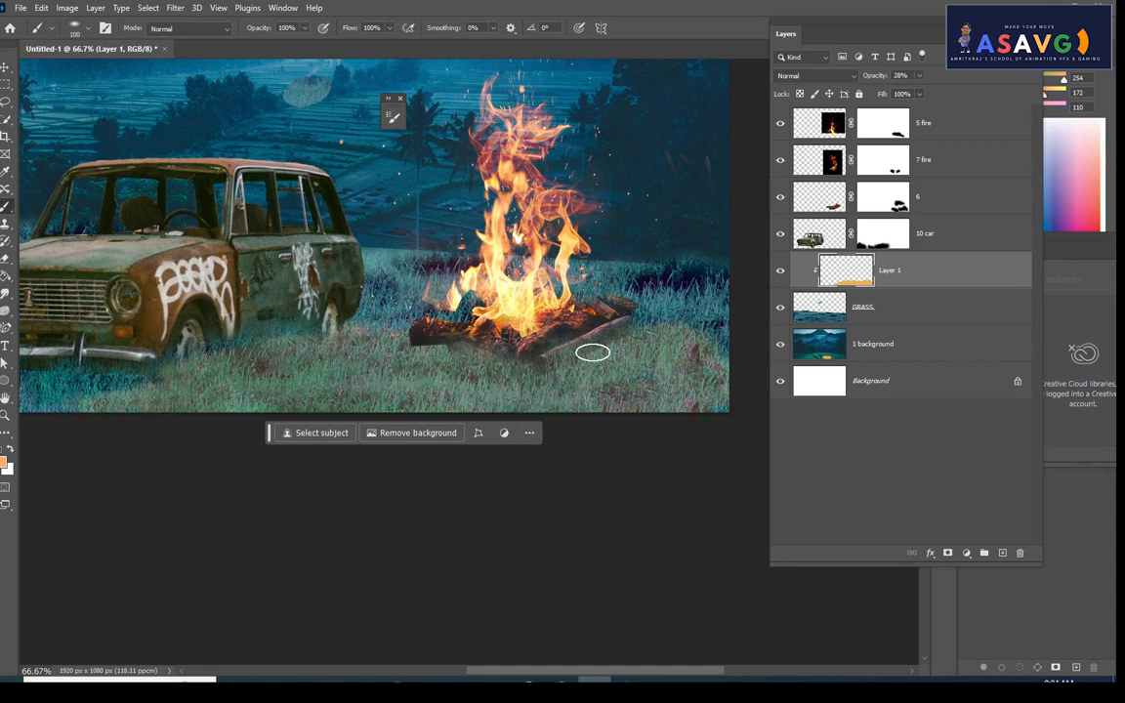
key(ctrl+minus)
key(ctrl+minus)
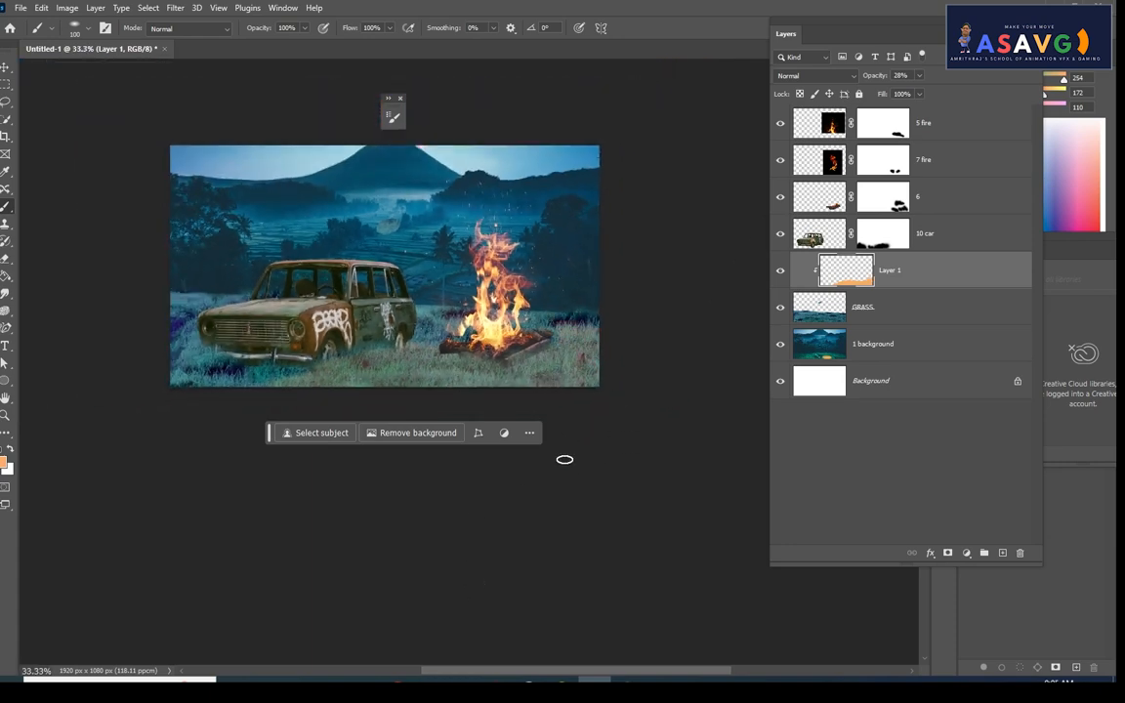
scroll(508, 341, up, 2)
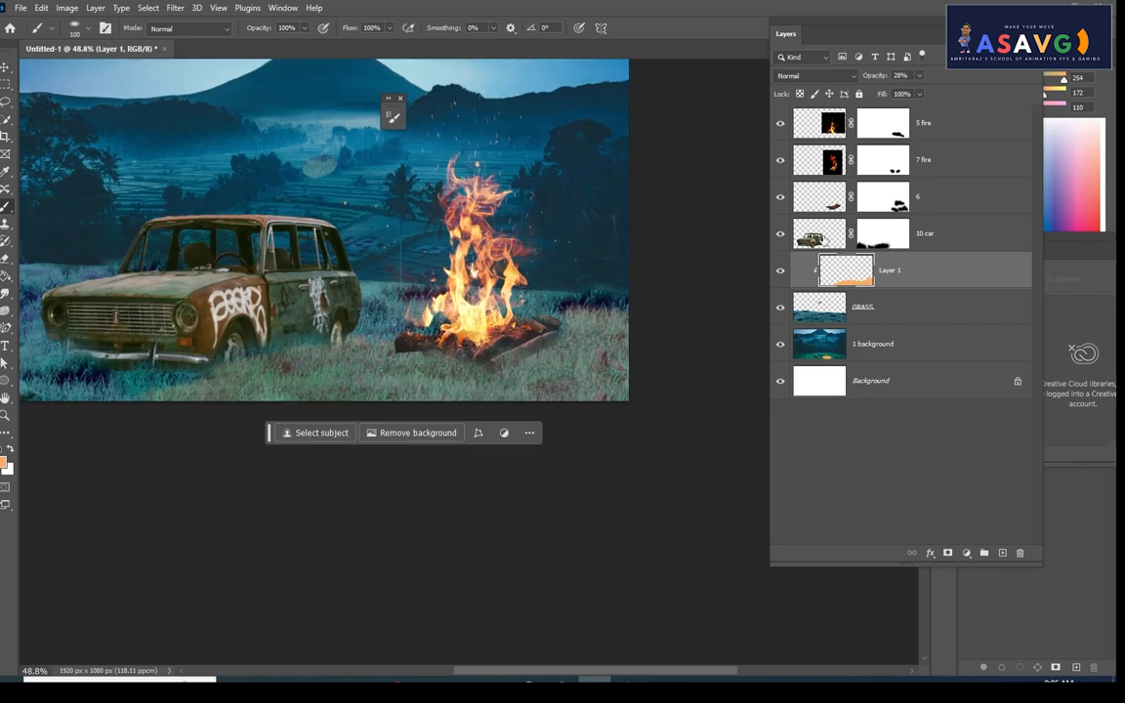
Add a new layer above the 10 car layer and paint orange over the car side facing the fire
click(820, 234)
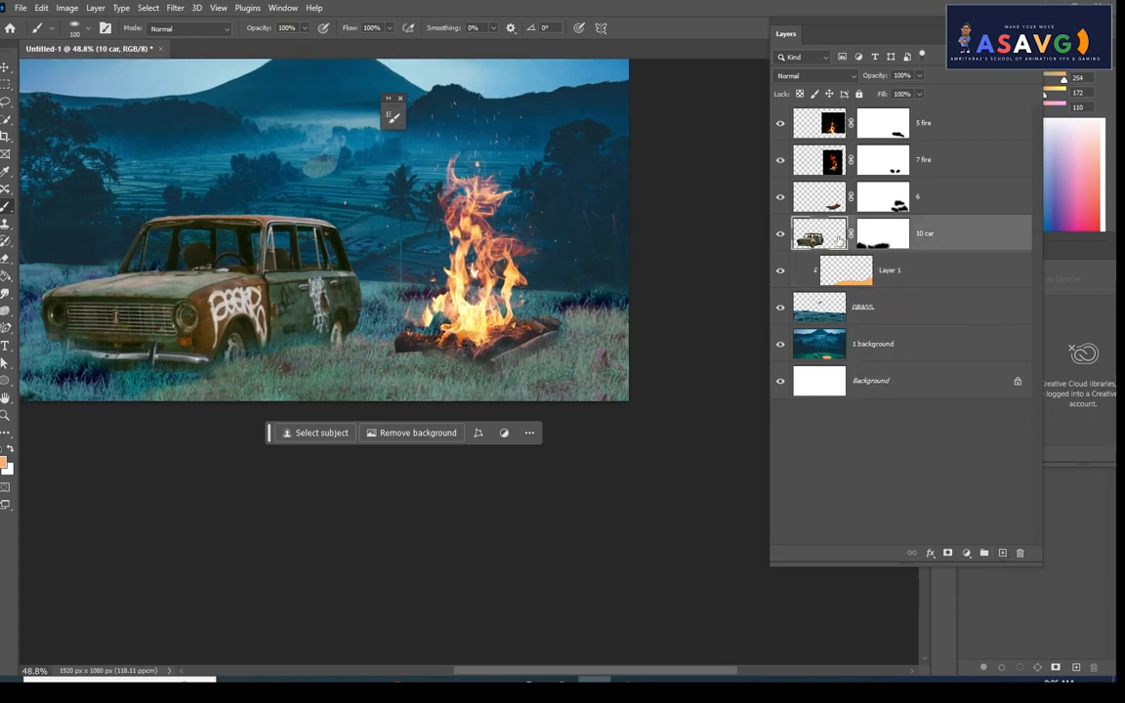
click(1003, 552)
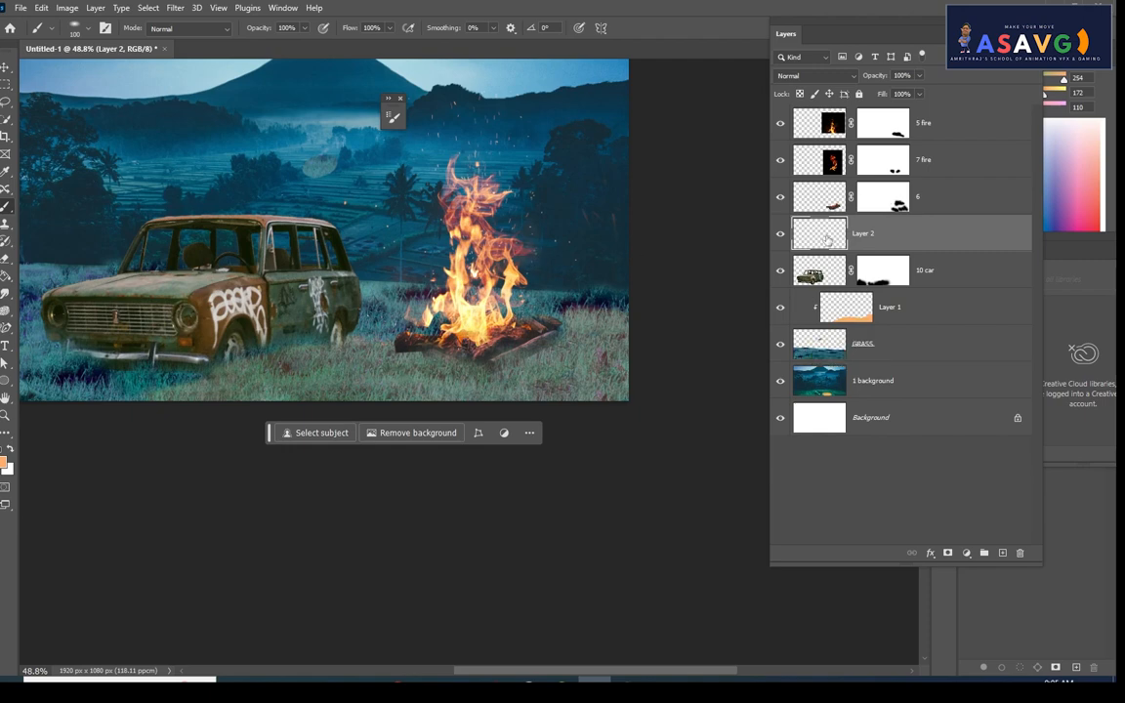
scroll(332, 254, up, 2)
mouse_move(230, 293)
mouse_down()
mouse_move(330, 317)
mouse_move(192, 328)
mouse_move(186, 360)
mouse_move(282, 349)
mouse_move(175, 366)
mouse_move(324, 303)
mouse_move(299, 274)
mouse_move(152, 287)
mouse_move(233, 225)
mouse_move(270, 211)
mouse_move(278, 268)
mouse_move(202, 336)
mouse_move(280, 313)
mouse_up()
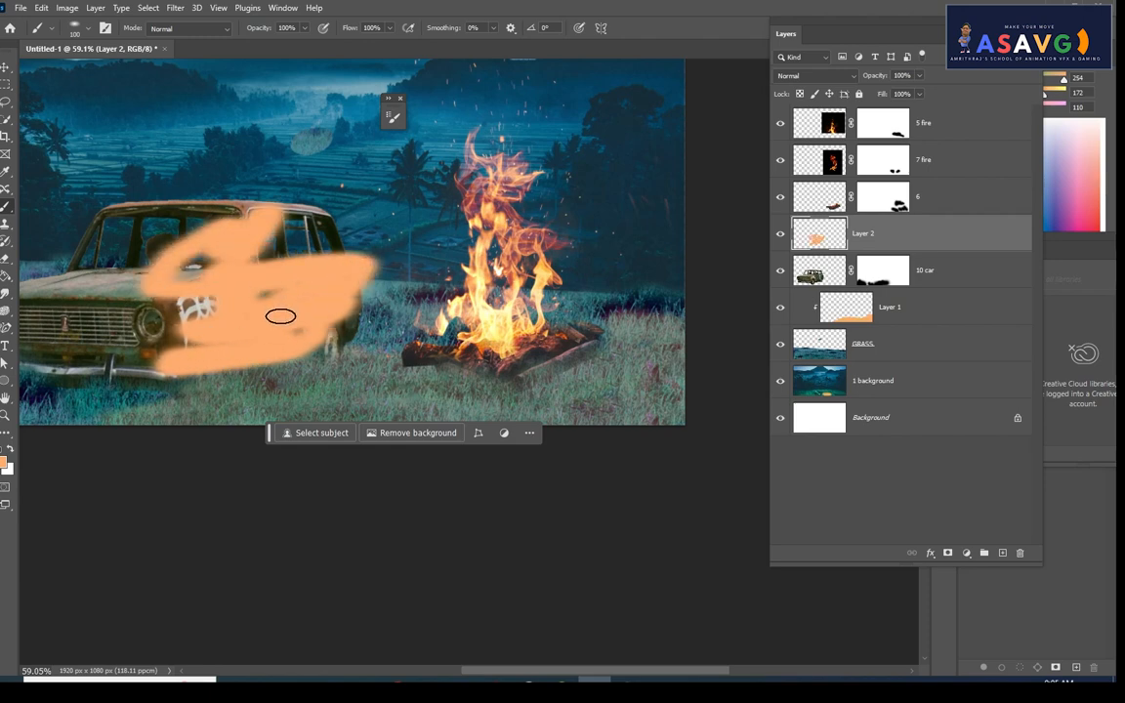
Enlarge the brush to 200 px and extend the orange paint over the car's side, hood and front
key(bracketright)
key(bracketright)
key(bracketright)
key(bracketright)
mouse_move(127, 298)
mouse_down()
mouse_move(171, 349)
mouse_move(186, 315)
mouse_move(322, 319)
mouse_move(358, 283)
mouse_move(293, 228)
mouse_move(126, 323)
mouse_move(140, 373)
mouse_move(256, 366)
mouse_move(184, 375)
mouse_move(324, 348)
mouse_move(88, 328)
mouse_move(96, 299)
mouse_move(61, 338)
mouse_move(121, 369)
mouse_move(34, 387)
mouse_move(298, 360)
mouse_up()
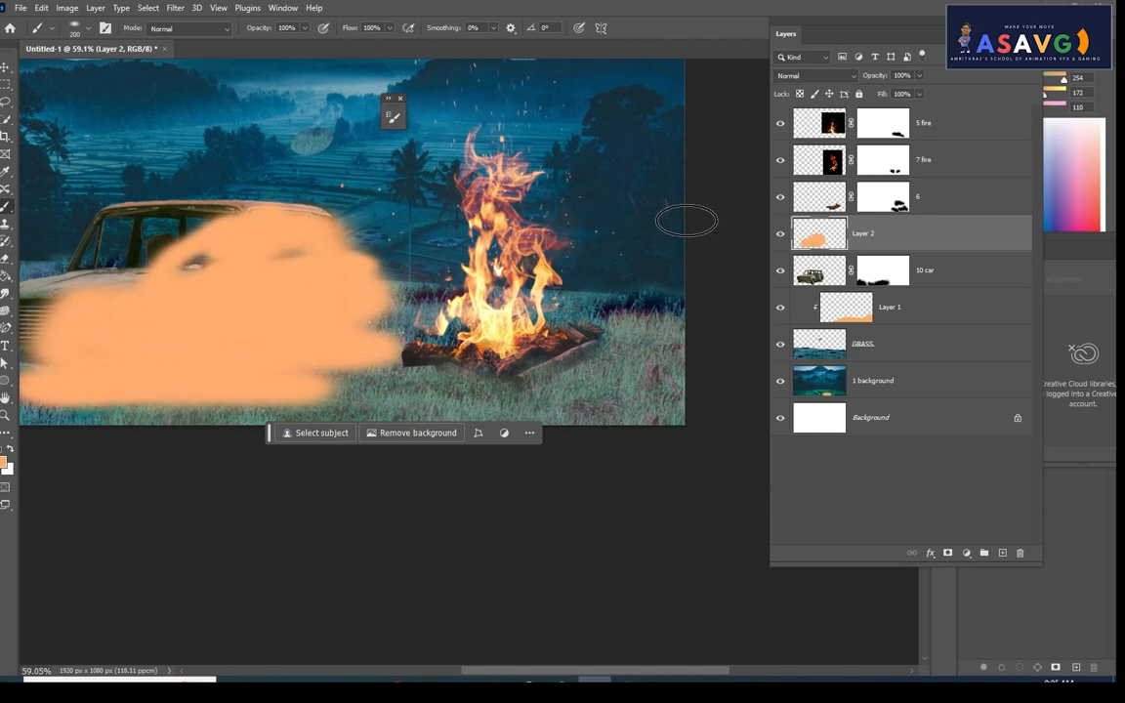
Clip Layer 2 to the 10 car layer and lower its opacity to 30%
right_click(918, 237)
click(976, 408)
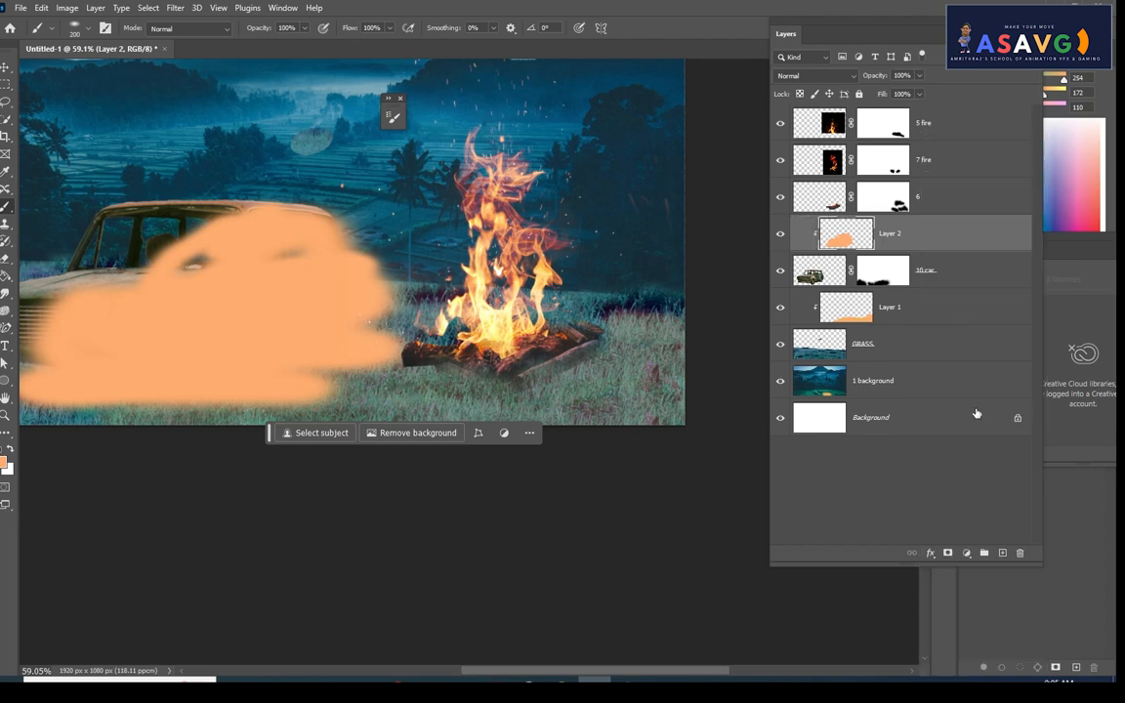
drag(386, 331, 503, 334)
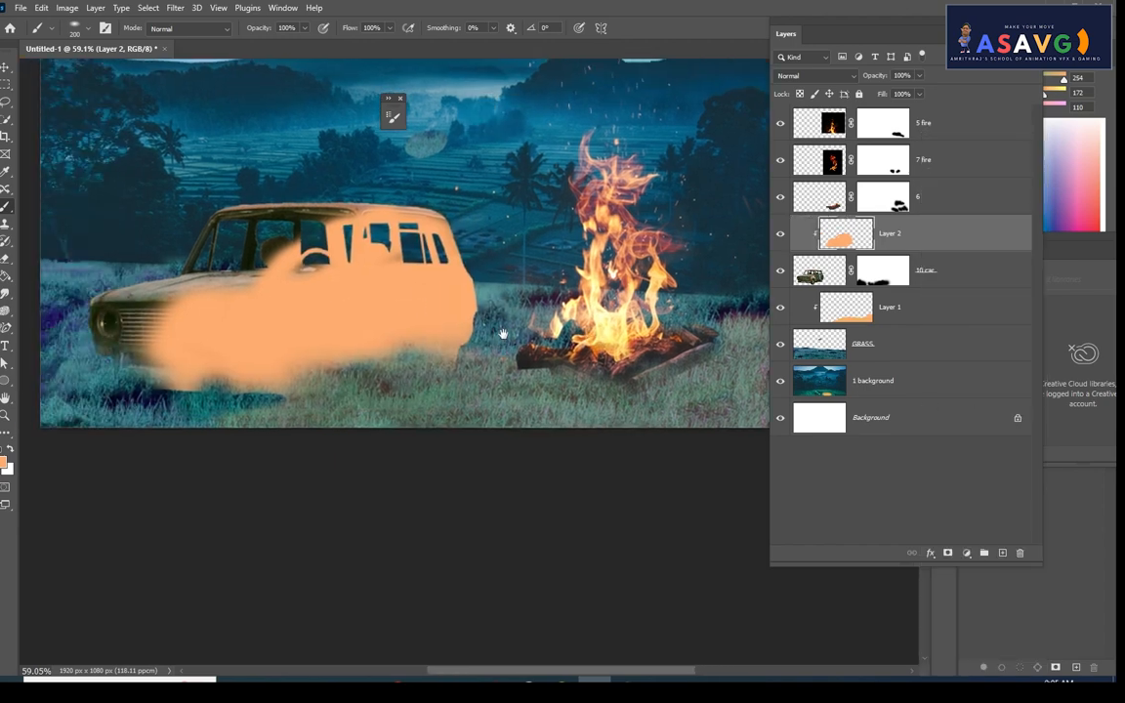
click(918, 76)
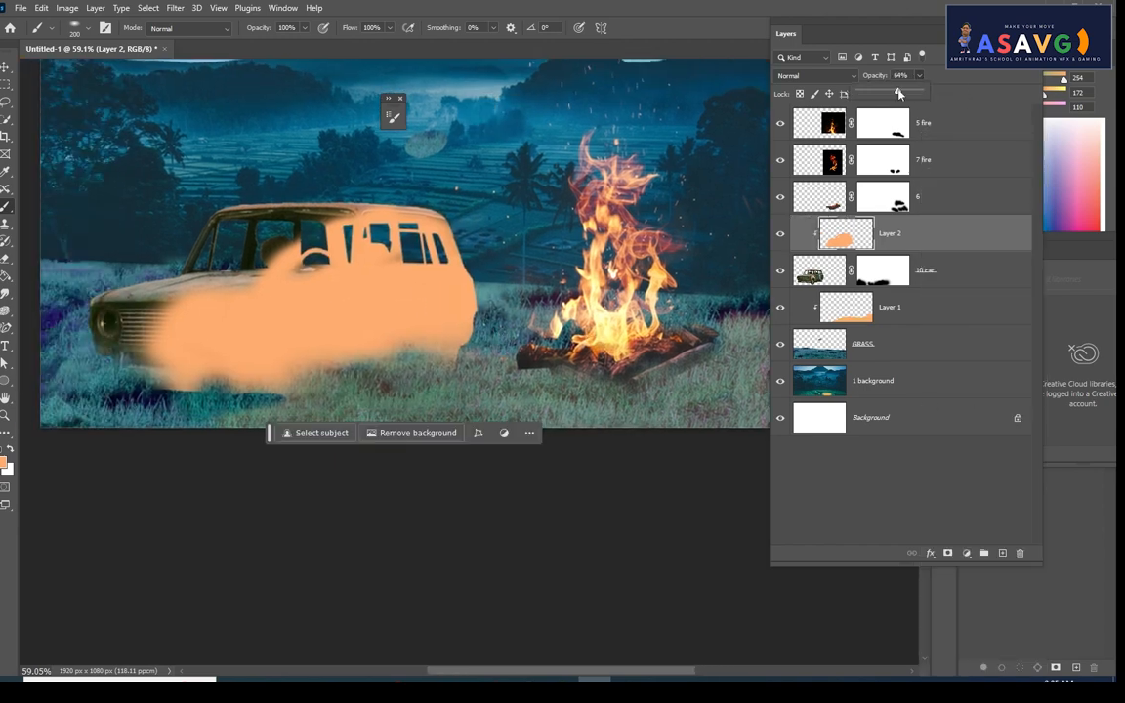
drag(922, 91, 878, 98)
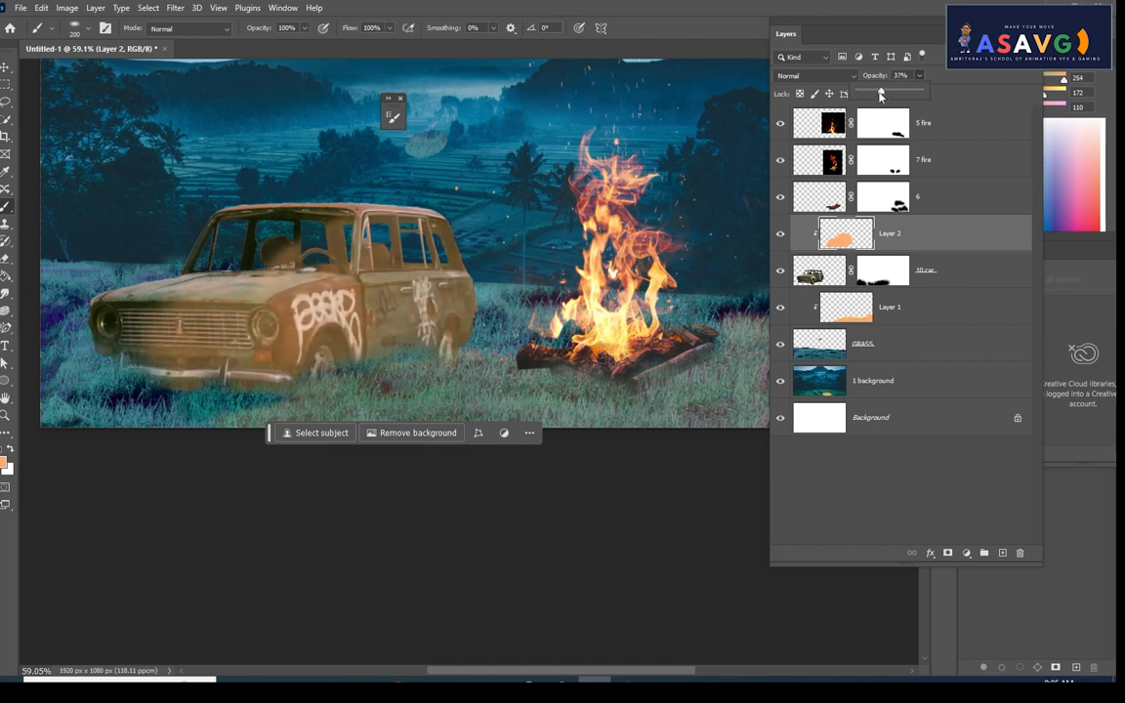
drag(880, 95, 876, 95)
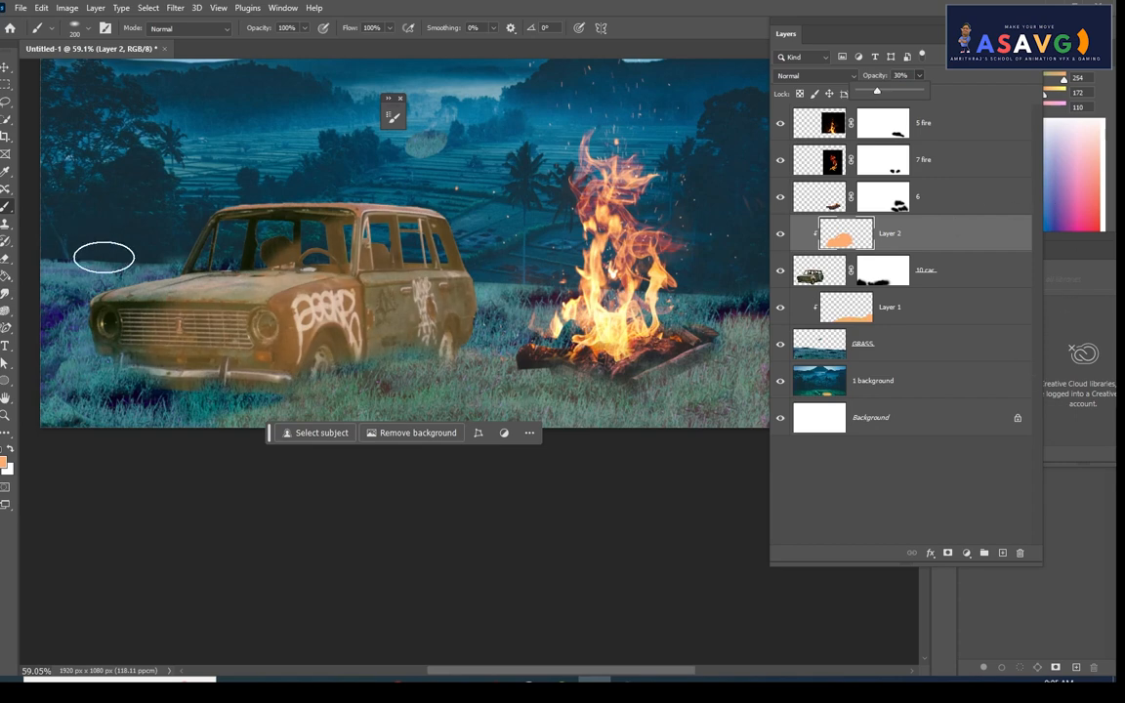
Toggle the 1 background layer's visibility to check where the stray patch above the car comes from
drag(445, 235, 387, 227)
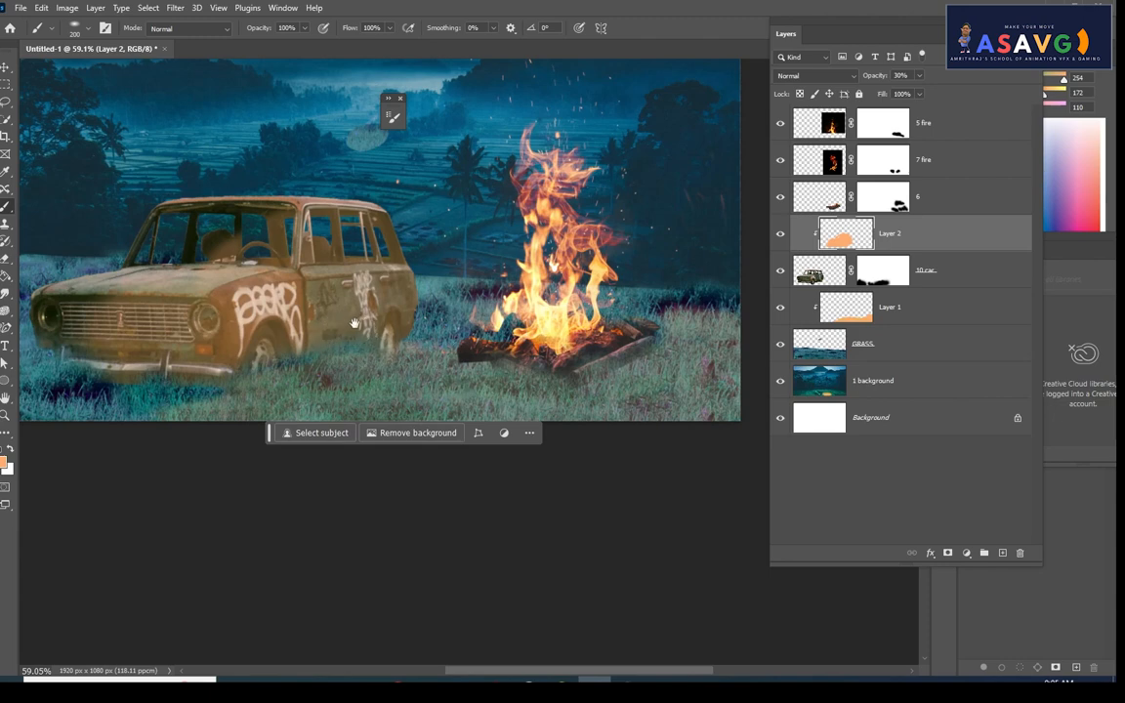
mouse_move(355, 324)
mouse_down()
mouse_move(469, 355)
mouse_move(400, 366)
mouse_up()
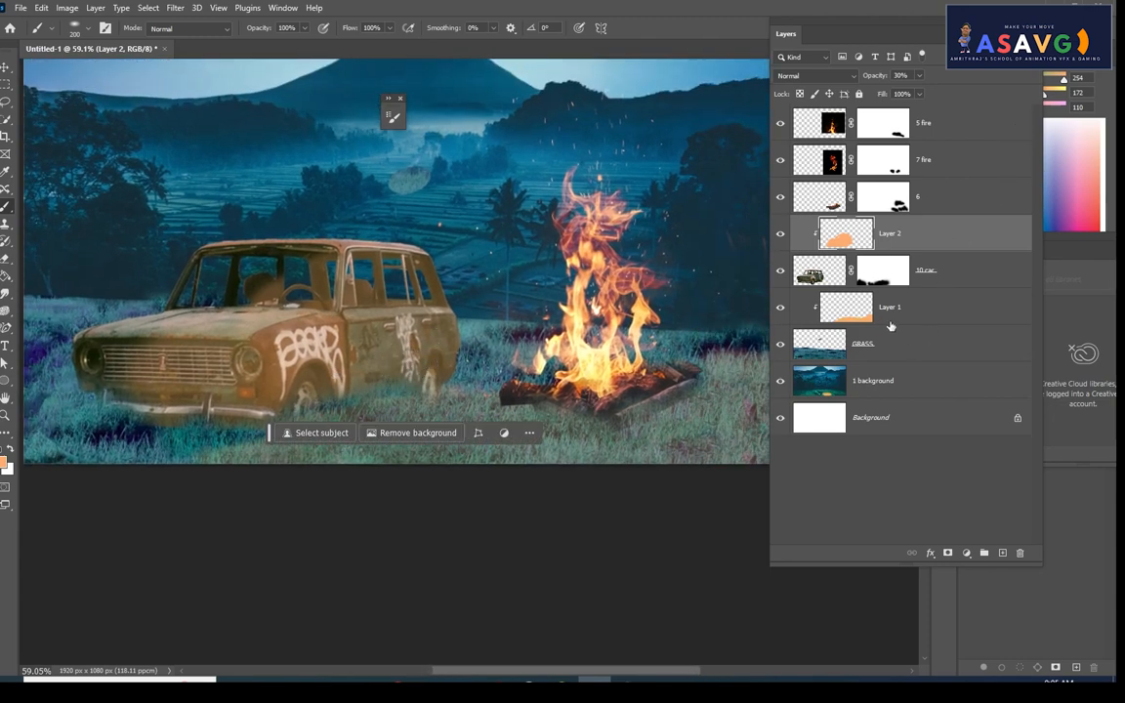
click(846, 387)
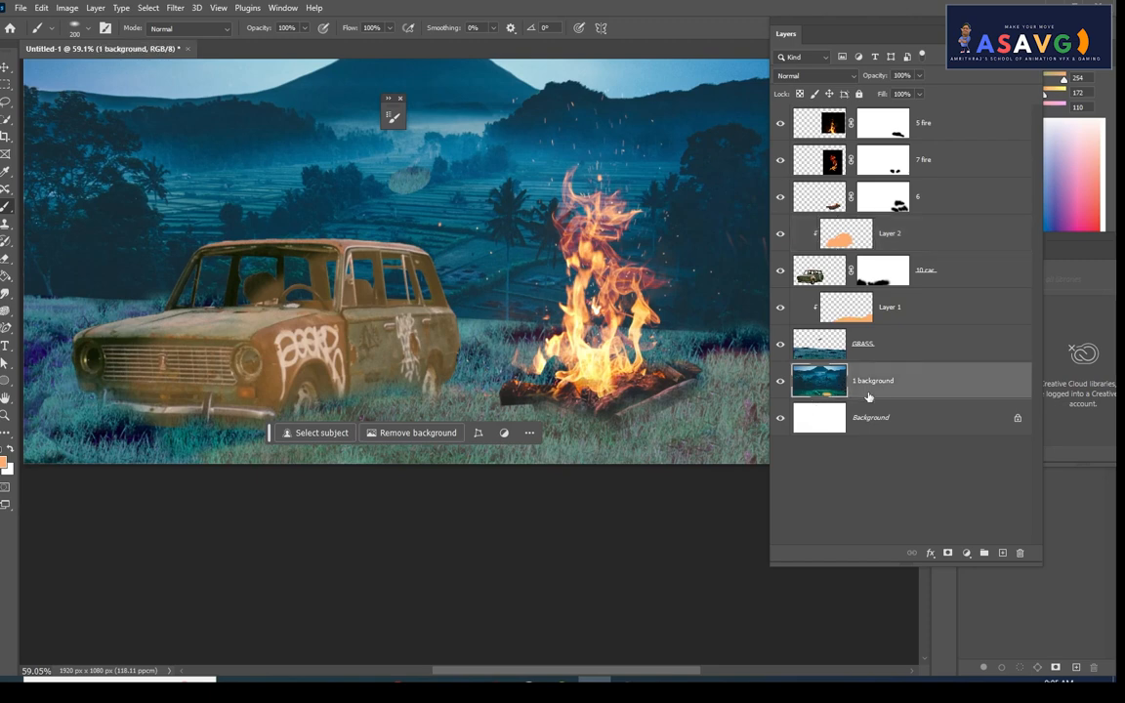
click(780, 382)
click(780, 382)
click(780, 383)
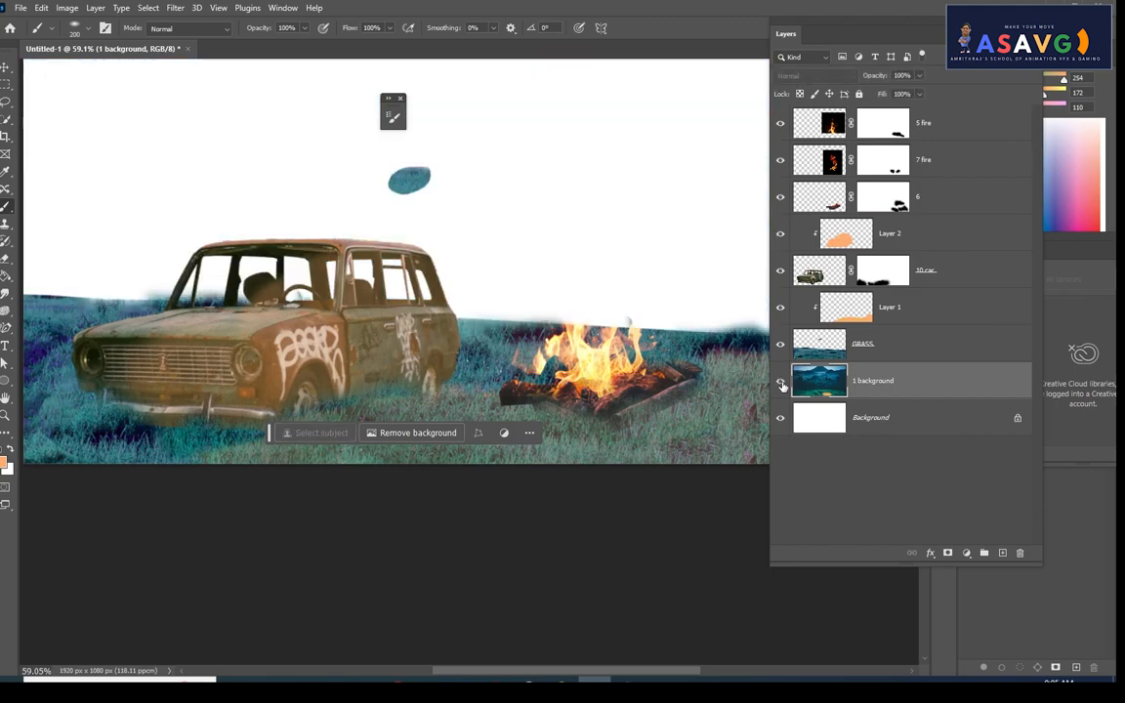
click(780, 383)
click(780, 382)
click(778, 384)
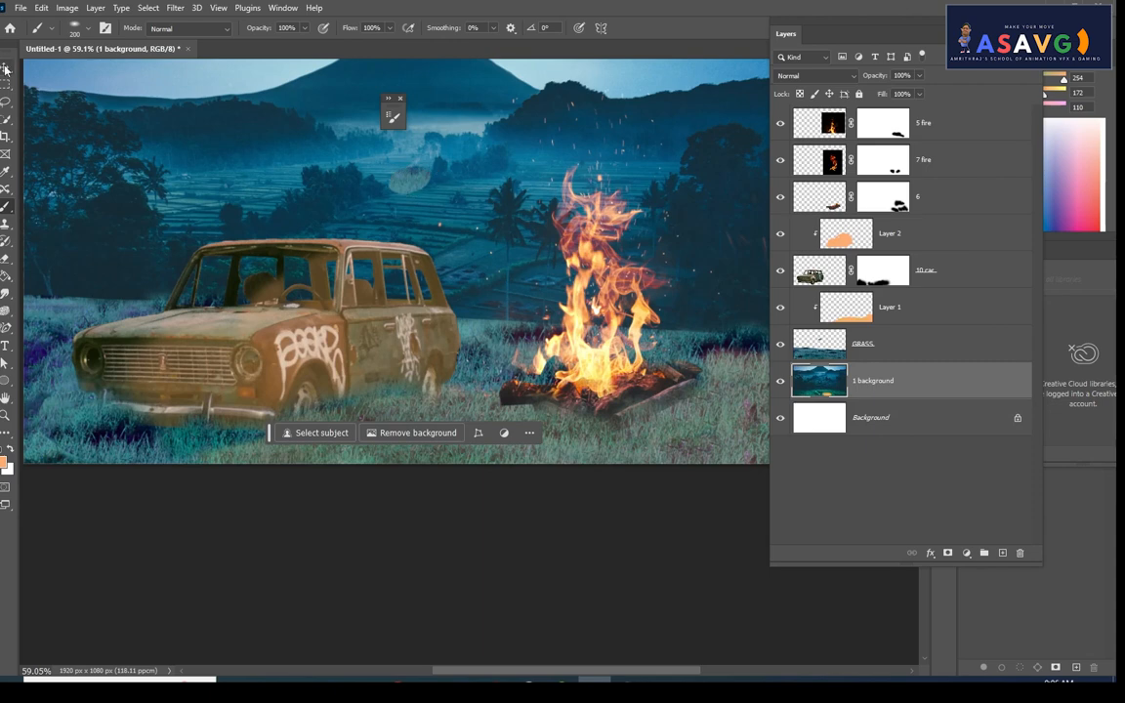
Select the stray grass patch in the sky above the car on the GRASS layer with the Lasso, delete it and deselect
key(v)
drag(415, 190, 424, 191)
drag(4, 101, 29, 93)
mouse_move(385, 149)
mouse_down()
mouse_move(453, 182)
mouse_move(347, 174)
mouse_move(370, 146)
mouse_move(401, 154)
mouse_up()
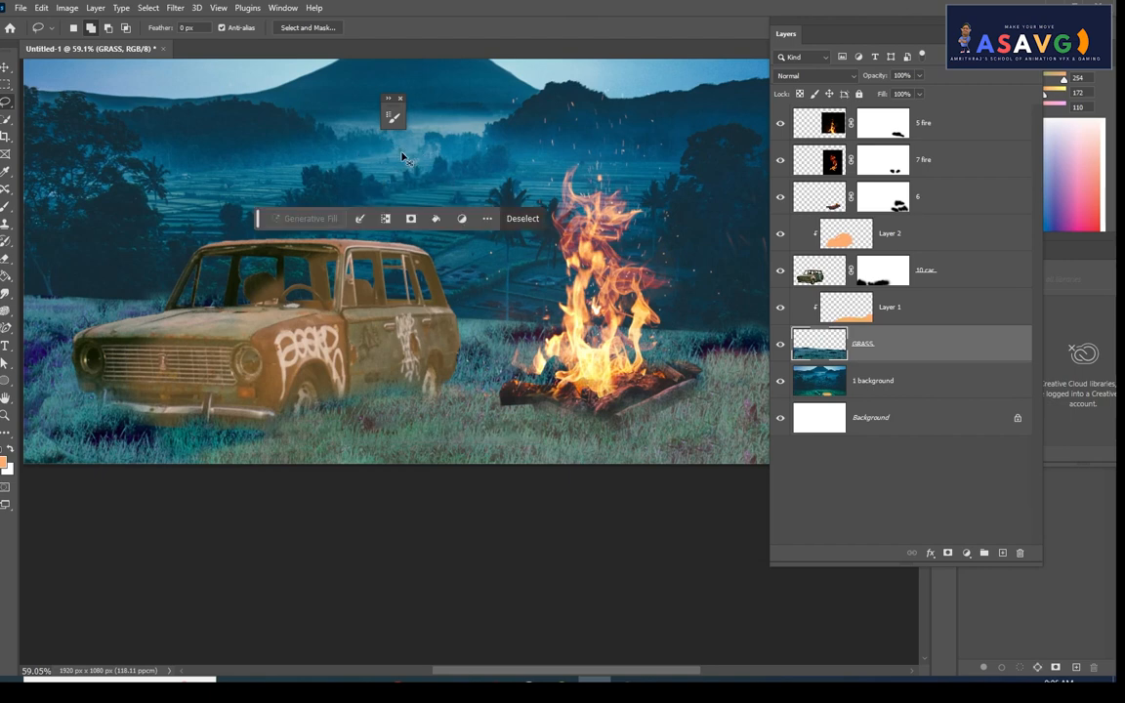
key(ctrl+d)
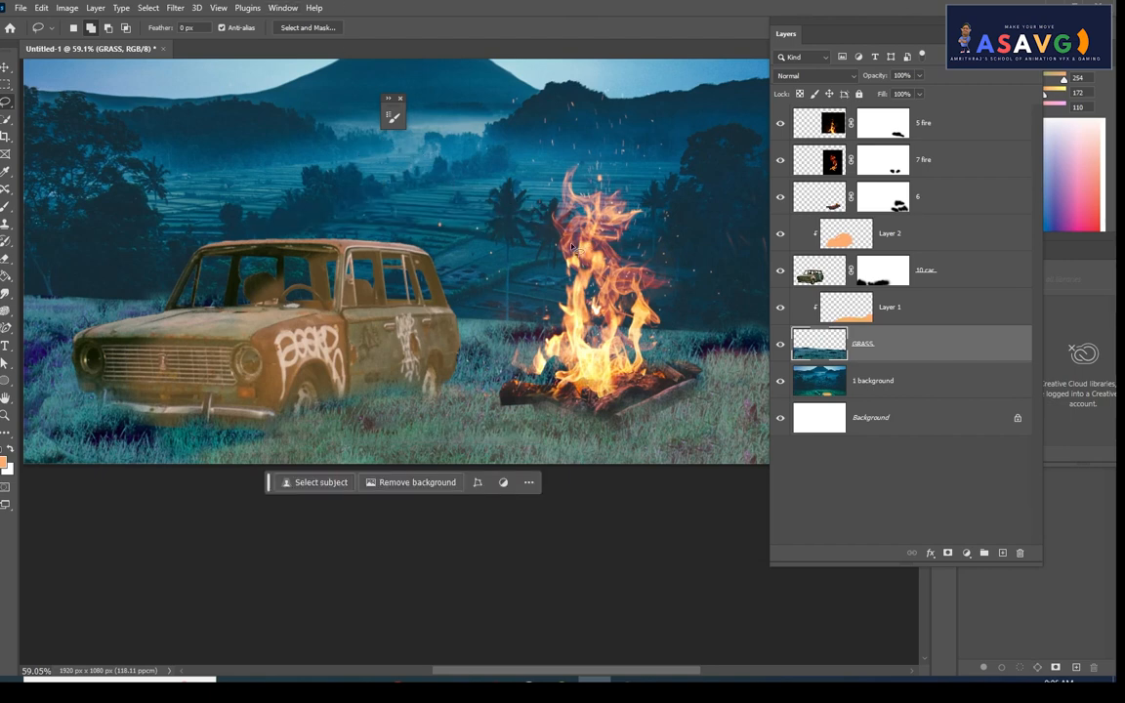
Place the 9 character image into the document as a new layer above the 5 fire layer
drag(540, 217, 516, 245)
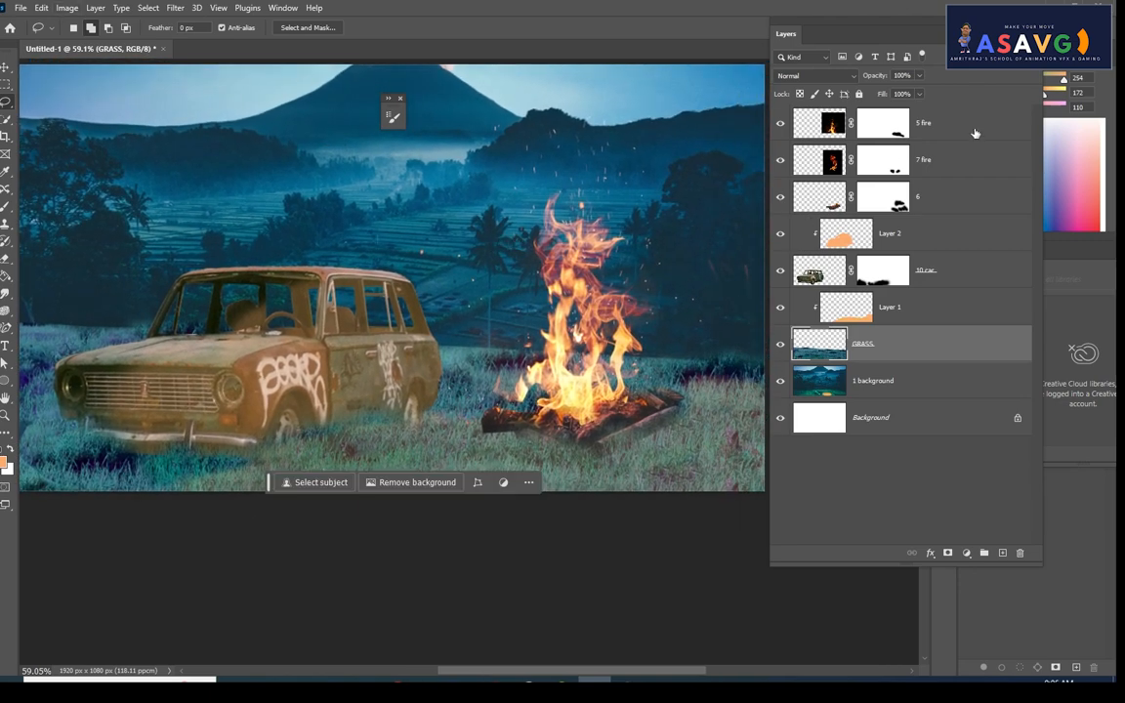
click(974, 133)
click(19, 10)
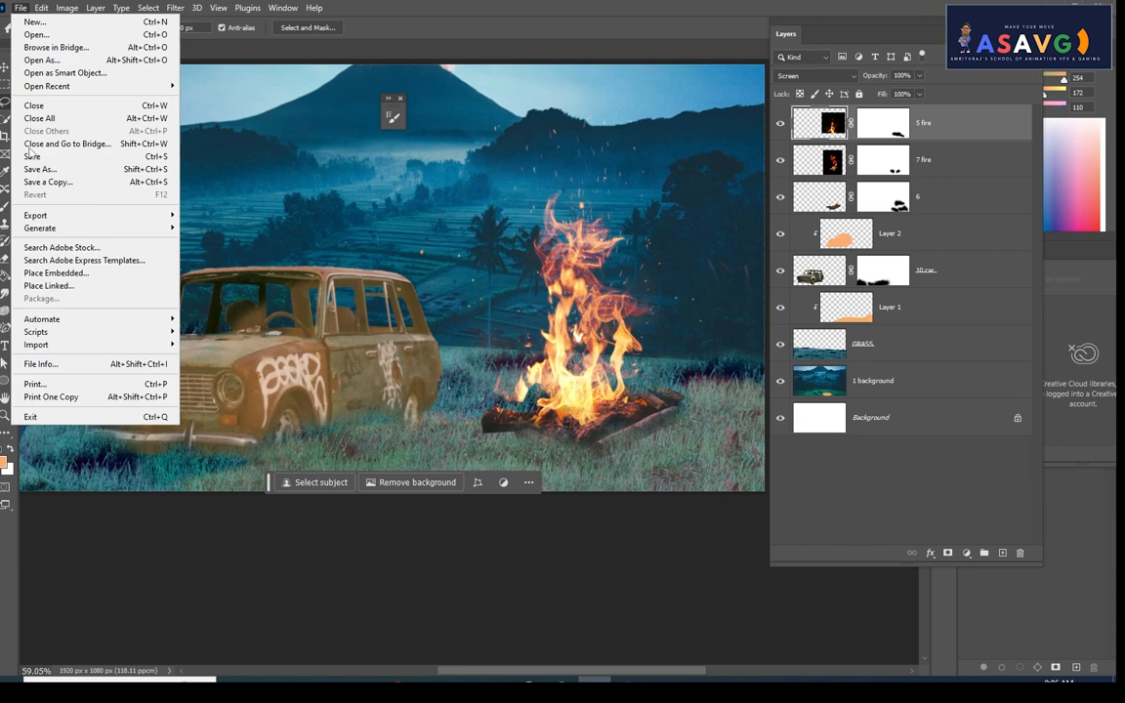
click(59, 261)
double_click(294, 190)
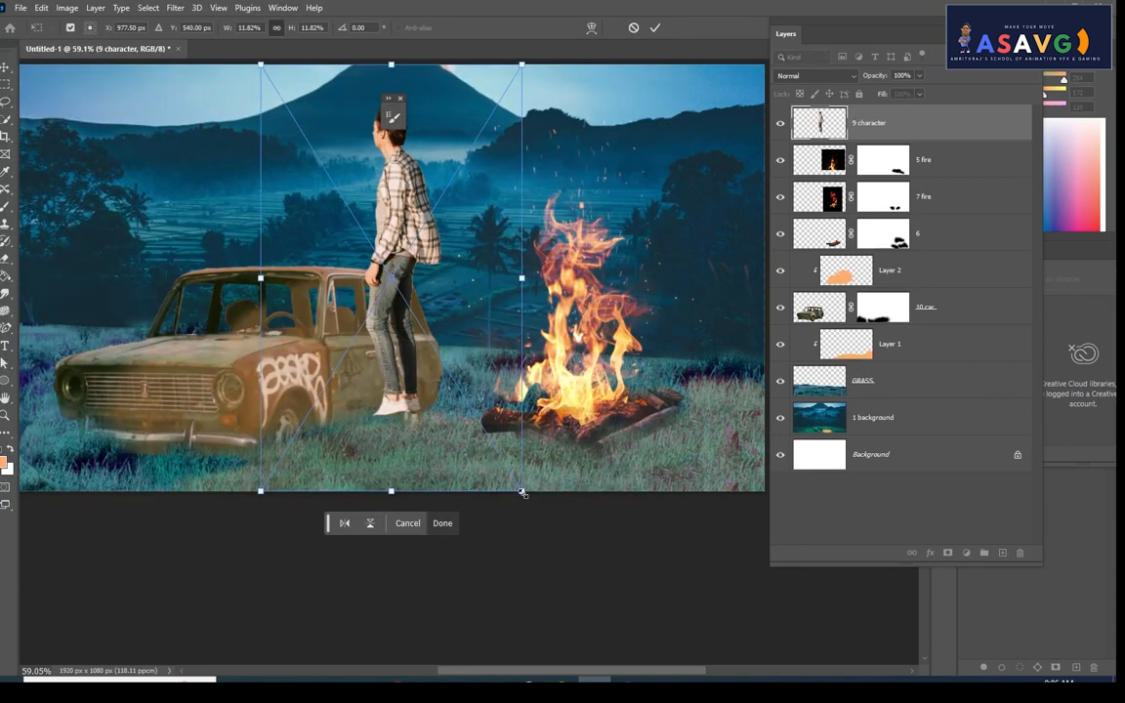
Scale the 9 character down, narrow it slightly and stand it with its feet on the car's roof
drag(522, 493, 469, 418)
drag(417, 239, 352, 140)
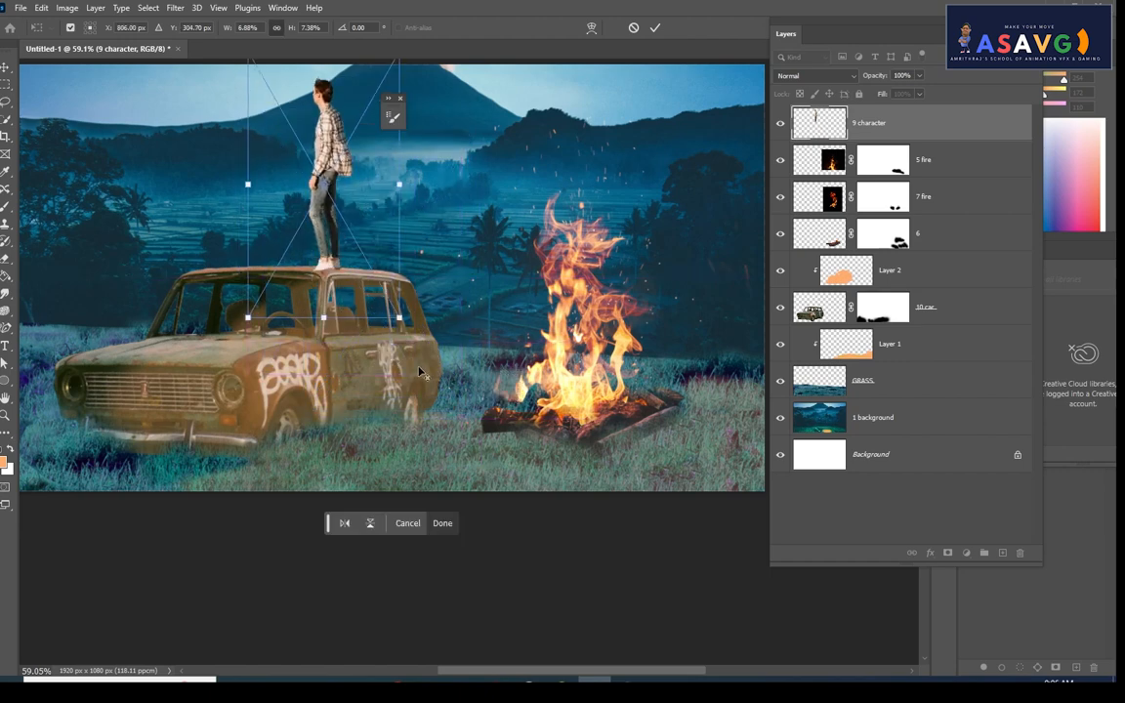
drag(400, 320, 390, 322)
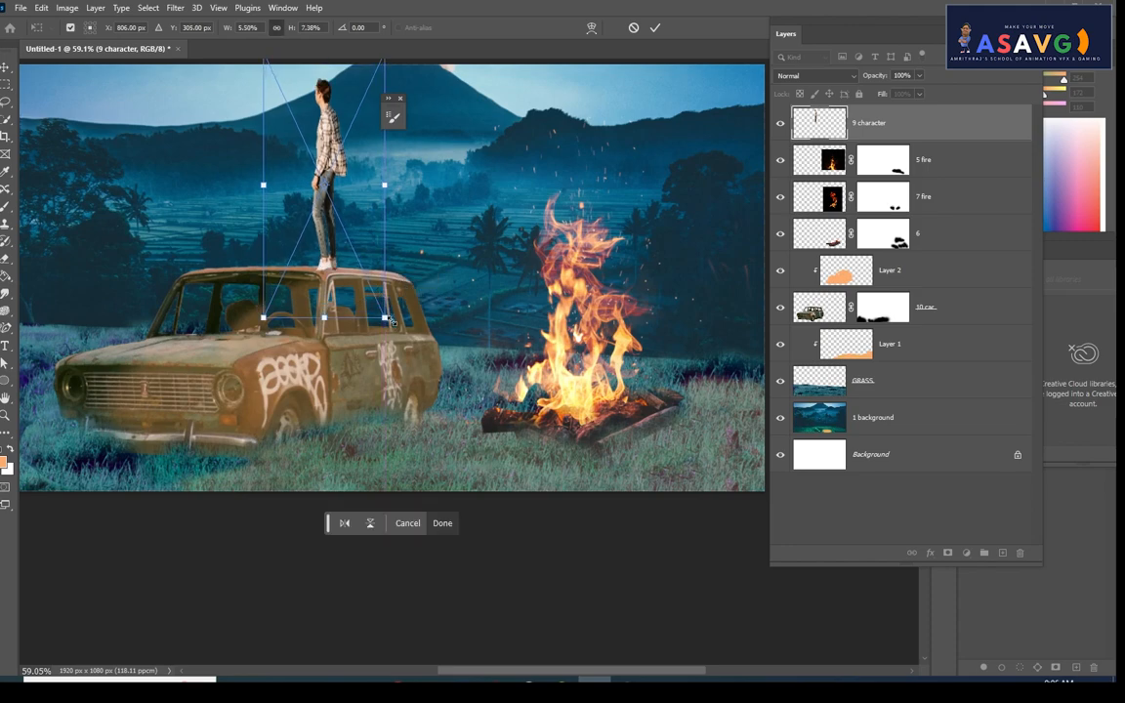
scroll(430, 320, up, 2)
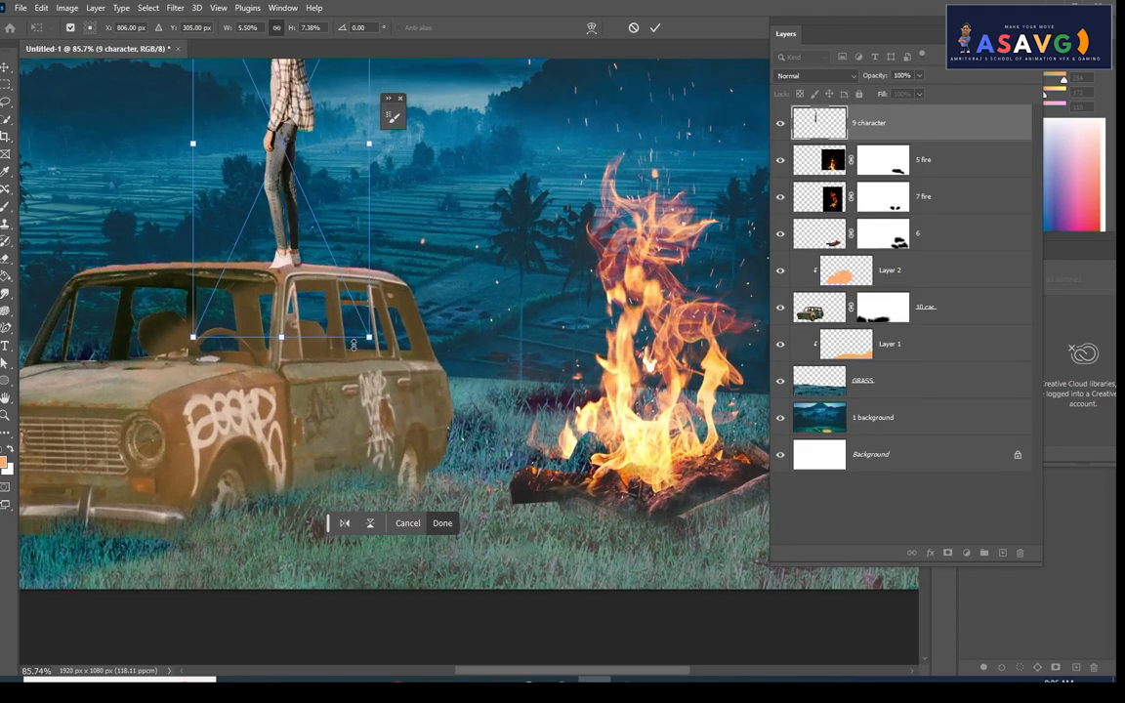
drag(370, 339, 358, 326)
drag(293, 216, 293, 229)
key(Return)
Rasterize the 9 character layer and add a layer mask to it
key(l)
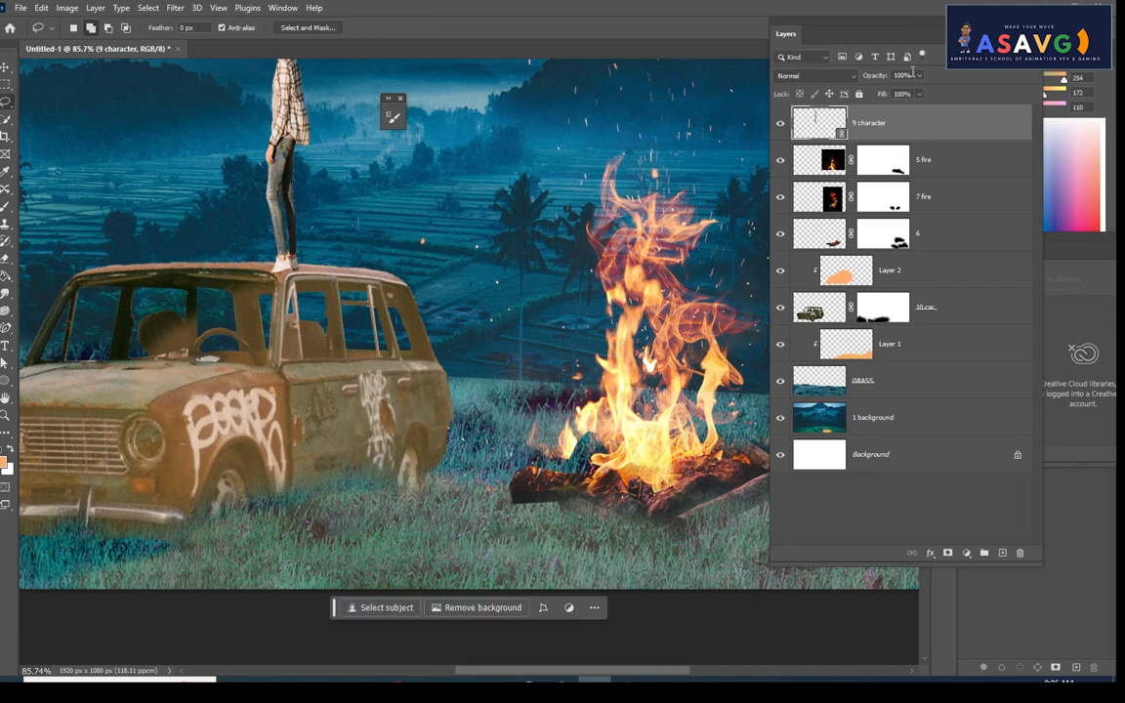
right_click(892, 122)
click(974, 386)
click(947, 553)
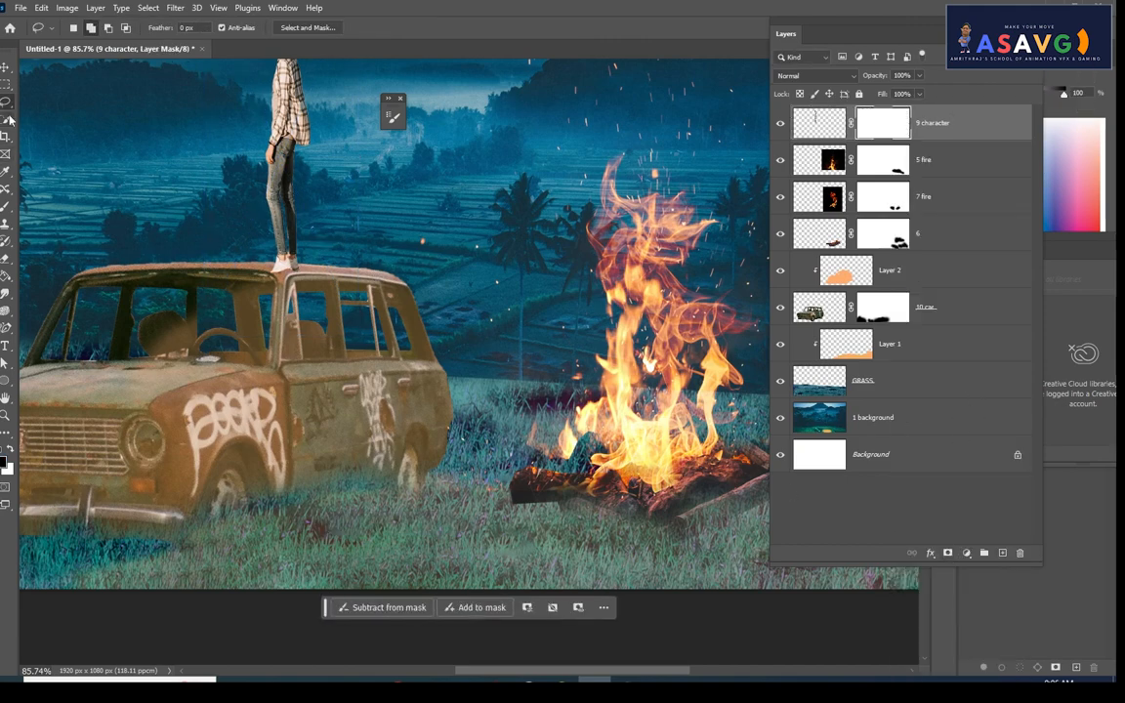
Brush black over the character's feet on the 9 character layer mask where they meet the car roof
click(5, 206)
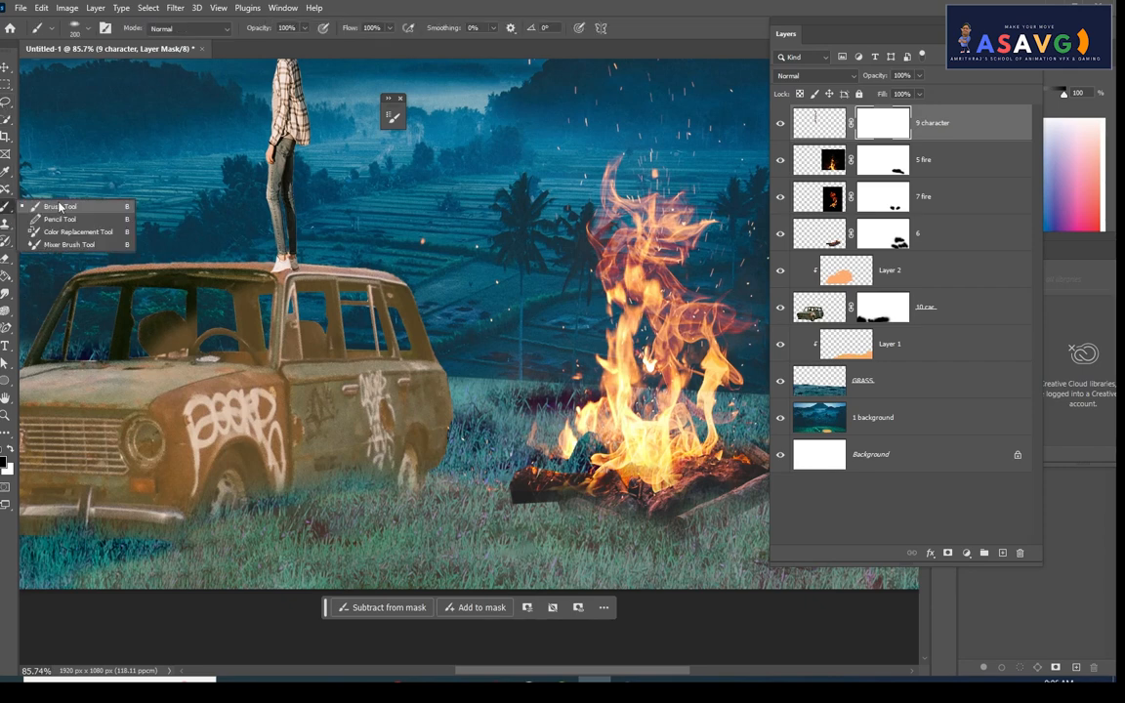
mouse_move(284, 288)
mouse_down()
mouse_move(295, 288)
mouse_move(276, 290)
mouse_move(221, 251)
mouse_move(652, 430)
mouse_up()
scroll(221, 250, up, 3)
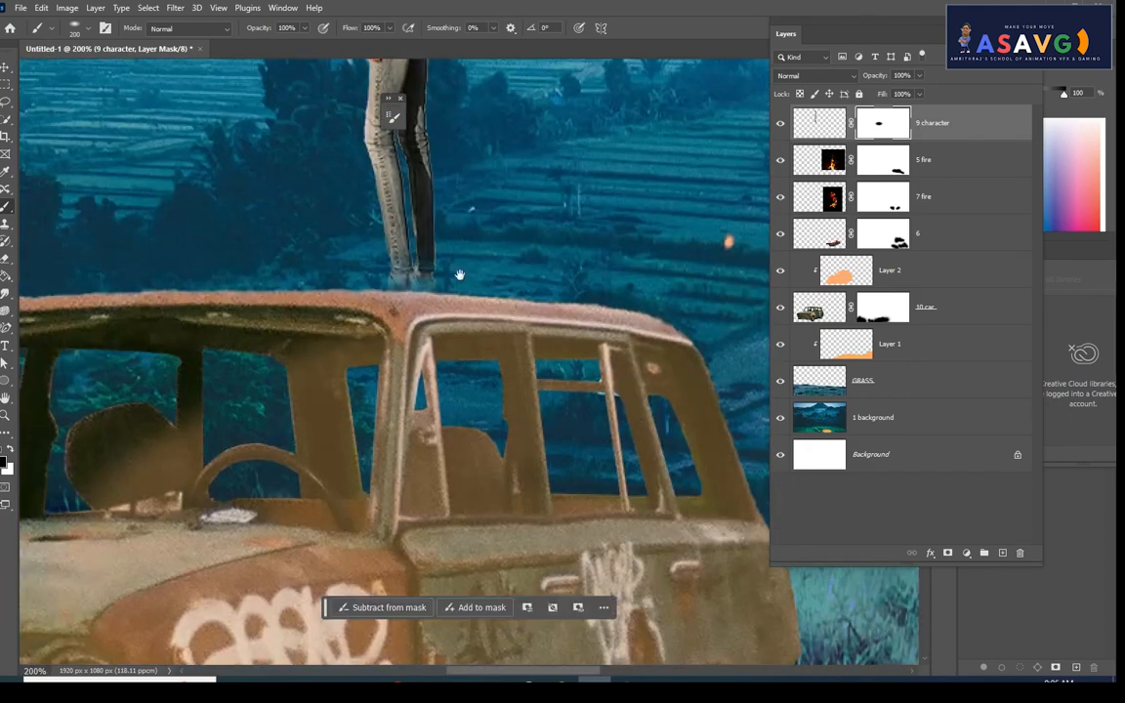
Paint the character's shoes back in on the layer mask with a much smaller white brush so they stand on the roof
key(bracketleft)
key(bracketleft)
key(bracketleft)
key(bracketleft)
key(bracketleft)
key(bracketleft)
key(bracketleft)
key(bracketleft)
key(bracketleft)
drag(385, 298, 401, 297)
key(ctrl+z)
key(bracketleft)
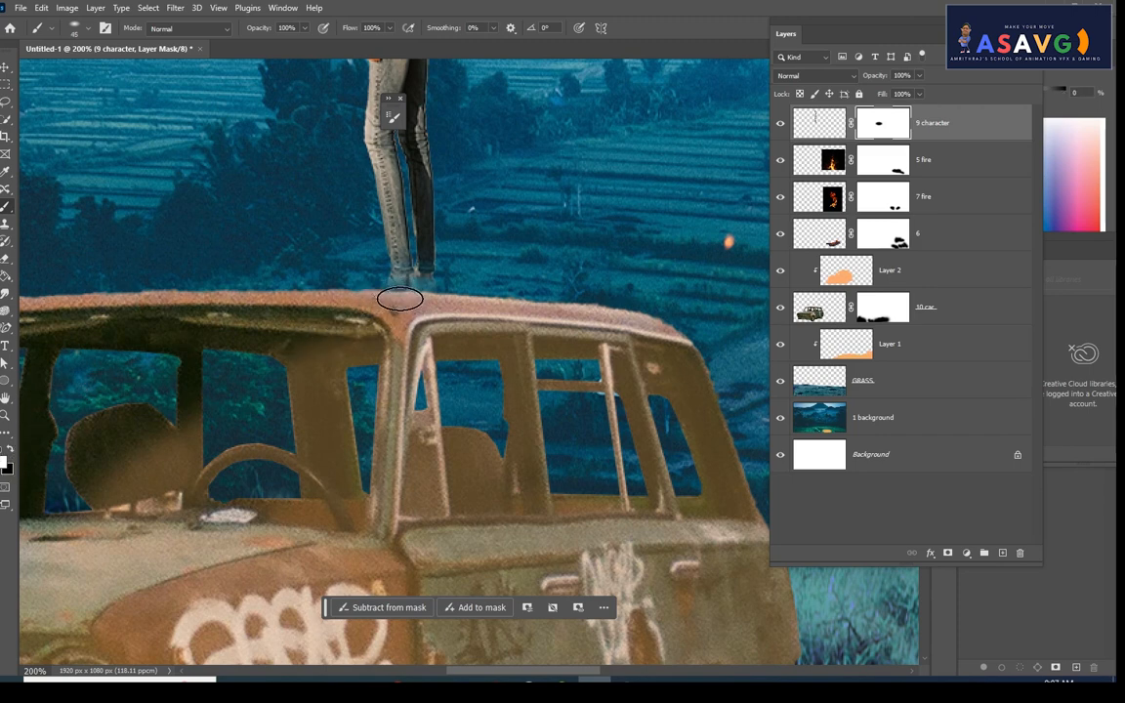
drag(408, 286, 433, 284)
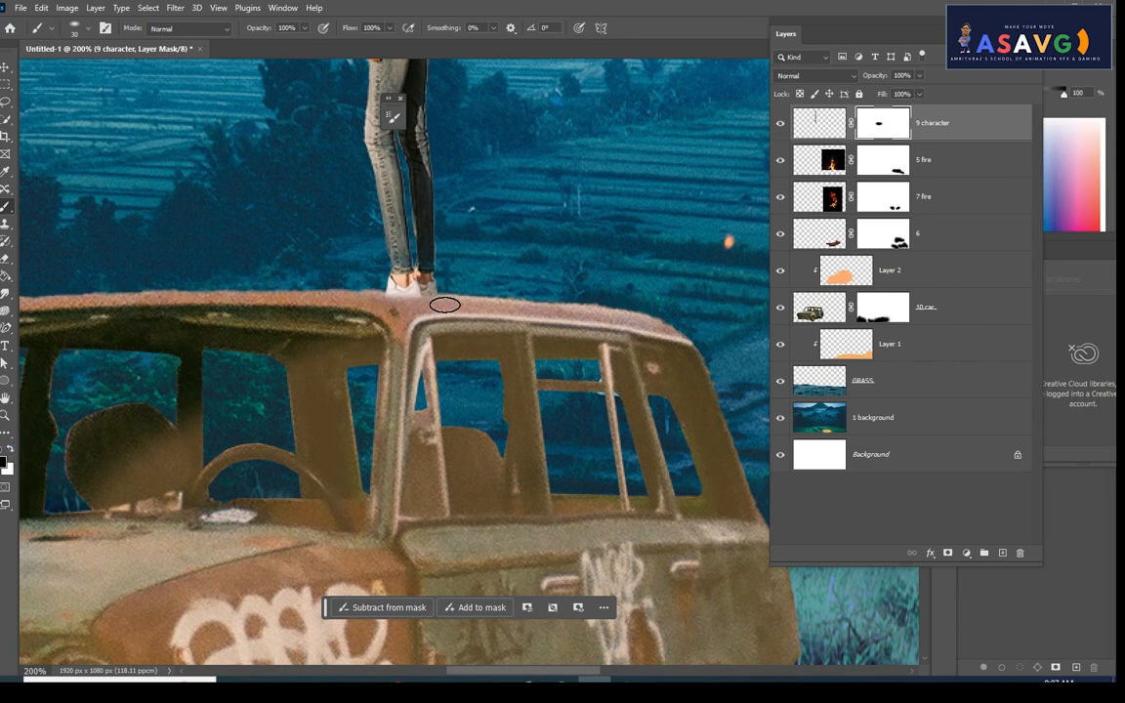
Widen the 9 character layer slightly with Free Transform, keeping its height
scroll(371, 300, down, 5)
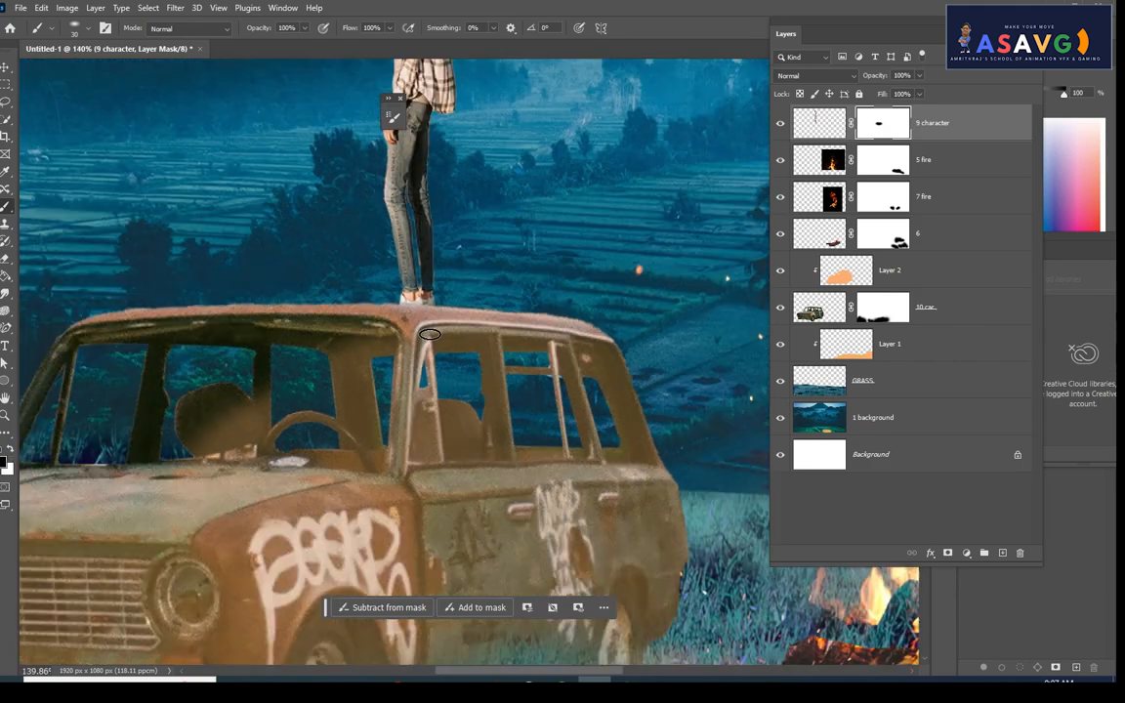
scroll(430, 334, down, 3)
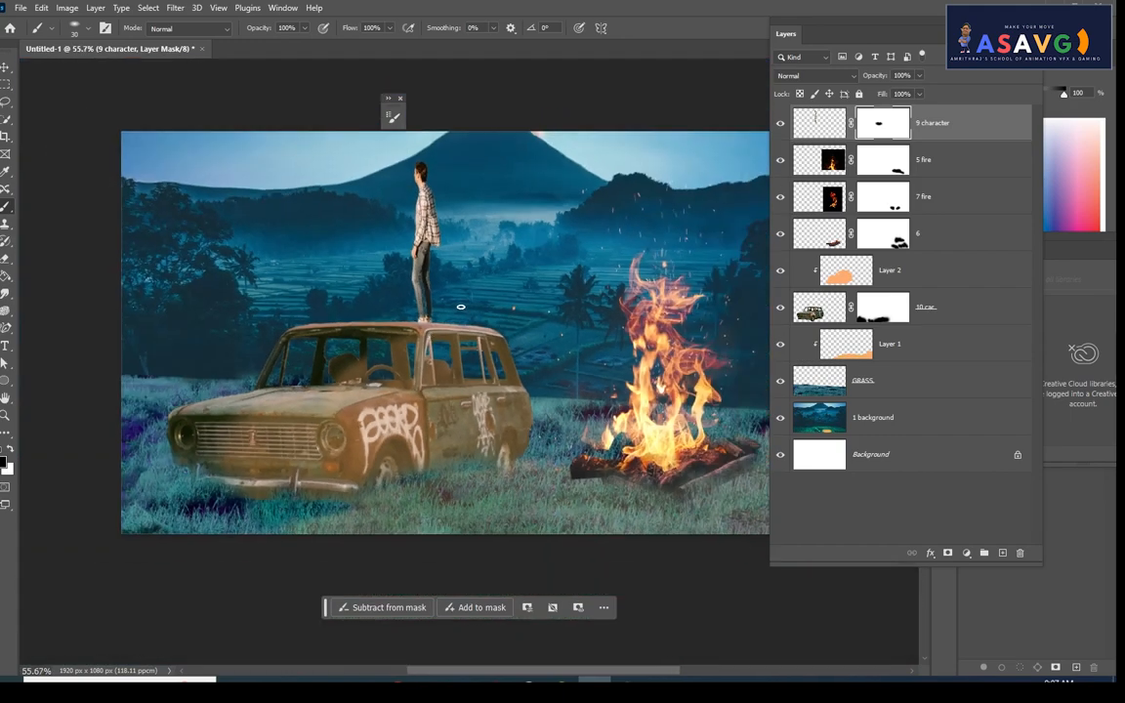
scroll(460, 306, up, 2)
click(825, 125)
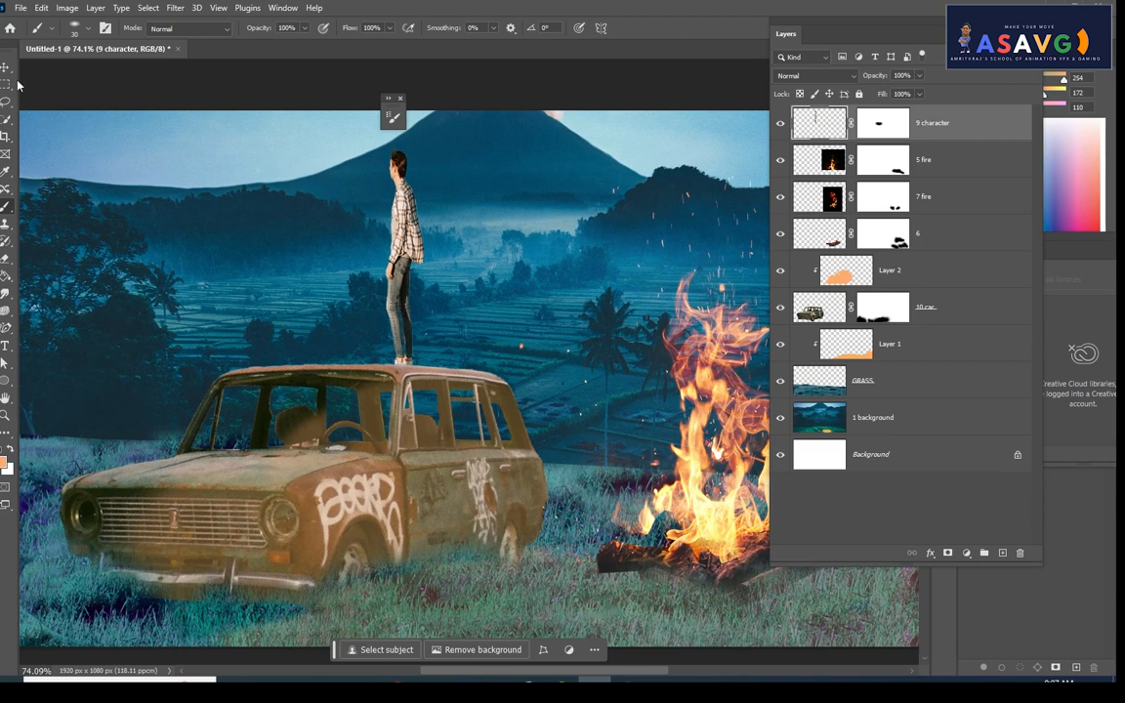
key(v)
key(ctrl+t)
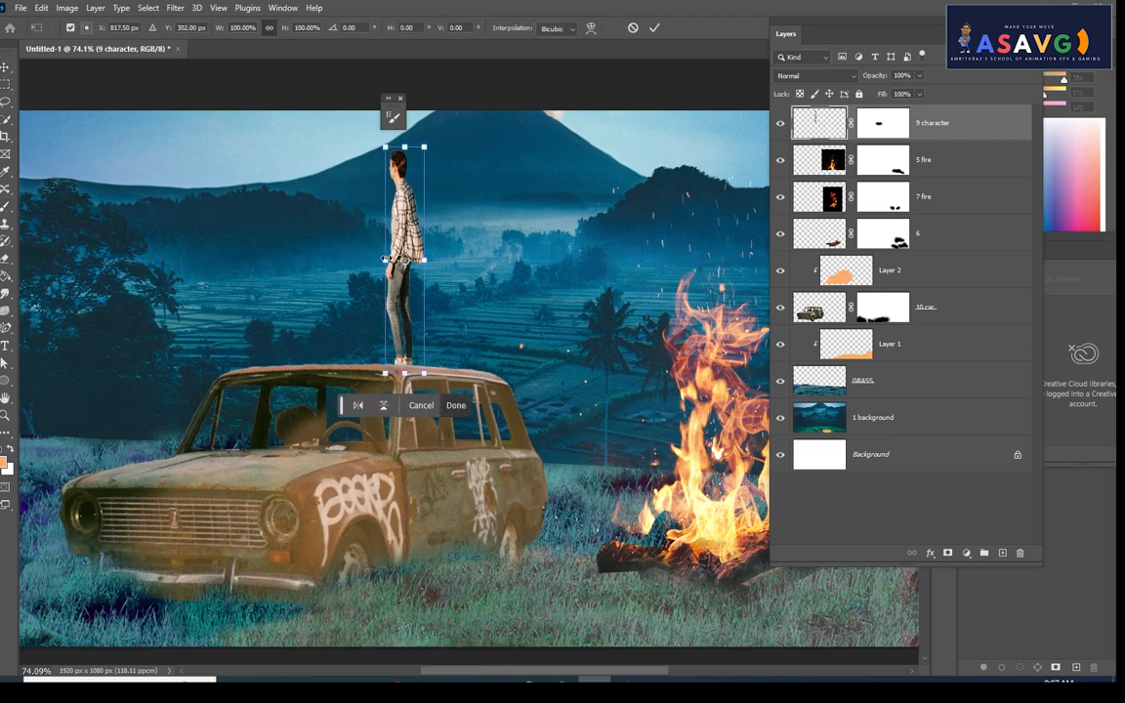
mouse_move(386, 260)
mouse_down()
mouse_move(354, 259)
mouse_move(375, 257)
mouse_up()
key(Return)
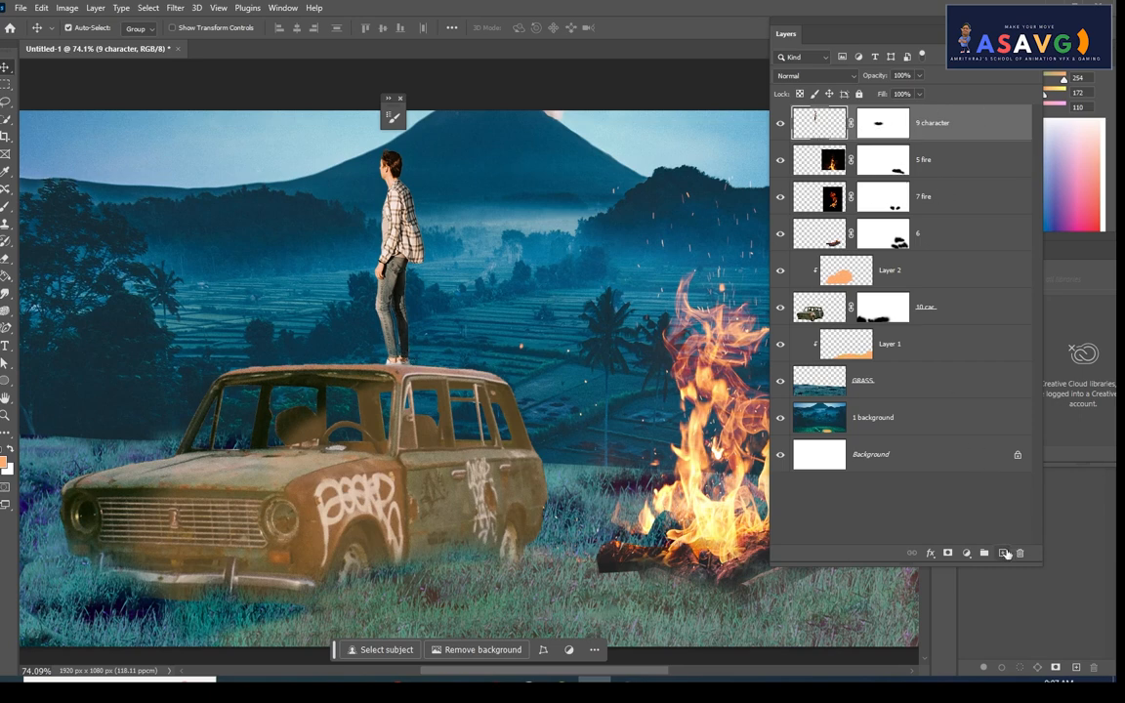
Add a new layer above the character and sample a light orange from the flames as the foreground colour
click(1003, 552)
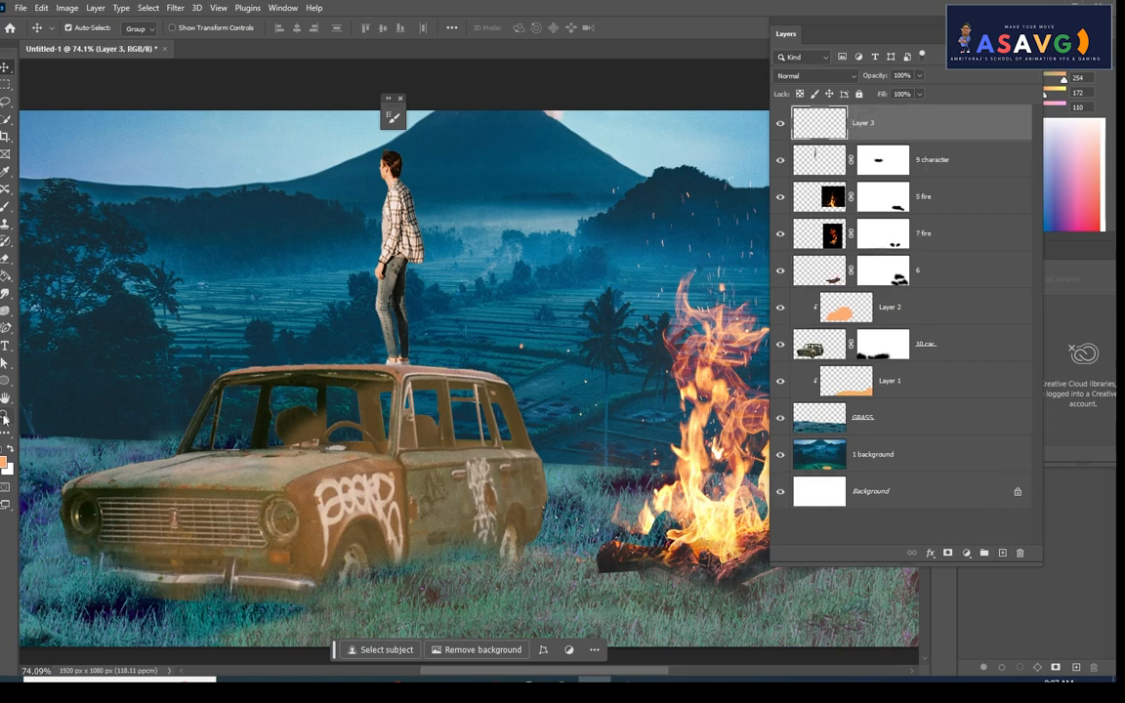
click(5, 461)
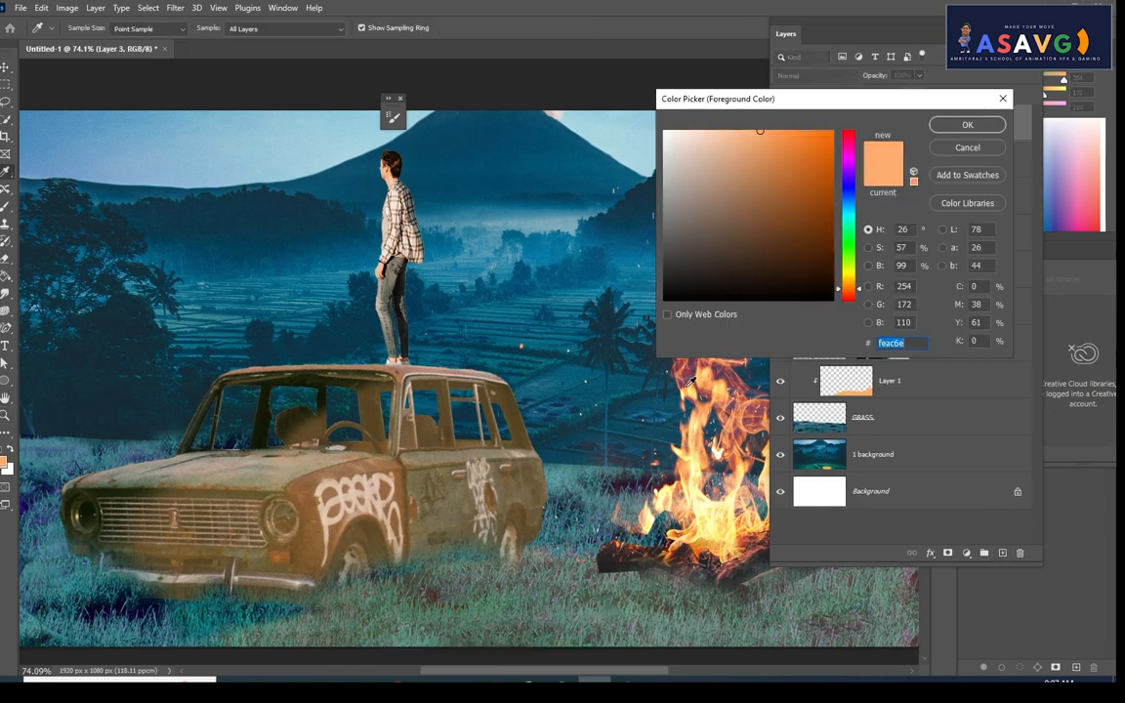
click(742, 363)
click(967, 124)
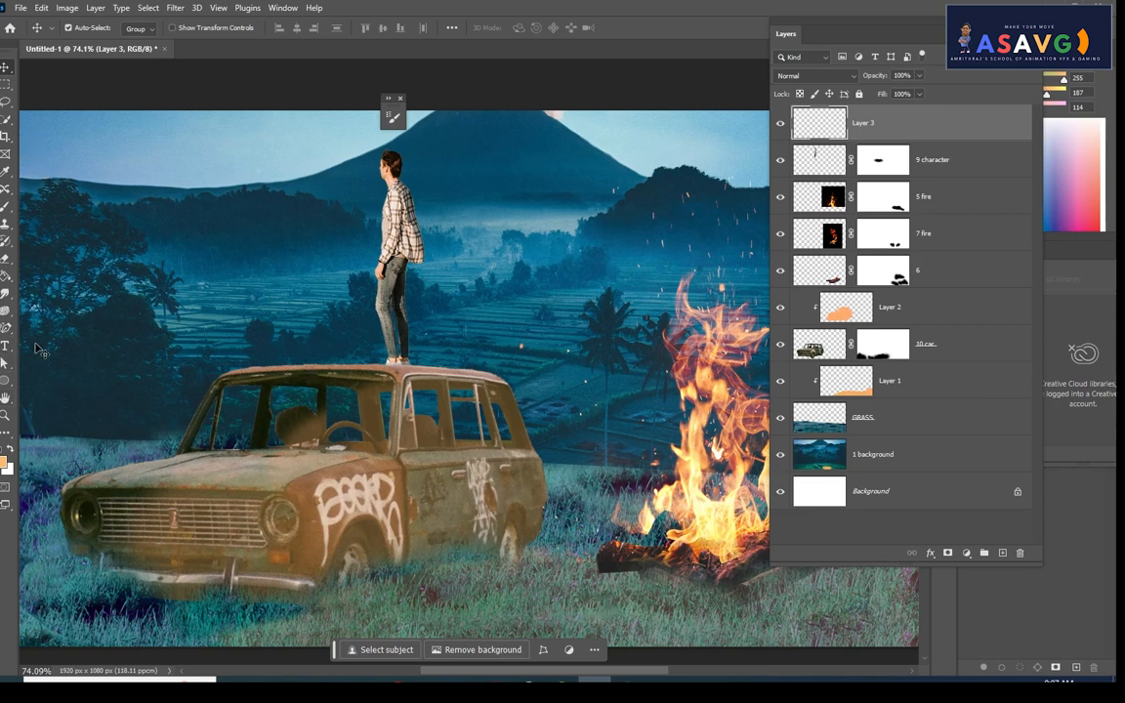
Paint the whole character over with the orange on the new layer, enlarging the soft brush to 70 px
click(8, 207)
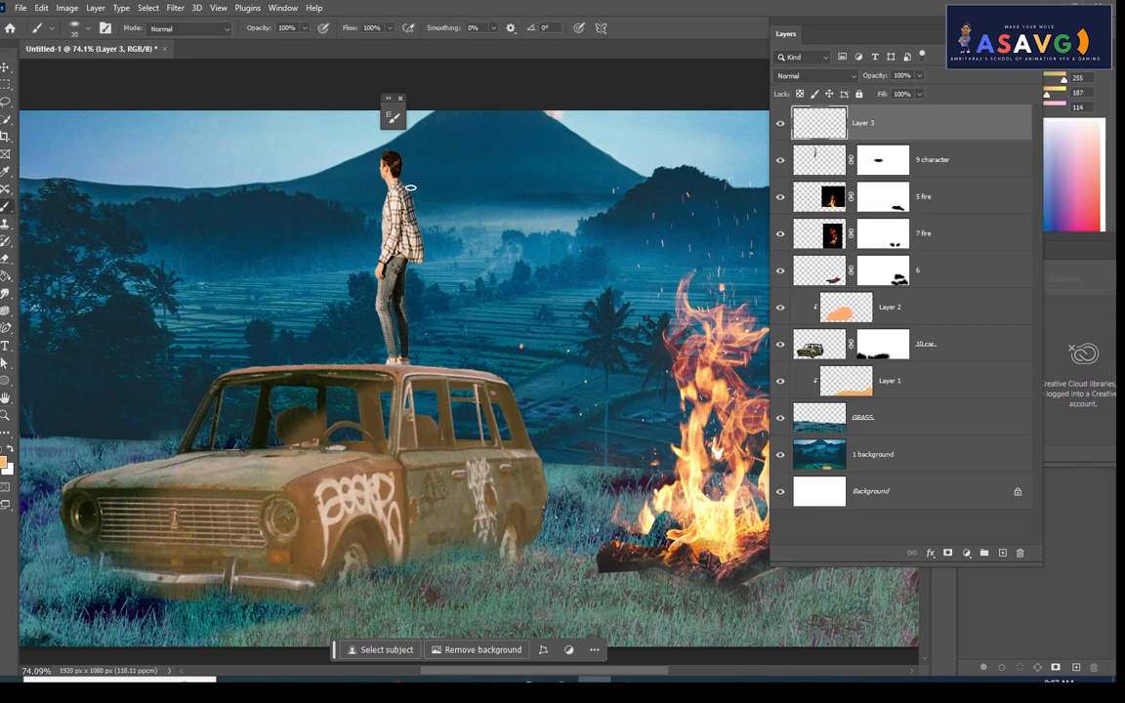
drag(395, 191, 401, 325)
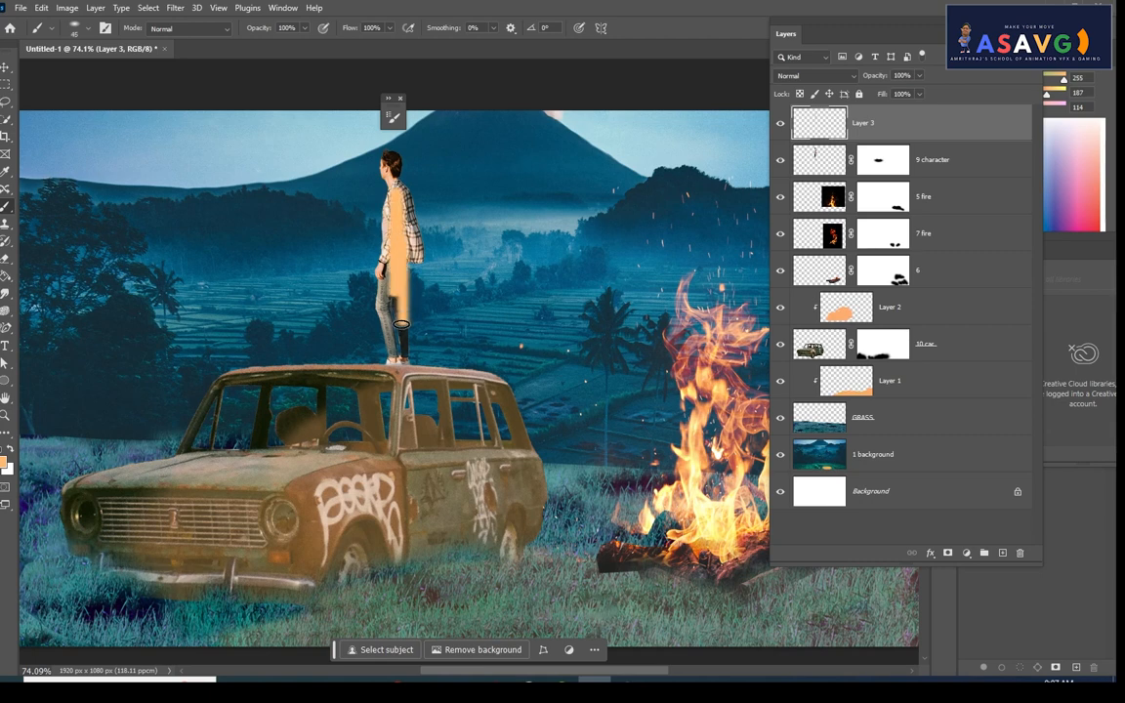
key(bracketright)
key(bracketright)
key(bracketright)
mouse_move(391, 230)
mouse_down()
mouse_move(393, 169)
mouse_move(391, 348)
mouse_move(408, 334)
mouse_move(399, 339)
mouse_move(420, 219)
mouse_move(415, 170)
mouse_move(384, 150)
mouse_move(401, 348)
mouse_up()
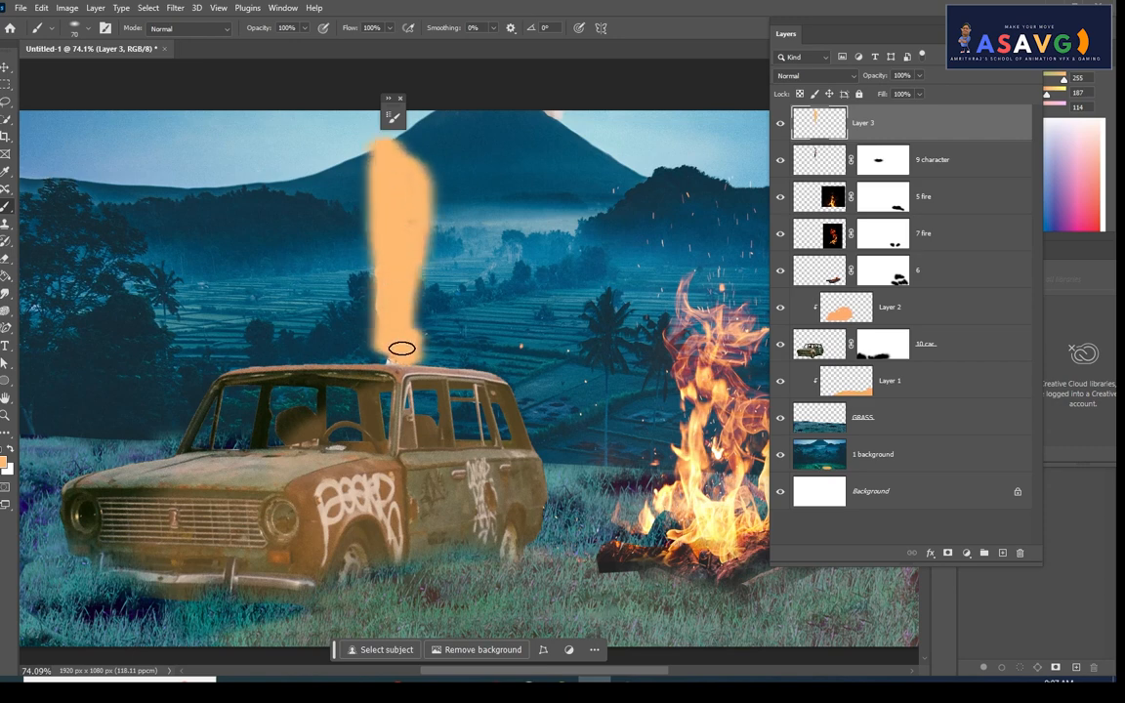
Clip the orange layer to the 9 character layer and set its opacity to 25%
right_click(995, 142)
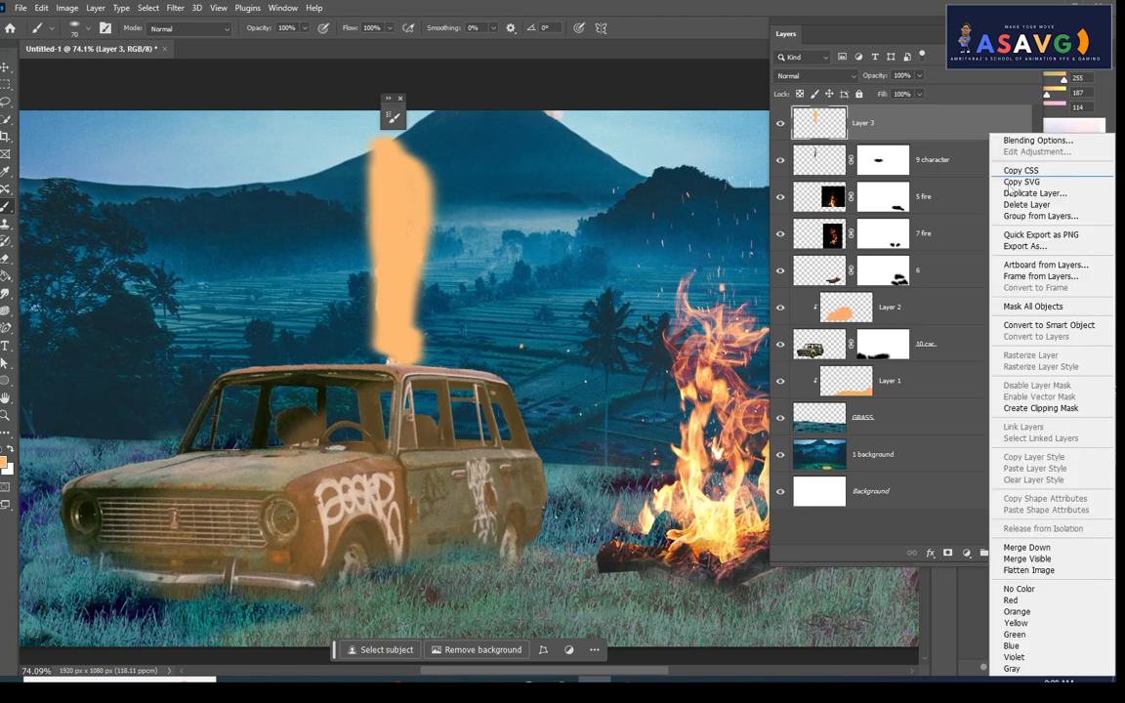
click(1043, 407)
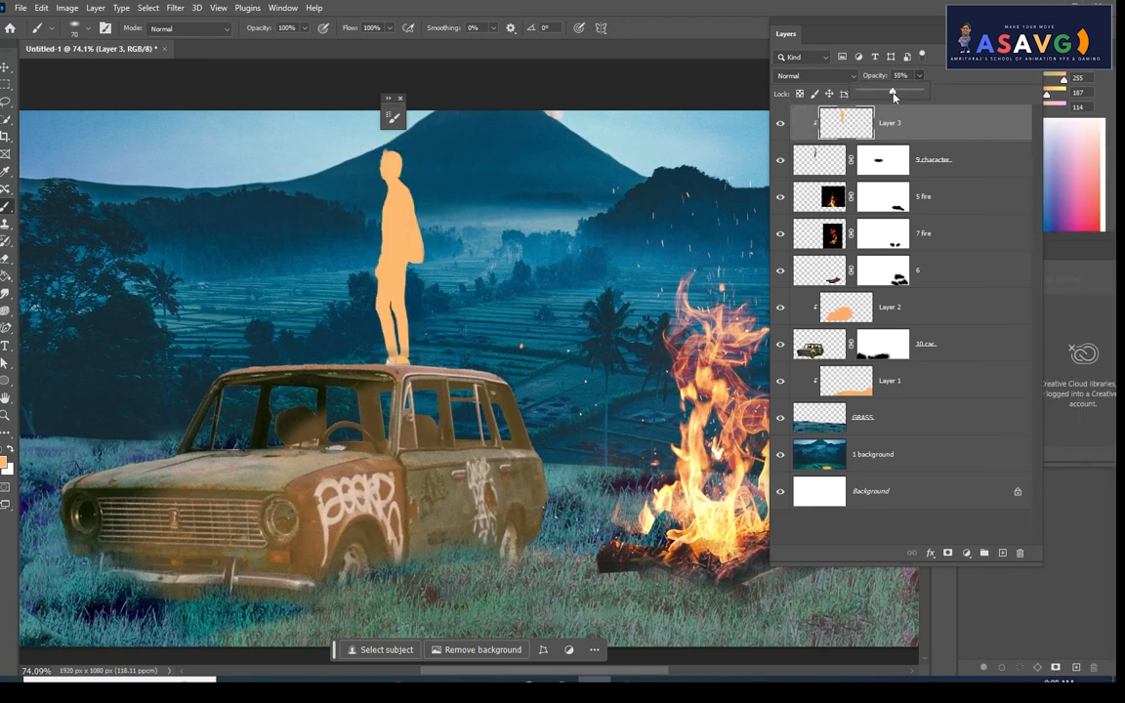
drag(891, 94, 883, 93)
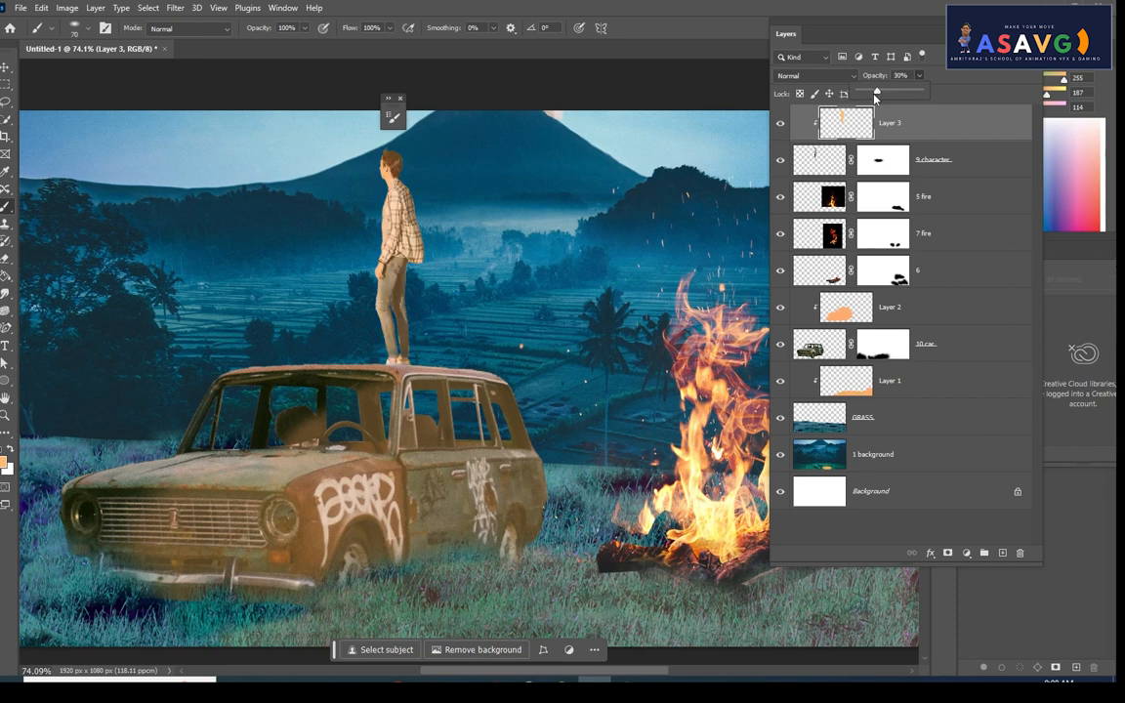
drag(875, 94, 871, 96)
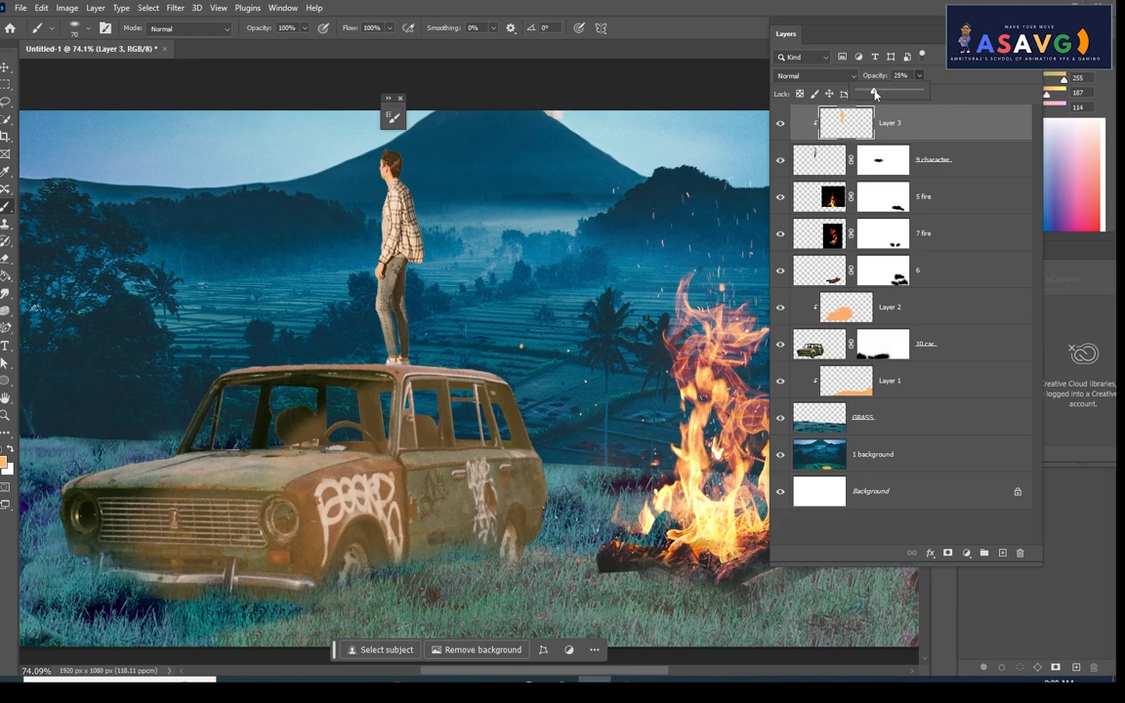
Place the 2 moon image into the composition as a linked file
scroll(501, 334, down, 3)
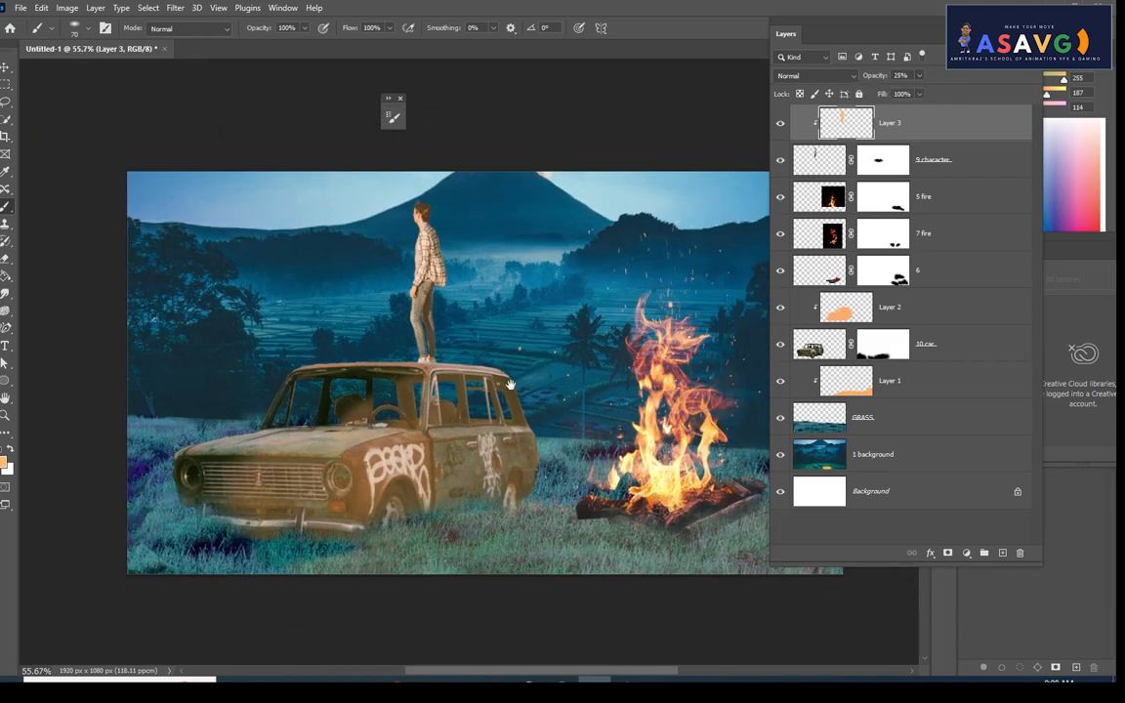
drag(527, 386, 460, 383)
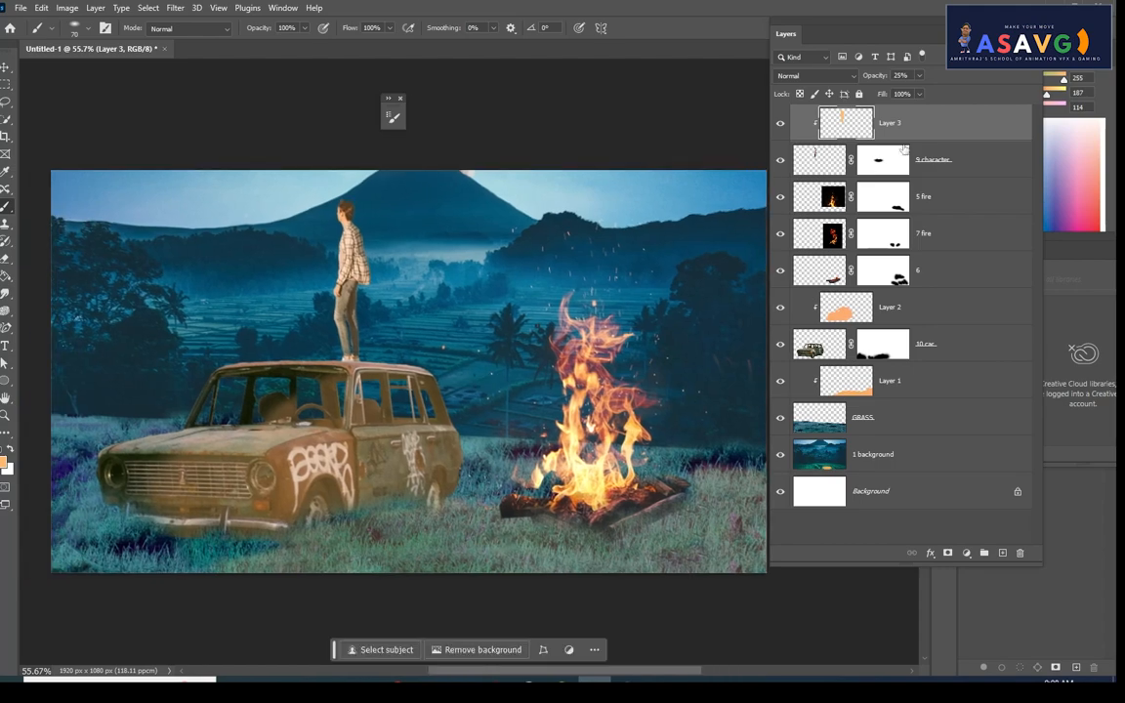
click(19, 8)
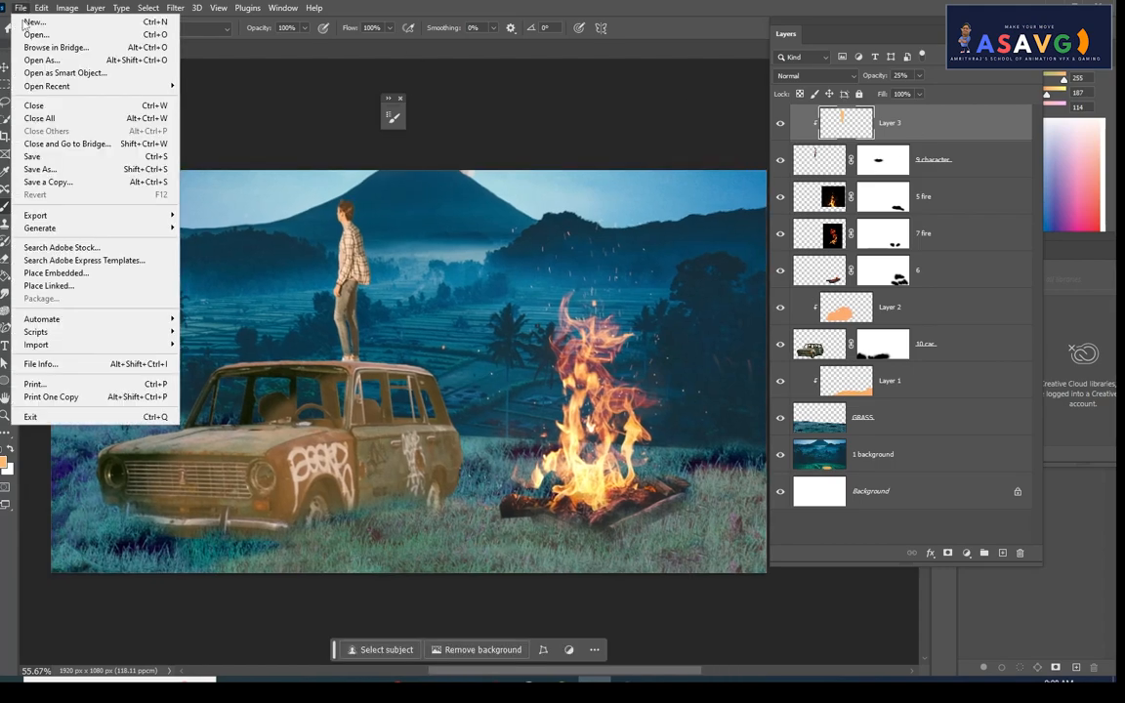
click(57, 283)
double_click(294, 106)
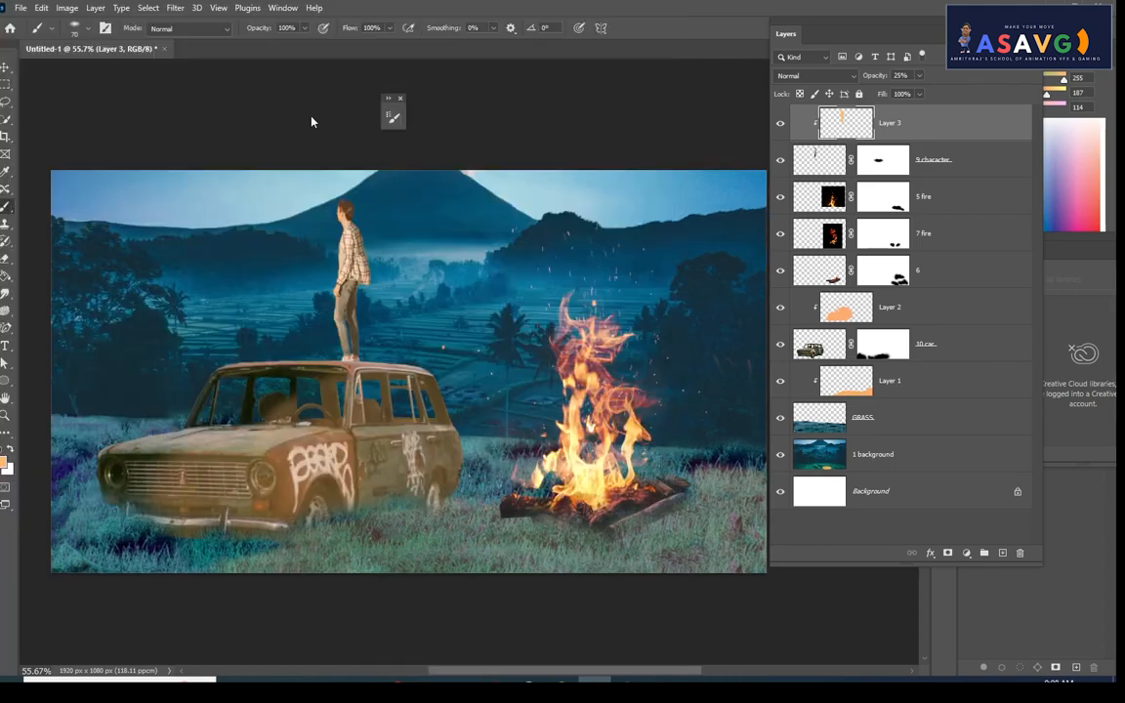
Scale the moon to about 31% width and 32% height and position it in the sky at the image's upper left
drag(626, 572, 488, 457)
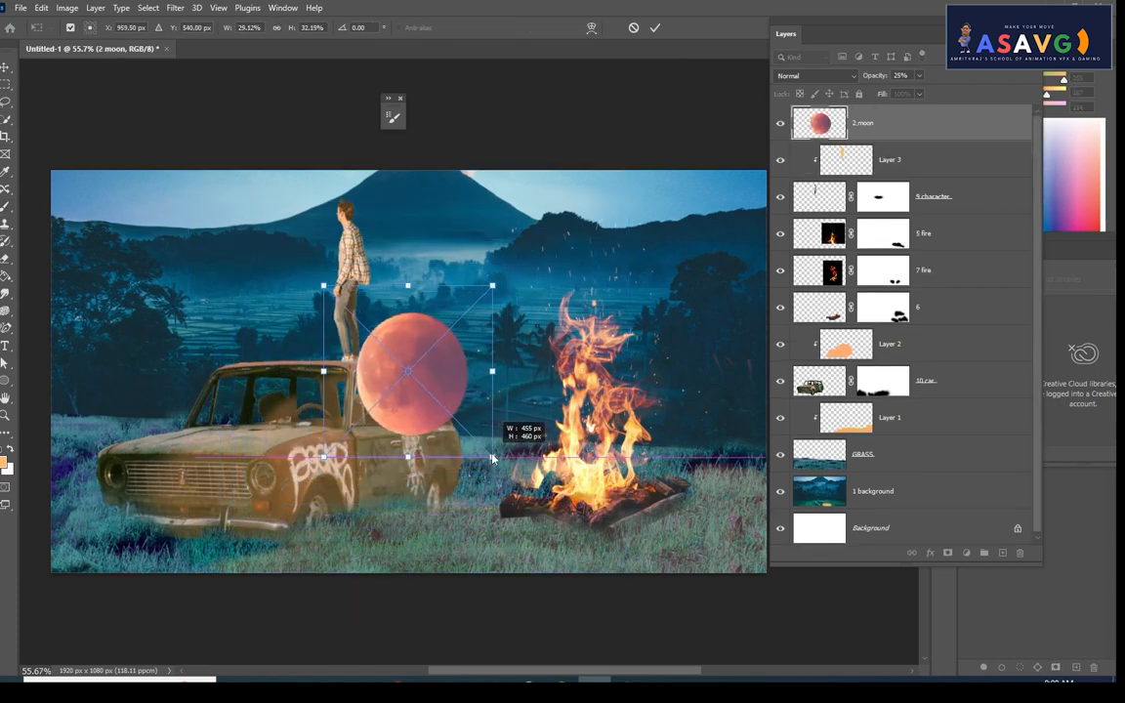
drag(365, 378, 143, 217)
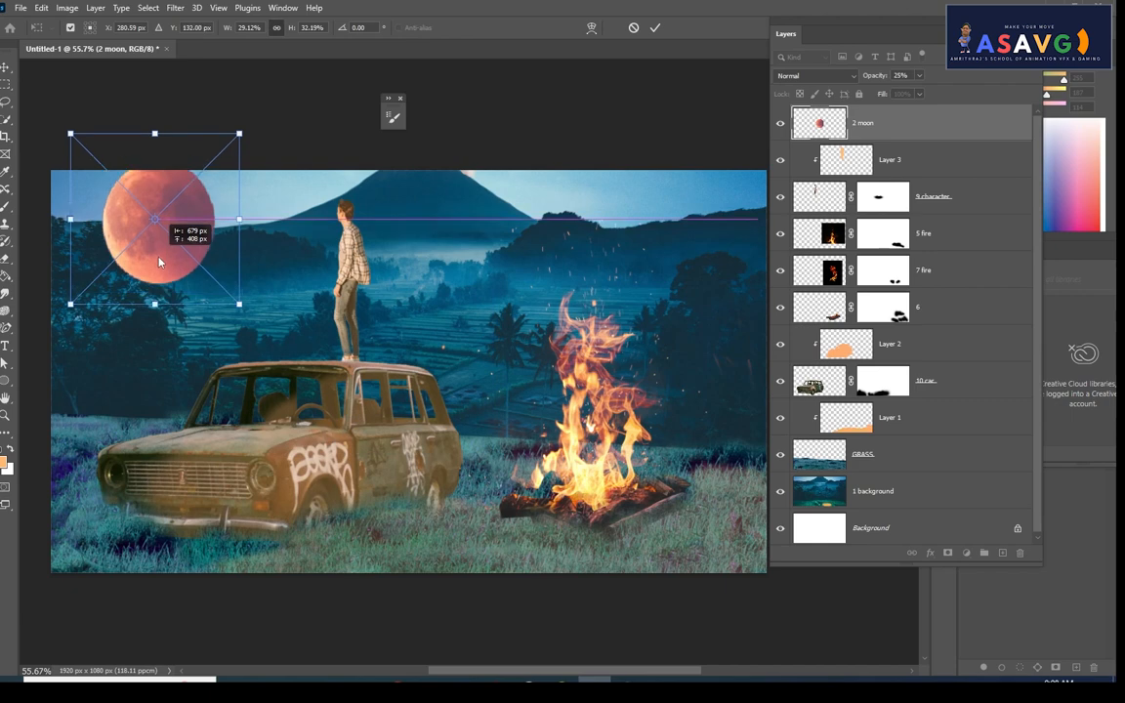
drag(243, 220, 247, 221)
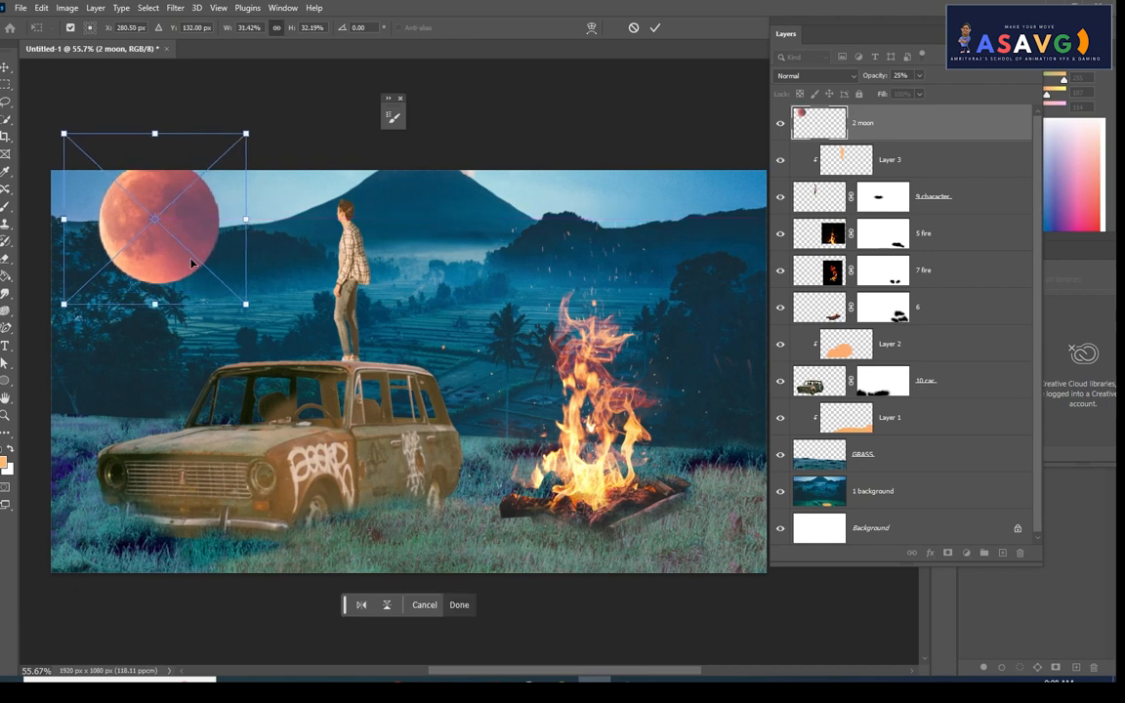
drag(190, 261, 209, 238)
key(Return)
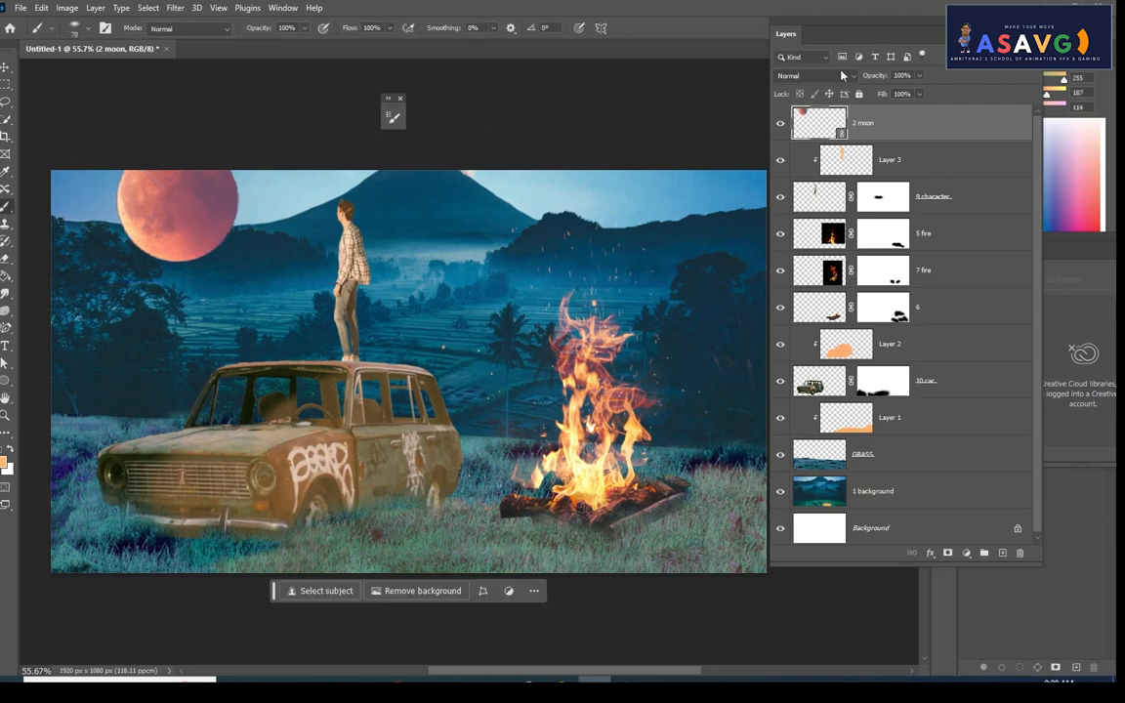
Rasterize the 2 moon layer and add a layer mask to it
right_click(916, 116)
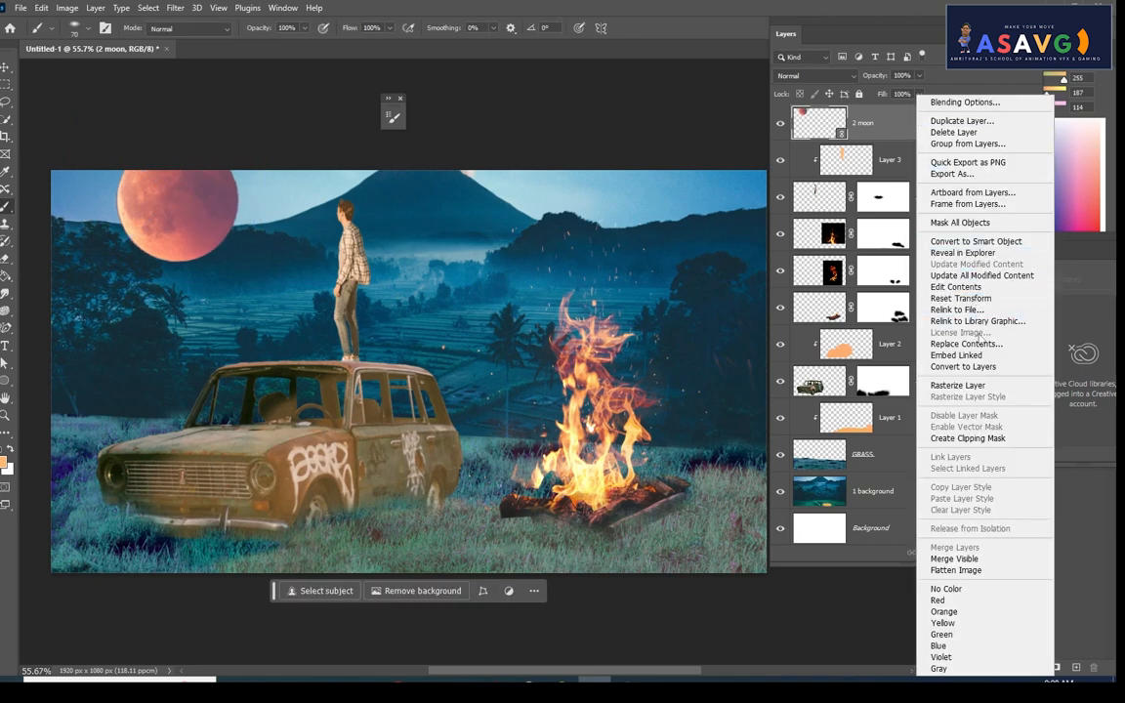
click(952, 385)
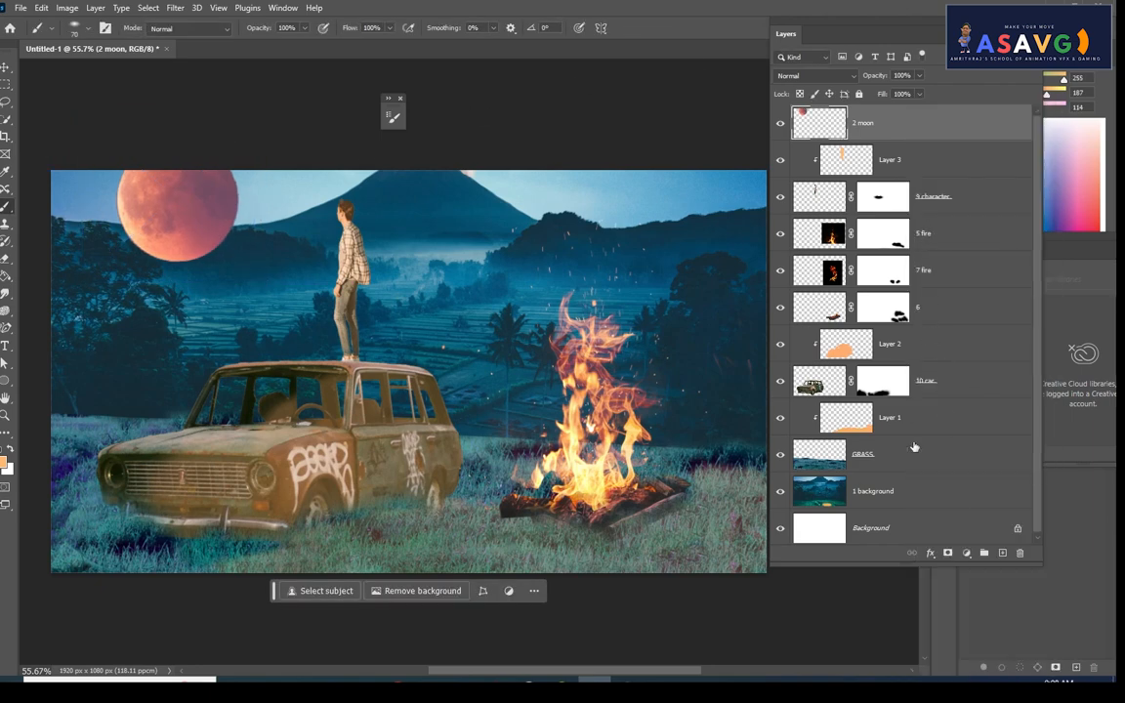
click(945, 552)
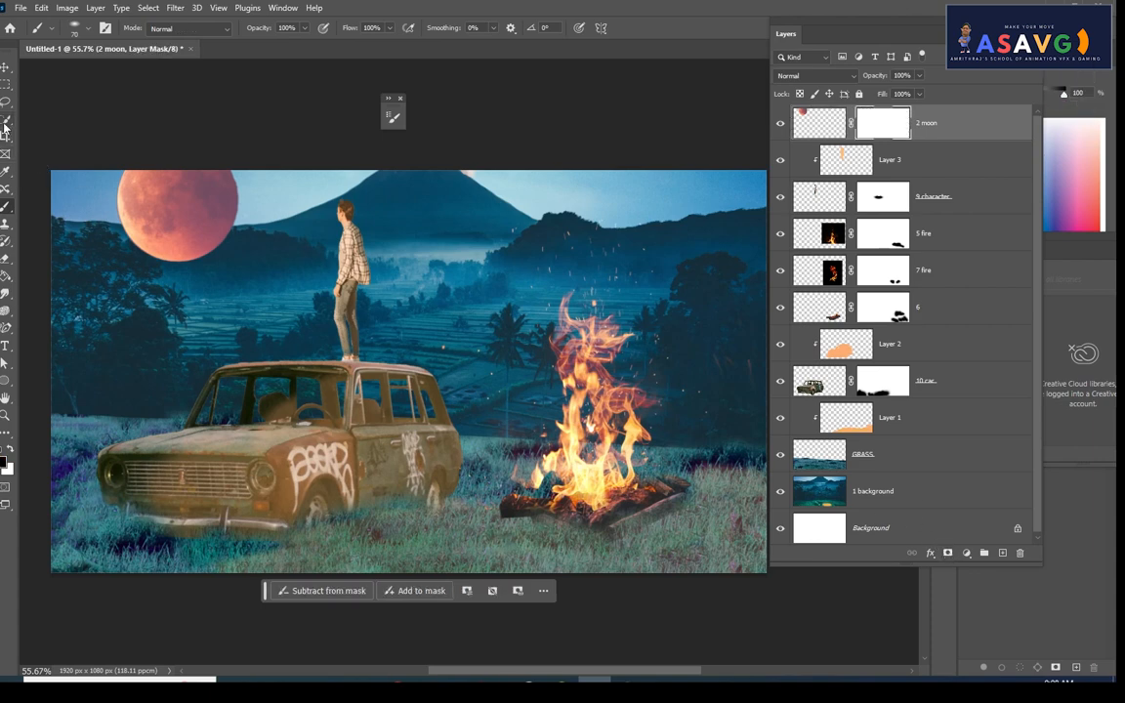
Take the Brush tool and reshape its flattened soft tip to a circle, with the angle at 39°
right_click(3, 209)
click(31, 207)
click(84, 32)
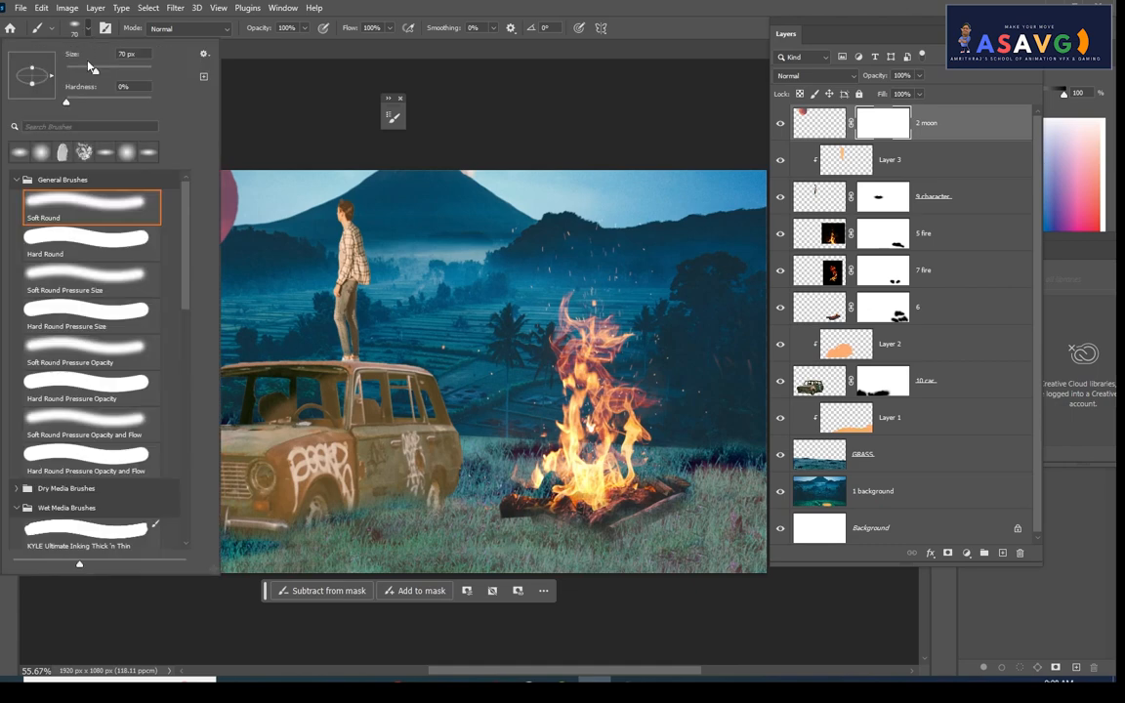
mouse_move(37, 88)
mouse_down()
mouse_move(37, 107)
mouse_move(45, 70)
mouse_move(36, 99)
mouse_up()
click(326, 131)
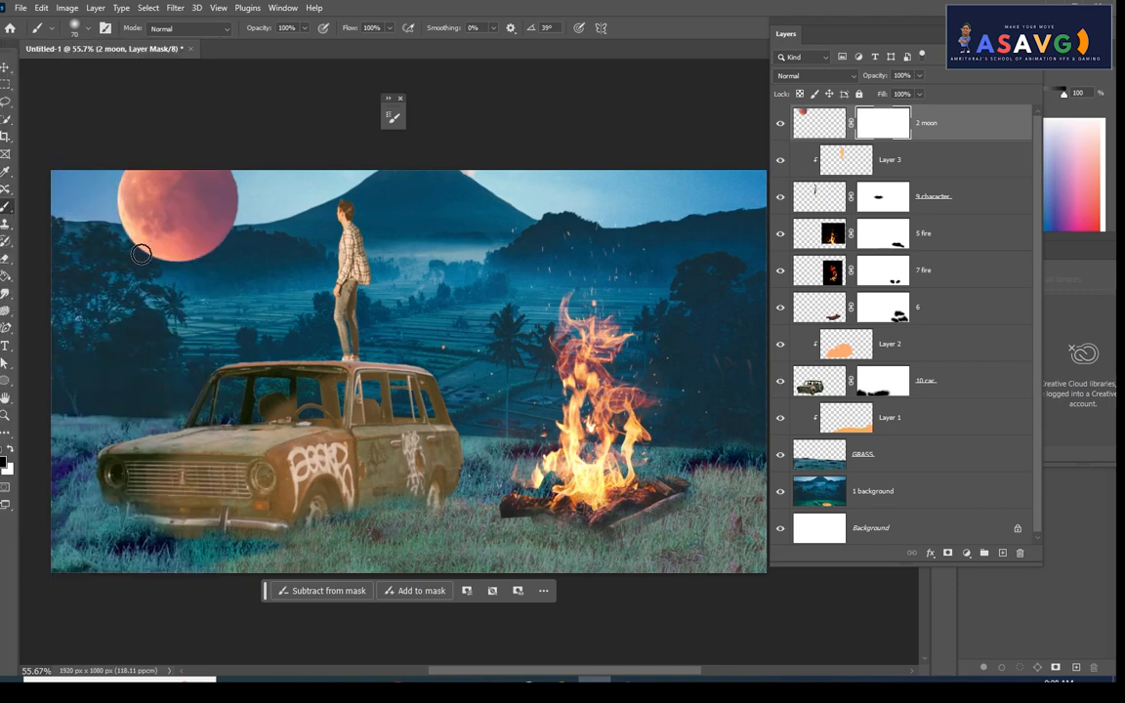
Paint out the lower part of the moon over the dark hills on its layer mask, using a 125 px brush
key(bracketright)
key(bracketright)
key(bracketright)
key(bracketright)
mouse_move(133, 246)
mouse_down()
mouse_move(161, 258)
mouse_move(214, 243)
mouse_move(108, 236)
mouse_move(203, 254)
mouse_move(215, 249)
mouse_move(115, 243)
mouse_move(215, 243)
mouse_up()
key(ctrl+z)
key(ctrl+z)
key(ctrl+z)
mouse_move(127, 242)
mouse_down()
mouse_move(201, 263)
mouse_move(189, 267)
mouse_move(136, 260)
mouse_move(133, 244)
mouse_move(221, 249)
mouse_move(103, 245)
mouse_up()
key(ctrl+z)
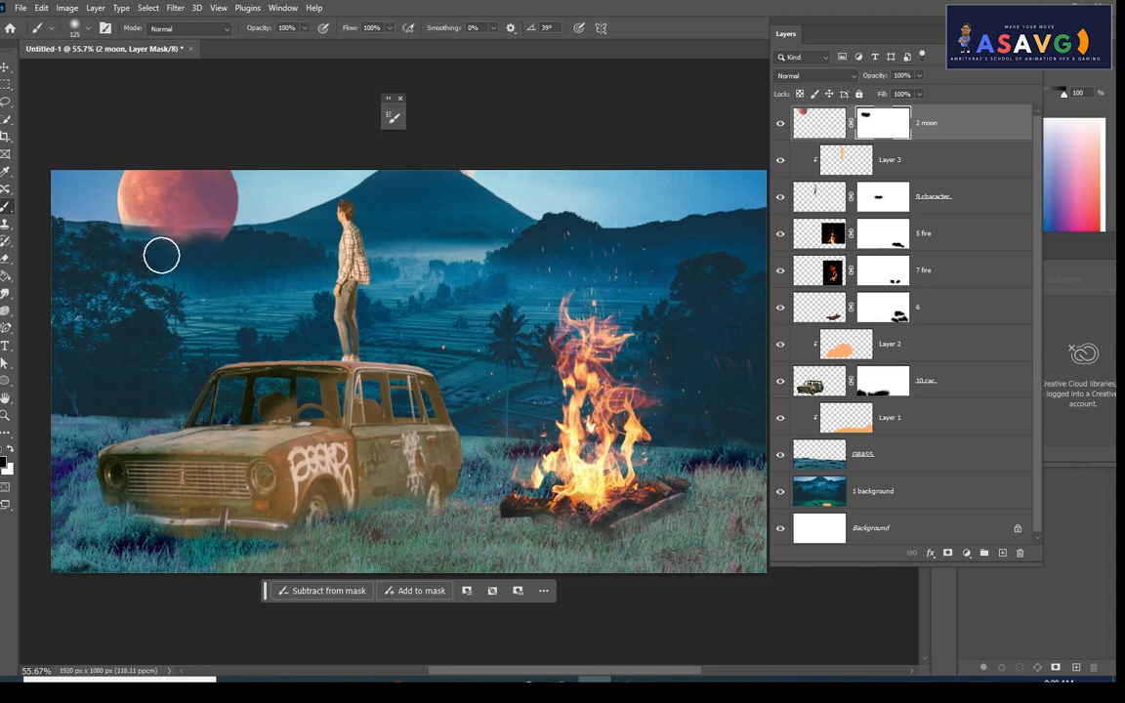
Mask the remaining moon edge precisely along the hill ridge with the brush reduced to 40 px
key(ctrl+plus)
drag(256, 256, 459, 347)
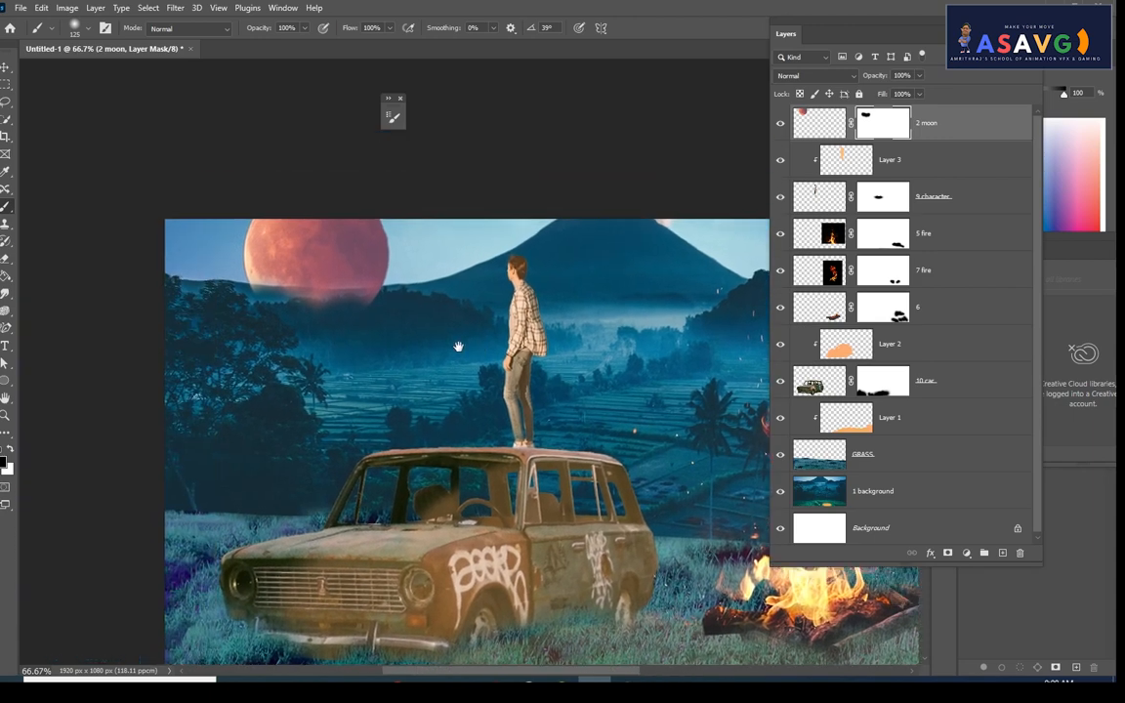
key(ctrl+plus)
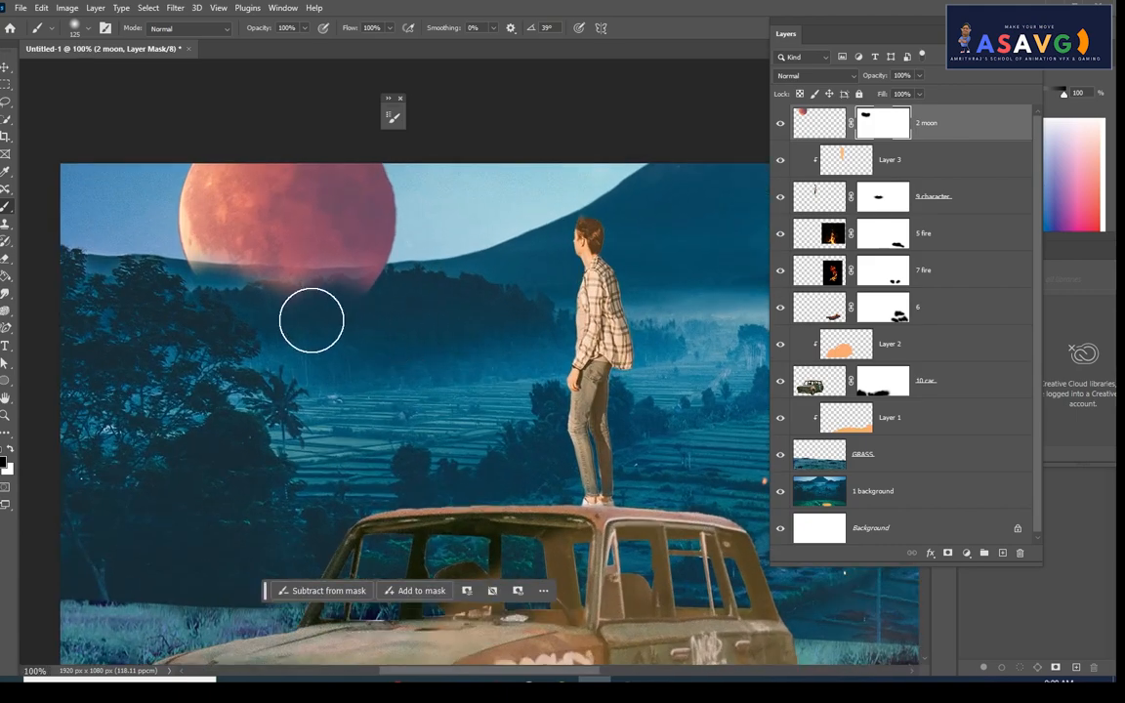
key(bracketleft)
key(bracketleft)
key(bracketleft)
key(bracketleft)
key(bracketleft)
key(bracketleft)
key(bracketleft)
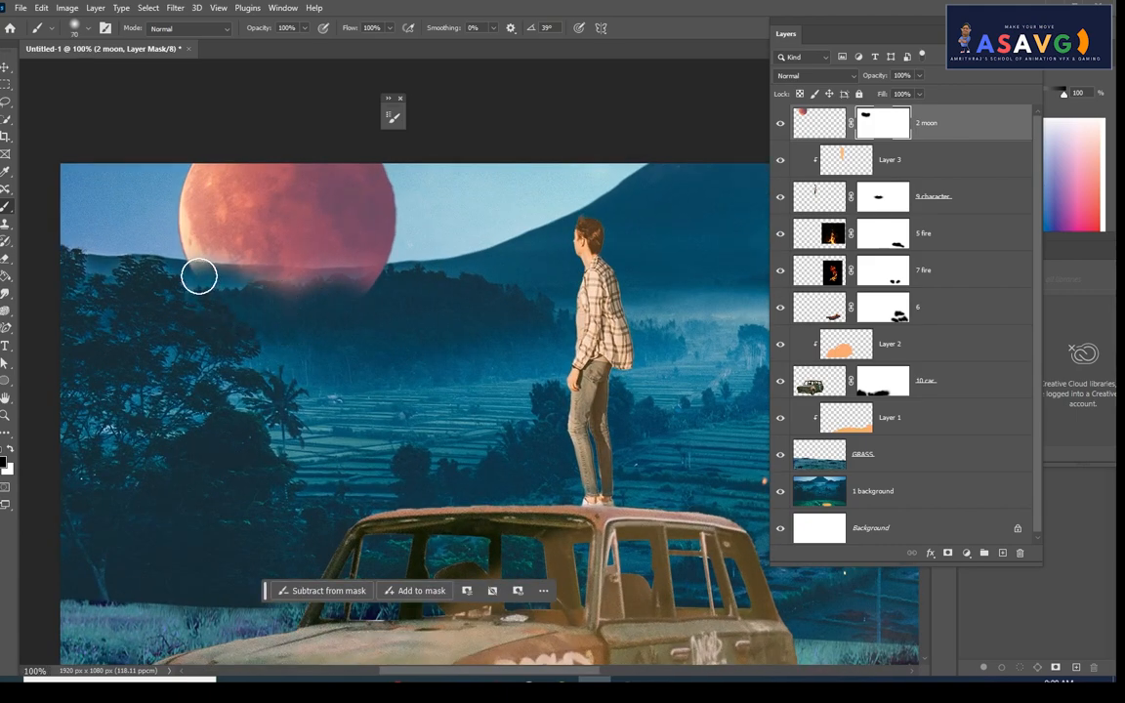
key(bracketleft)
mouse_move(194, 276)
mouse_down()
mouse_move(314, 285)
mouse_move(386, 273)
mouse_move(294, 283)
mouse_move(186, 272)
mouse_move(355, 275)
mouse_up()
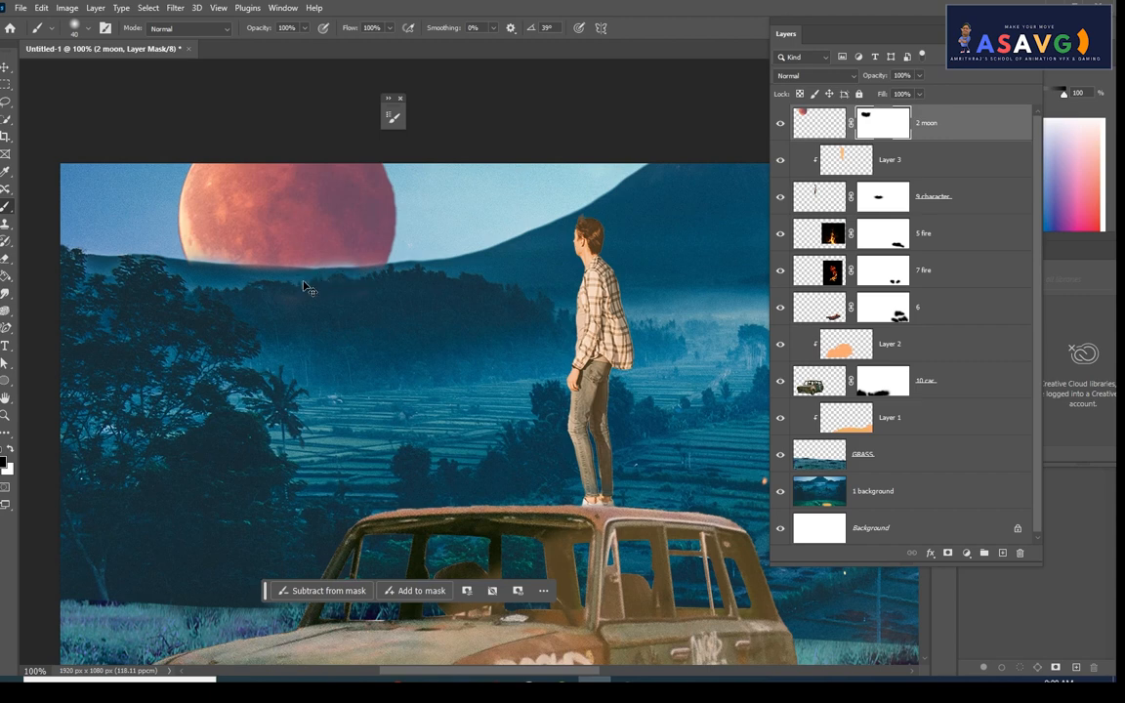
key(ctrl+z)
mouse_move(263, 289)
mouse_down()
mouse_move(195, 301)
mouse_move(314, 295)
mouse_move(199, 278)
mouse_move(377, 276)
mouse_move(198, 278)
mouse_up()
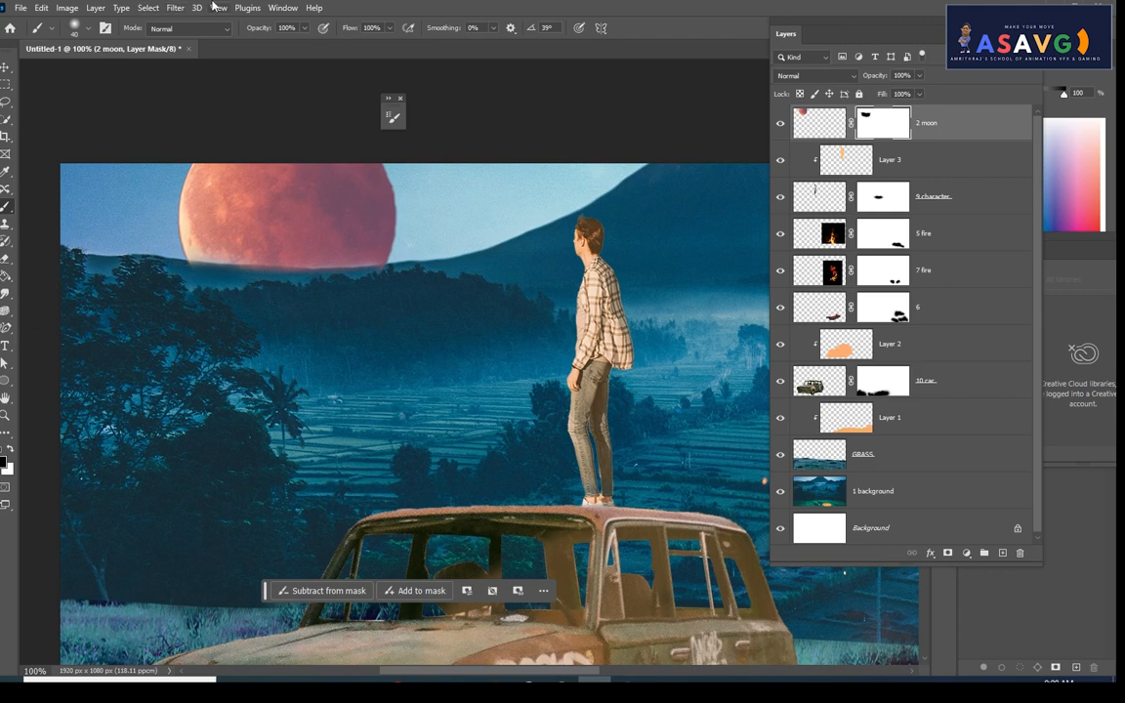
Convert the masked 2 moon layer to a smart object and rasterize it into a plain layer
key(ctrl+minus)
key(ctrl+minus)
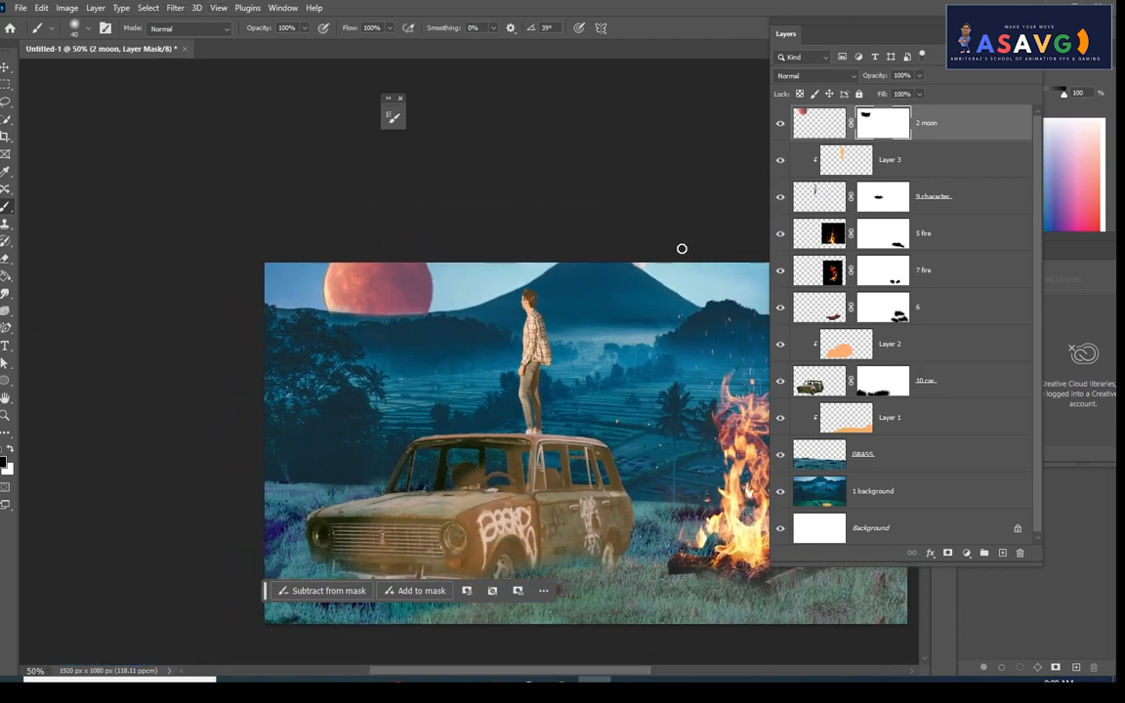
right_click(945, 125)
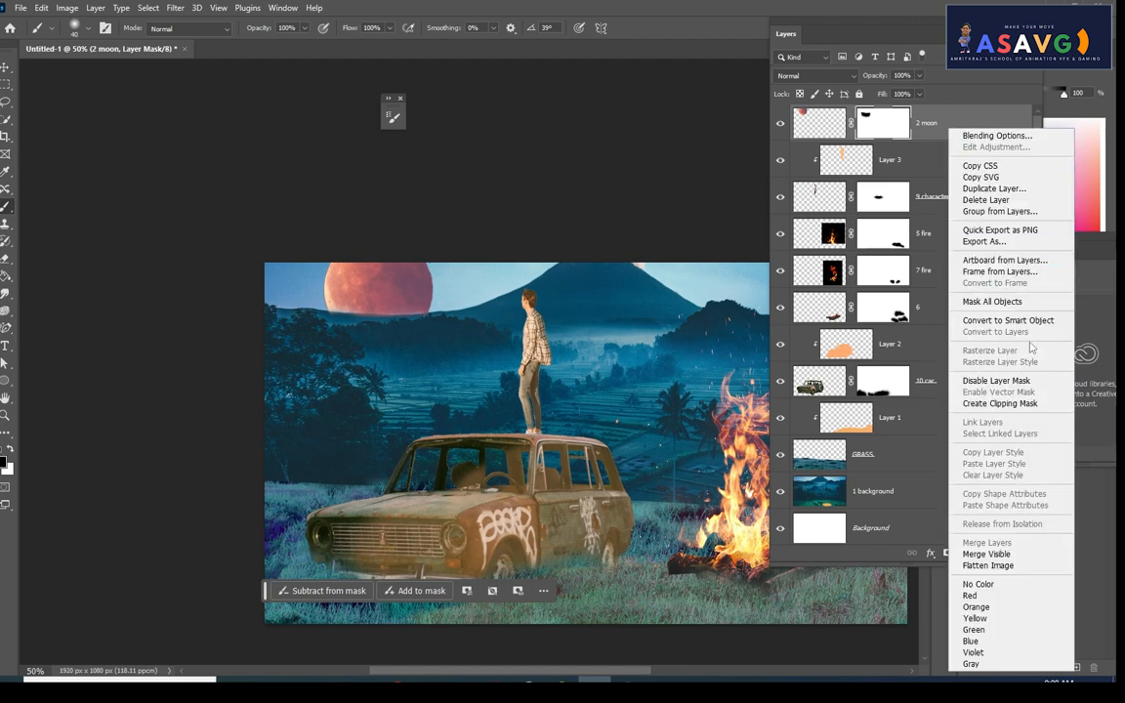
click(988, 320)
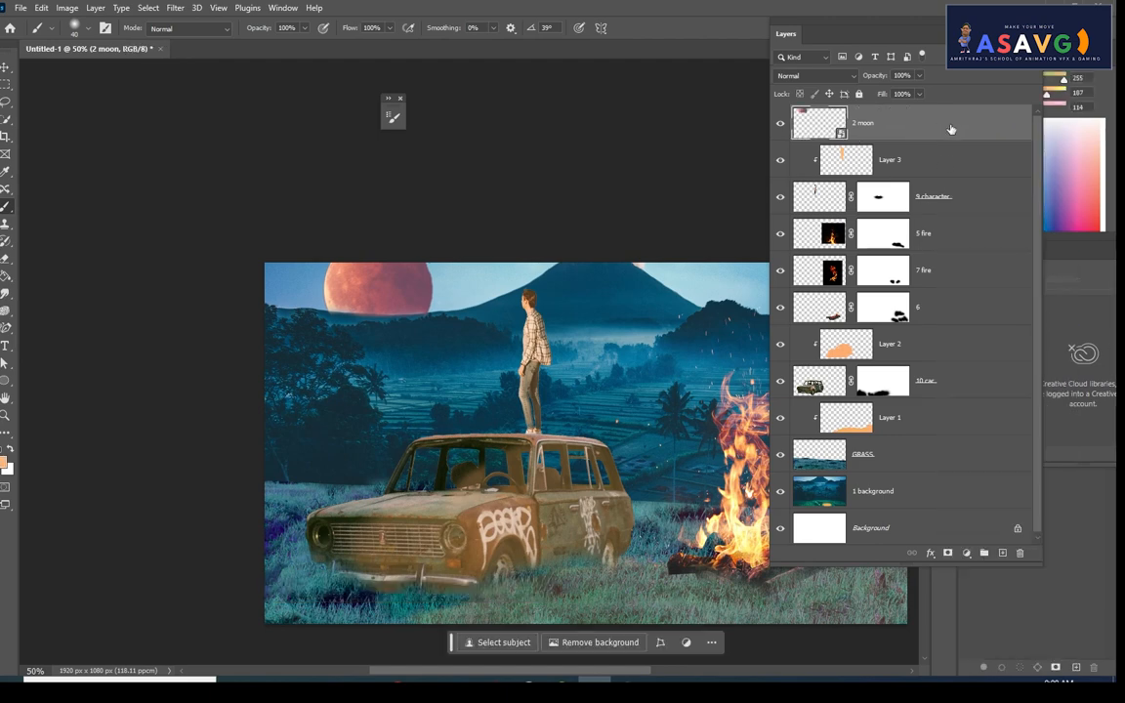
right_click(950, 128)
click(1006, 384)
Compare blend modes on the 2 moon layer and set it to Luminosity
click(818, 76)
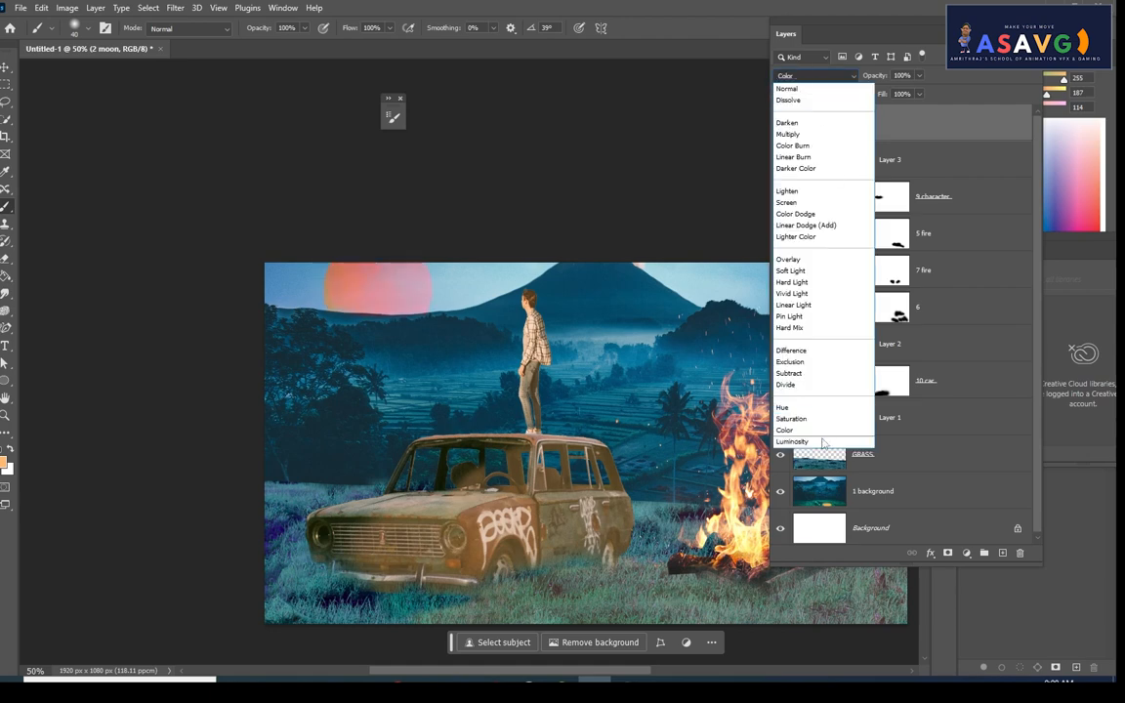
click(822, 442)
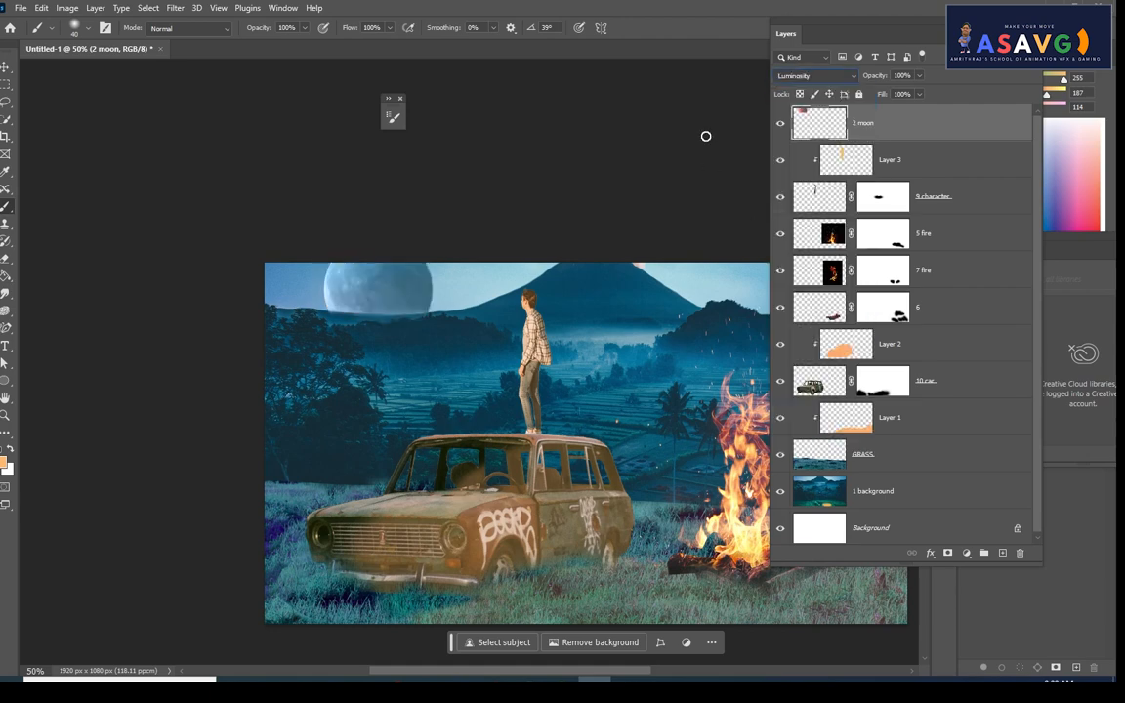
click(816, 76)
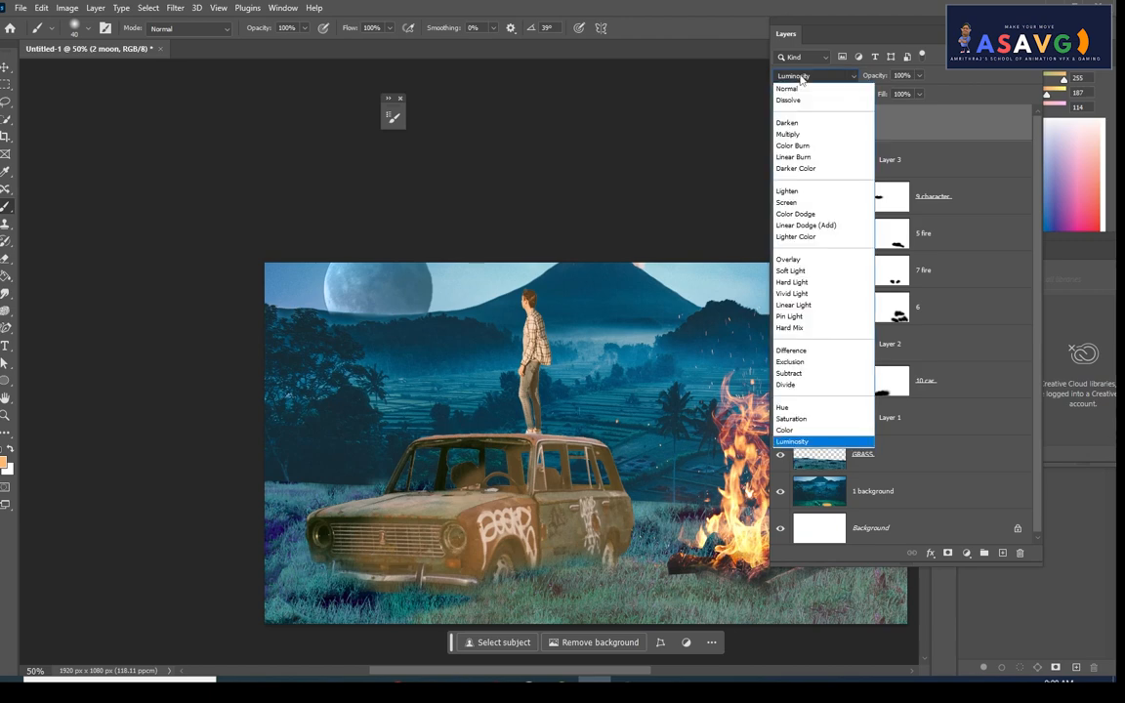
click(808, 70)
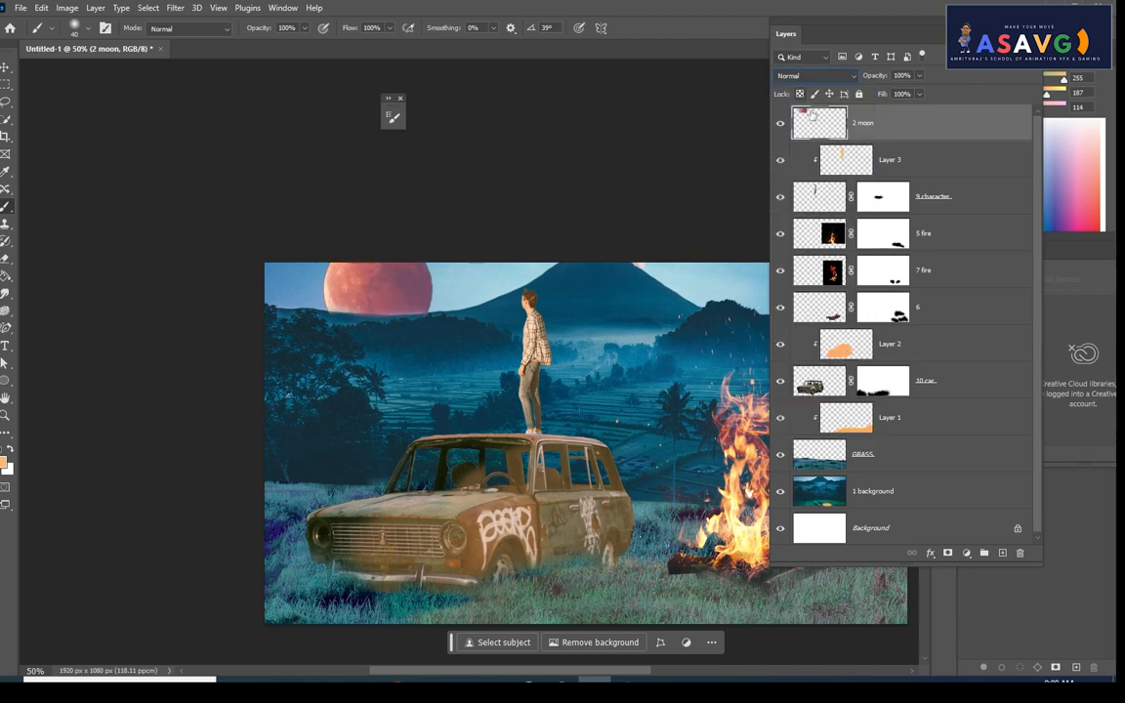
click(816, 75)
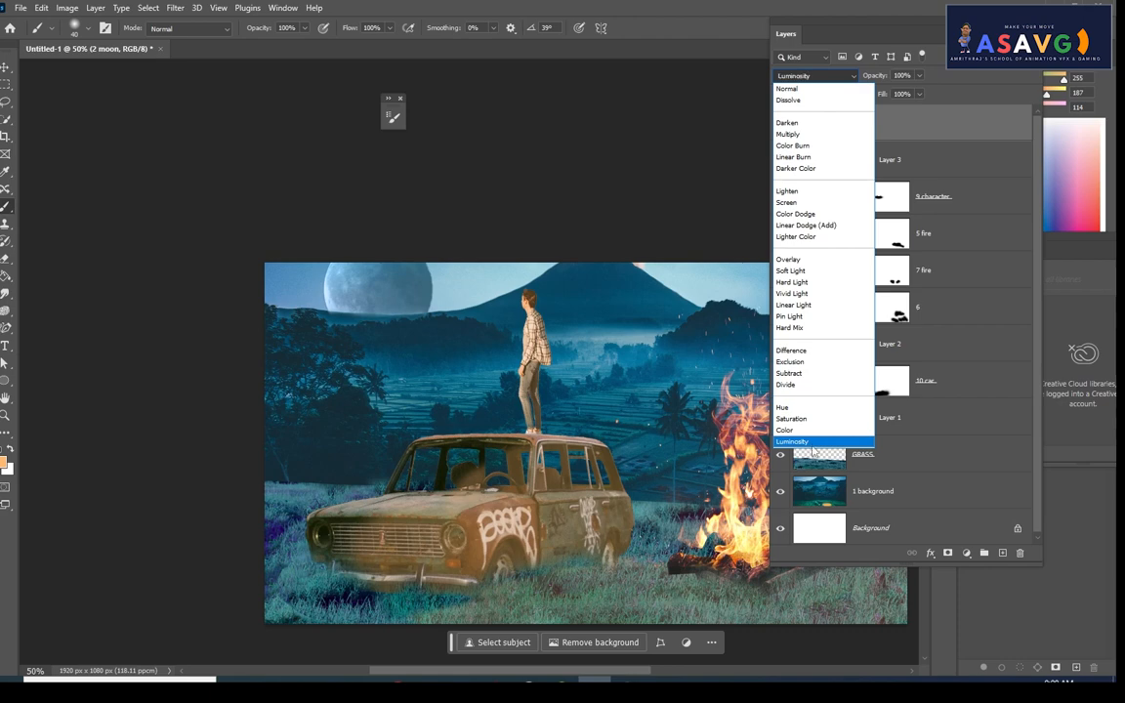
click(812, 447)
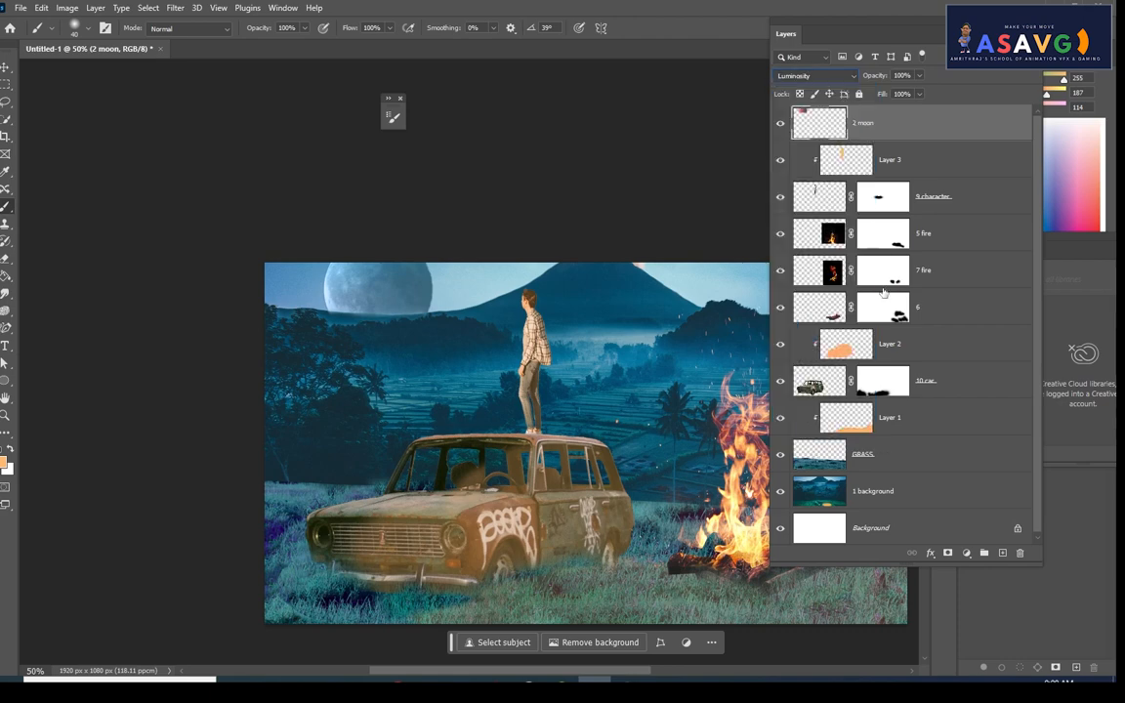
Try the Darken blend mode on the GRASS layer and set it back to Normal
drag(523, 553, 415, 504)
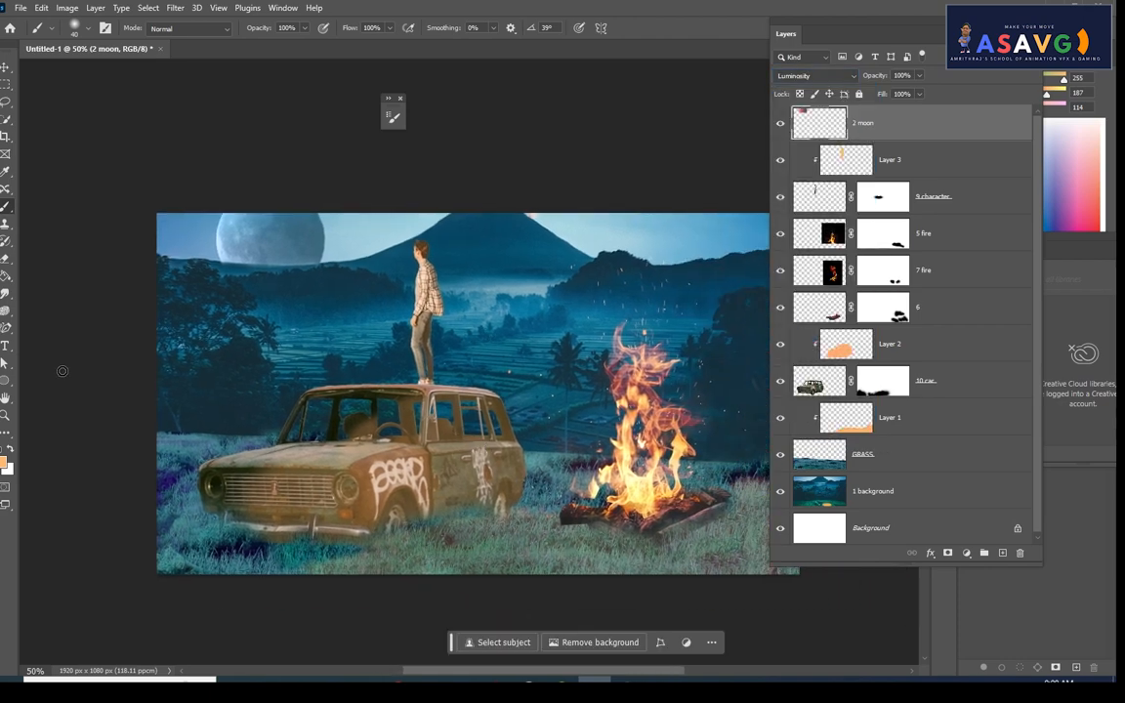
click(6, 71)
drag(507, 563, 513, 563)
click(879, 454)
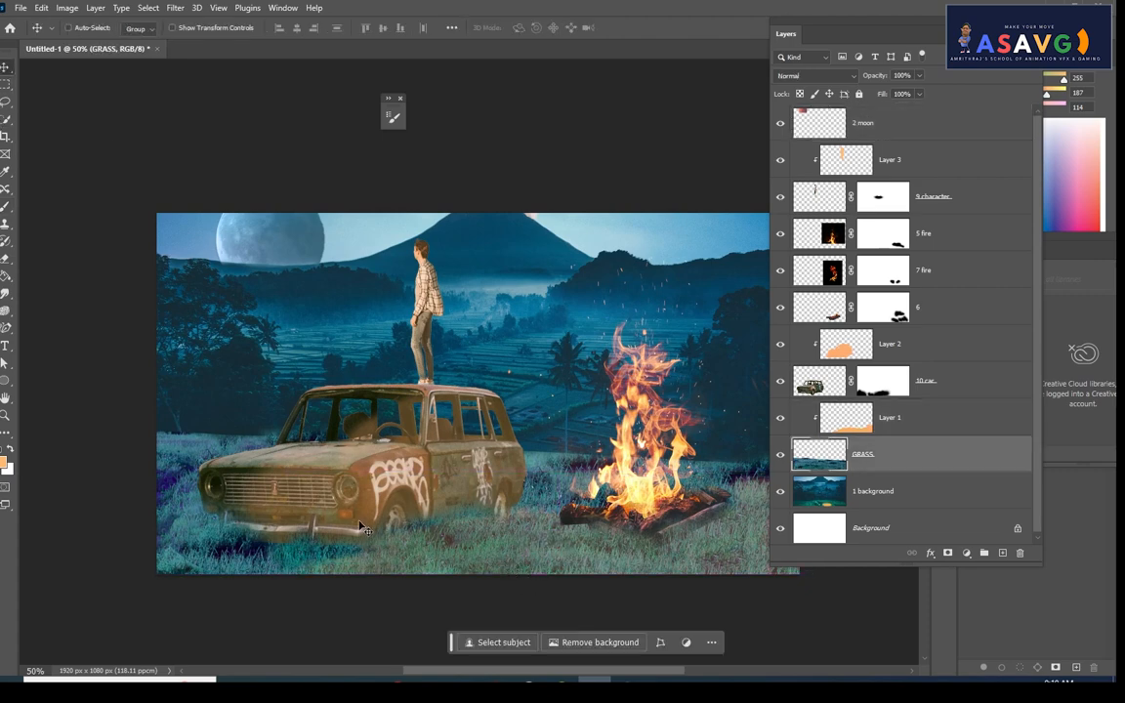
key(ctrl+t)
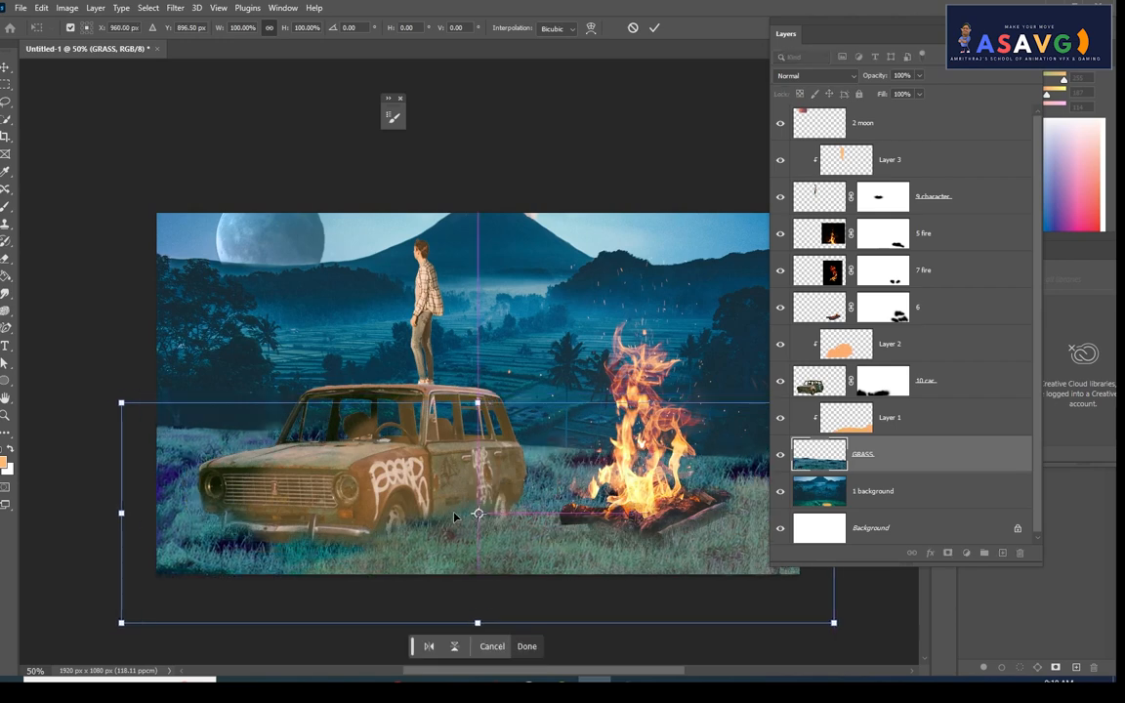
key(Return)
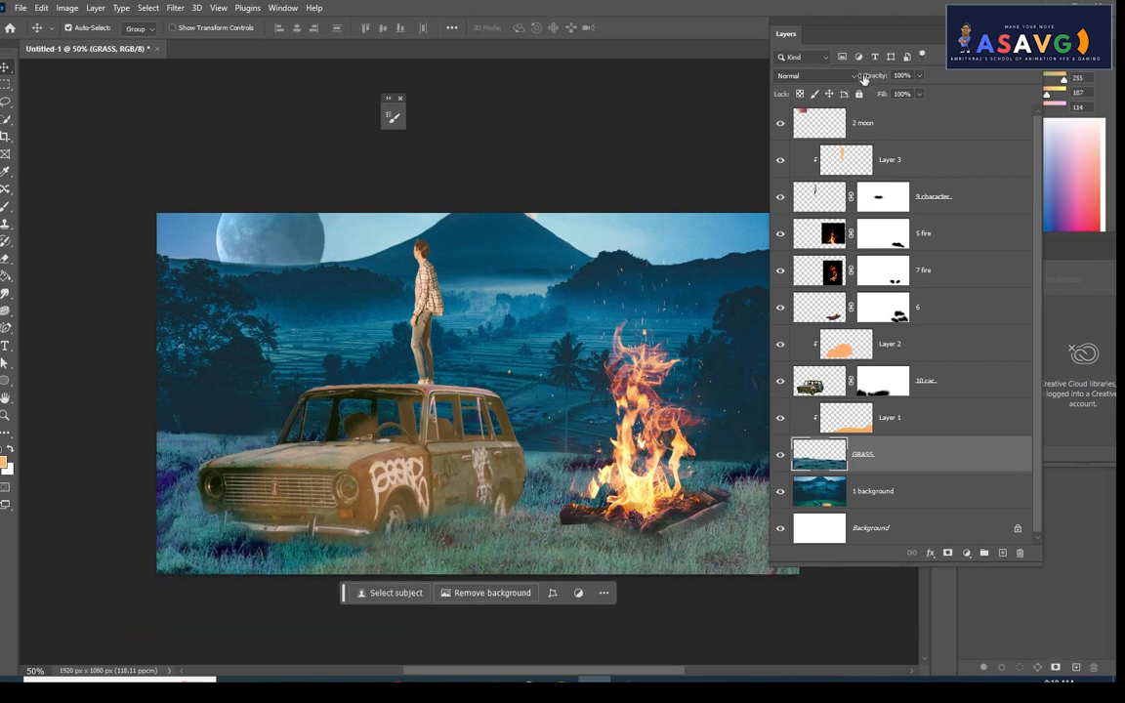
click(845, 77)
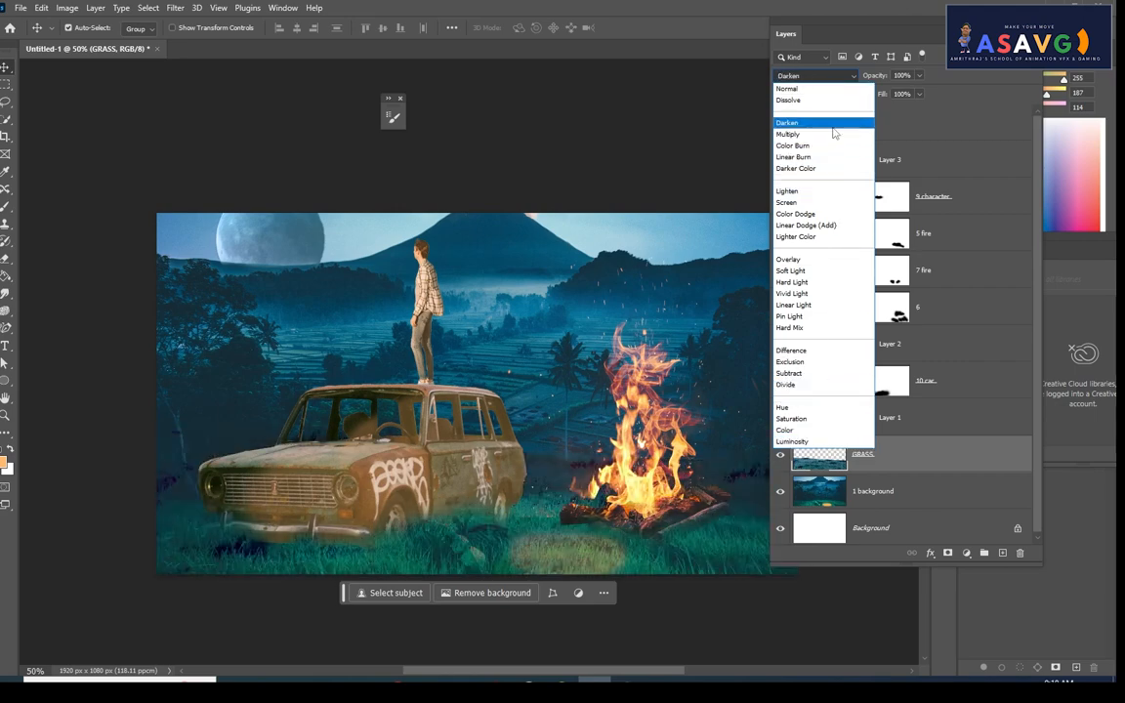
click(818, 91)
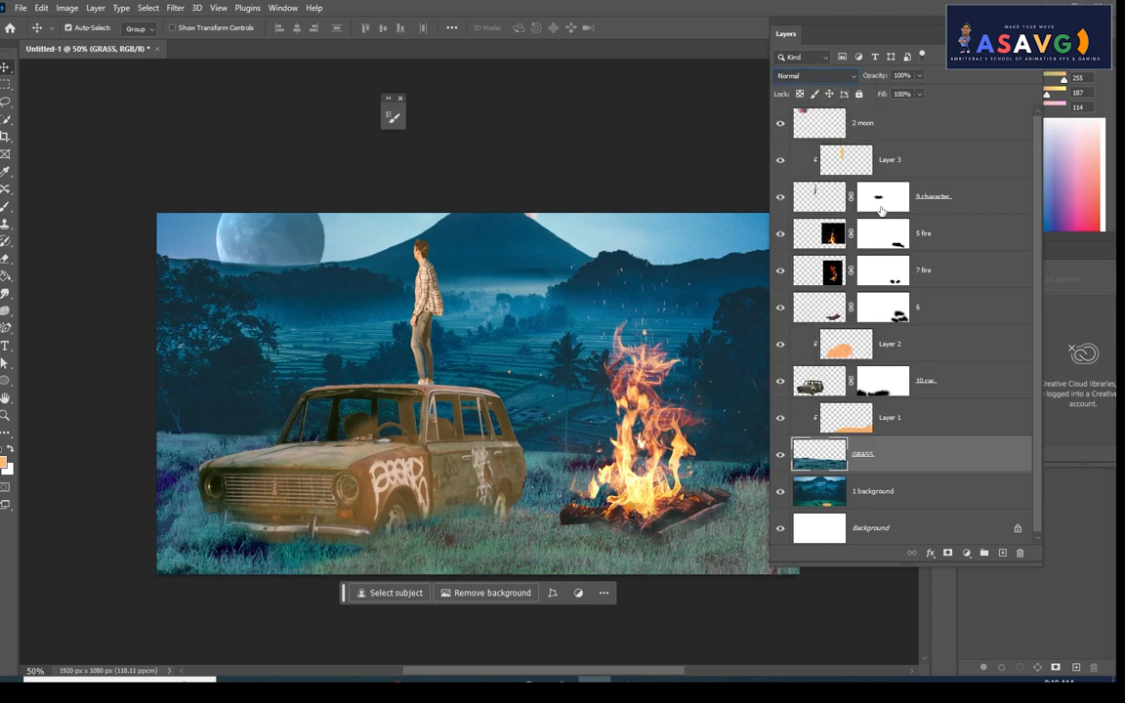
Place the pexels campfire photo into the composition as a linked file
drag(445, 434, 342, 418)
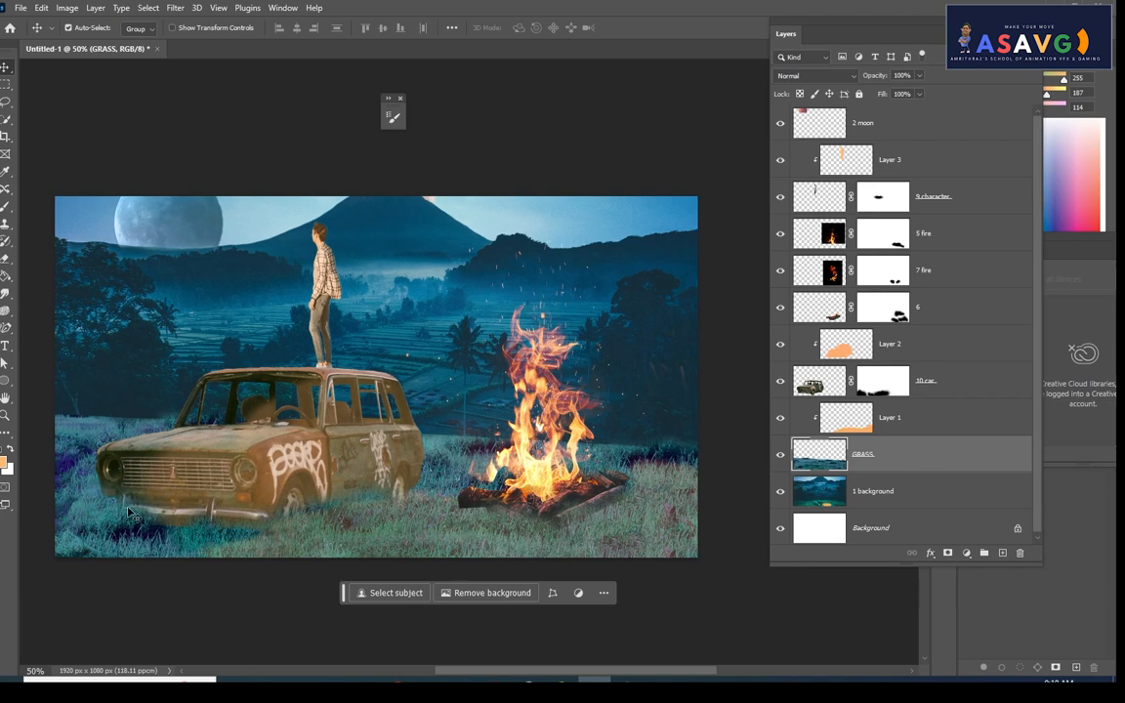
click(20, 8)
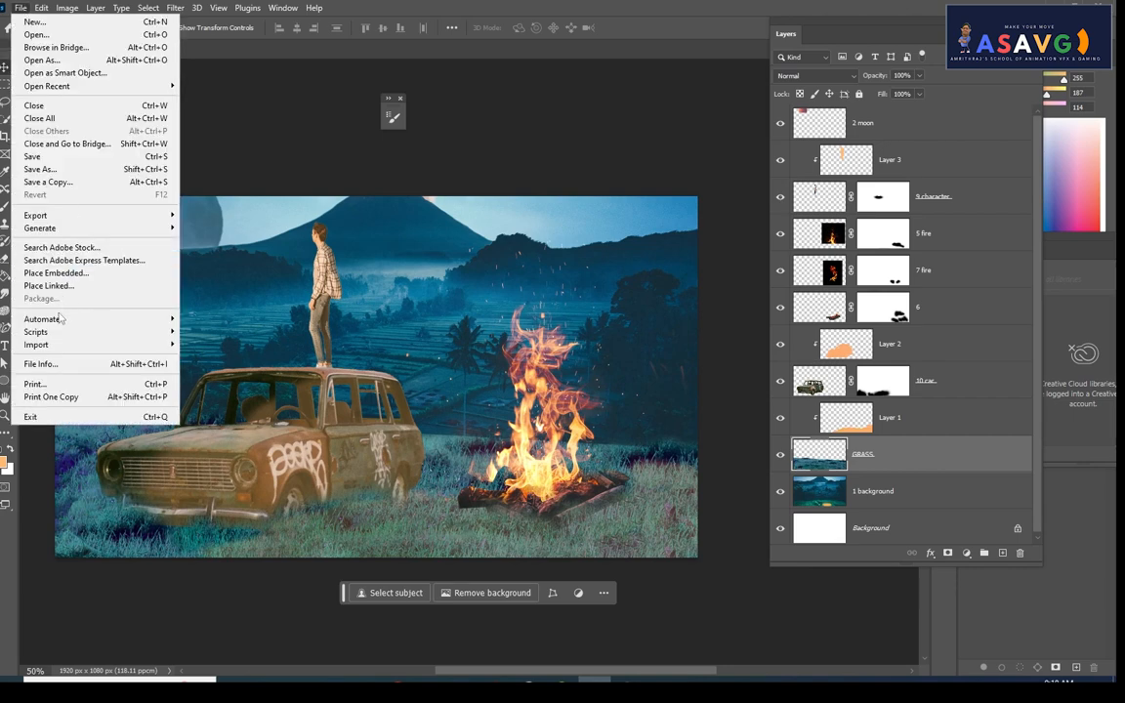
click(49, 285)
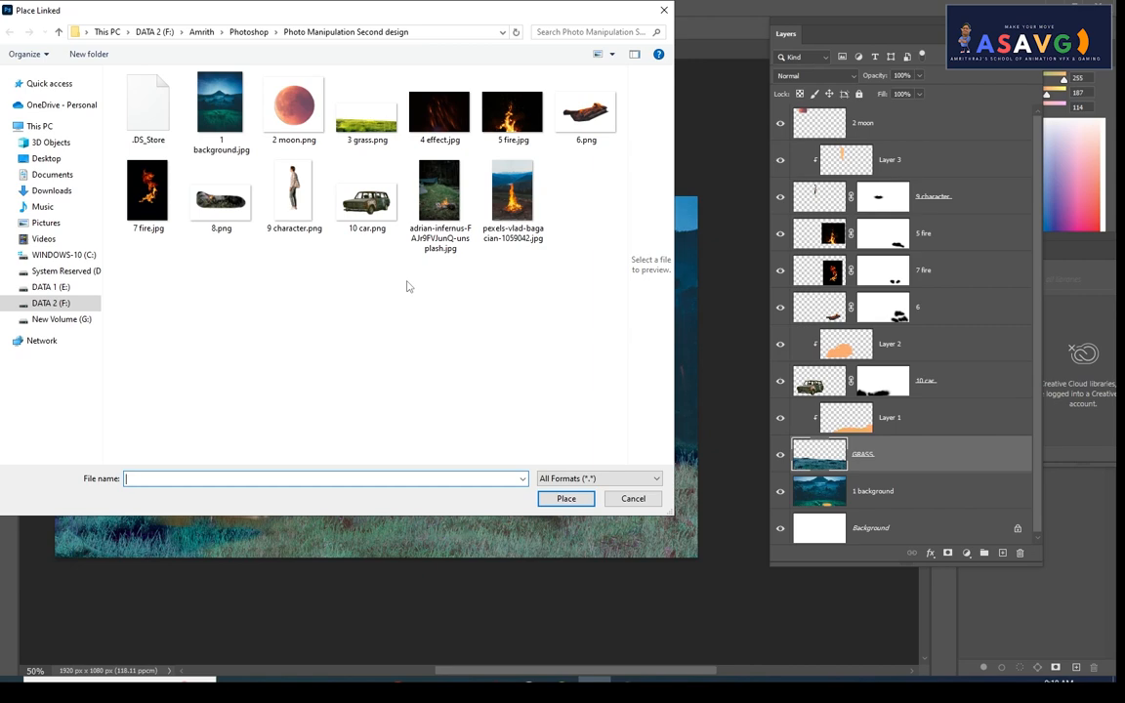
double_click(511, 200)
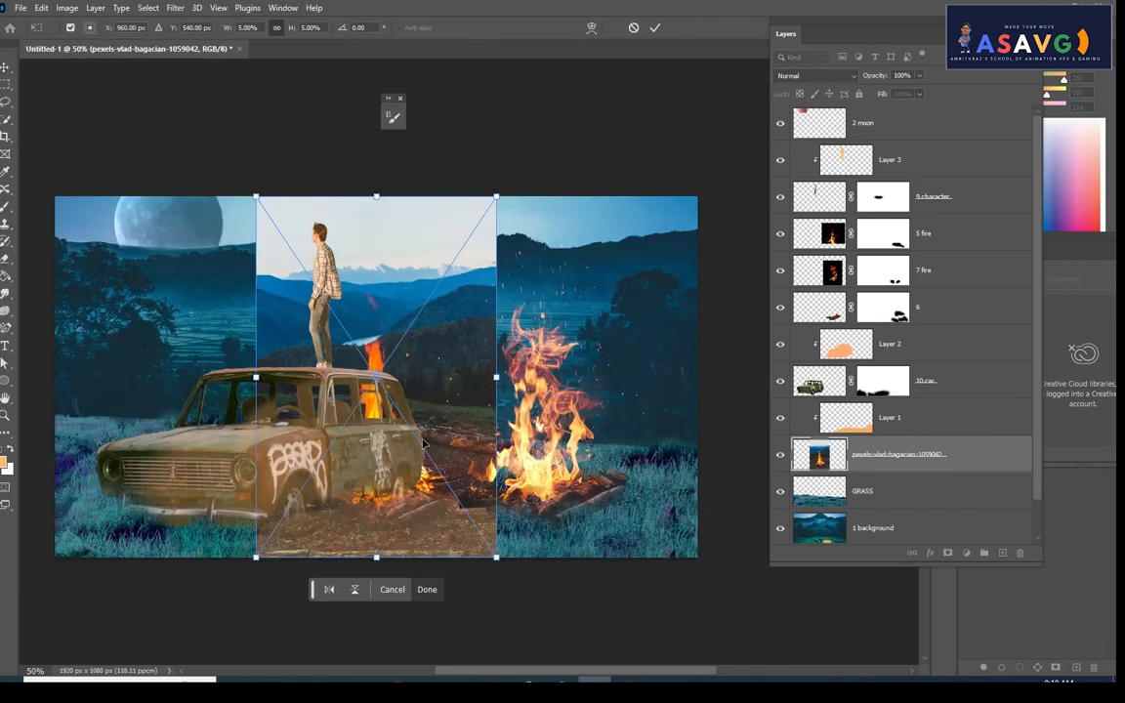
Position the placed campfire photo between the car and the existing campfire and mask out everything except its flames and wood
drag(425, 455, 140, 370)
drag(144, 374, 143, 374)
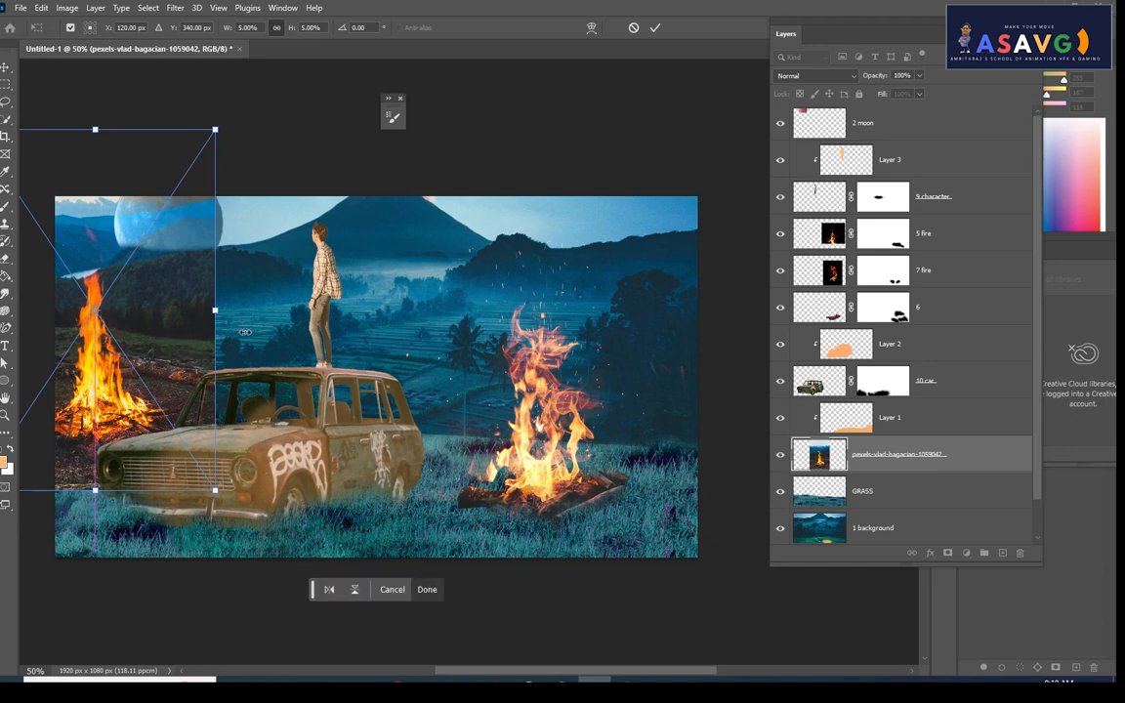
drag(102, 337, 452, 319)
key(Return)
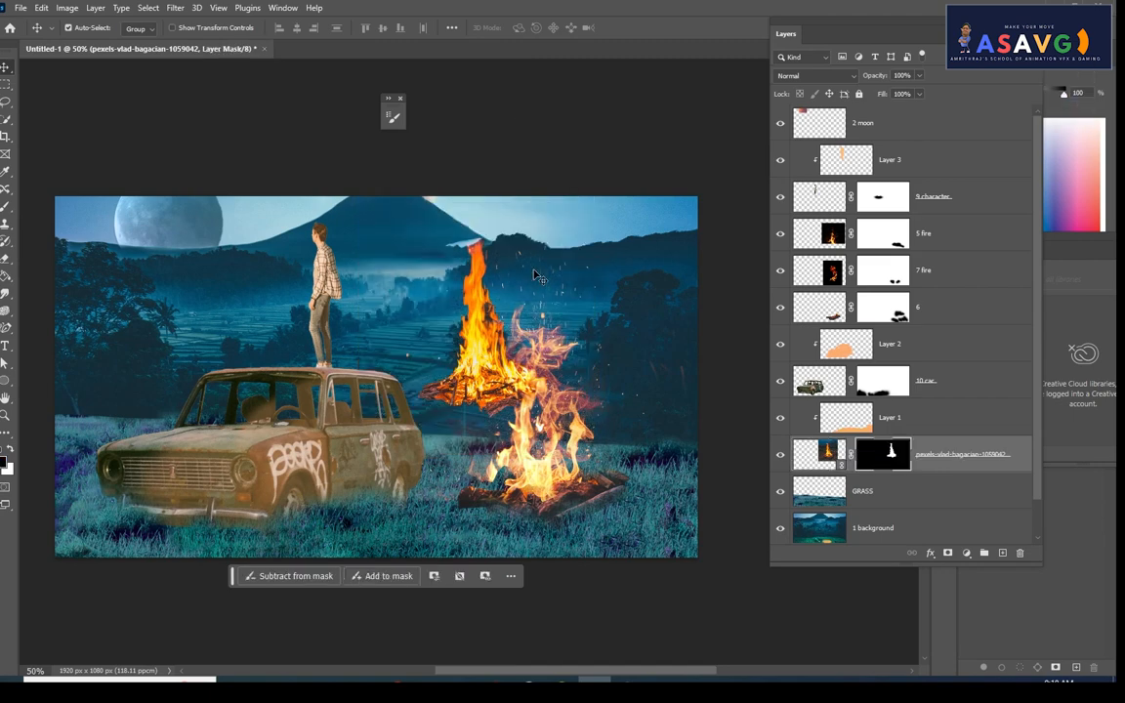
drag(525, 394, 155, 437)
key(ctrl+z)
drag(477, 318, 443, 284)
key(ctrl+z)
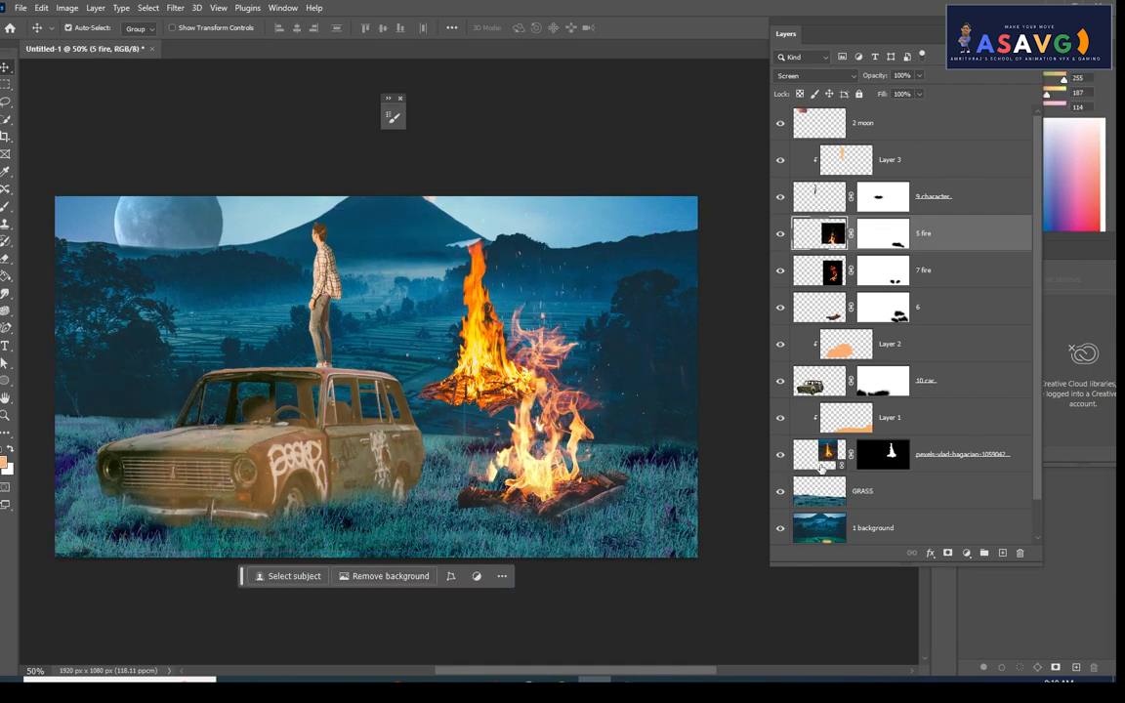
Bring the cut-out pexels fire layer to the top of the stack and place it slightly enlarged over the front of the car's hood
drag(820, 467, 905, 175)
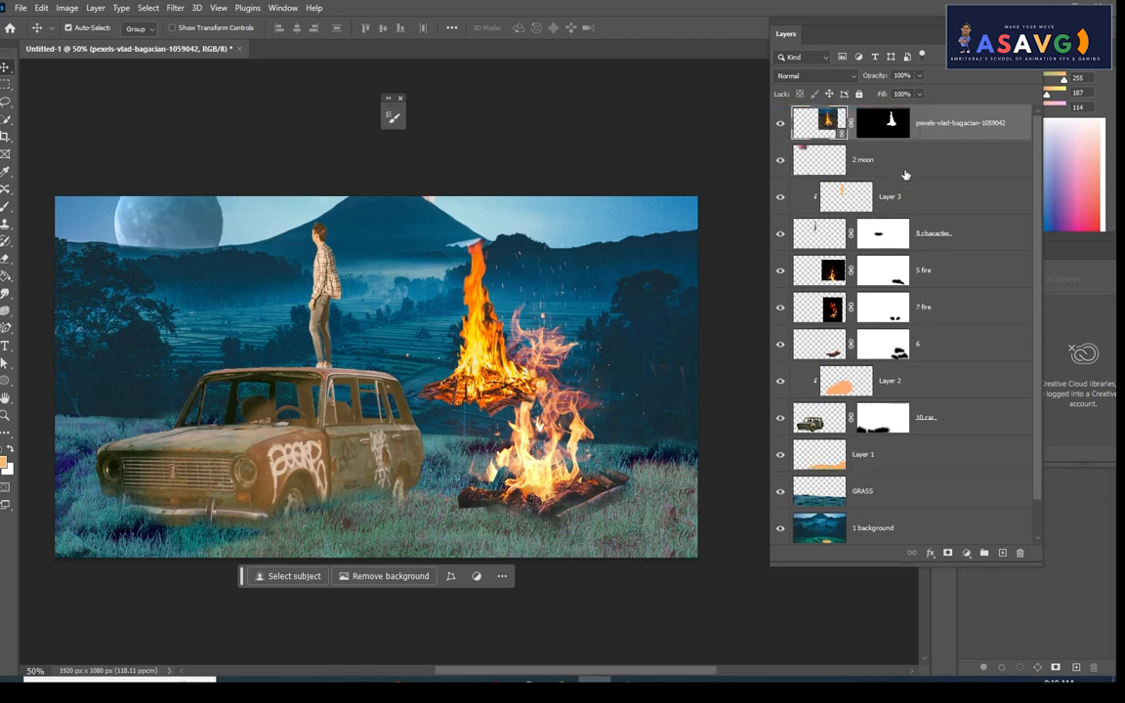
drag(482, 384, 146, 433)
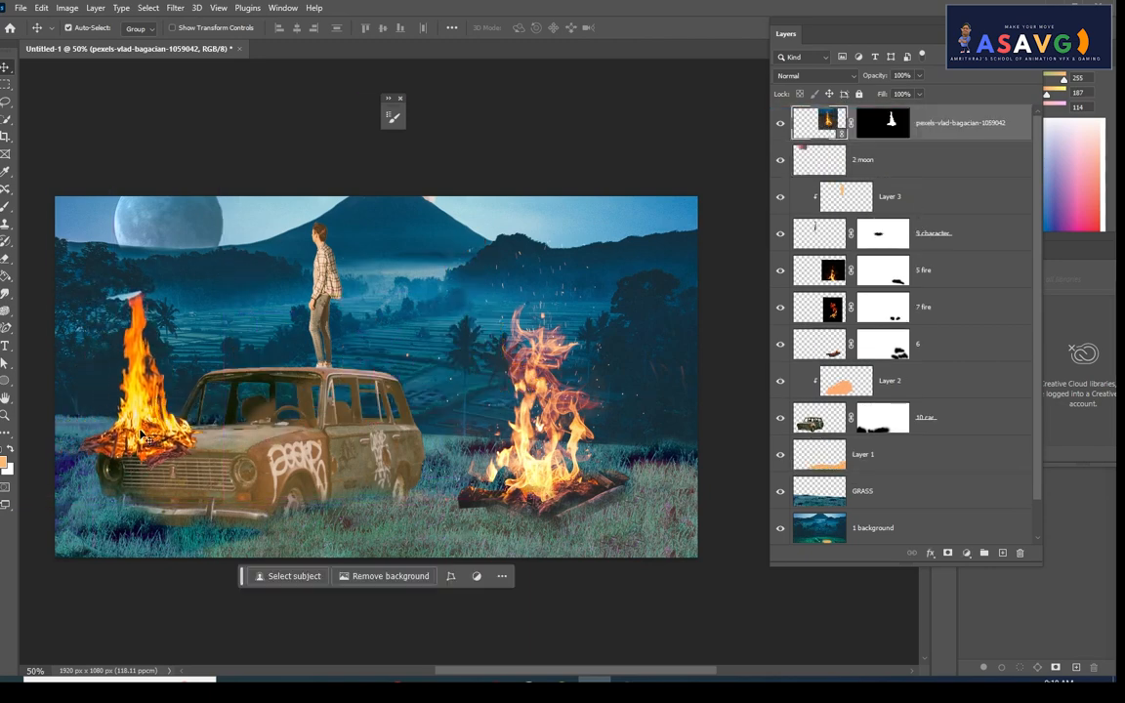
key(ctrl+t)
drag(274, 527, 146, 376)
Marquee-select the pale patch at the tip of the new fire's flame and try to delete it
click(5, 85)
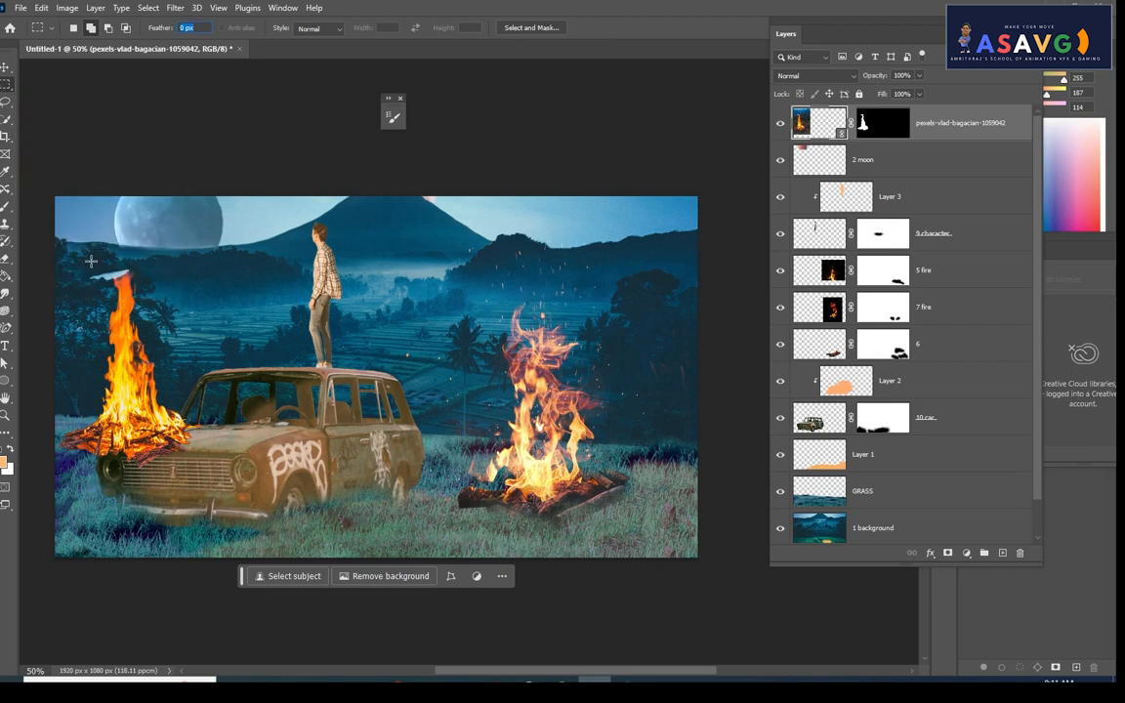
drag(91, 261, 150, 283)
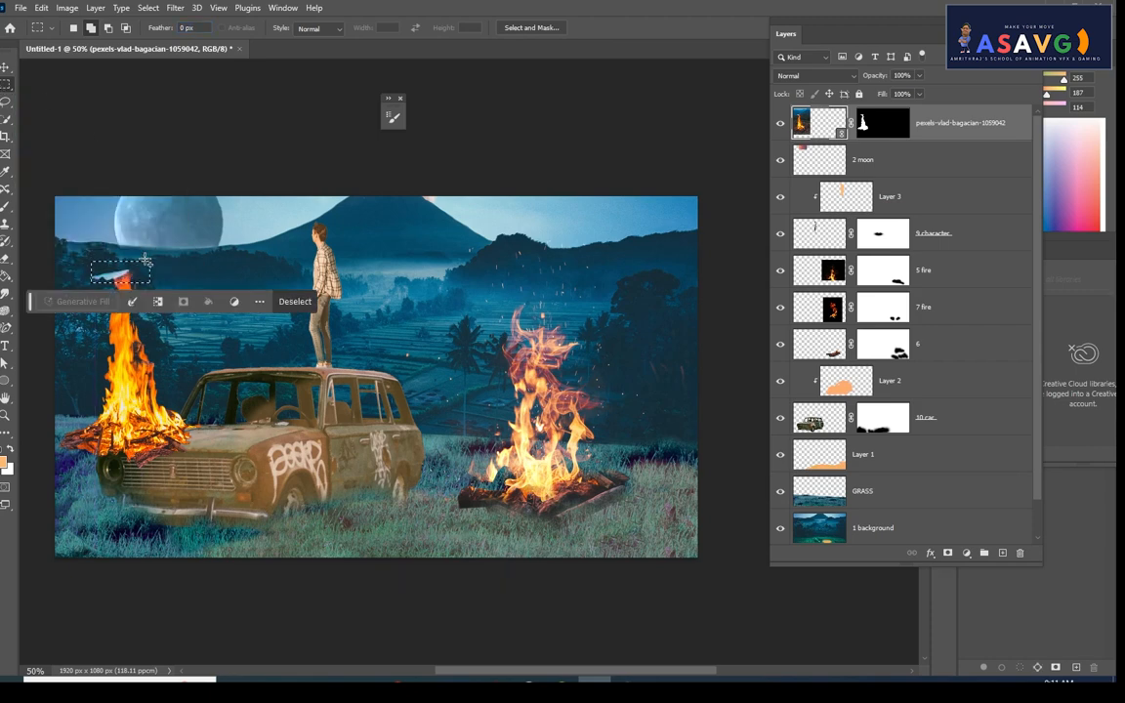
key(Delete)
click(573, 257)
Rasterize the pexels fire layer, bake its mask in through a smart object and a second rasterize, and delete the marqueed pale flame tip
right_click(965, 120)
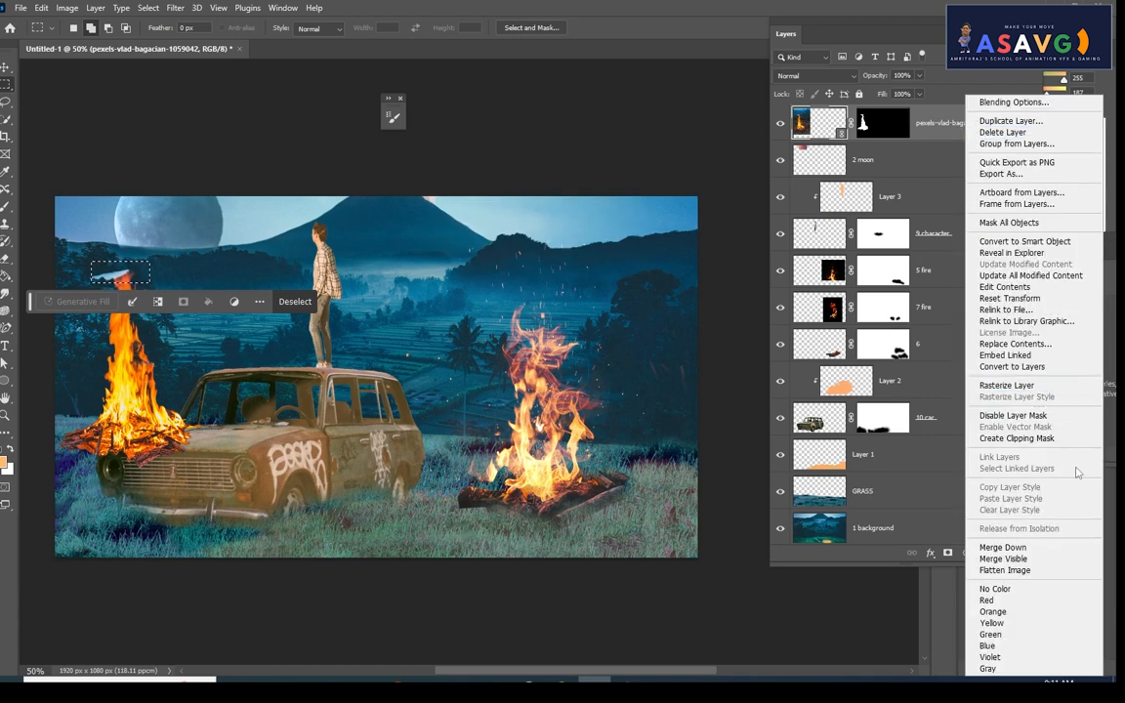
click(998, 386)
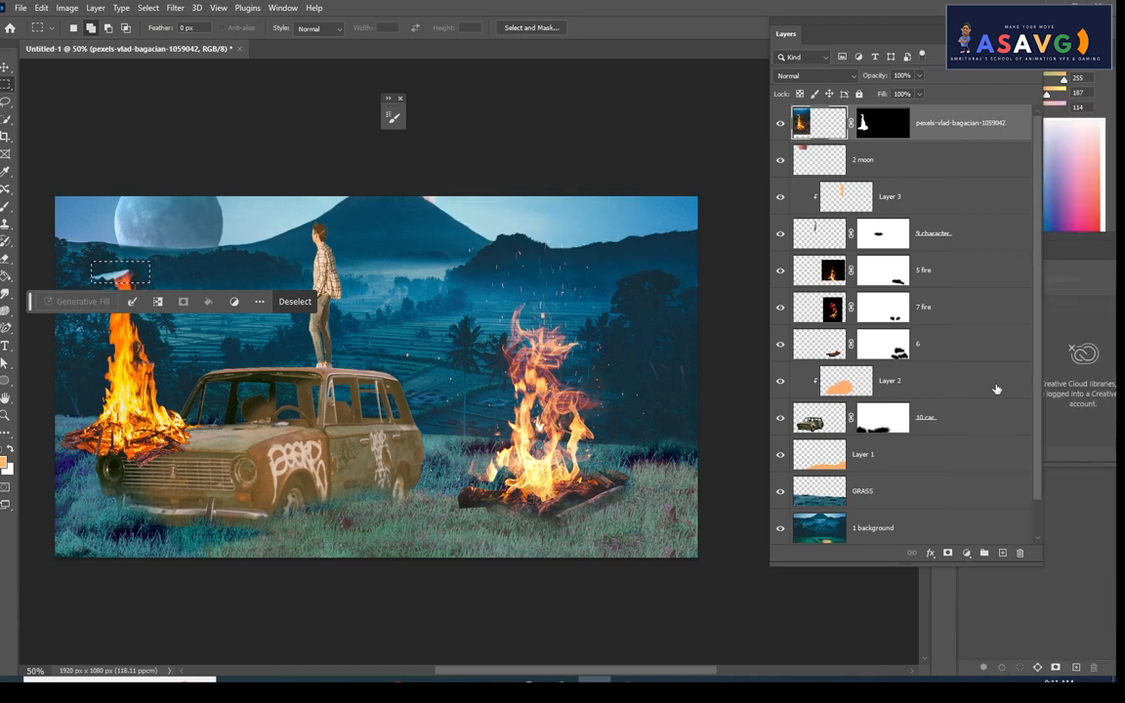
right_click(947, 133)
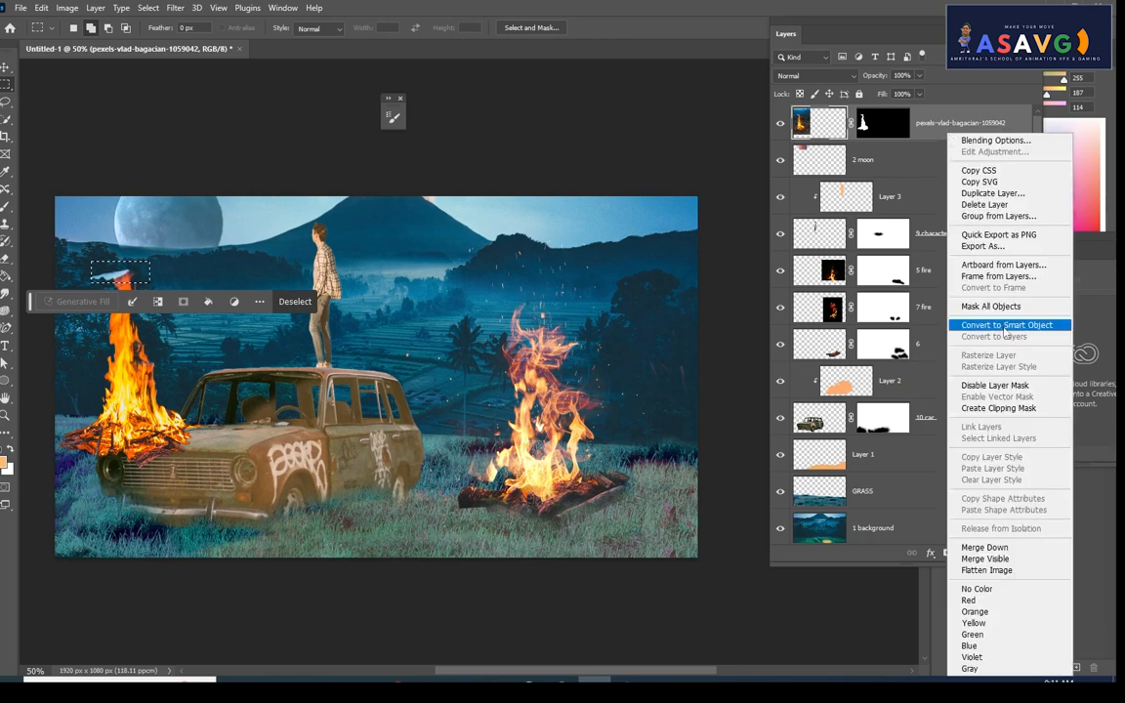
click(1005, 328)
right_click(955, 132)
click(991, 359)
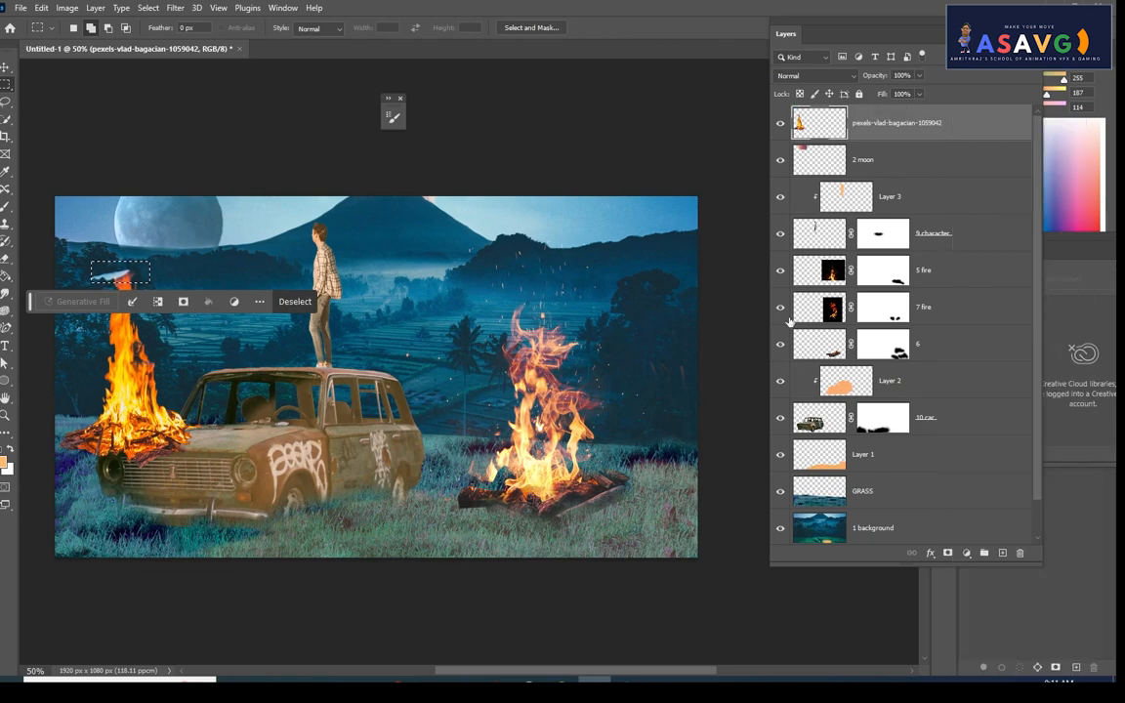
key(Delete)
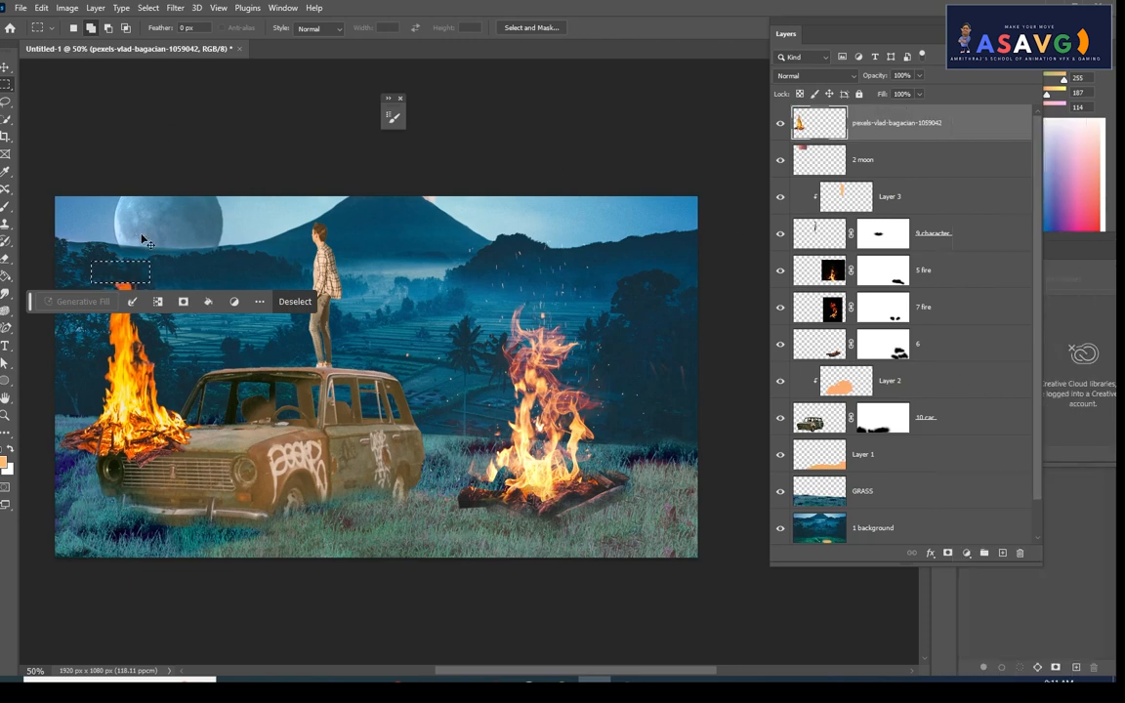
click(100, 228)
Shift the pexels fire slightly upward and add a layer mask hiding its lower wood where it overlaps the car's hood, using a size 100 brush
click(4, 67)
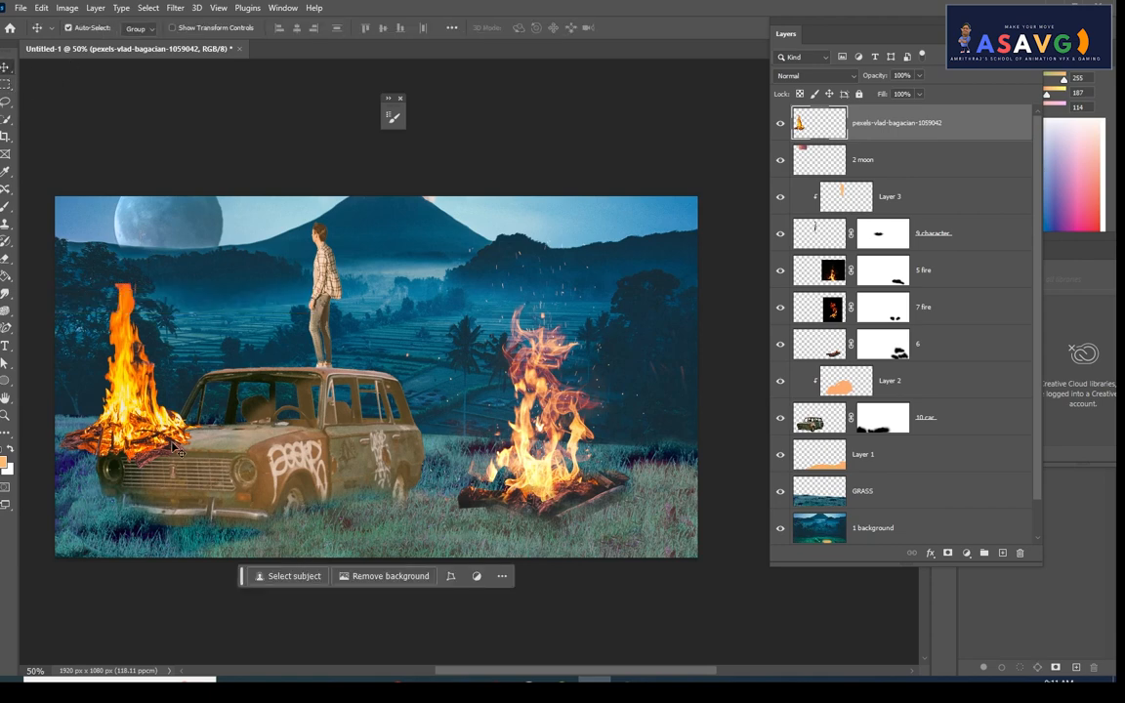
drag(156, 400, 259, 417)
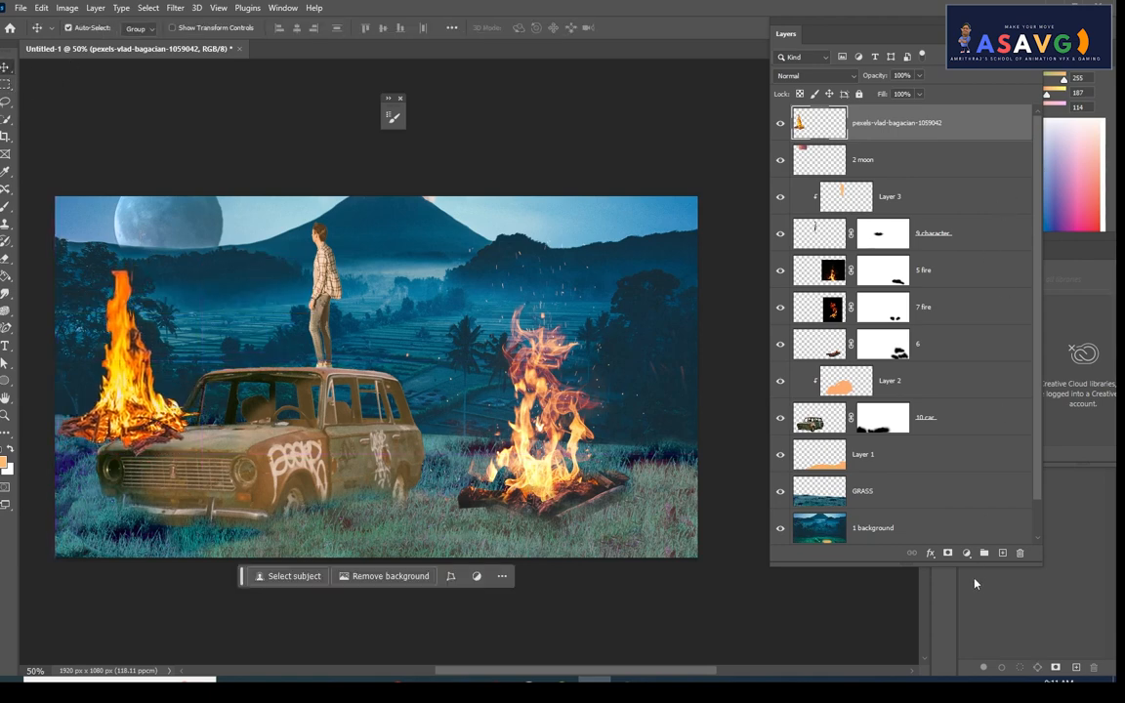
click(947, 553)
click(6, 205)
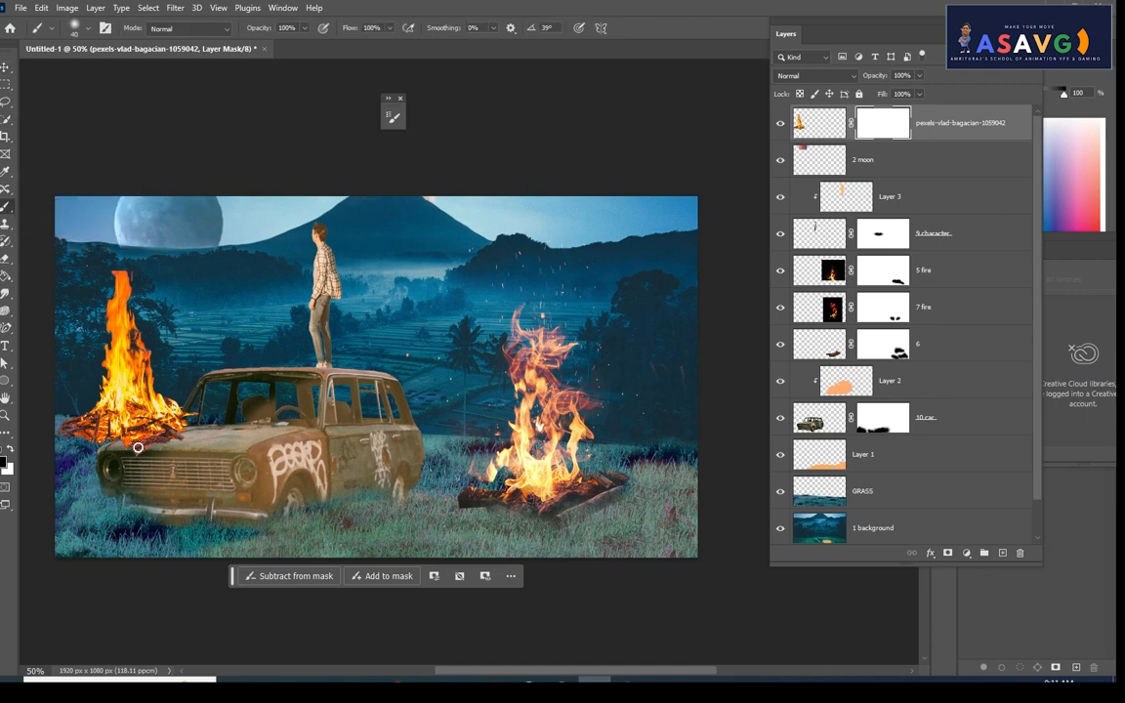
key(bracketright)
key(bracketright)
key(bracketright)
key(bracketright)
mouse_move(126, 452)
mouse_down()
mouse_move(56, 444)
mouse_move(184, 448)
mouse_move(117, 452)
mouse_move(168, 452)
mouse_move(139, 443)
mouse_move(186, 420)
mouse_move(111, 440)
mouse_move(69, 436)
mouse_move(167, 436)
mouse_move(196, 423)
mouse_move(207, 436)
mouse_move(118, 493)
mouse_up()
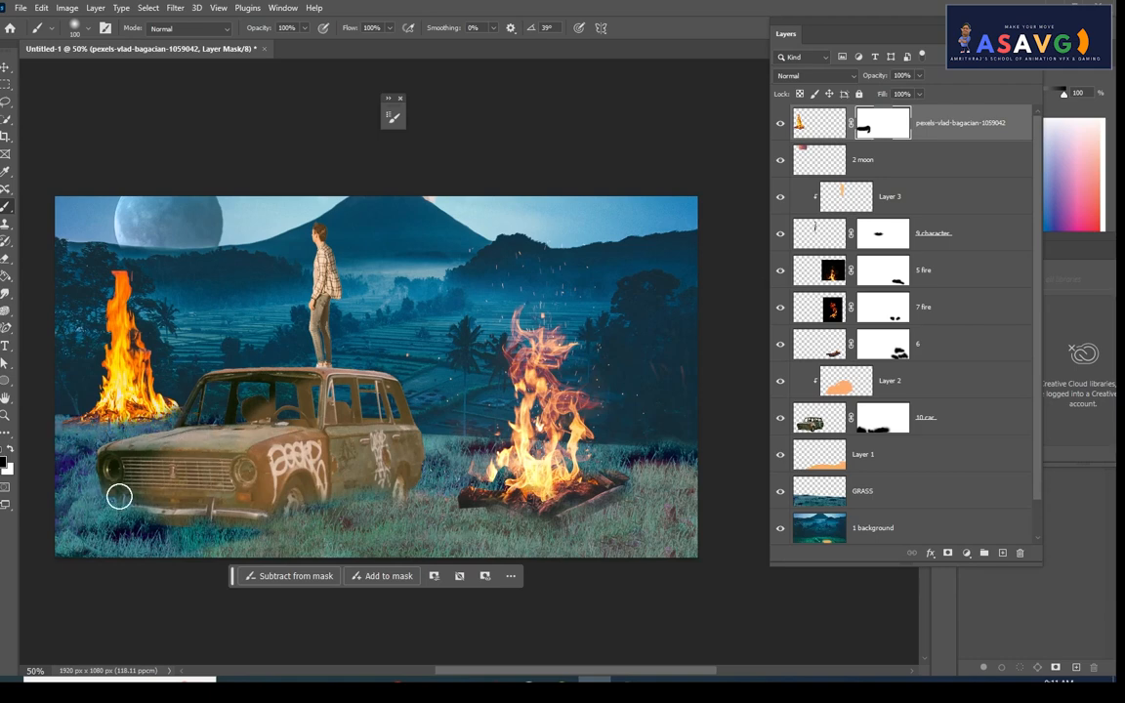
Mask out the flat-cut top of the pexels fire so the flame ends in a soft, shorter tip
scroll(95, 299, up, 1)
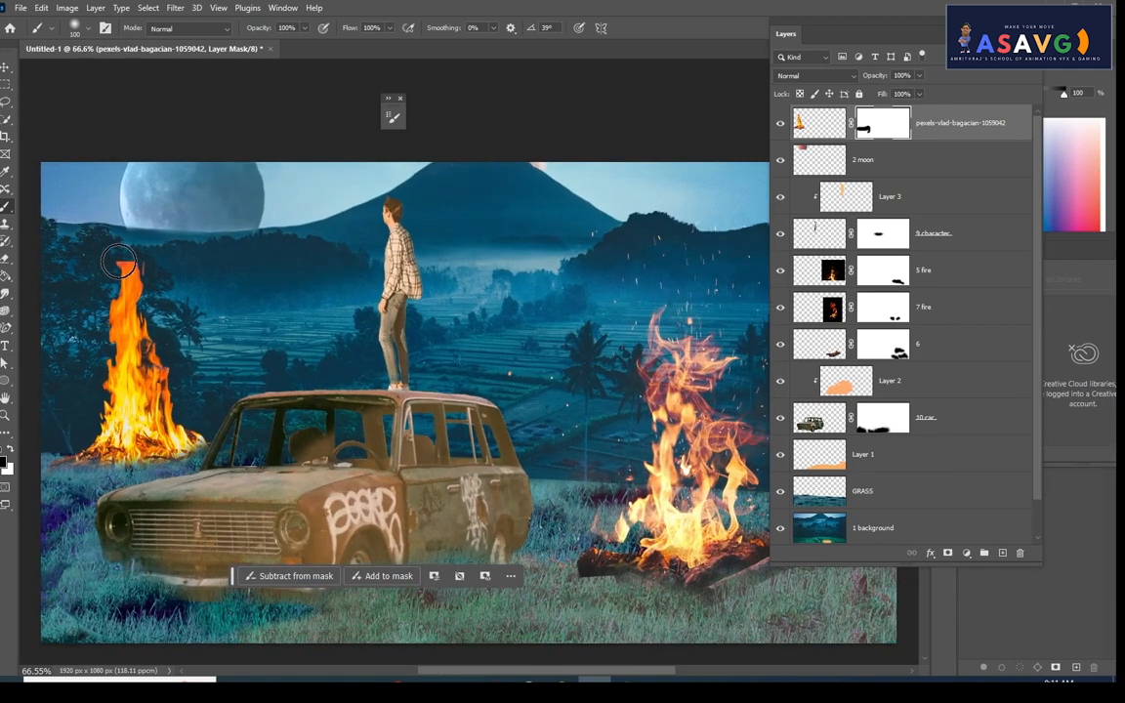
mouse_move(122, 271)
mouse_down()
mouse_move(90, 295)
mouse_move(157, 278)
mouse_move(165, 318)
mouse_move(152, 322)
mouse_move(140, 284)
mouse_move(154, 320)
mouse_move(115, 332)
mouse_move(112, 299)
mouse_up()
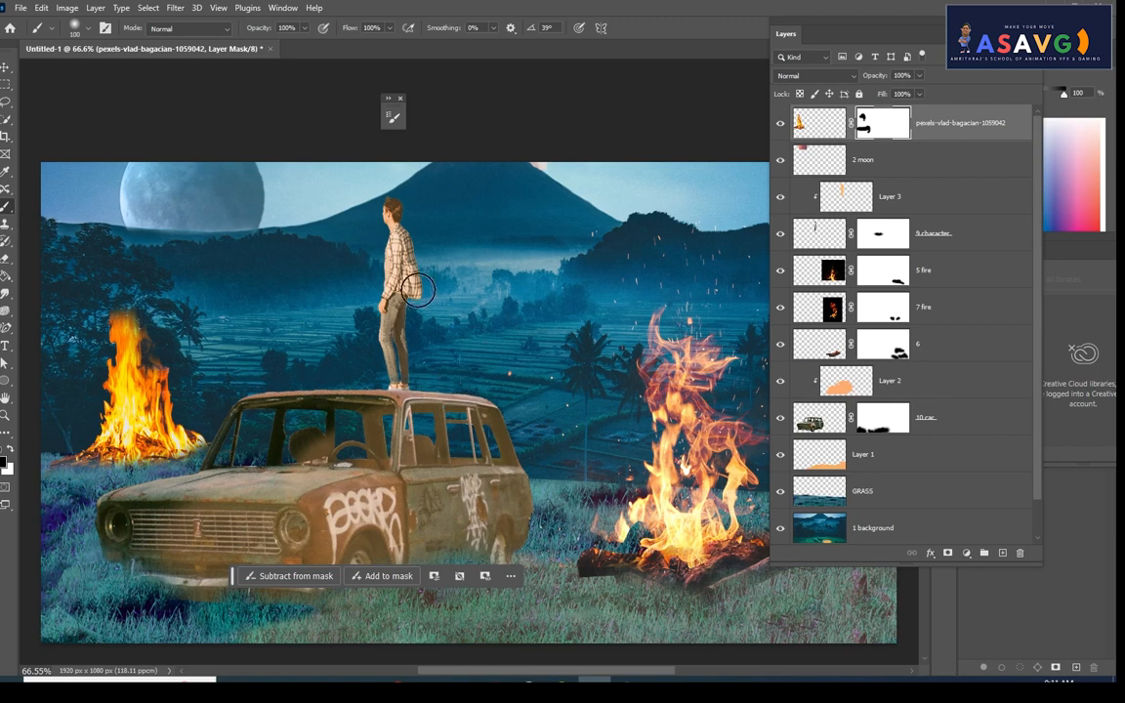
click(6, 67)
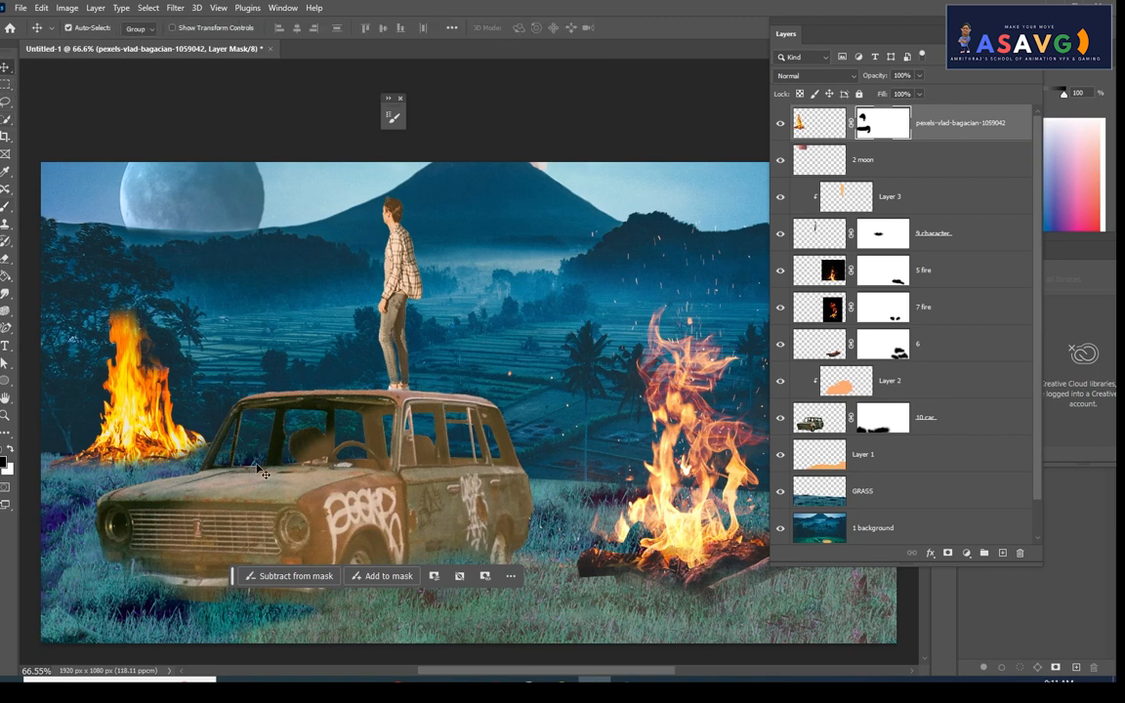
Sample yellow ffde00 from the pexels fire and paint it over the car's roof, windscreen frame and hood on Layer 2
click(869, 385)
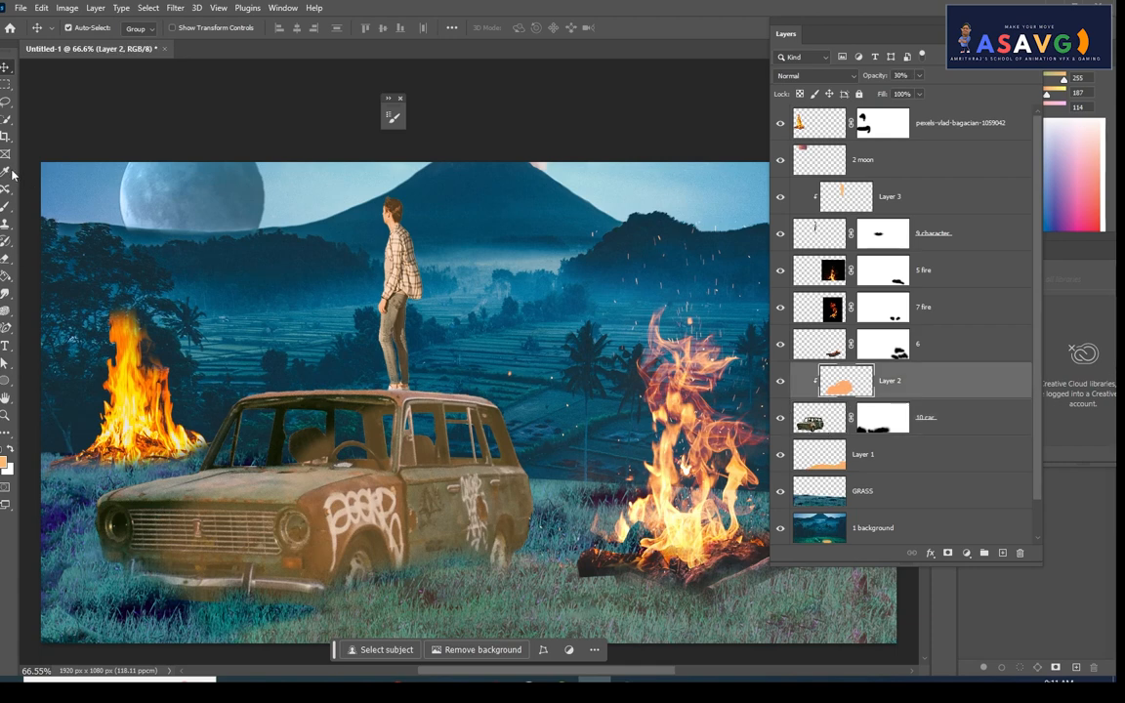
click(6, 208)
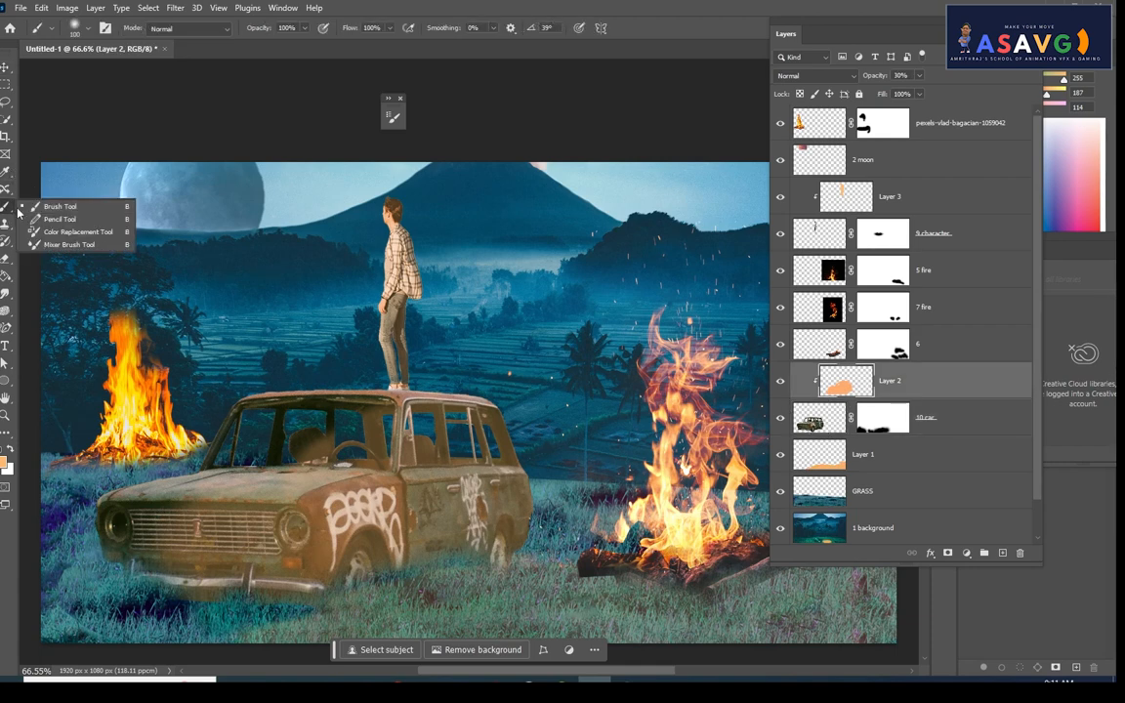
click(4, 460)
click(127, 361)
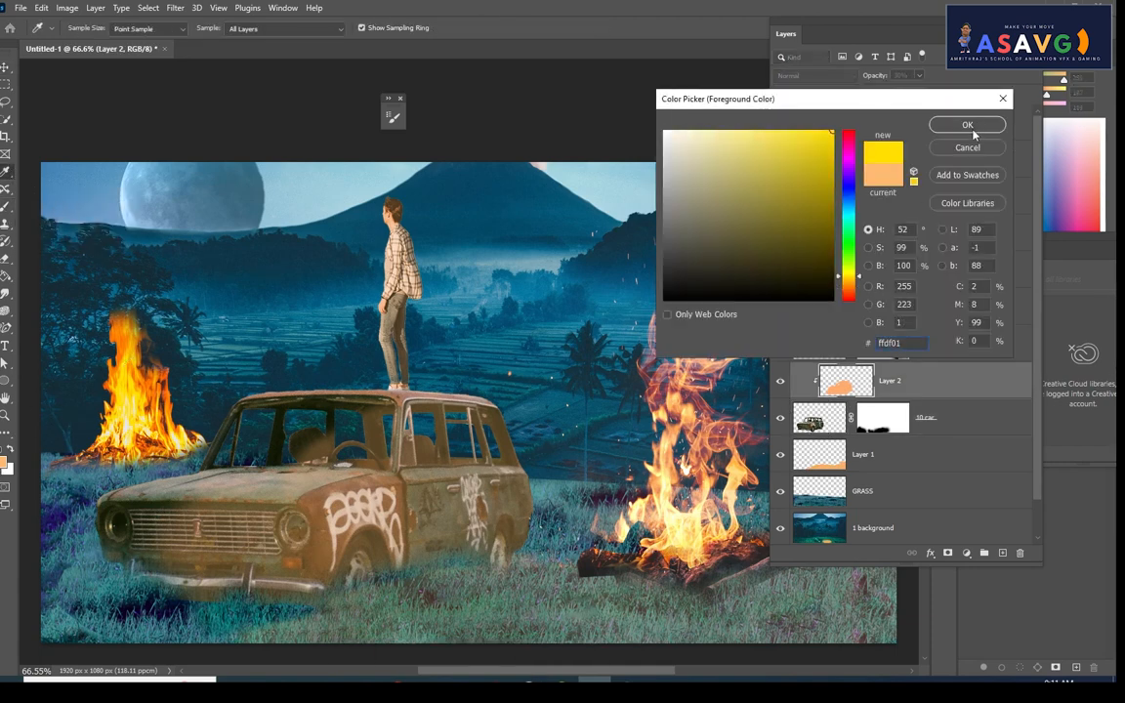
click(138, 417)
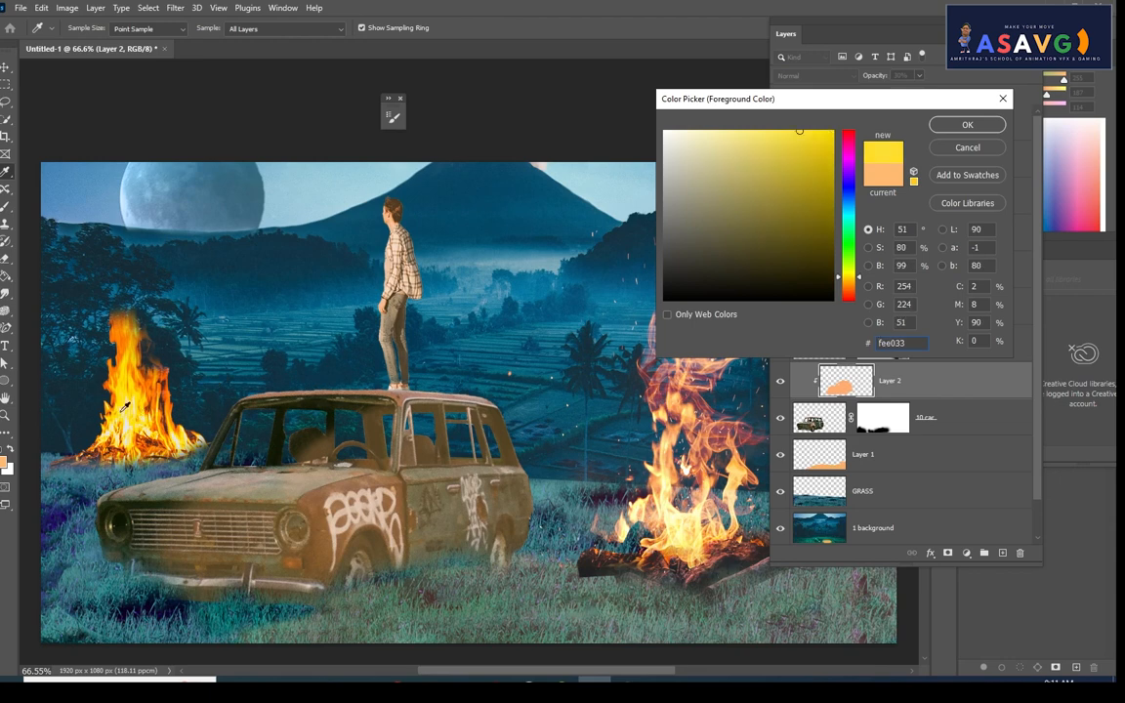
click(136, 378)
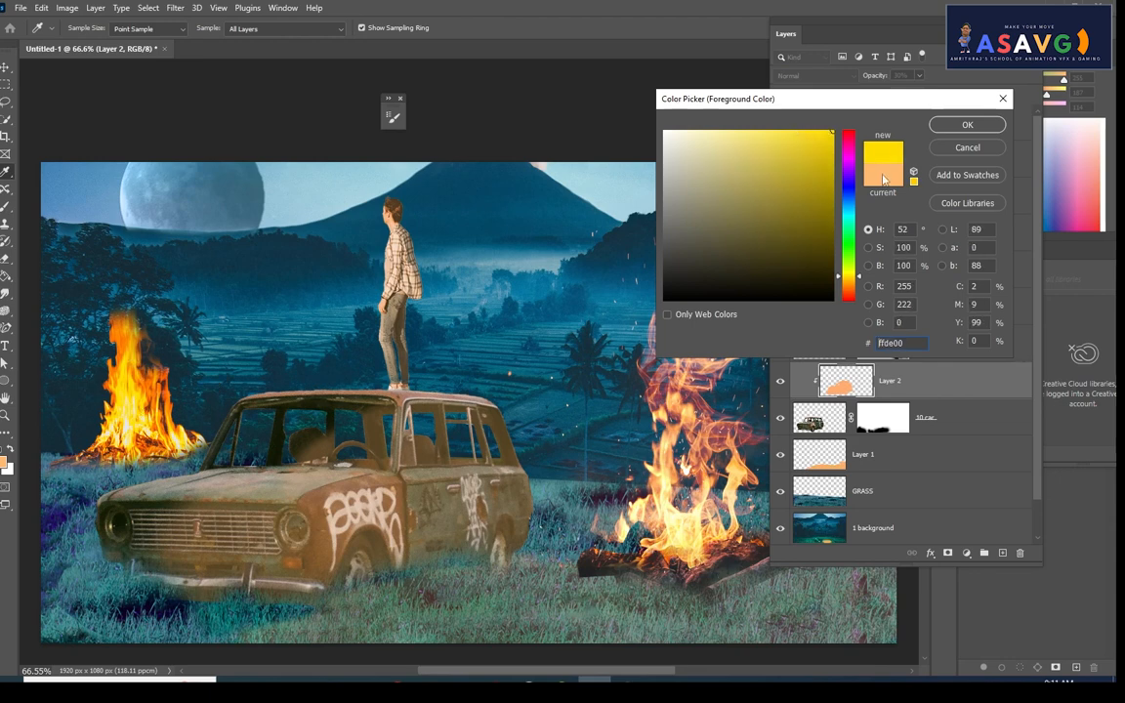
click(964, 127)
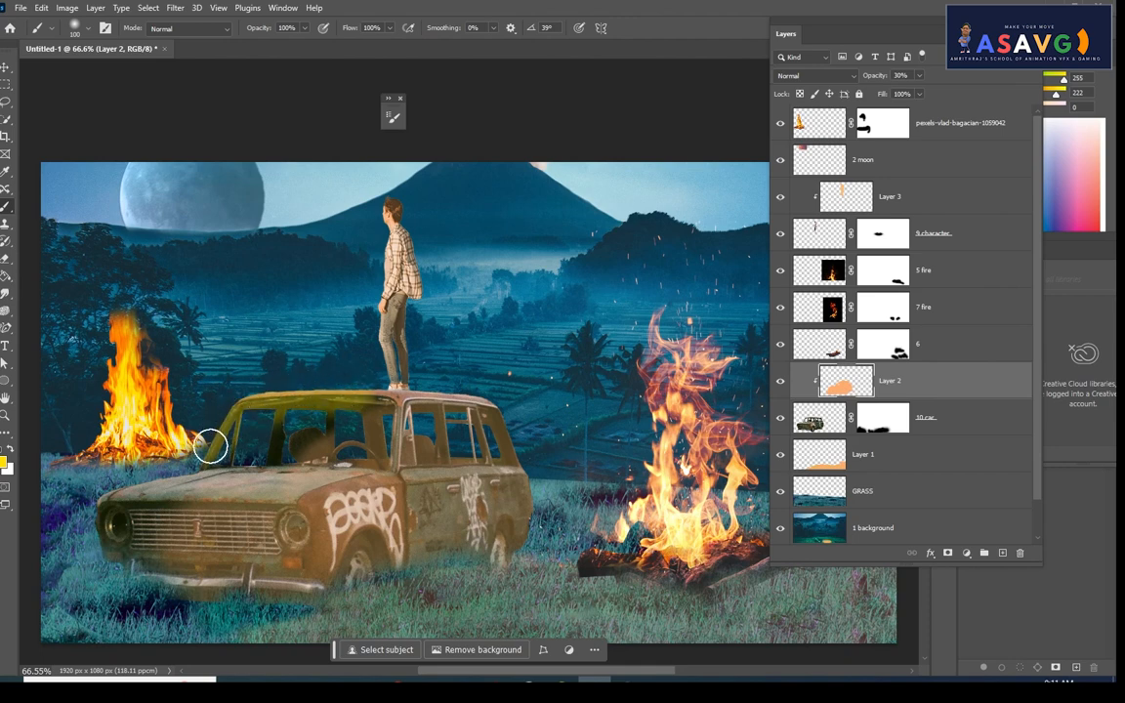
drag(202, 454, 101, 482)
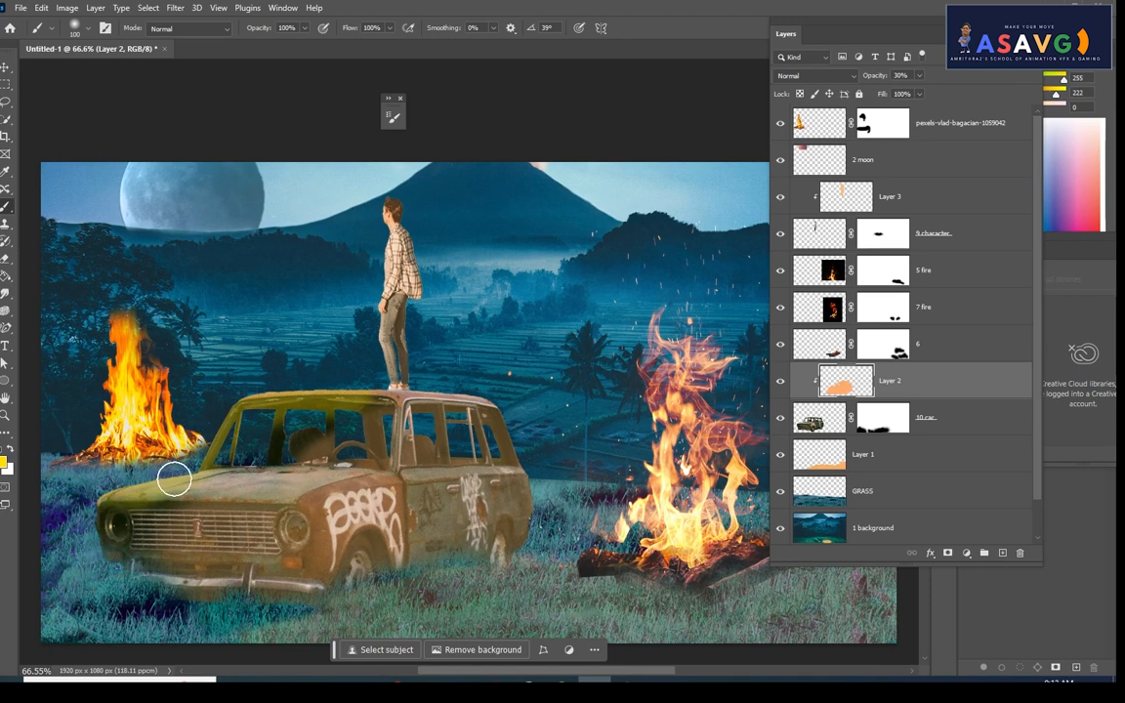
mouse_move(236, 470)
mouse_down()
mouse_move(296, 370)
mouse_move(229, 416)
mouse_move(319, 375)
mouse_up()
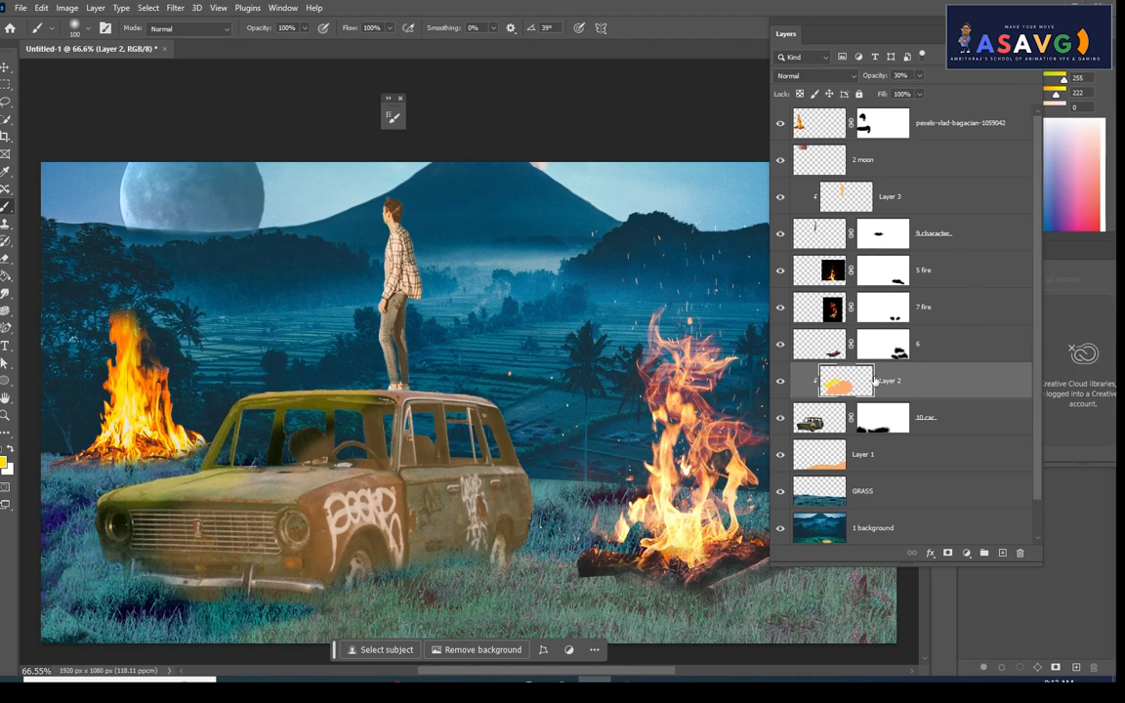
Paint the yellow light over the character on clipped Layer 3 with a size 50 brush, undoing the first oversized stroke
scroll(939, 443, down, 2)
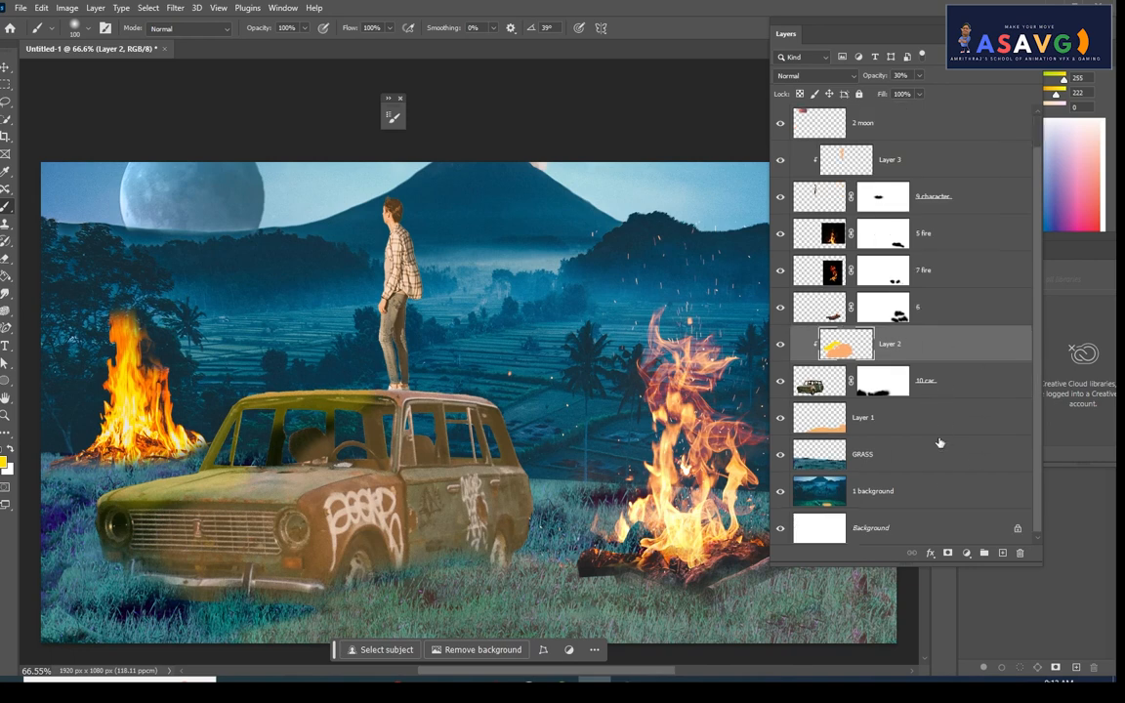
scroll(939, 443, up, 2)
click(826, 240)
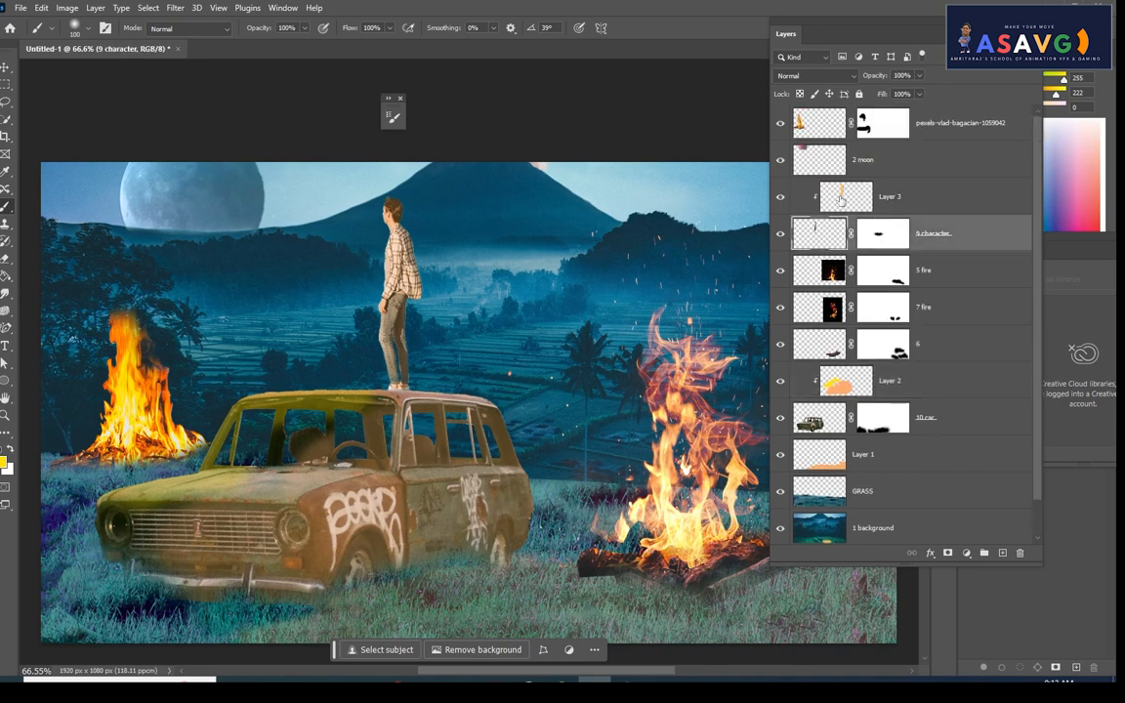
click(878, 198)
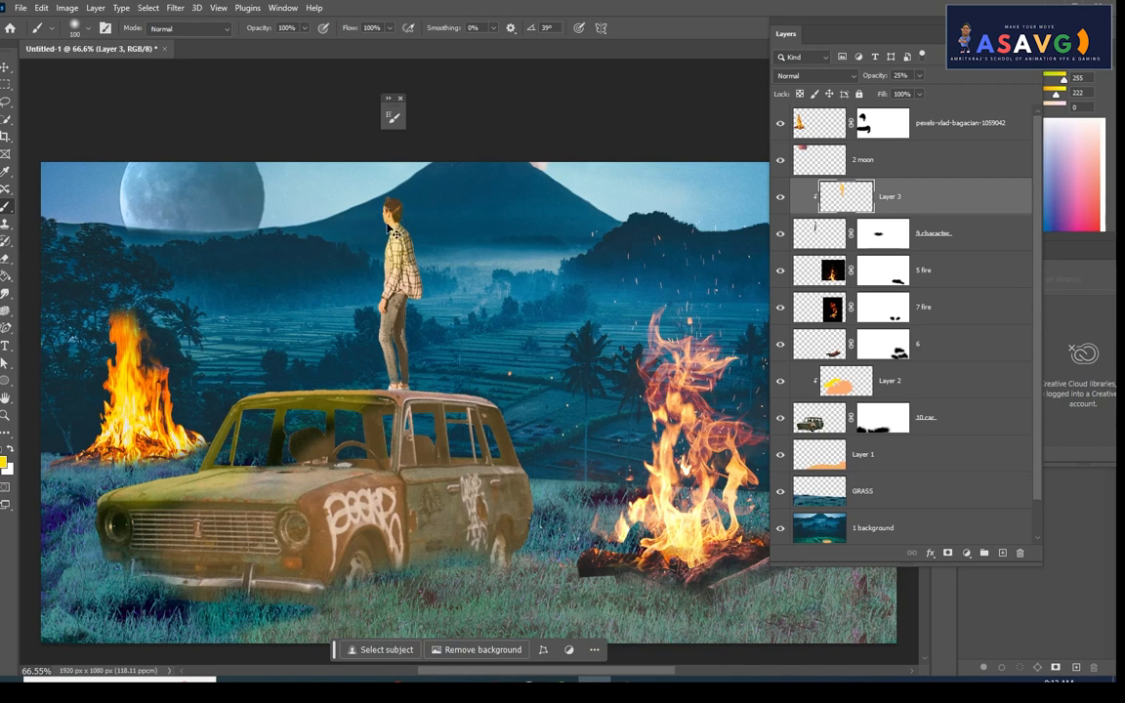
key(ctrl+z)
key(bracketleft)
key(bracketleft)
key(bracketleft)
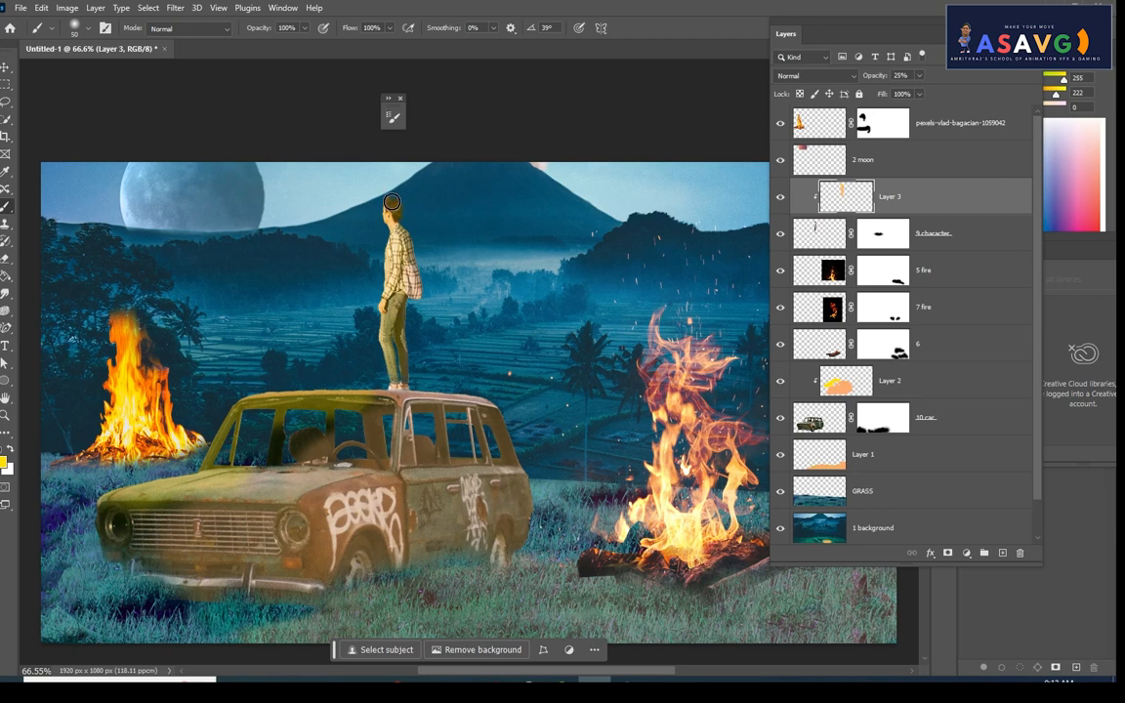
drag(392, 202, 358, 196)
Lasso the dark grass patch to the right of the large campfire on the GRASS layer and copy it onto a new layer atop the stack
drag(474, 463, 393, 446)
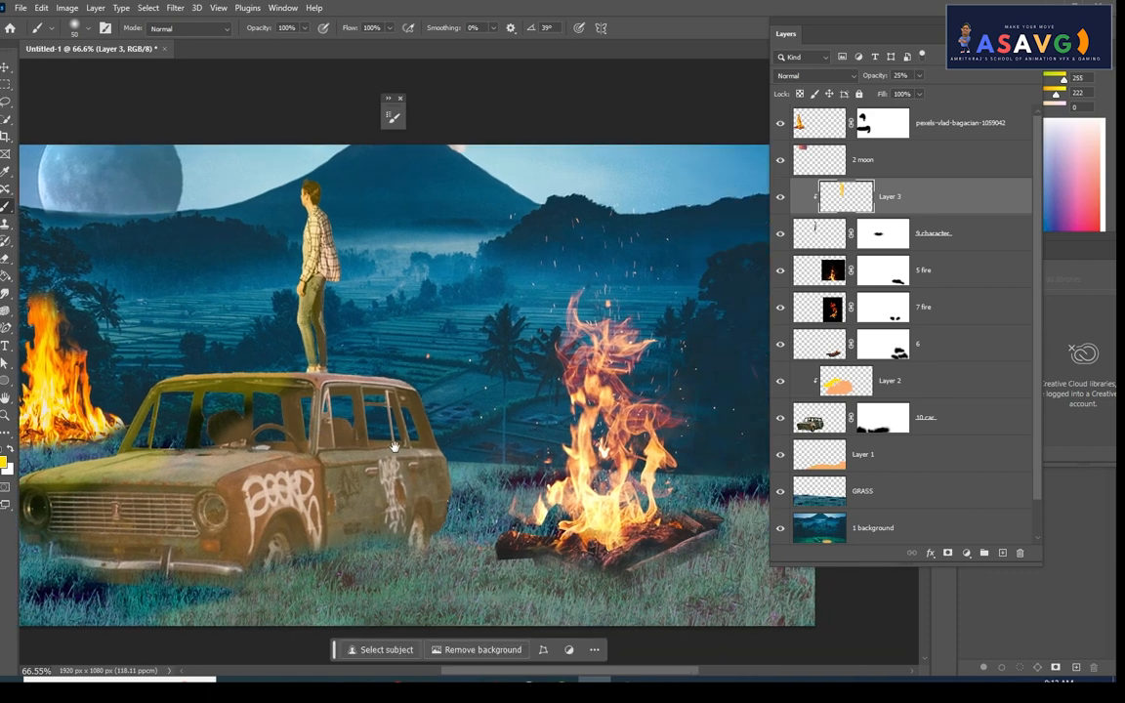
drag(680, 515, 621, 456)
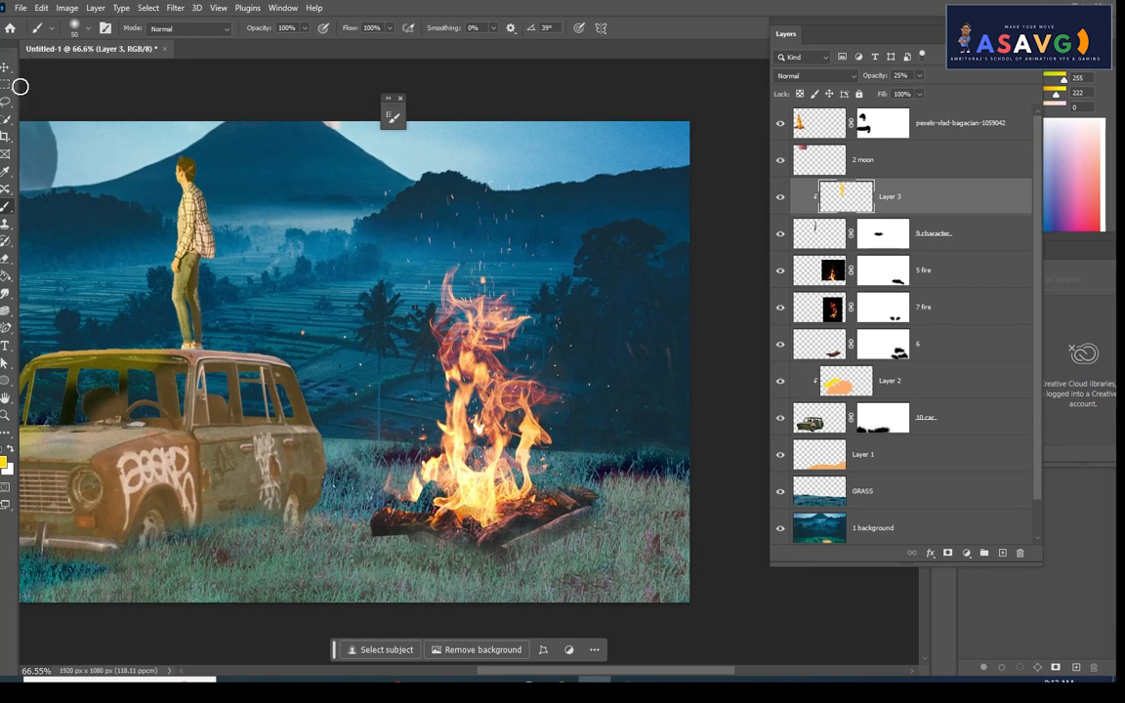
scroll(835, 483, down, 1)
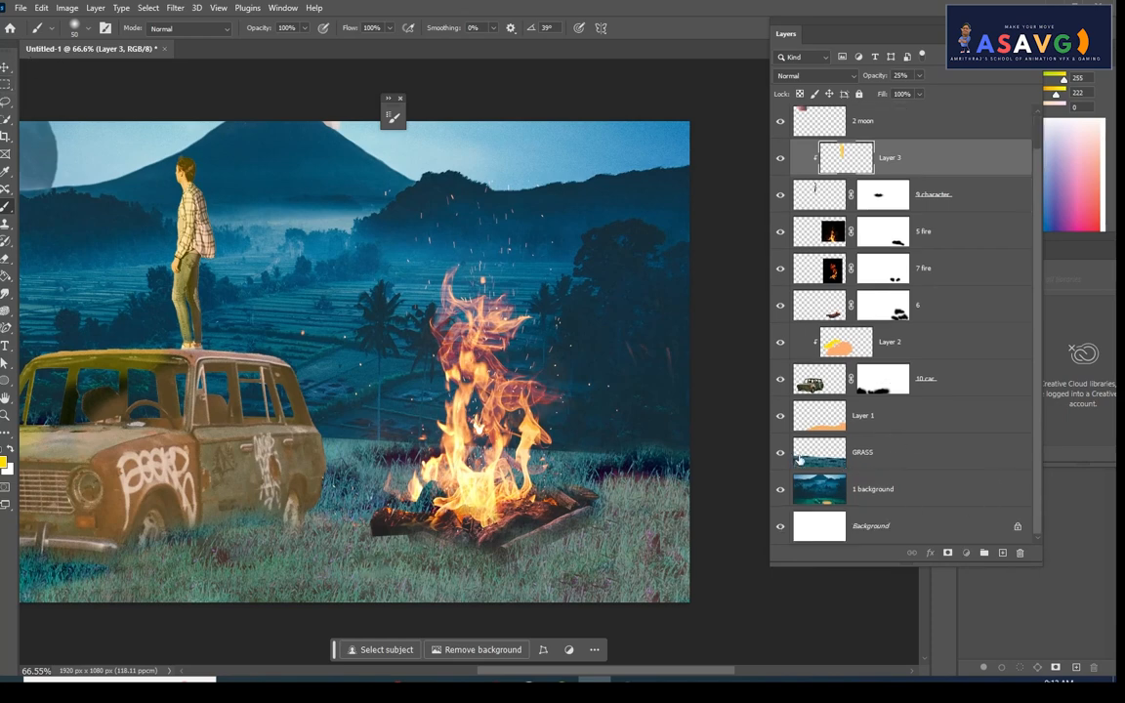
click(799, 459)
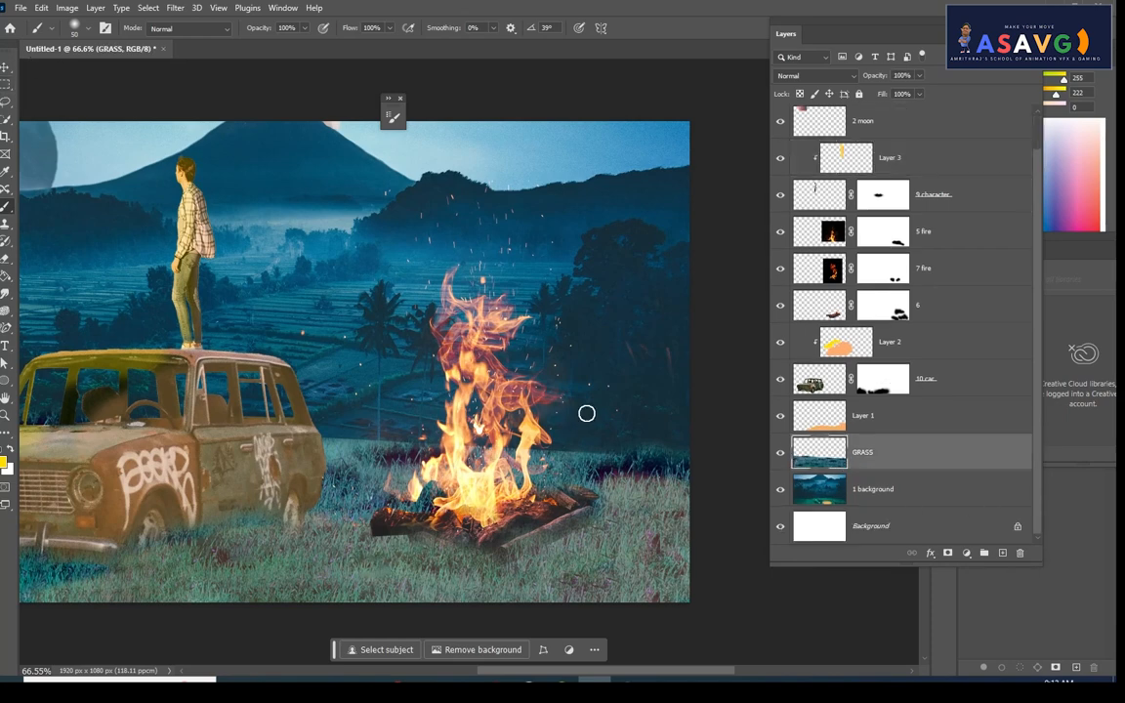
right_click(5, 97)
click(49, 94)
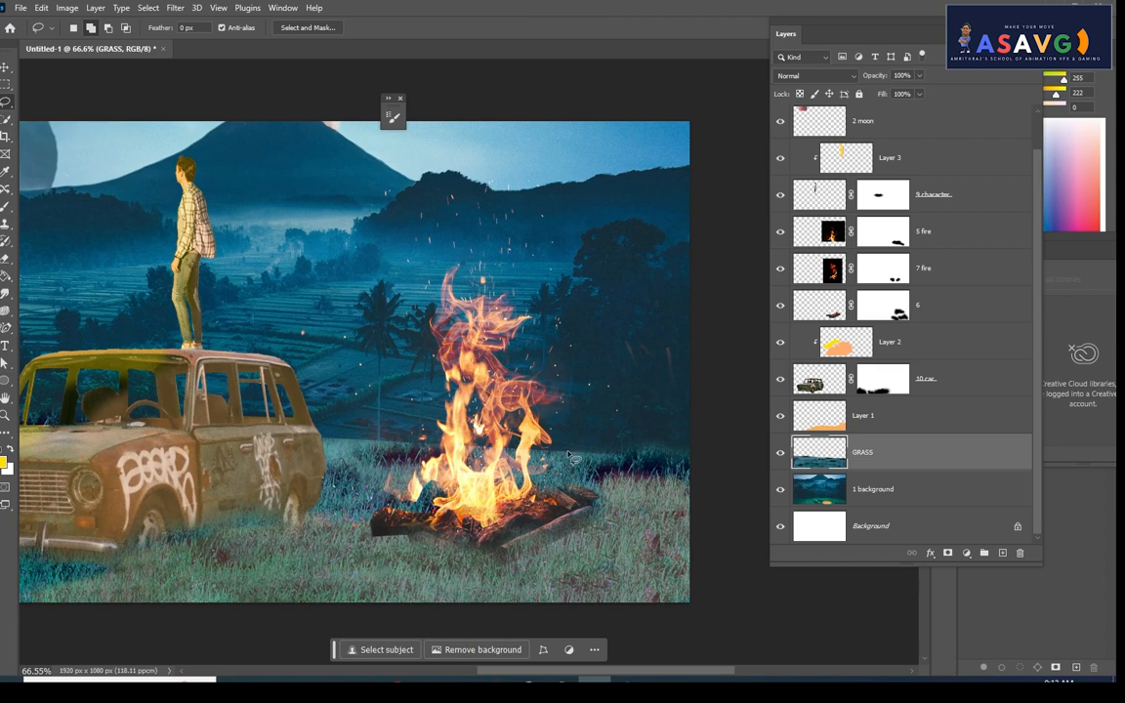
mouse_move(569, 452)
mouse_down()
mouse_move(663, 444)
mouse_move(688, 475)
mouse_move(642, 491)
mouse_move(574, 452)
mouse_up()
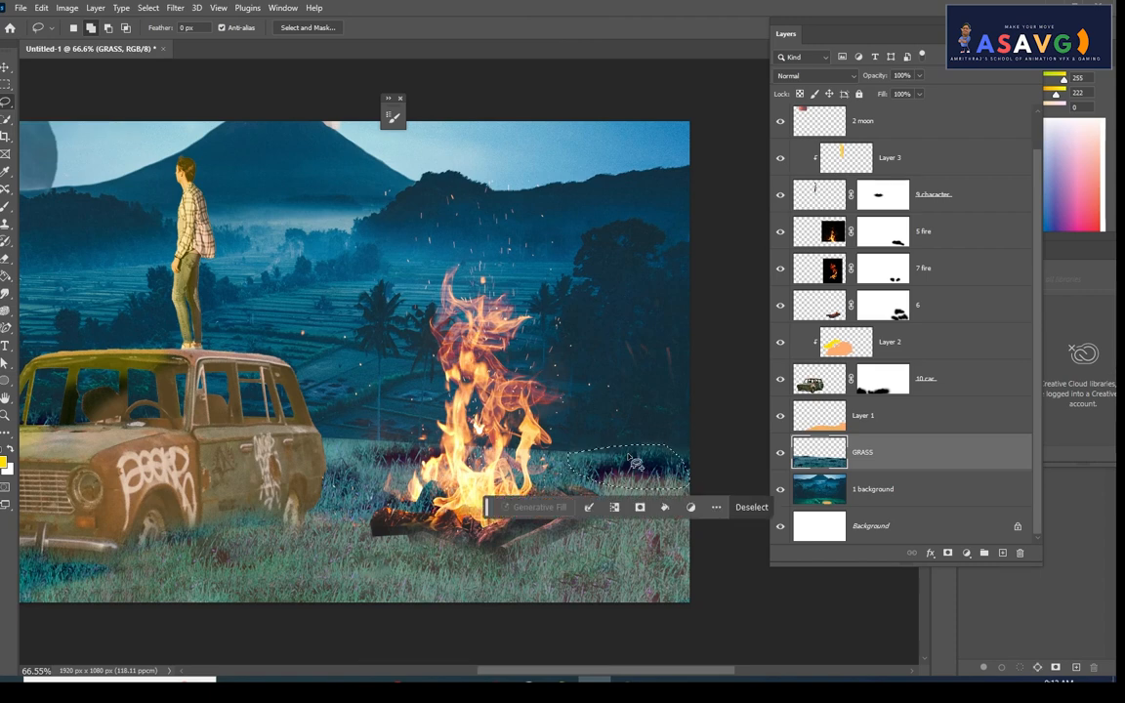
scroll(936, 378, up, 1)
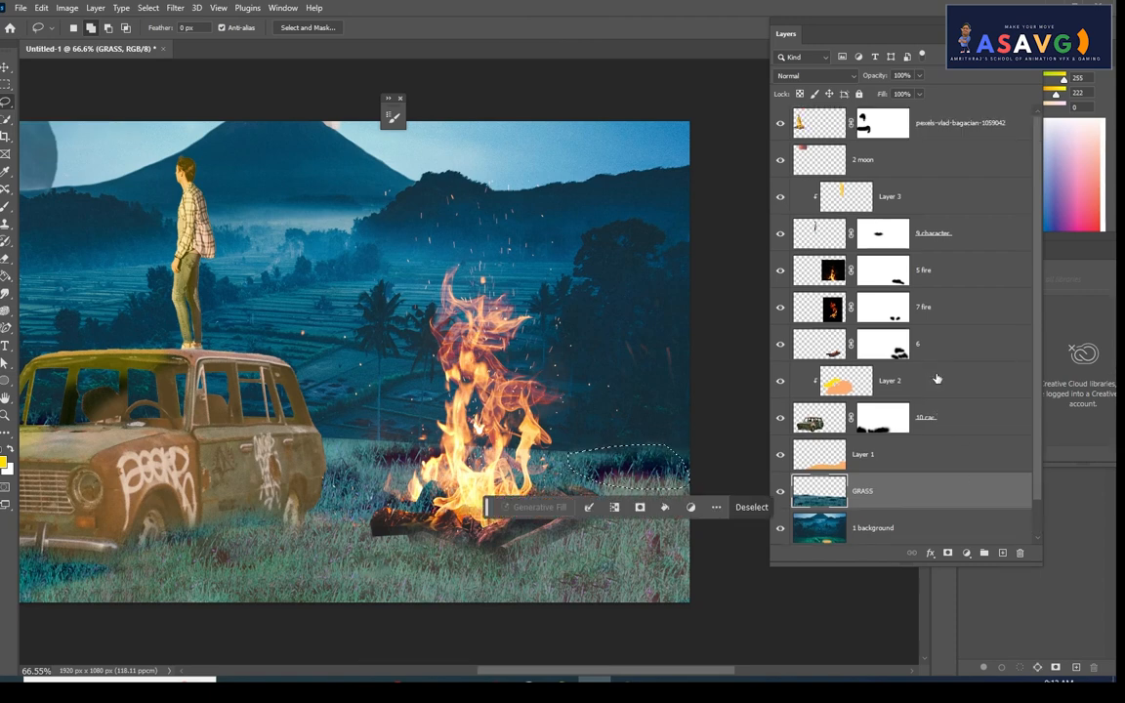
click(969, 121)
click(1000, 554)
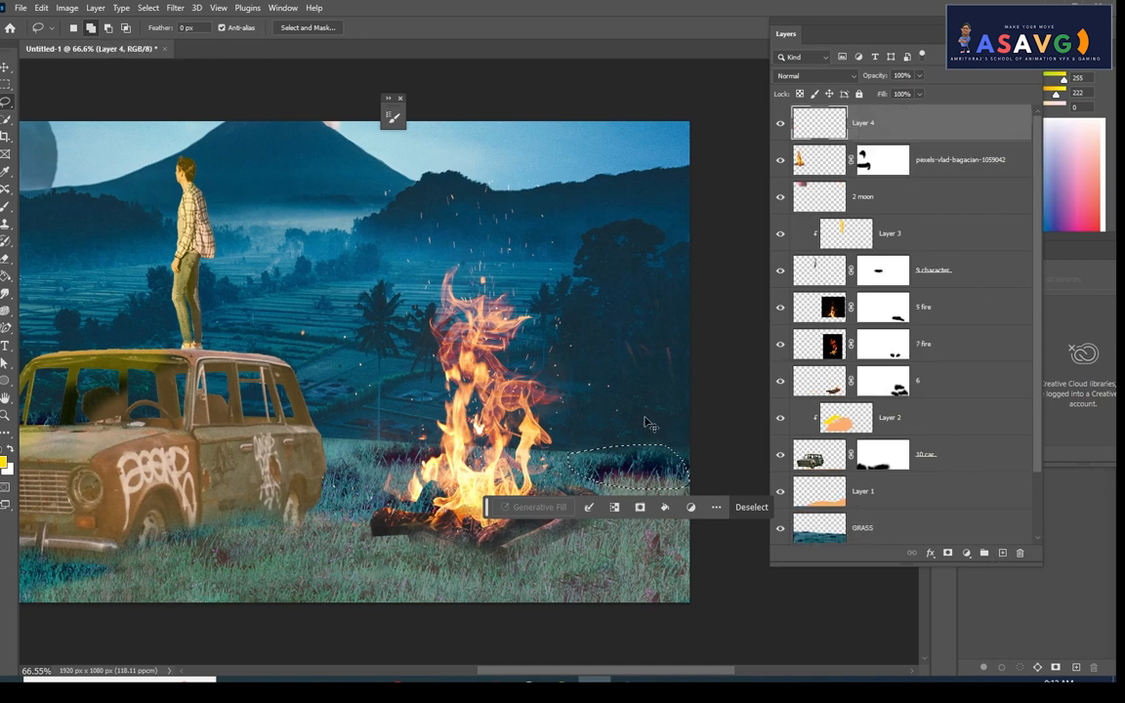
key(ctrl+d)
Move the copied grass patch toward the large campfire along the grass edge and mask out the parts covering the flames
click(5, 67)
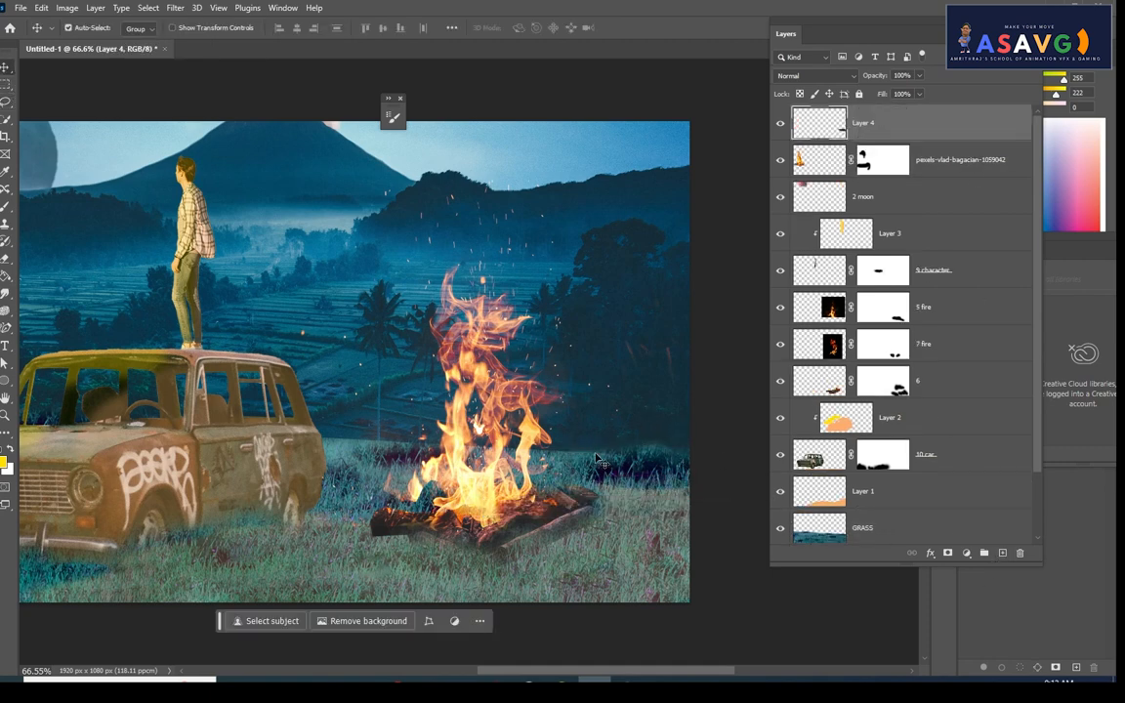
mouse_move(541, 415)
mouse_down()
mouse_move(591, 471)
mouse_move(563, 468)
mouse_up()
click(948, 554)
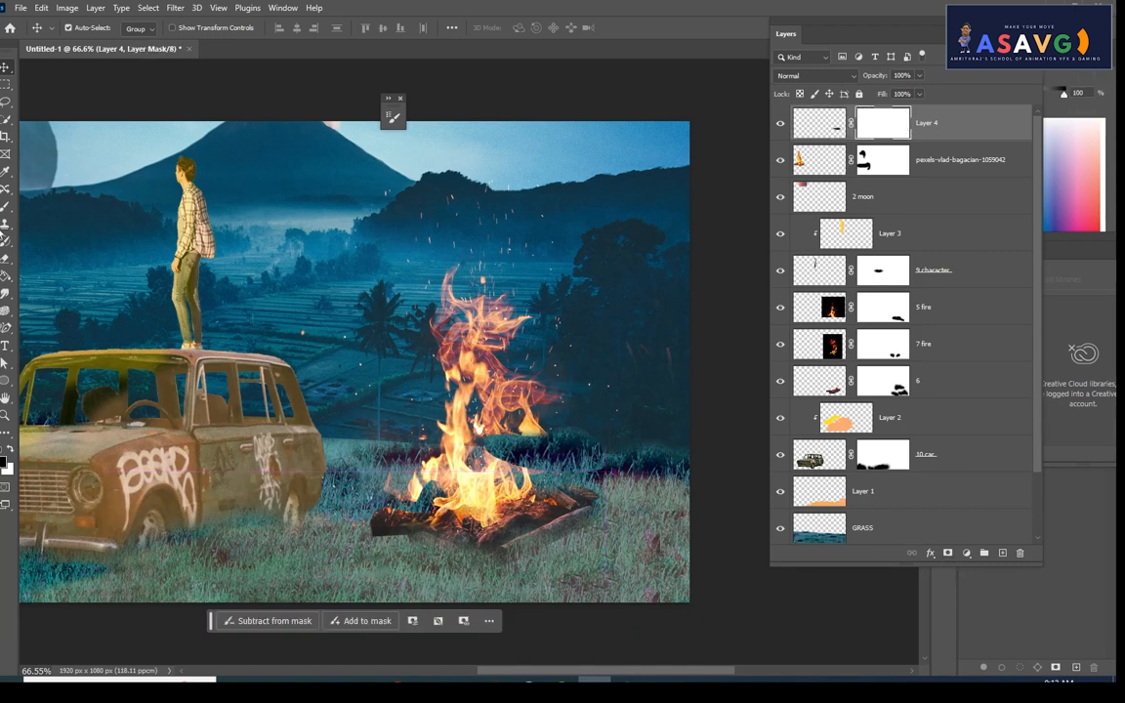
click(6, 206)
click(46, 207)
mouse_move(531, 475)
mouse_down()
mouse_move(508, 443)
mouse_move(550, 466)
mouse_move(596, 467)
mouse_move(531, 469)
mouse_up()
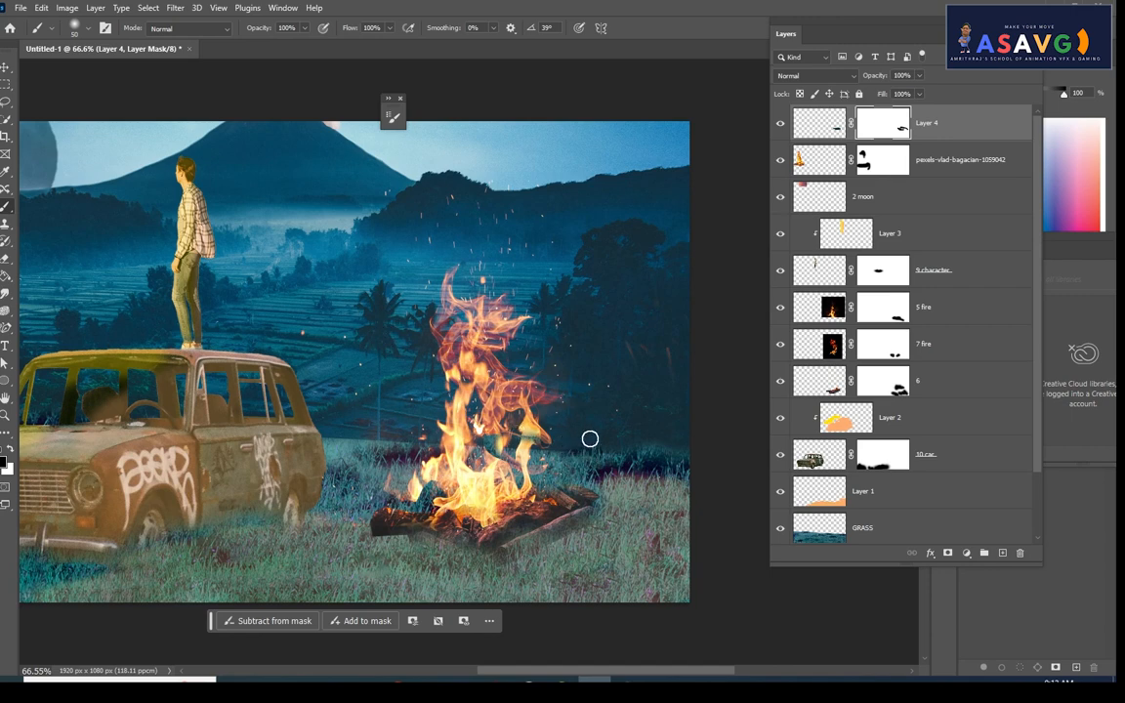
Duplicate the masked grass patch on Layer 4 and place the copy along the grass edge between the car and the large campfire
click(6, 66)
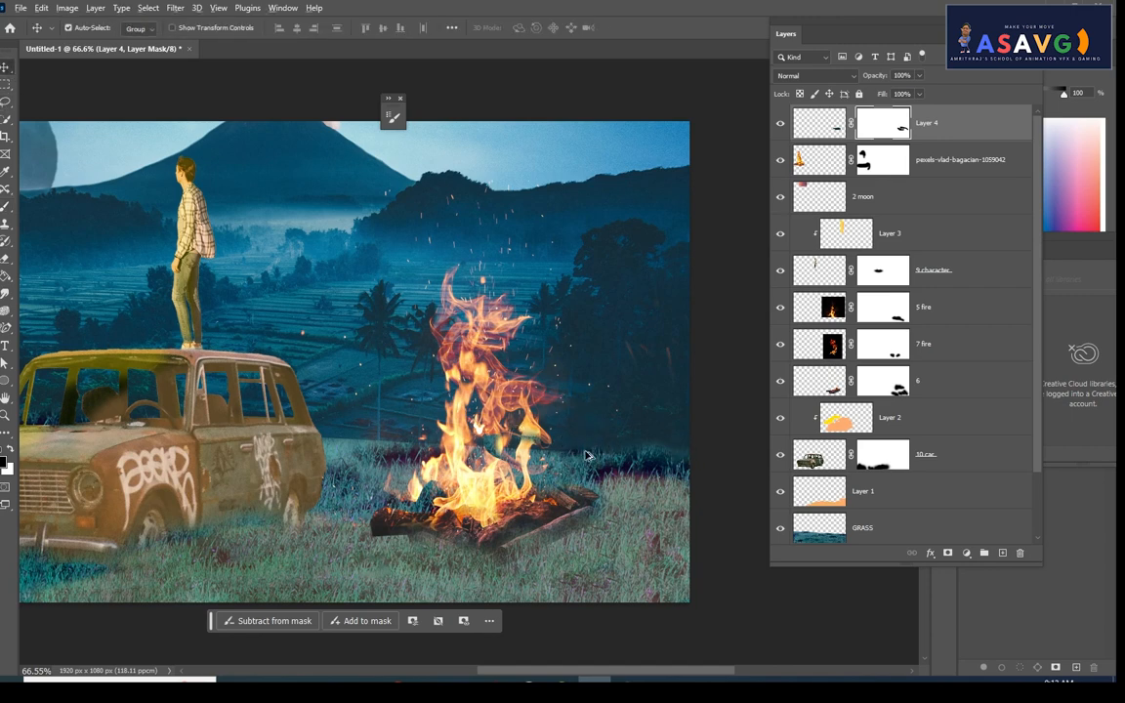
drag(586, 455, 354, 445)
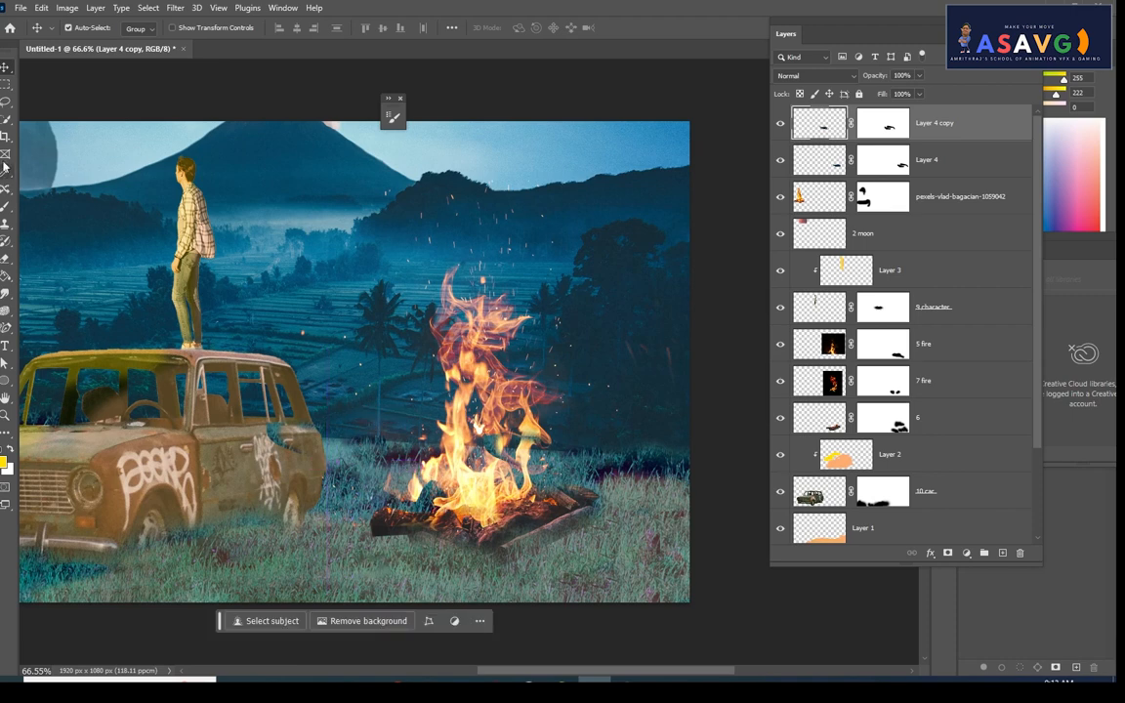
click(5, 206)
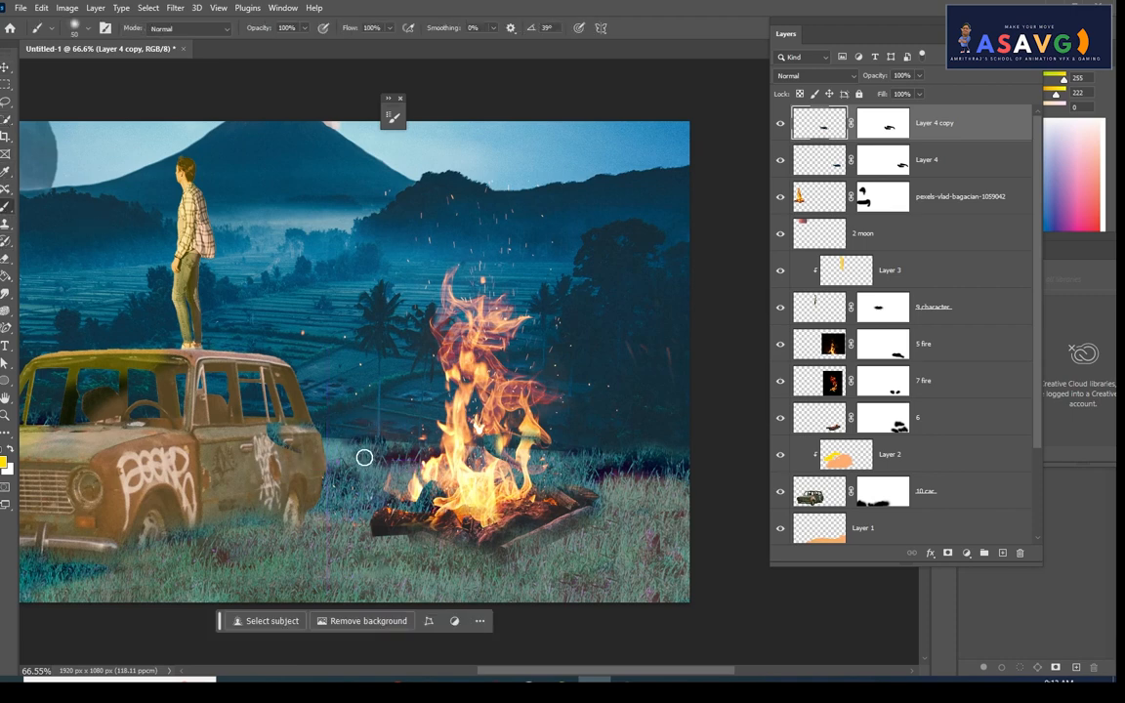
click(887, 119)
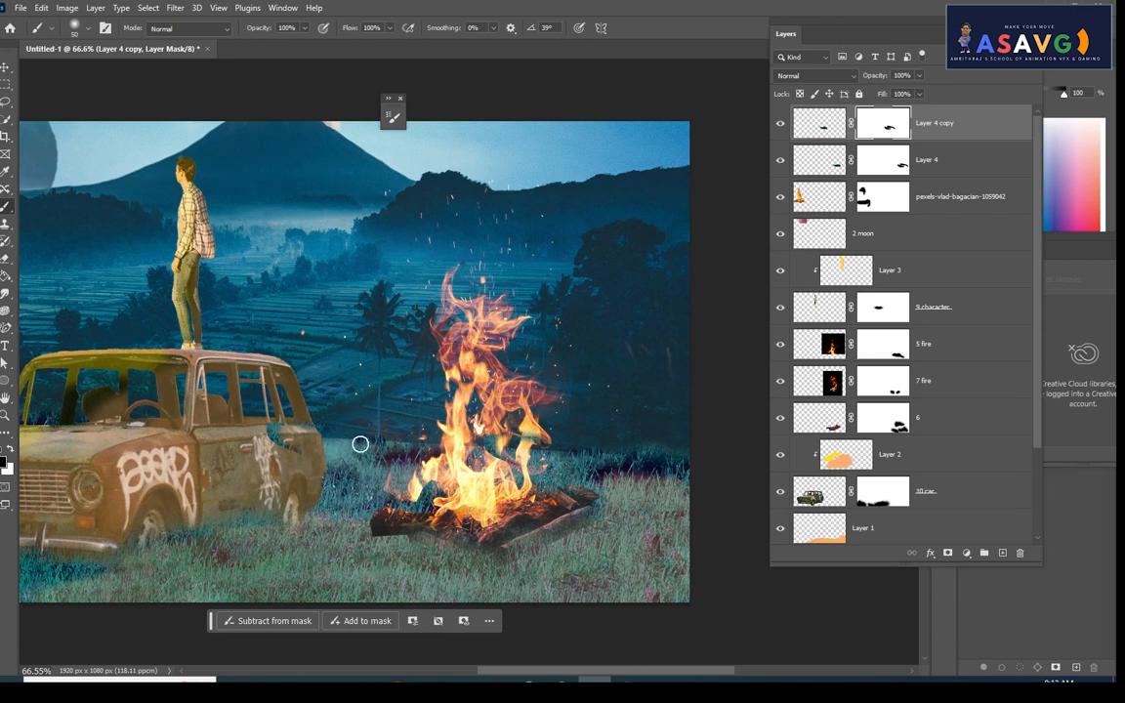
click(5, 67)
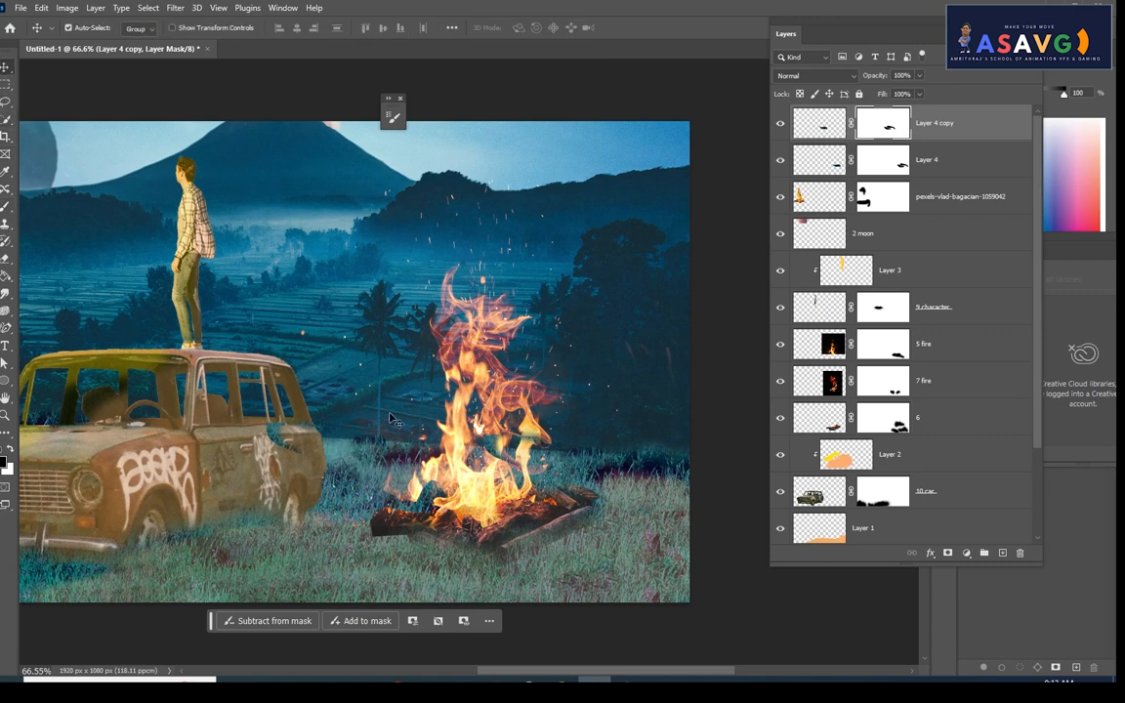
drag(378, 448, 346, 446)
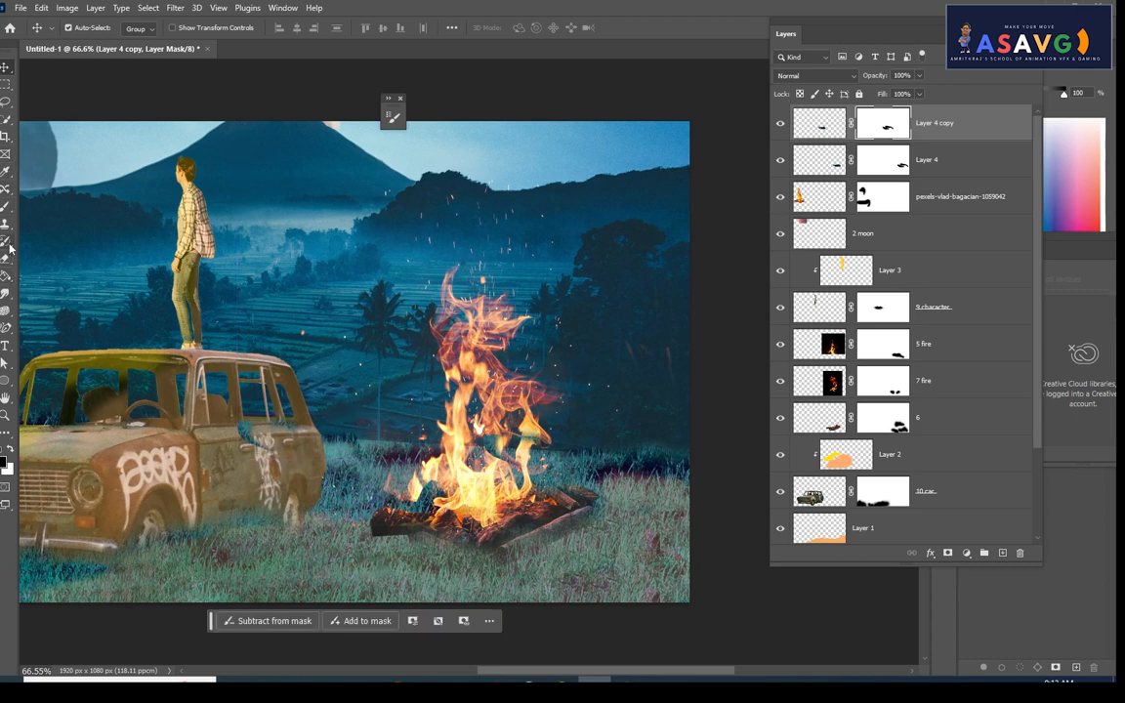
Mask out the part of the copied grass patch that overlaps the rear of the car, undoing one step along the way
right_click(6, 206)
click(44, 195)
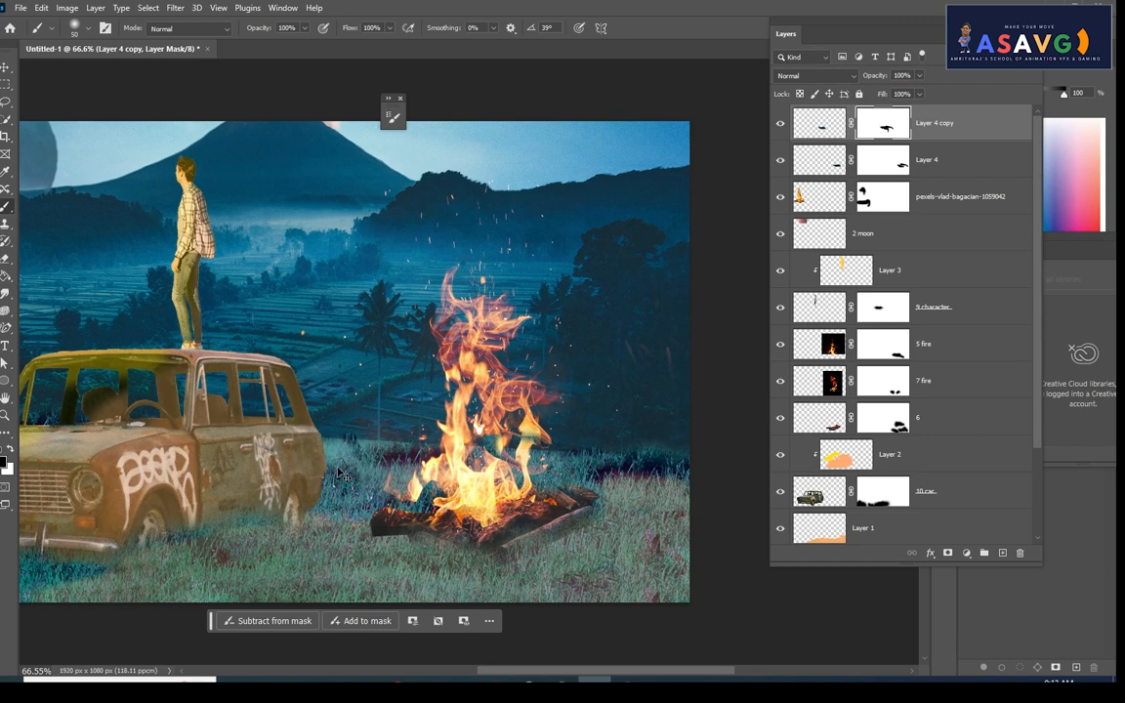
key(ctrl+z)
drag(264, 440, 206, 436)
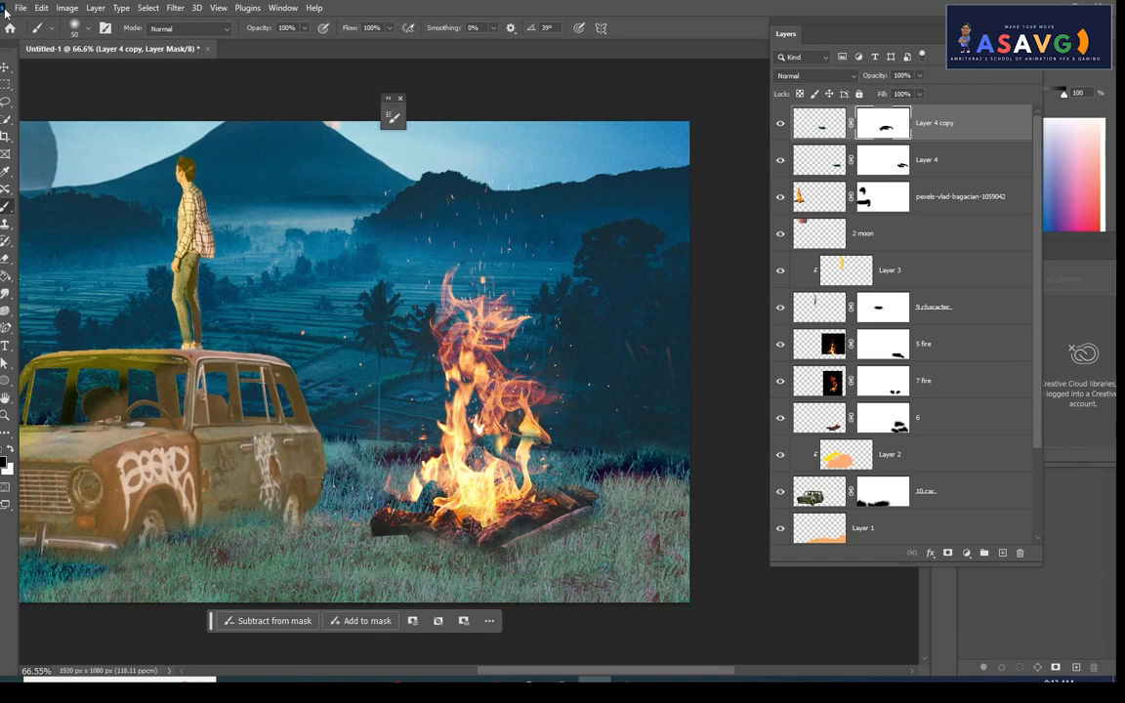
Duplicate the grass patch beside the car and shift the new copy toward the large campfire along the grass edge
click(5, 72)
drag(350, 446, 403, 450)
key(ctrl+j)
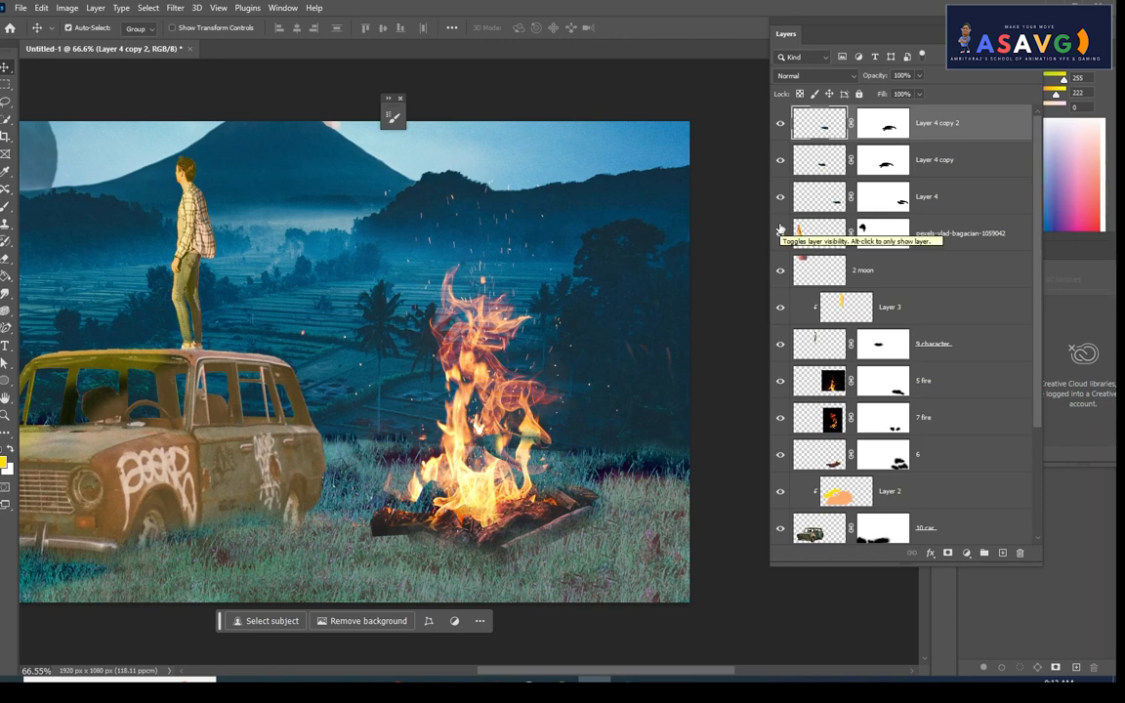
Start placing a linked image and browse to the Photo Manipulation Third design folder
drag(442, 231, 563, 238)
key(ctrl+minus)
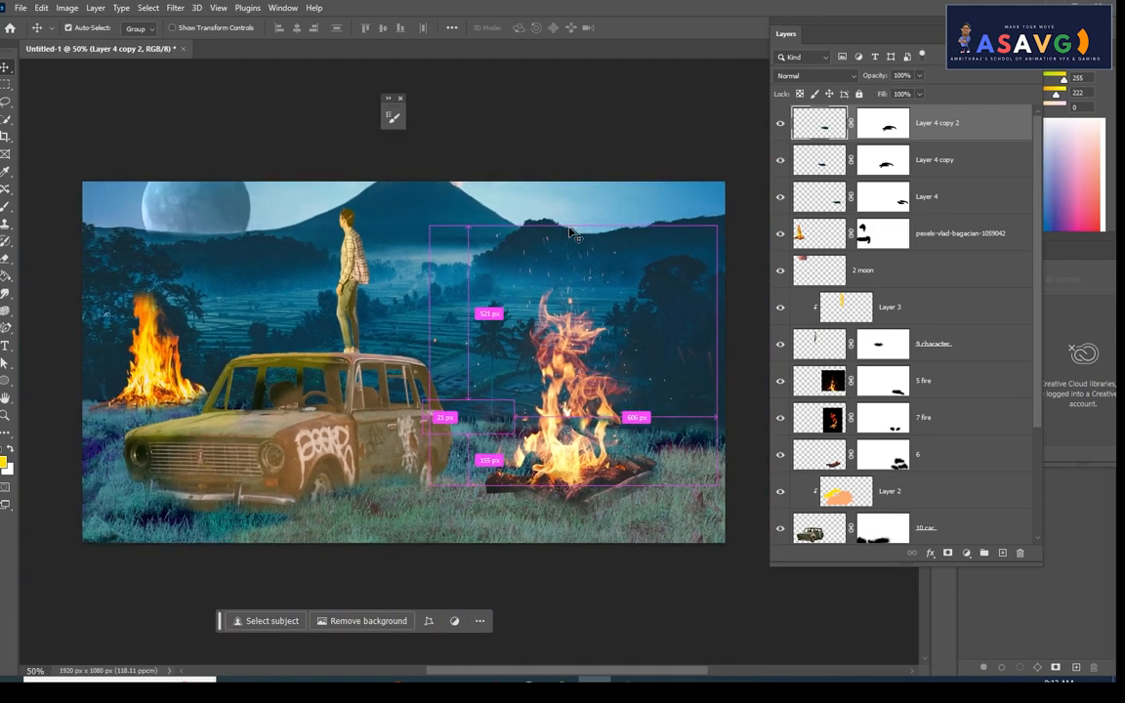
click(17, 8)
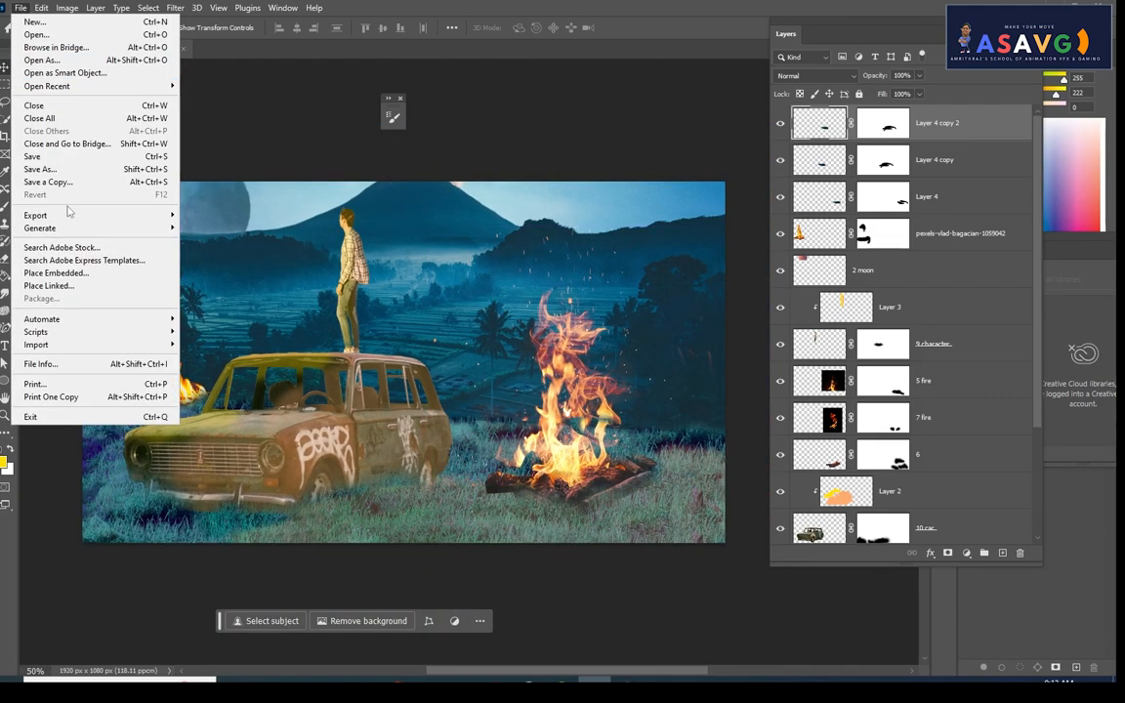
click(47, 285)
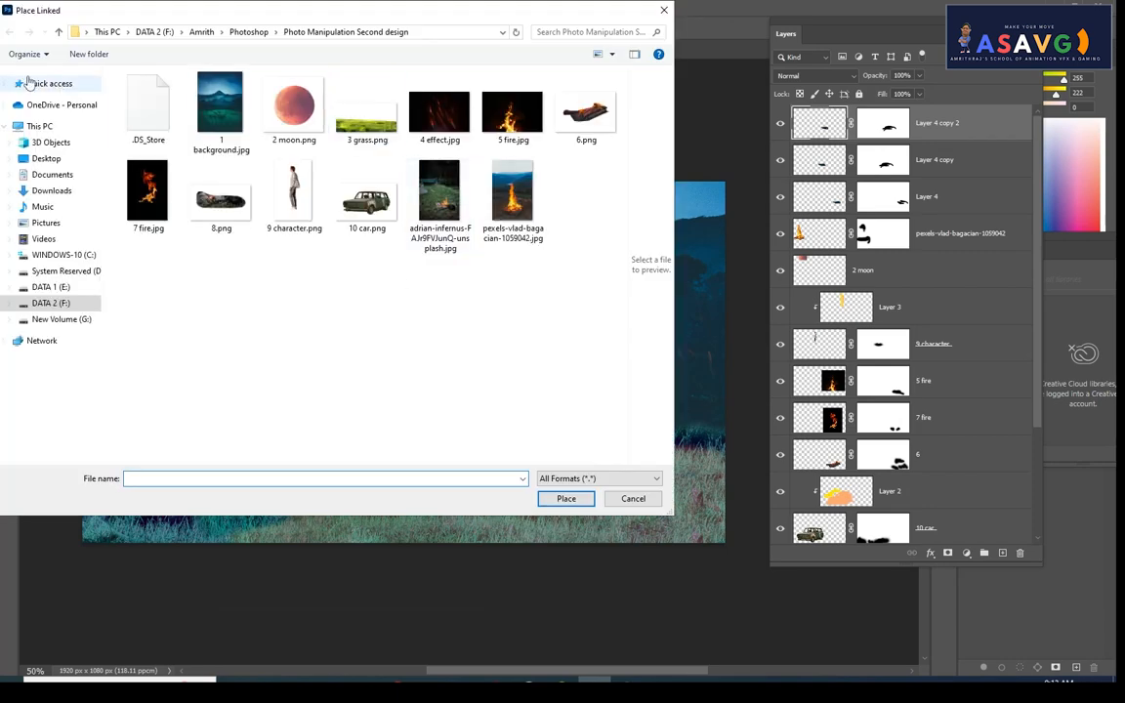
click(248, 32)
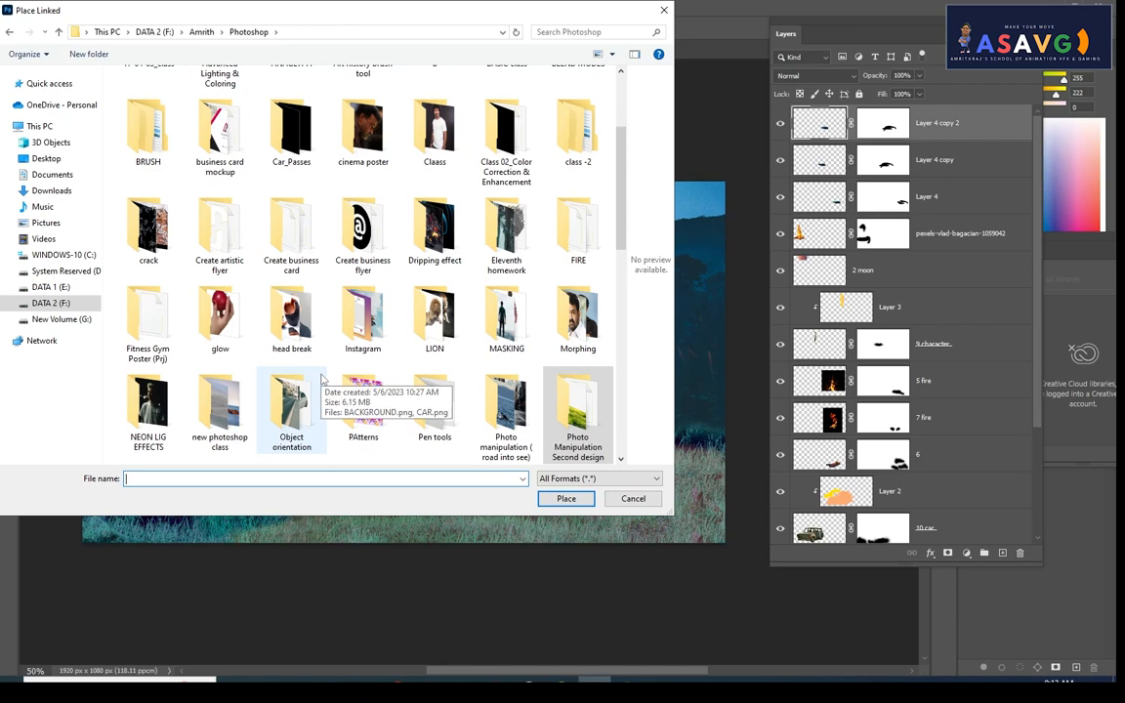
scroll(290, 382, down, 3)
scroll(280, 378, down, 4)
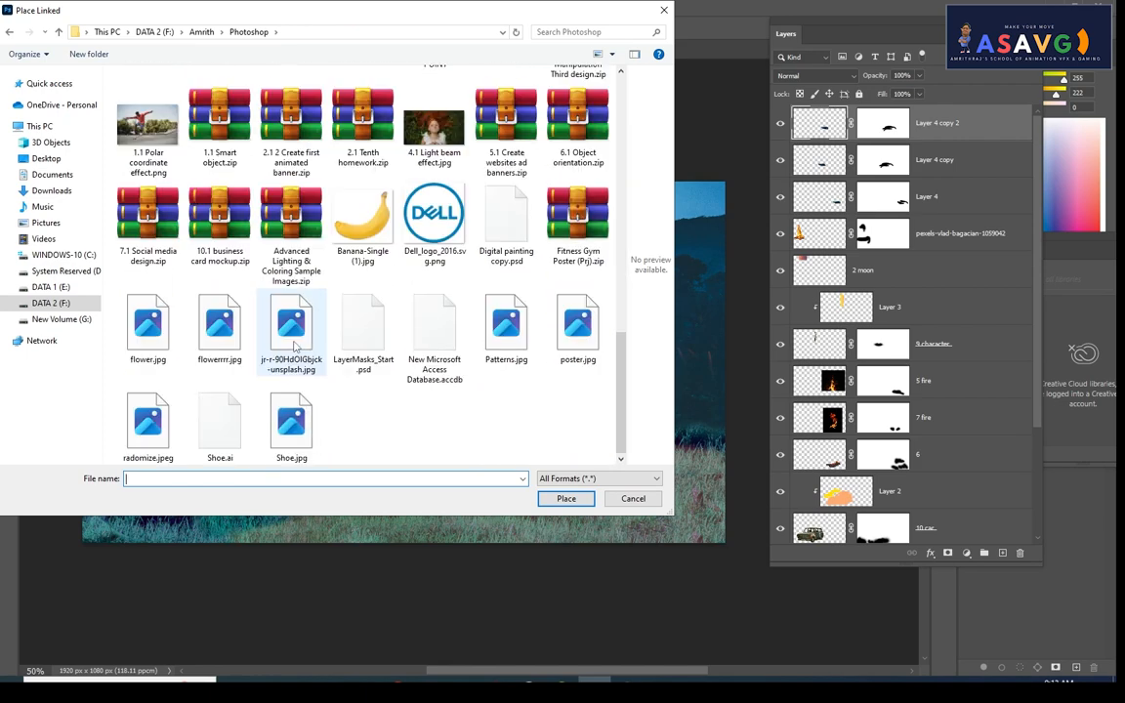
scroll(273, 342, up, 10)
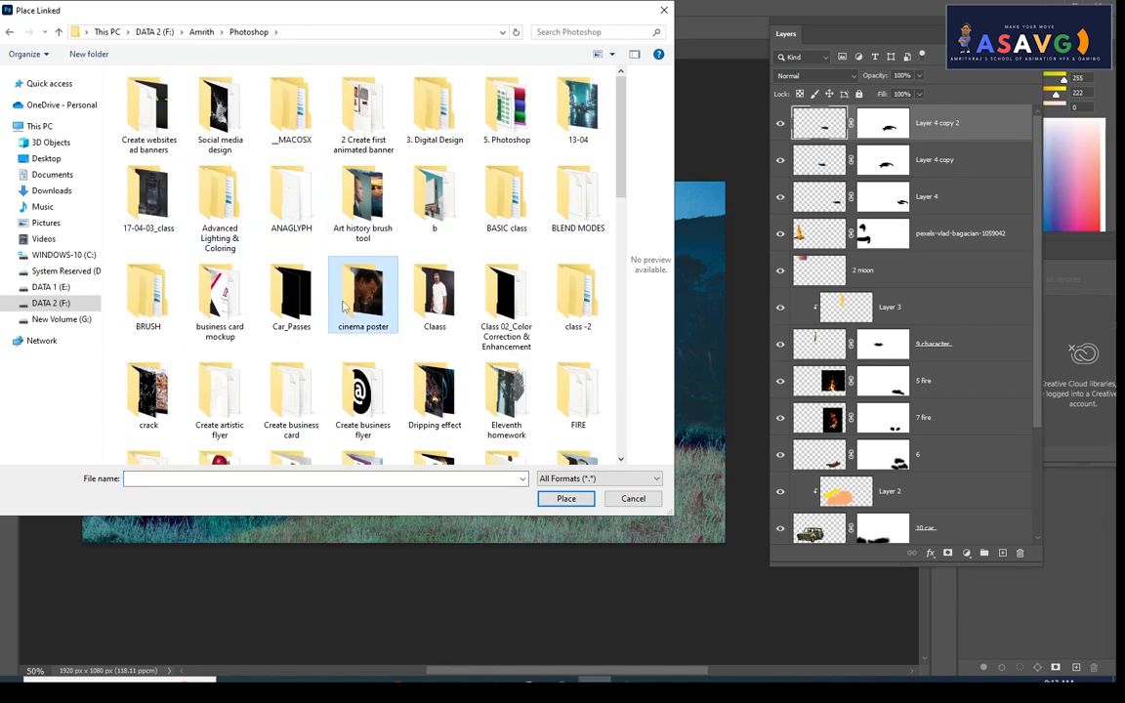
scroll(344, 307, down, 5)
key(Right)
key(Right)
key(Right)
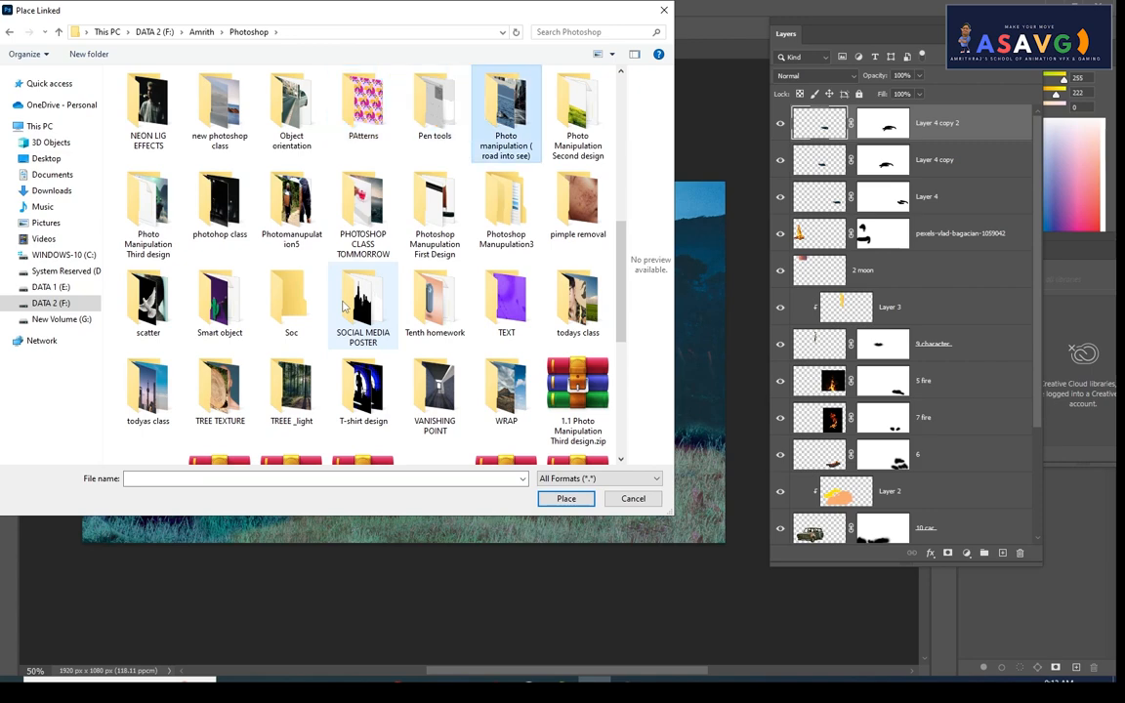
double_click(151, 252)
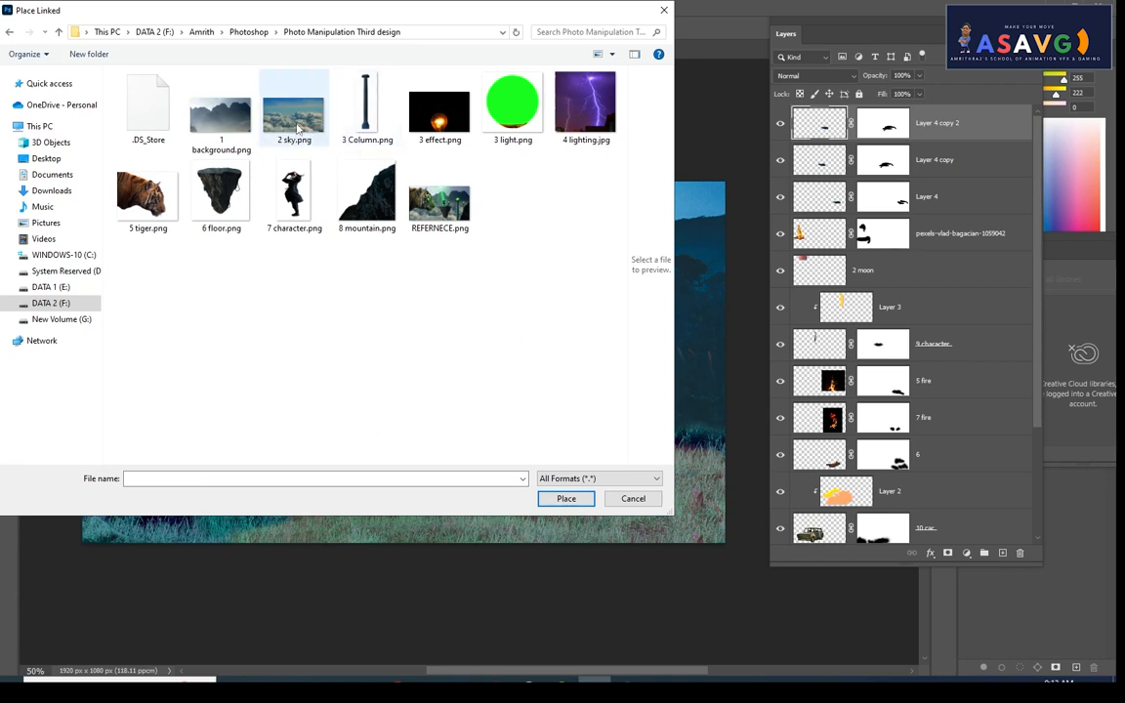
Place 1 background.png as a linked image and fit it over the upper middle and right part of the scene
click(232, 117)
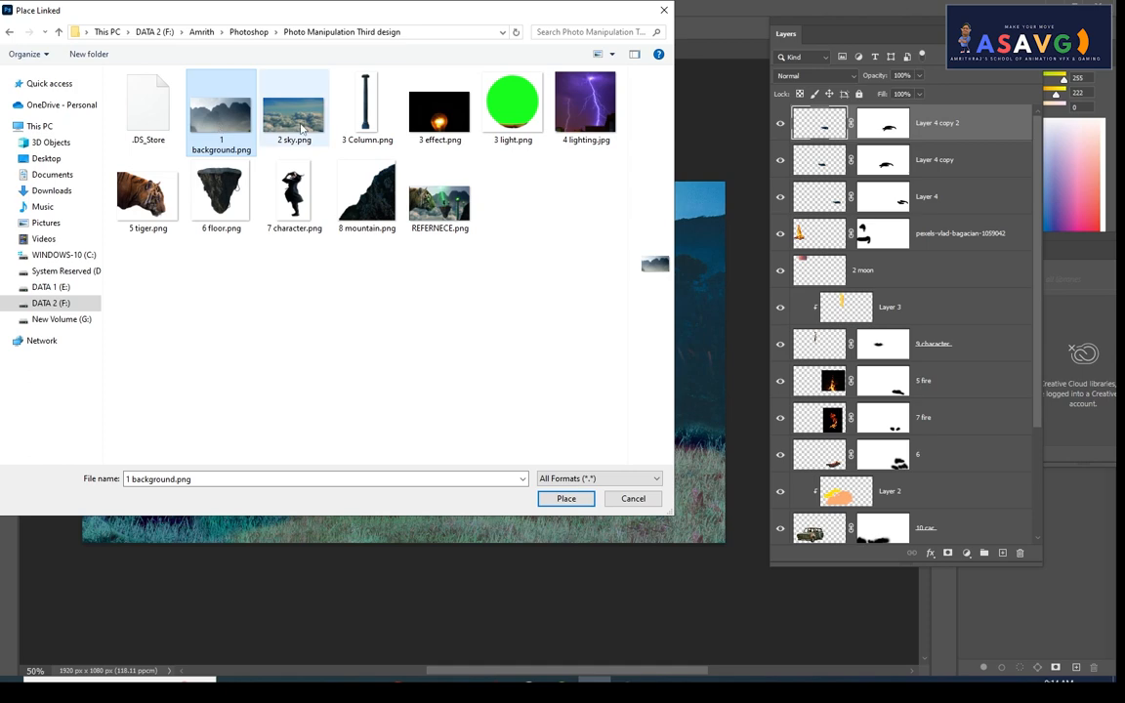
key(Return)
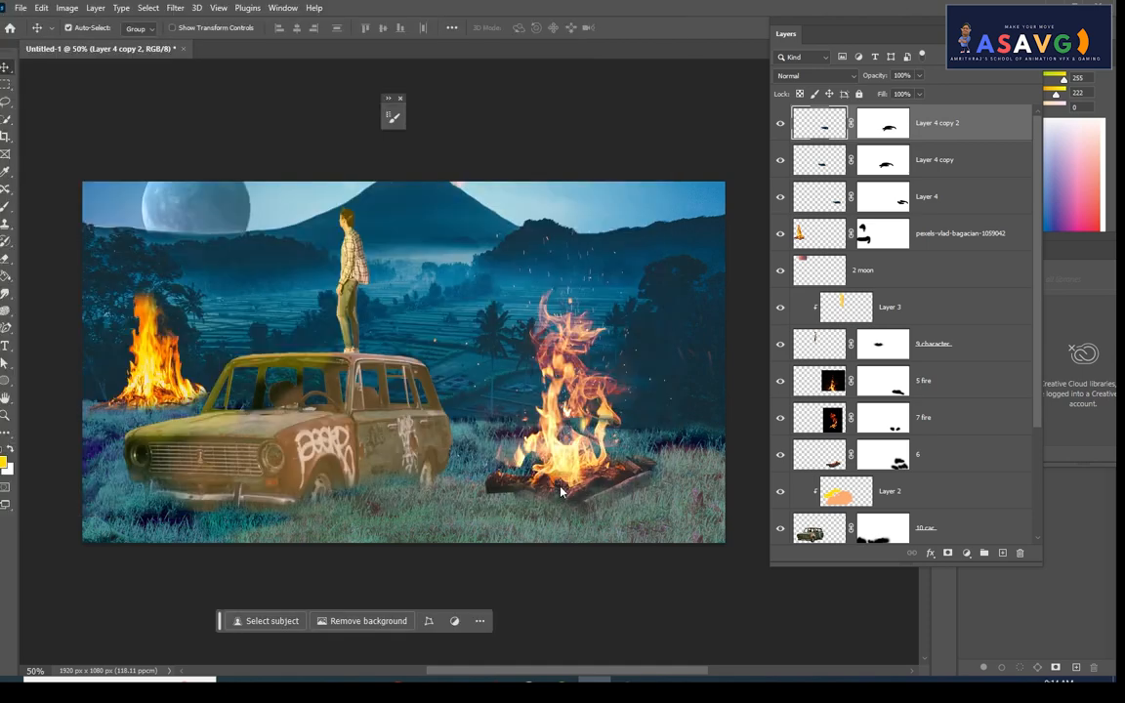
drag(723, 542, 602, 482)
drag(562, 375, 626, 272)
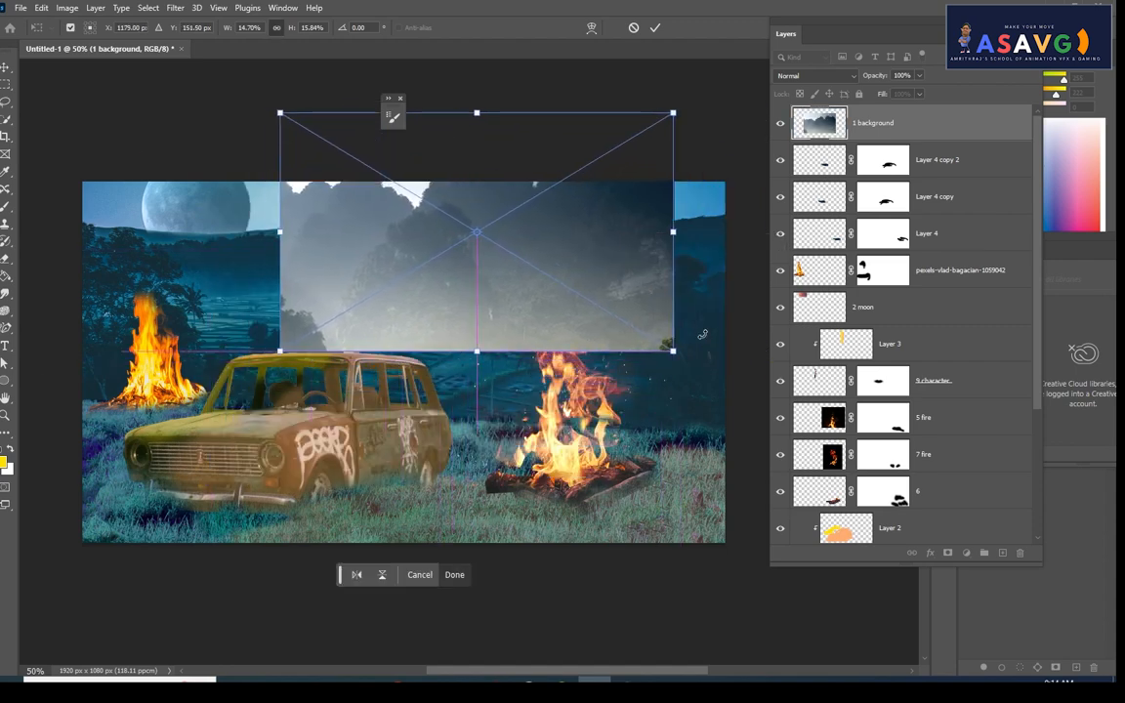
drag(673, 348, 647, 293)
key(Return)
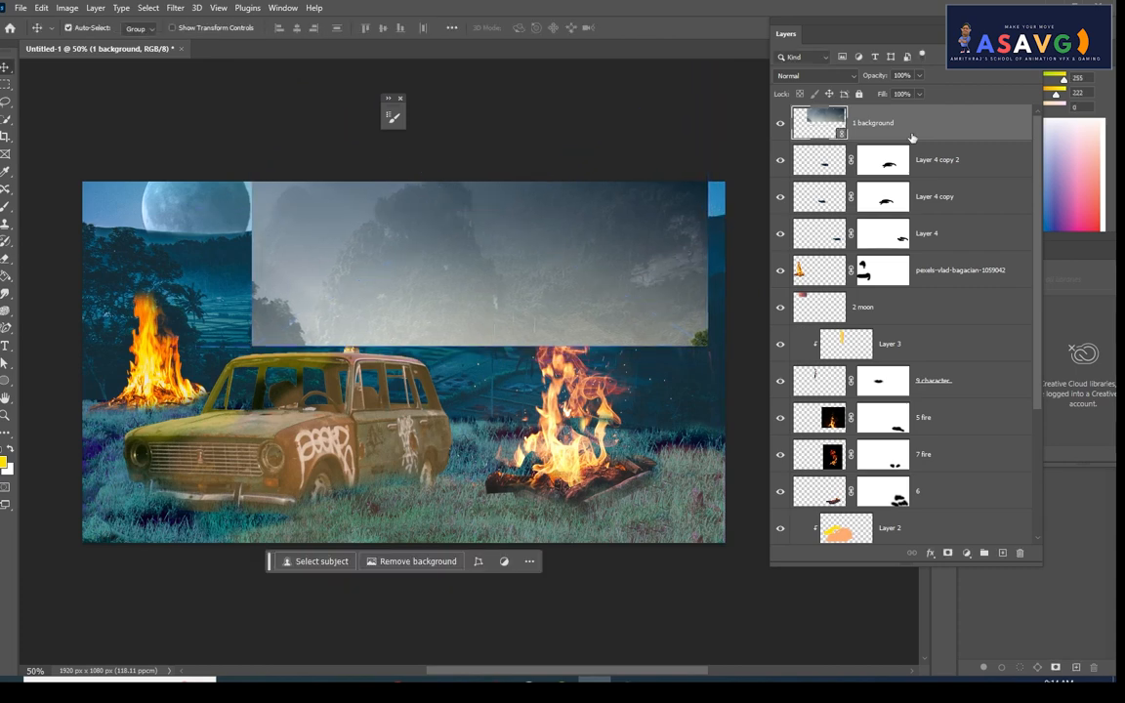
Rasterize the 1 background layer and add a layer mask to it
right_click(944, 147)
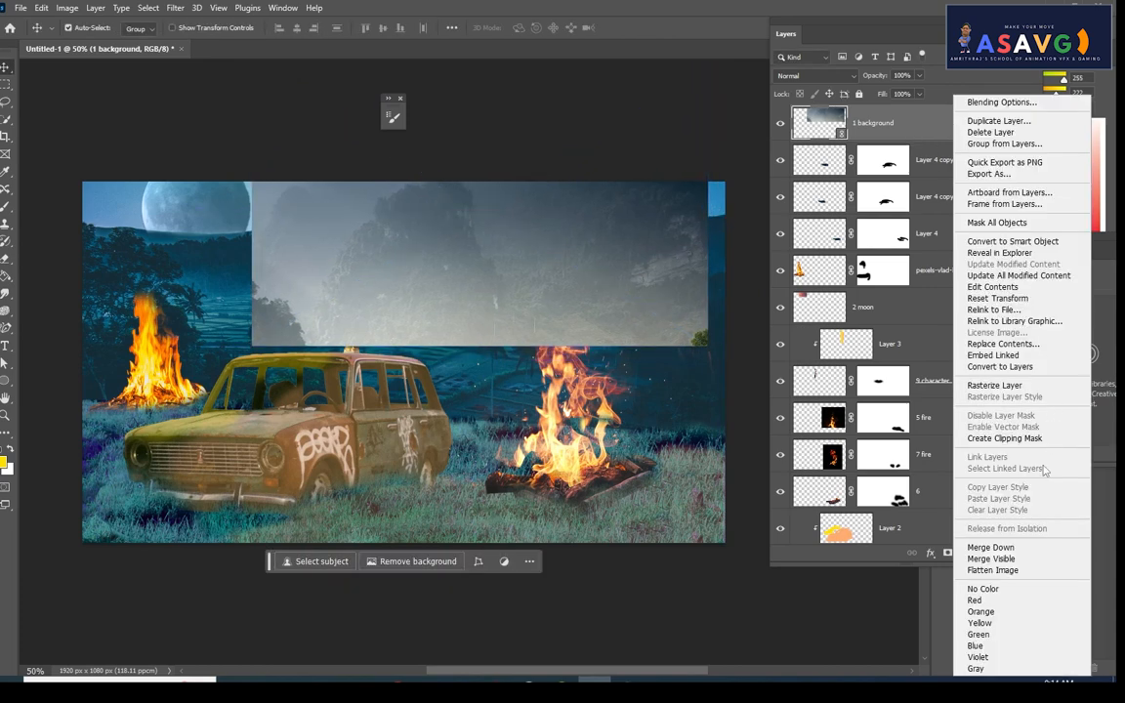
click(1028, 387)
click(947, 554)
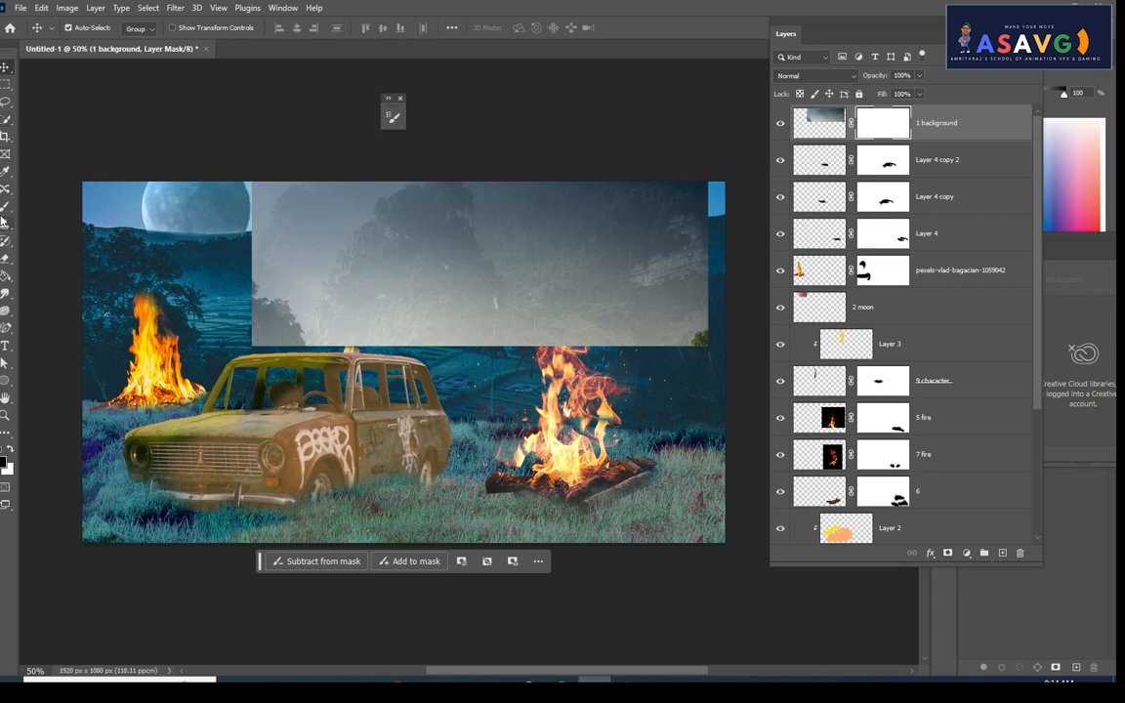
Paint black on the 1 background layer's mask with the brush enlarged to size 150, and delete that layer
right_click(3, 223)
right_click(4, 207)
click(51, 208)
mouse_move(263, 190)
mouse_down()
mouse_move(260, 288)
mouse_move(318, 318)
mouse_move(429, 298)
mouse_move(645, 325)
mouse_move(630, 268)
mouse_move(317, 272)
mouse_move(562, 269)
mouse_move(467, 243)
mouse_move(319, 251)
mouse_move(283, 271)
mouse_move(705, 272)
mouse_move(566, 242)
mouse_move(625, 210)
mouse_move(488, 230)
mouse_up()
key(bracketright)
key(bracketright)
key(bracketright)
key(bracketright)
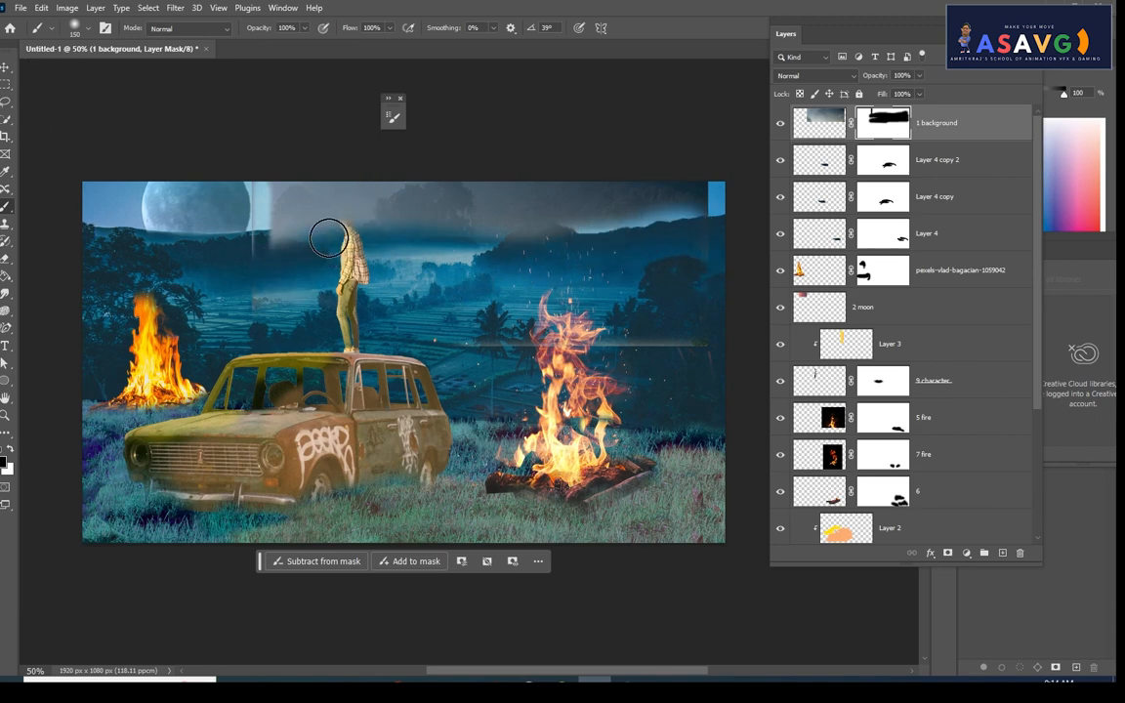
mouse_move(326, 231)
mouse_down()
mouse_move(283, 228)
mouse_move(291, 186)
mouse_move(293, 231)
mouse_move(309, 206)
mouse_move(317, 216)
mouse_up()
click(635, 205)
click(981, 132)
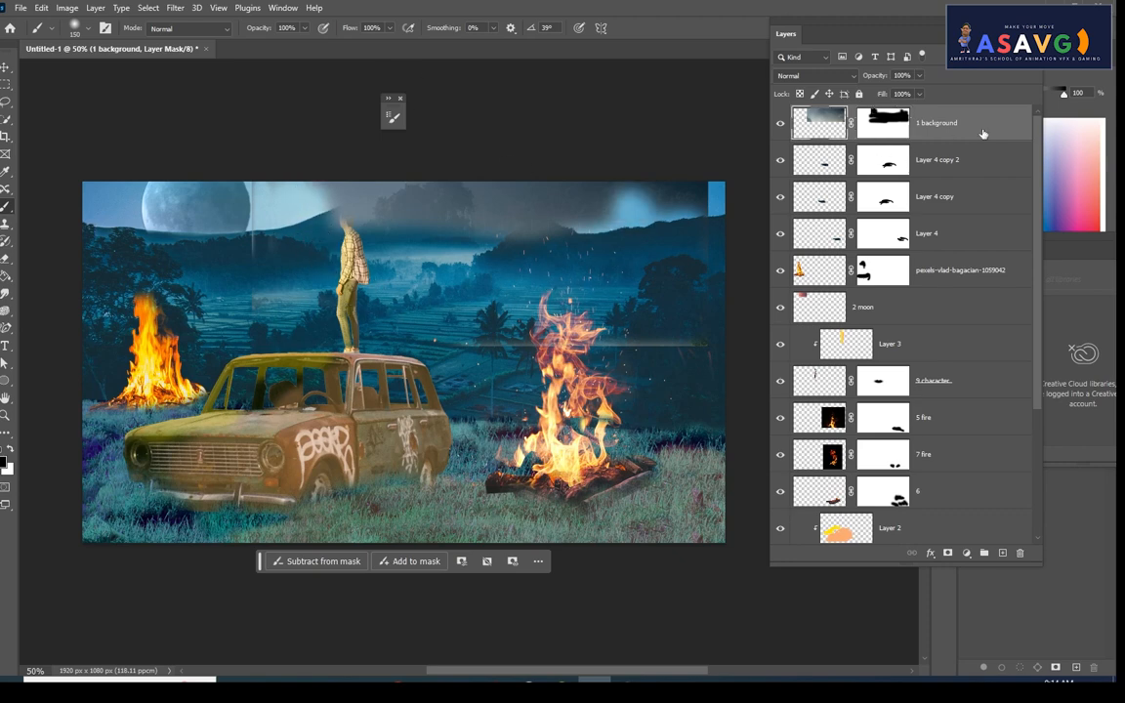
key(Delete)
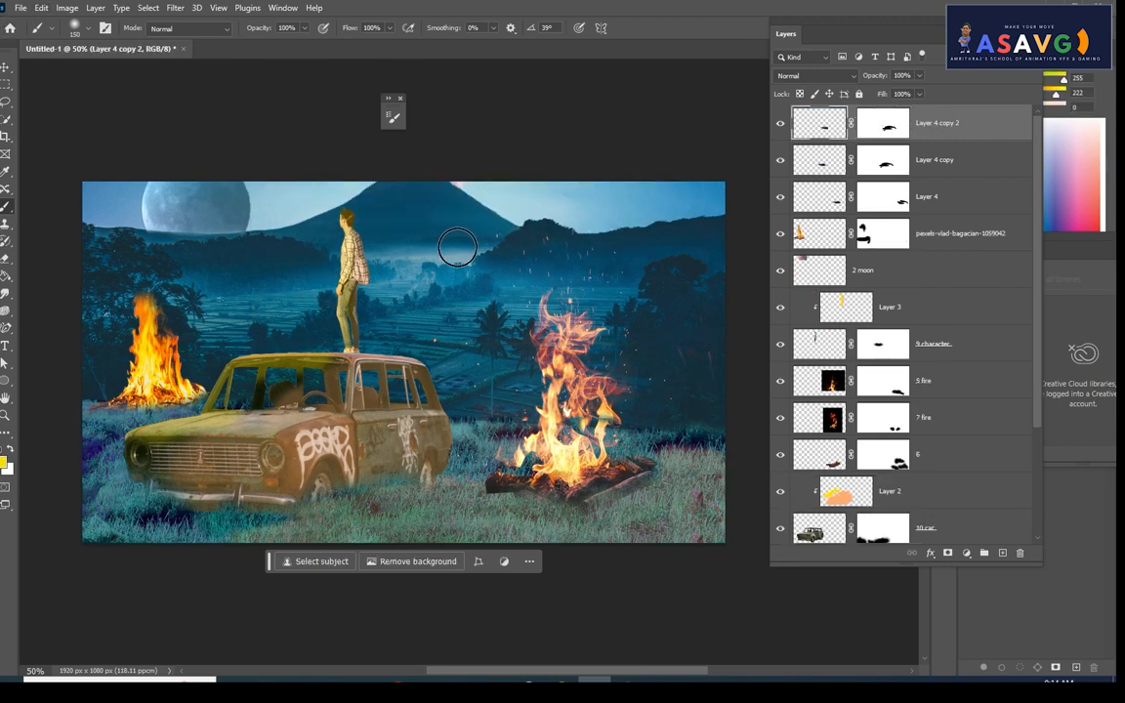
Place 7 character.png from the Photo Manipulation Third design folder as a linked image
click(27, 10)
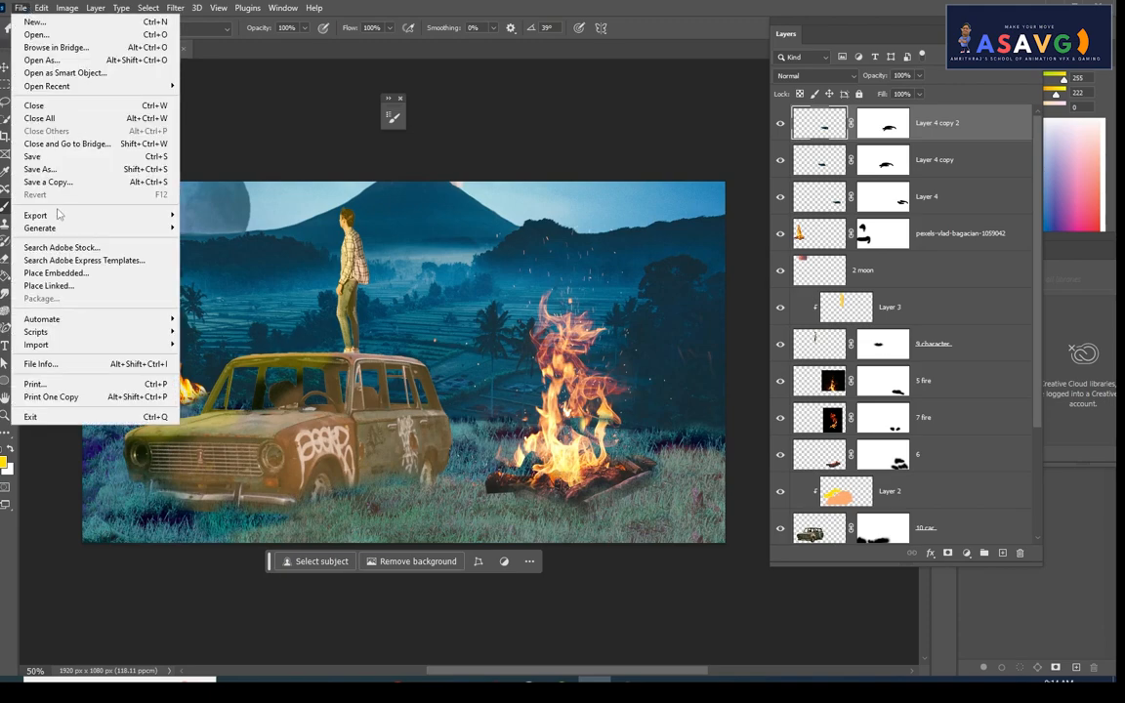
click(39, 262)
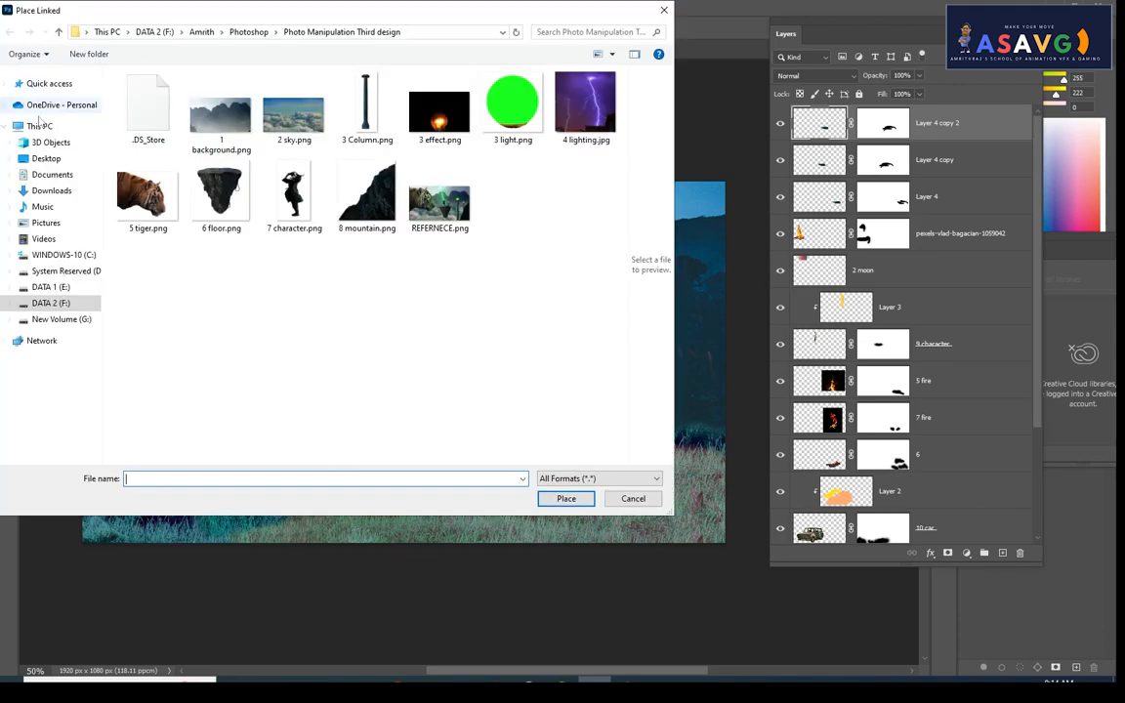
click(285, 207)
double_click(285, 207)
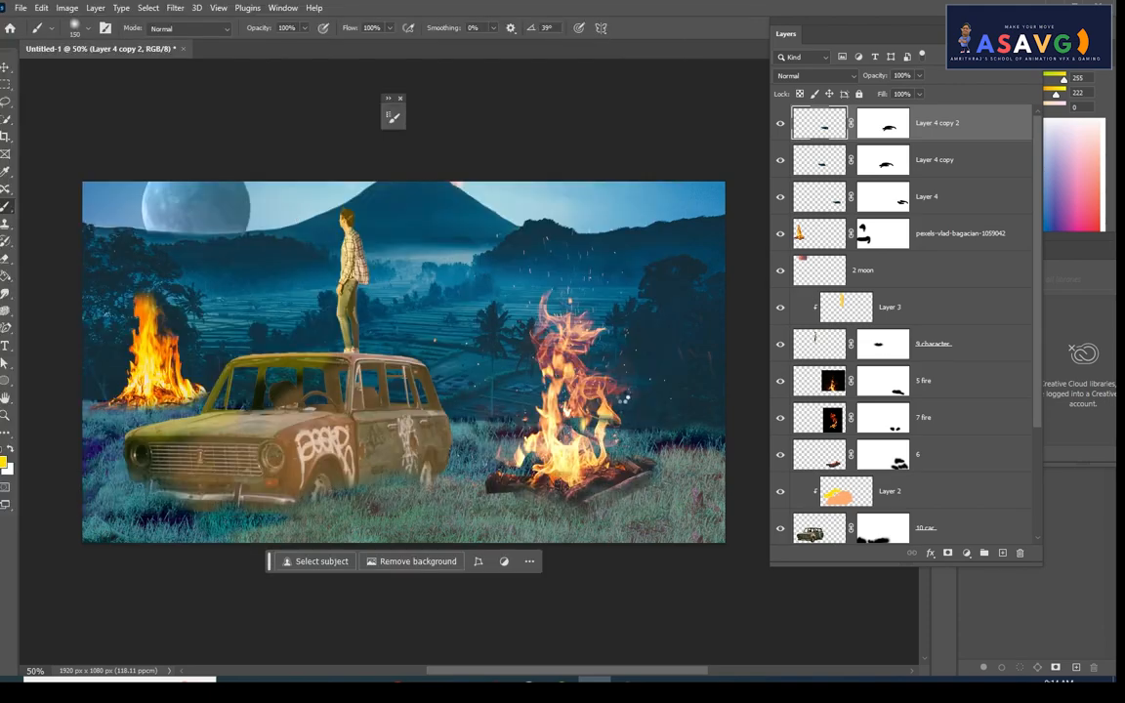
Scale the black-clad 7 character figure down and stand it on the car's hood
drag(412, 388, 448, 372)
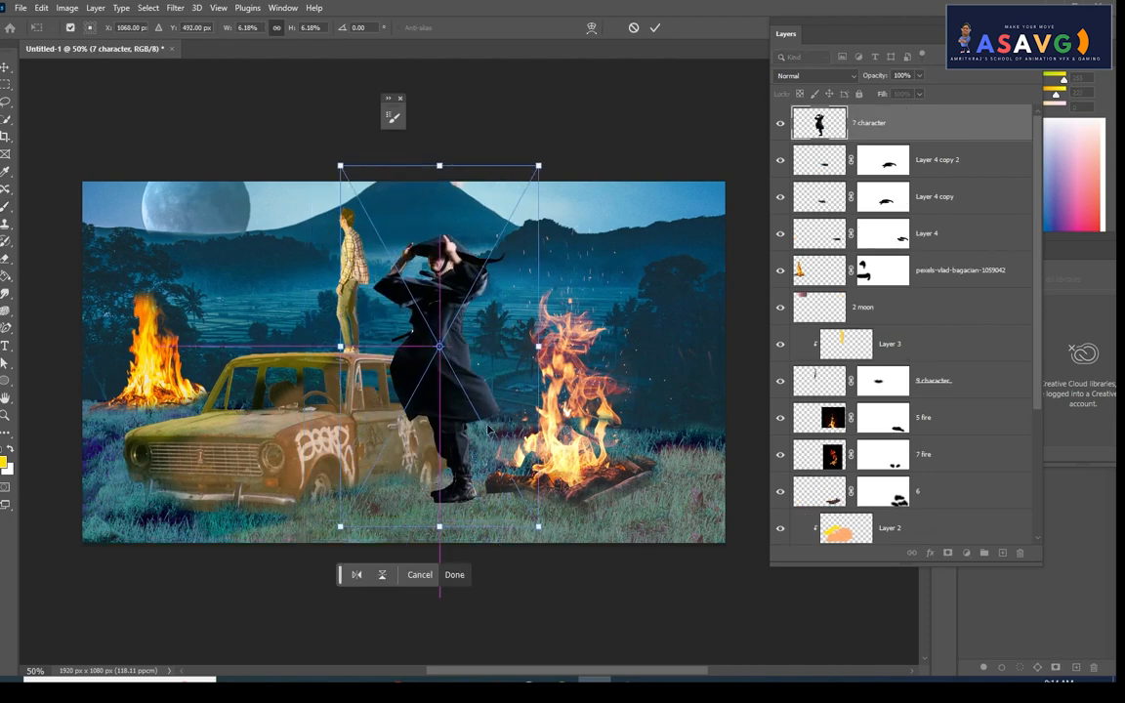
drag(536, 527, 507, 488)
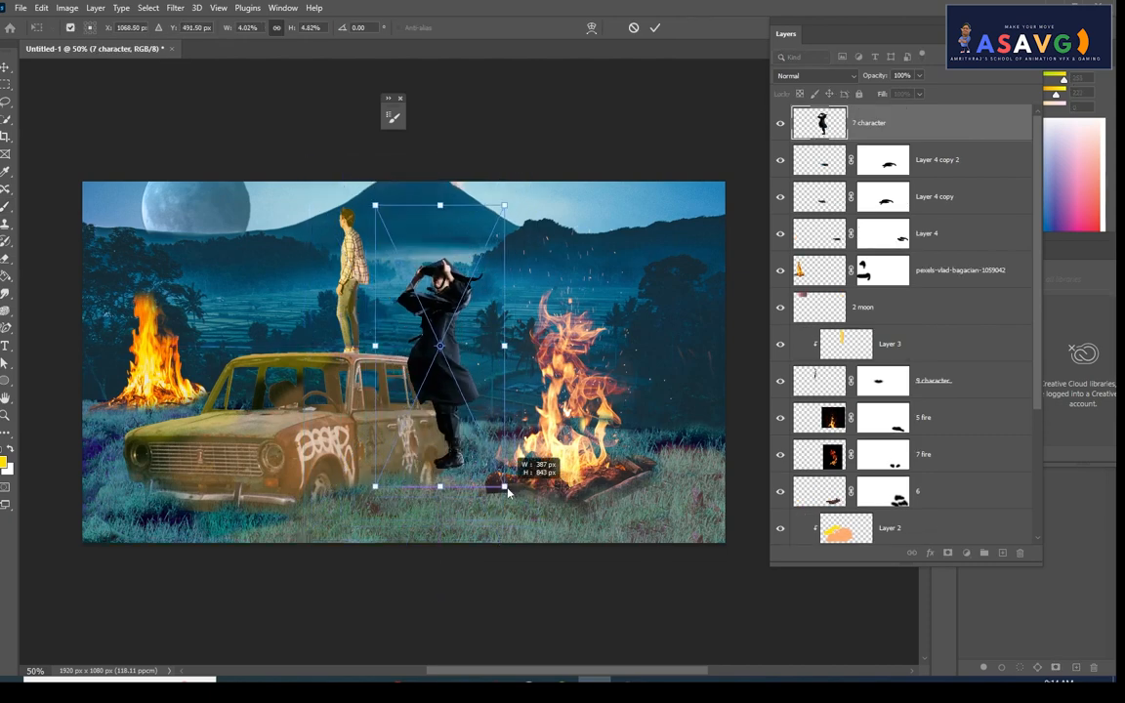
drag(480, 406, 239, 301)
drag(339, 458, 330, 428)
drag(280, 363, 264, 381)
key(Return)
key(b)
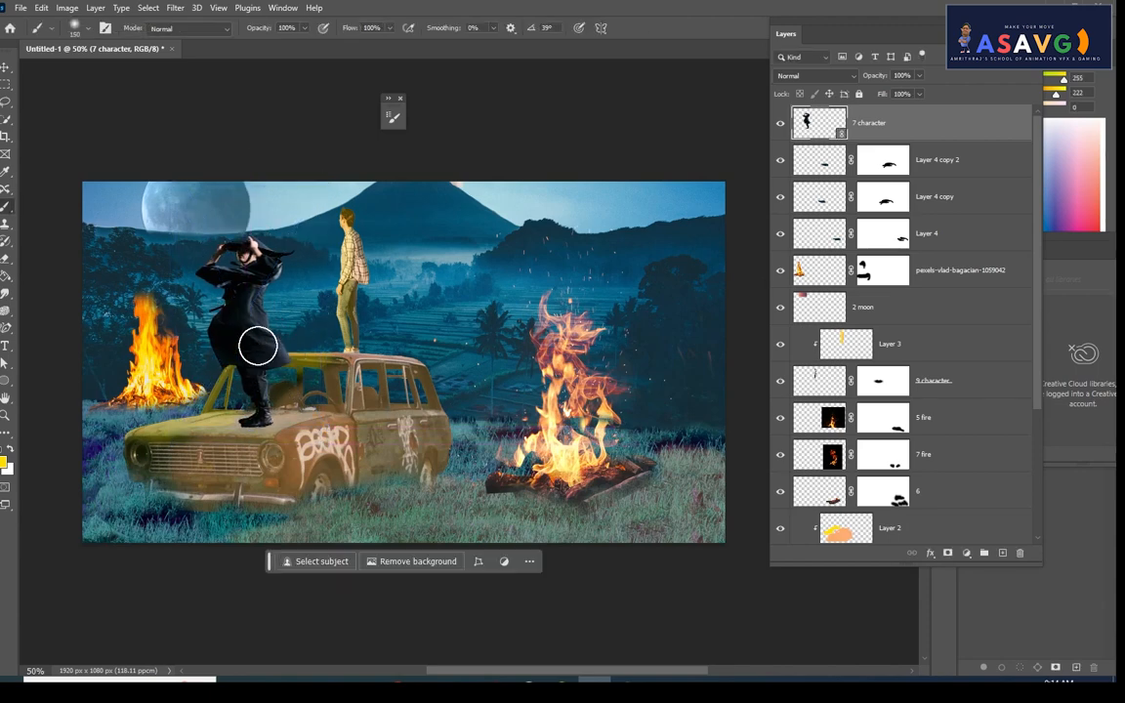
Flip the black-clad 7 character figure horizontally and reposition it on the car's hood
key(ctrl+t)
right_click(272, 332)
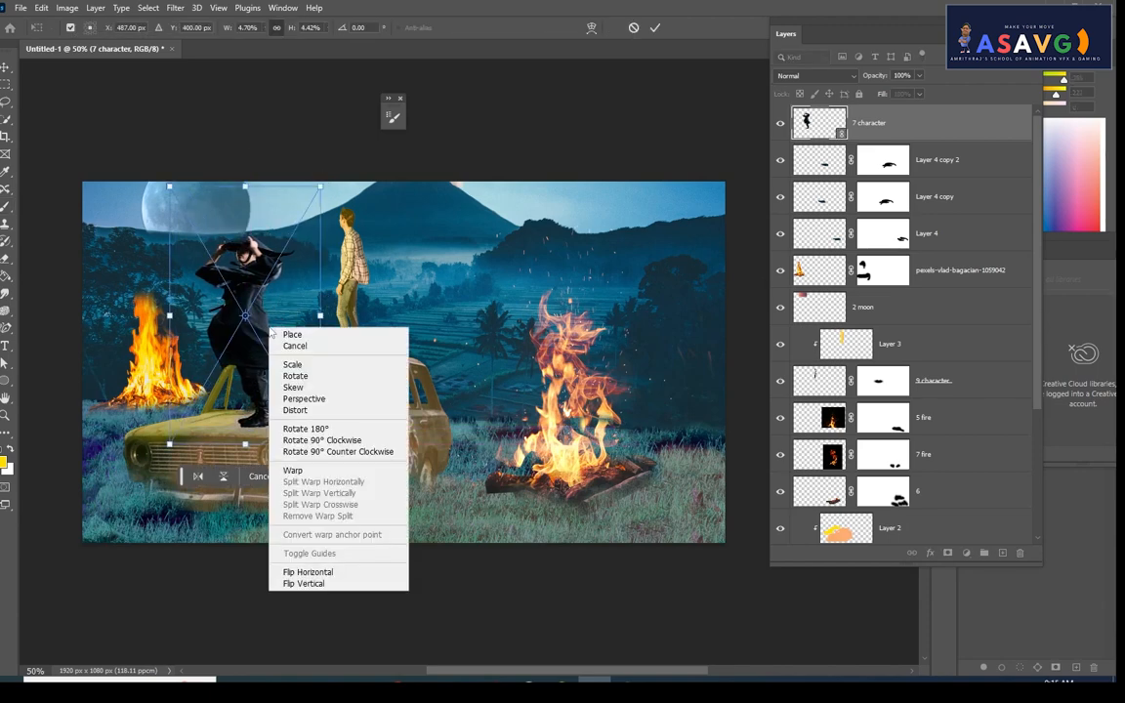
click(307, 572)
drag(257, 346, 275, 349)
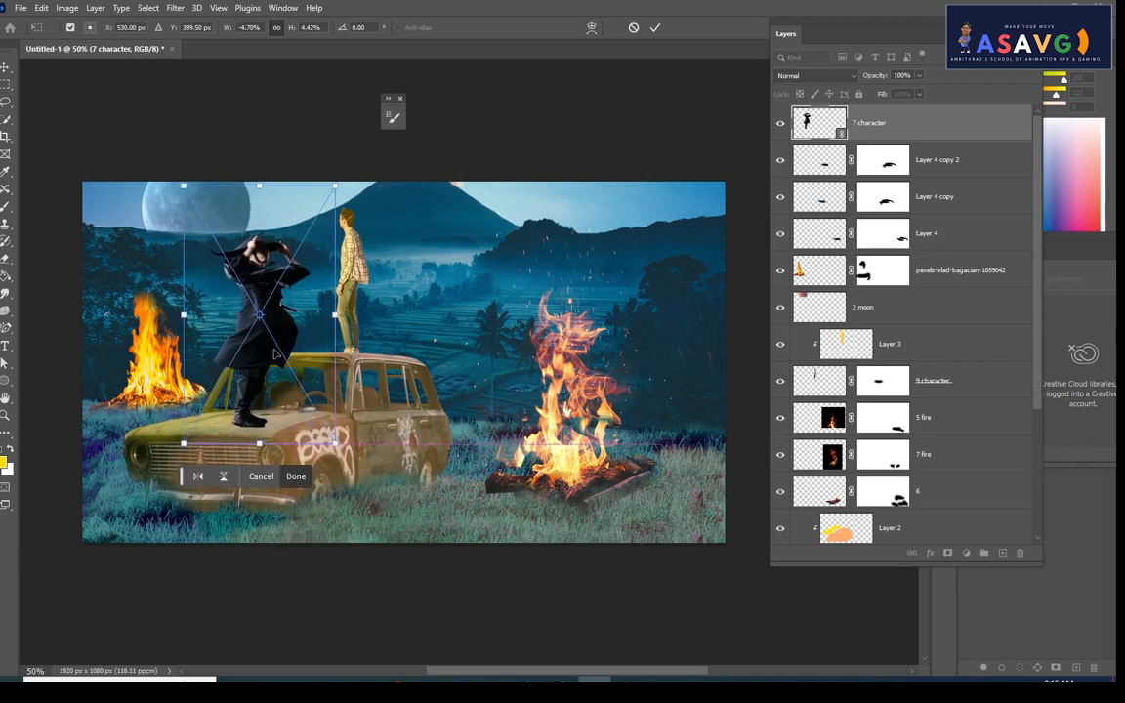
scroll(242, 445, up, 3)
scroll(242, 445, up, 1)
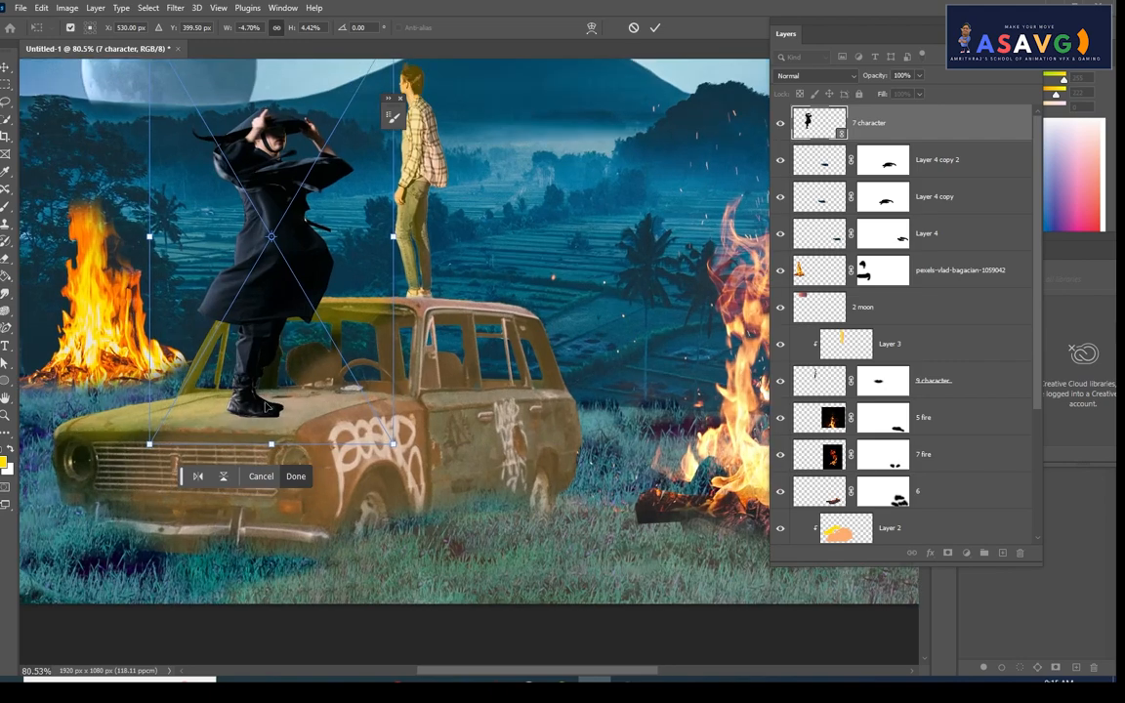
key(Return)
key(b)
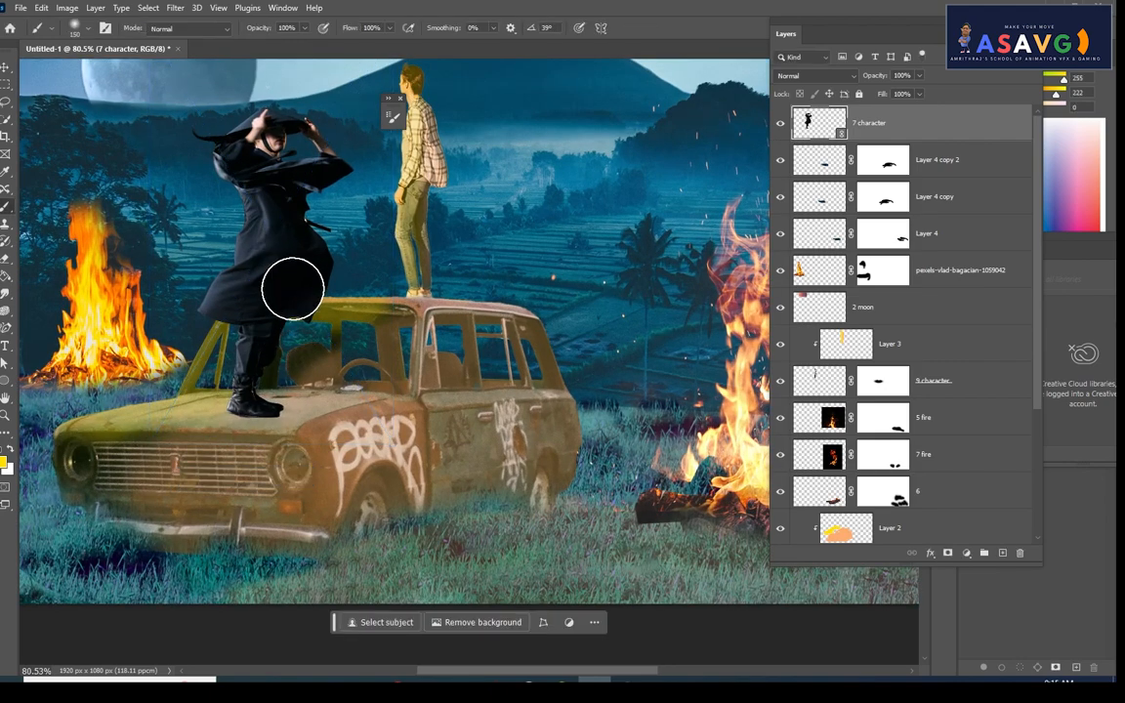
Rasterize the 7 character layer and add a layer mask to it
drag(311, 306, 339, 313)
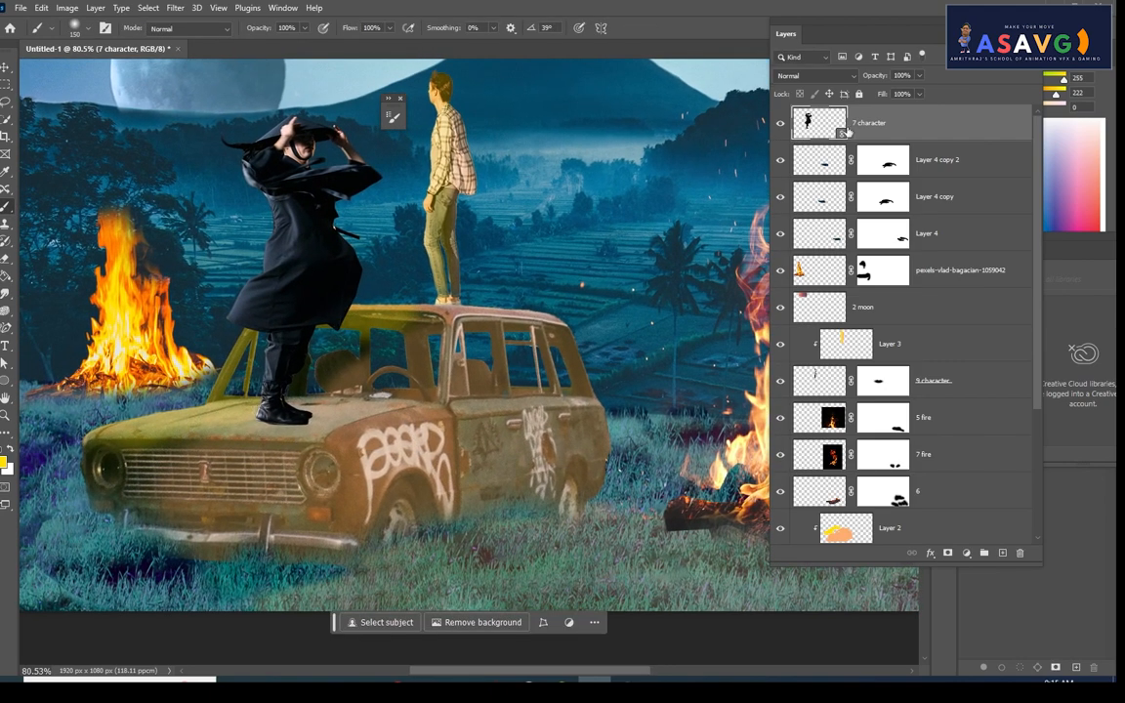
right_click(918, 130)
click(976, 389)
click(947, 554)
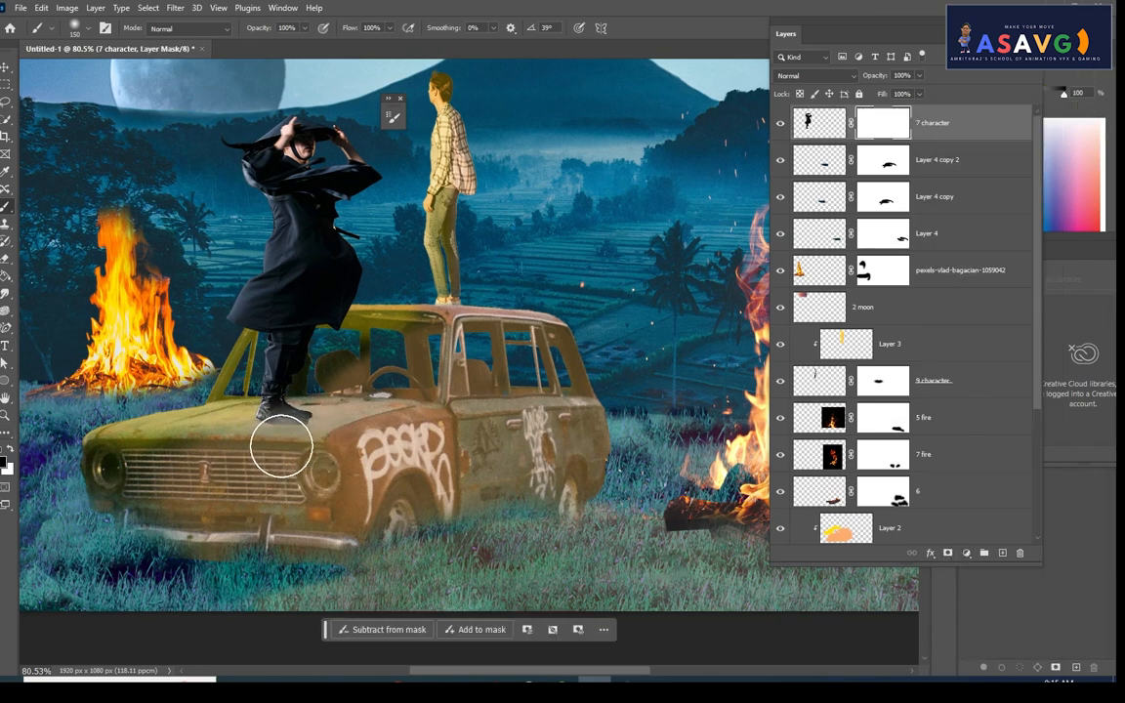
Paint black on the 7 character mask around the boots' lower edge, reducing the brush size to 80
mouse_move(285, 437)
mouse_down()
mouse_move(310, 456)
mouse_move(250, 455)
mouse_move(272, 443)
mouse_move(260, 436)
mouse_move(315, 441)
mouse_up()
key(bracketleft)
key(bracketleft)
key(bracketleft)
key(bracketleft)
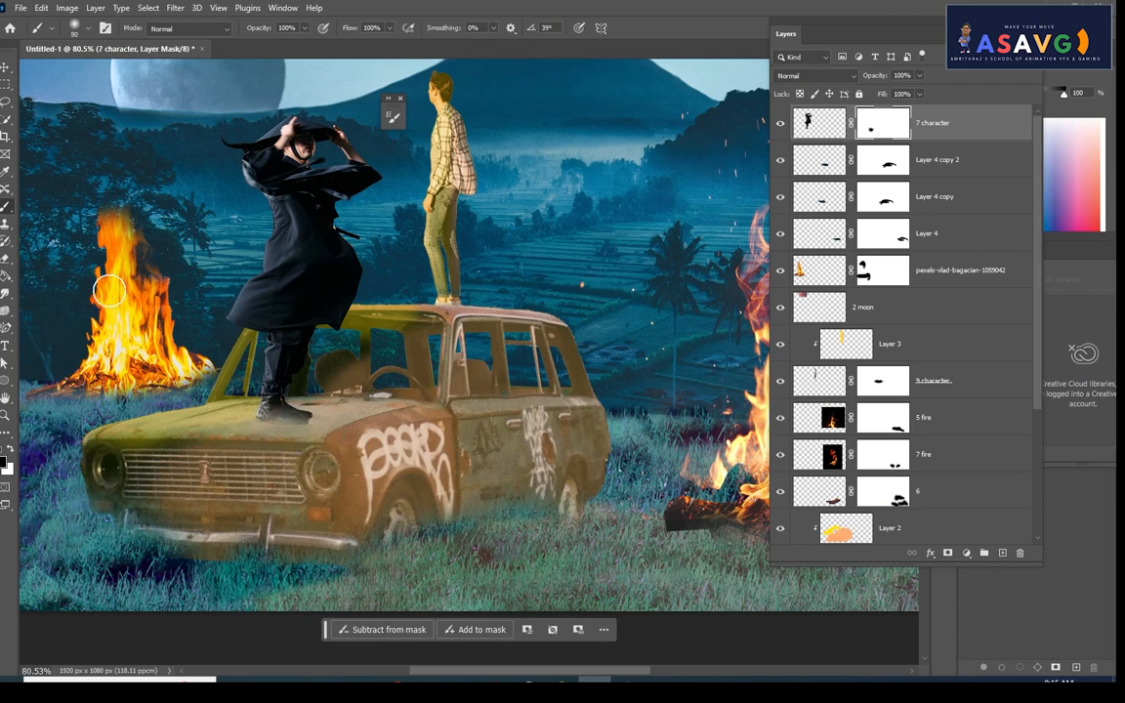
Bake the mask into the 7 character layer by converting it to a smart object and rasterizing it
scroll(229, 306, down, 3)
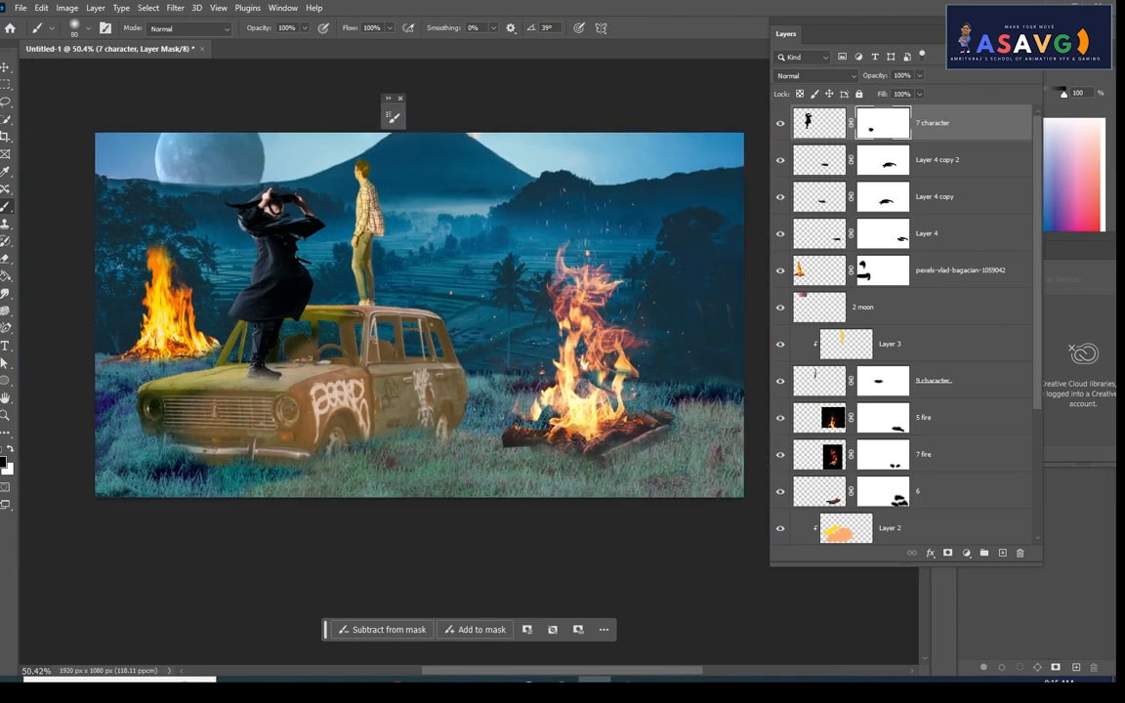
click(8, 68)
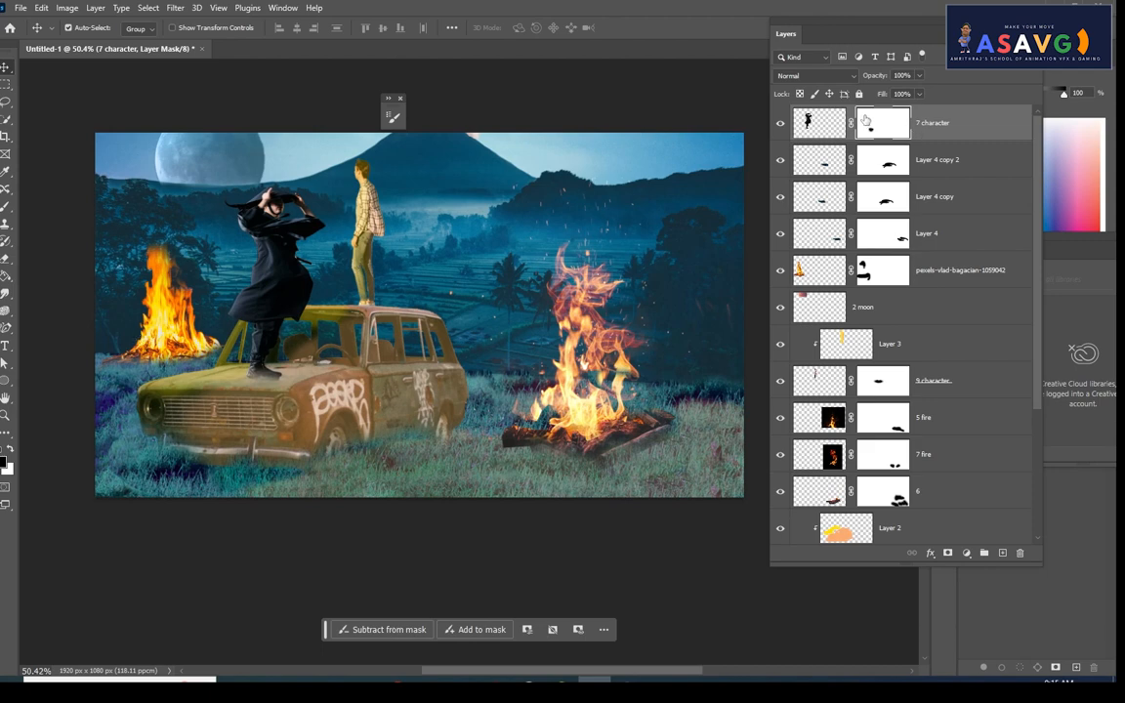
right_click(953, 125)
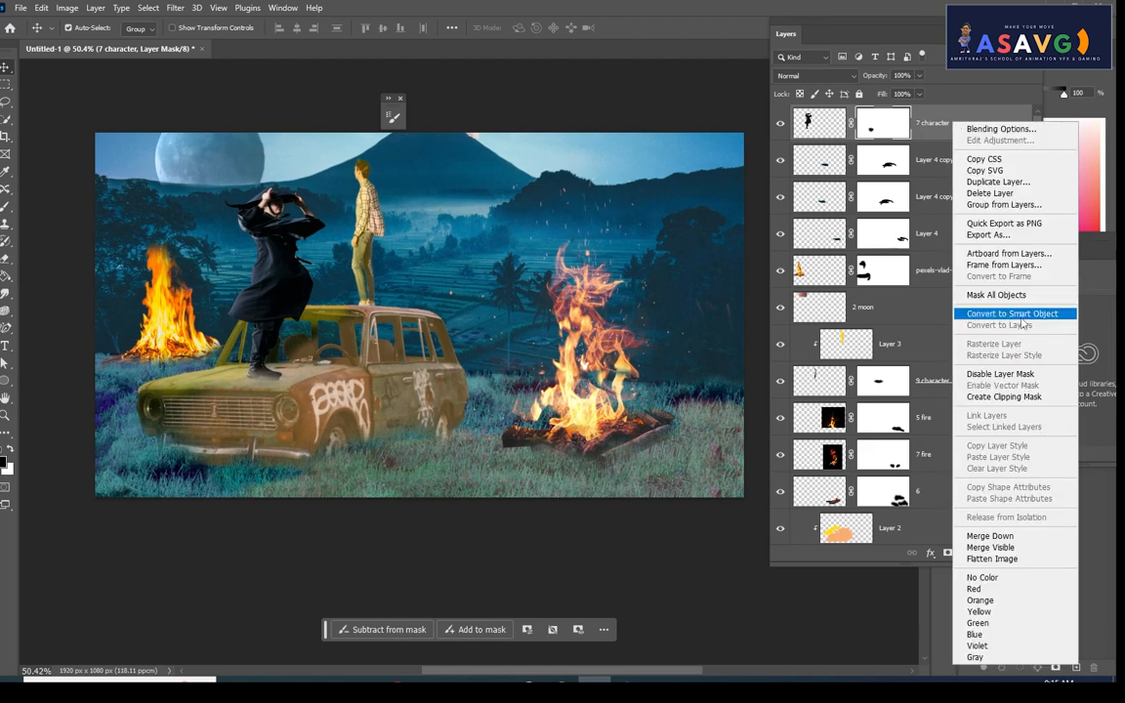
click(918, 313)
right_click(946, 110)
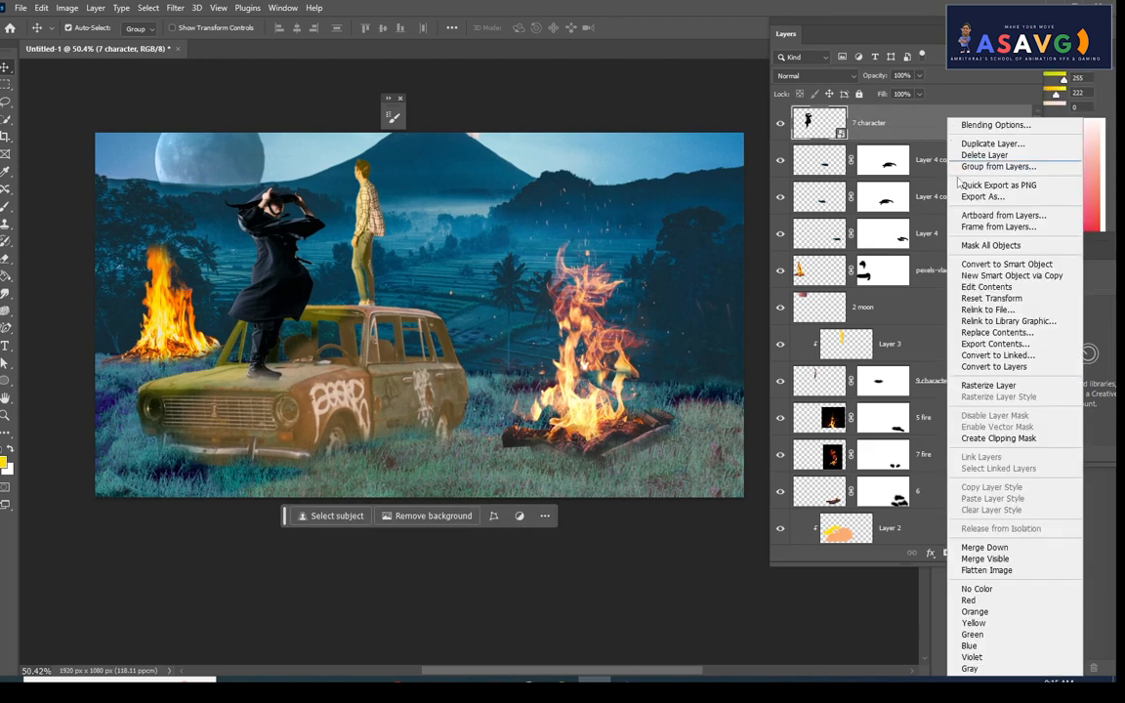
click(993, 382)
Narrow the black-clad figure to 77.41% of its width, keeping the height at 100%
key(ctrl+t)
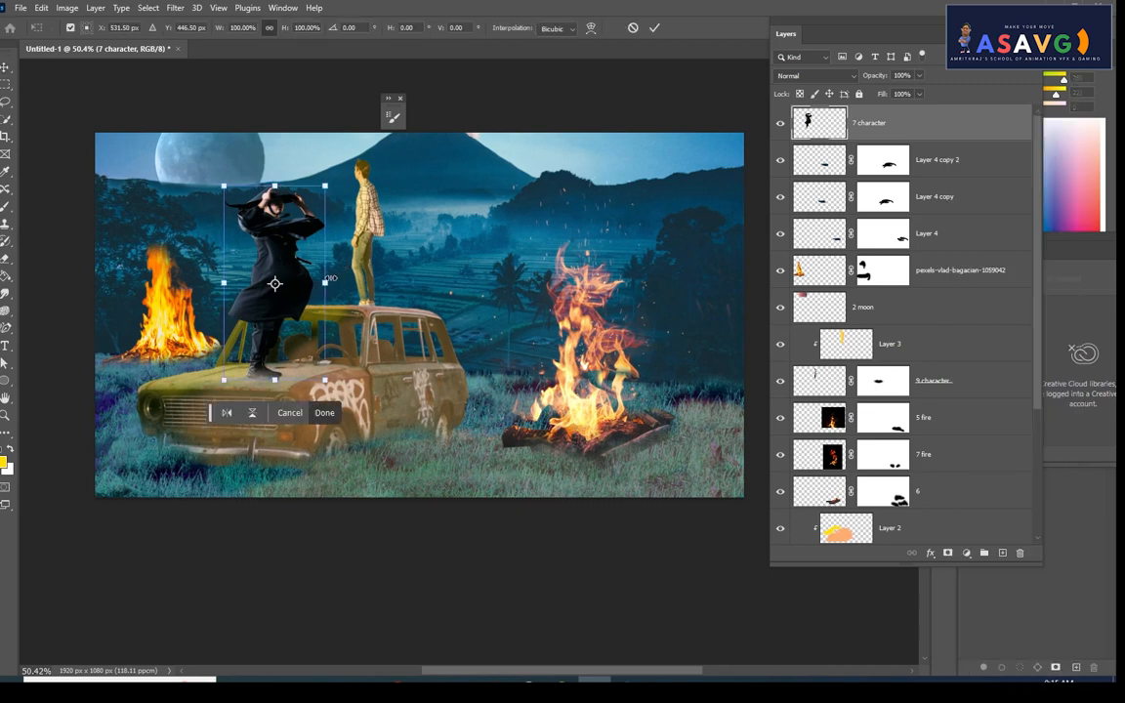
drag(326, 284, 293, 284)
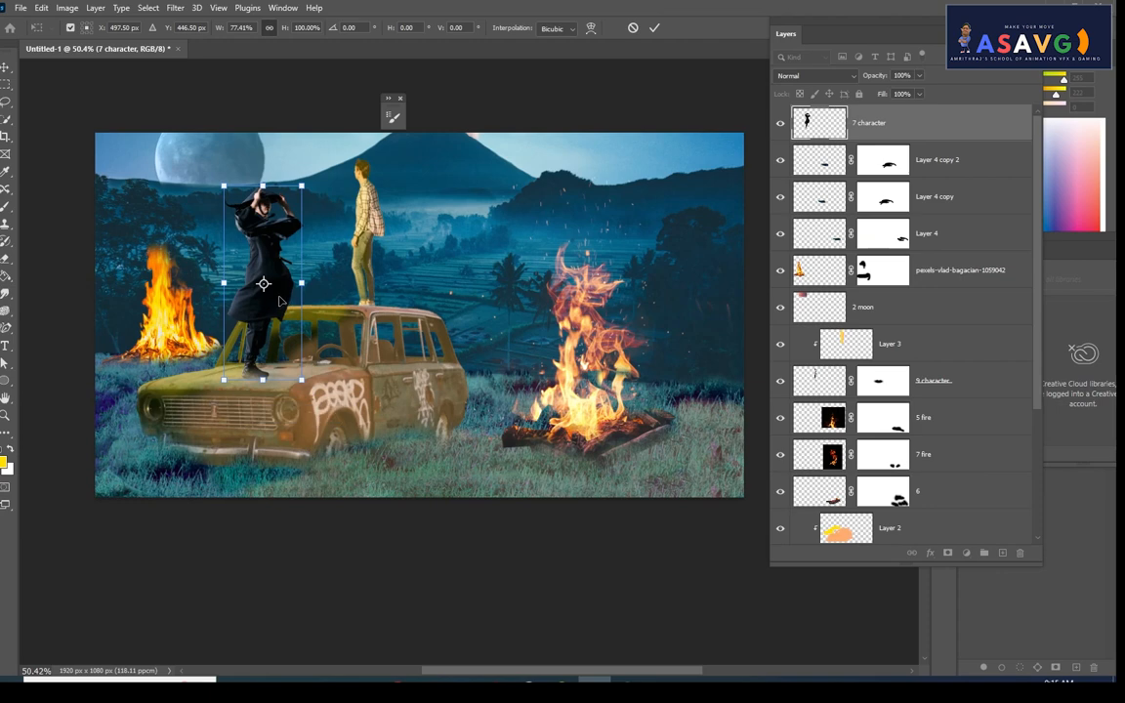
key(Return)
Add a new layer above 7 character and paint over the figure with orange sampled from the campfire behind the car
drag(288, 275, 338, 291)
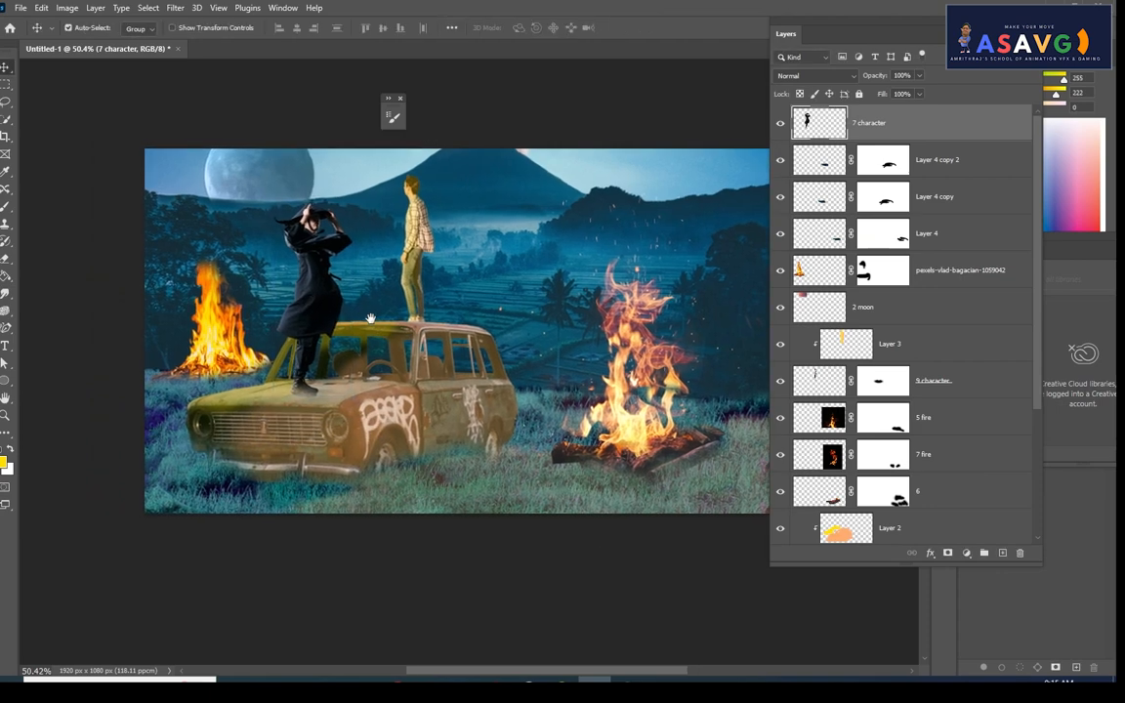
click(1001, 554)
click(4, 462)
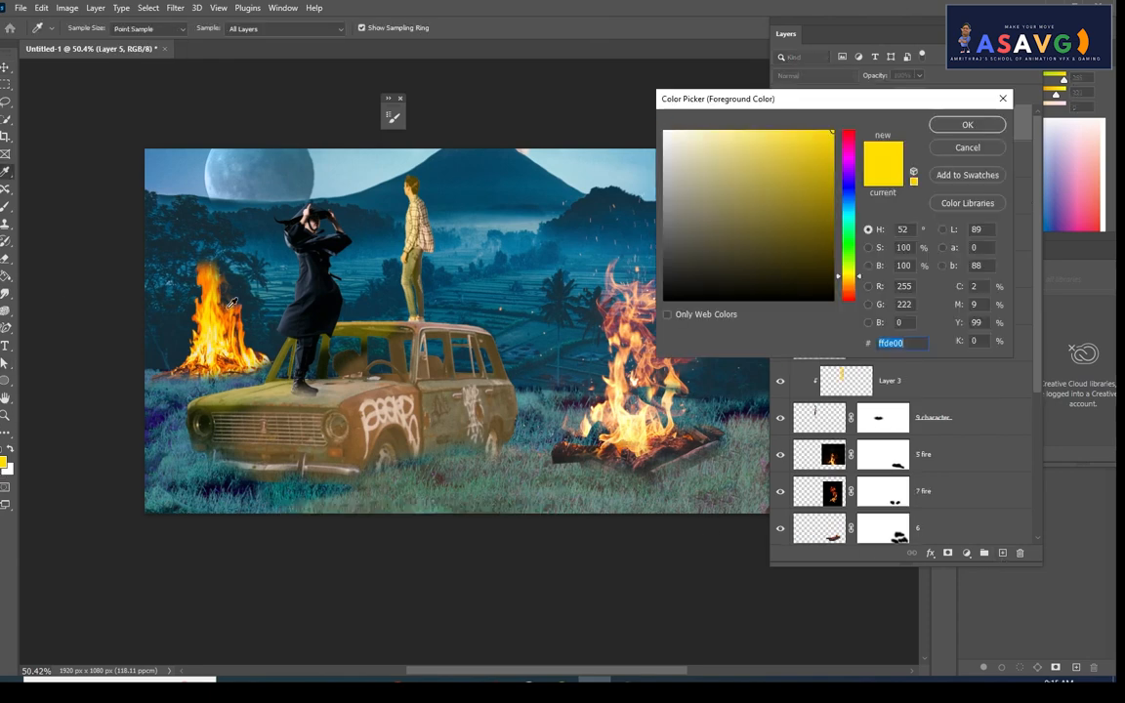
click(204, 281)
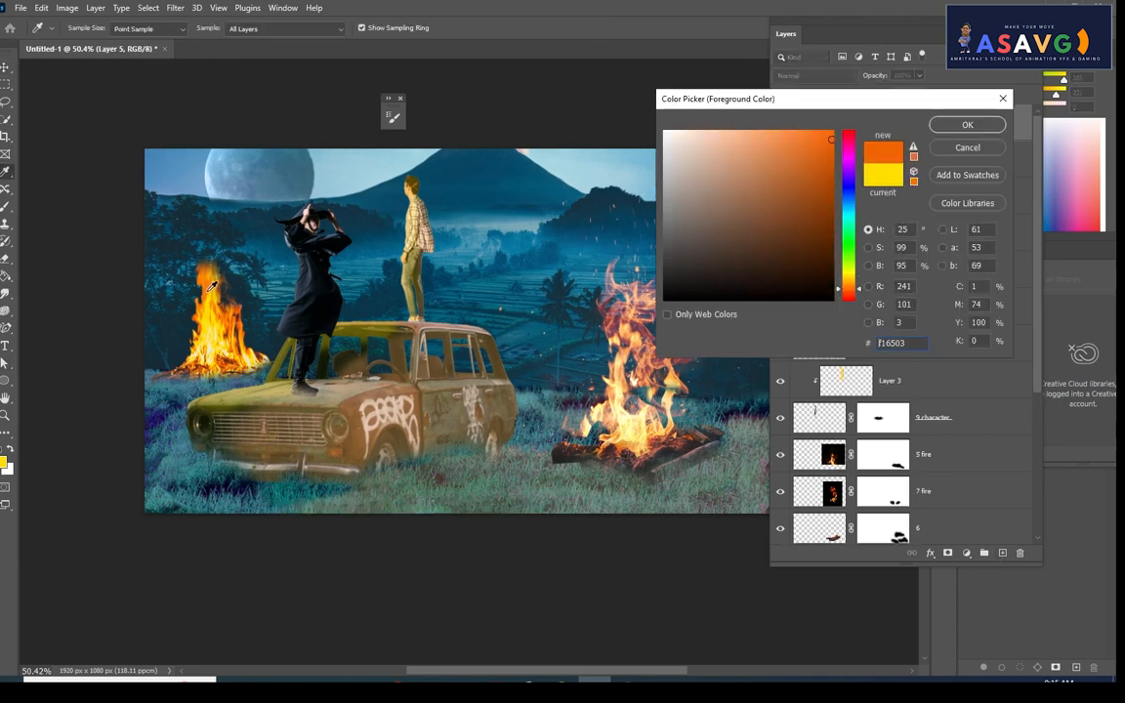
click(192, 257)
click(965, 125)
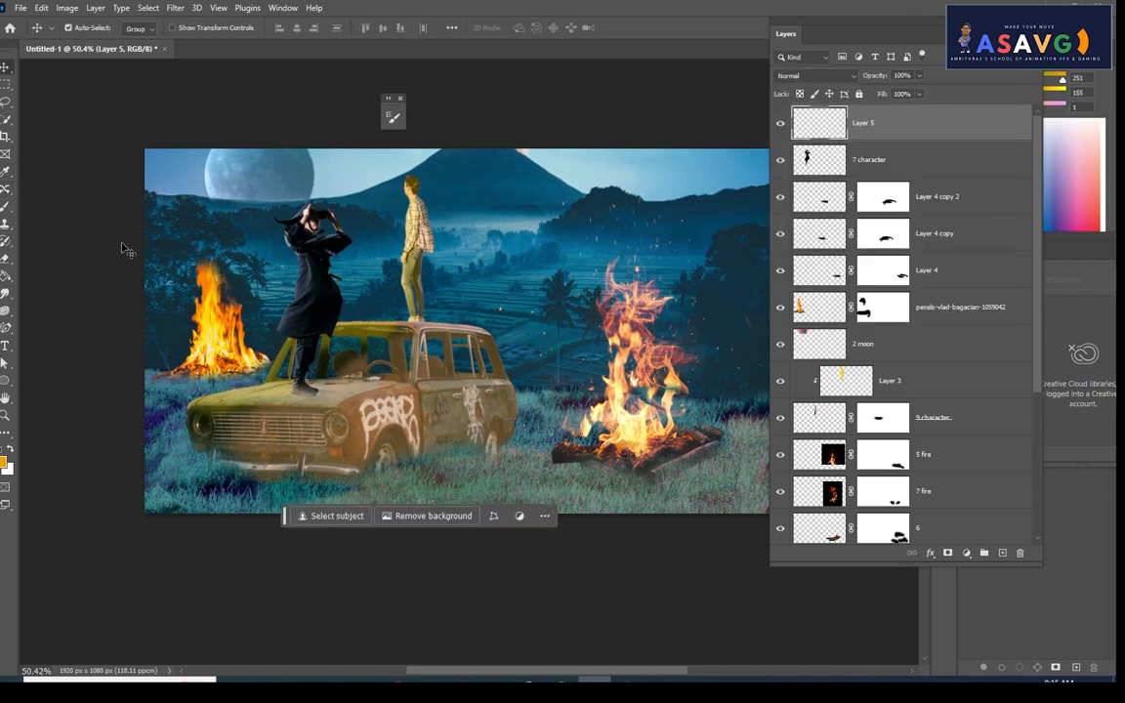
key(b)
drag(300, 205, 305, 337)
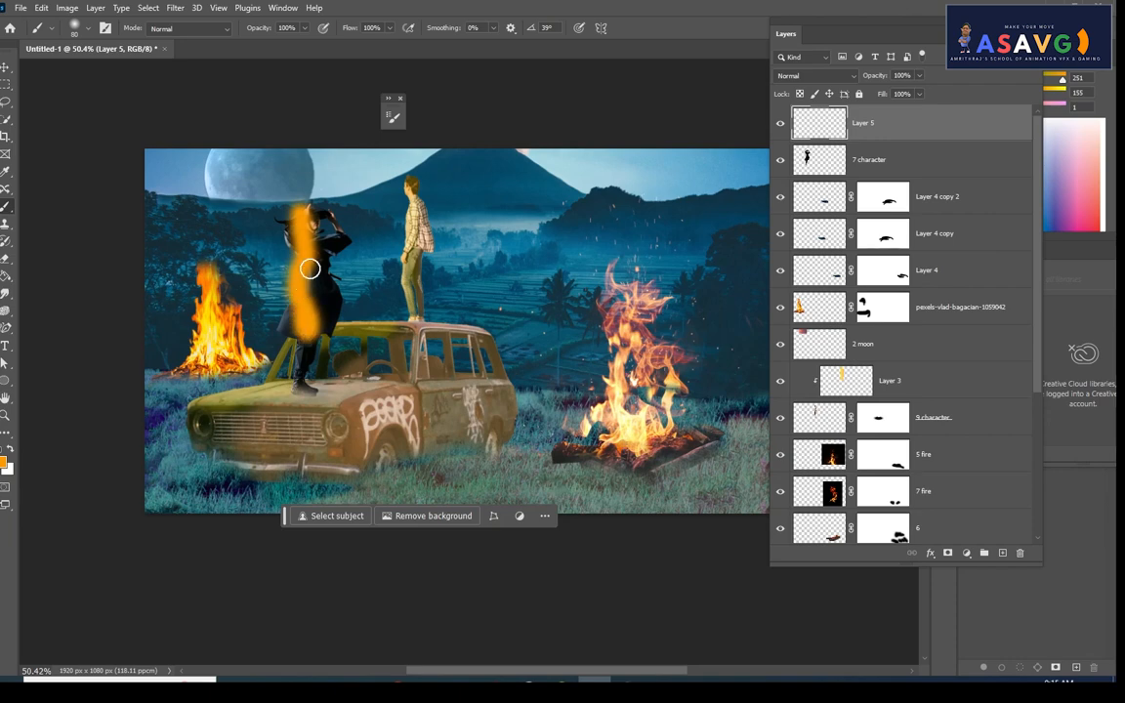
mouse_move(309, 269)
mouse_down()
mouse_move(298, 230)
mouse_move(316, 309)
mouse_move(317, 357)
mouse_move(301, 360)
mouse_move(329, 216)
mouse_move(334, 324)
mouse_move(303, 392)
mouse_move(338, 230)
mouse_move(292, 214)
mouse_move(314, 284)
mouse_move(343, 279)
mouse_move(347, 235)
mouse_move(331, 334)
mouse_move(287, 376)
mouse_up()
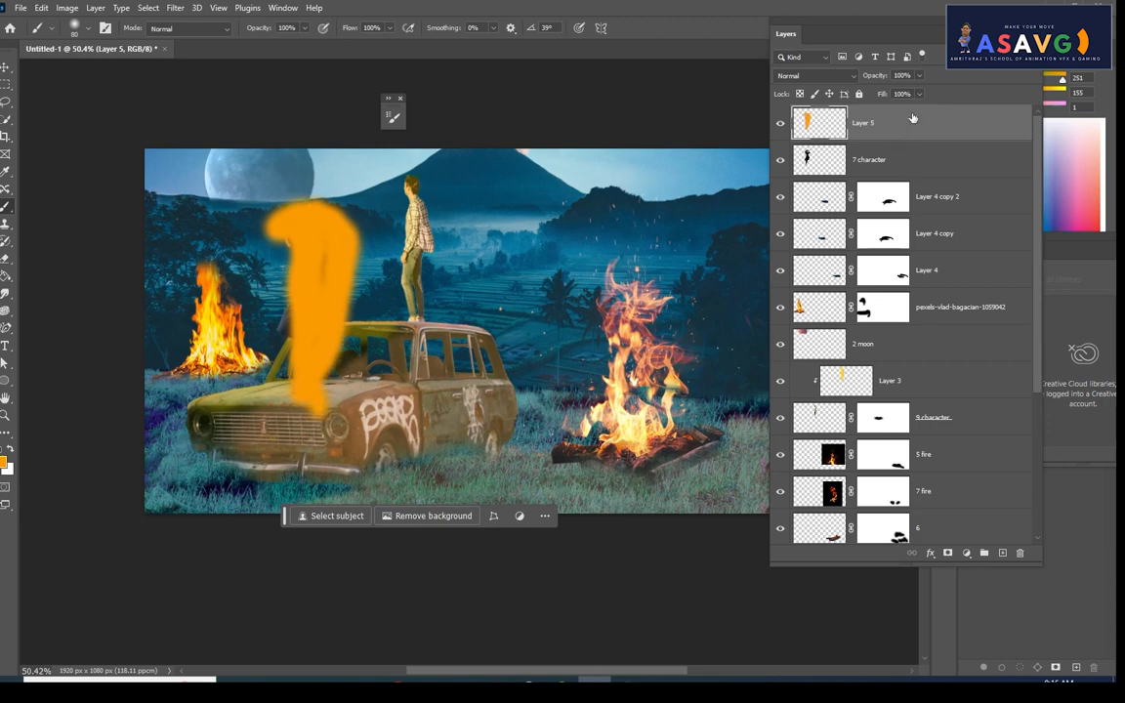
Clip the orange Layer 5 to the 7 character layer and lower its opacity to 27%
right_click(912, 118)
click(963, 390)
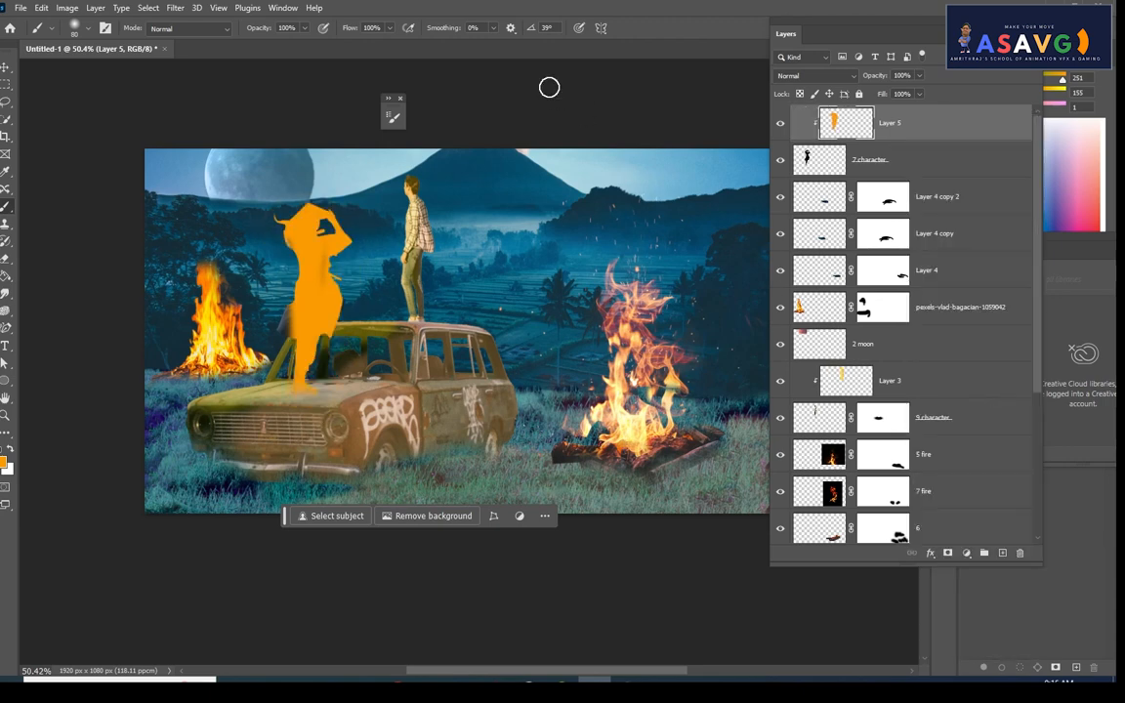
click(919, 75)
drag(925, 93, 877, 94)
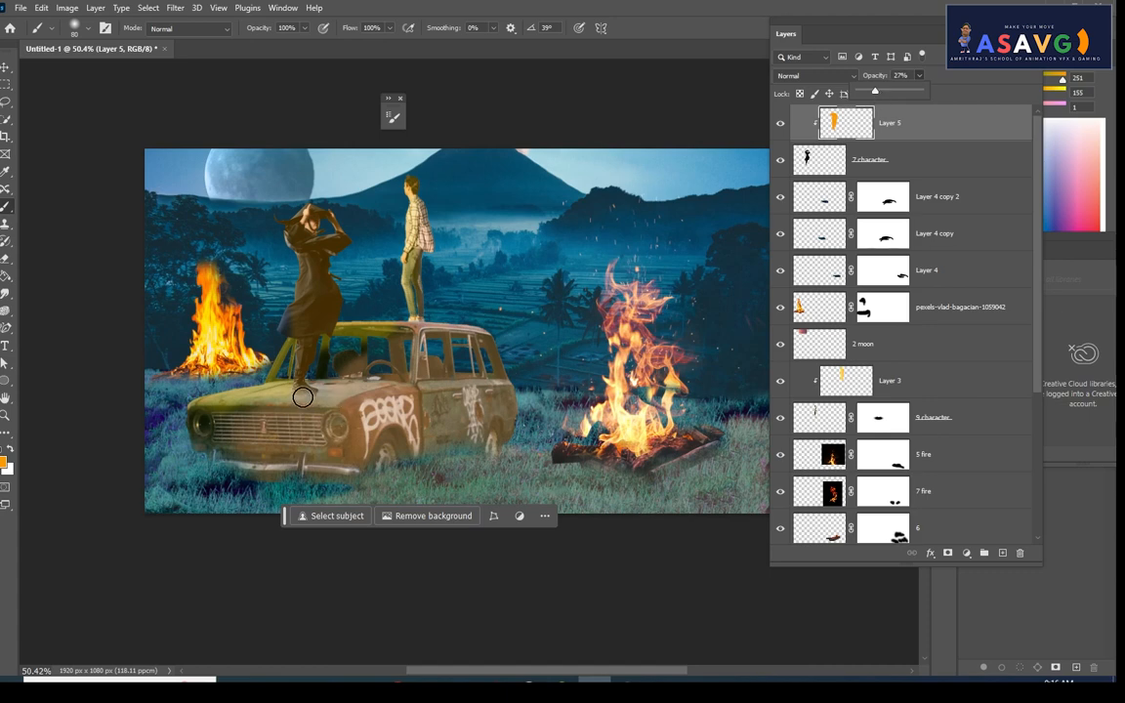
Add a new empty layer directly beneath the 7 character layer
drag(349, 417, 361, 412)
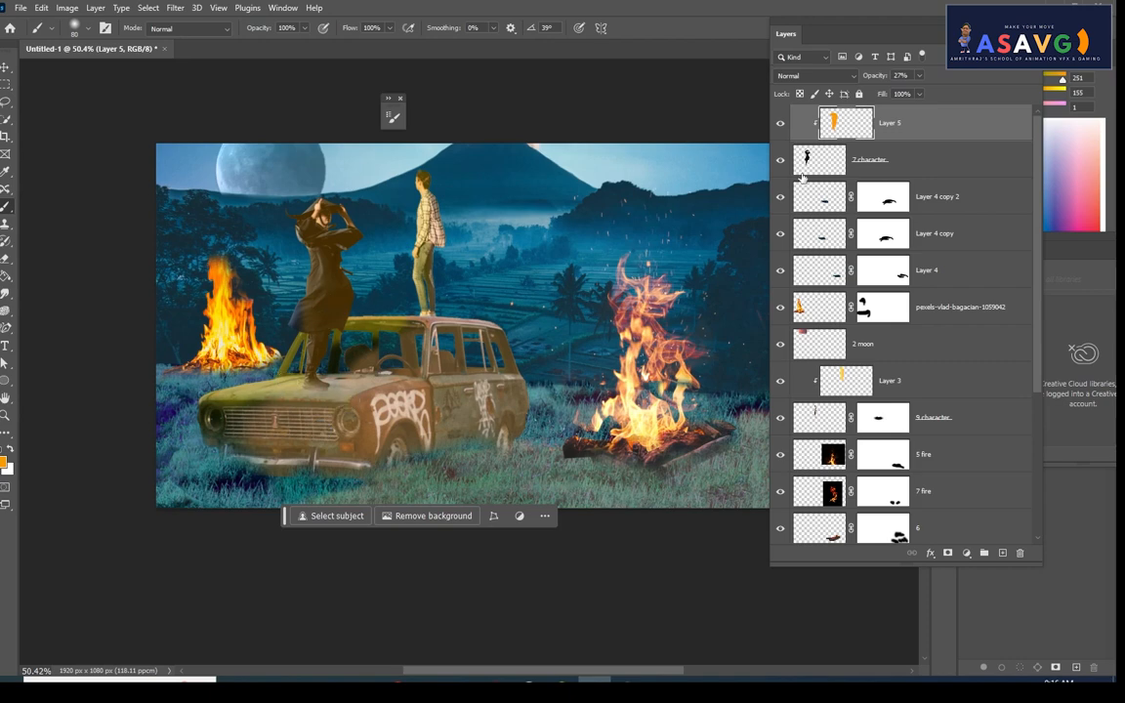
click(889, 164)
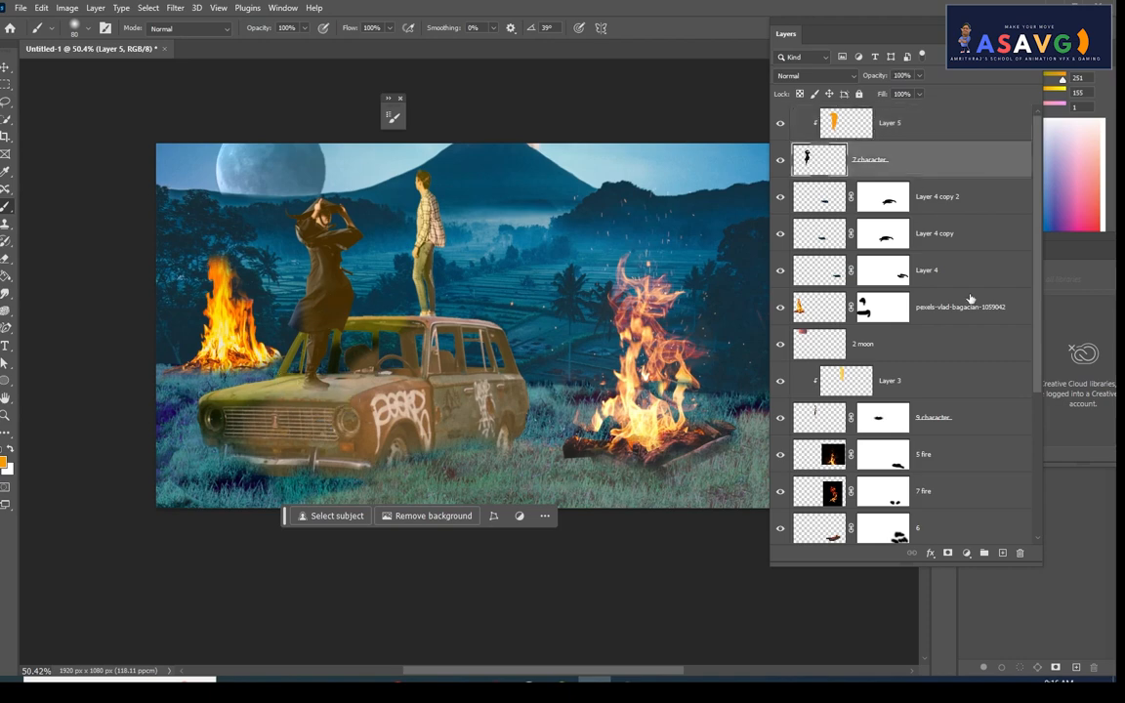
click(1002, 553)
key(ctrl+z)
click(1003, 553)
drag(854, 190, 852, 209)
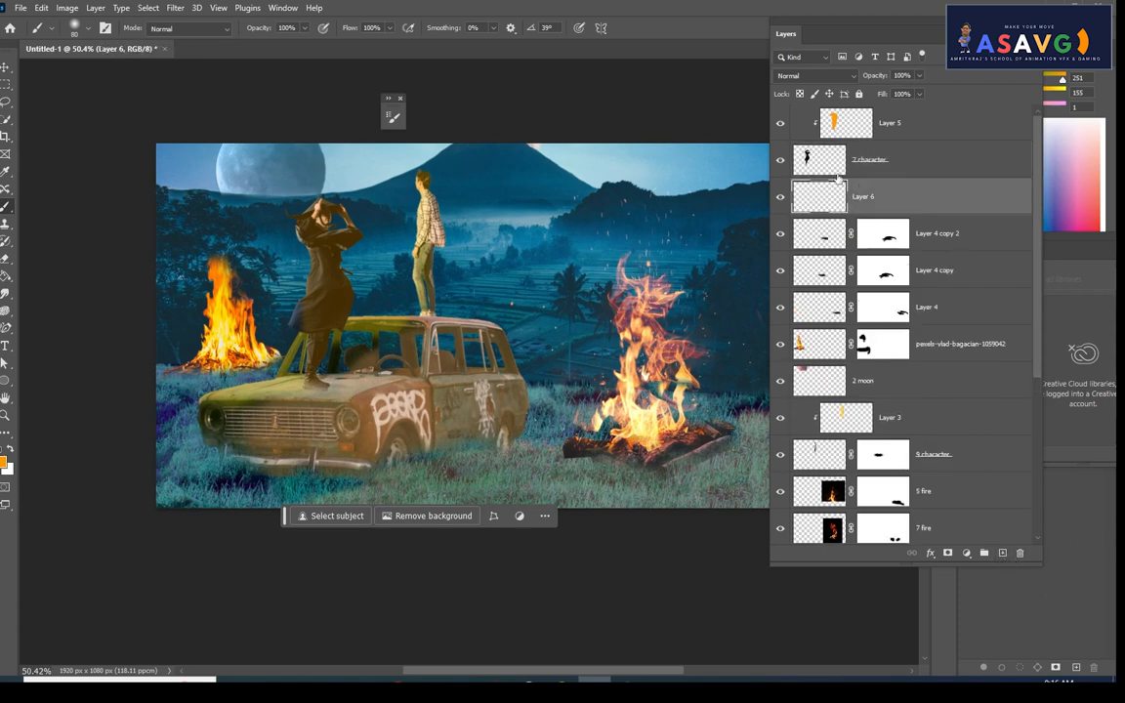
Paint a black shadow patch on Layer 6 under the figure's boots on the hood
right_click(10, 211)
click(47, 208)
click(4, 451)
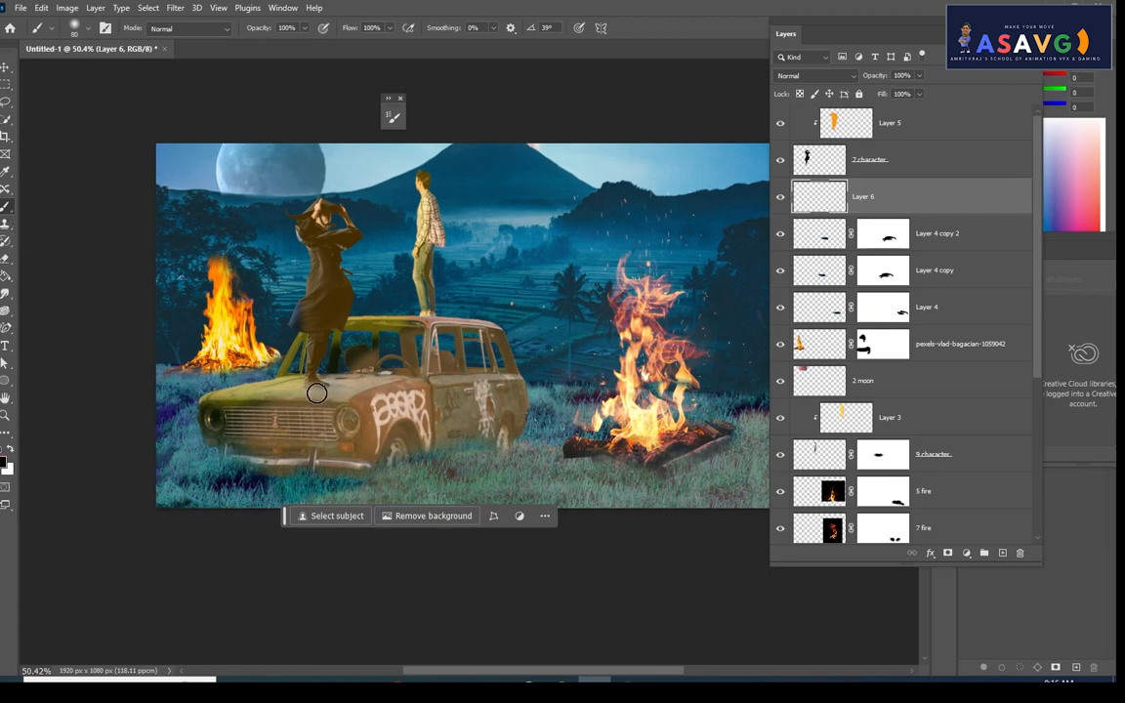
mouse_move(317, 393)
mouse_down()
mouse_move(284, 390)
mouse_move(314, 394)
mouse_up()
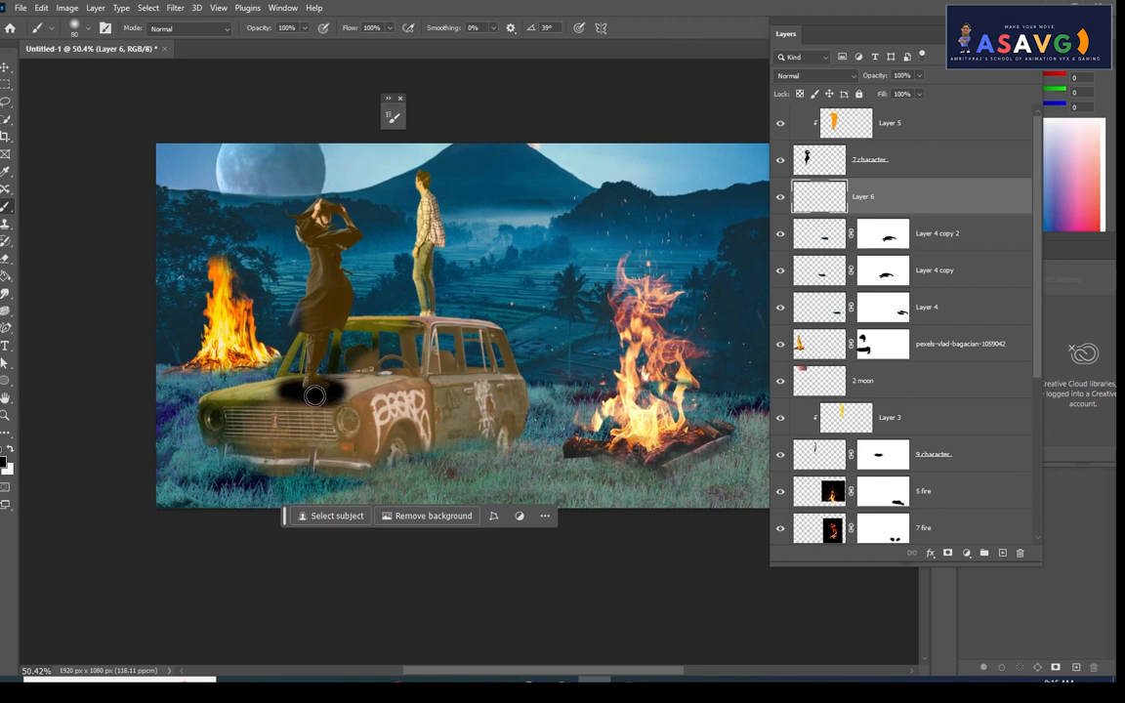
Soften the black shadow patch with a Gaussian Blur of 36.0 pixels radius
click(176, 8)
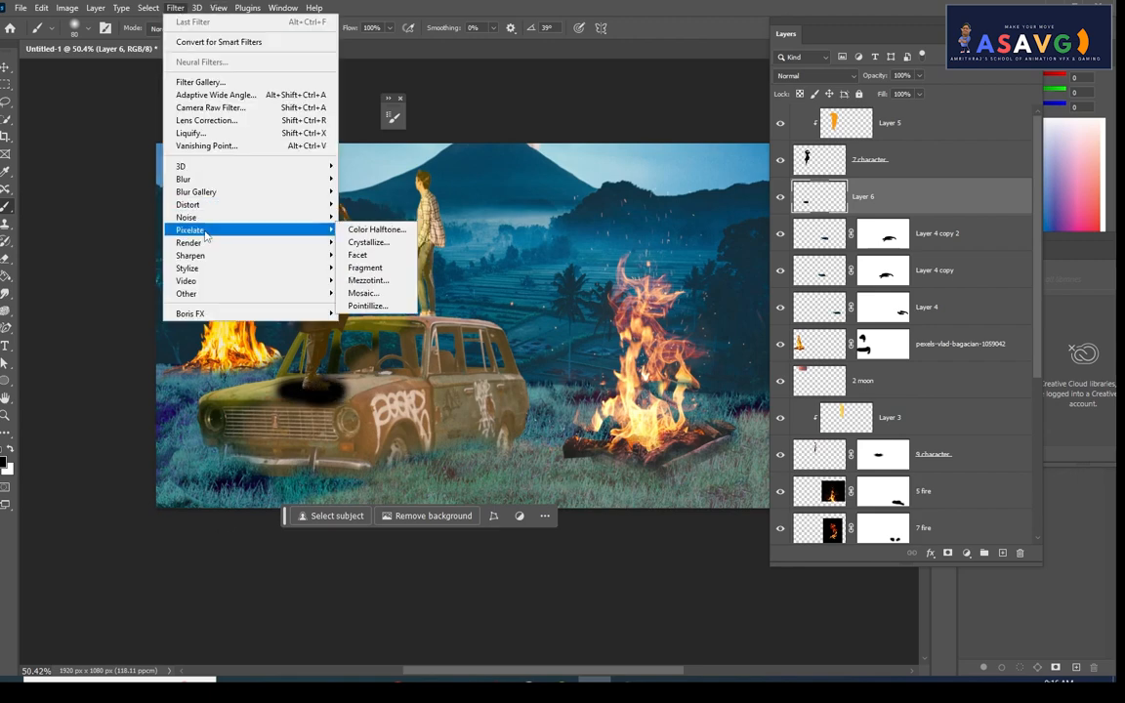
mouse_move(213, 182)
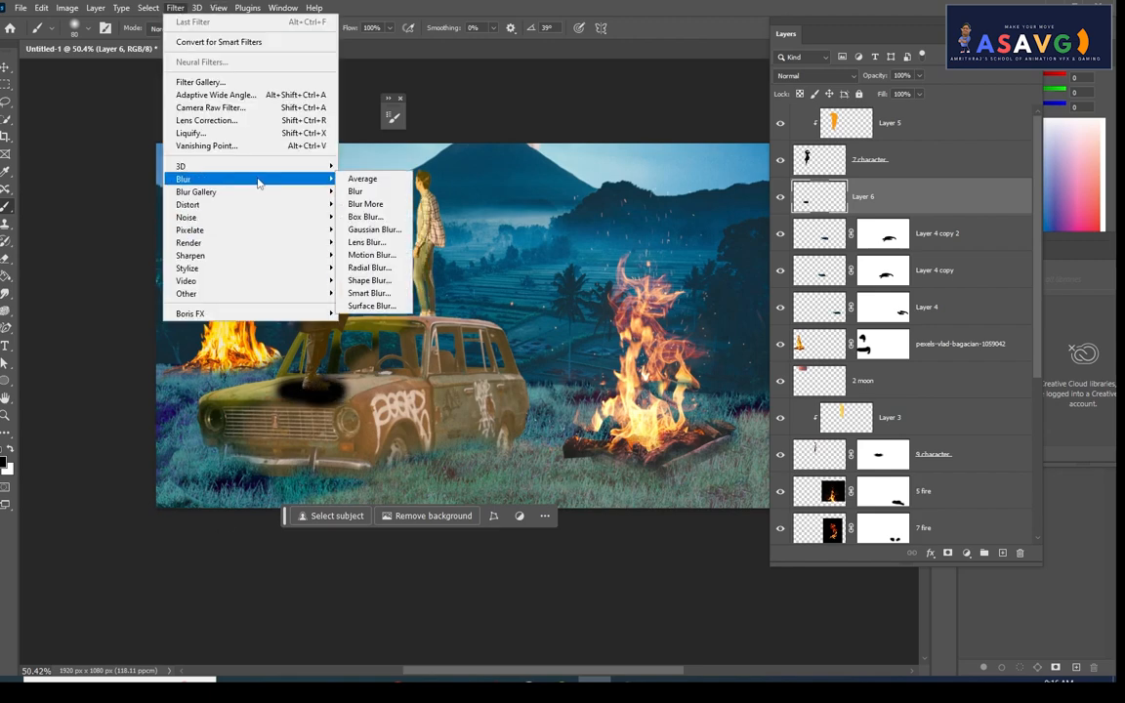
click(359, 229)
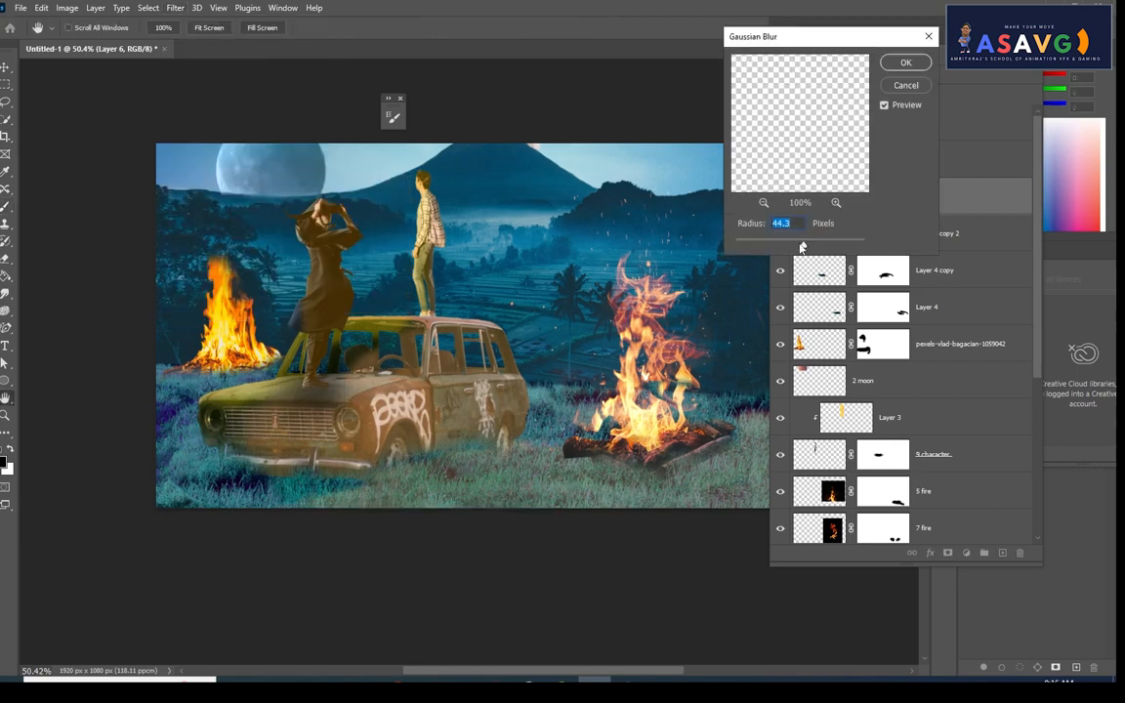
drag(754, 247, 800, 247)
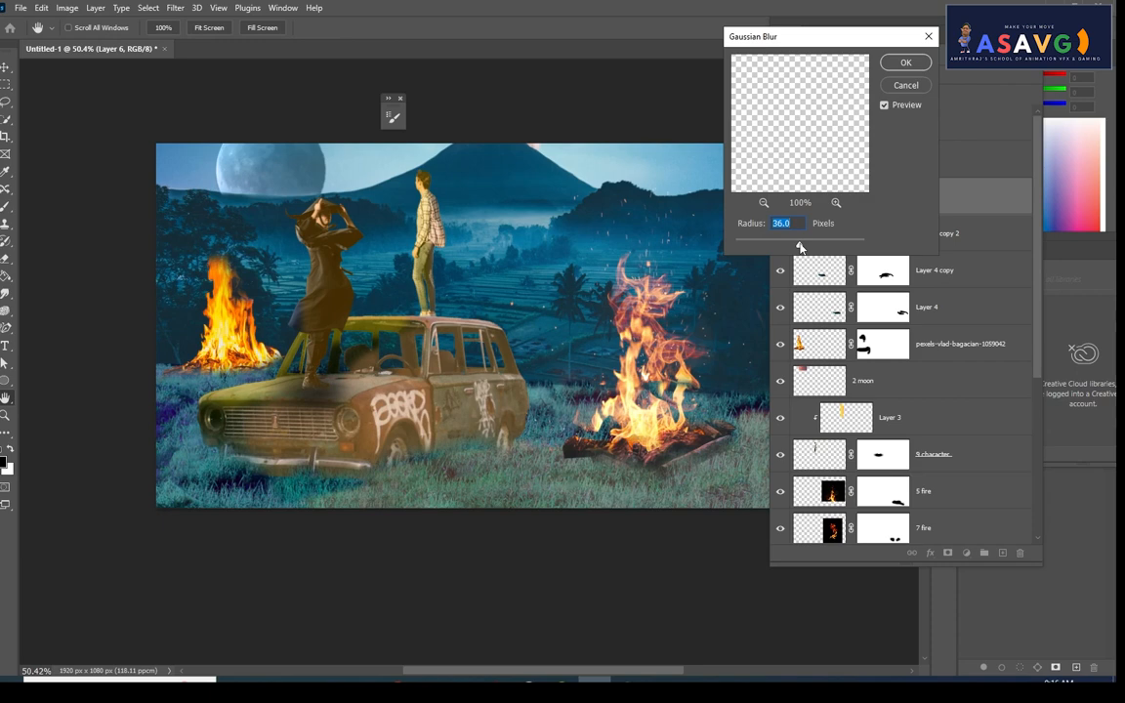
click(888, 66)
key(b)
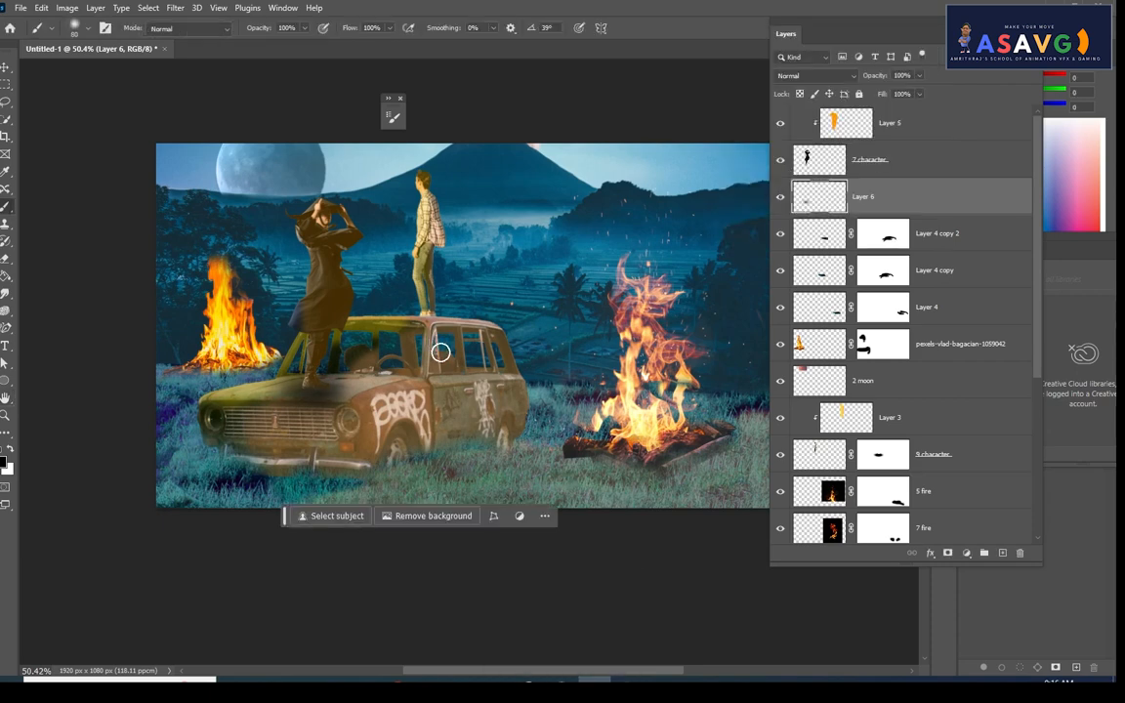
Squash the blurred shadow to 86.35% of its height and adjust its position under the figure's boots
scroll(441, 352, down, 1)
key(ctrl+t)
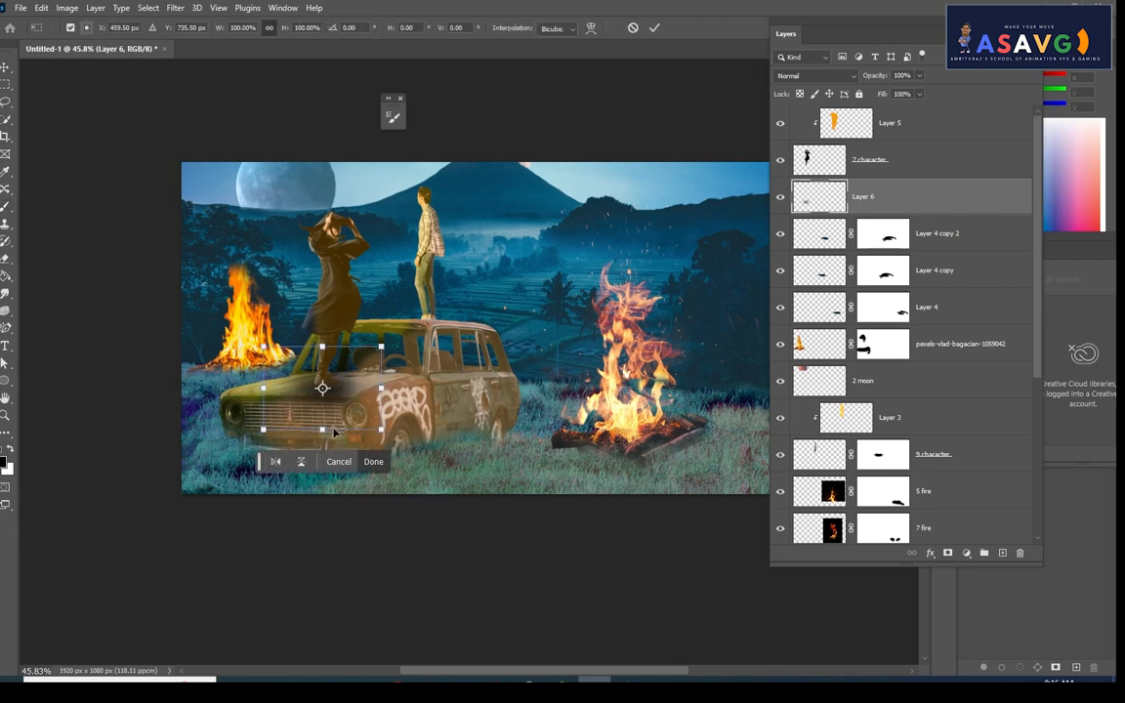
drag(317, 430, 317, 419)
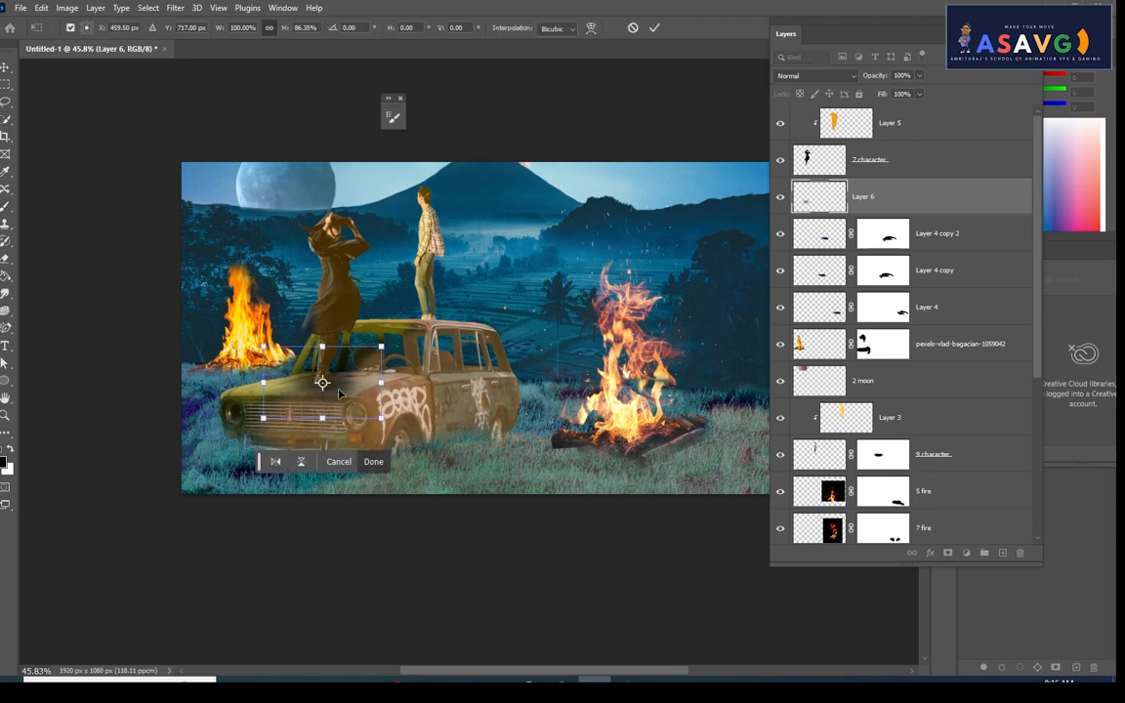
drag(343, 378, 323, 417)
key(Return)
key(b)
Place 4 effect.jpg from the Photo Manipulation Second design folder as a linked image above Layer 5
scroll(483, 301, down, 1)
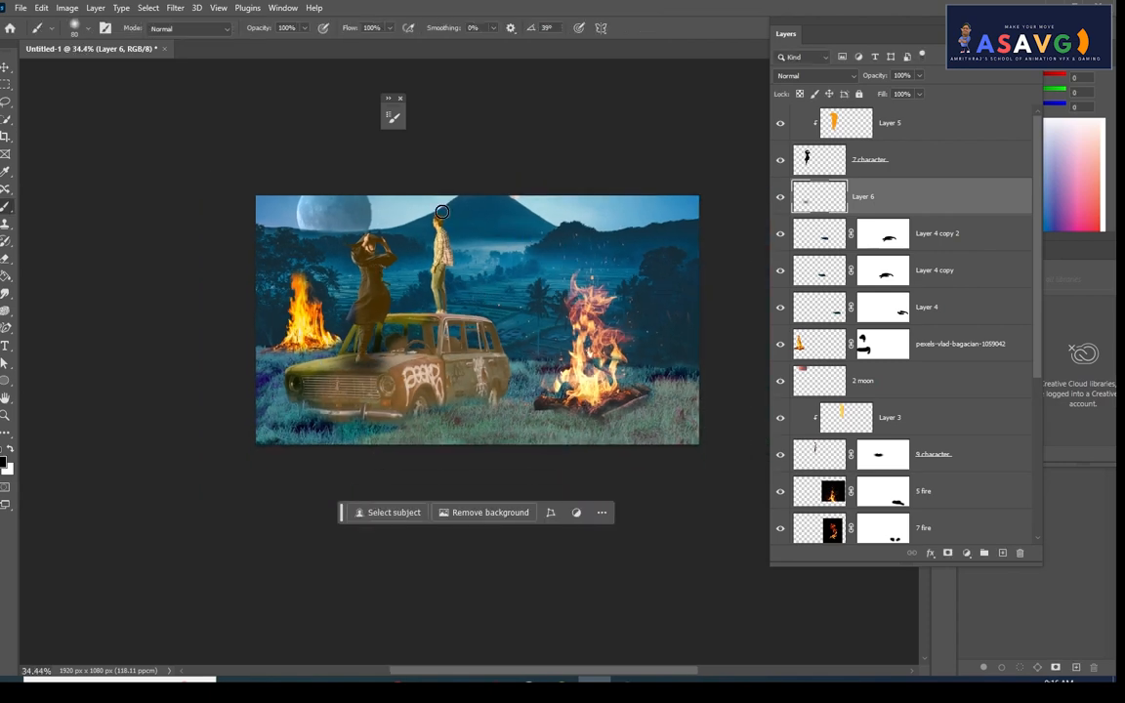
click(911, 138)
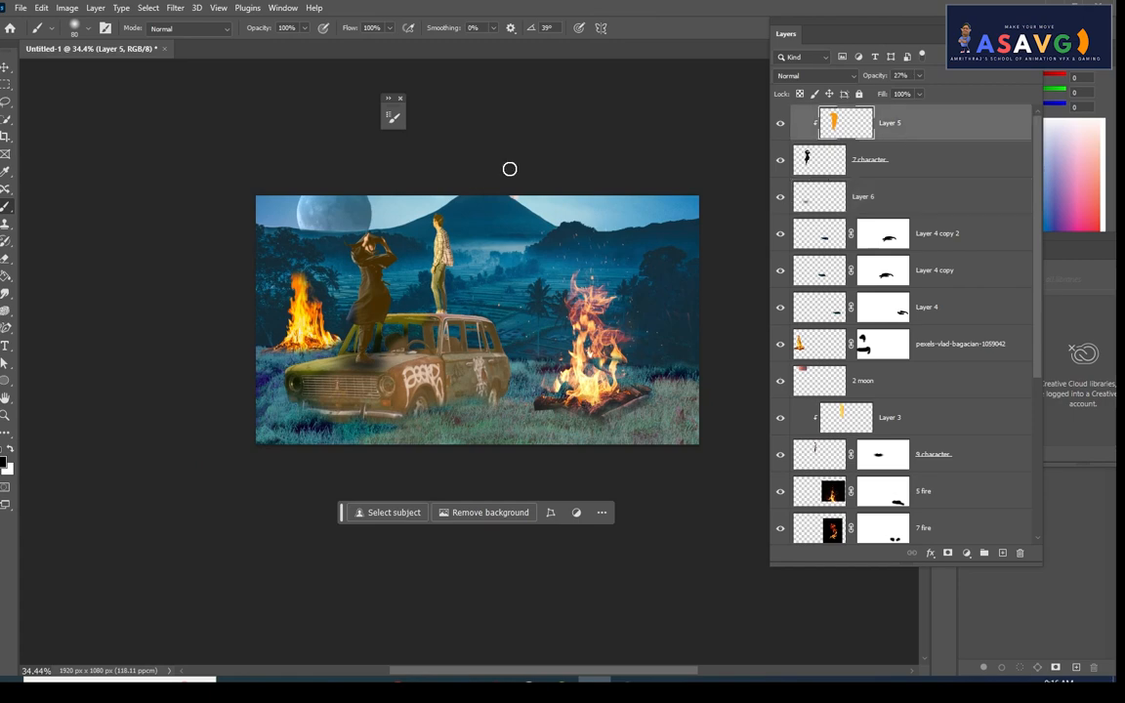
click(20, 9)
click(58, 284)
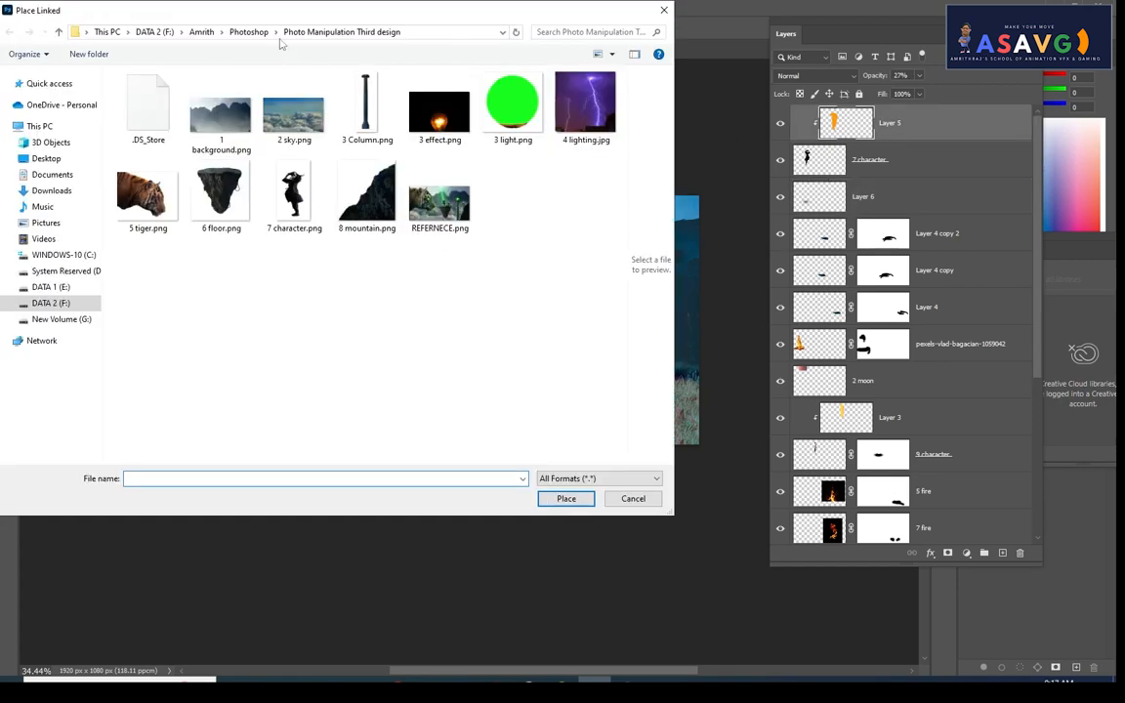
click(248, 32)
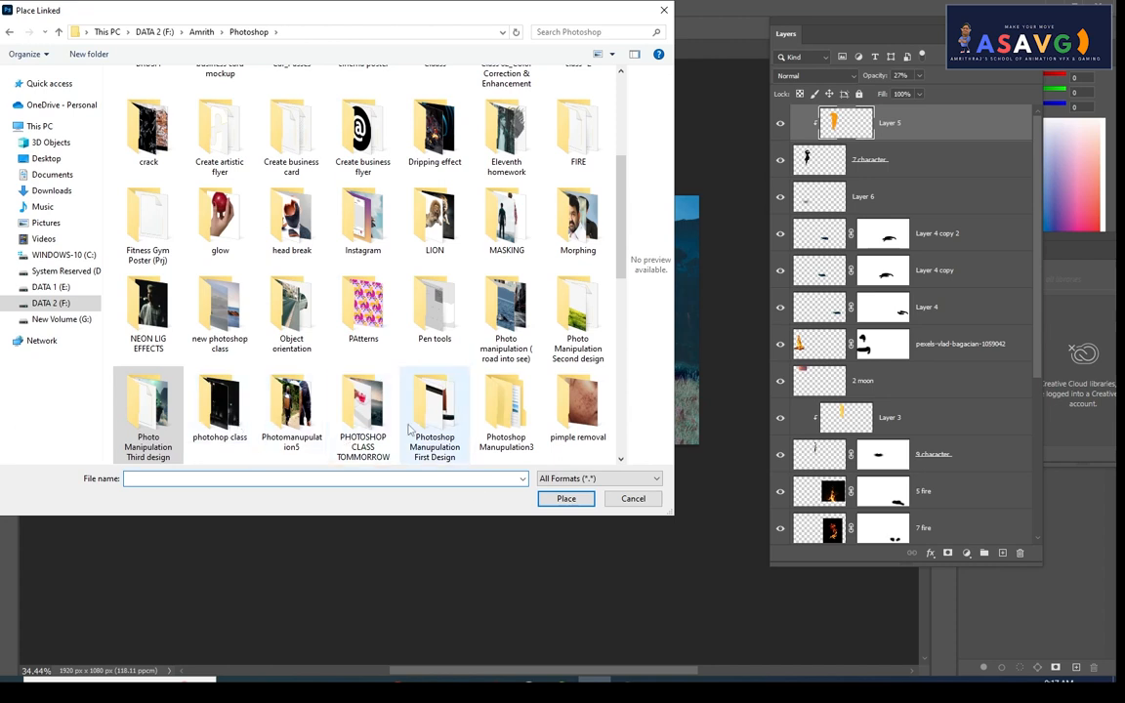
double_click(577, 307)
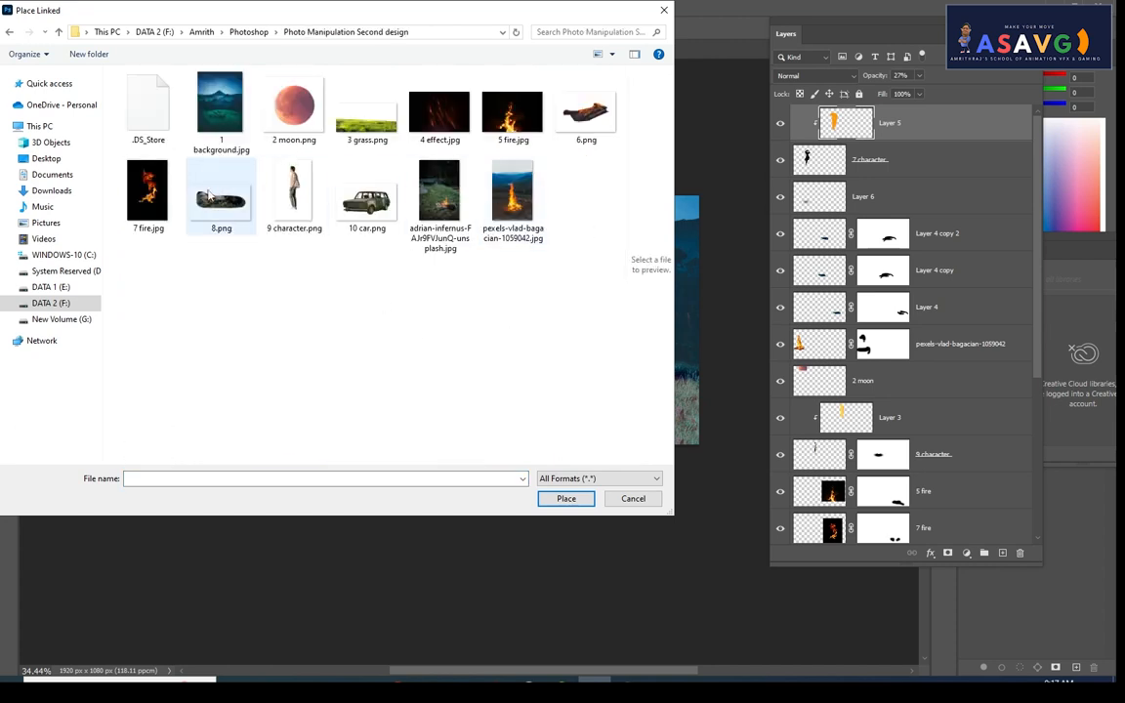
double_click(439, 111)
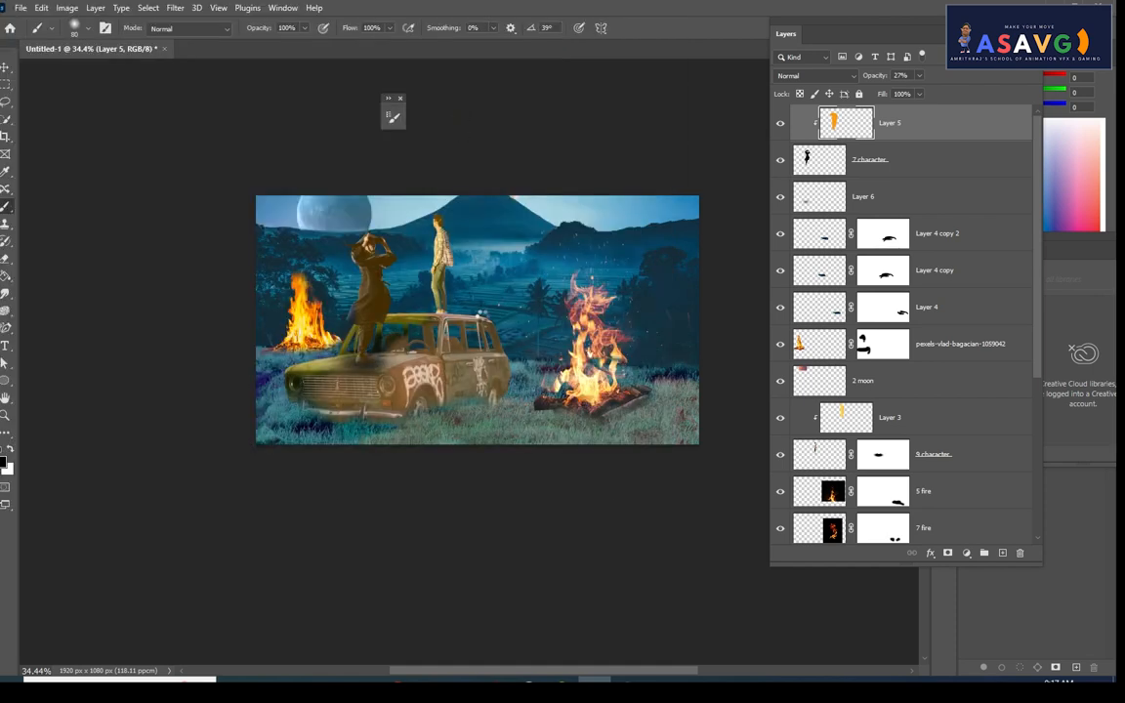
drag(489, 313, 466, 290)
key(Return)
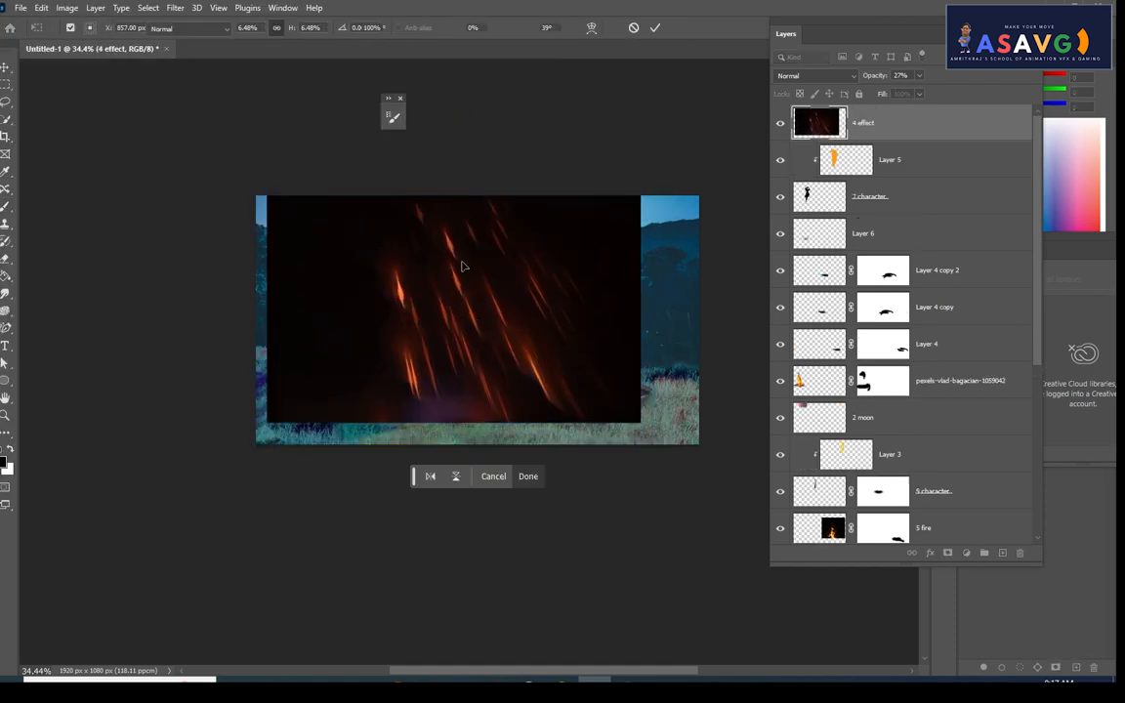
Rotate the placed sparks image to about 73.82° and position it over the characters and car
drag(643, 164, 671, 457)
drag(414, 295, 421, 281)
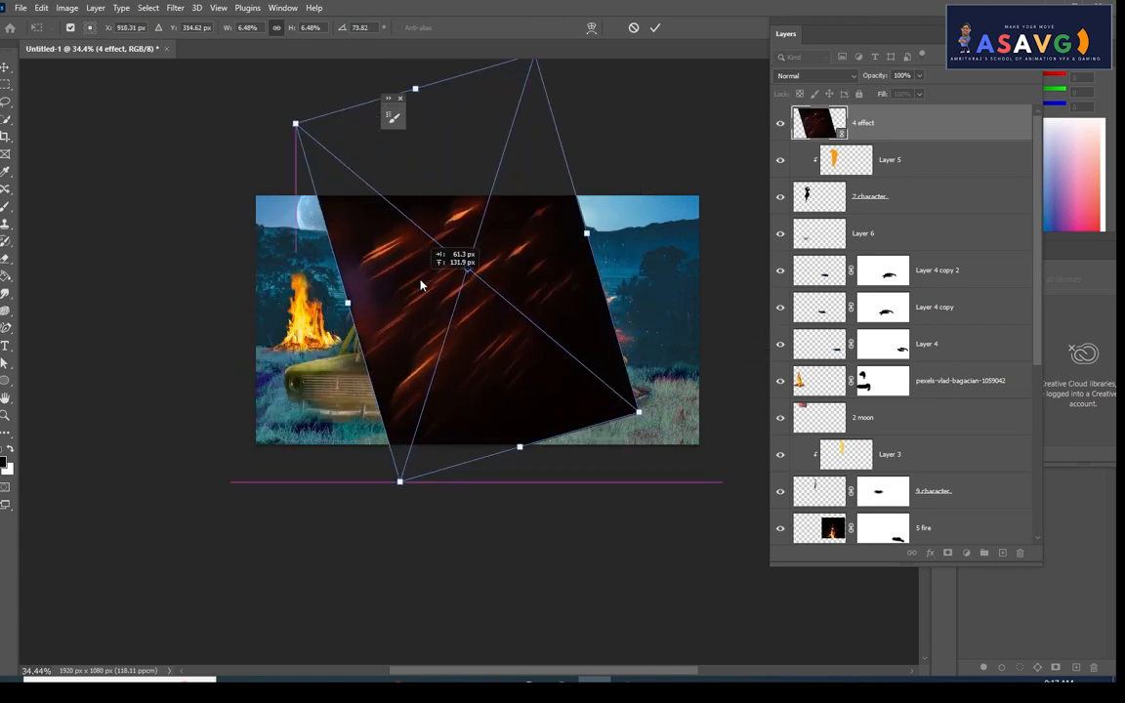
key(Return)
key(b)
Set the 4 effect layer's blend mode to Screen and shift the sparks slightly right and down
click(851, 76)
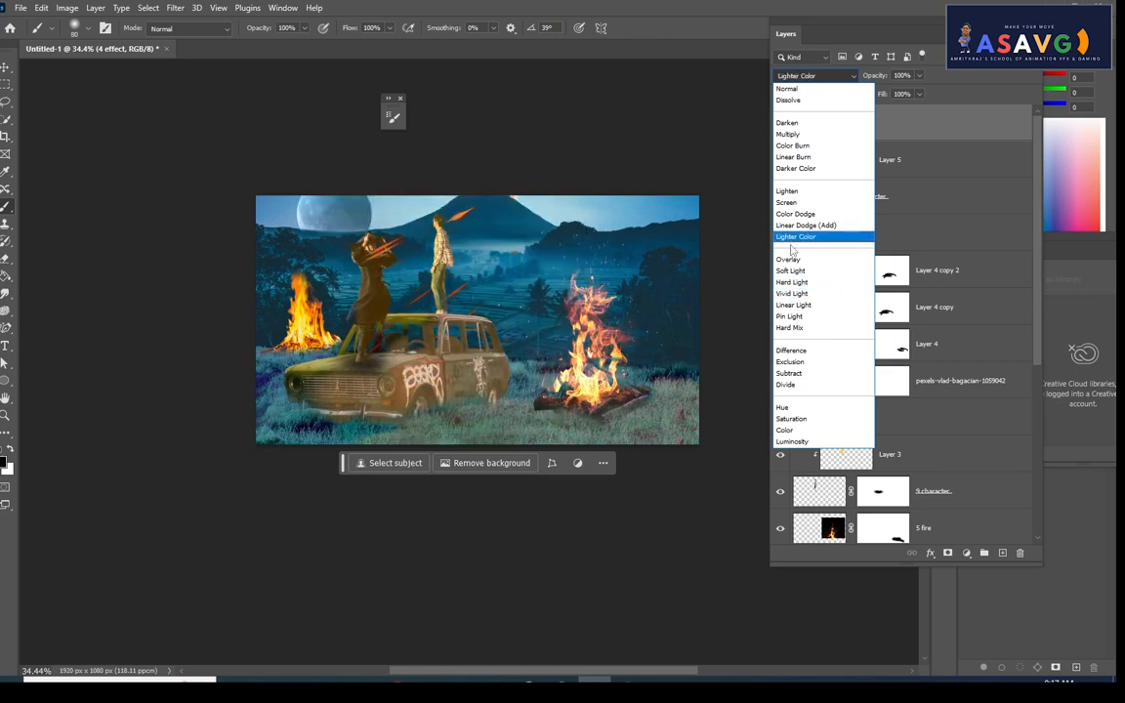
click(786, 202)
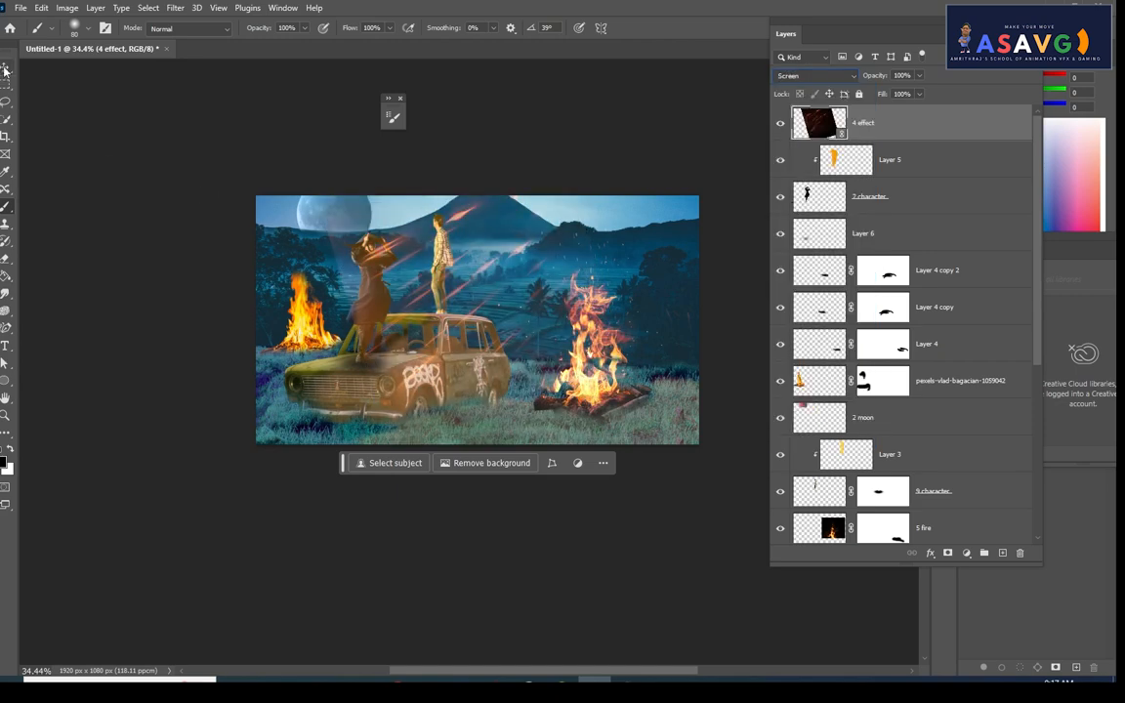
key(v)
drag(422, 231, 449, 240)
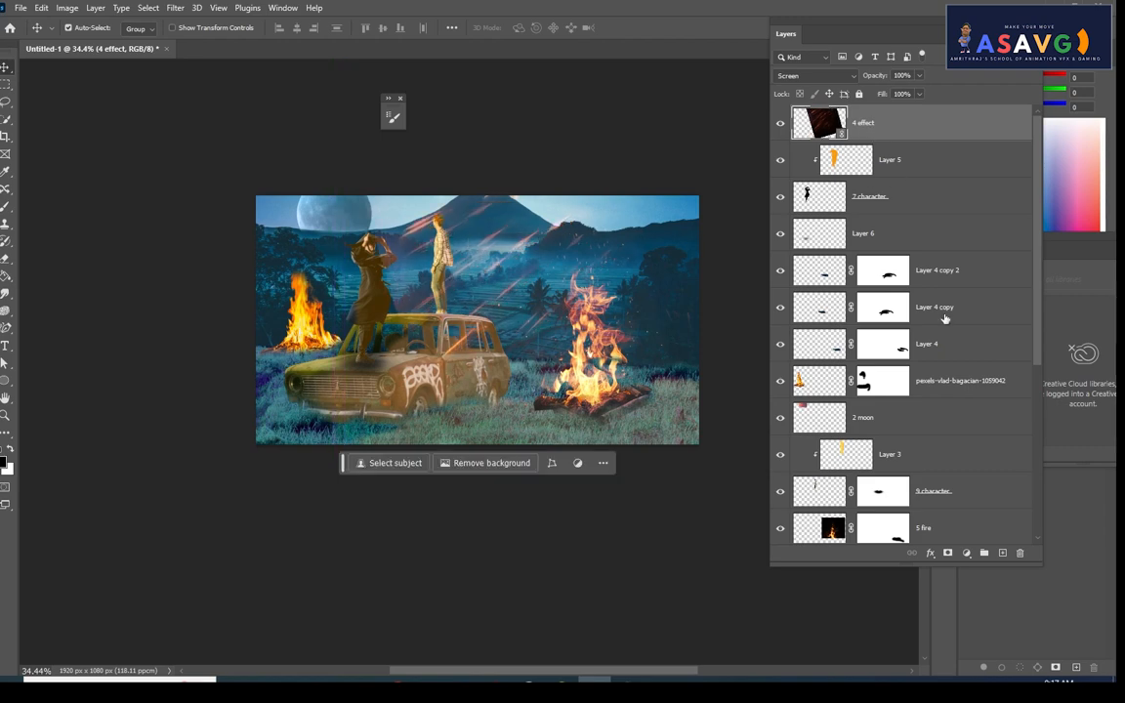
Add a layer mask to the 4 effect layer and paint out the sparks around the two characters
click(947, 553)
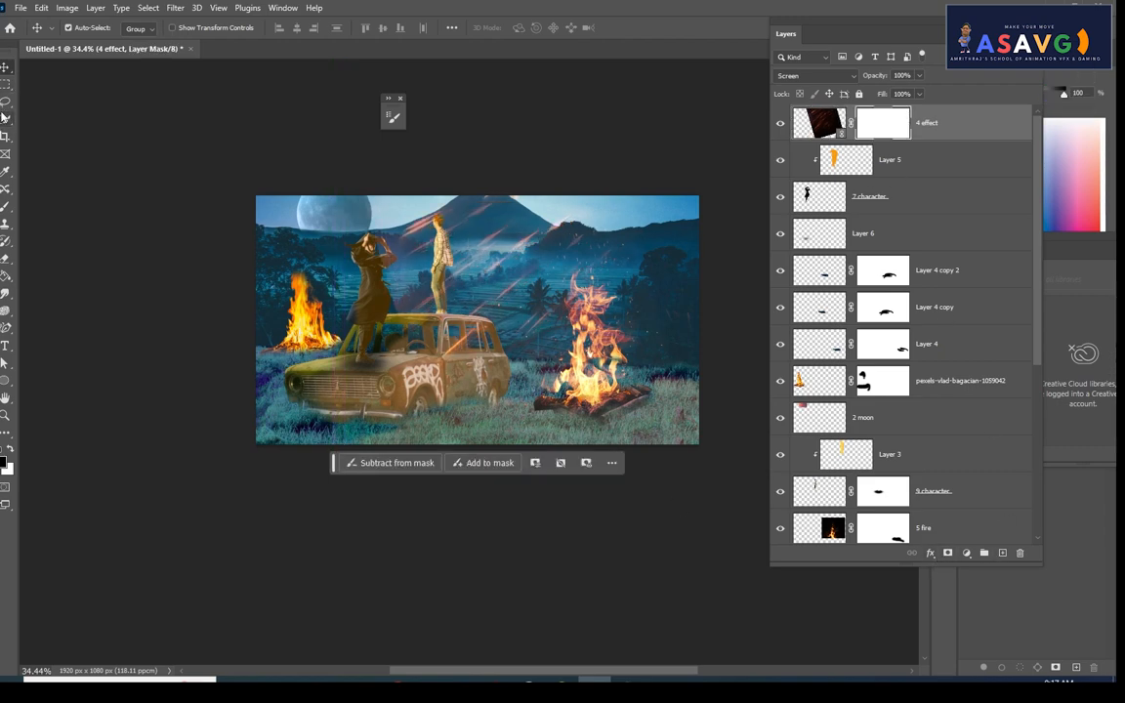
key(b)
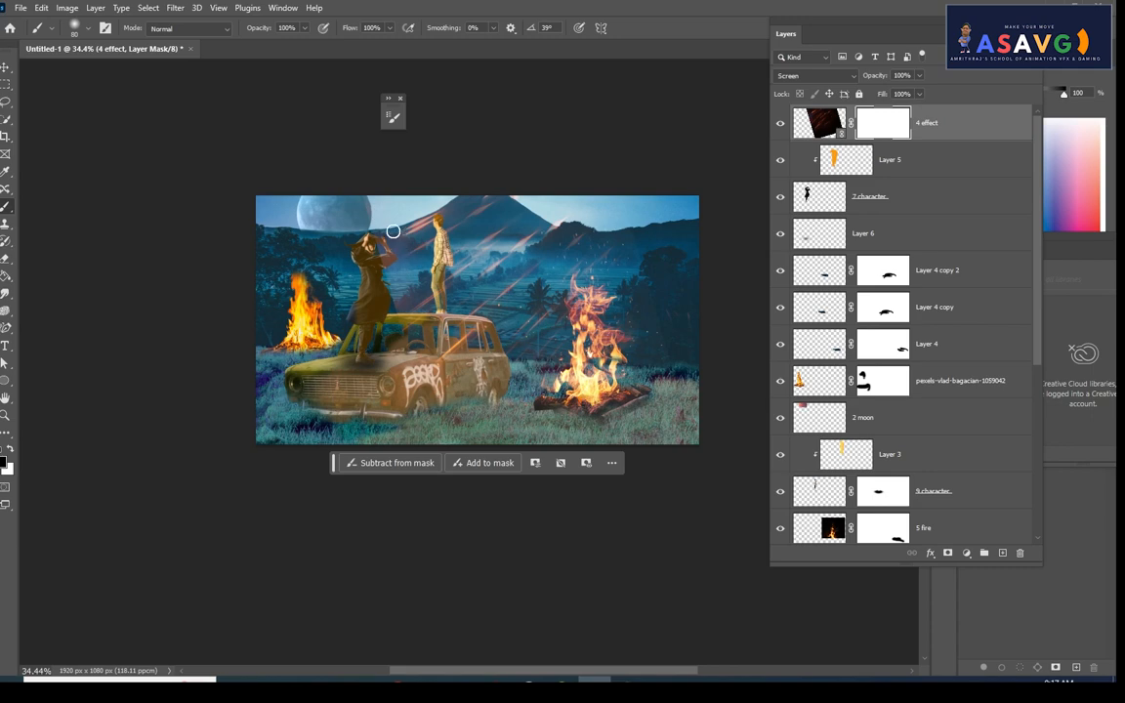
mouse_move(393, 230)
mouse_down()
mouse_move(400, 337)
mouse_move(371, 238)
mouse_move(406, 263)
mouse_move(415, 324)
mouse_move(398, 244)
mouse_move(391, 320)
mouse_move(361, 331)
mouse_move(269, 327)
mouse_move(461, 261)
mouse_up()
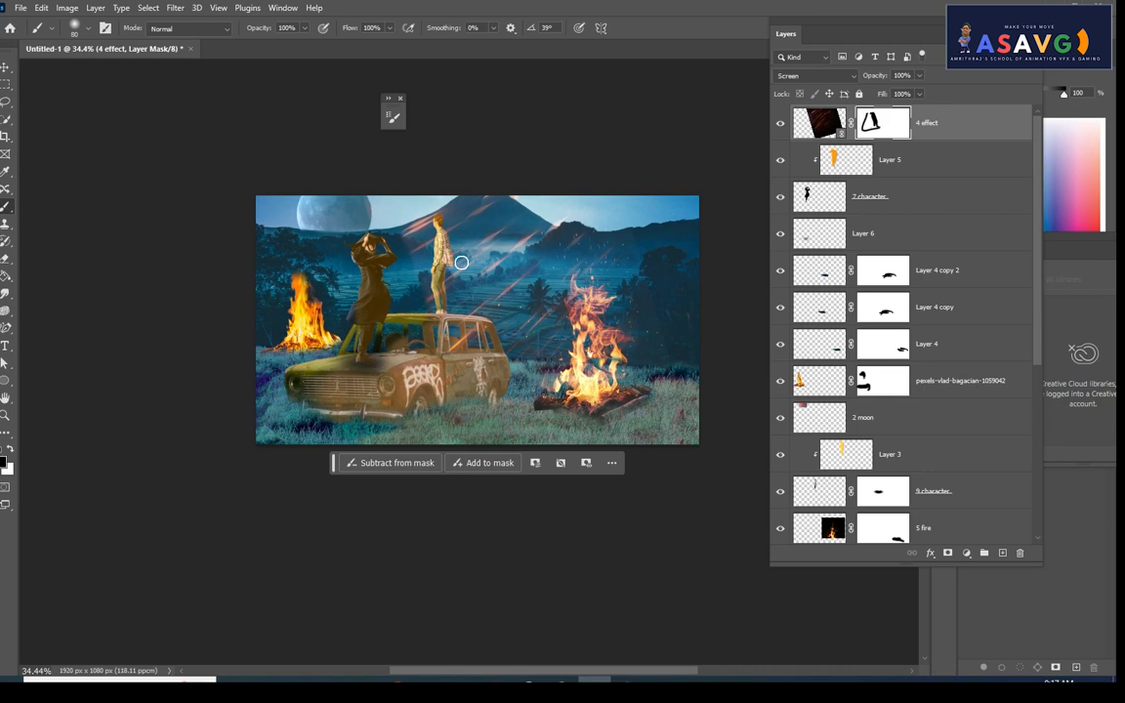
Squash the masked sparks layer to 67.04% of its height and reposition it across the two characters
key(ctrl+t)
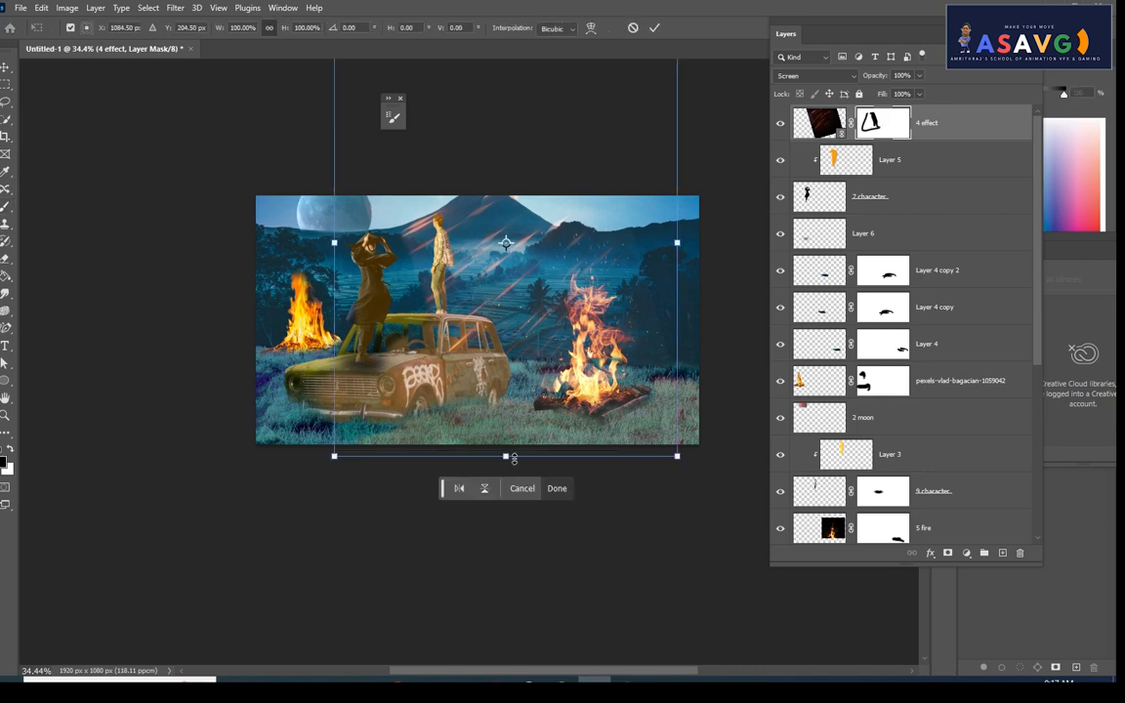
drag(514, 458, 429, 292)
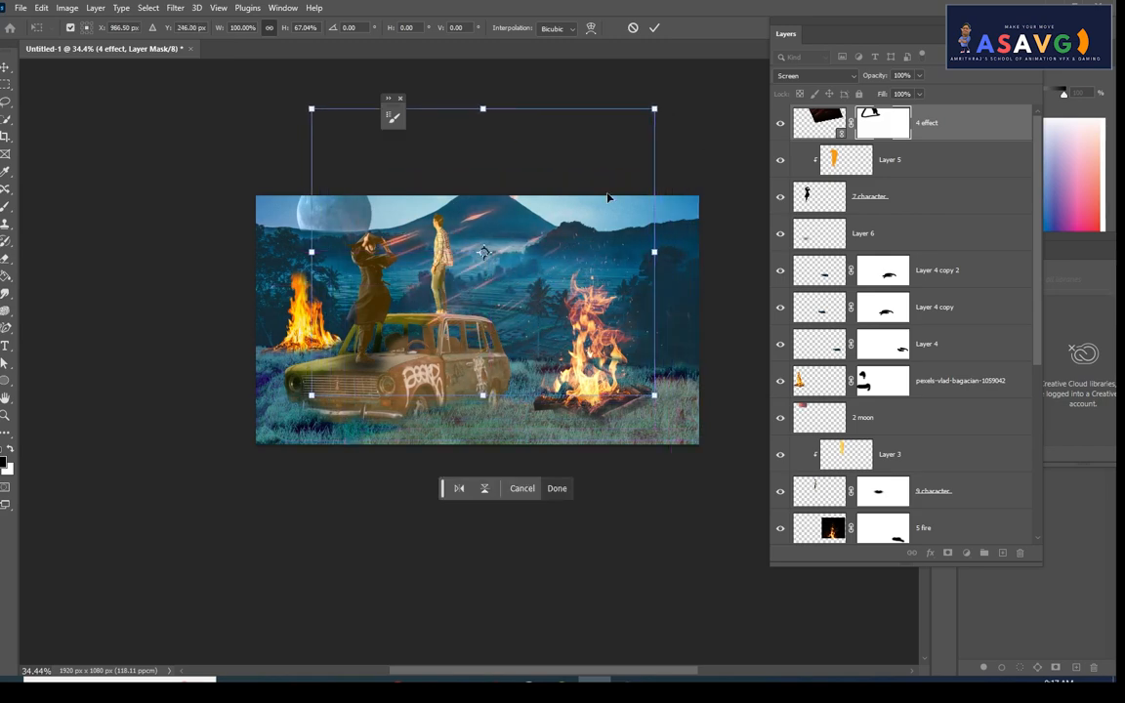
key(Return)
key(b)
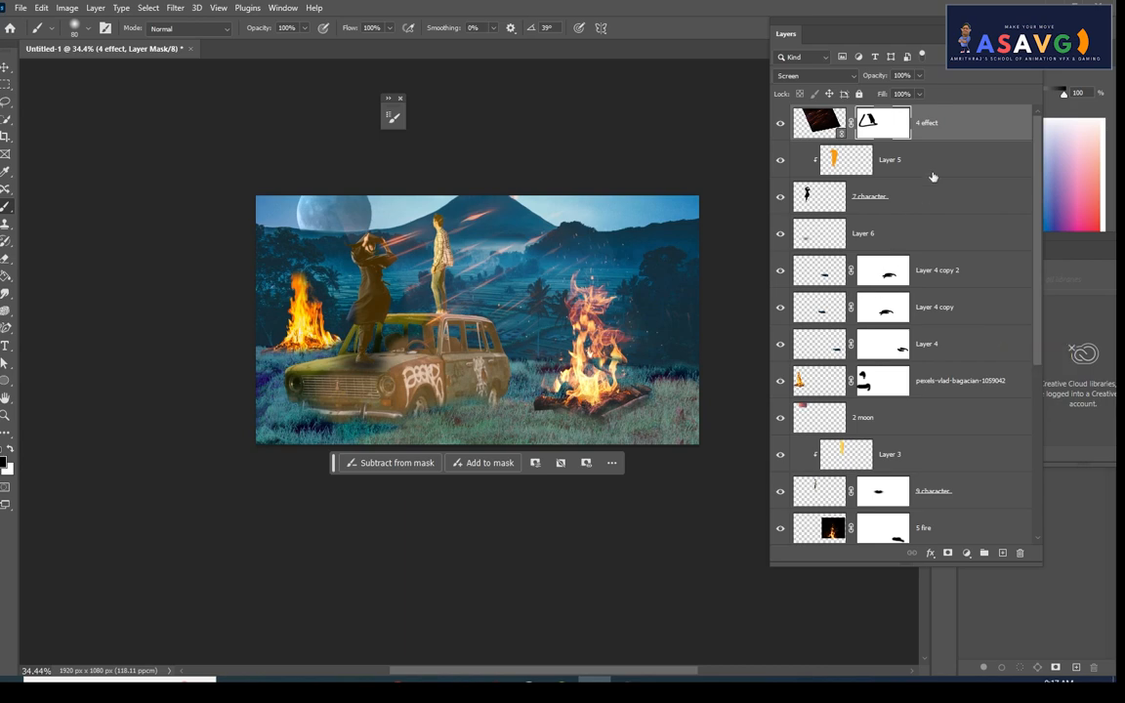
Group all layers from 4 effect down to 1 background and name the group BACK UP COPY DONT DELTE
click(960, 143)
scroll(966, 293, down, 5)
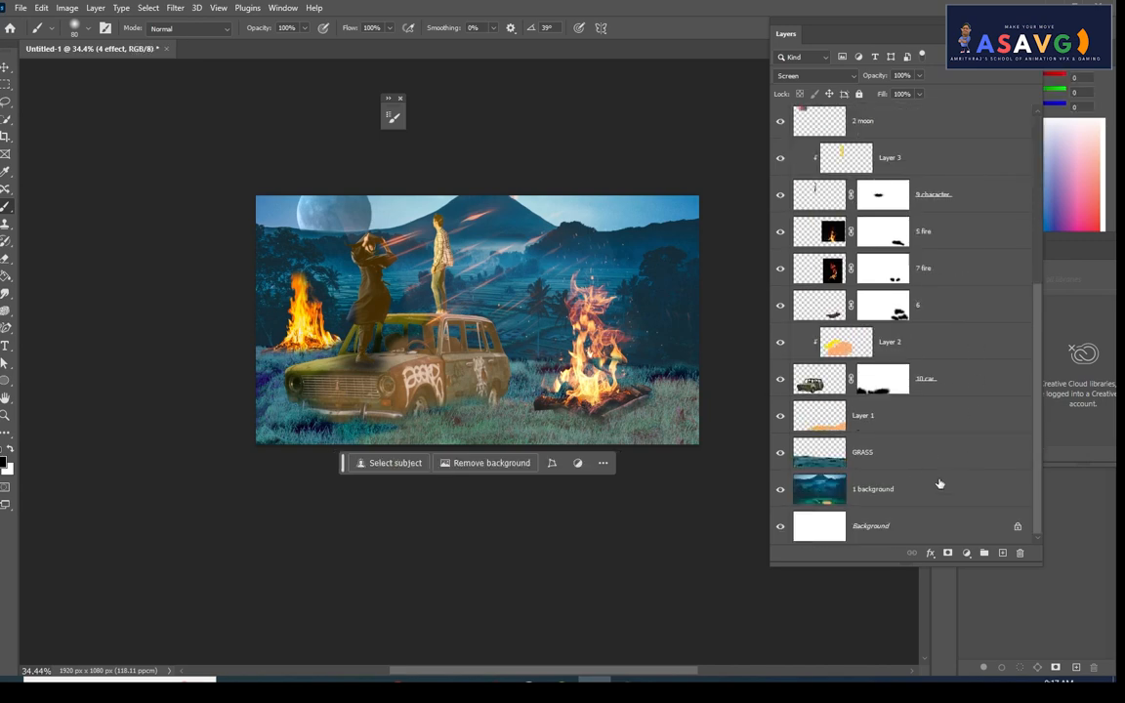
shift+click(940, 483)
key(ctrl+g)
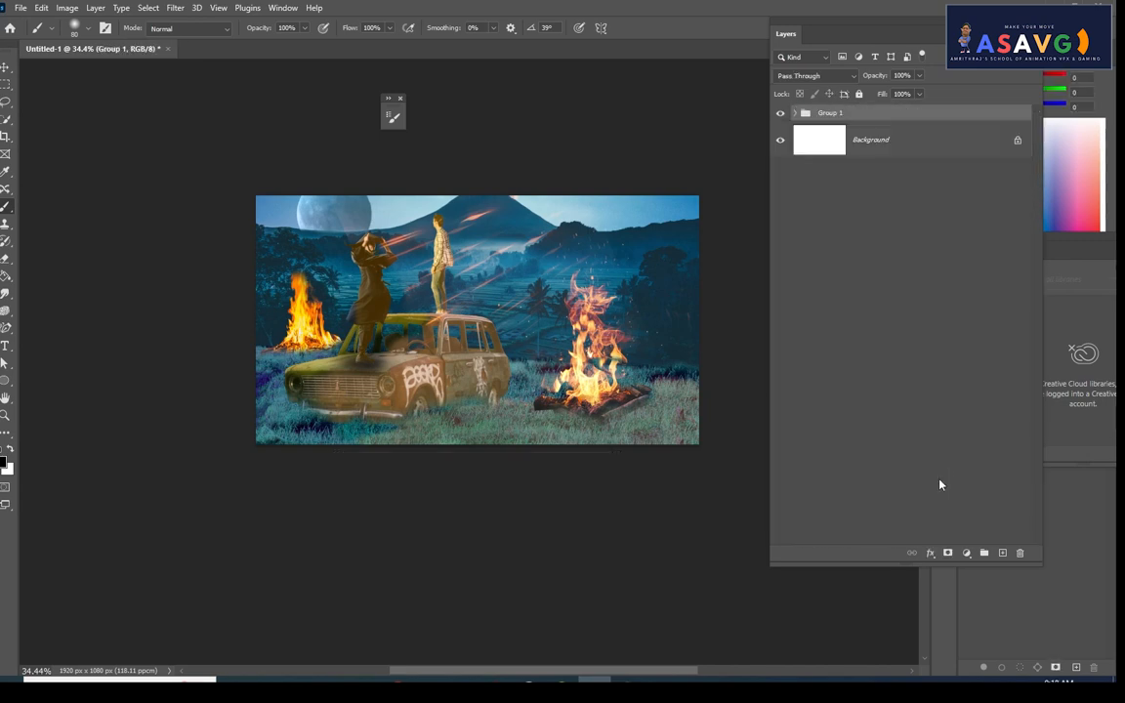
double_click(828, 113)
text(BACK UP COPY DONT DELTE)
key(Return)
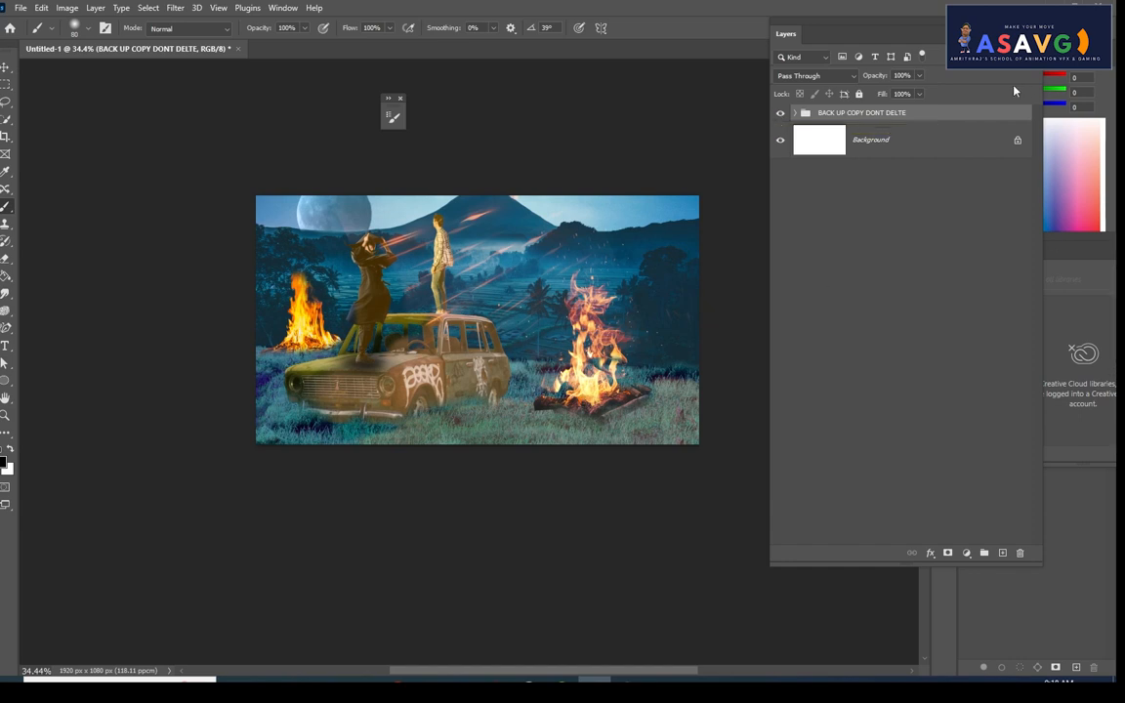
Duplicate the backup group and convert the copy to a smart object
key(ctrl+j)
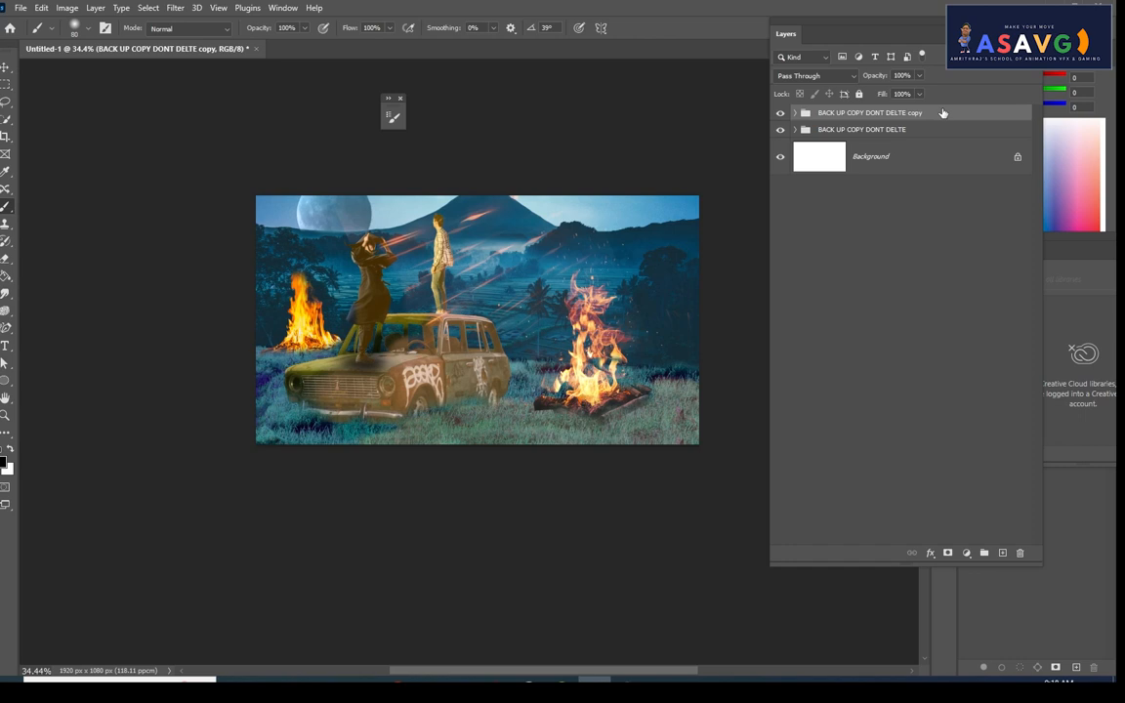
right_click(945, 114)
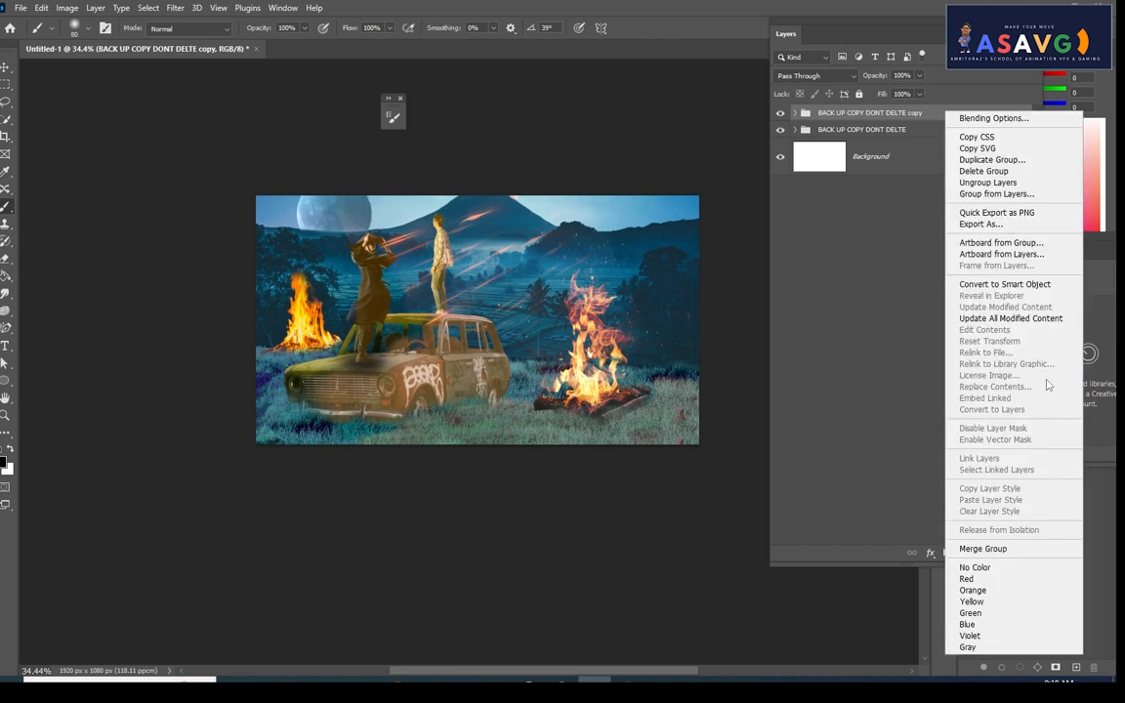
click(1006, 284)
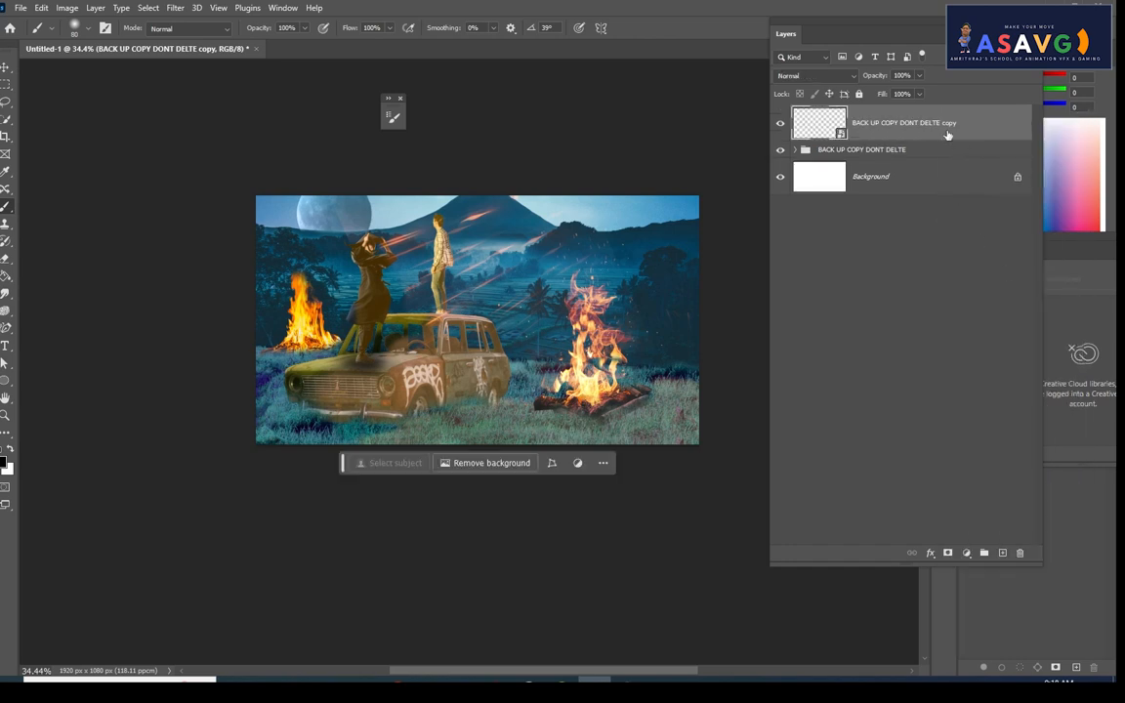
right_click(946, 135)
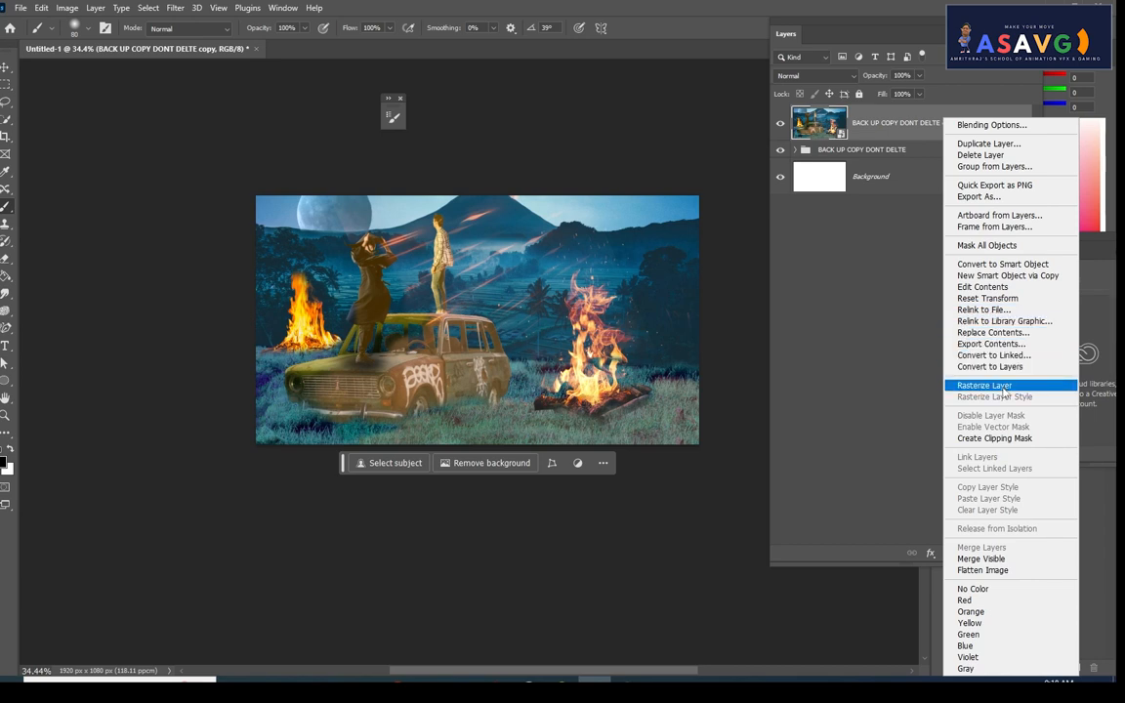
click(899, 136)
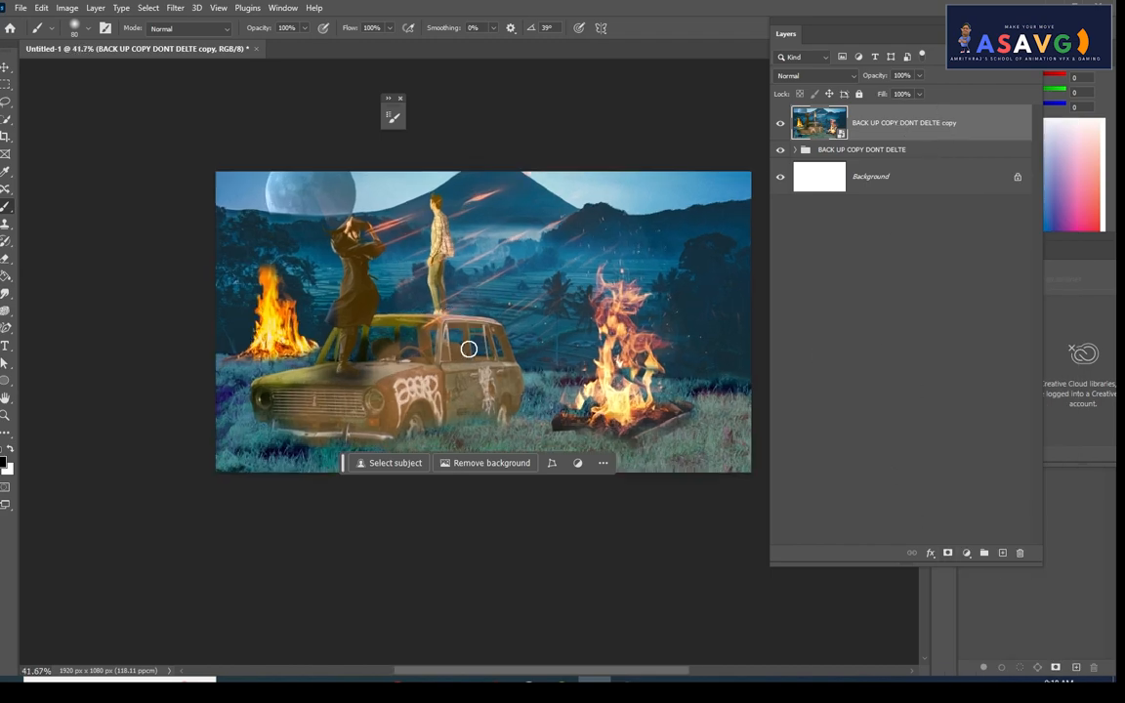
Apply the Camera Raw Filter to the copy with Exposure +0.35, Contrast +38, Shadows -35, Whites +14 and raised Blacks
click(175, 7)
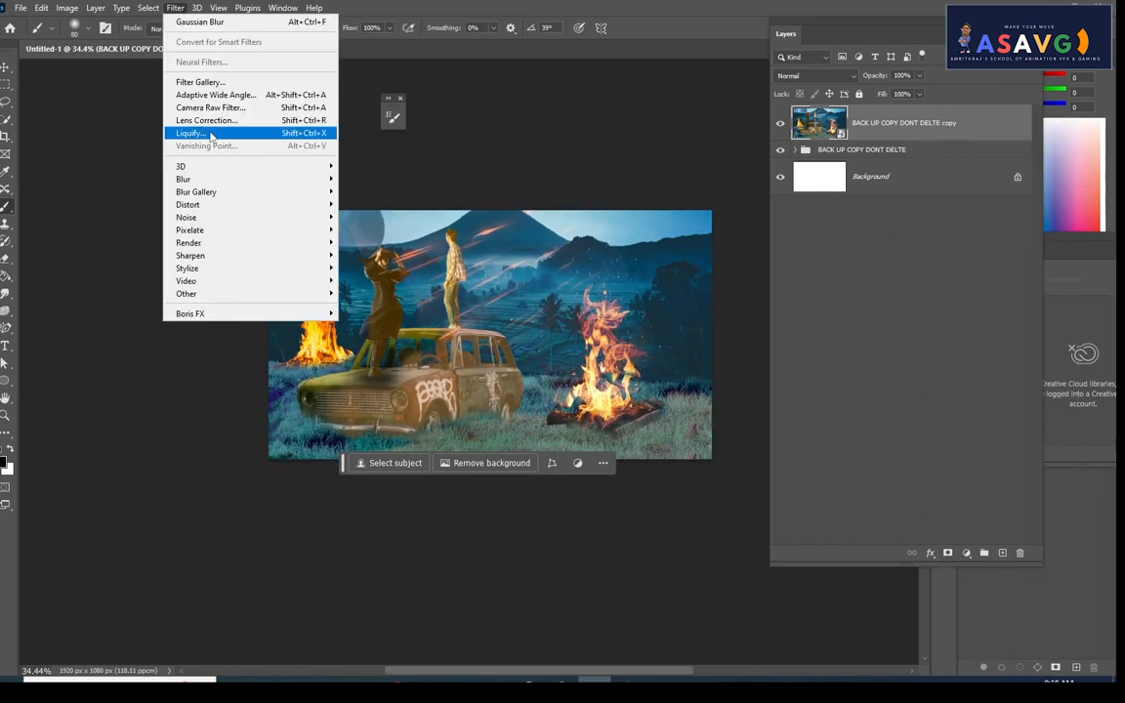
click(221, 107)
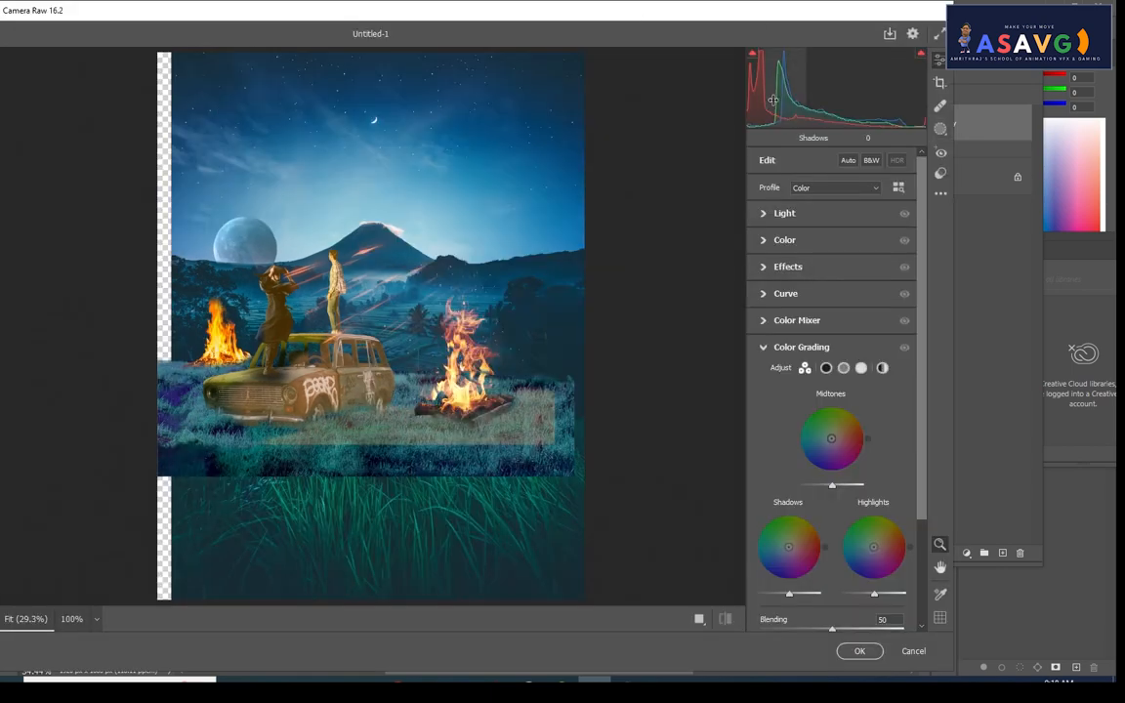
click(768, 216)
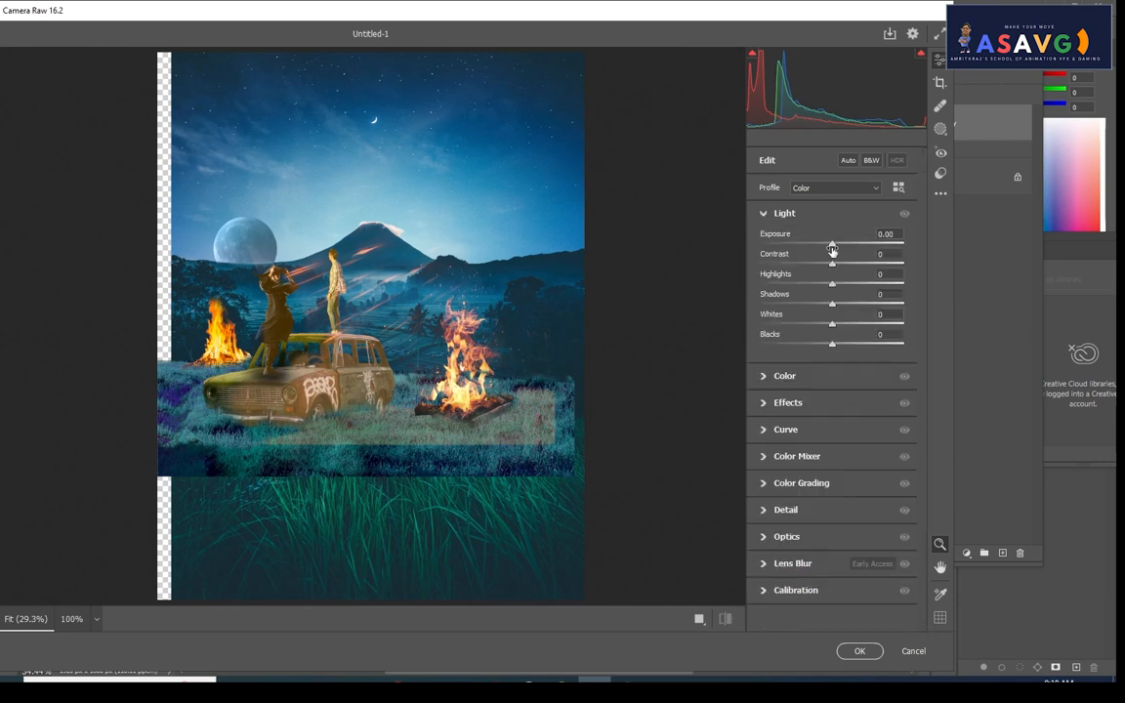
drag(832, 244, 839, 346)
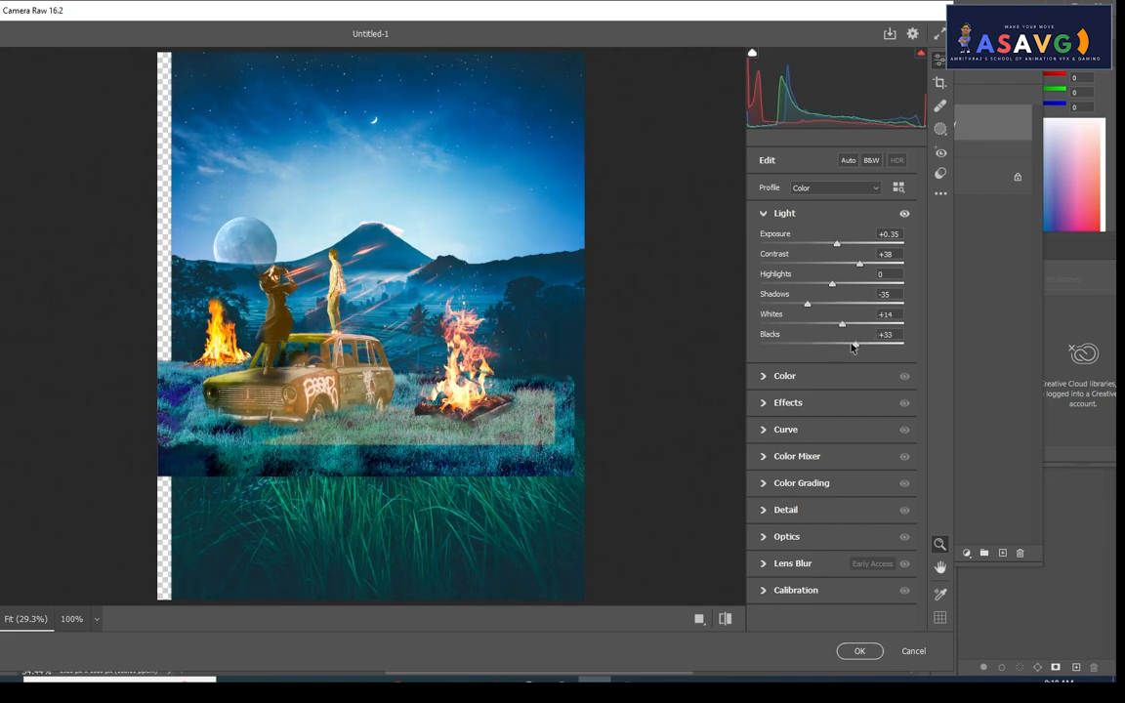
Reduce the Camera Raw Vibrance to -69 and increase Dehaze slightly
click(765, 378)
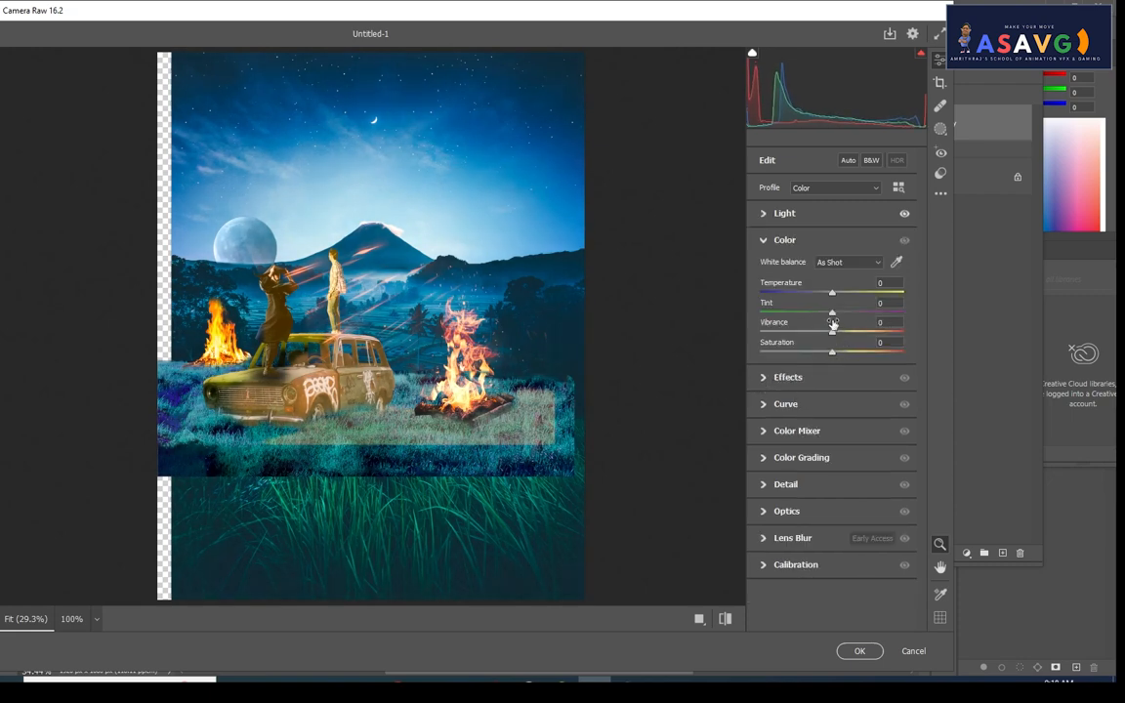
mouse_move(832, 332)
mouse_down()
mouse_move(753, 321)
mouse_move(866, 333)
mouse_move(803, 338)
mouse_move(874, 314)
mouse_move(826, 311)
mouse_up()
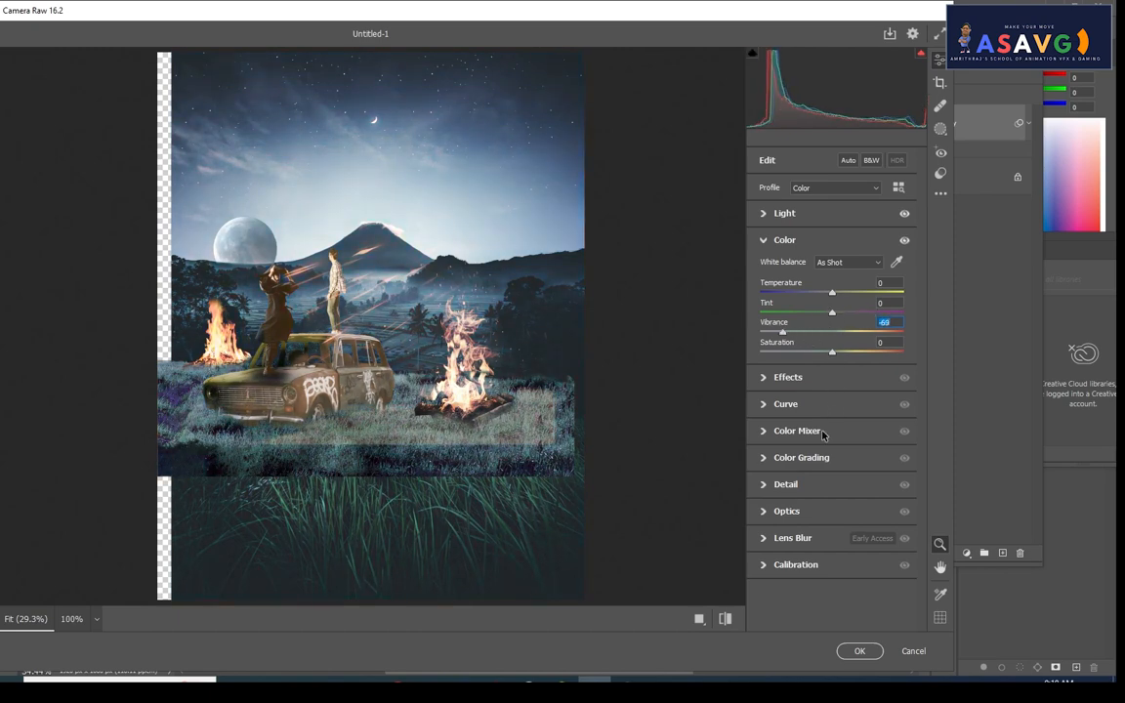
click(770, 376)
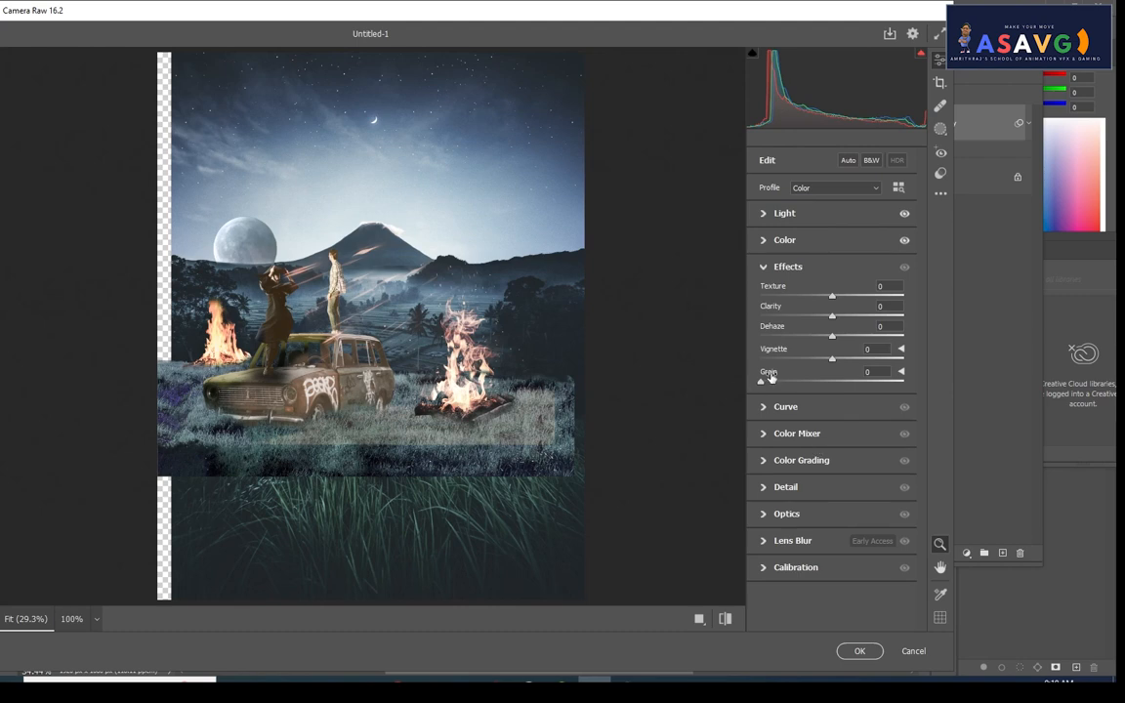
drag(831, 335, 844, 339)
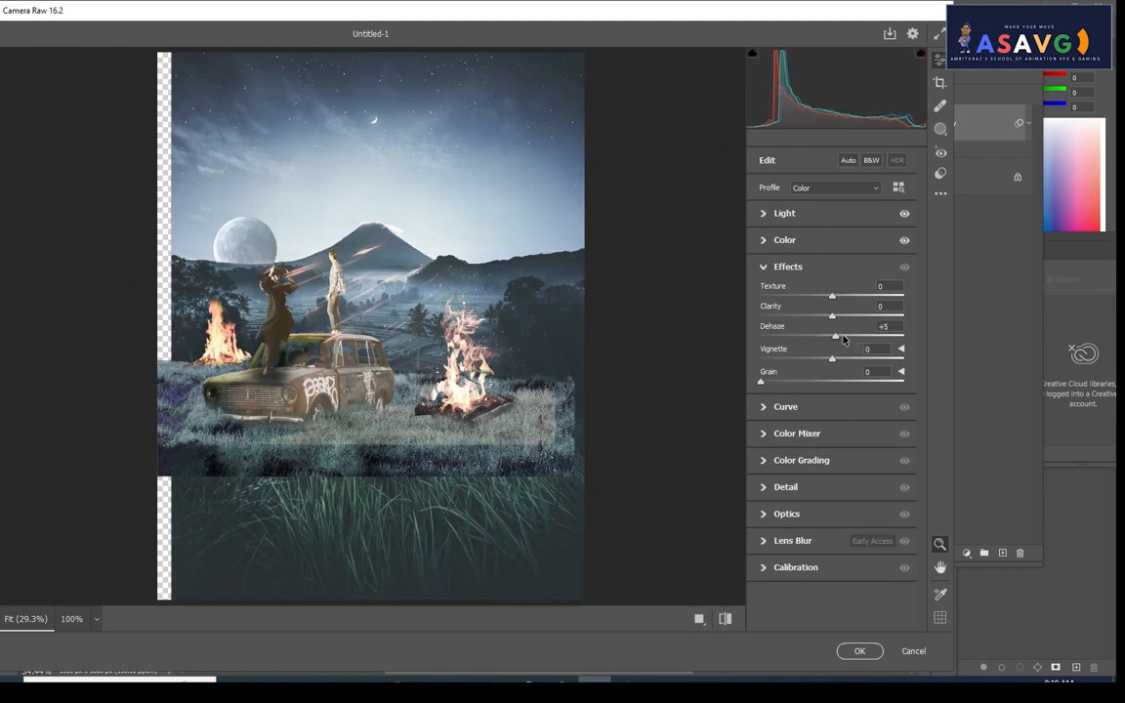
Lower the Highlights slightly in the Camera Raw parametric curve
click(779, 406)
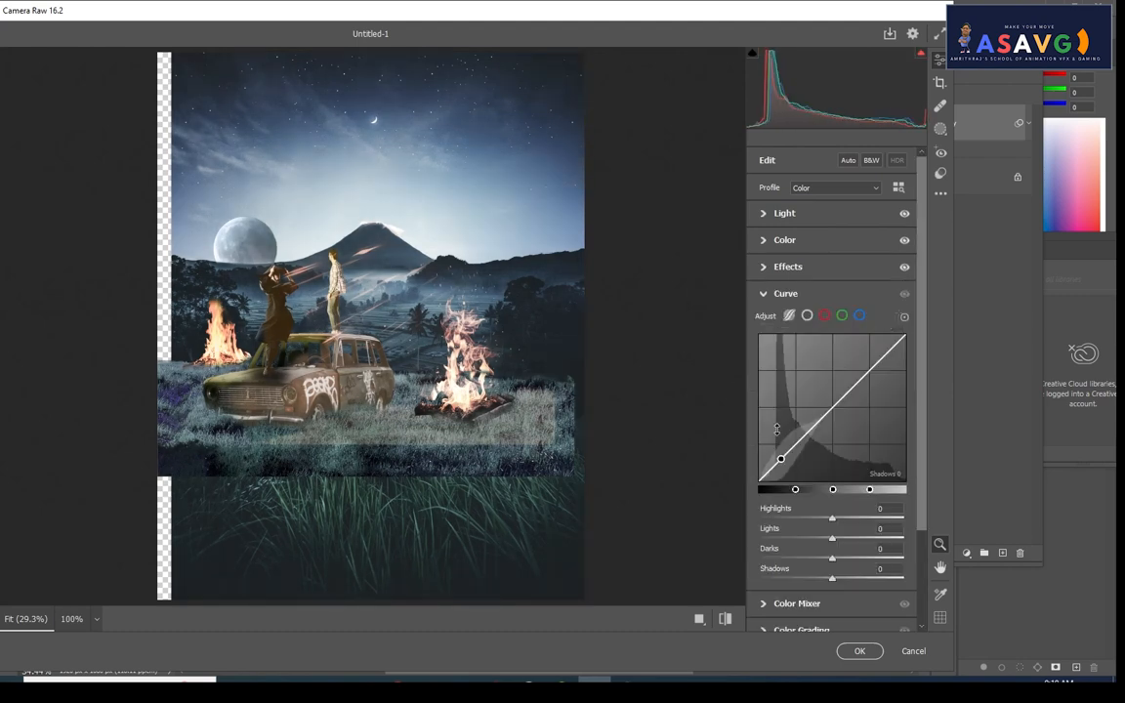
scroll(830, 410, down, 3)
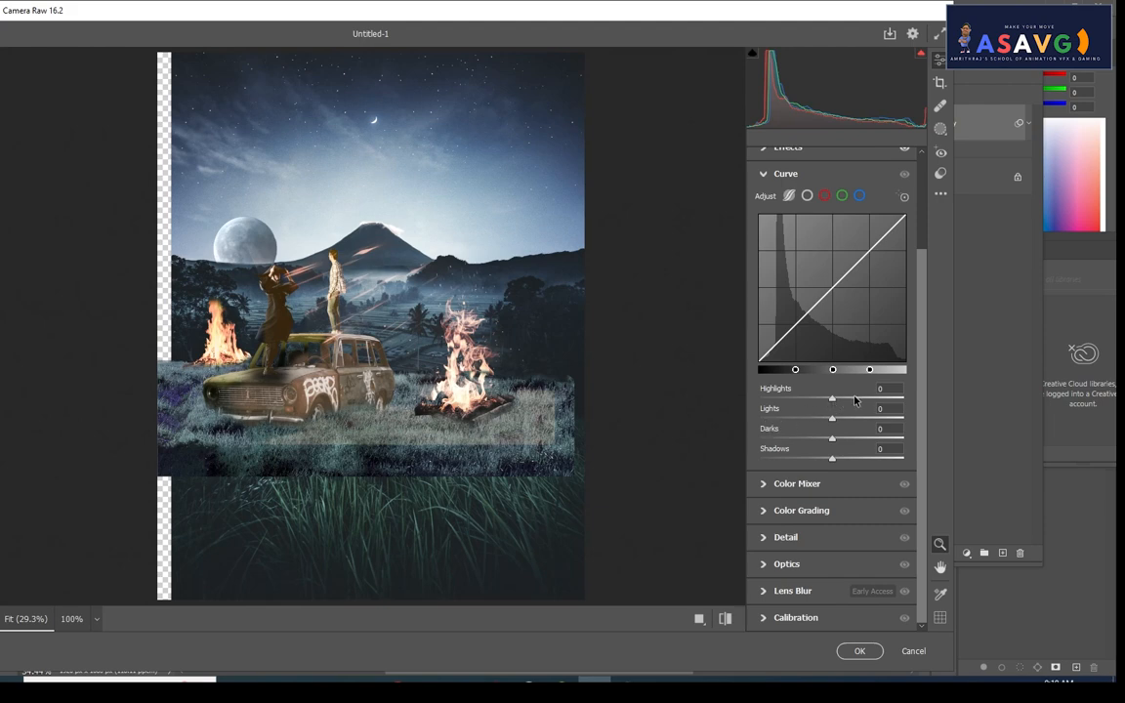
mouse_move(814, 396)
mouse_down()
mouse_move(851, 395)
mouse_move(820, 398)
mouse_up()
In Color Grading, raise the midtone luminance, set shadow luminance to 18 and Blending to 43, and apply the Camera Raw Filter
click(766, 514)
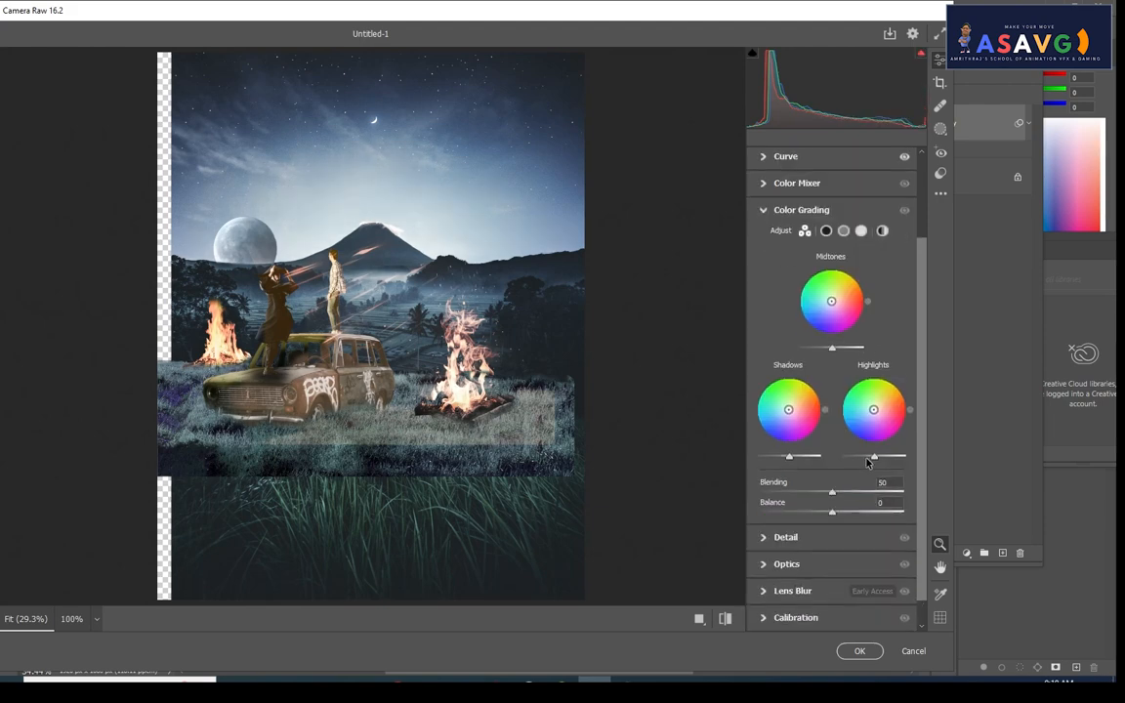
mouse_move(831, 348)
mouse_down()
mouse_move(859, 350)
mouse_move(846, 349)
mouse_up()
drag(790, 456, 822, 496)
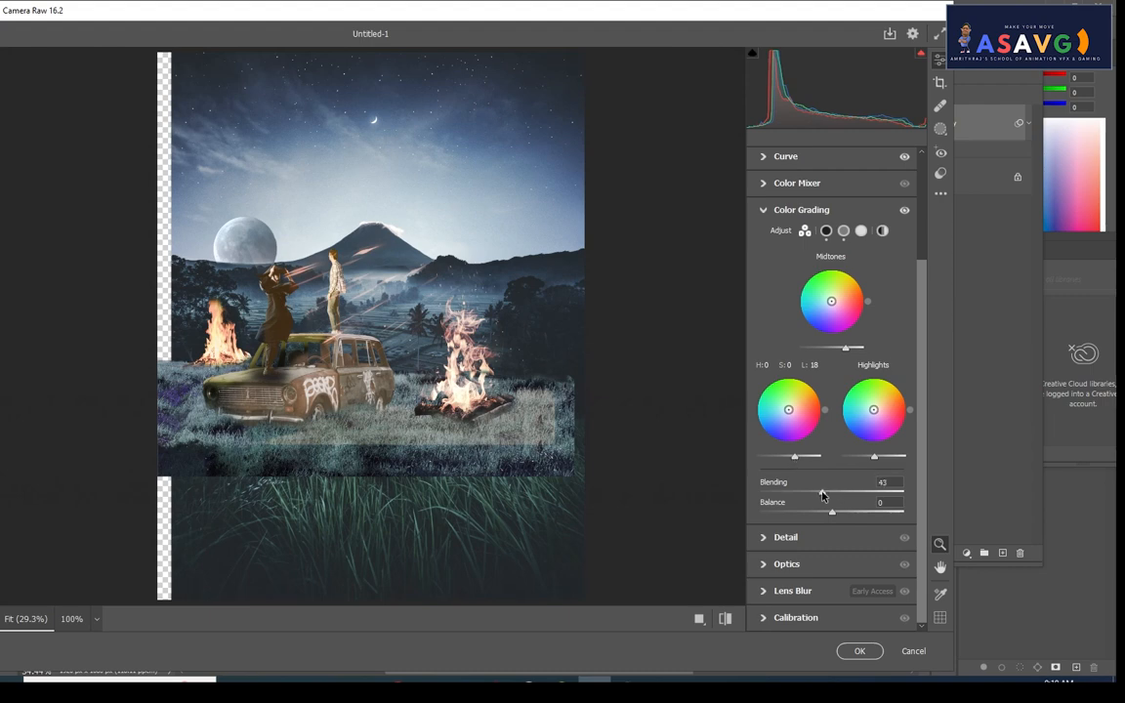
click(859, 650)
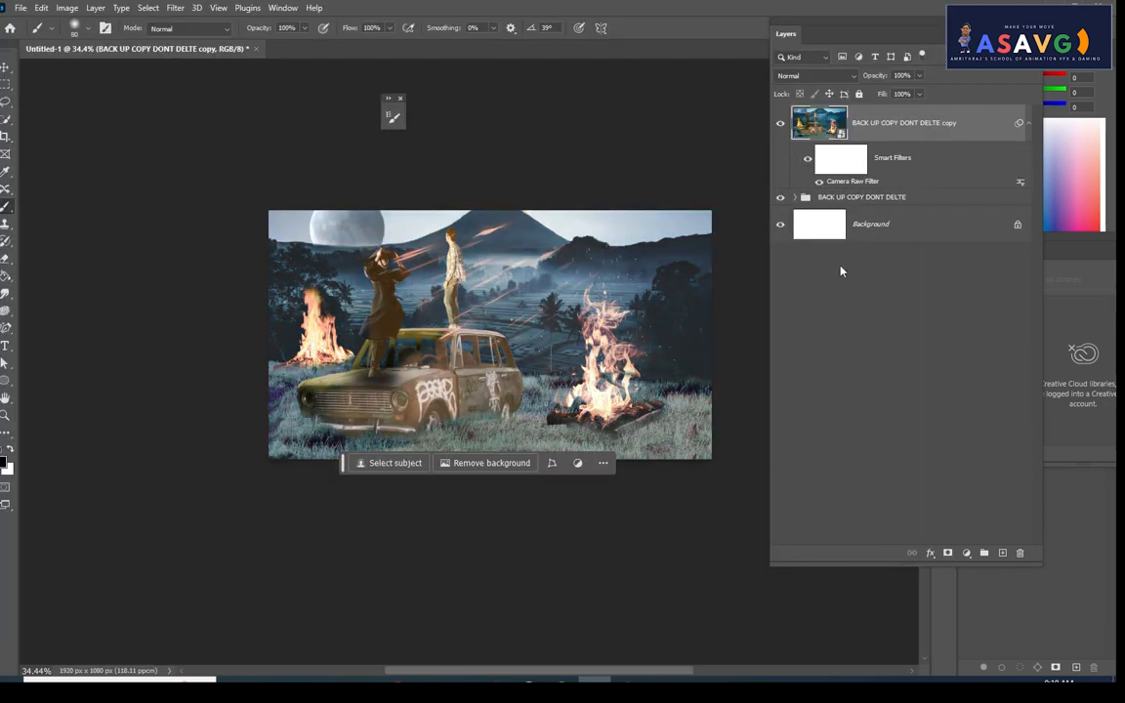
Compare the image with and without the Camera Raw smart filter and leave the filter hidden
click(820, 183)
click(820, 184)
click(820, 184)
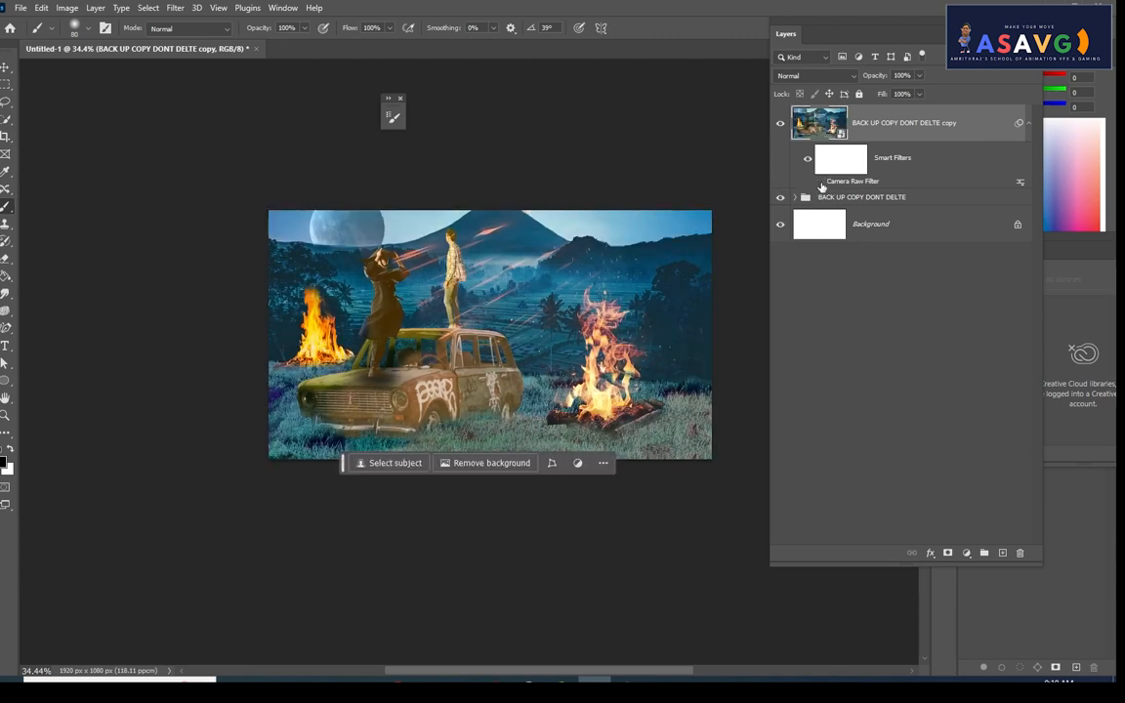
click(821, 185)
click(853, 170)
click(890, 183)
Add a Color Lookup adjustment layer above the smart object with the TensionGreen.3DL LUT
click(965, 554)
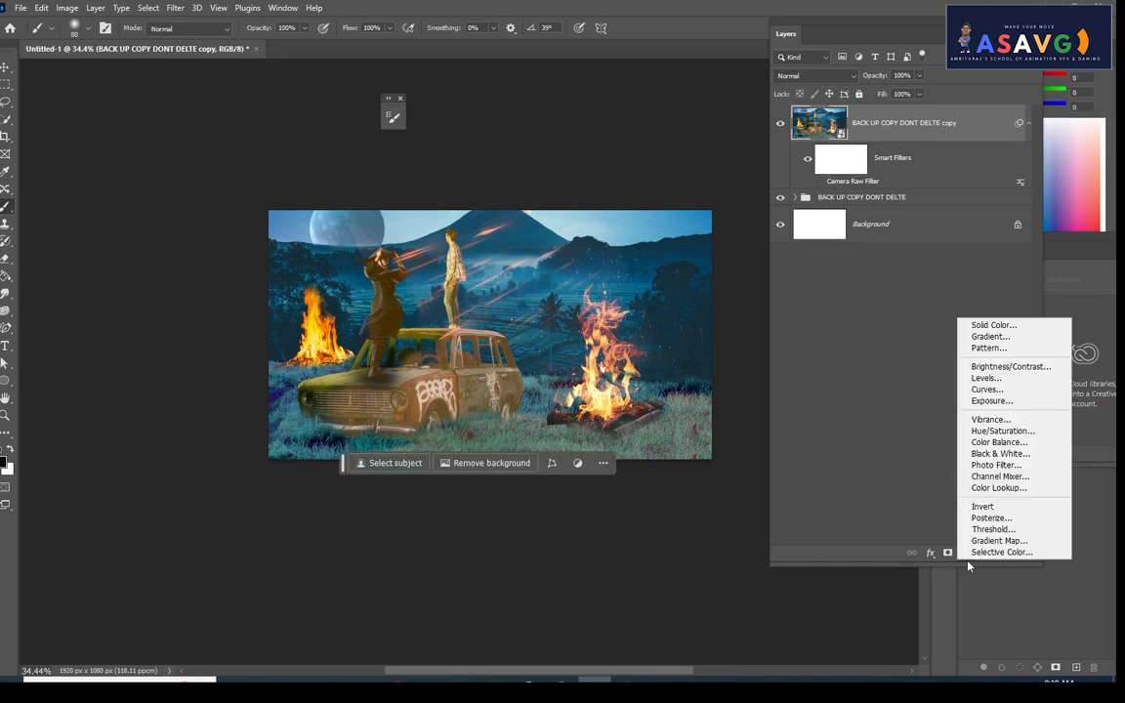
click(996, 488)
click(796, 169)
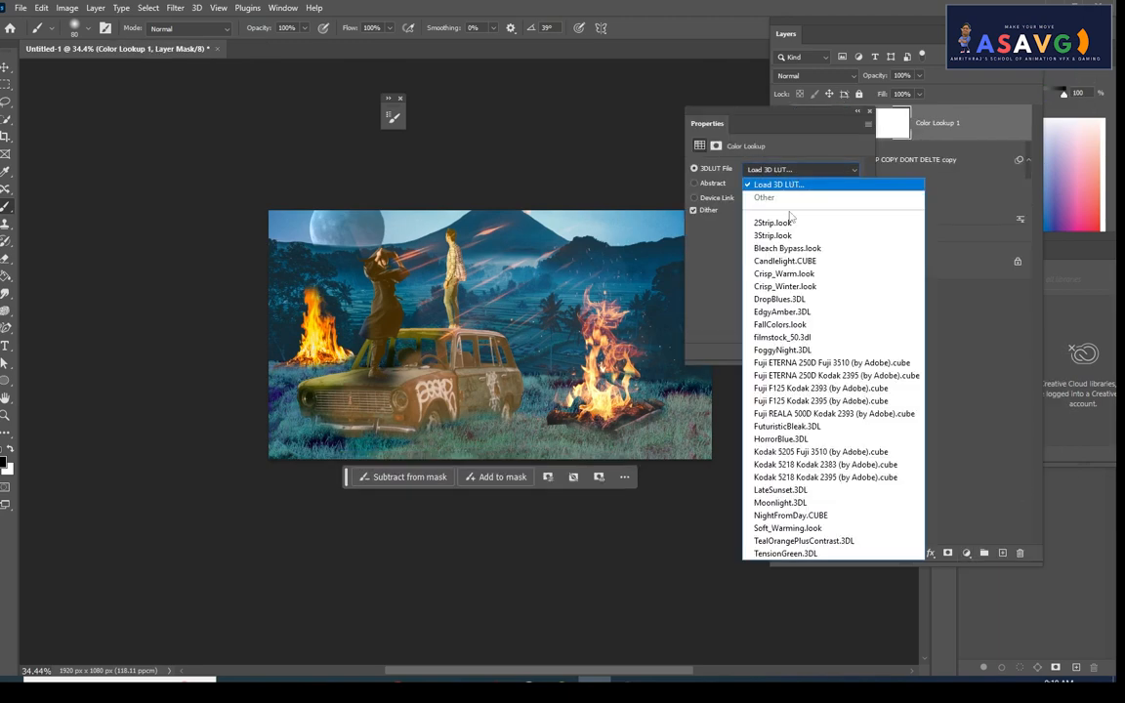
click(793, 553)
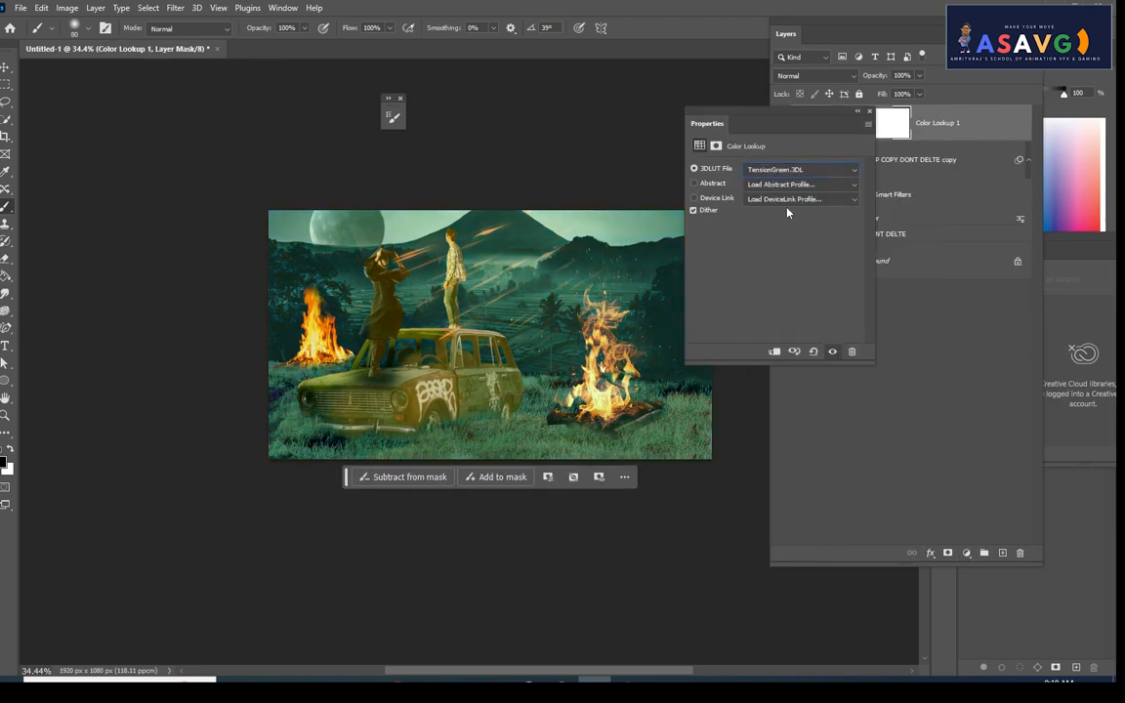
Try other 3D LUTs on the Color Lookup layer, including Crisp_Winter.look and EdgyAmber.3DL
click(780, 174)
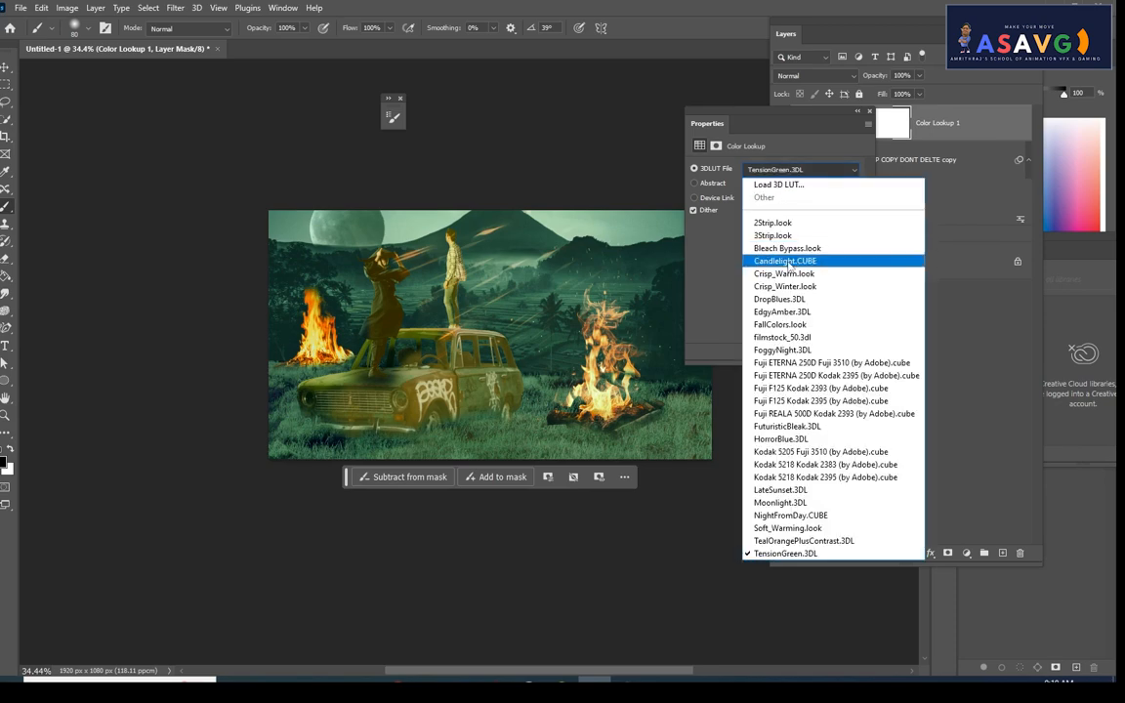
click(796, 254)
click(767, 170)
click(781, 286)
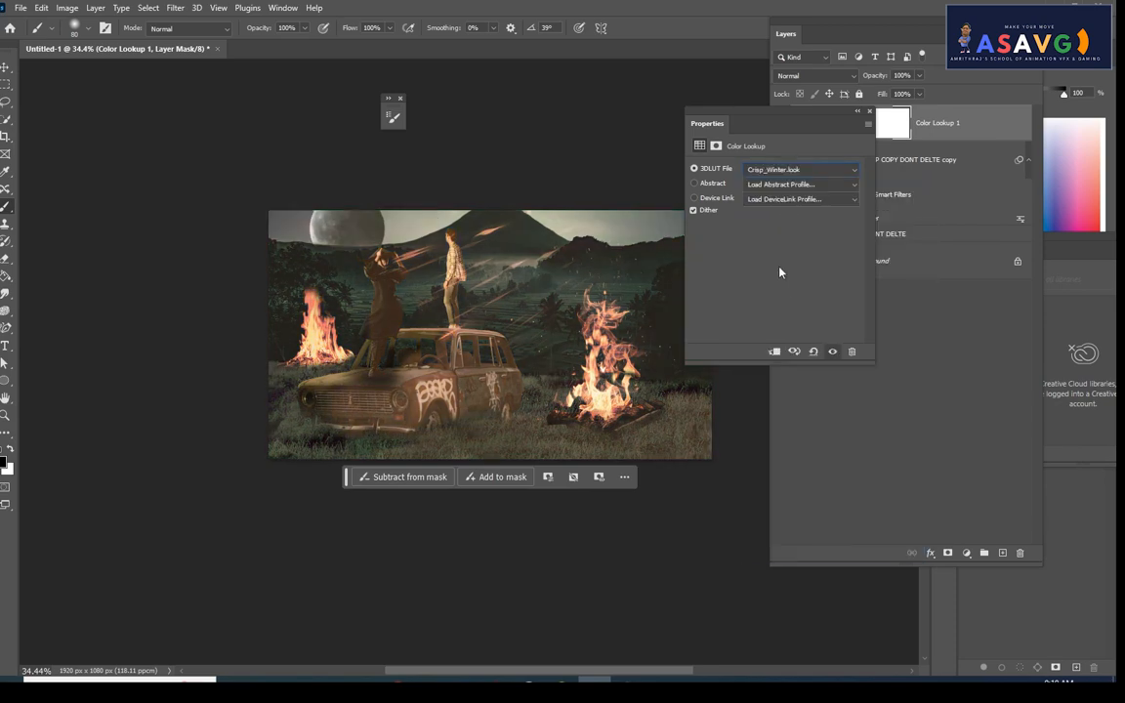
click(786, 170)
click(786, 311)
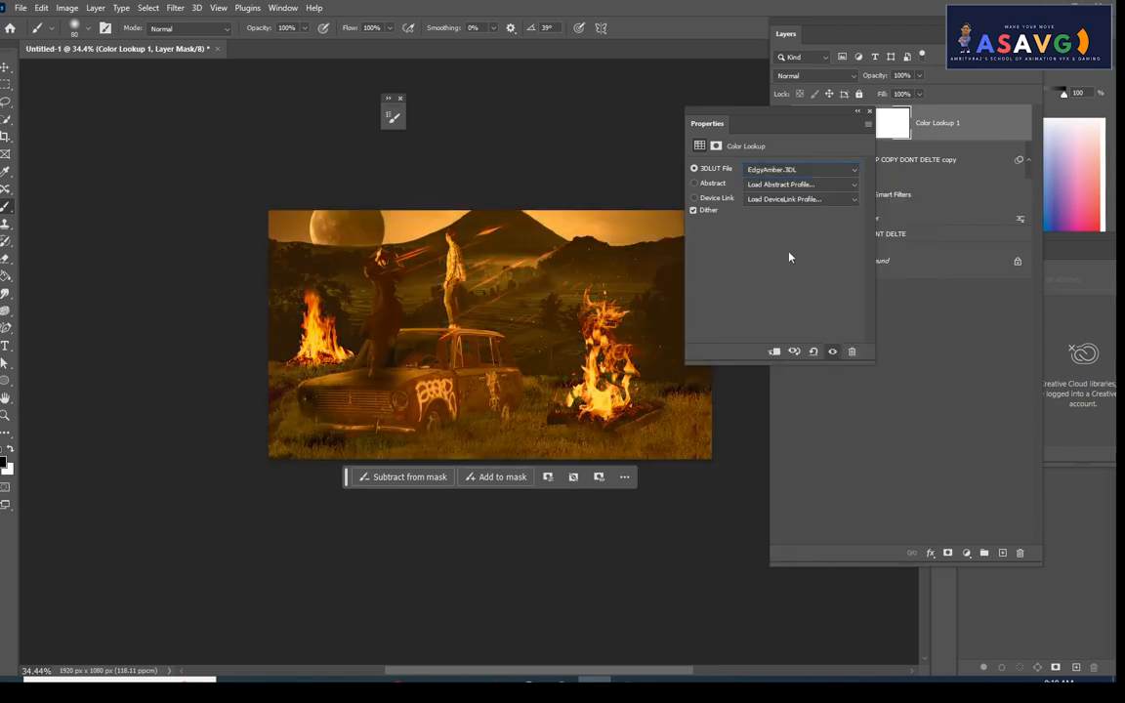
Try the FallColors.look and FoggyNight.3DL LUTs on the Color Lookup layer
click(799, 172)
click(781, 324)
click(799, 171)
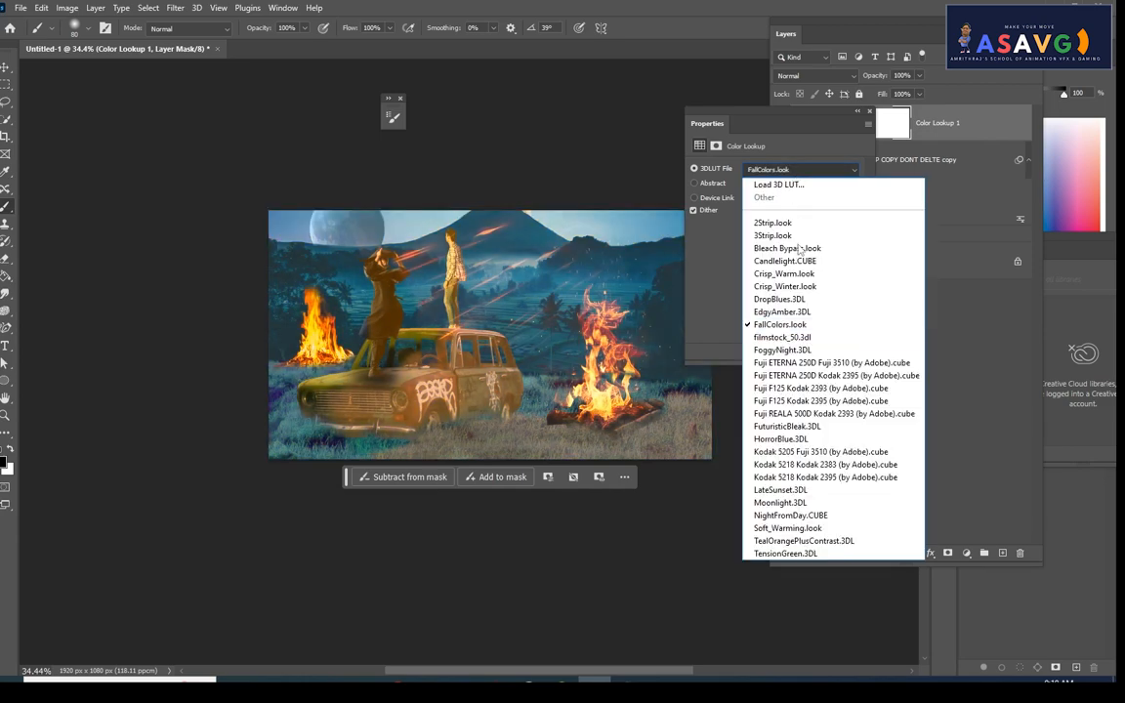
click(781, 349)
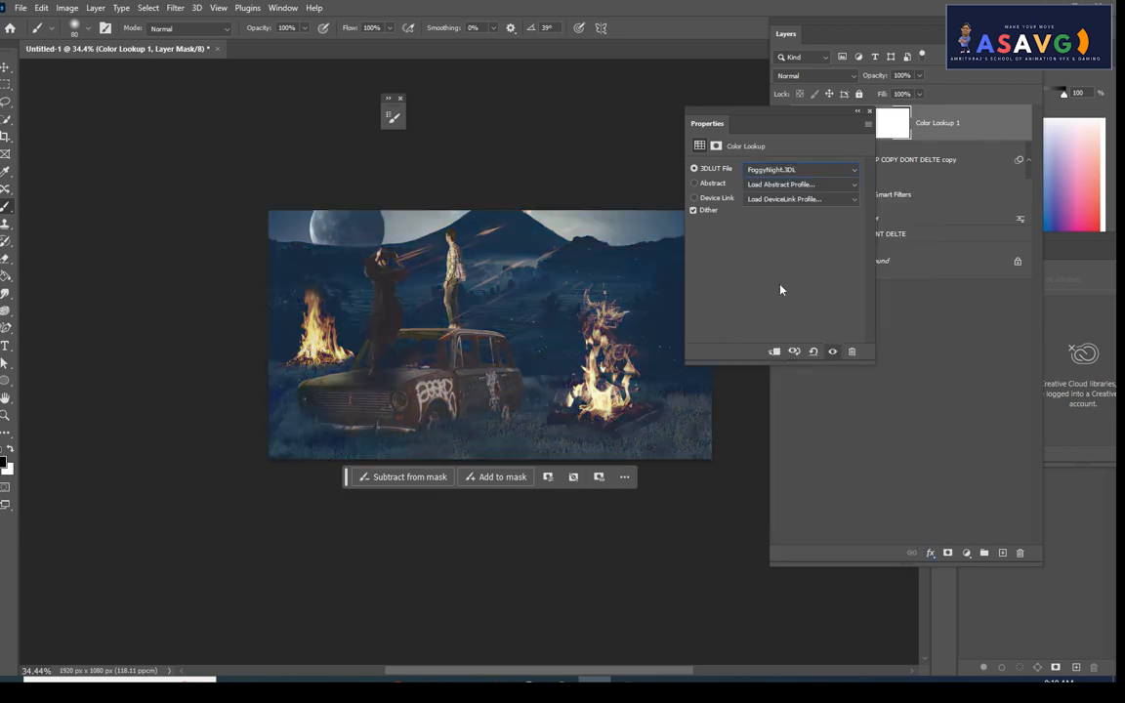
Try the Fuji ETERNA 250D Kodak 2395 LUT and return to the layer stack with Color Lookup 1 selected
click(787, 171)
click(791, 375)
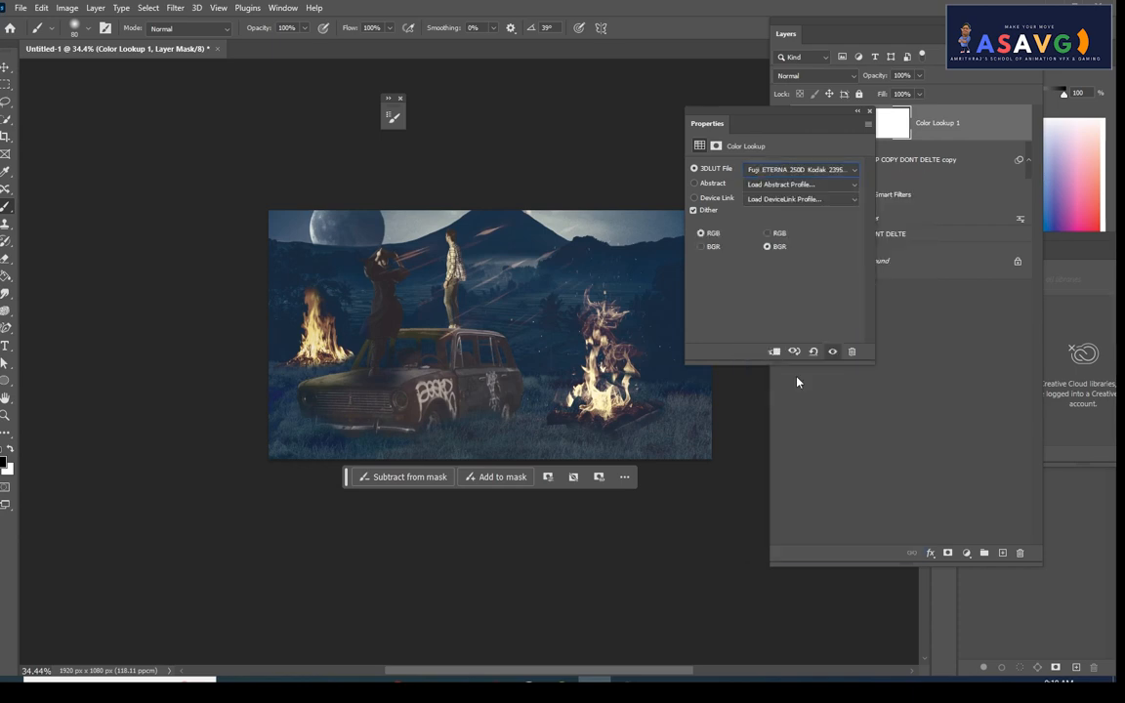
click(778, 173)
click(852, 210)
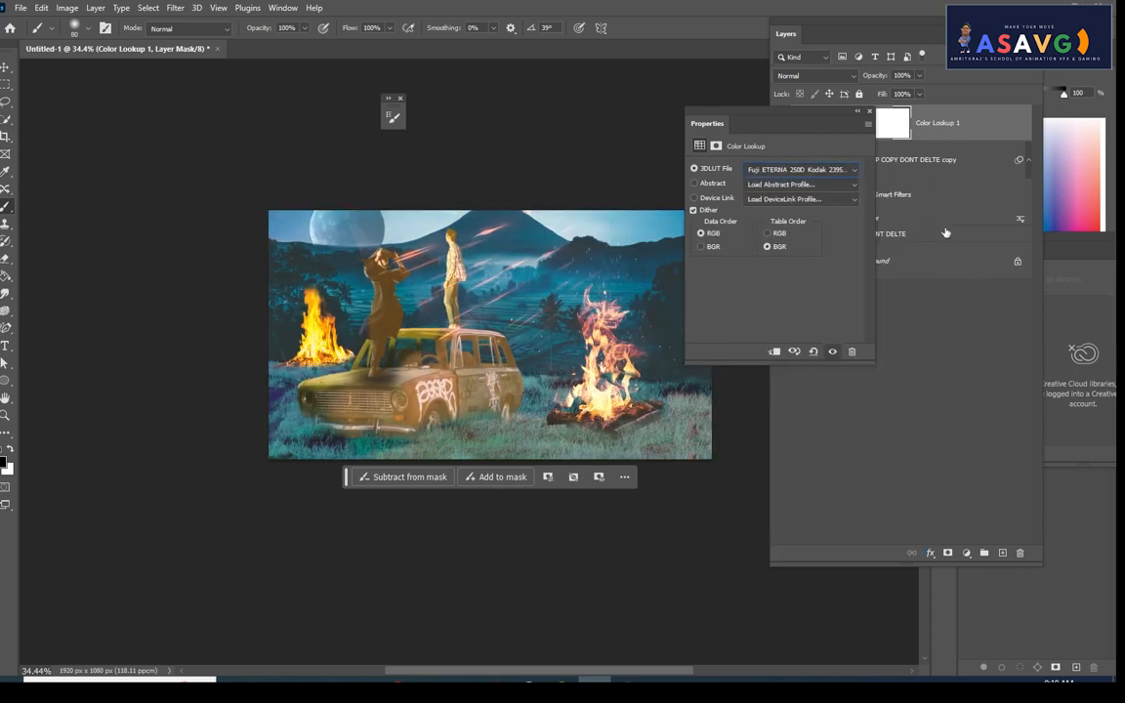
click(808, 155)
click(959, 125)
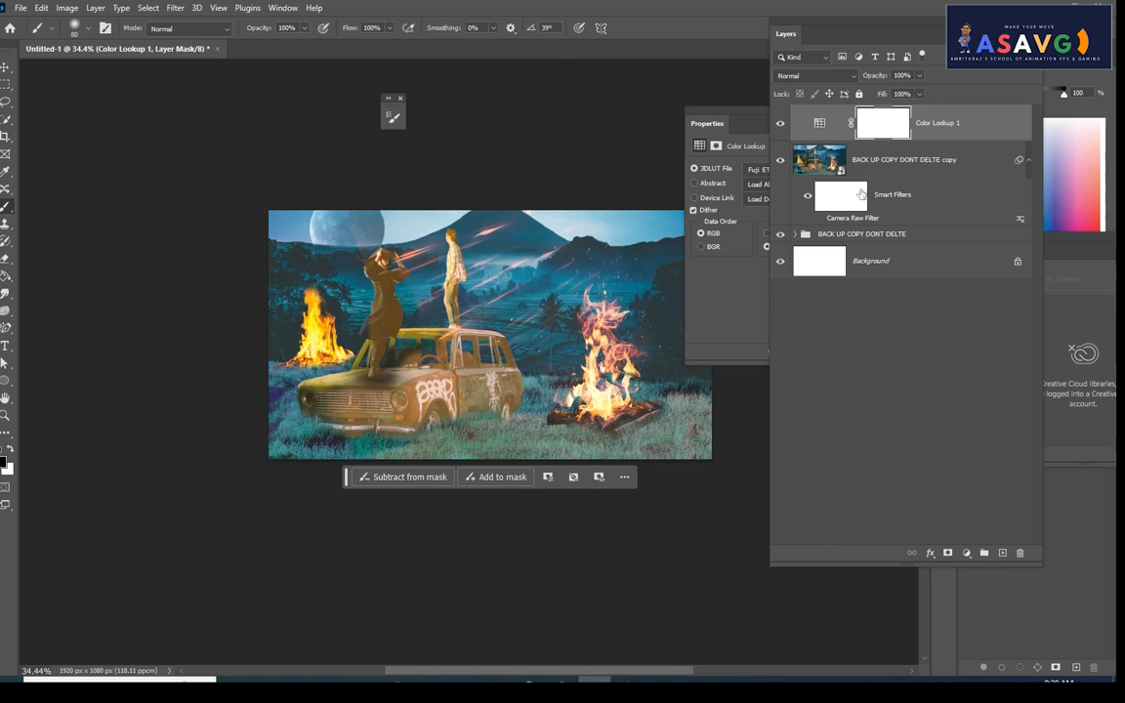
Reopen the Color Lookup 1 settings and try the FallColors.look and Fuji F125 Kodak 2395 LUTs
click(819, 135)
click(748, 127)
click(799, 170)
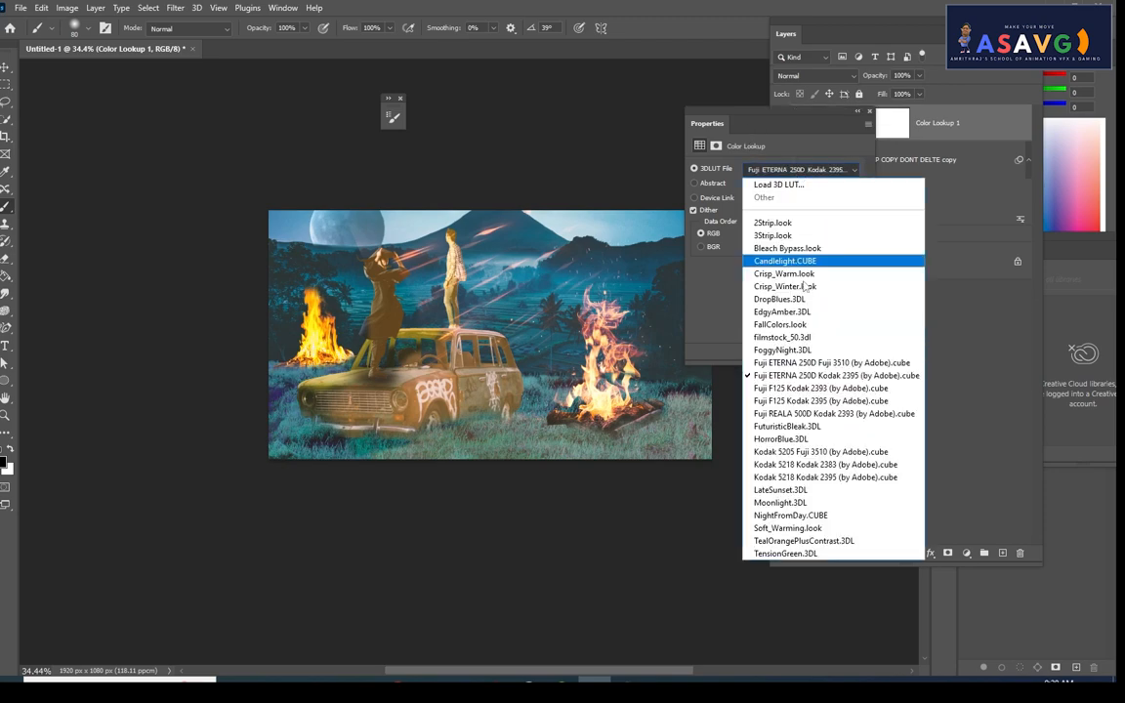
click(799, 324)
click(801, 171)
click(782, 401)
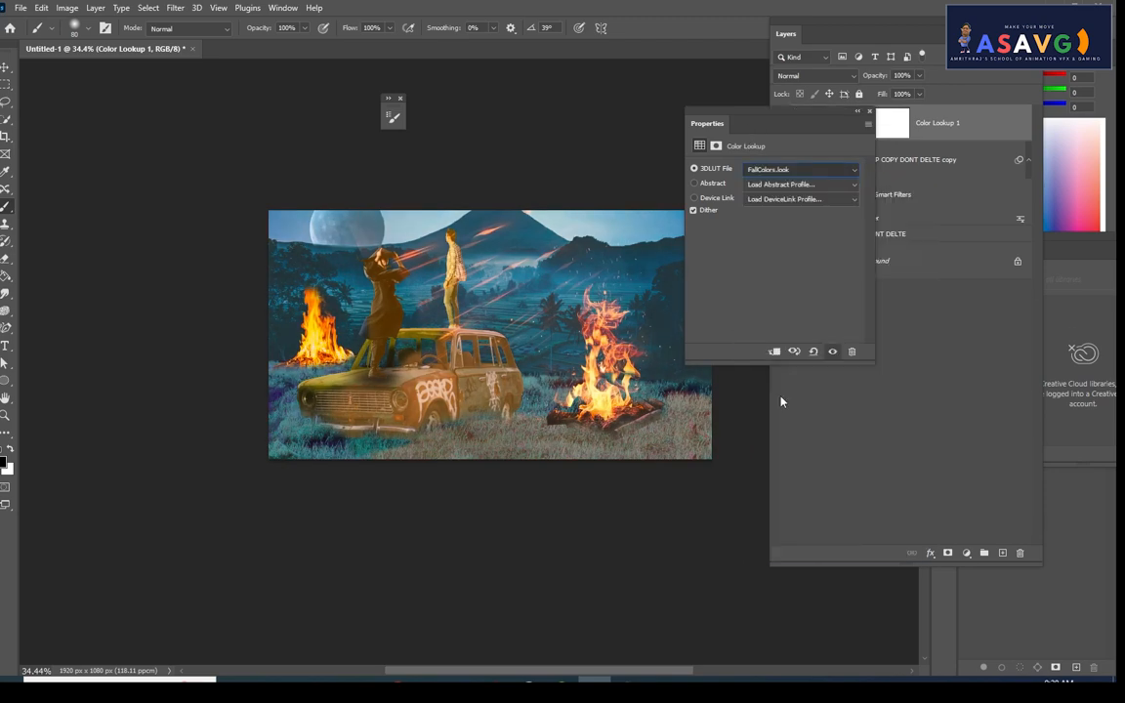
Try the Fuji REALA 500D Kodak 2393 LUT on the Color Lookup layer and close its settings
click(765, 183)
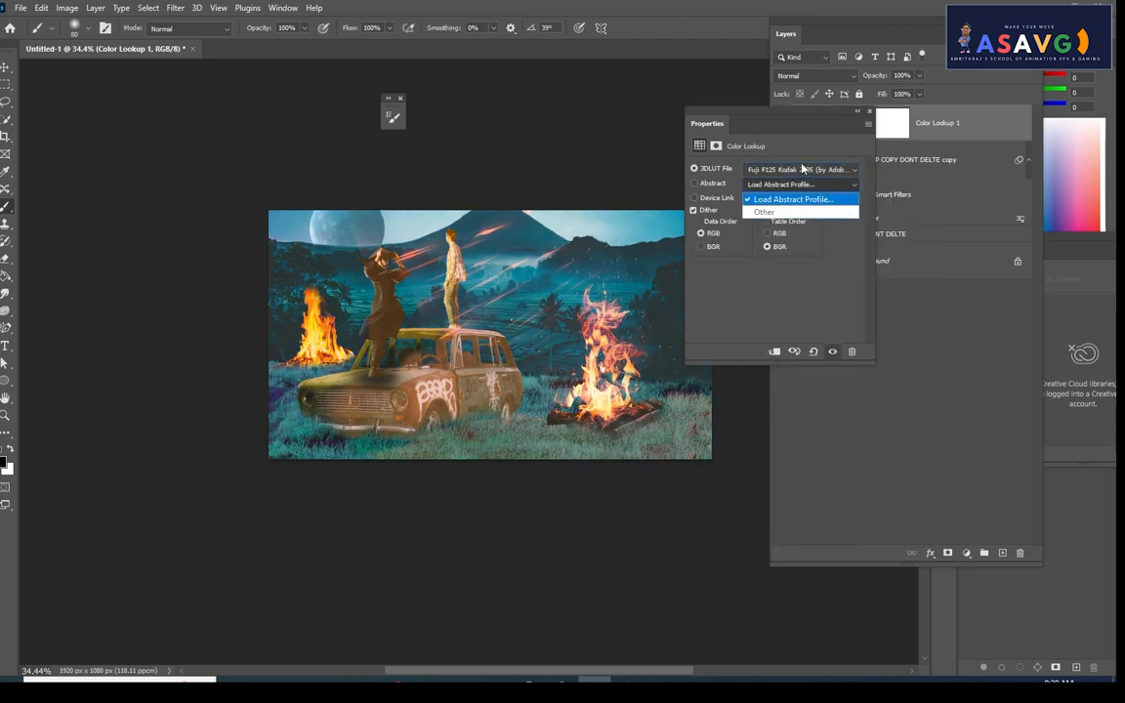
click(804, 169)
click(805, 171)
click(778, 413)
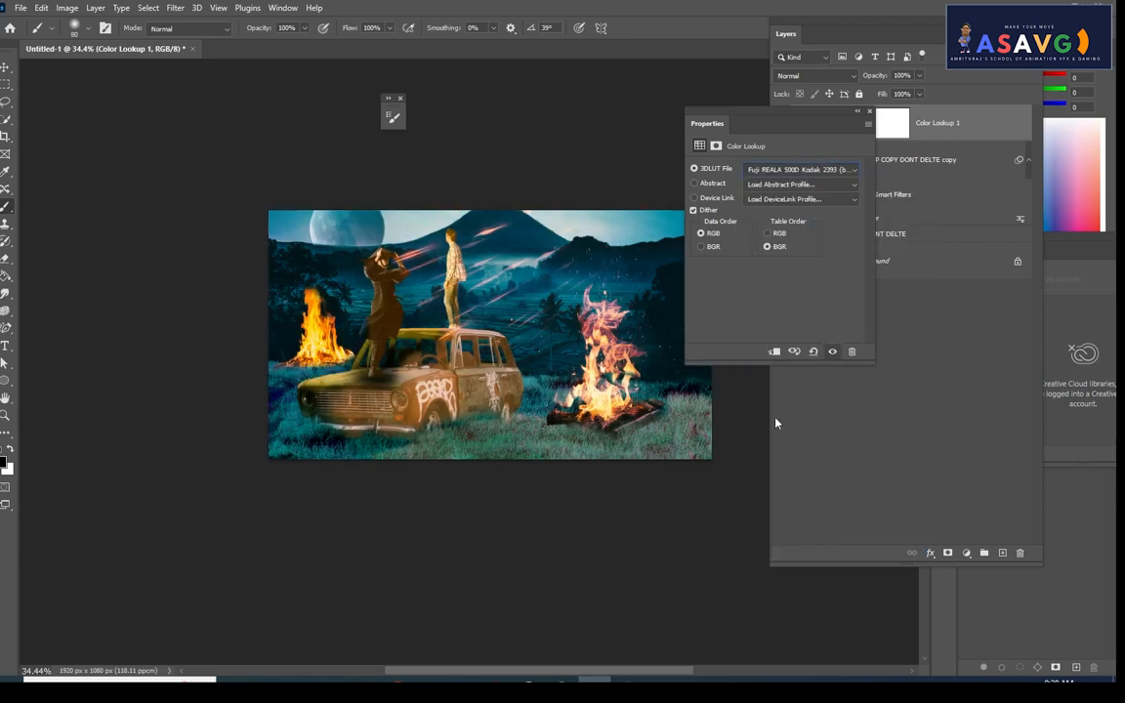
click(781, 168)
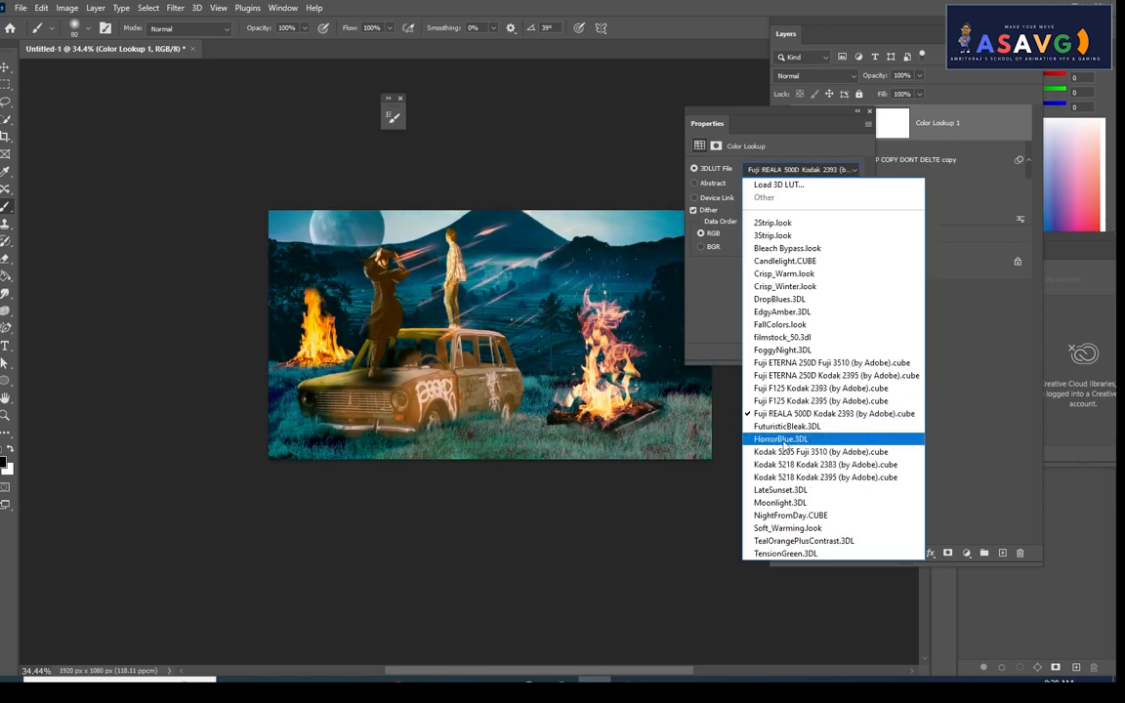
click(854, 173)
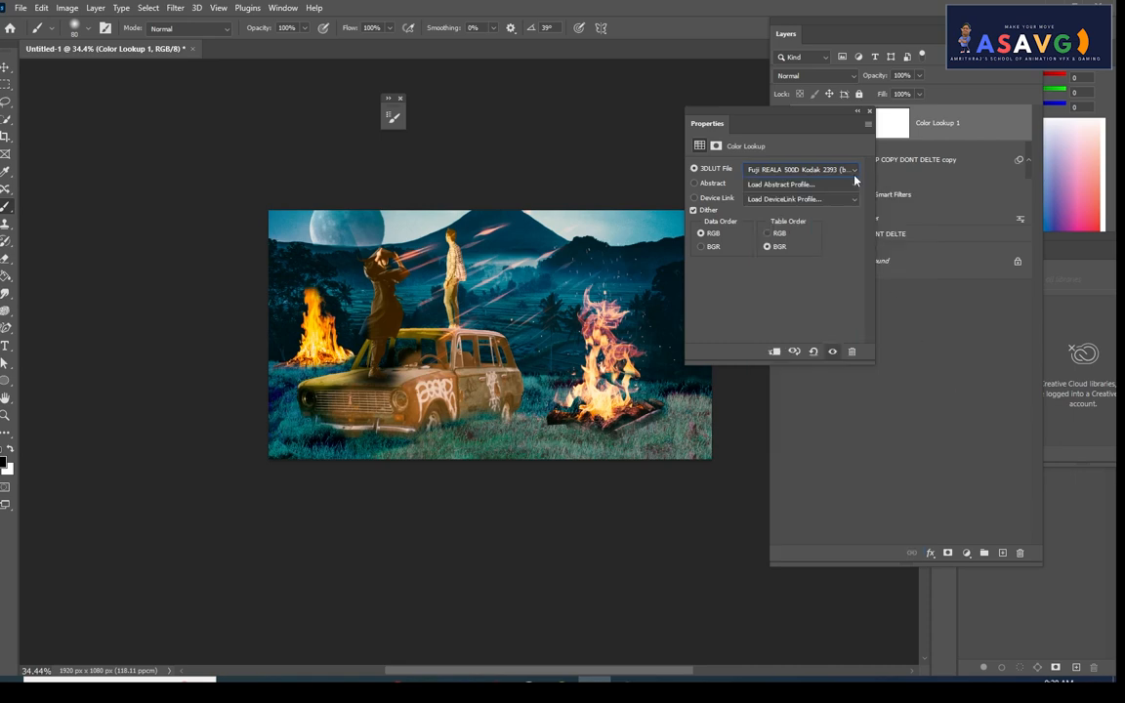
click(871, 113)
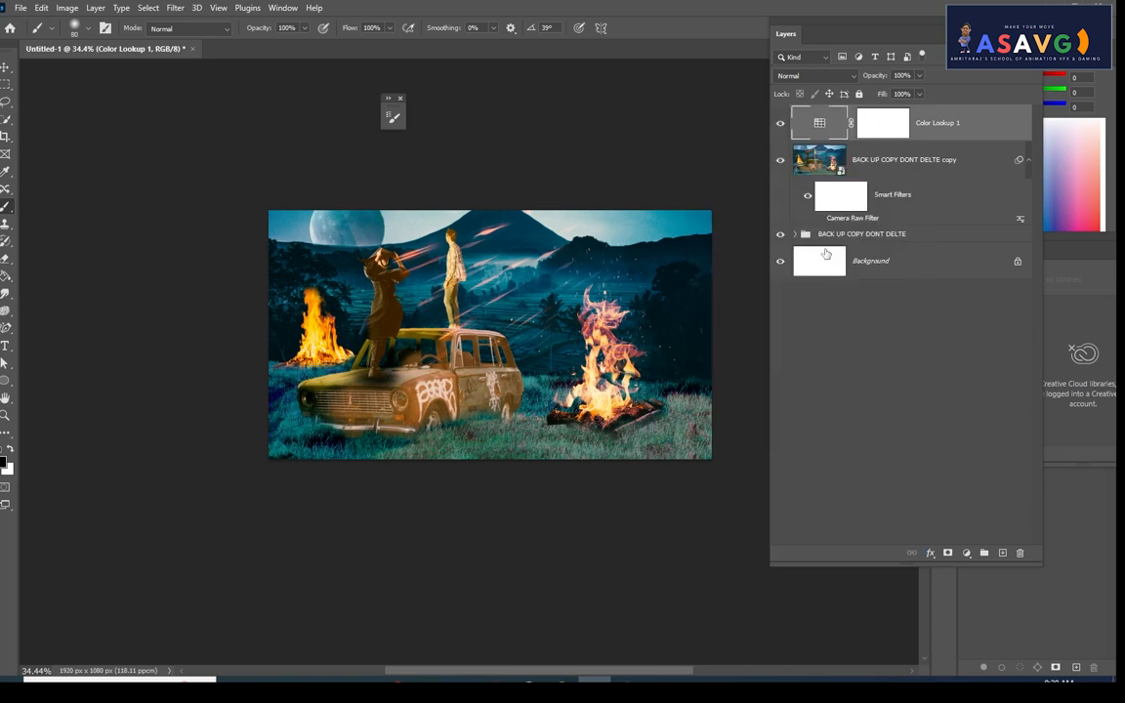
Expand the BACK UP COPY DONT DELTE group to review its layers and select the smart object copy above it
click(797, 235)
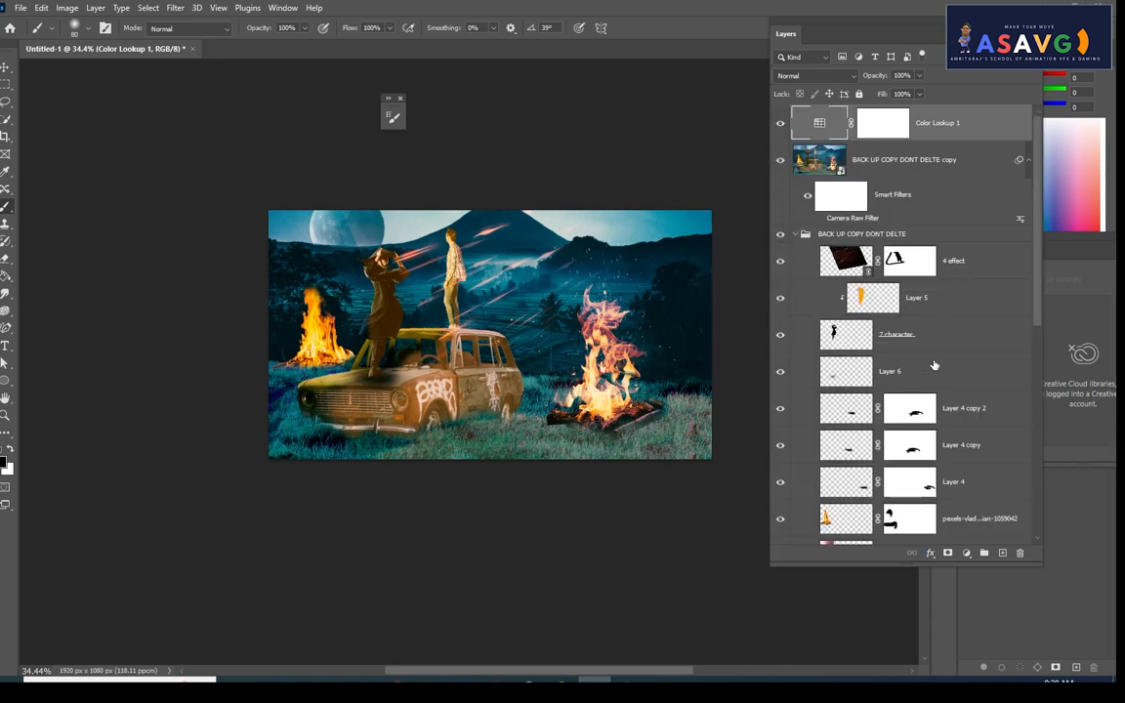
click(846, 344)
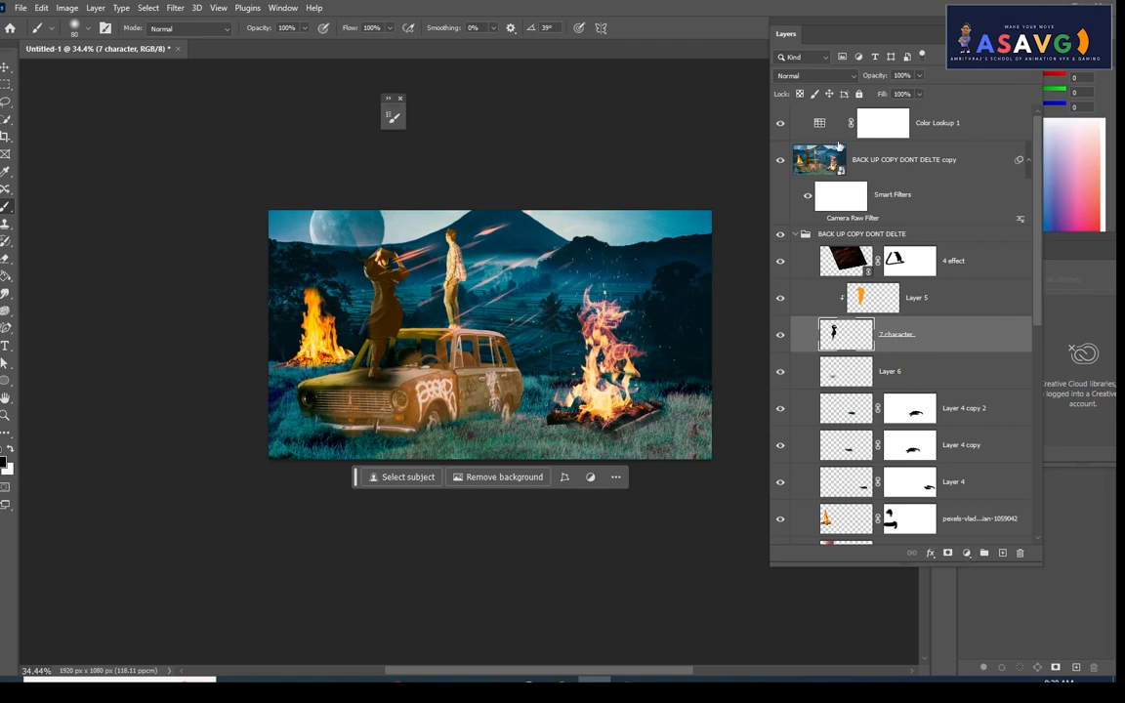
click(871, 164)
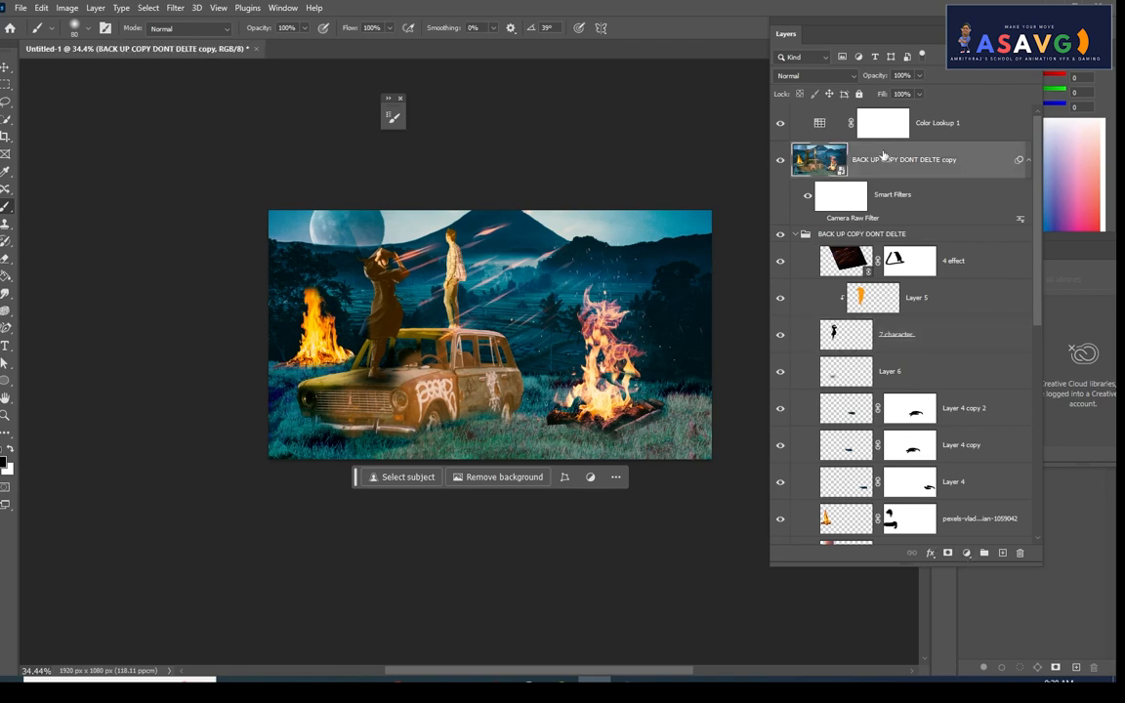
Set the Color Lookup 1 LUT to FoggyNight.3DL and close its settings
double_click(819, 123)
click(793, 170)
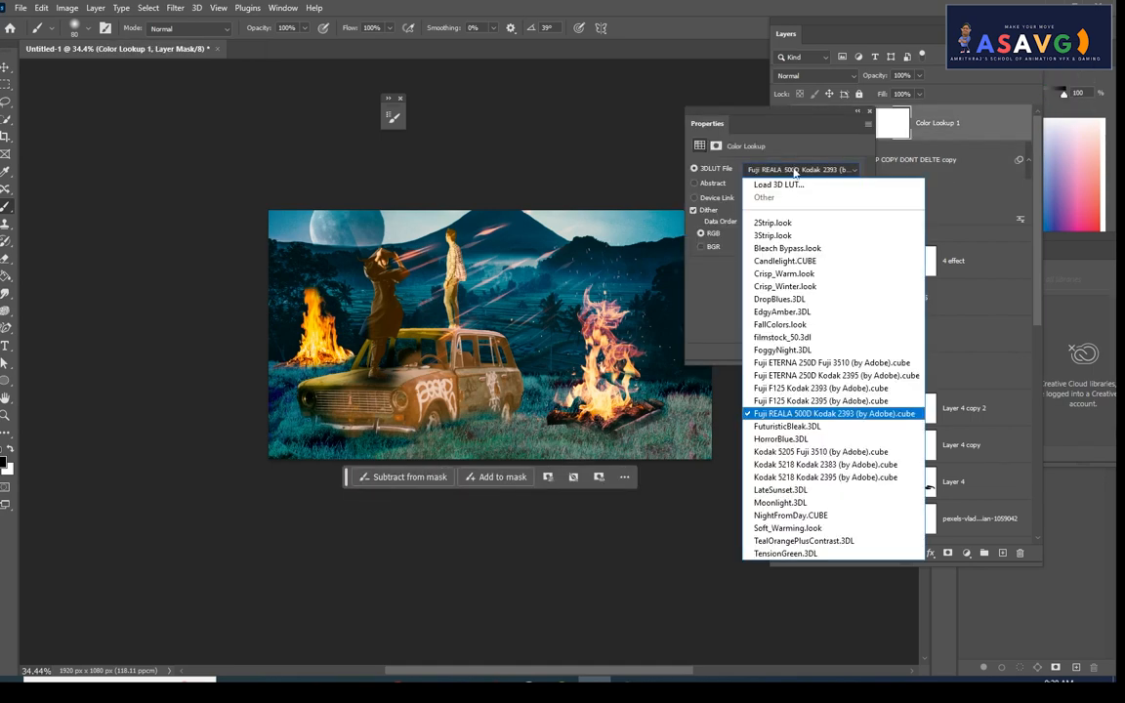
click(785, 327)
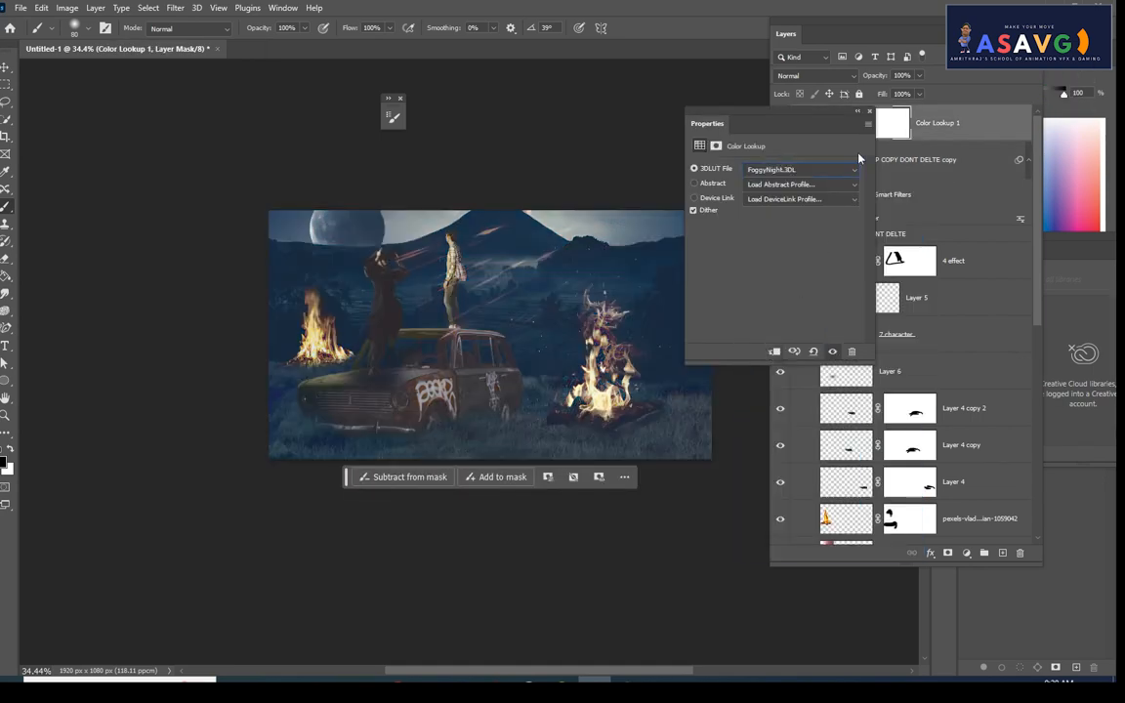
click(869, 111)
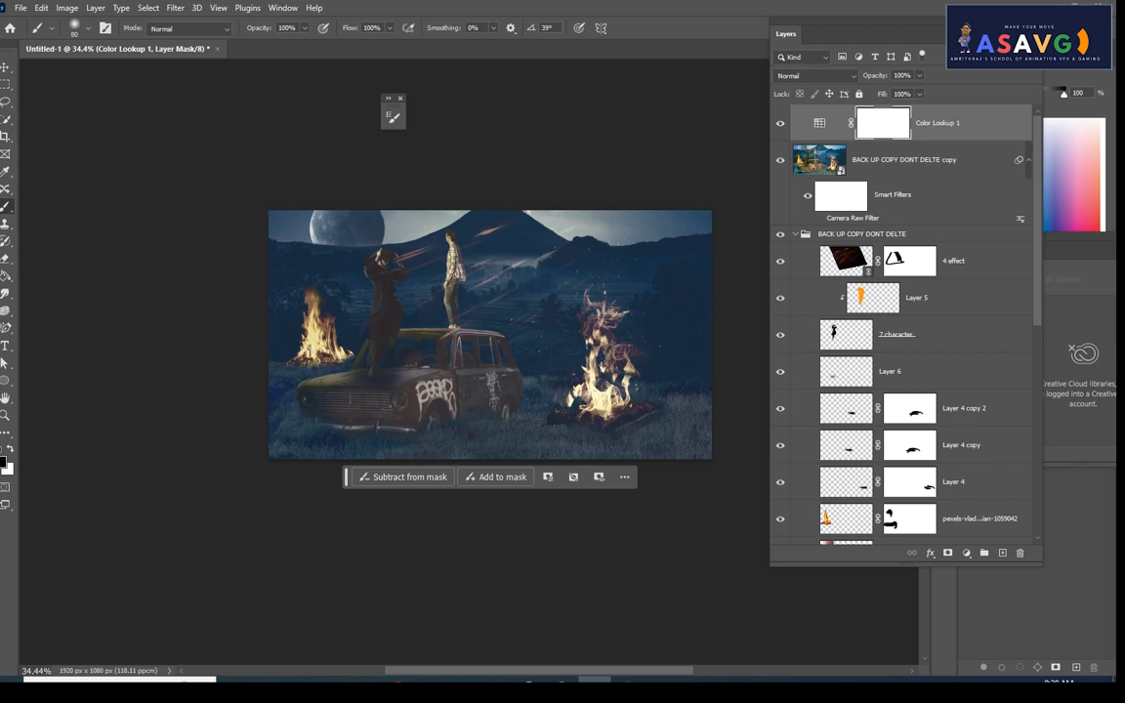
Move the Layers panel off the canvas and inspect the enlarged composite in full screen mode
drag(834, 39, 906, 55)
scroll(585, 309, up, 2)
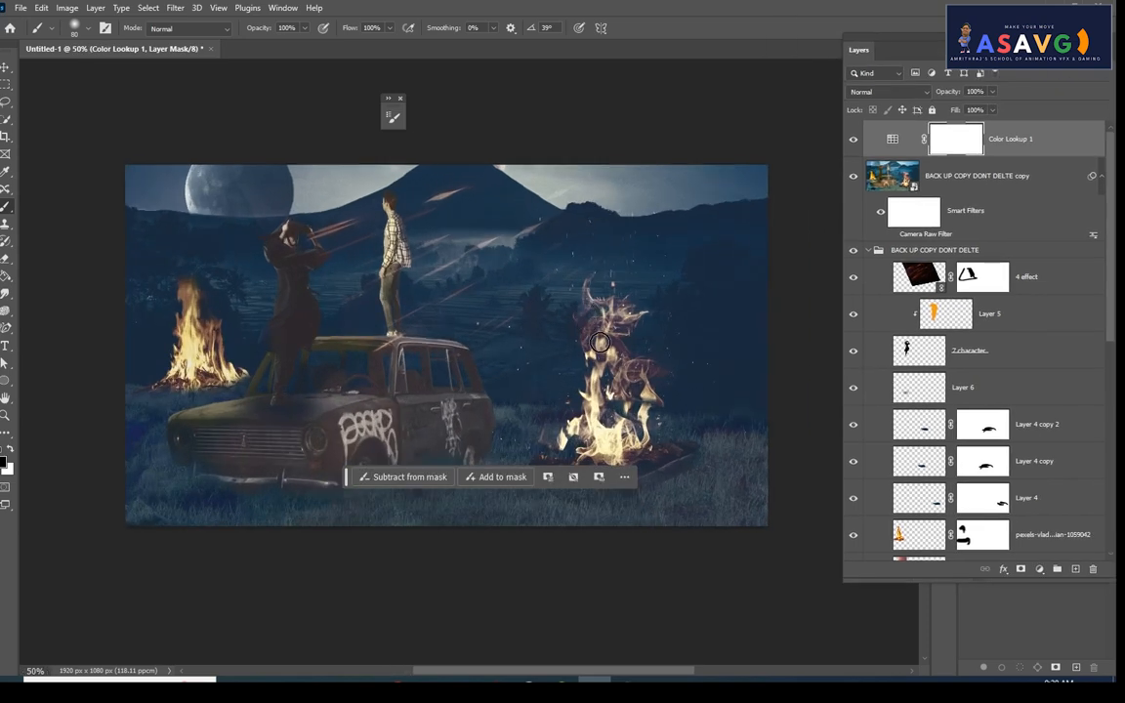
key(f)
key(f)
scroll(603, 352, up, 2)
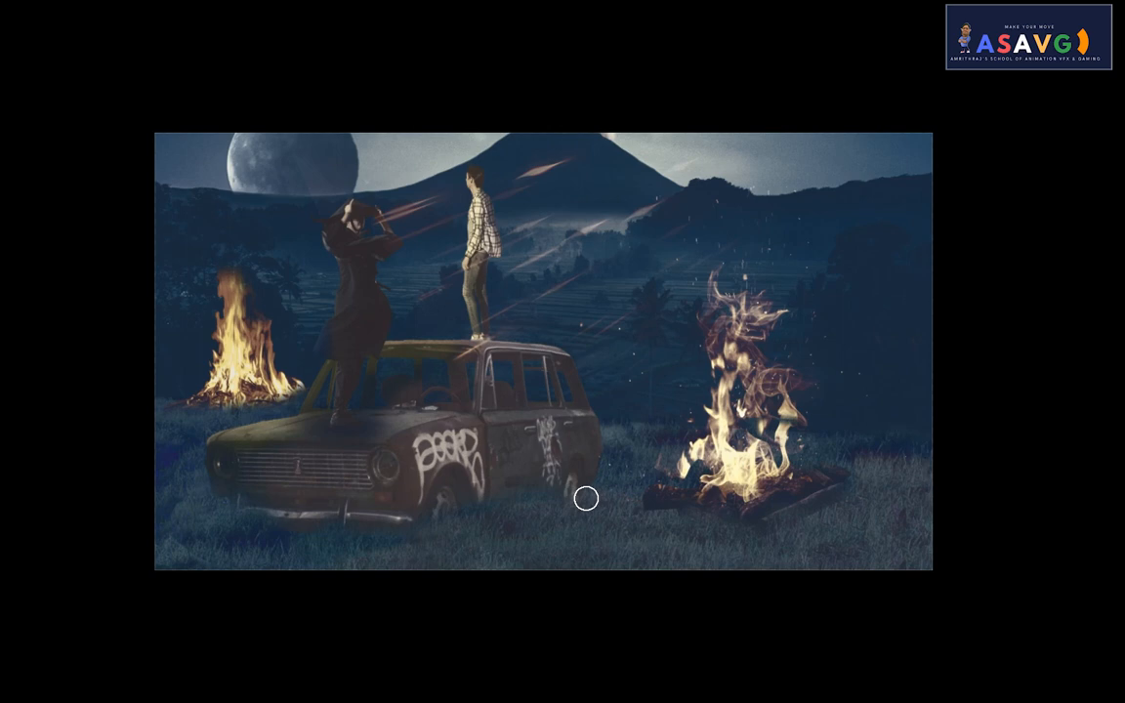
key(f)
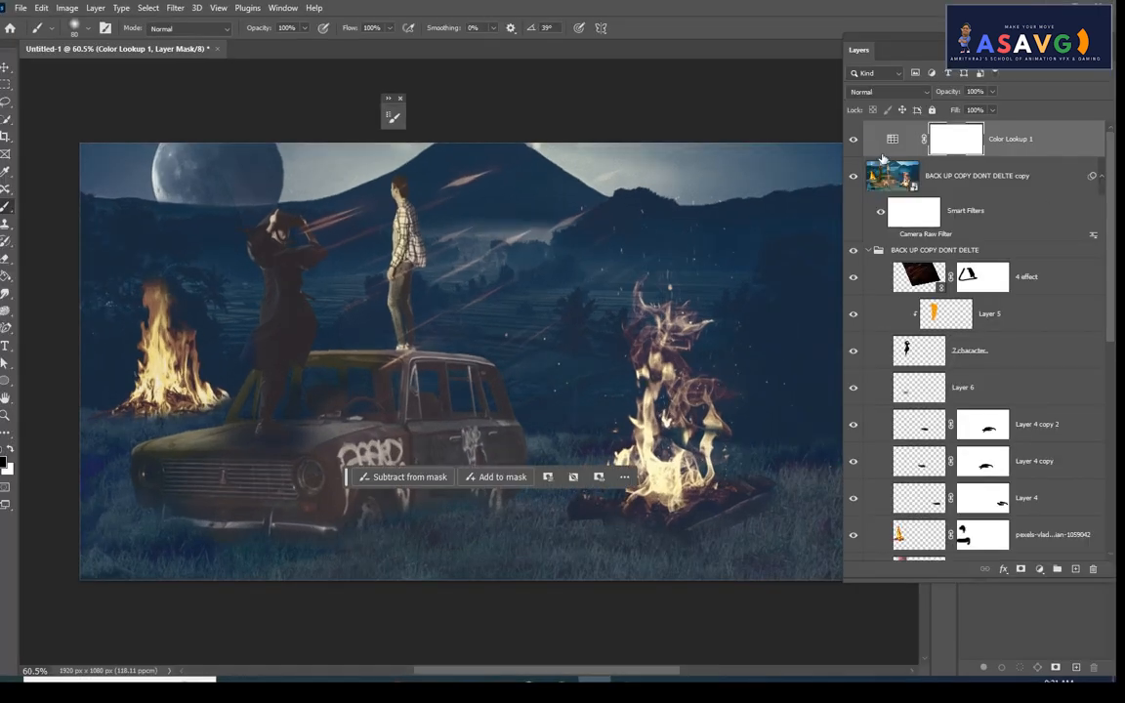
Try the HorrorBlue, Kodak 5205 Fuji 3510, Kodak 5218 Kodak 2383 and Moonlight LUTs on the Color Lookup 1 layer
double_click(891, 139)
click(796, 170)
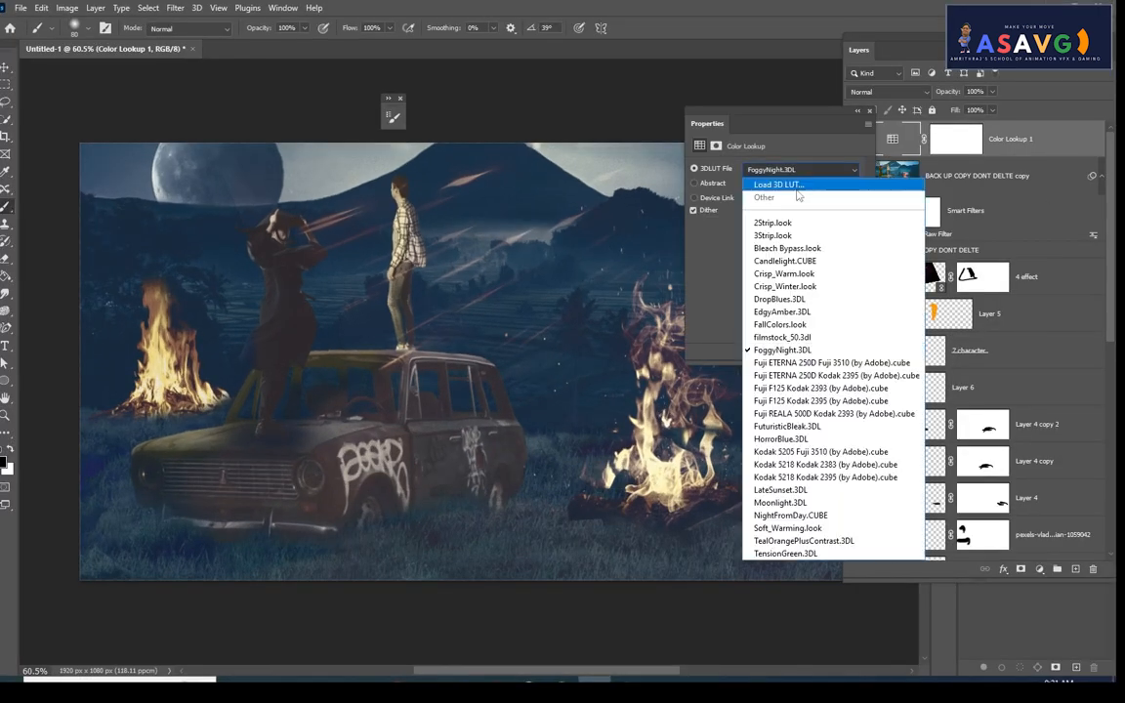
click(799, 440)
click(789, 172)
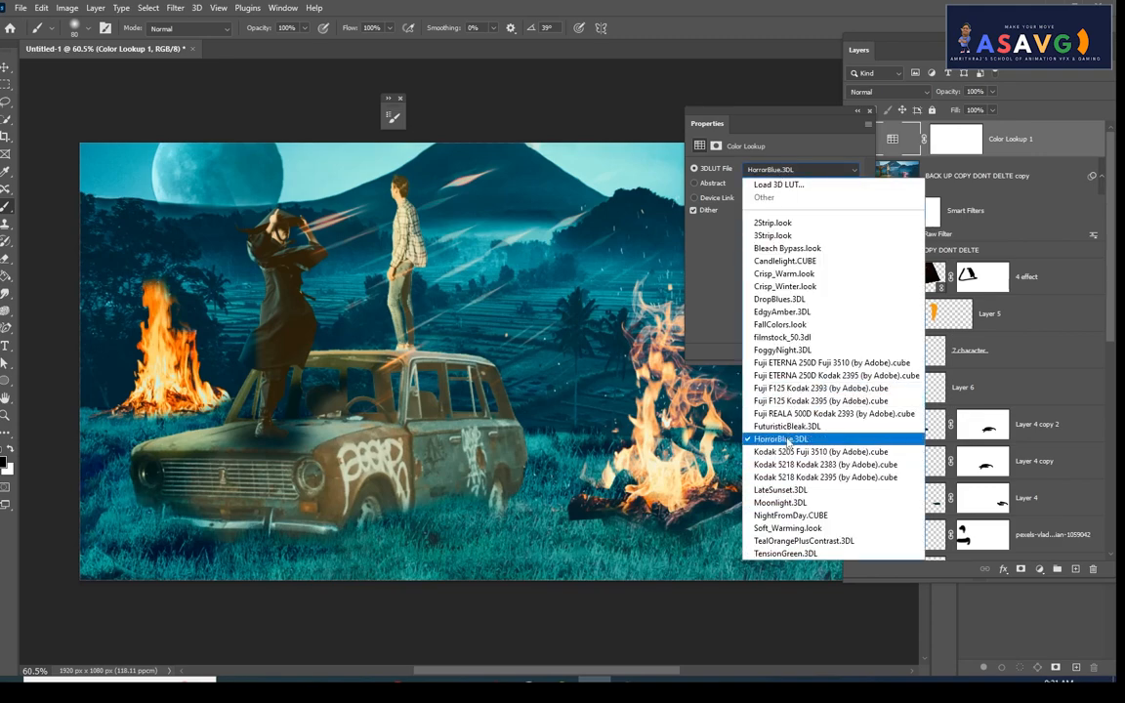
click(786, 451)
click(795, 170)
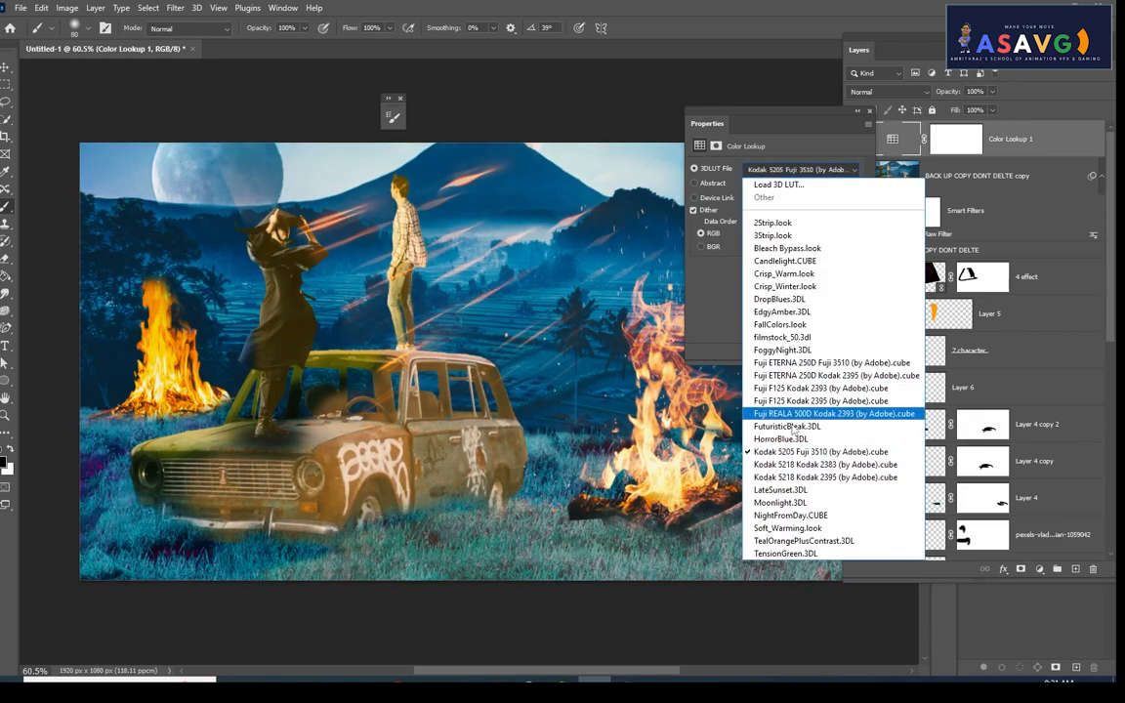
click(793, 465)
click(795, 170)
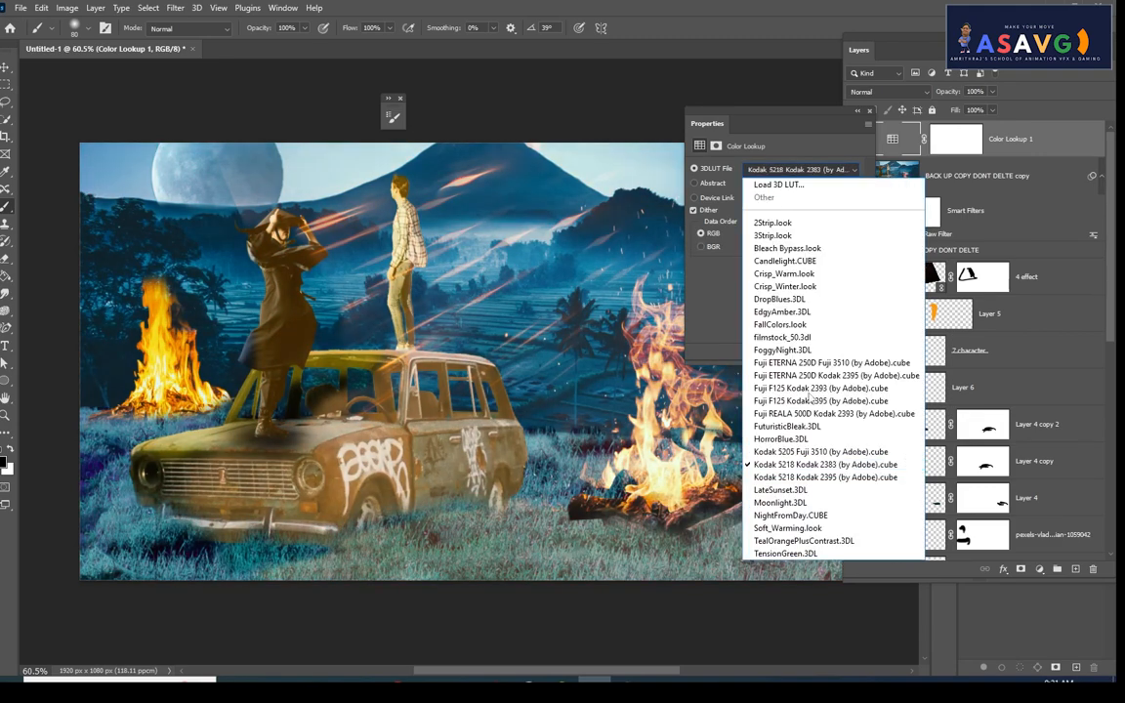
click(780, 501)
Try the Candlelight.CUBE and Crisp_Warm.look LUTs on the Color Lookup 1 layer
click(795, 170)
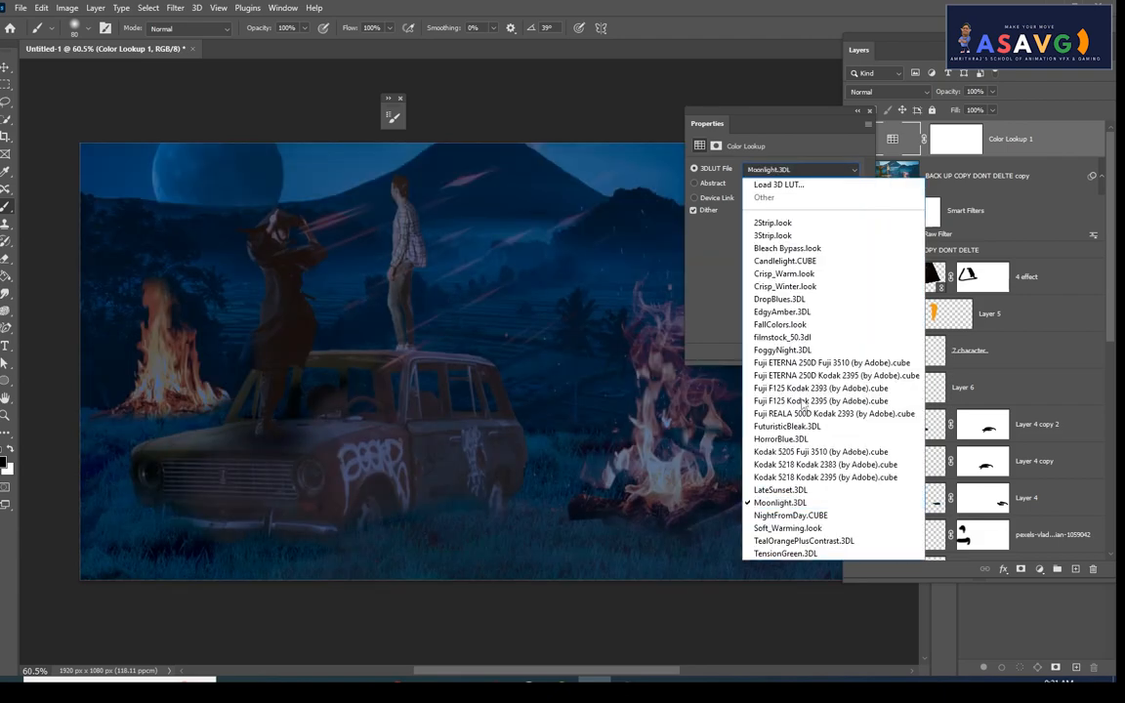
click(790, 514)
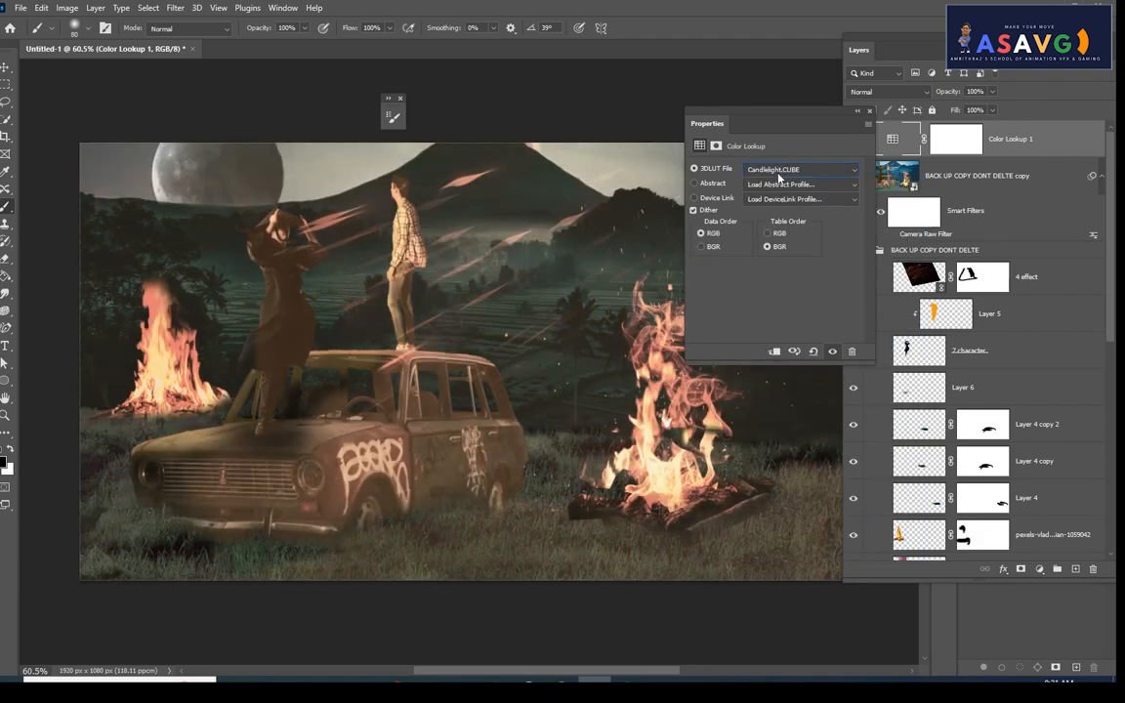
click(796, 170)
click(785, 259)
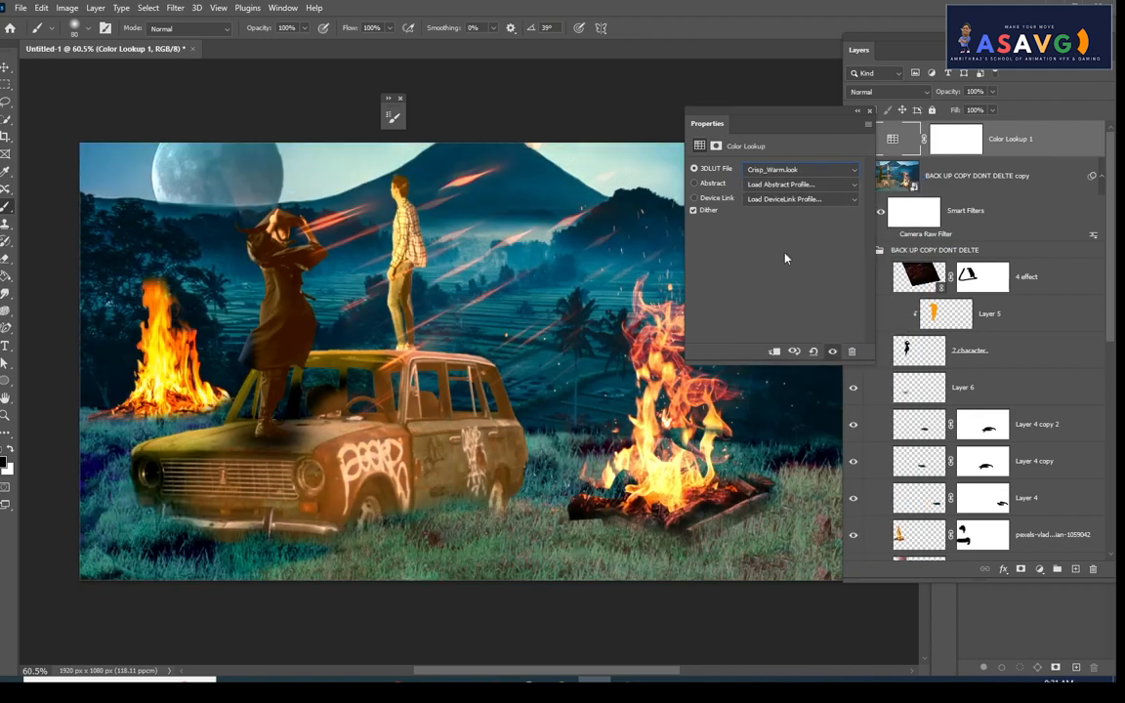
click(796, 170)
click(781, 244)
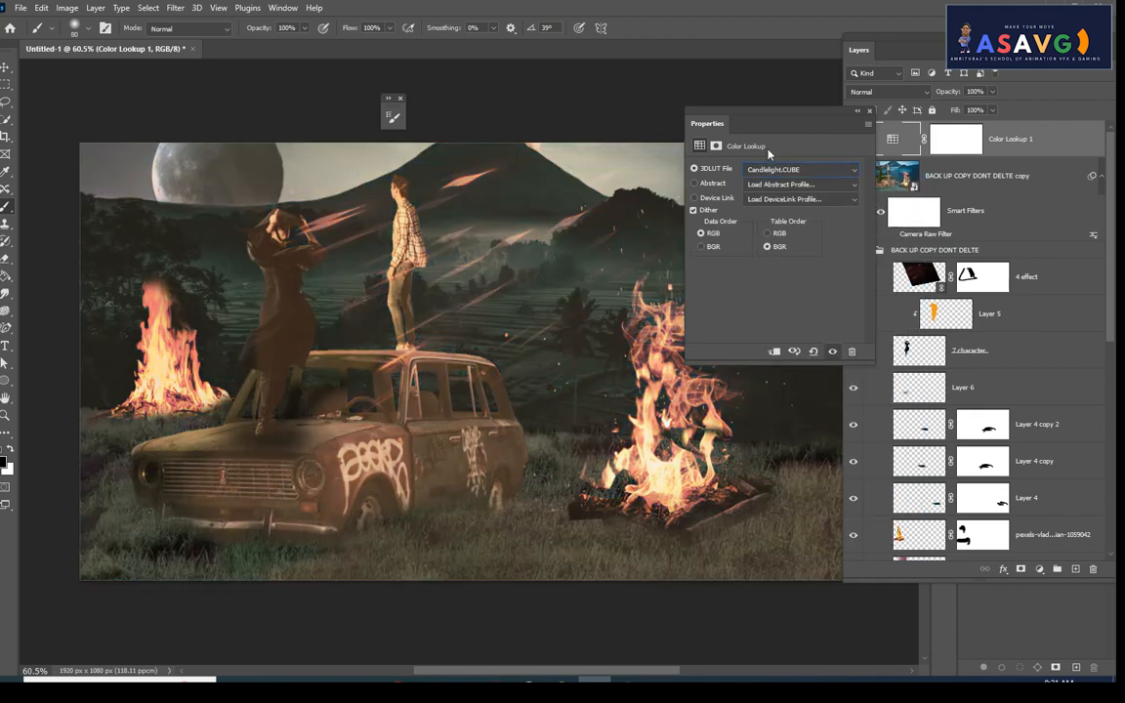
Try the 3Strip, DropBlues, FallColors and filmstock_50 LUTs on the Color Lookup 1 layer
click(795, 170)
click(772, 235)
click(795, 170)
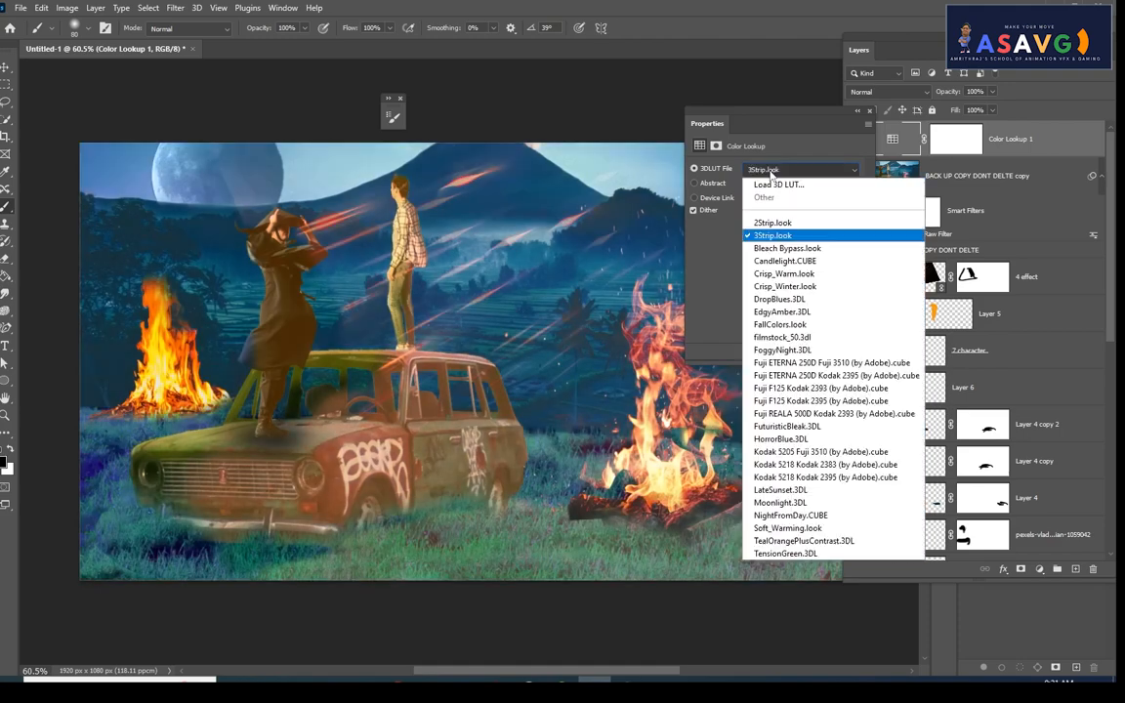
click(781, 311)
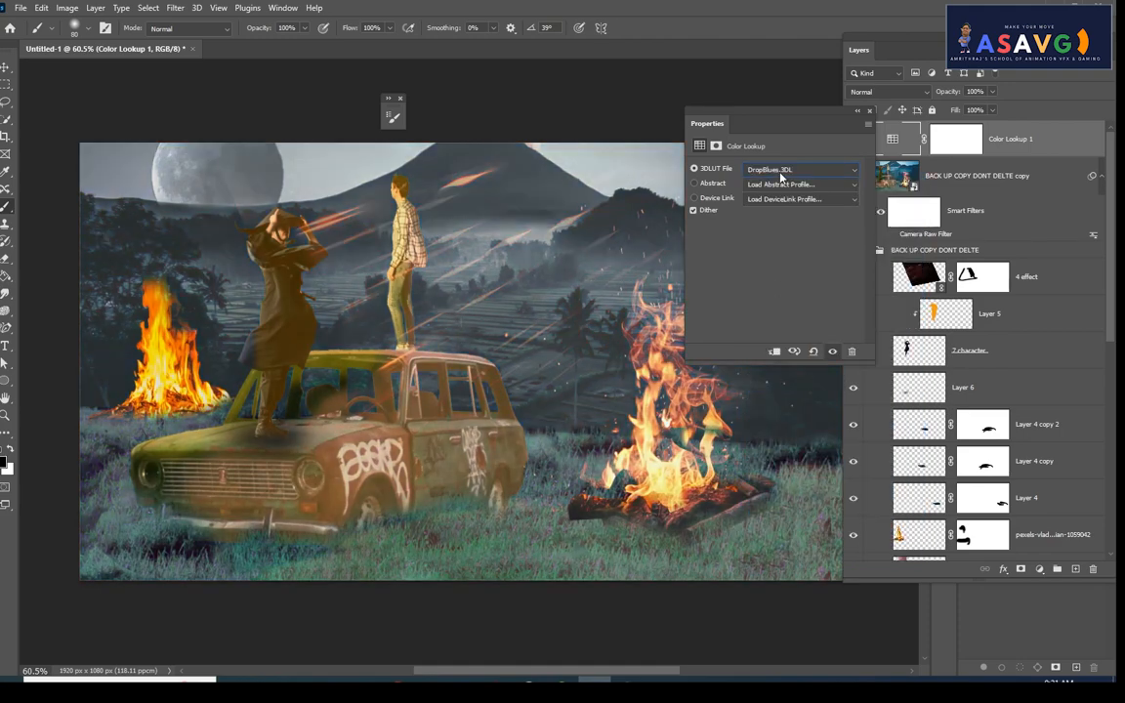
click(796, 170)
click(779, 324)
click(767, 170)
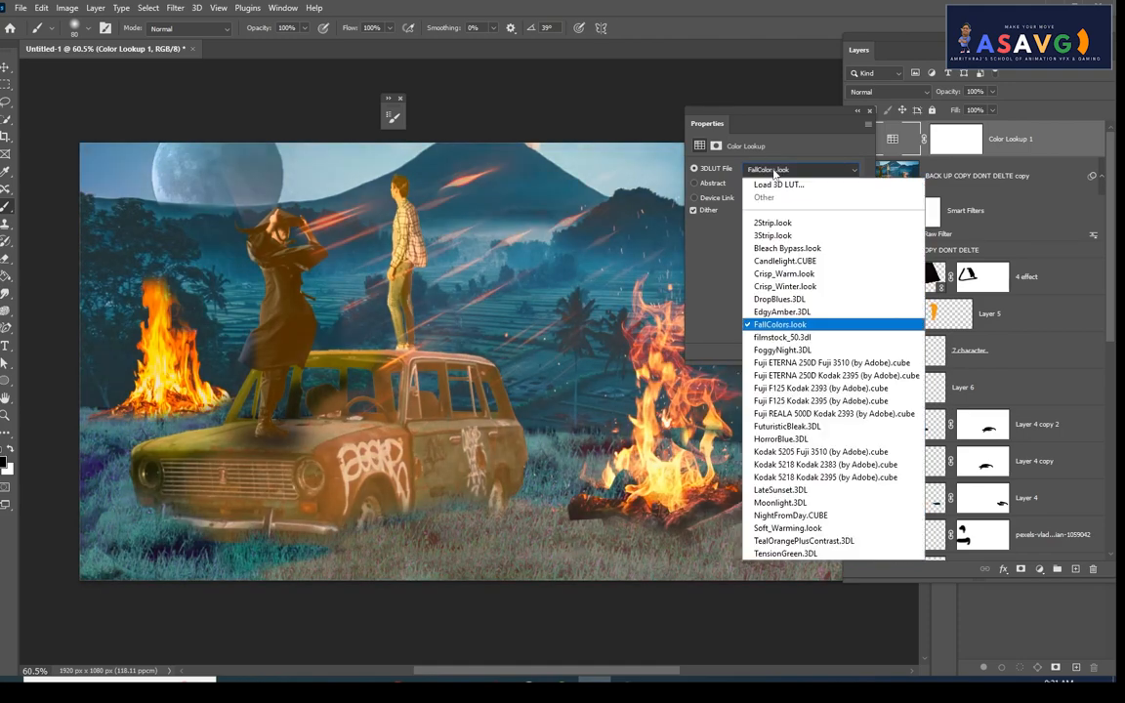
click(771, 333)
Return the Color Lookup 1 layer to the FoggyNight.3DL LUT and close its settings
click(771, 170)
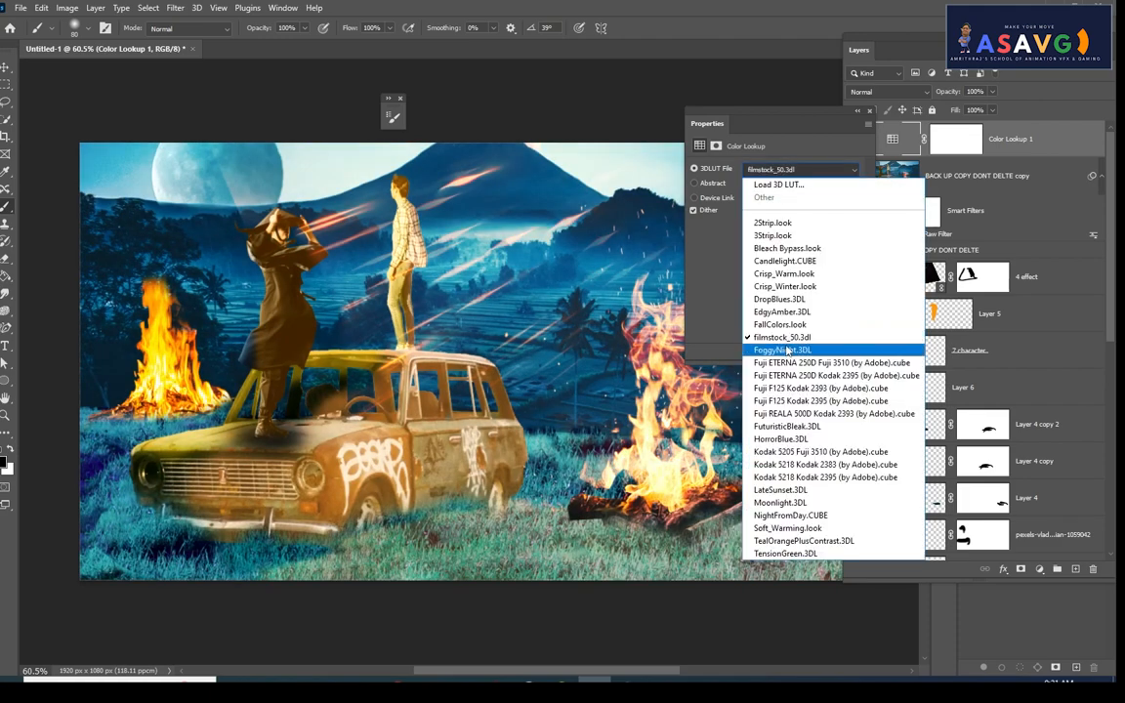
click(733, 344)
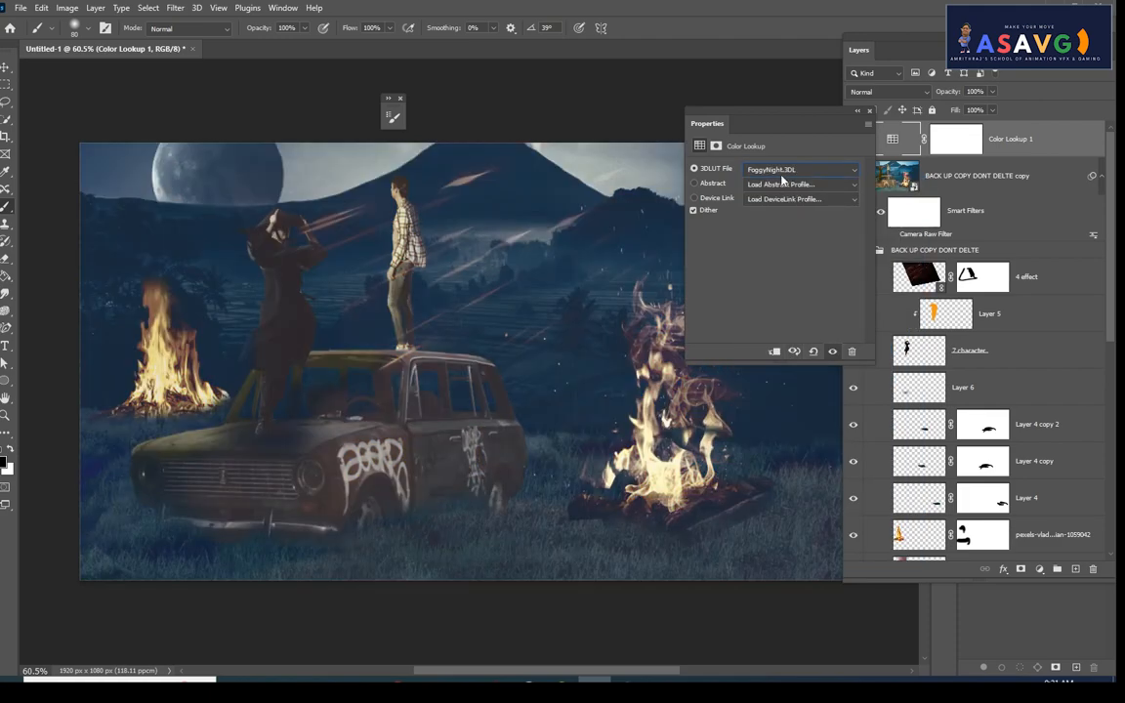
drag(696, 118, 786, 118)
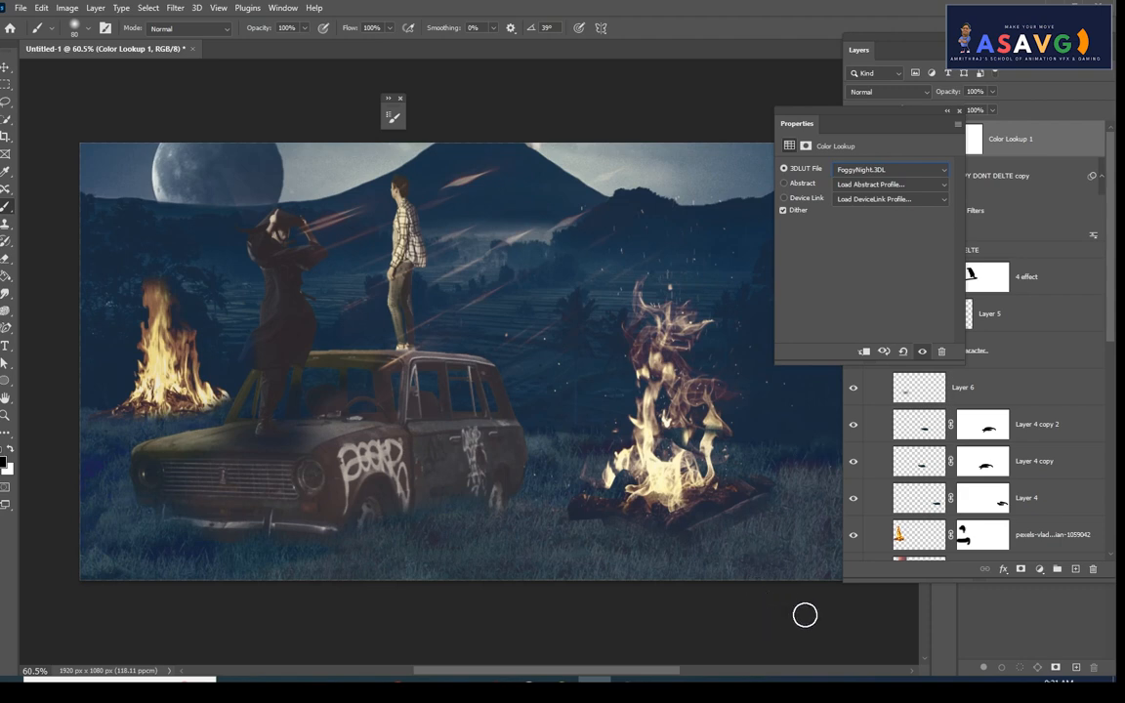
click(69, 9)
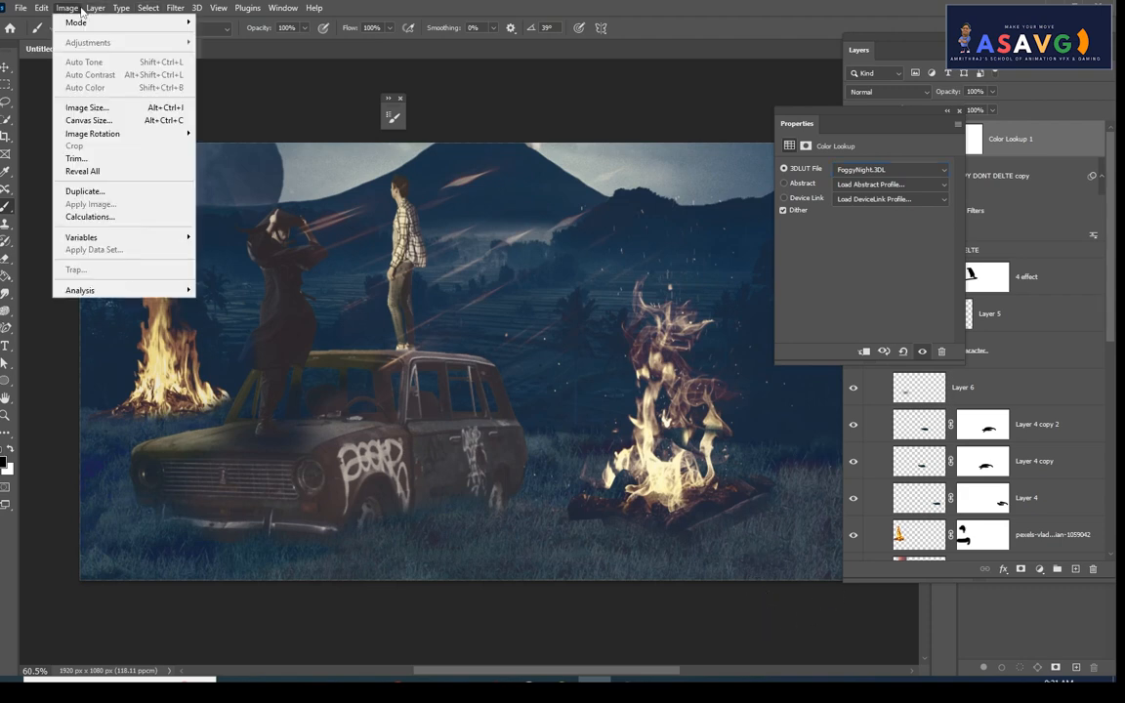
click(887, 202)
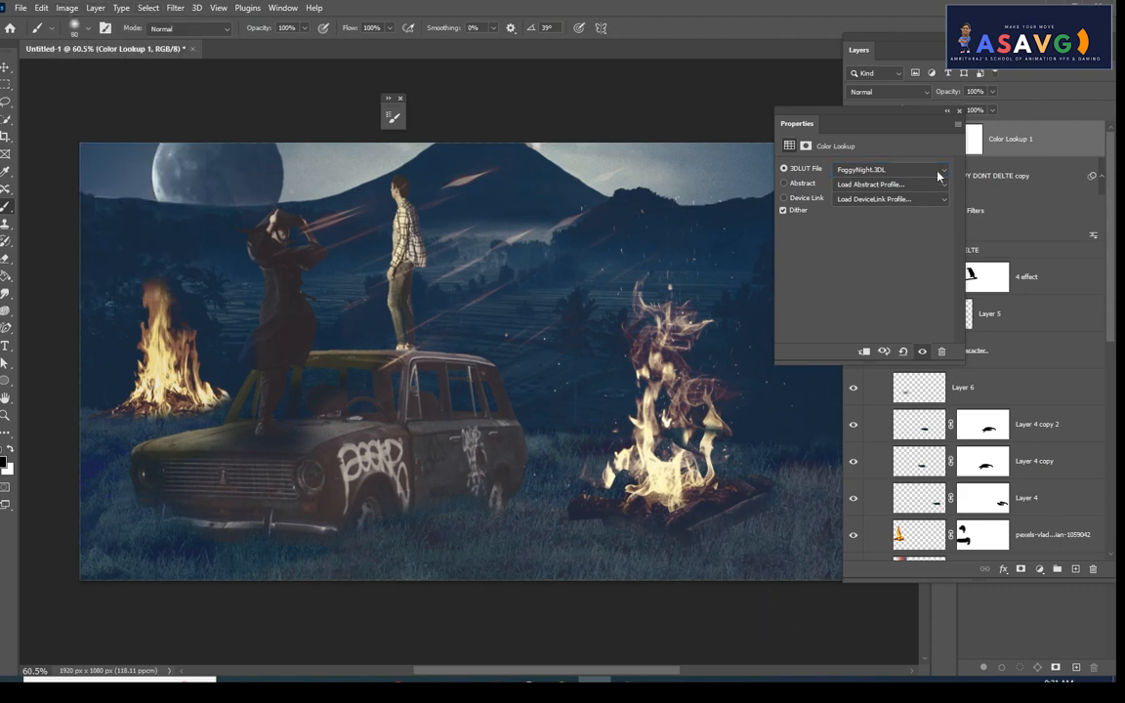
click(958, 112)
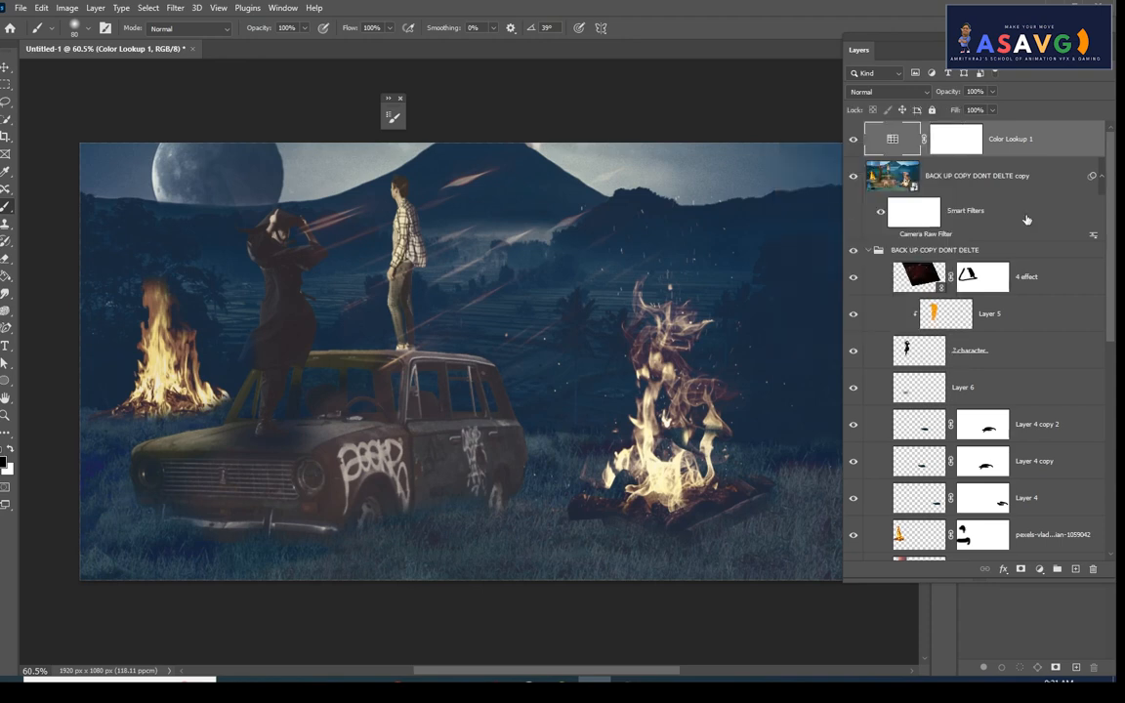
Apply a Brightness/Contrast adjustment to the BACK UP COPY DONT DELTE copy layer with brightness -8 and contrast 59
click(896, 171)
click(64, 9)
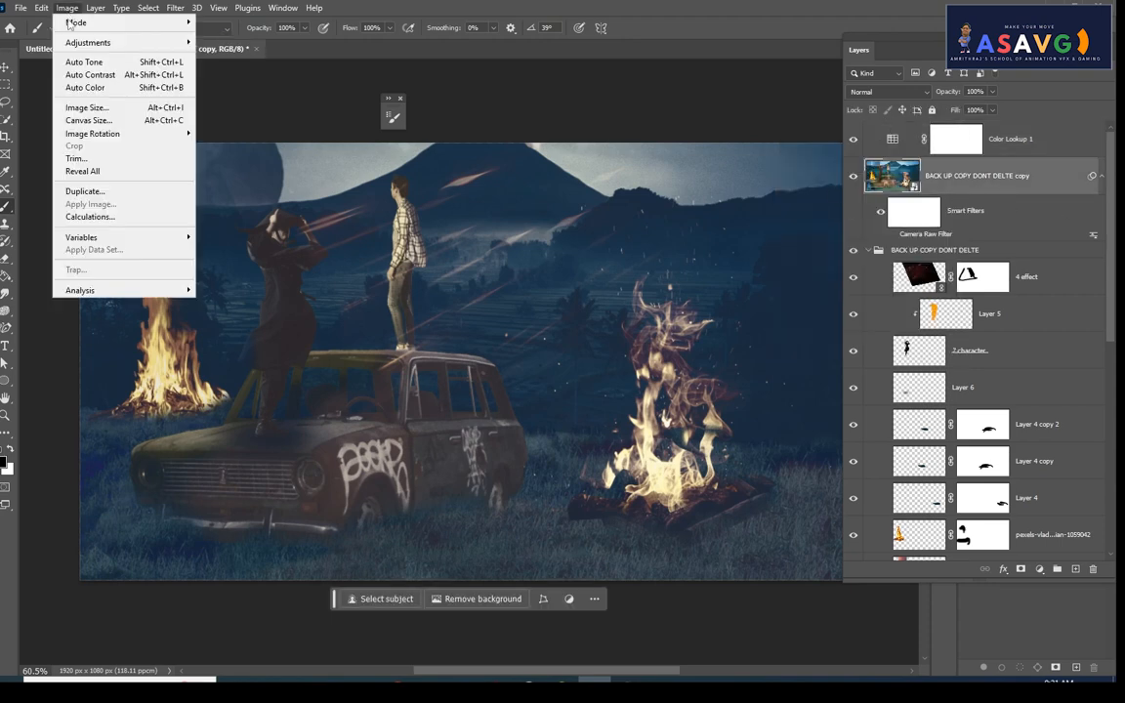
mouse_move(78, 42)
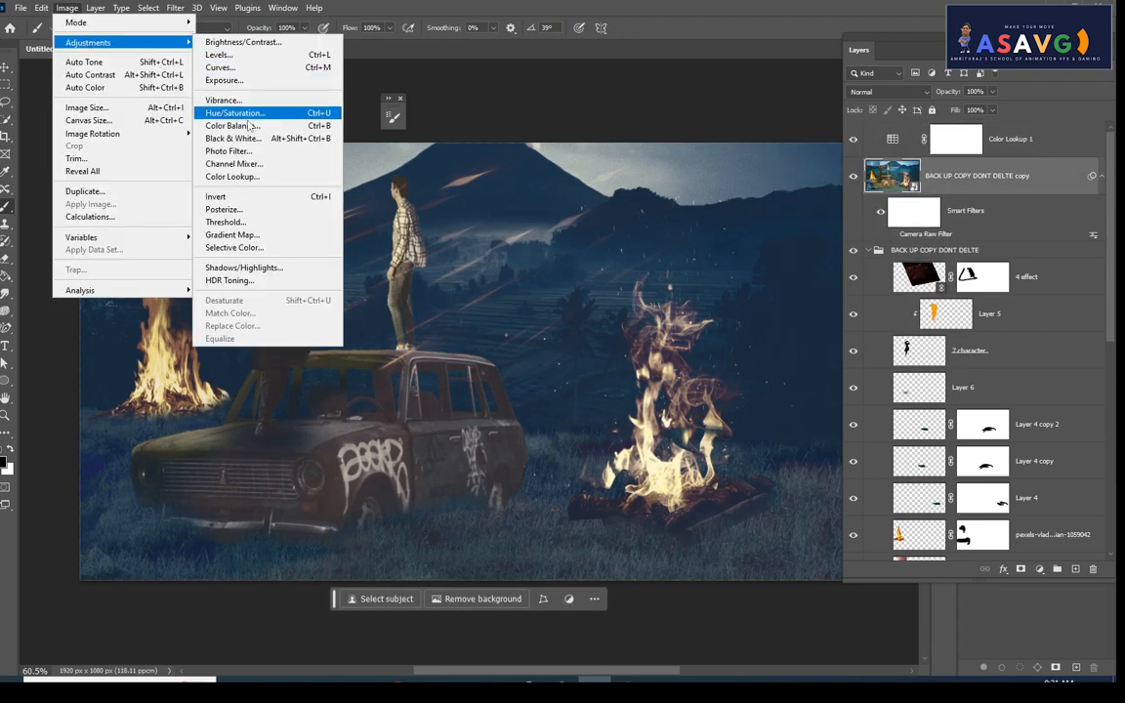
click(247, 43)
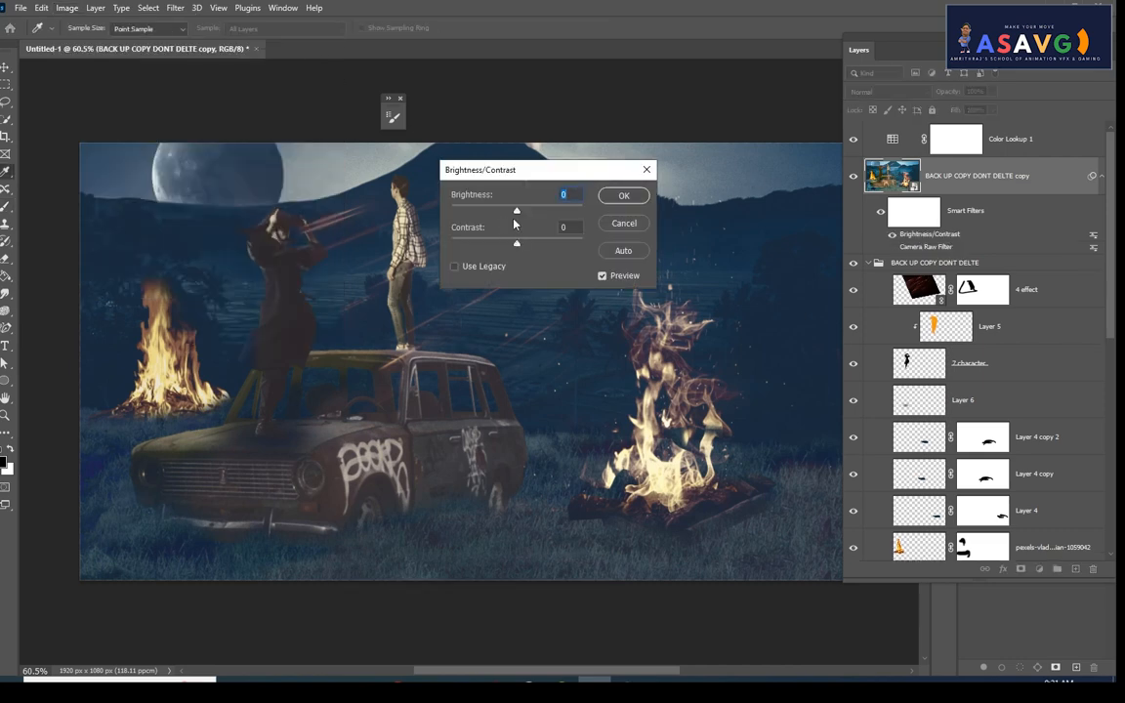
mouse_move(516, 211)
mouse_down()
mouse_move(528, 213)
mouse_move(518, 245)
mouse_move(547, 244)
mouse_move(492, 244)
mouse_move(556, 245)
mouse_move(497, 213)
mouse_move(514, 214)
mouse_up()
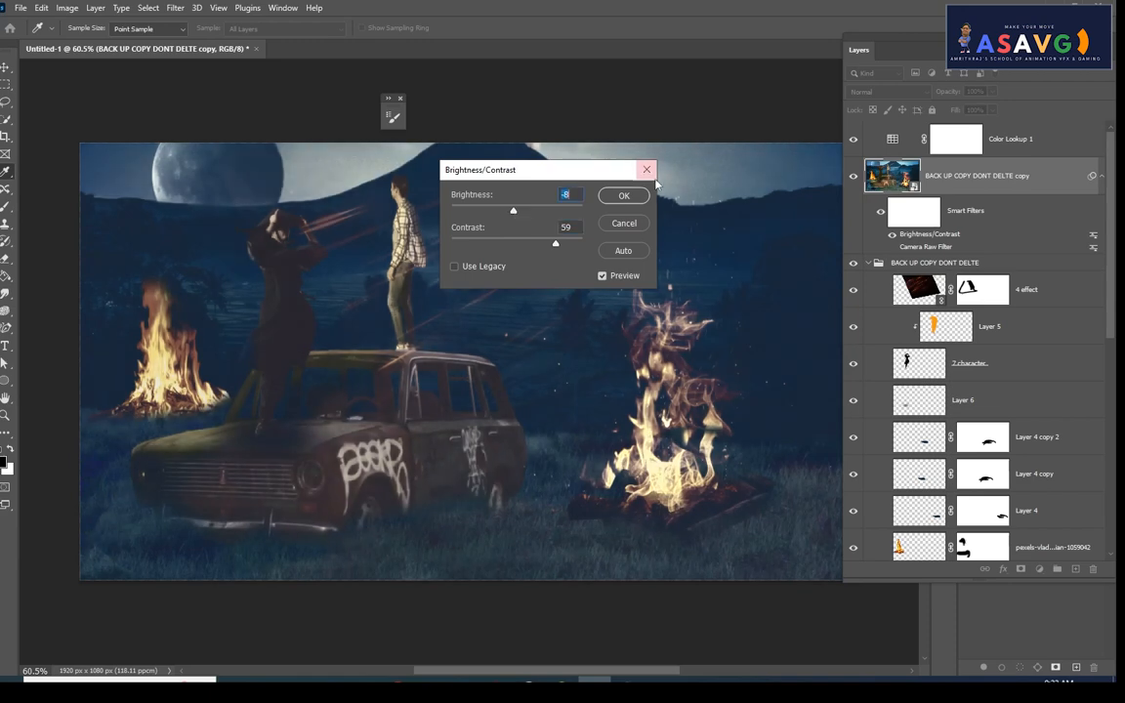
click(628, 197)
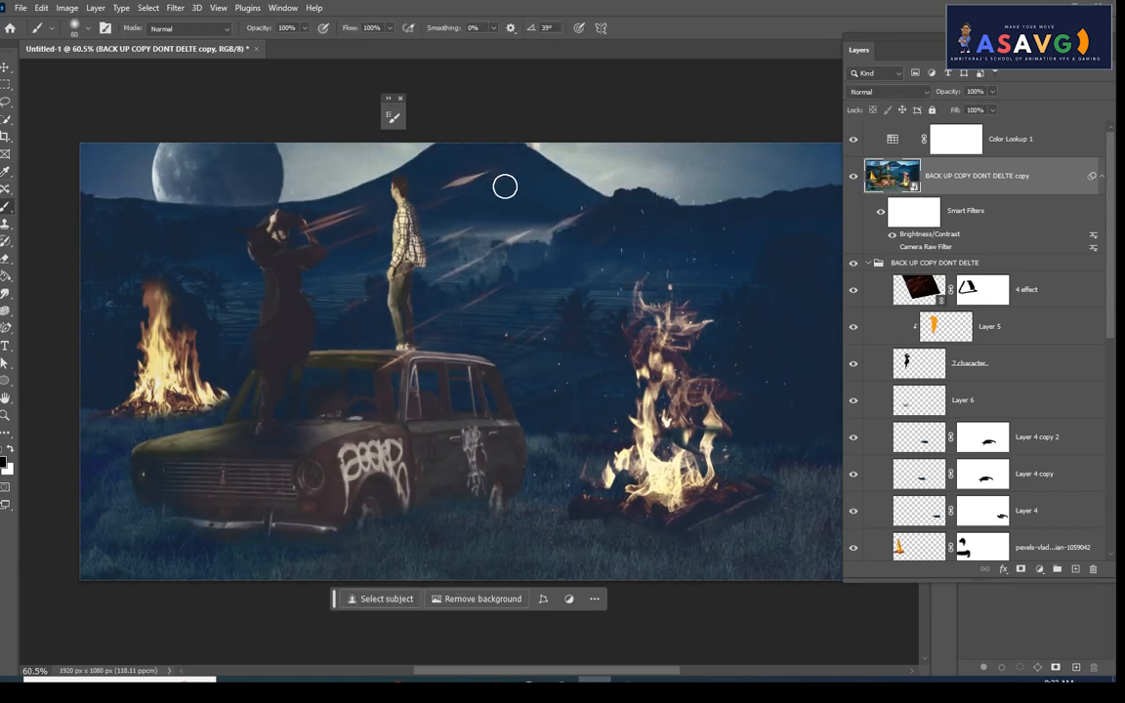
Inspect the darkened composite enlarged in full screen mode with all panels hidden
key(f)
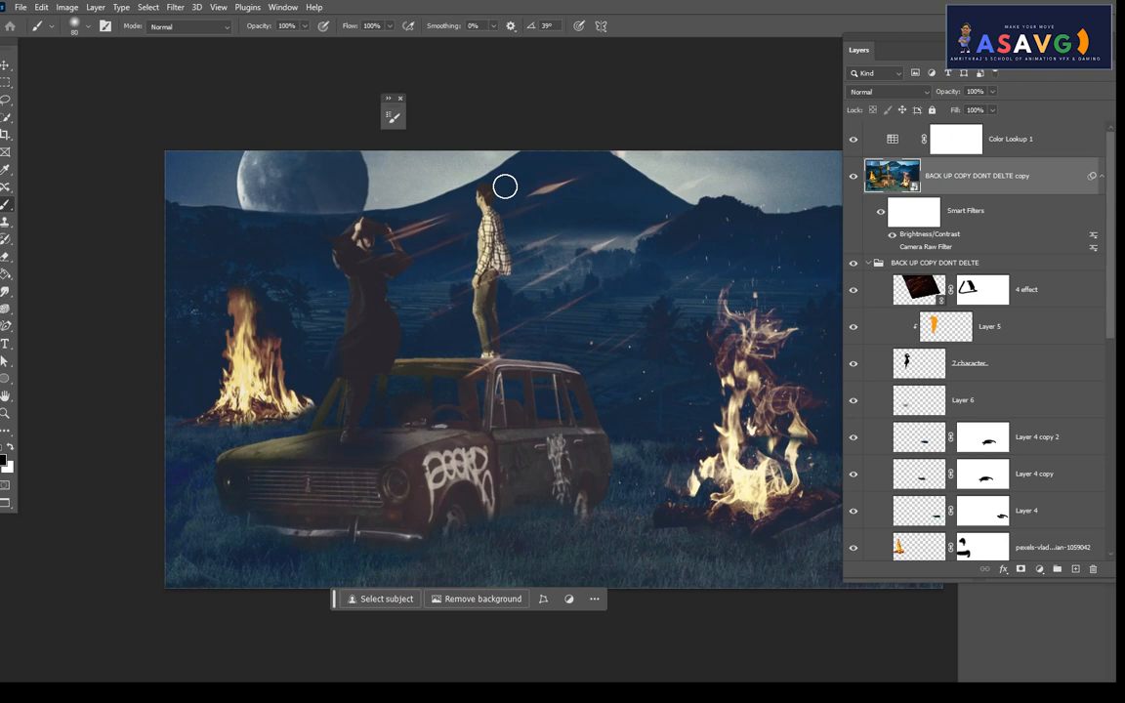
key(f)
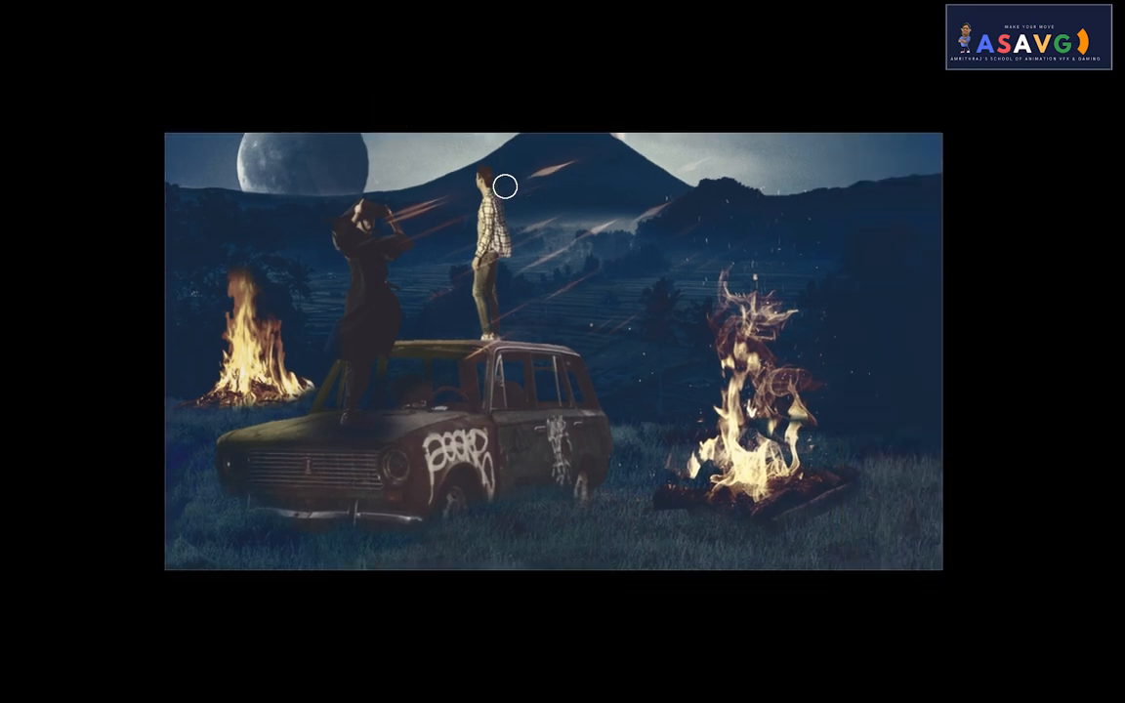
key(ctrl+plus)
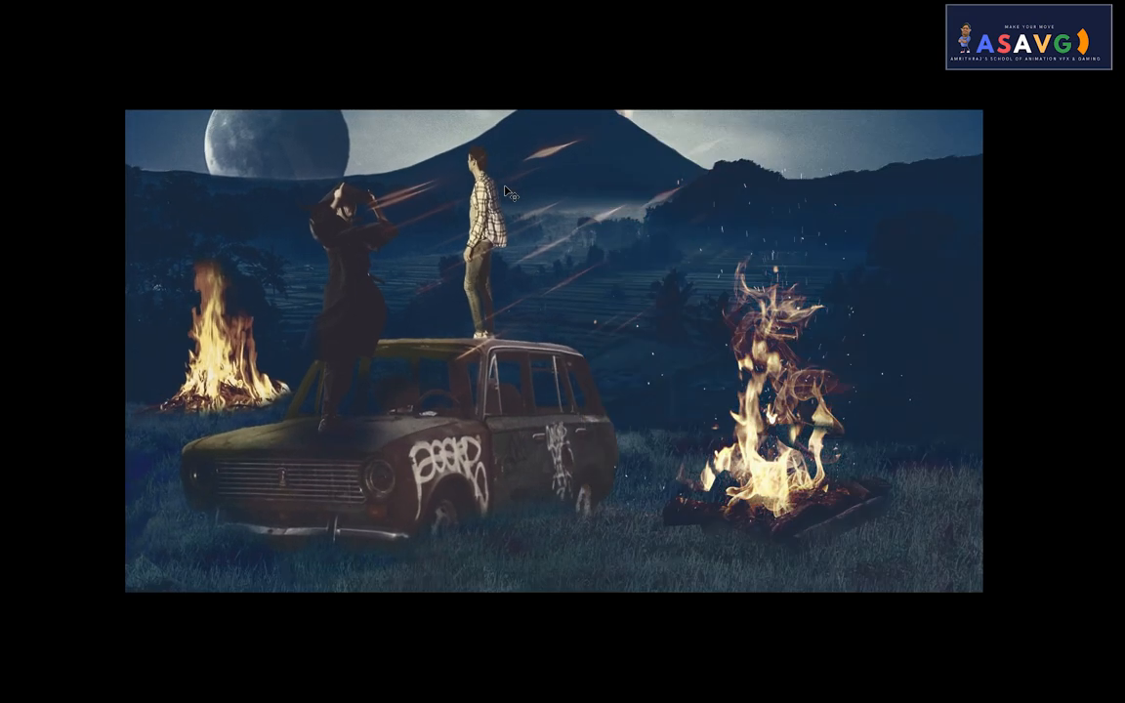